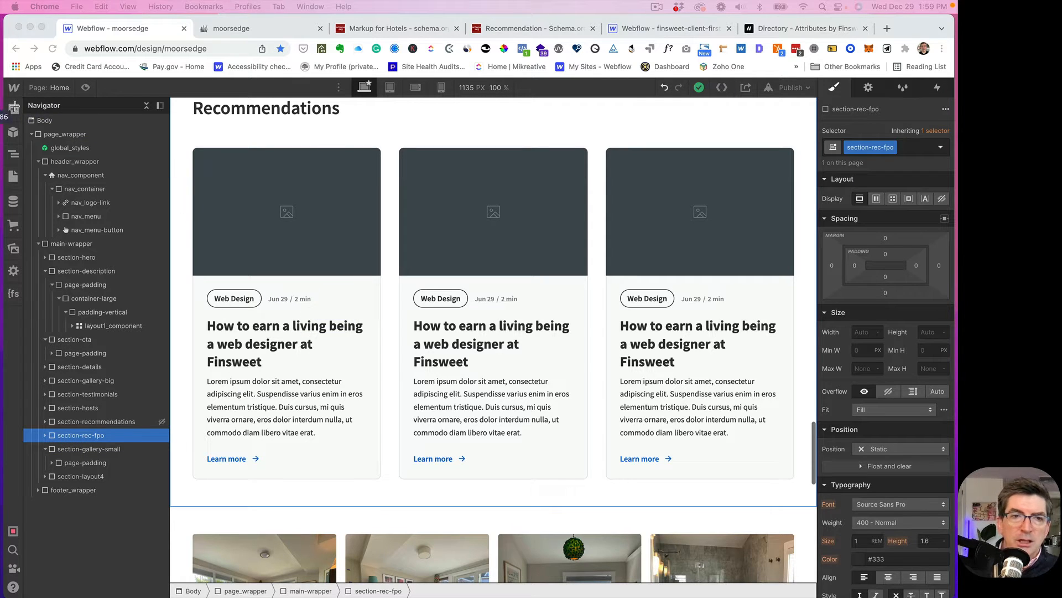
- Set section-recommendations to Display Block so its heading shows, then bring up the CMS collections list
{"action": "key", "text": "Escape"}
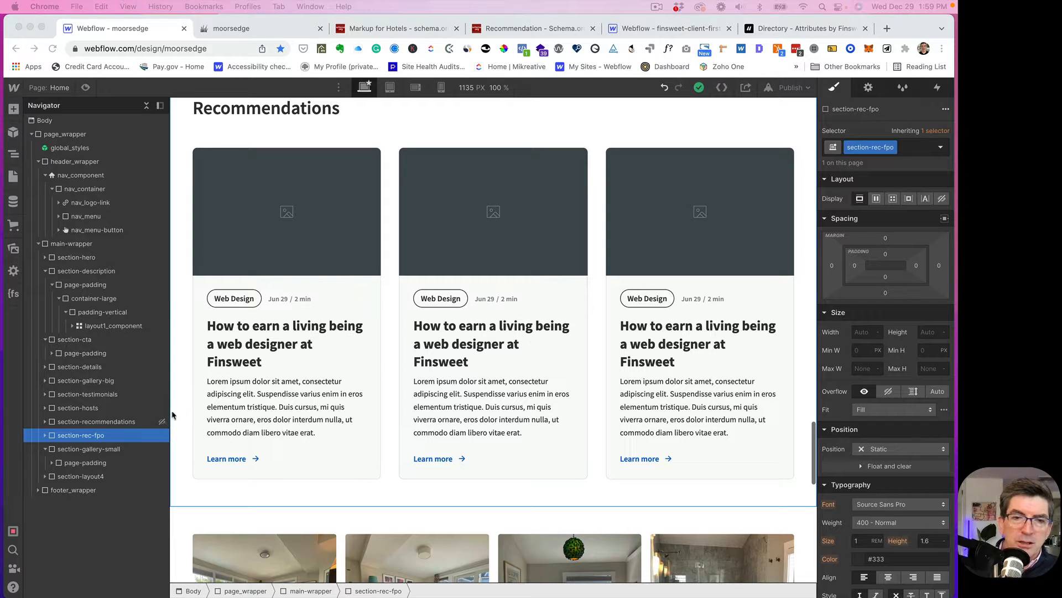
{"action": "left_click", "coordinate": [109, 425]}
{"action": "left_click", "coordinate": [110, 424]}
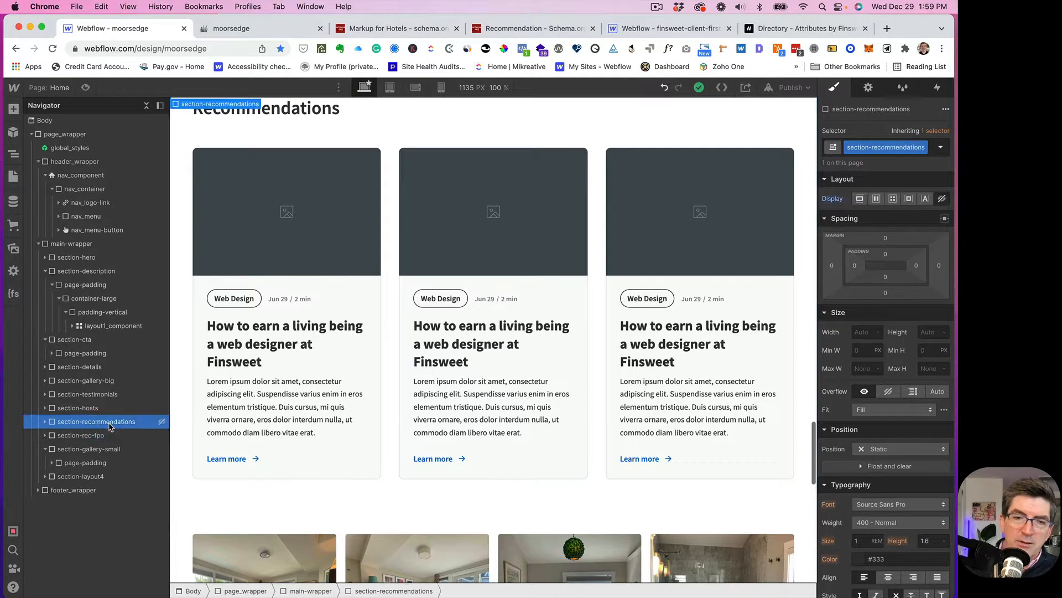
{"action": "left_click", "coordinate": [859, 199]}
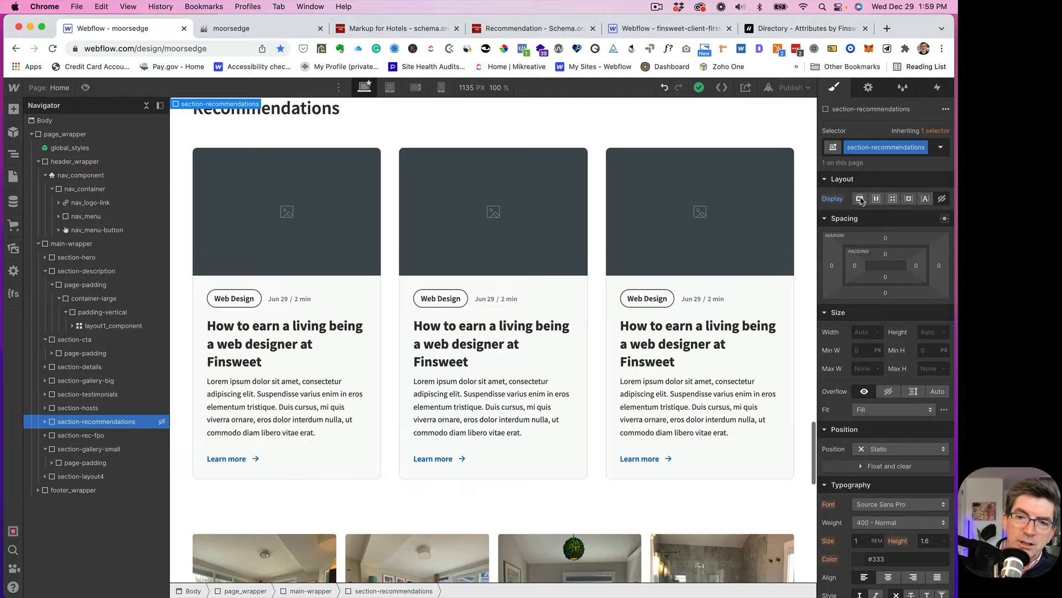
{"action": "scroll", "coordinate": [474, 210], "scroll_direction": "up", "scroll_amount": 2}
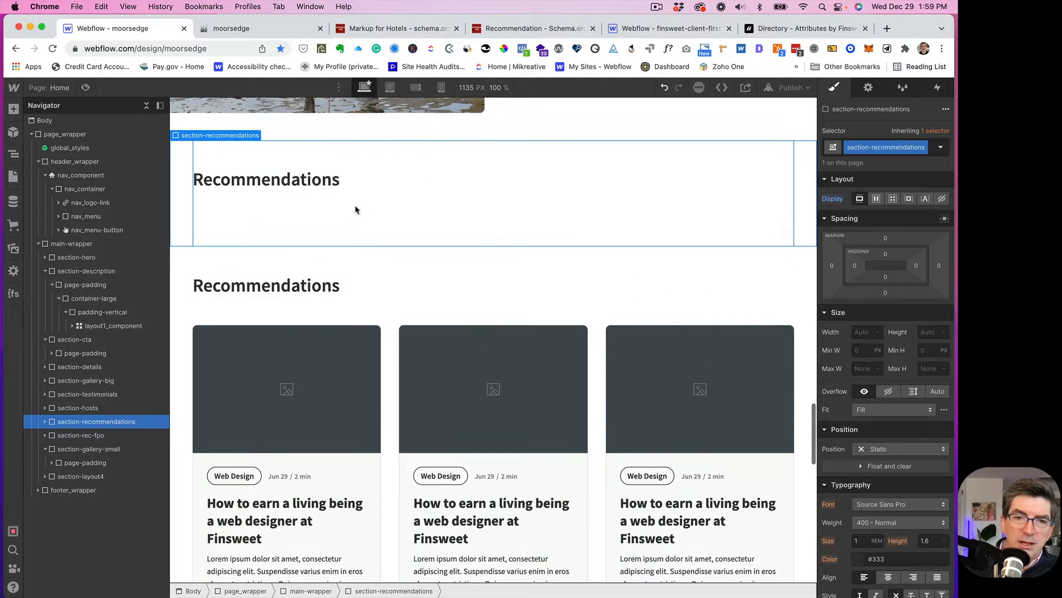
{"action": "scroll", "coordinate": [357, 208], "scroll_direction": "down", "scroll_amount": 3}
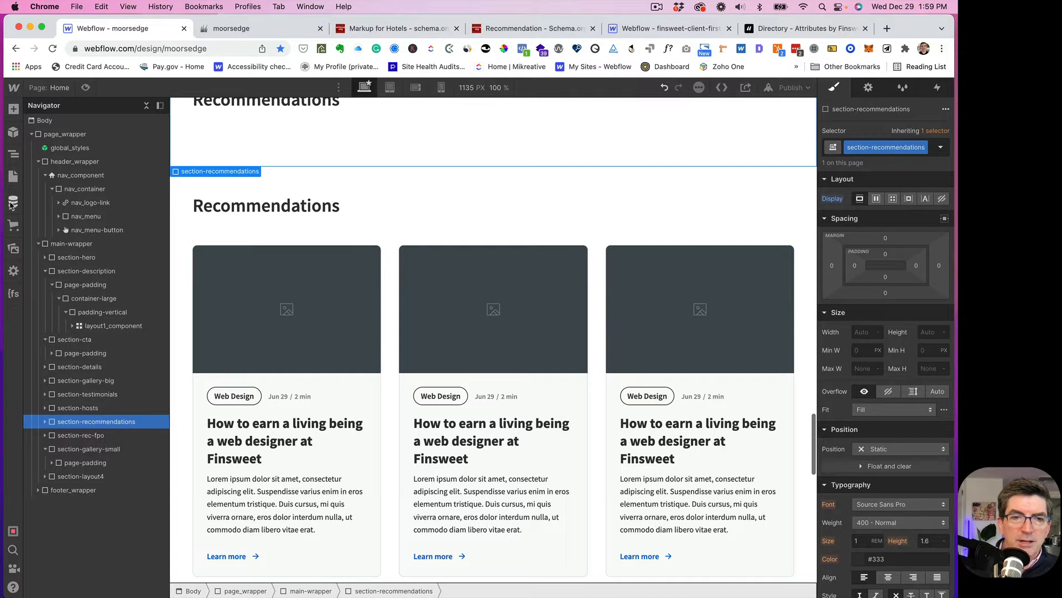
{"action": "left_click", "coordinate": [12, 203]}
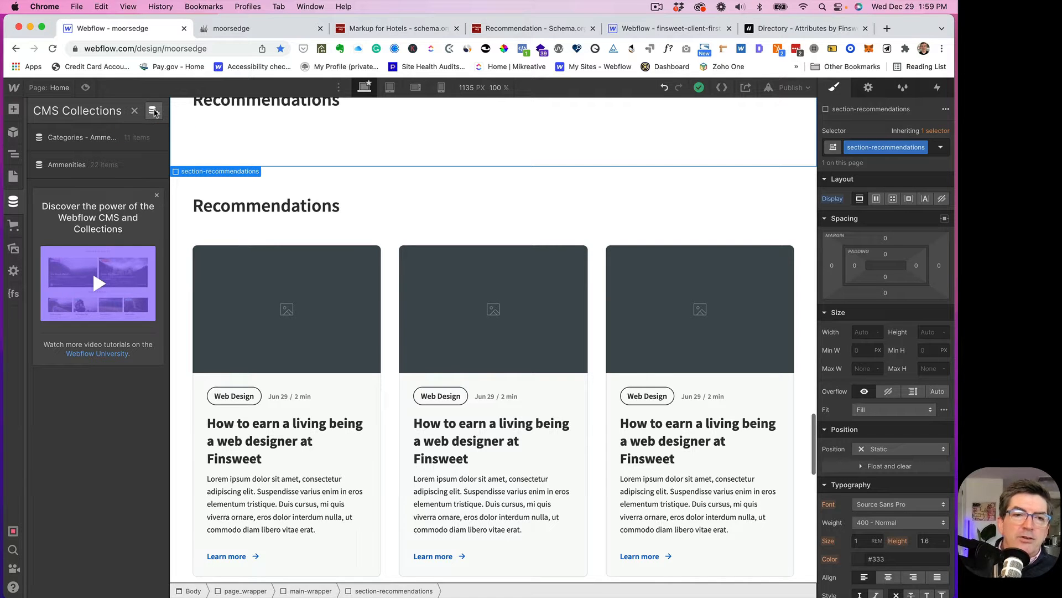
- Create a 'Categories' collection from the Categories template, with Description, Icon and Color fields
{"action": "left_click", "coordinate": [153, 111]}
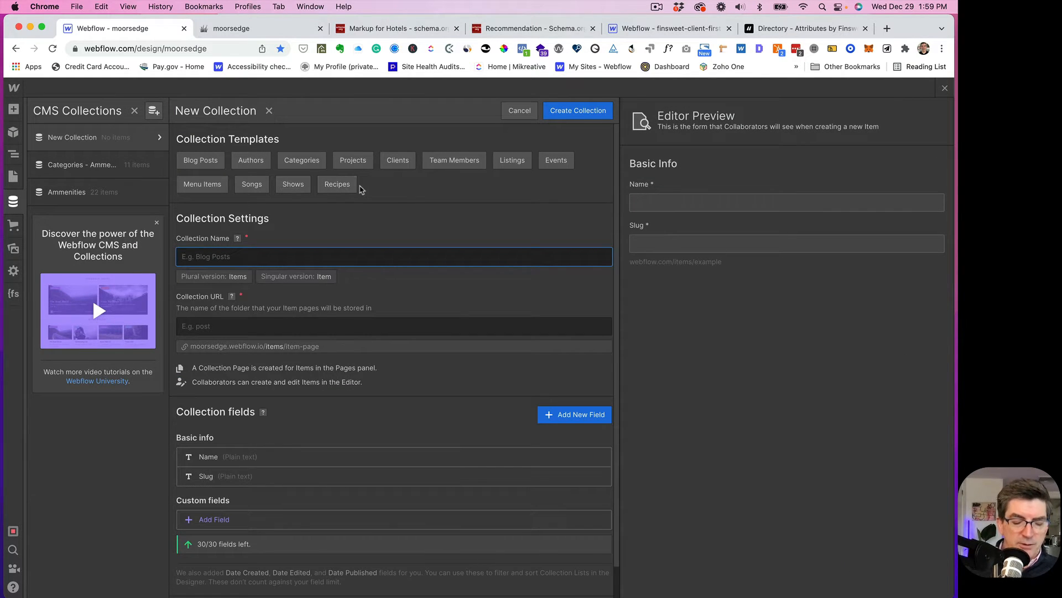
{"action": "type", "text": "Cat"}
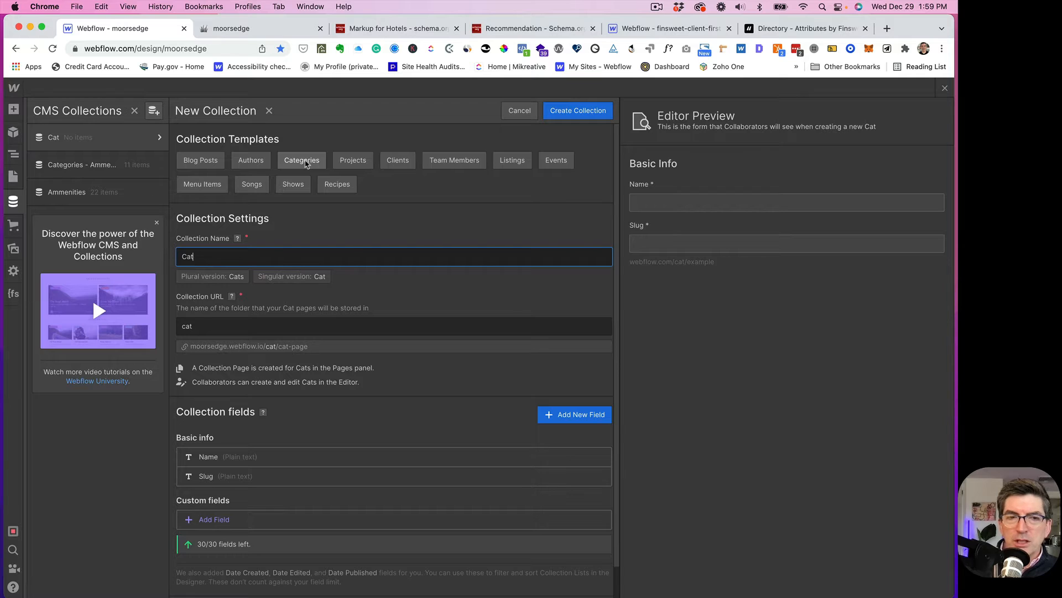
{"action": "left_click", "coordinate": [305, 163]}
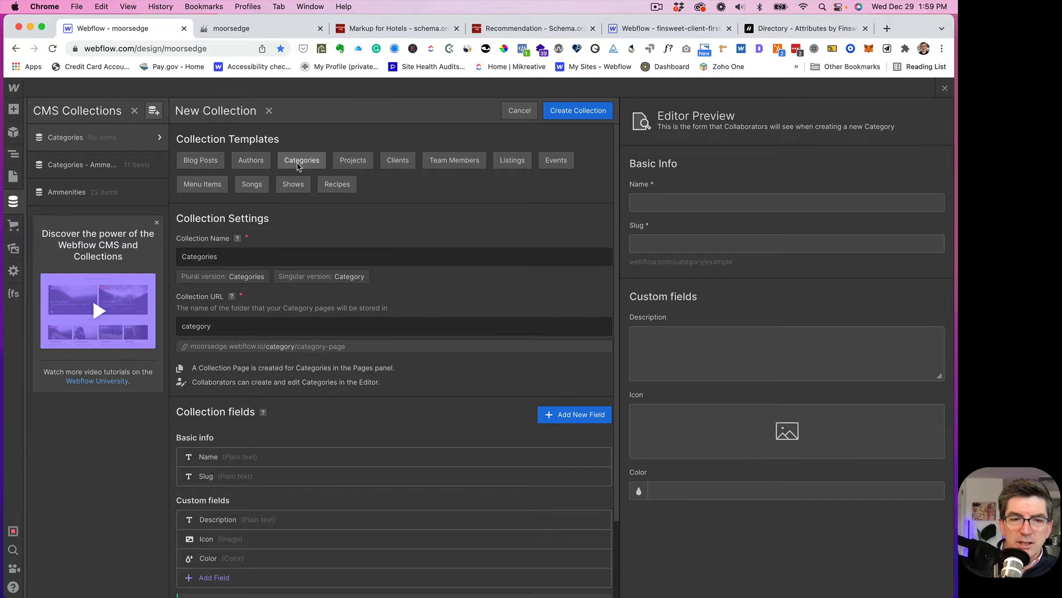
{"action": "scroll", "coordinate": [319, 305], "scroll_direction": "down", "scroll_amount": 2}
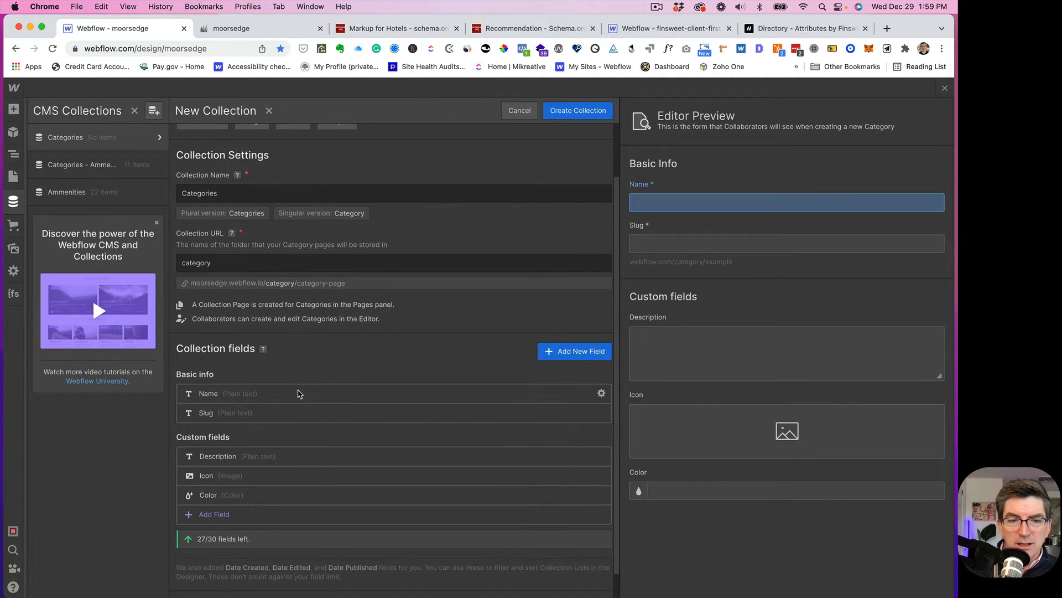
{"action": "scroll", "coordinate": [362, 448], "scroll_direction": "up", "scroll_amount": 2}
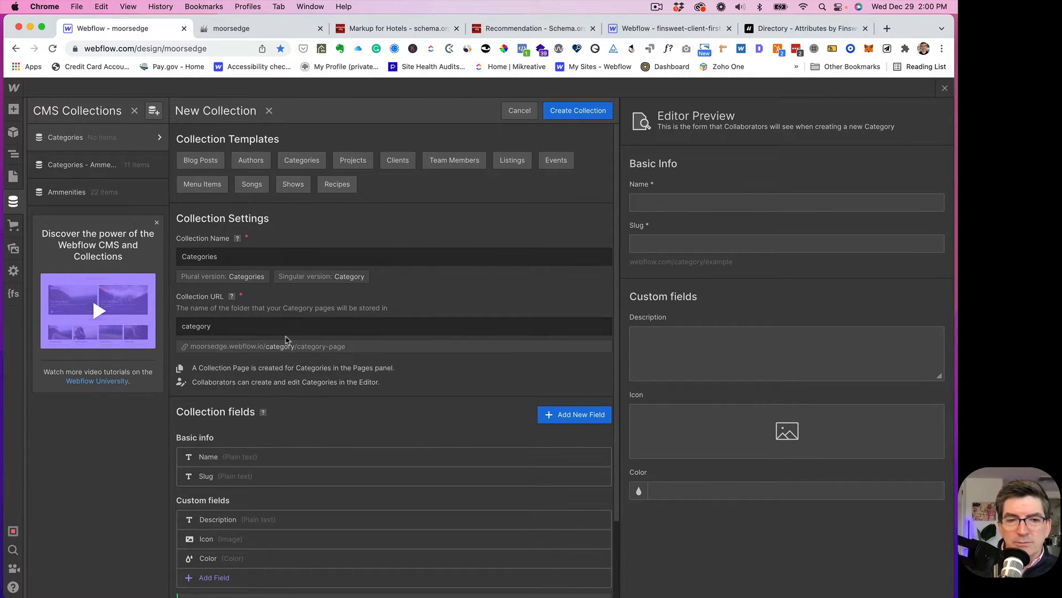
{"action": "scroll", "coordinate": [288, 339], "scroll_direction": "down", "scroll_amount": 2}
{"action": "scroll", "coordinate": [287, 339], "scroll_direction": "down", "scroll_amount": 1}
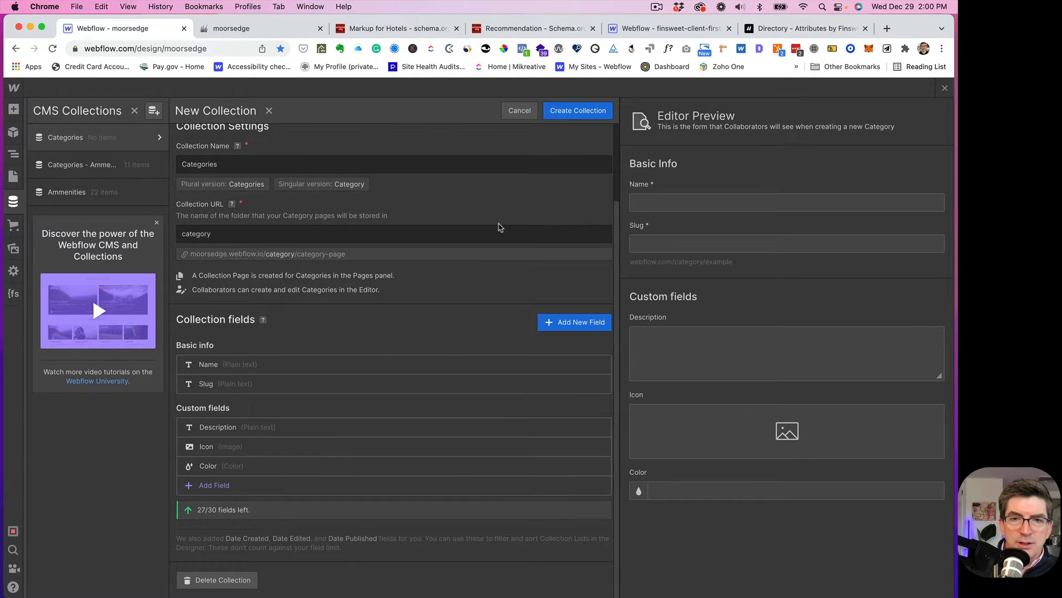
{"action": "left_click", "coordinate": [579, 112]}
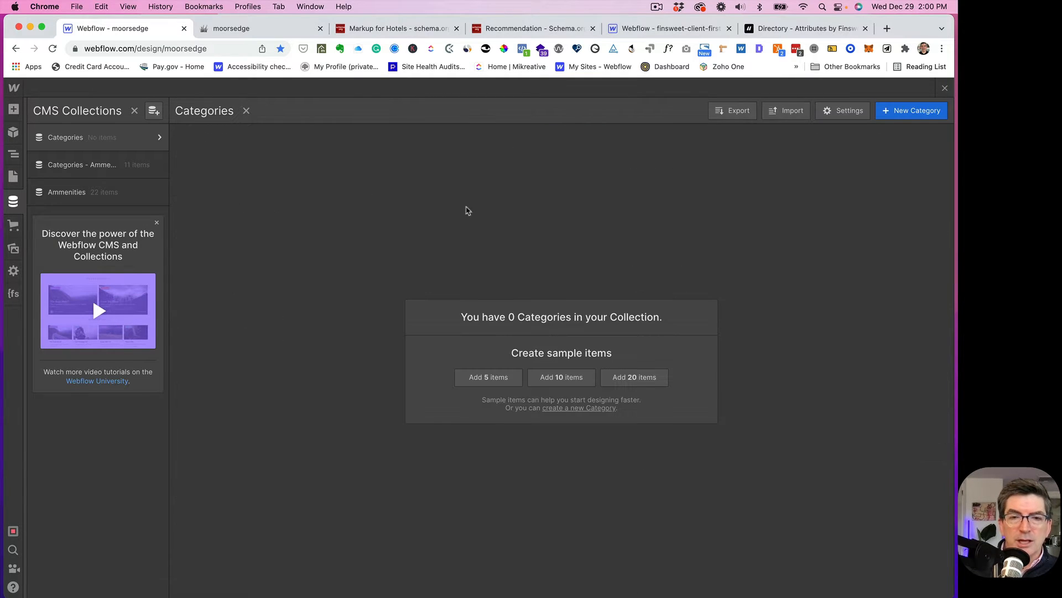
- Add three category items: Activity, Day-to-day and Drinks
{"action": "left_click", "coordinate": [916, 115]}
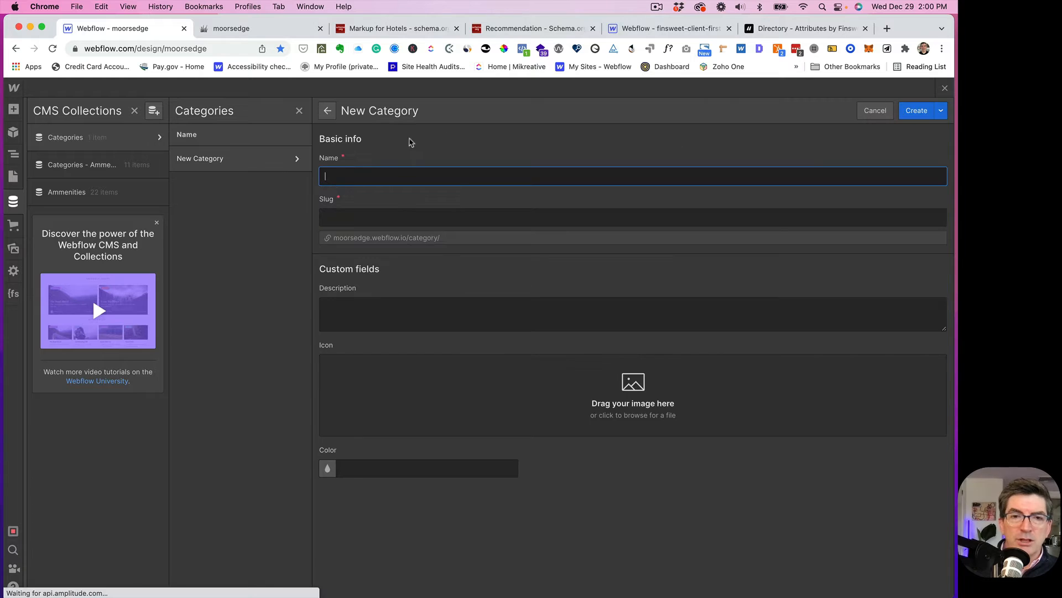
{"action": "type", "text": "Activi"}
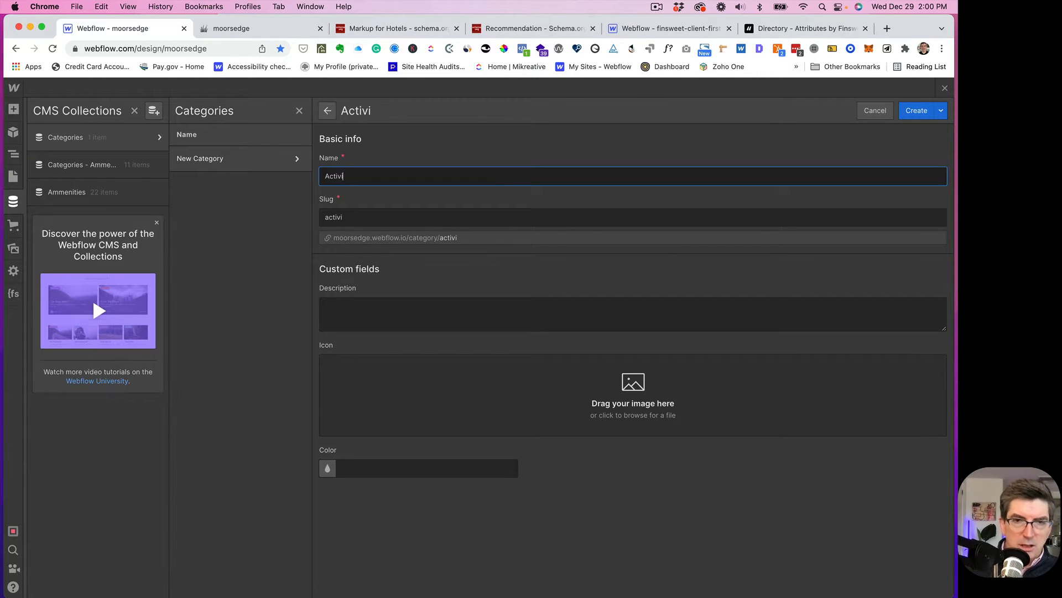
{"action": "type", "text": "ties"}
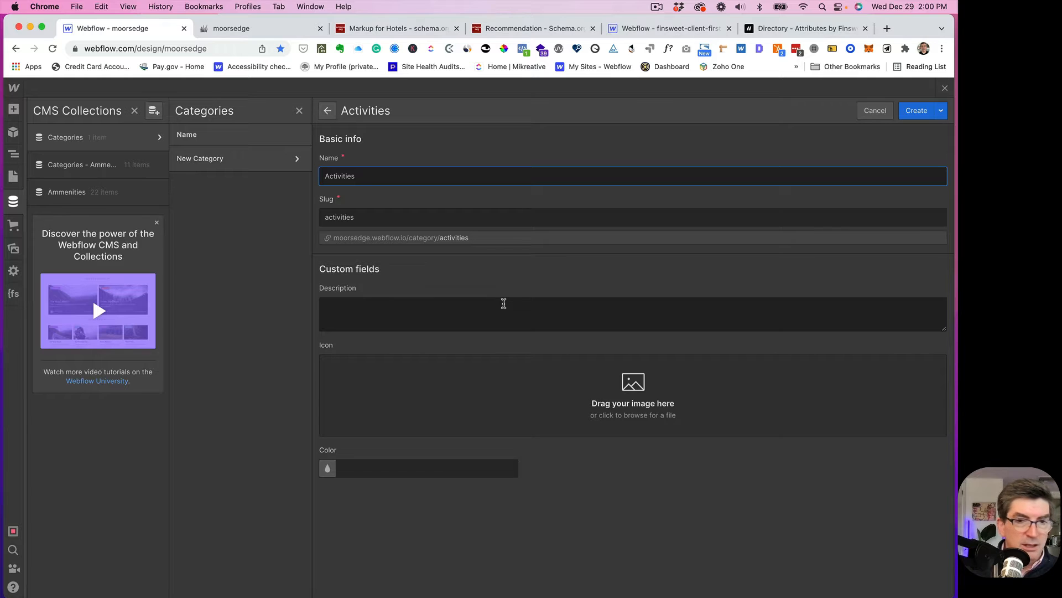
{"action": "key", "text": "BackSpace"}
{"action": "key", "text": "BackSpace"}
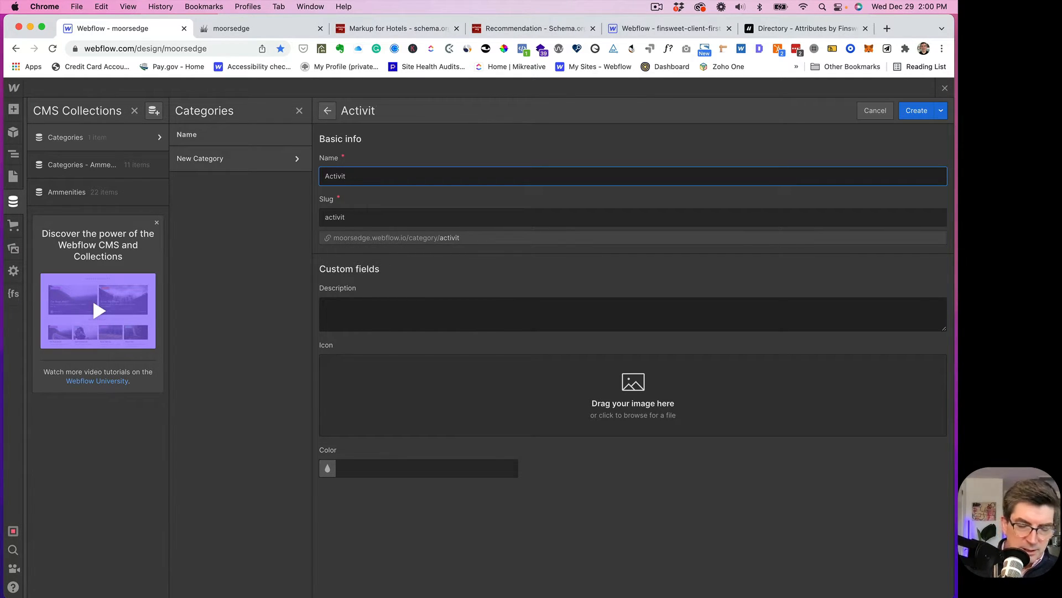
{"action": "type", "text": "y"}
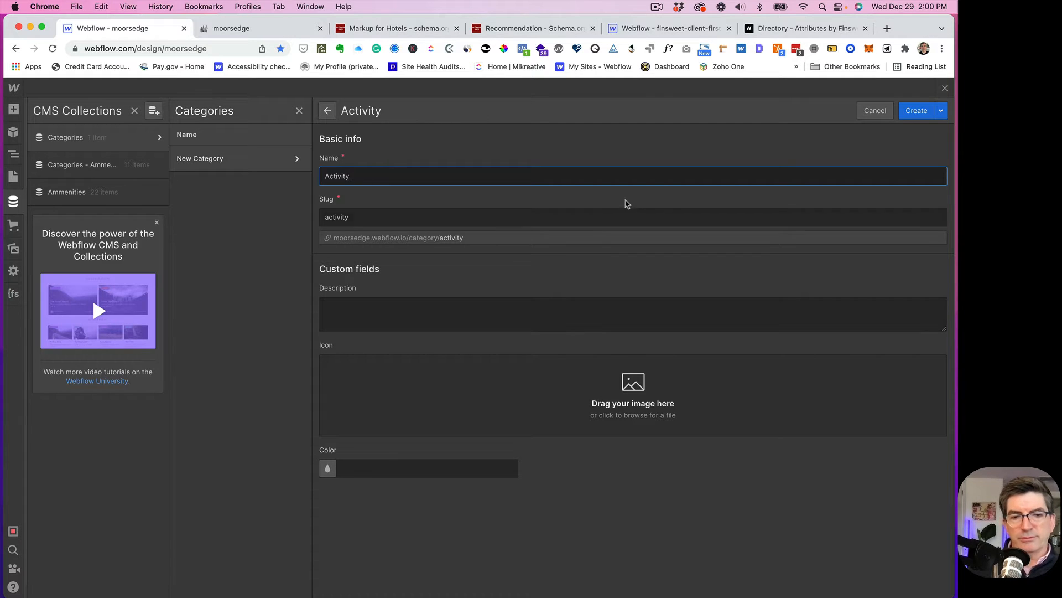
{"action": "left_click", "coordinate": [917, 111]}
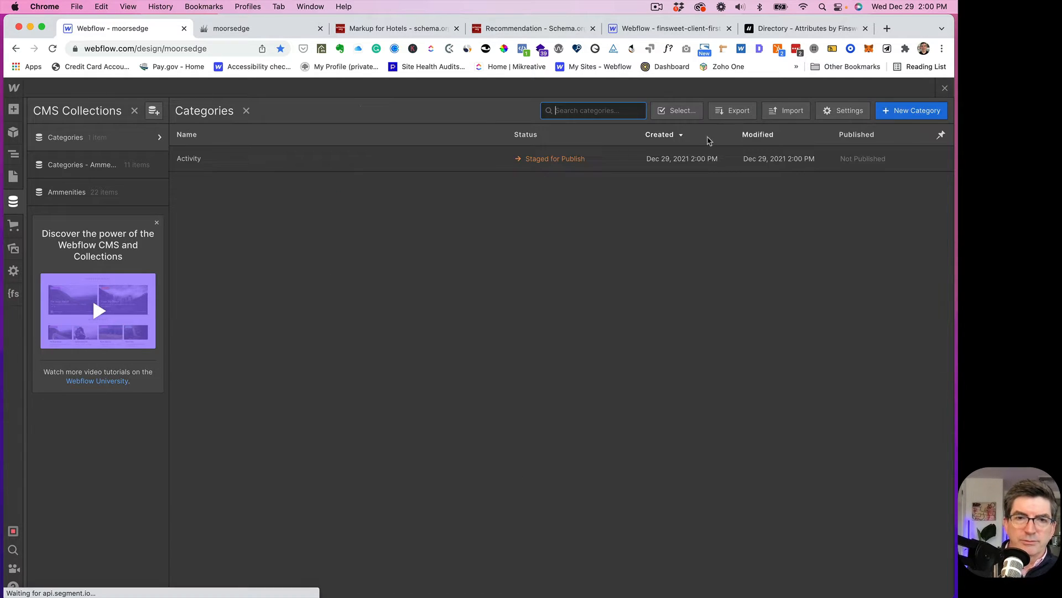
{"action": "left_click", "coordinate": [914, 110]}
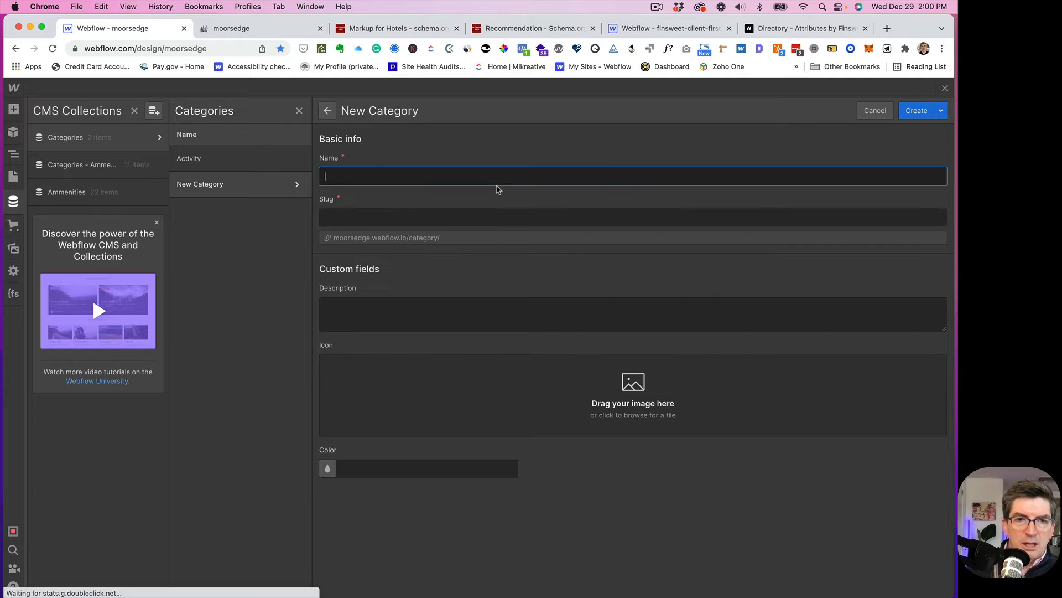
{"action": "type", "text": "Day"}
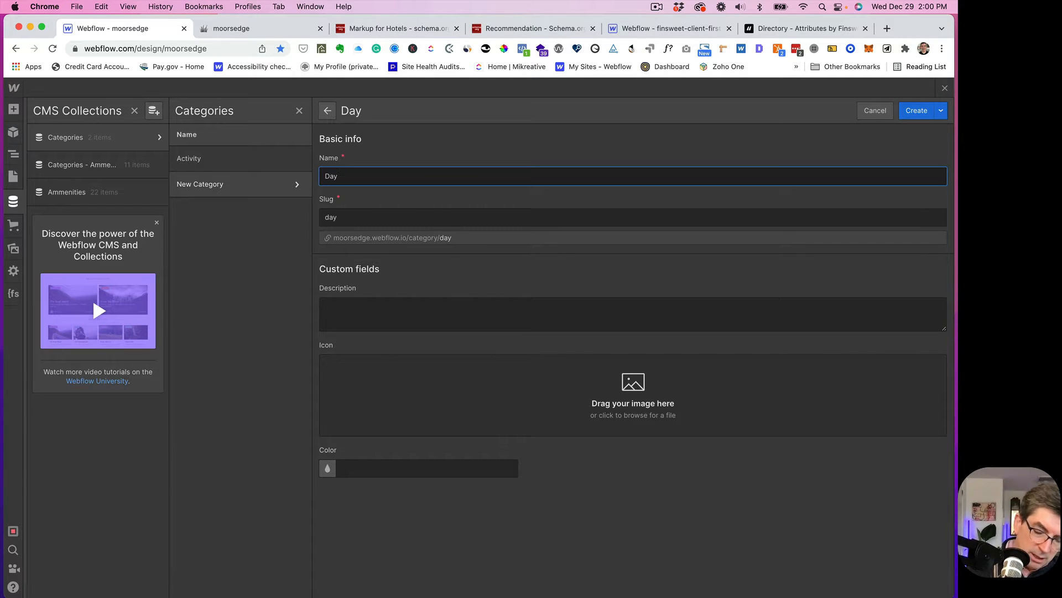
{"action": "type", "text": "-to-"}
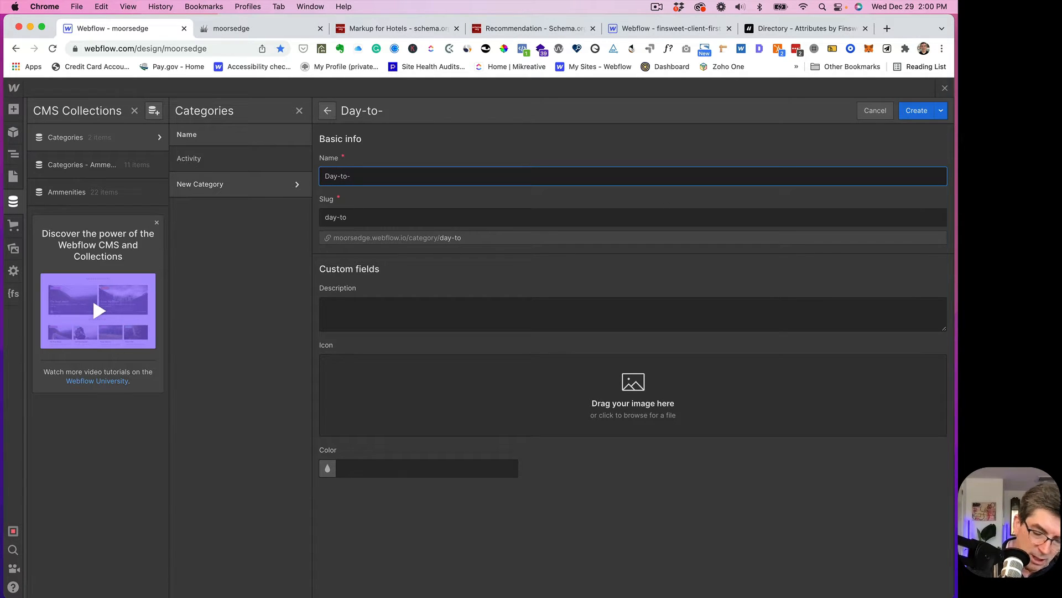
{"action": "type", "text": "day"}
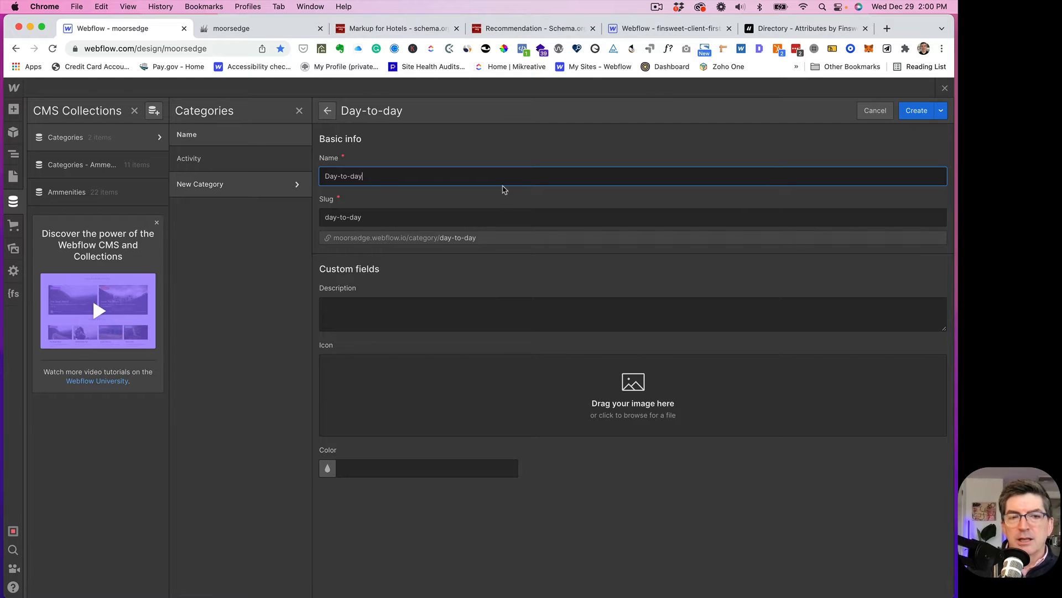
{"action": "left_click", "coordinate": [917, 113]}
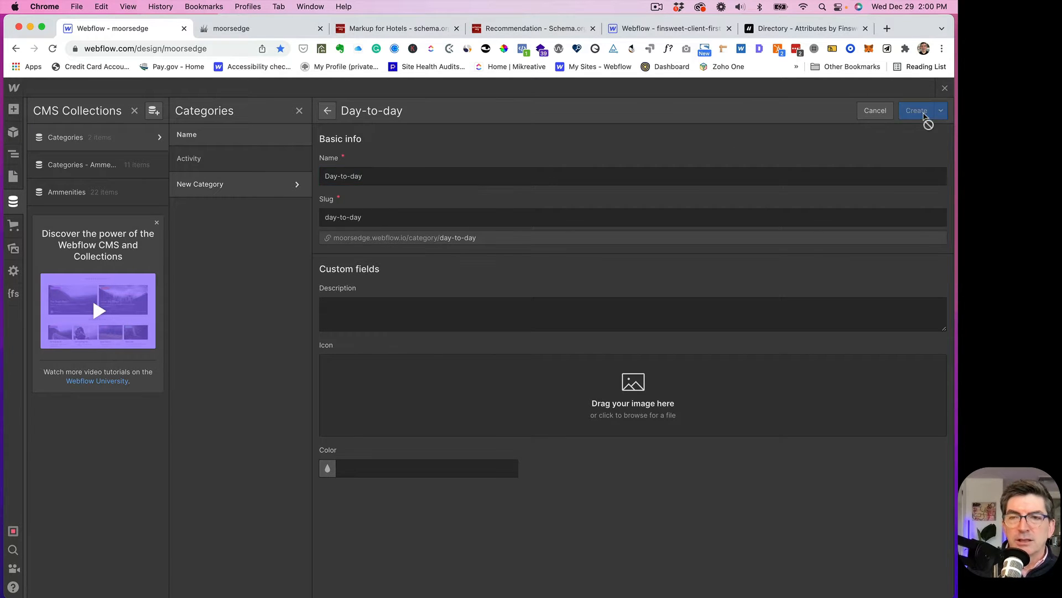
{"action": "left_click", "coordinate": [905, 112]}
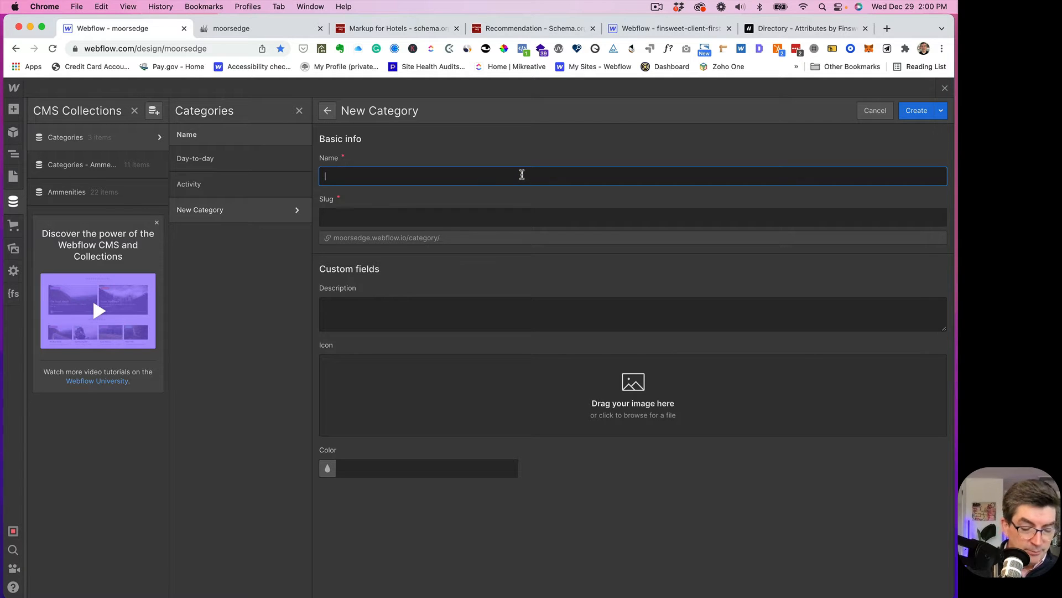
{"action": "type", "text": "Drinks"}
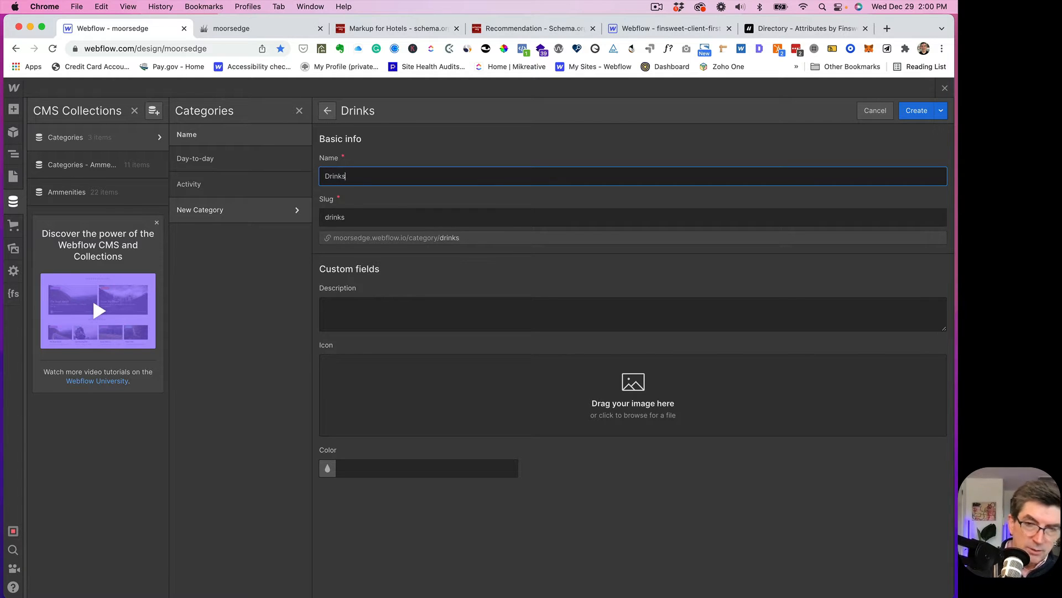
{"action": "left_click", "coordinate": [919, 112]}
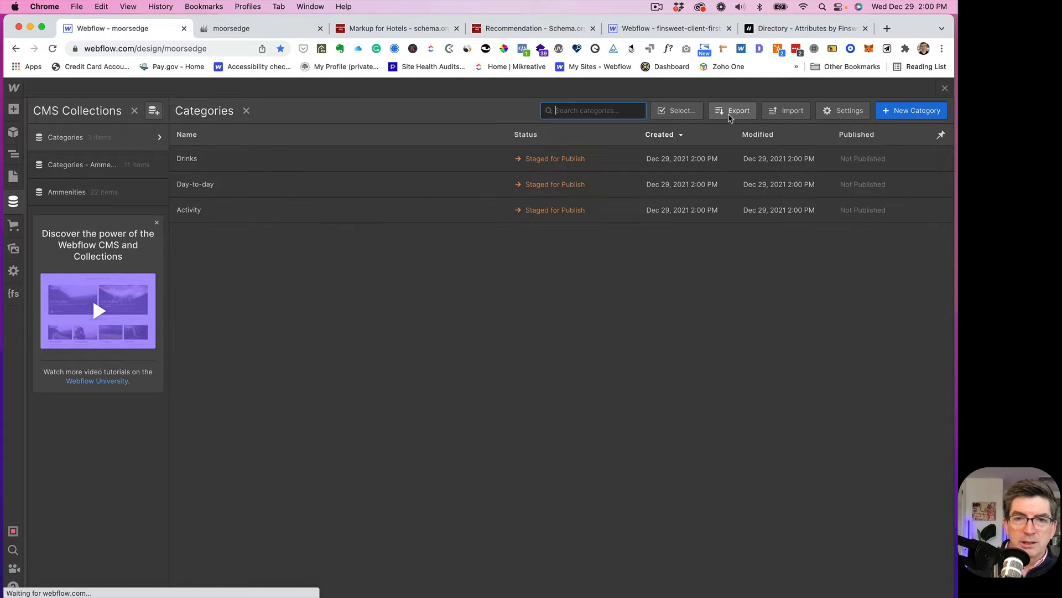
- Add the Entertainment and Food category items
{"action": "left_click", "coordinate": [908, 113]}
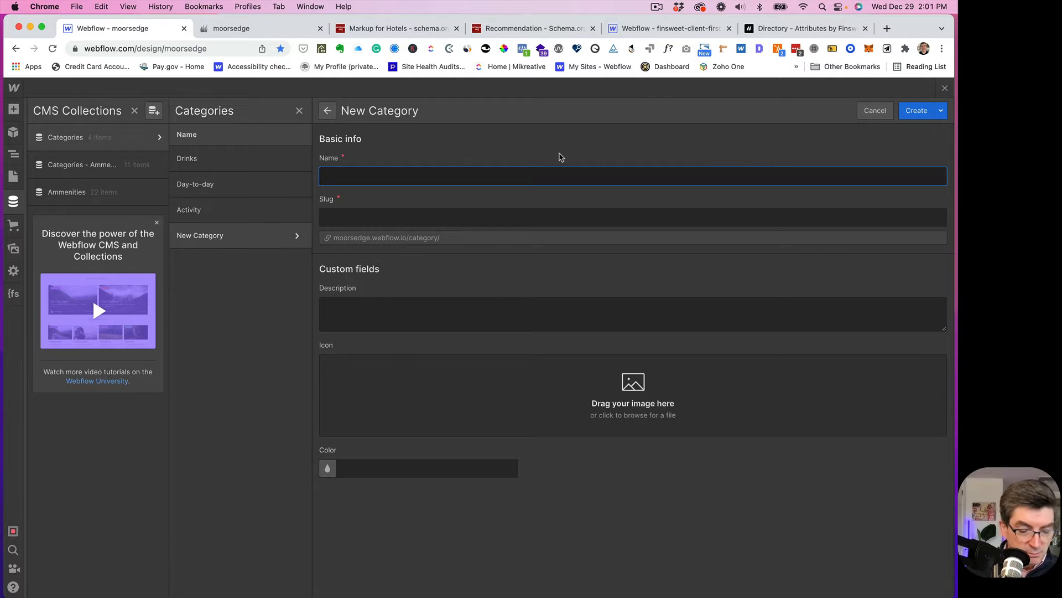
{"action": "type", "text": "Ent"}
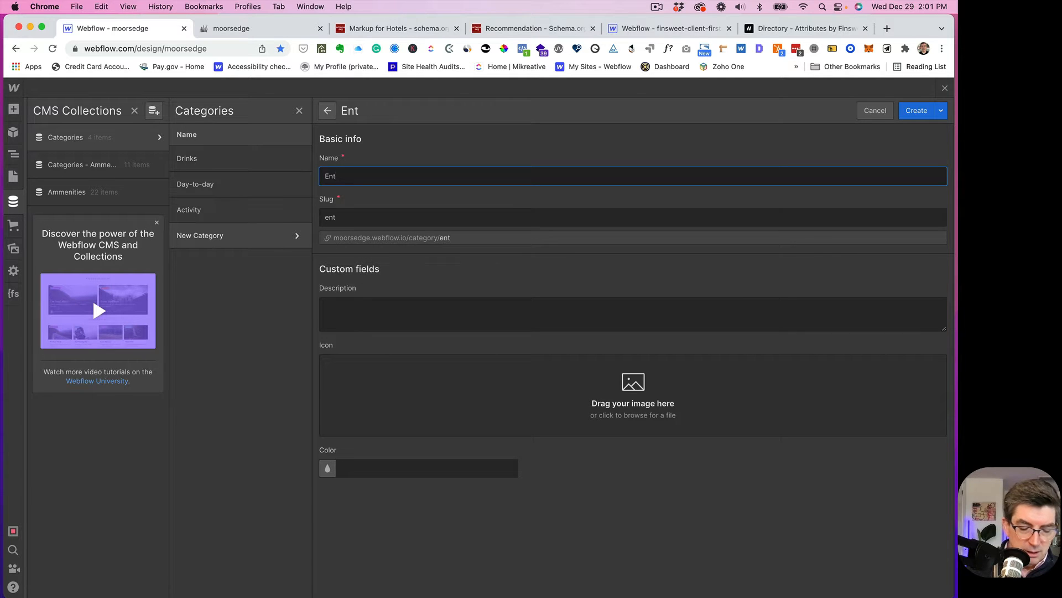
{"action": "type", "text": "rertainm"}
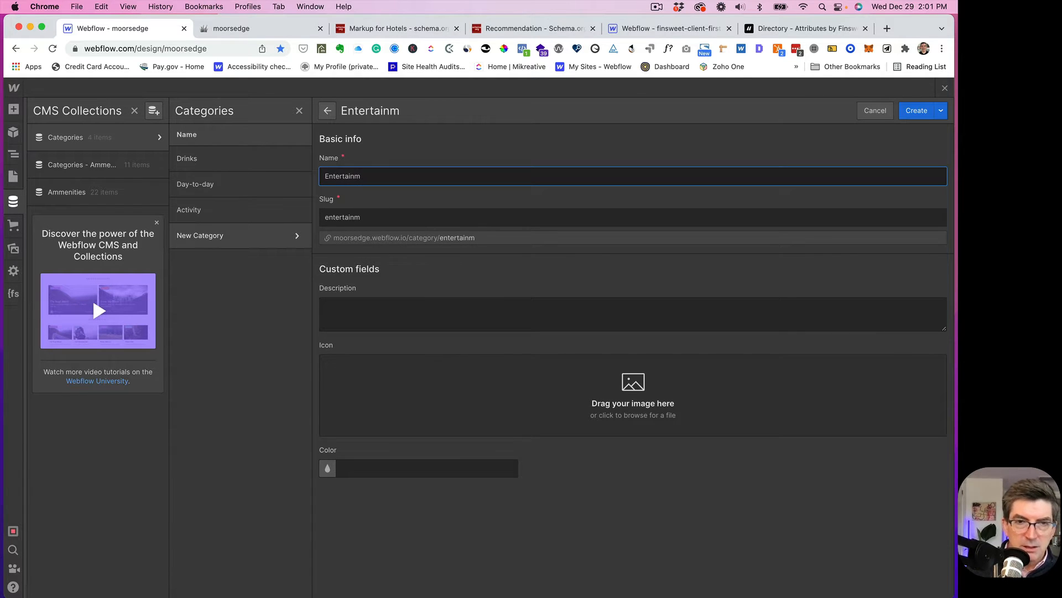
{"action": "type", "text": "ent"}
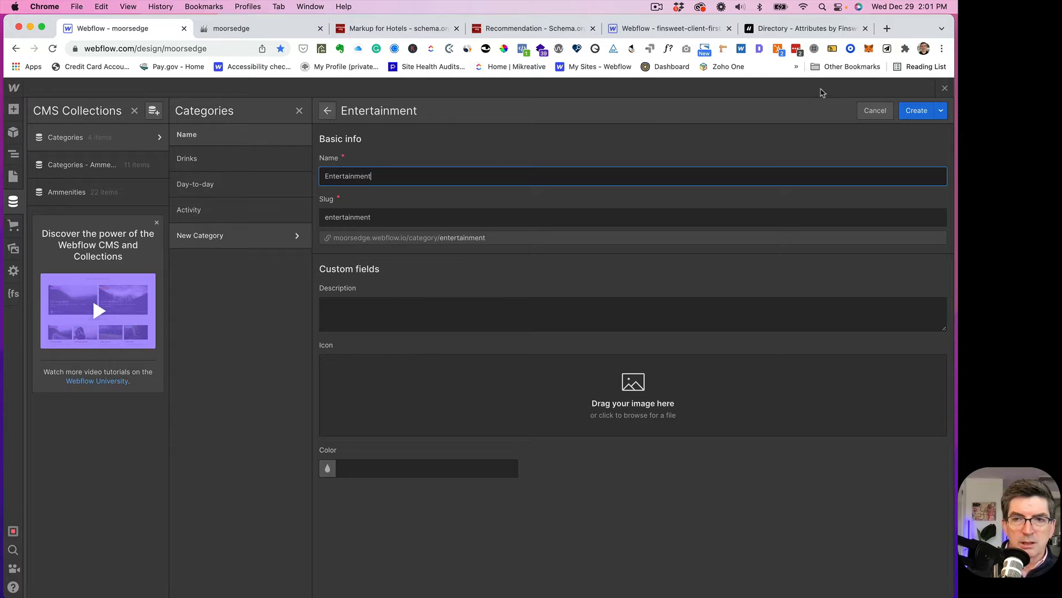
{"action": "left_click", "coordinate": [916, 110]}
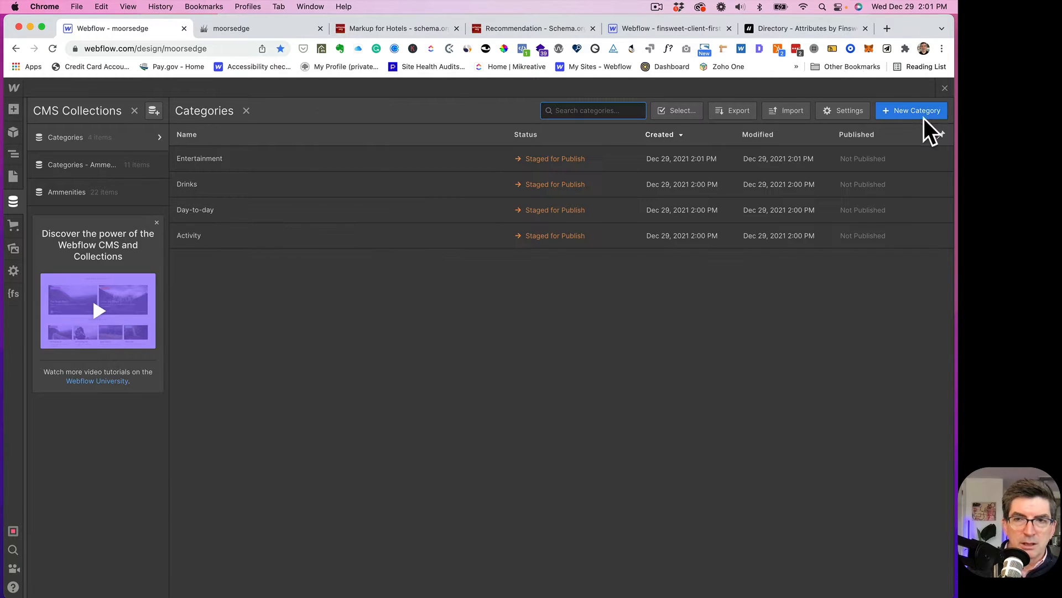
{"action": "left_click", "coordinate": [908, 115]}
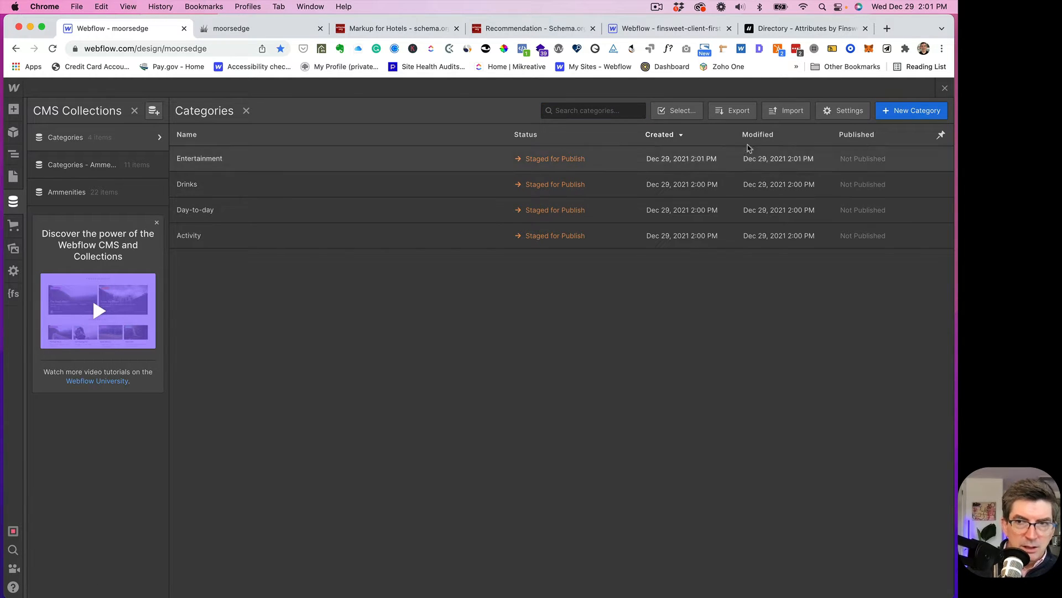
{"action": "left_click", "coordinate": [913, 113]}
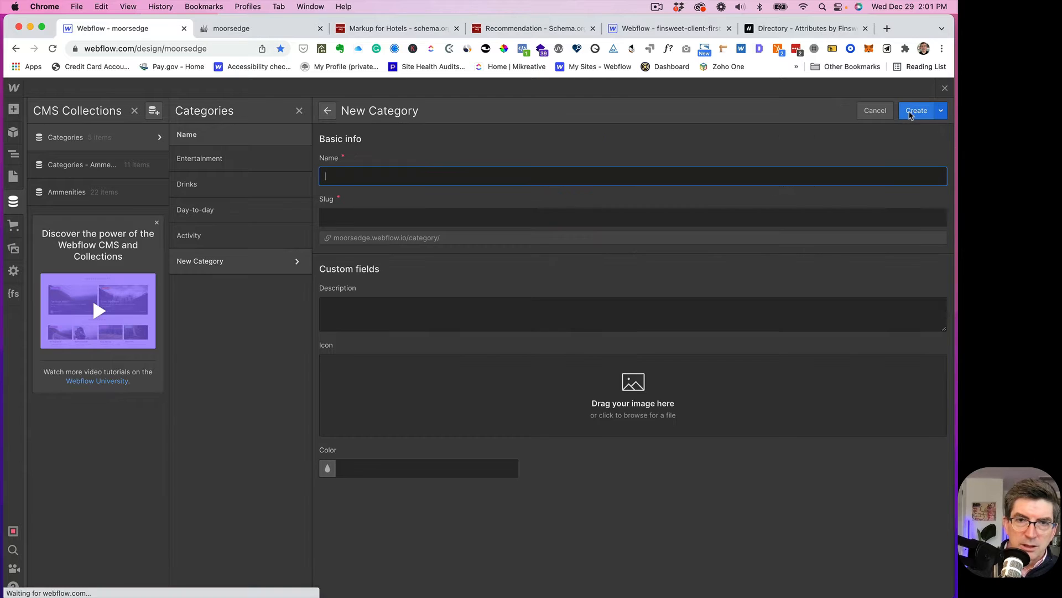
{"action": "type", "text": "F"}
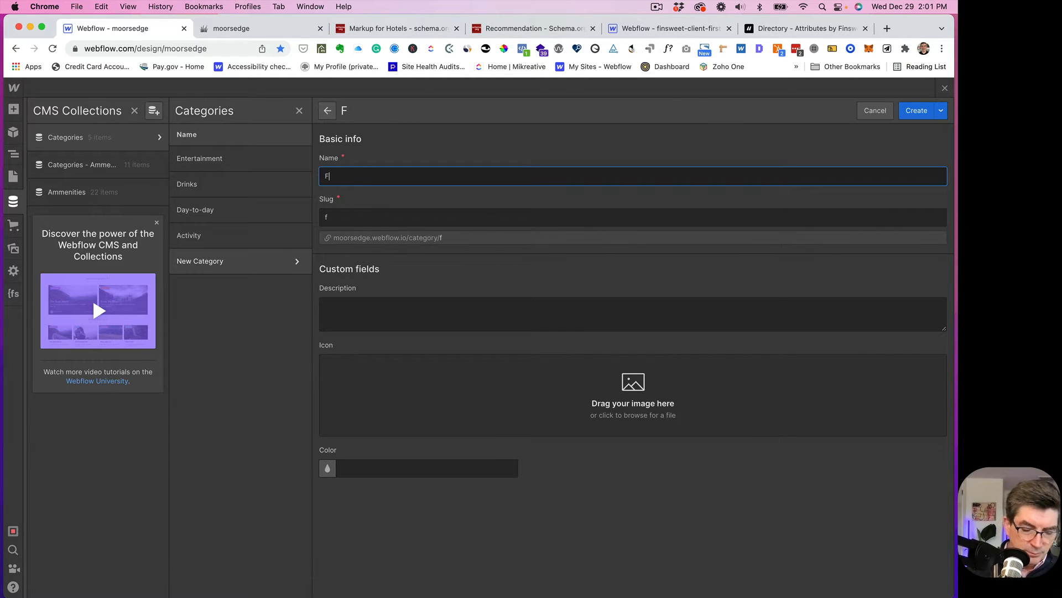
{"action": "type", "text": "ood"}
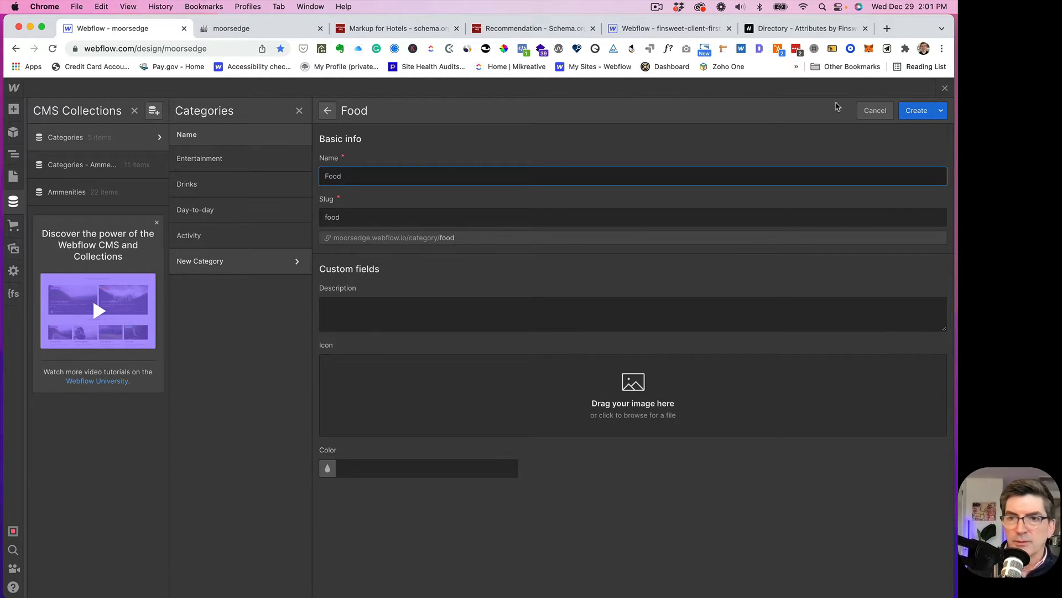
{"action": "left_click", "coordinate": [919, 114]}
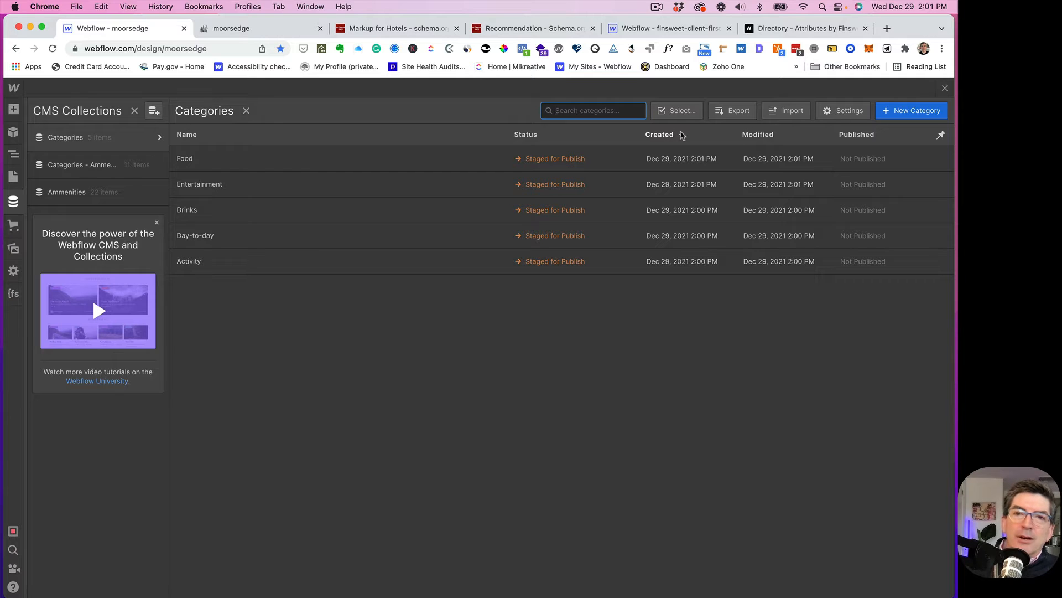
- Add the Health & Beauty, Shopping and Sightseeing category items
{"action": "left_click", "coordinate": [897, 112]}
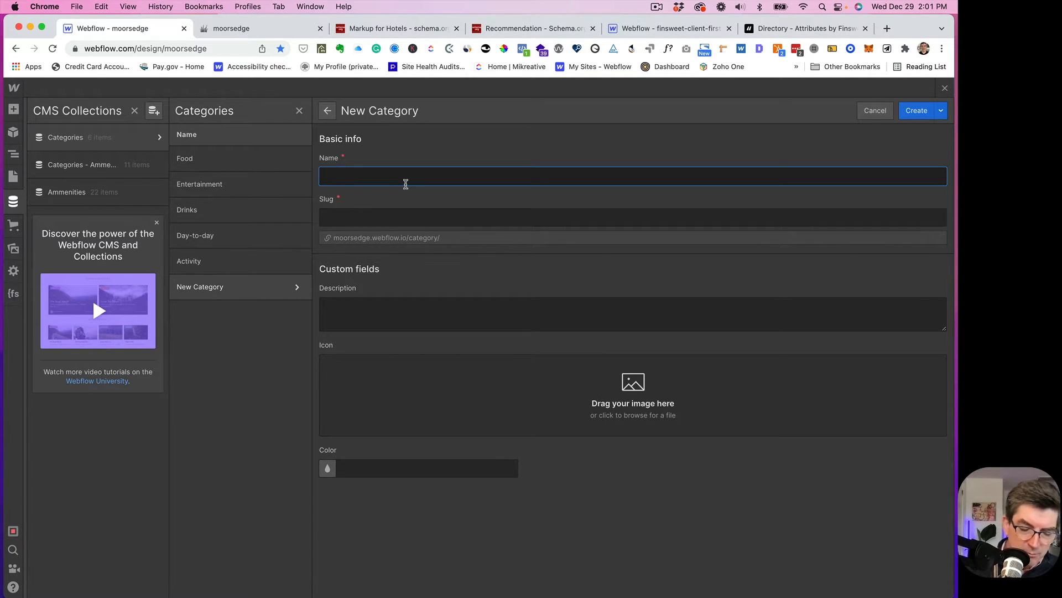
{"action": "type", "text": "Health &"}
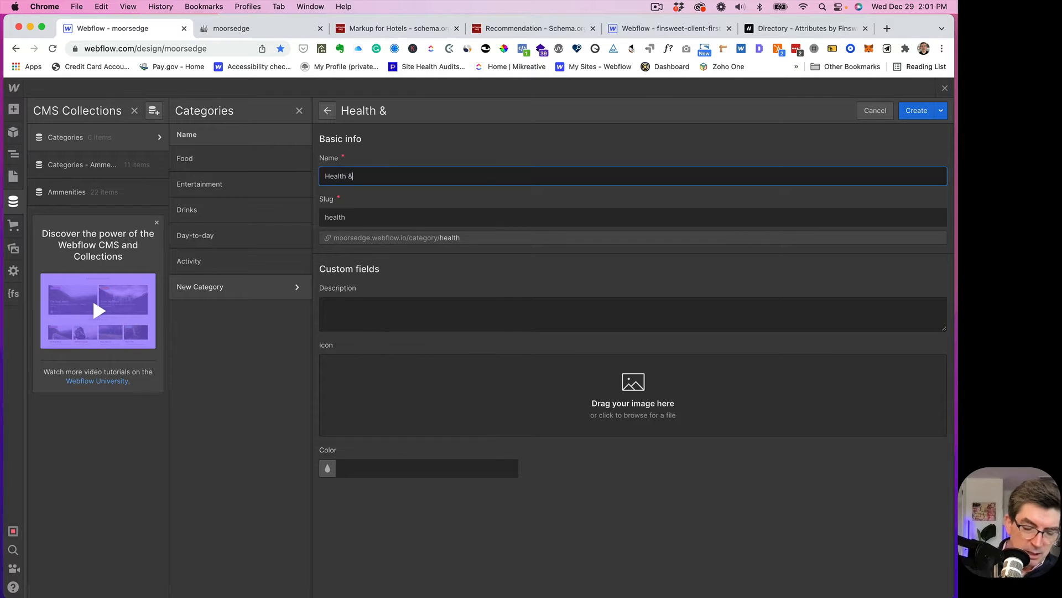
{"action": "type", "text": " Beauty"}
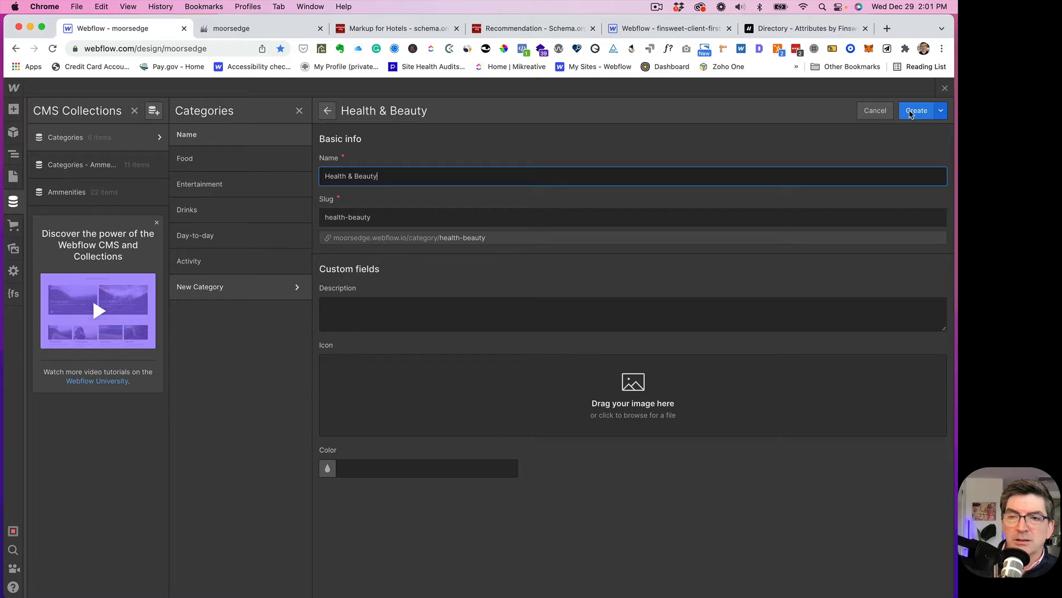
{"action": "left_click", "coordinate": [910, 111]}
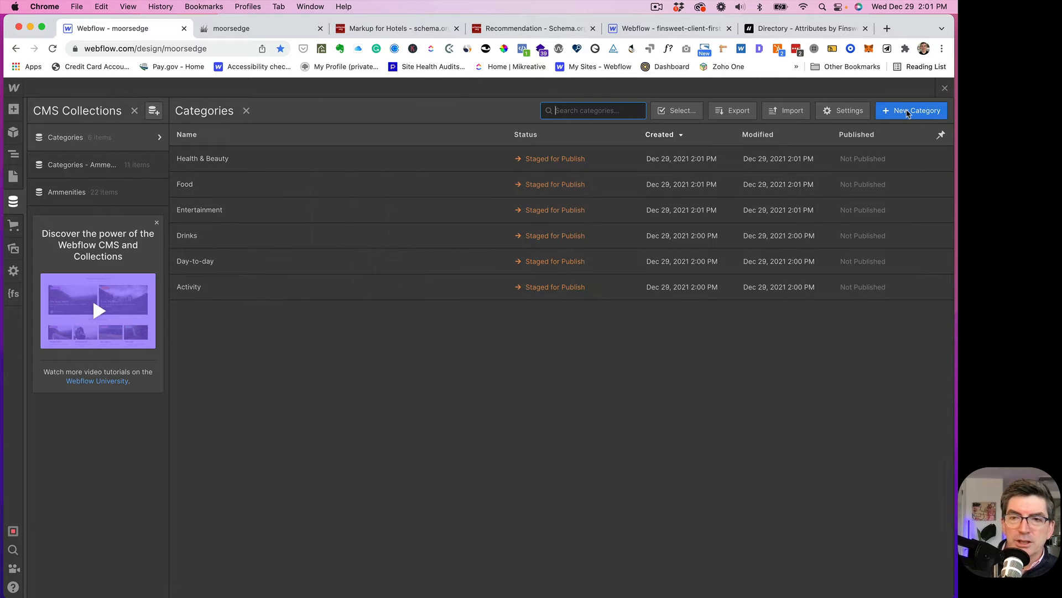
{"action": "left_click", "coordinate": [908, 111]}
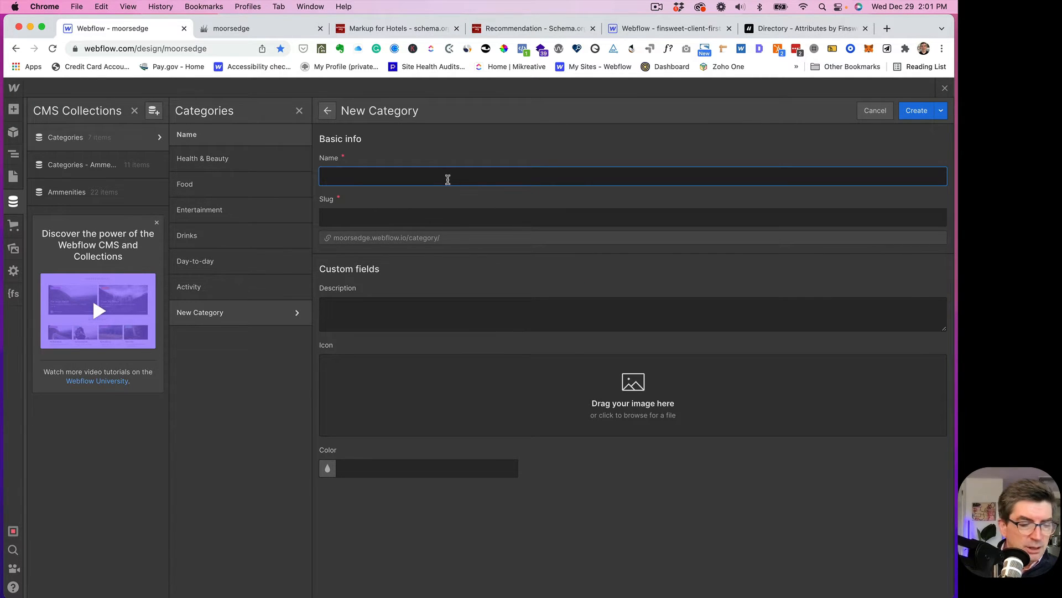
{"action": "type", "text": "S"}
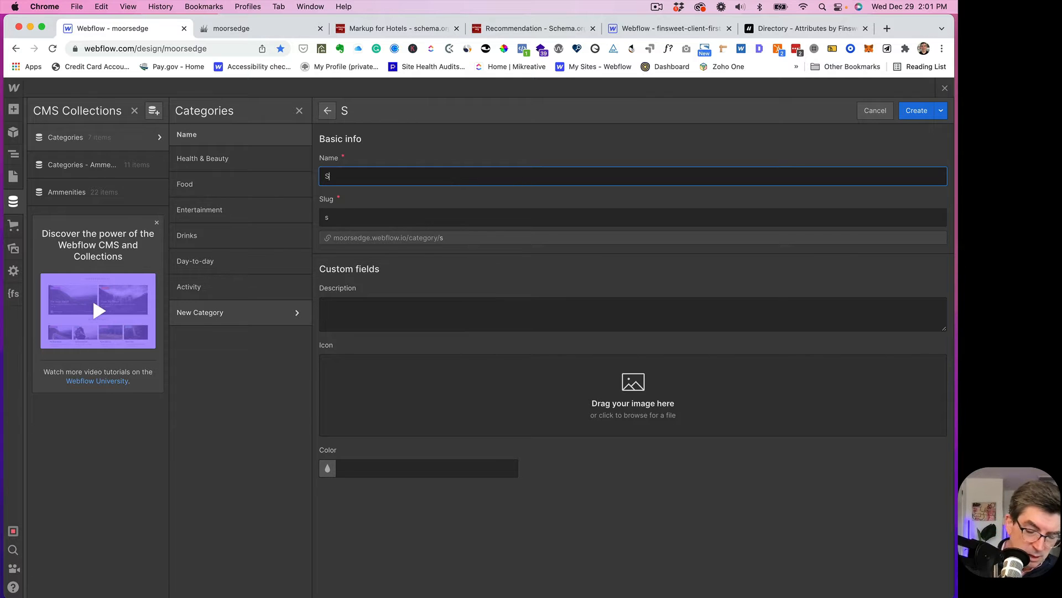
{"action": "type", "text": "hopping"}
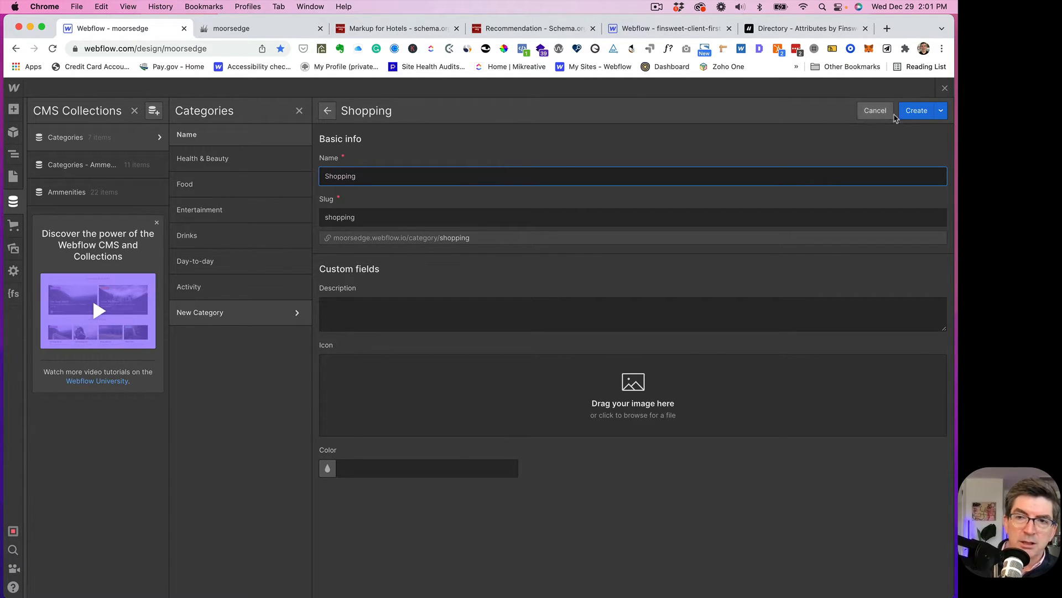
{"action": "left_click", "coordinate": [914, 111]}
{"action": "left_click", "coordinate": [910, 111]}
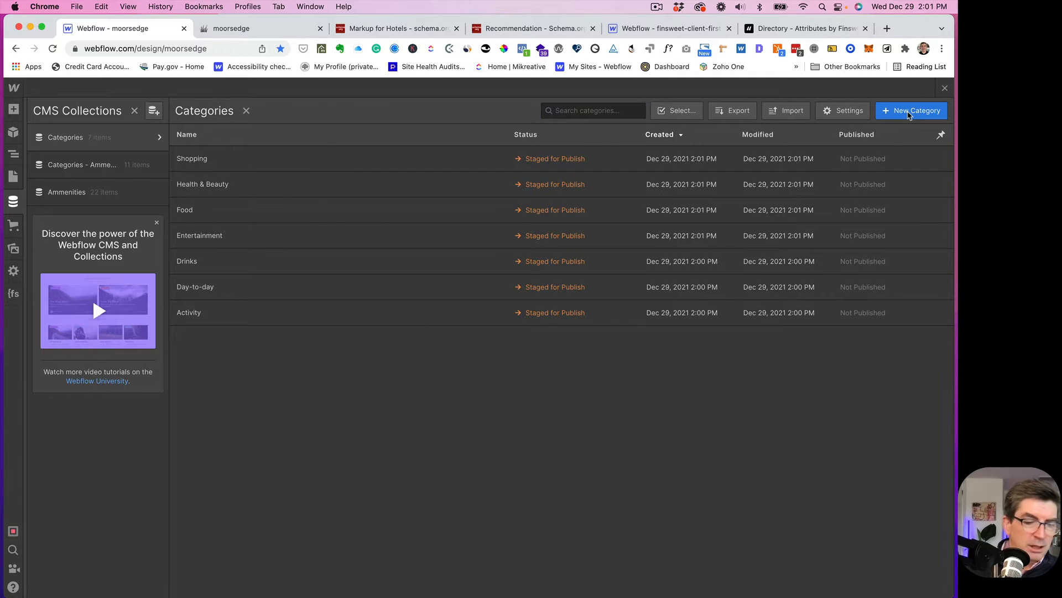
{"action": "type", "text": "Sig"}
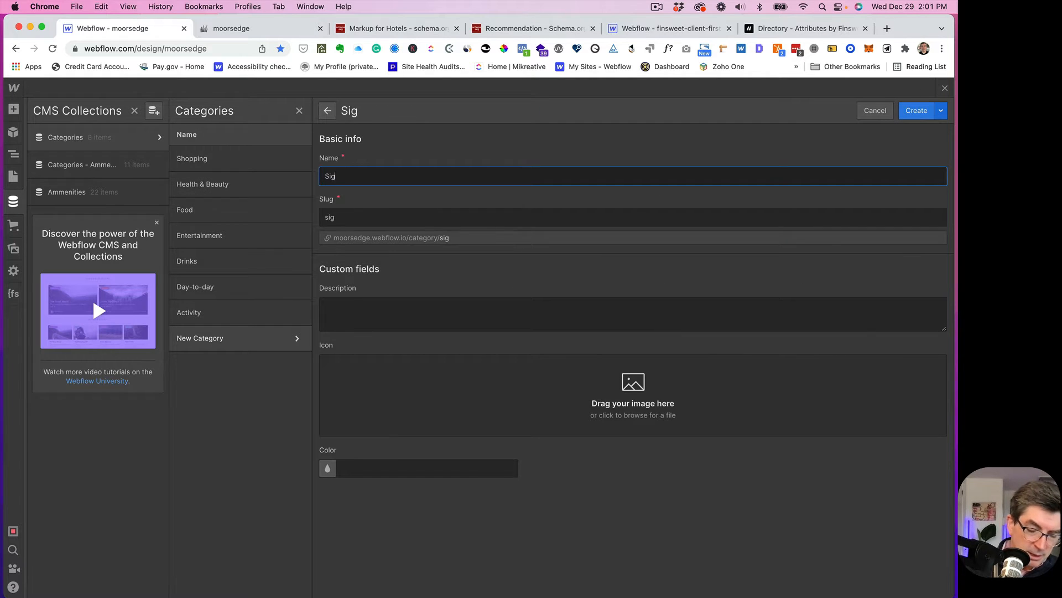
{"action": "type", "text": "htseeing"}
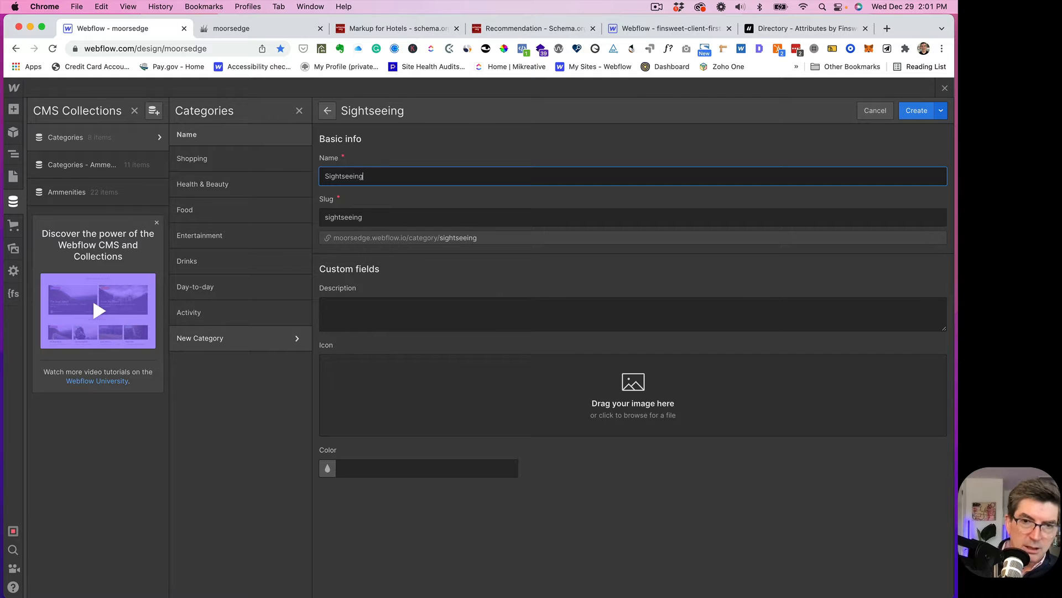
{"action": "key", "text": "Return"}
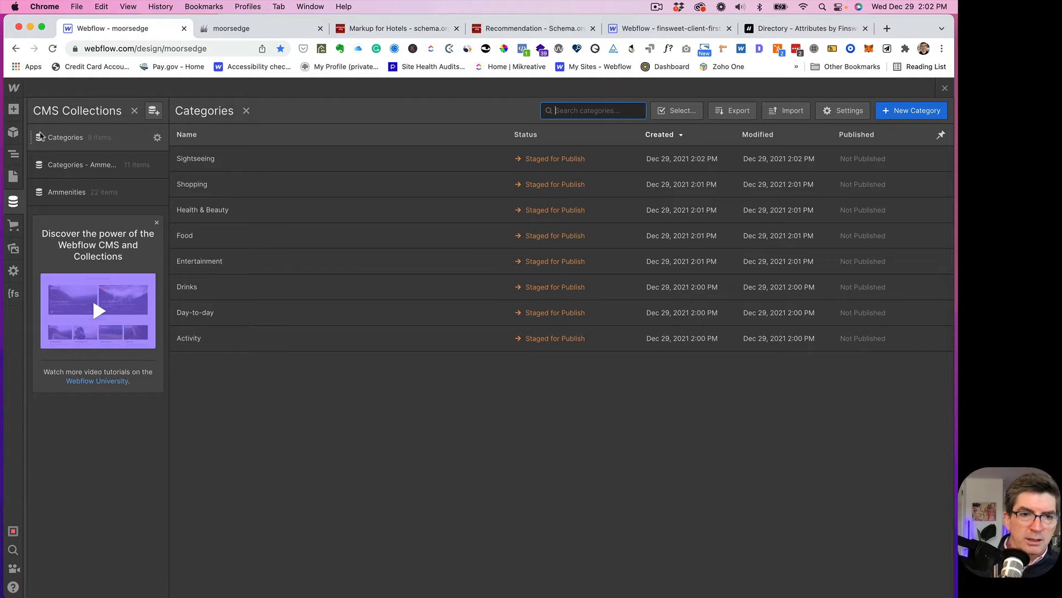
- Start a new collection named Recommendations, with the slug recommendations
{"action": "left_click", "coordinate": [154, 113]}
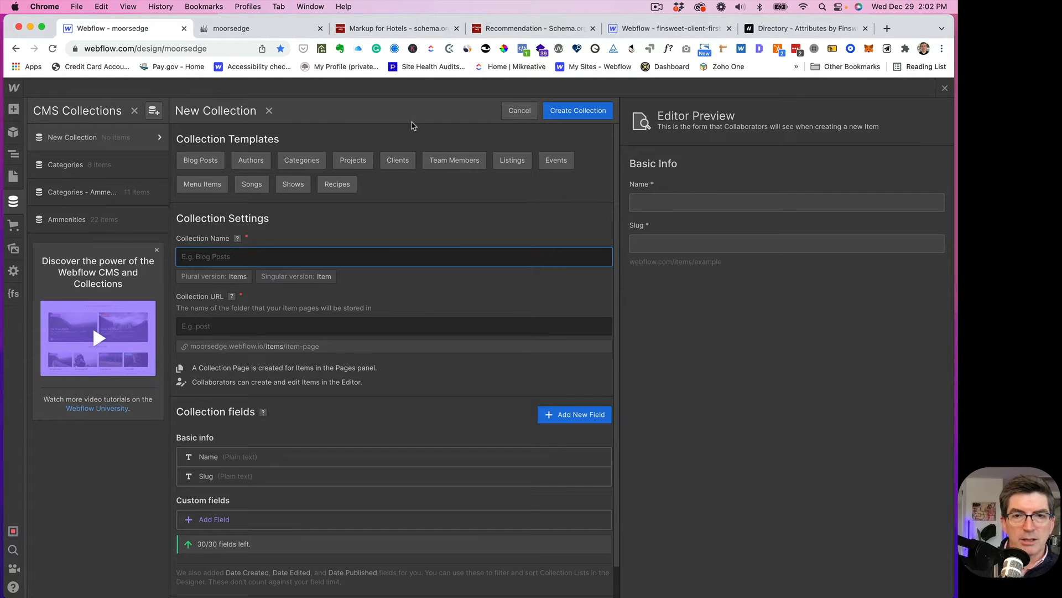
{"action": "type", "text": "Recio"}
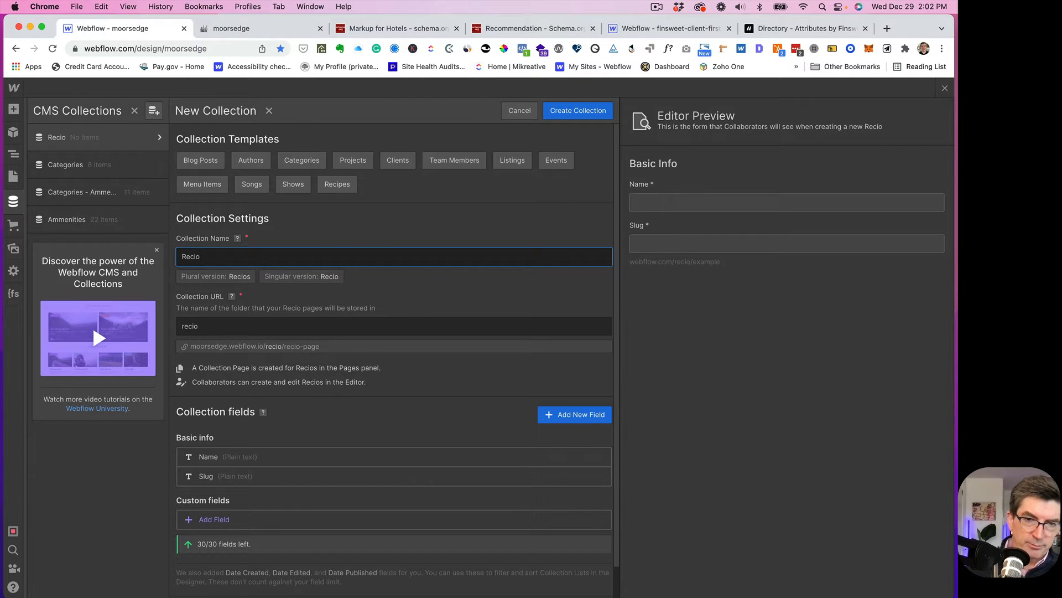
{"action": "key", "text": "BackSpace"}
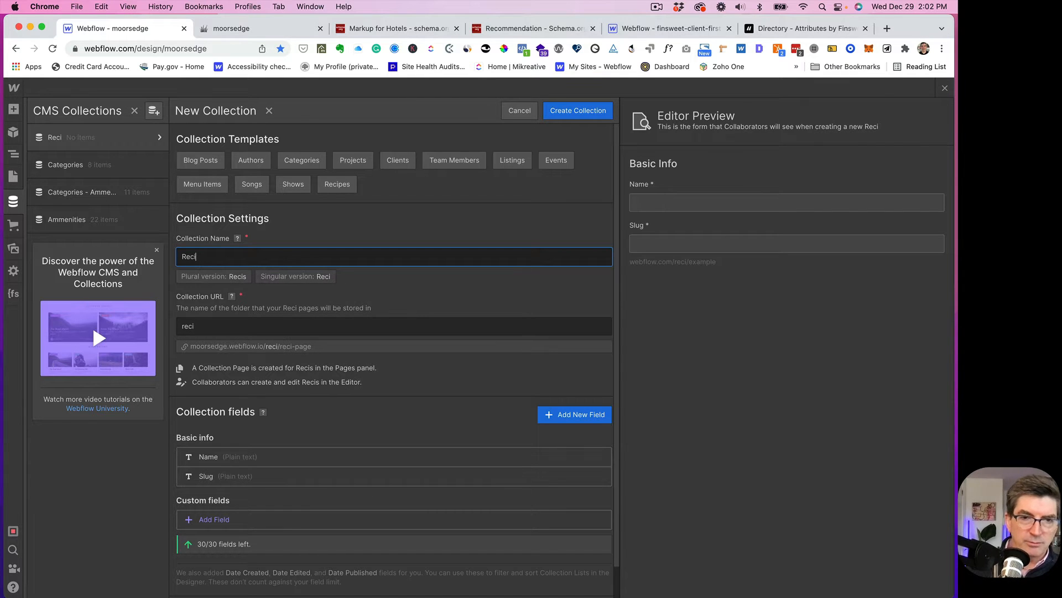
{"action": "key", "text": "BackSpace"}
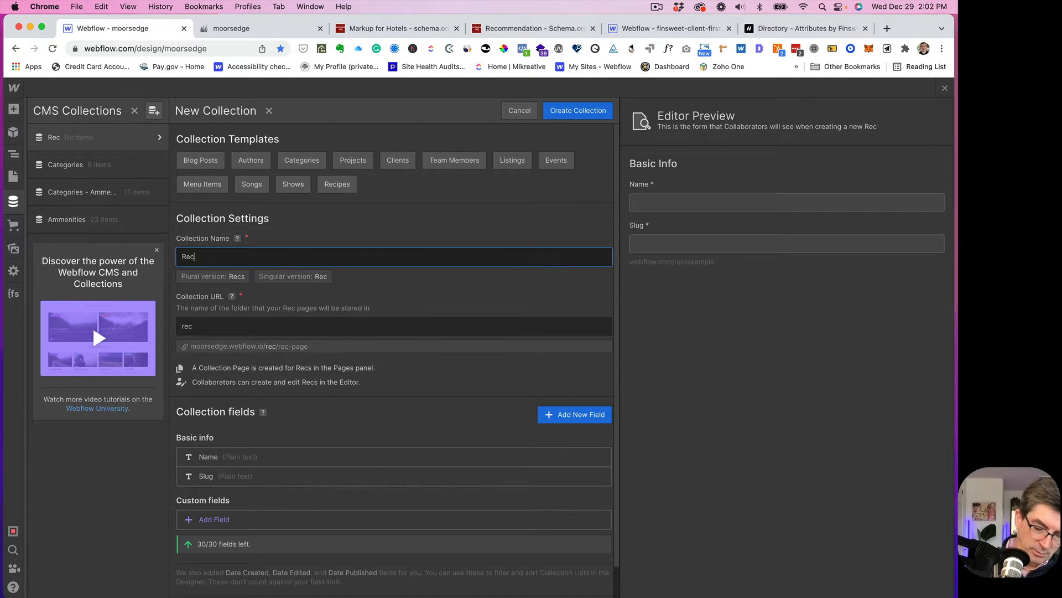
{"action": "type", "text": "ommendations"}
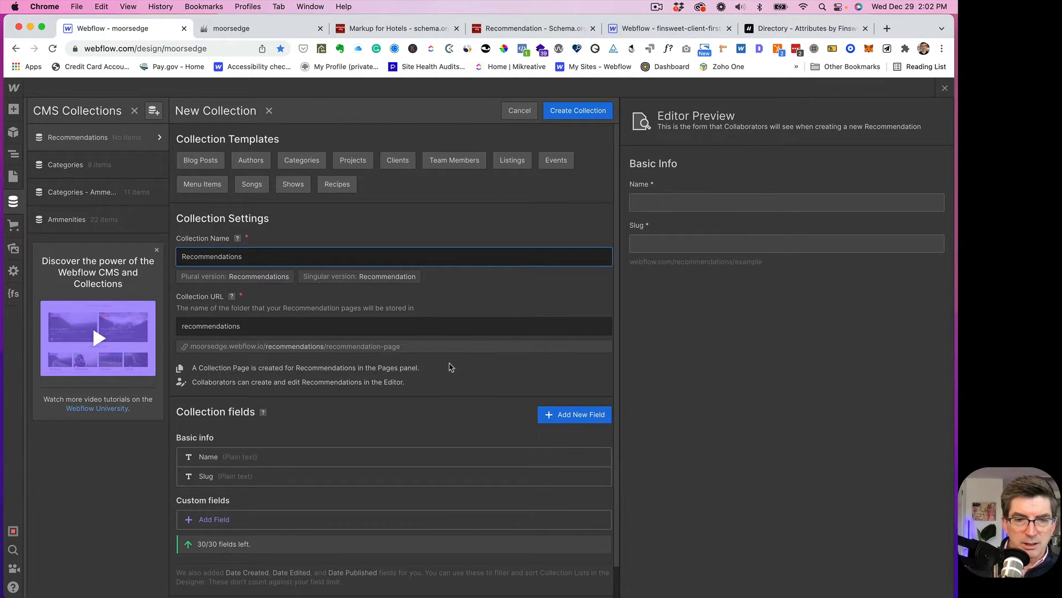
{"action": "scroll", "coordinate": [451, 365], "scroll_direction": "down", "scroll_amount": 1}
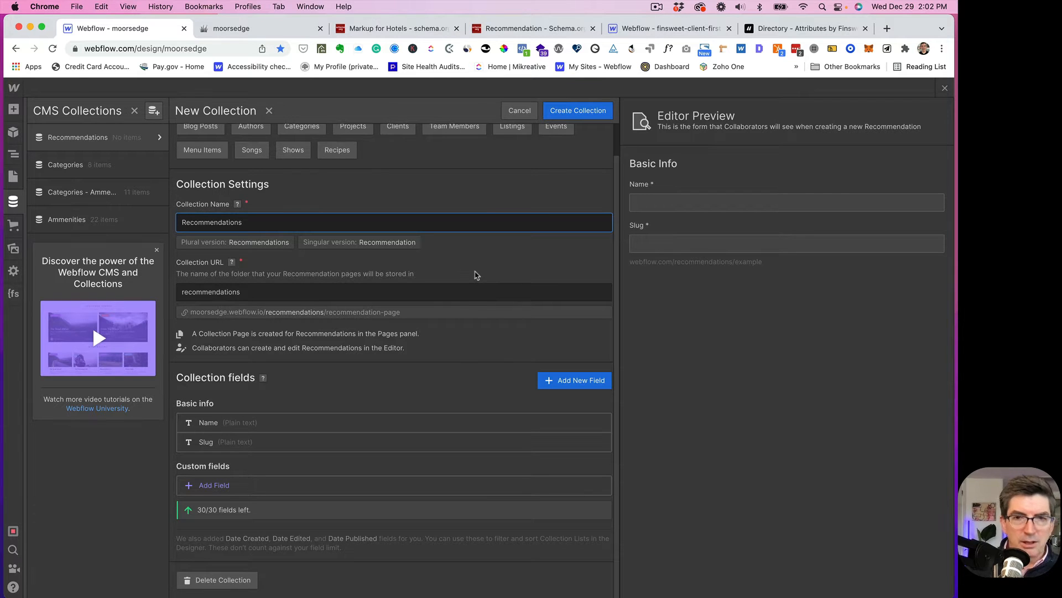
- Read through the schema.org Recommendation properties and examples, ending at the page top
{"action": "left_click", "coordinate": [504, 33]}
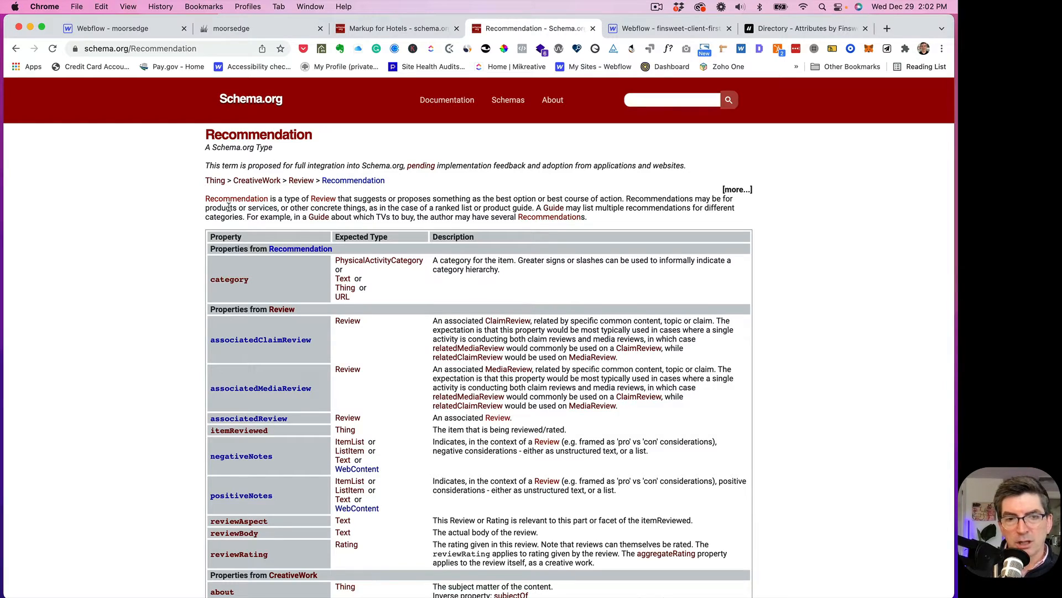
{"action": "scroll", "coordinate": [229, 207], "scroll_direction": "down", "scroll_amount": 5}
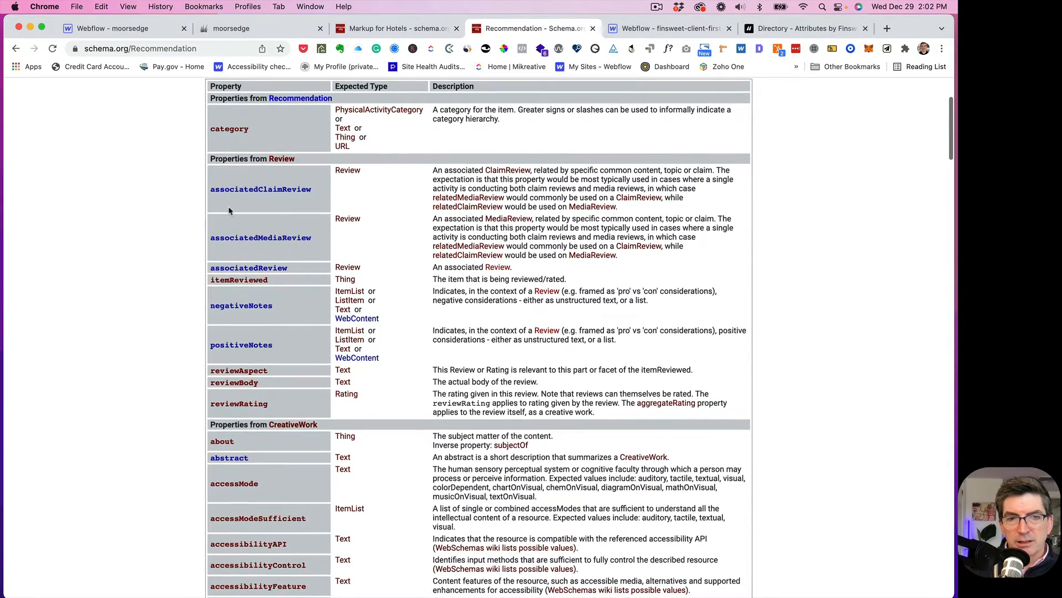
{"action": "scroll", "coordinate": [229, 210], "scroll_direction": "up", "scroll_amount": 5}
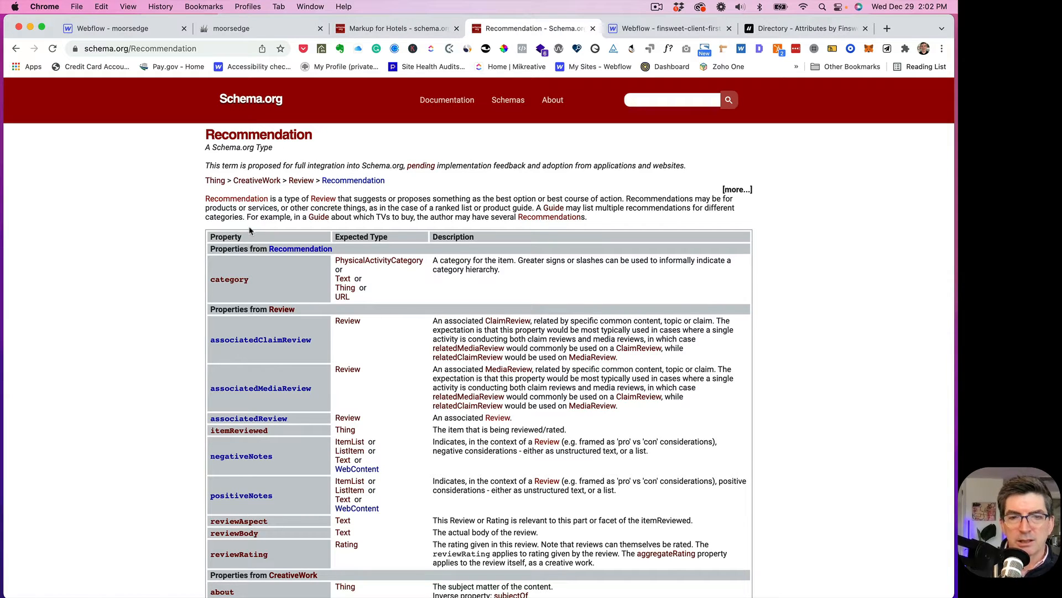
{"action": "scroll", "coordinate": [249, 227], "scroll_direction": "down", "scroll_amount": 3}
{"action": "scroll", "coordinate": [200, 283], "scroll_direction": "down", "scroll_amount": 15}
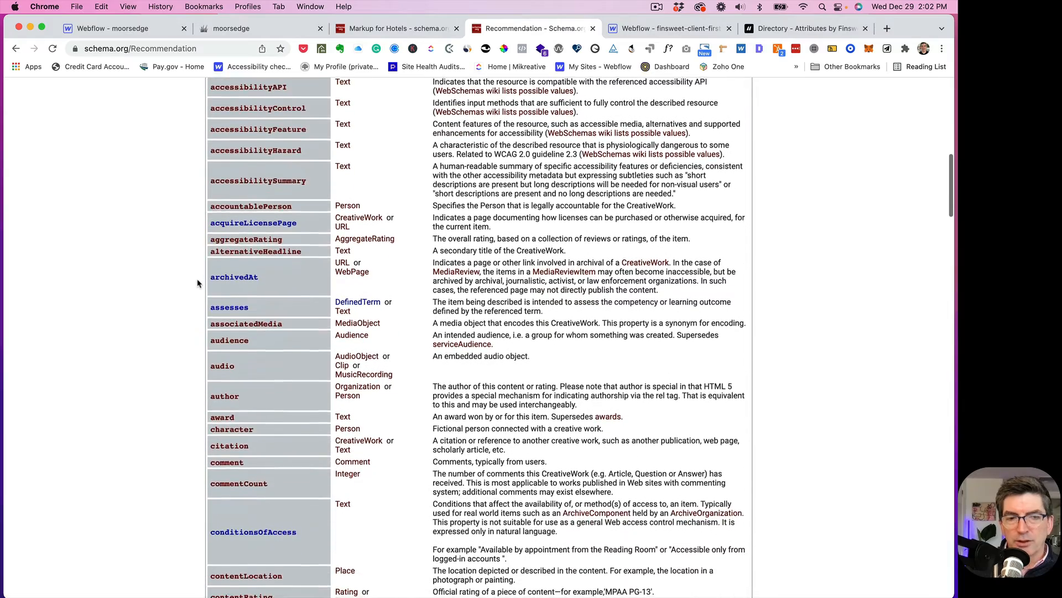
{"action": "scroll", "coordinate": [197, 284], "scroll_direction": "down", "scroll_amount": 5}
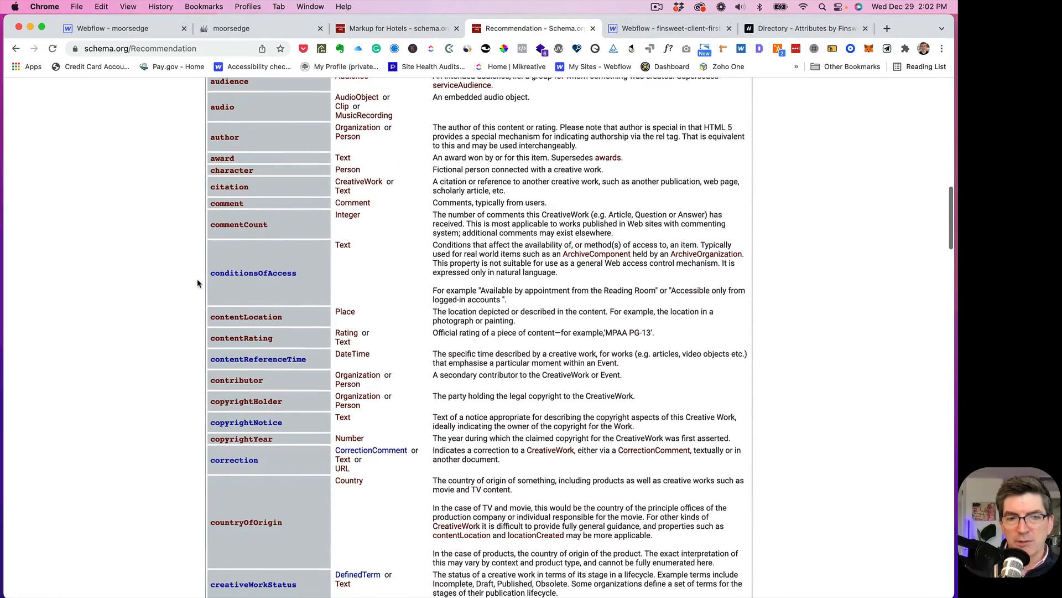
{"action": "scroll", "coordinate": [197, 283], "scroll_direction": "up", "scroll_amount": 20}
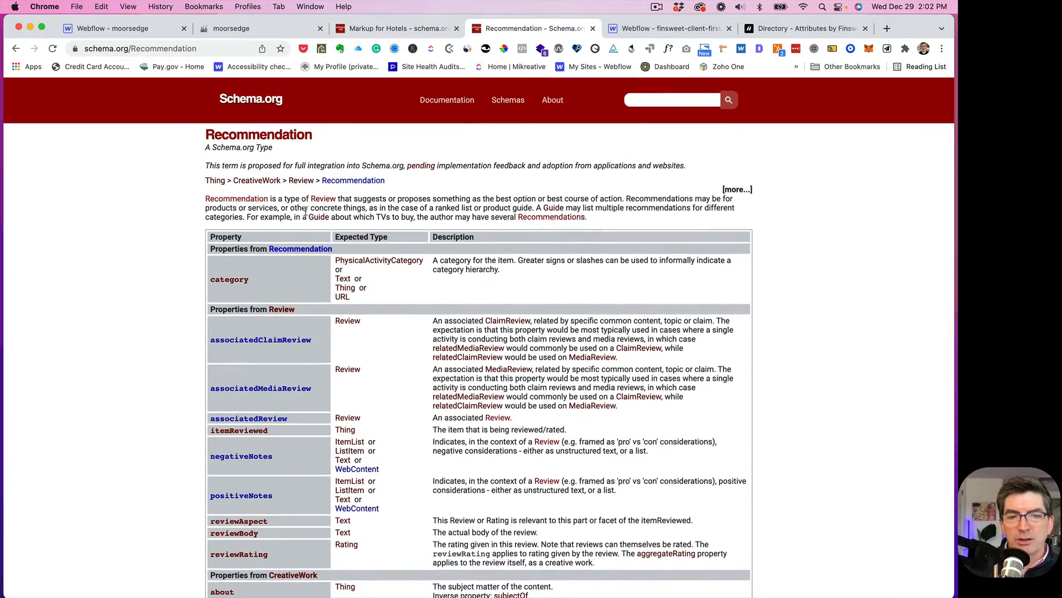
{"action": "scroll", "coordinate": [304, 213], "scroll_direction": "down", "scroll_amount": 10}
{"action": "scroll", "coordinate": [305, 214], "scroll_direction": "down", "scroll_amount": 20}
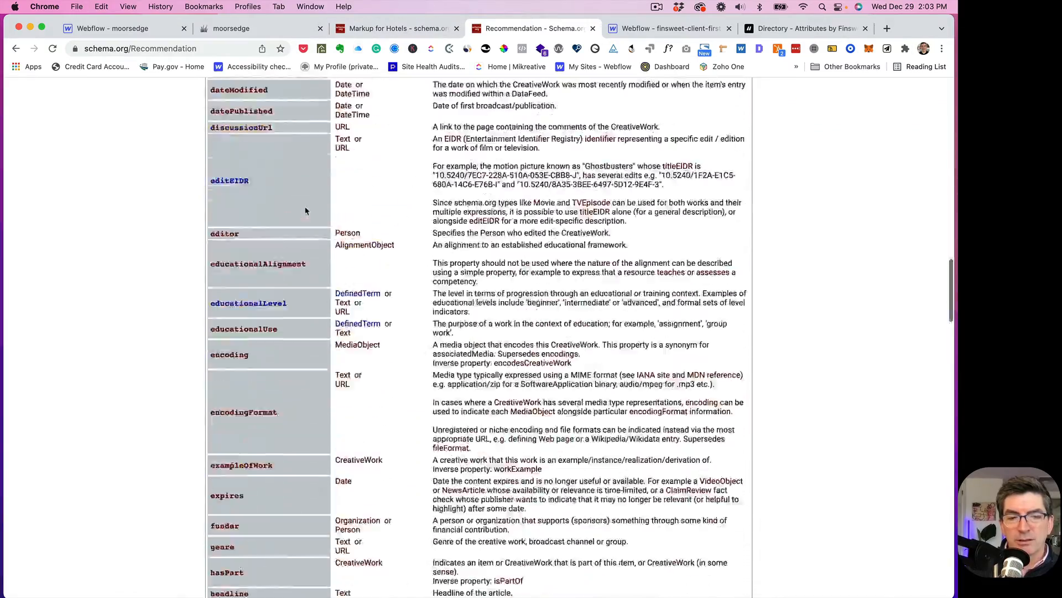
{"action": "scroll", "coordinate": [306, 211], "scroll_direction": "down", "scroll_amount": 20}
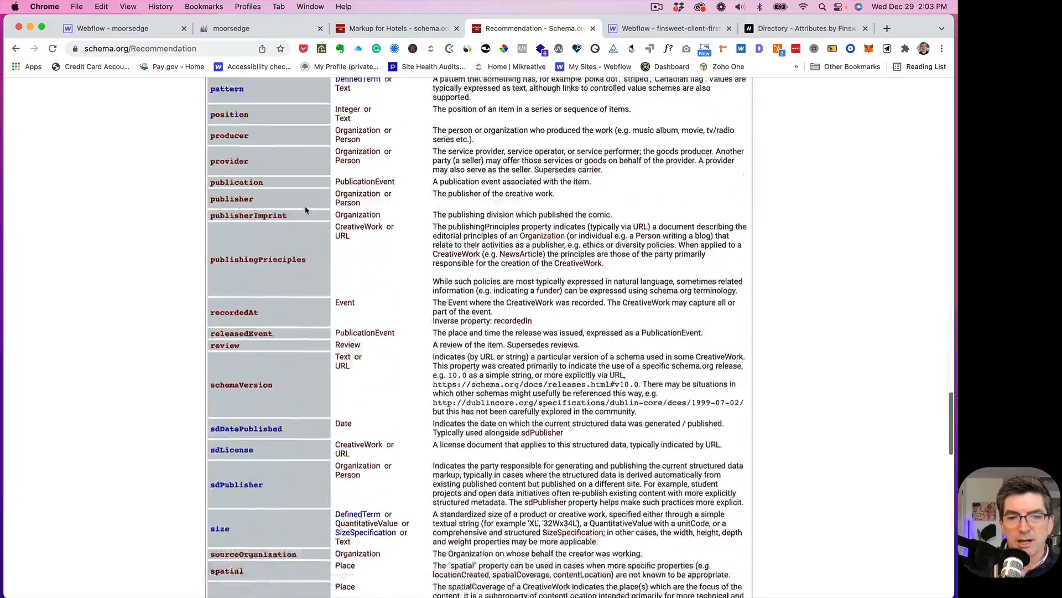
{"action": "scroll", "coordinate": [305, 211], "scroll_direction": "down", "scroll_amount": 20}
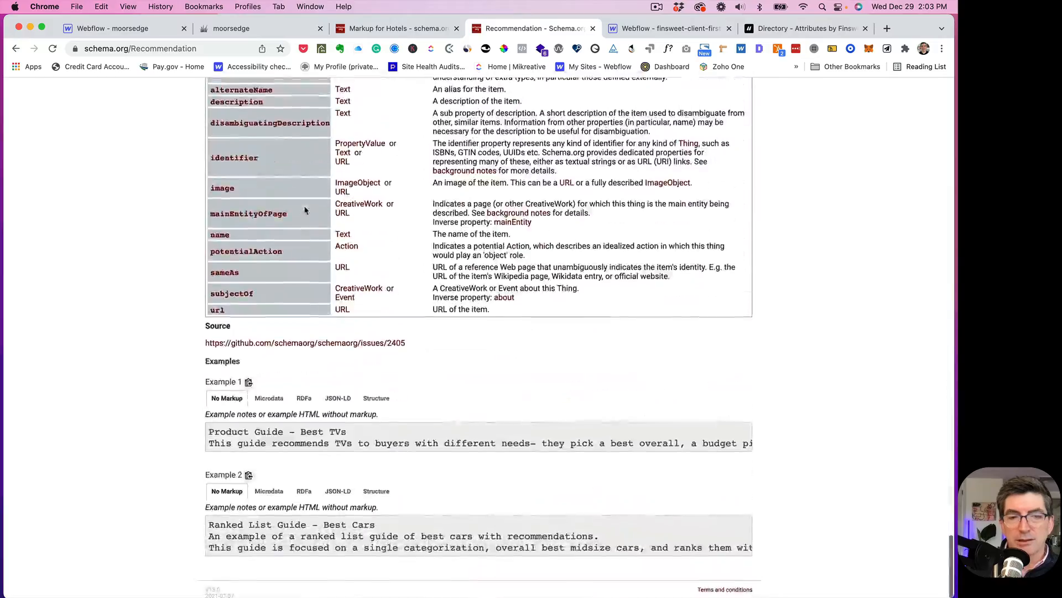
{"action": "scroll", "coordinate": [296, 212], "scroll_direction": "up", "scroll_amount": 20}
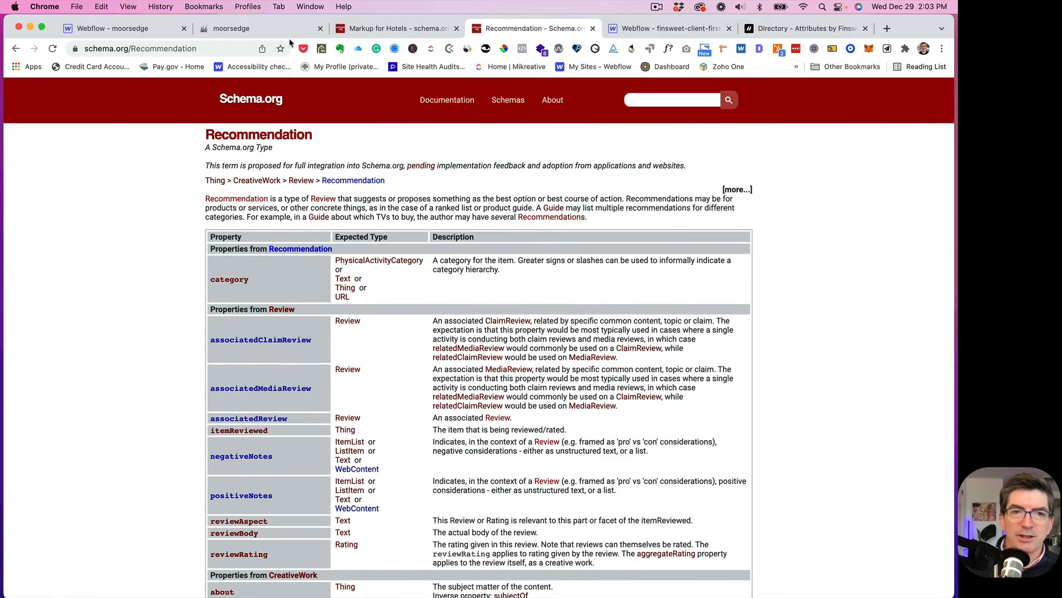
- Create the empty Recommendations collection and return to the Home page canvas
{"action": "left_click", "coordinate": [132, 28]}
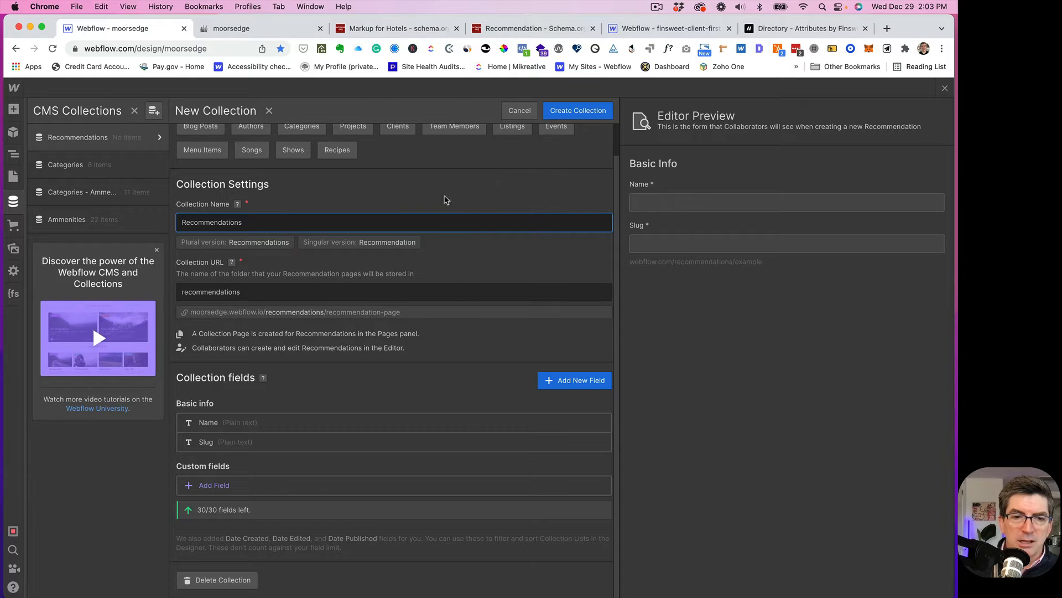
{"action": "left_click", "coordinate": [568, 114]}
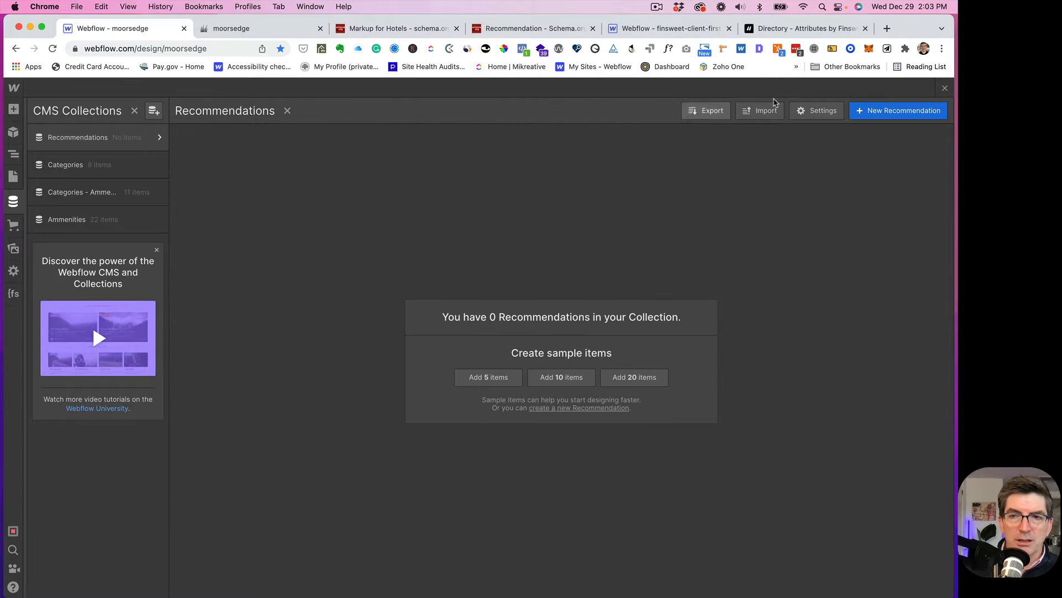
{"action": "left_click", "coordinate": [945, 88]}
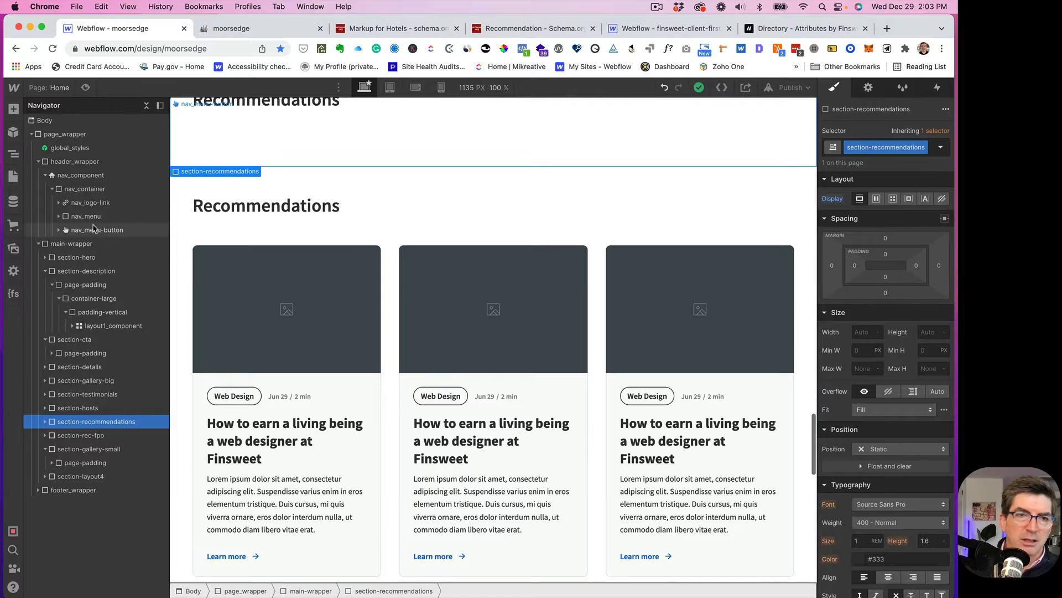
- Review the Home page settings: SEO, Open Graph and custom code fields
{"action": "left_click", "coordinate": [65, 91]}
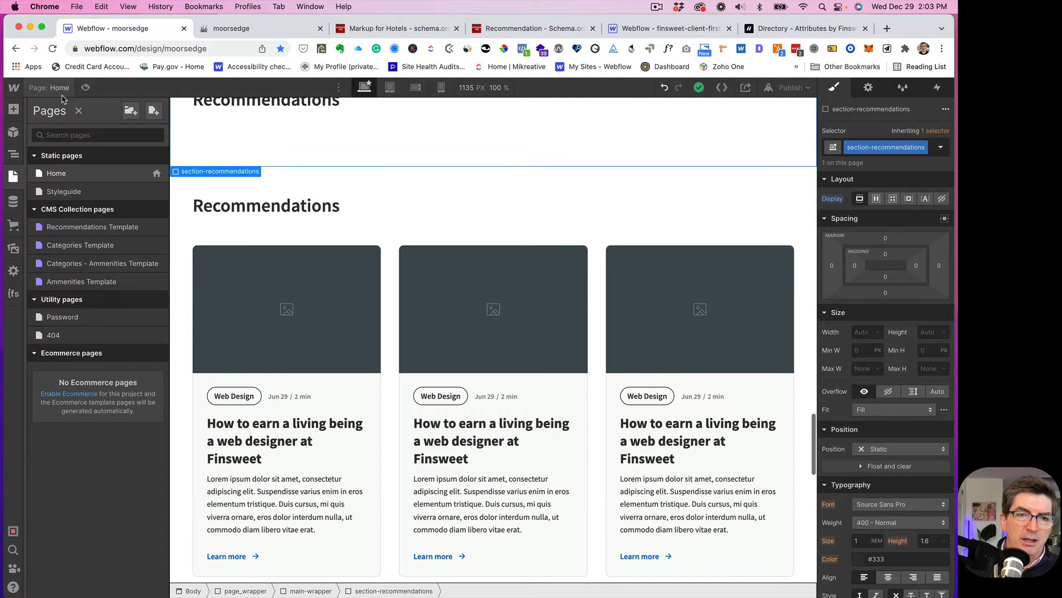
{"action": "left_click", "coordinate": [157, 174]}
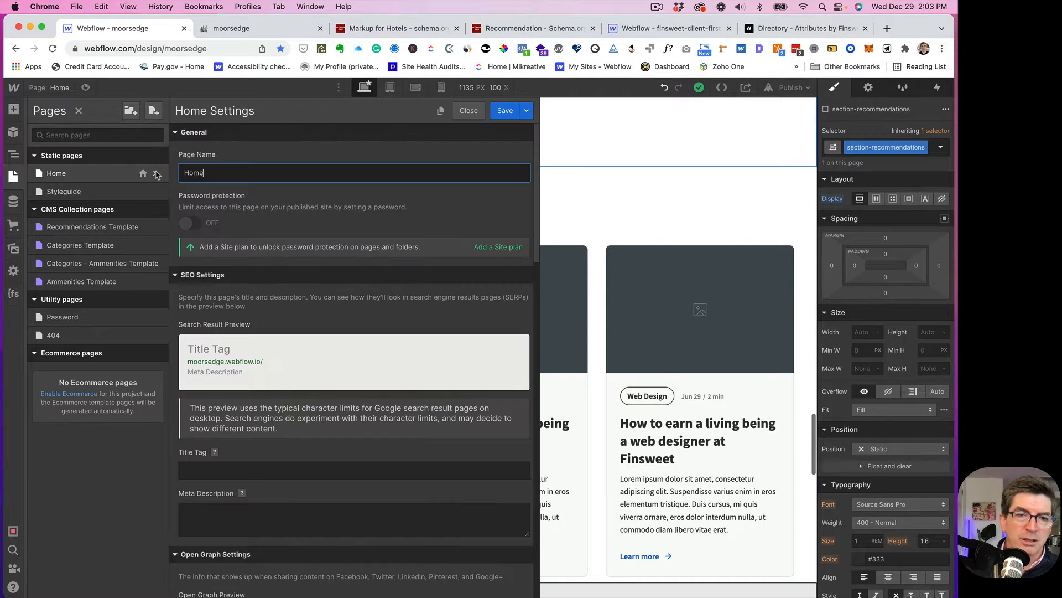
{"action": "scroll", "coordinate": [297, 364], "scroll_direction": "down", "scroll_amount": 10}
{"action": "scroll", "coordinate": [297, 363], "scroll_direction": "down", "scroll_amount": 3}
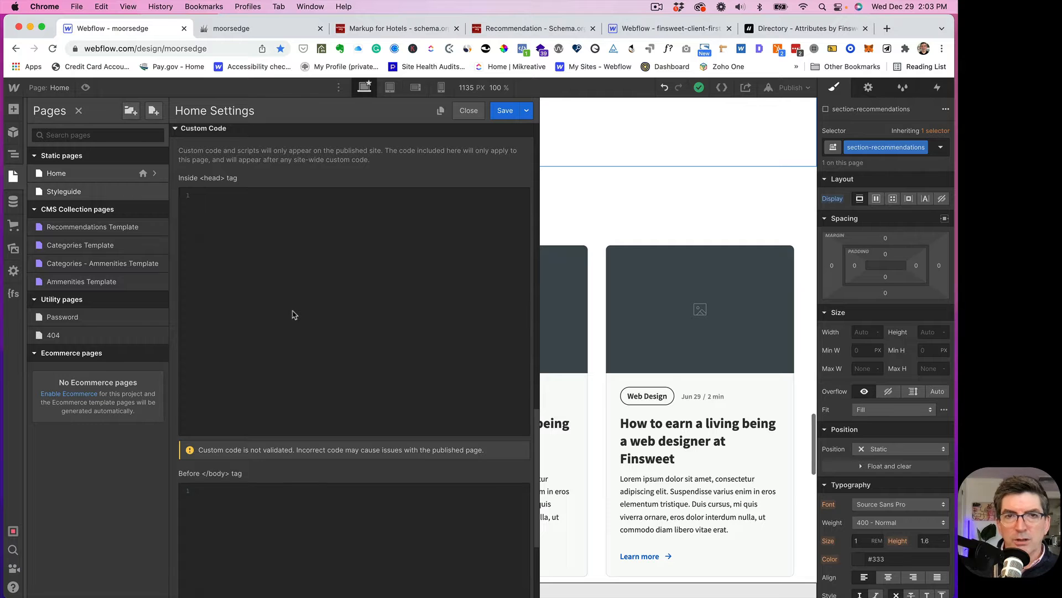
{"action": "scroll", "coordinate": [294, 313], "scroll_direction": "up", "scroll_amount": 3}
{"action": "scroll", "coordinate": [293, 313], "scroll_direction": "up", "scroll_amount": 8}
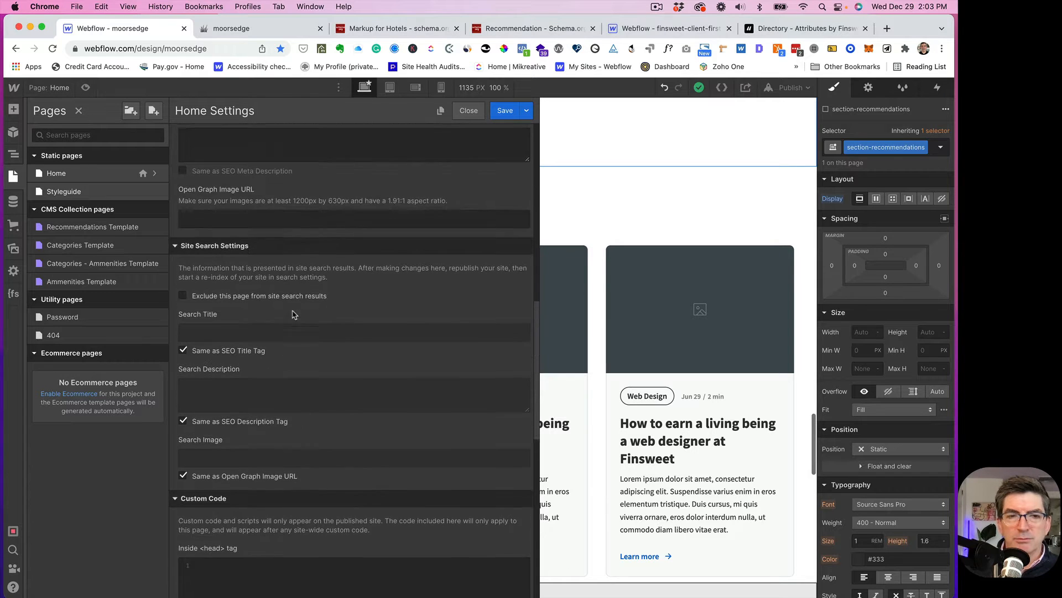
{"action": "scroll", "coordinate": [293, 314], "scroll_direction": "up", "scroll_amount": 8}
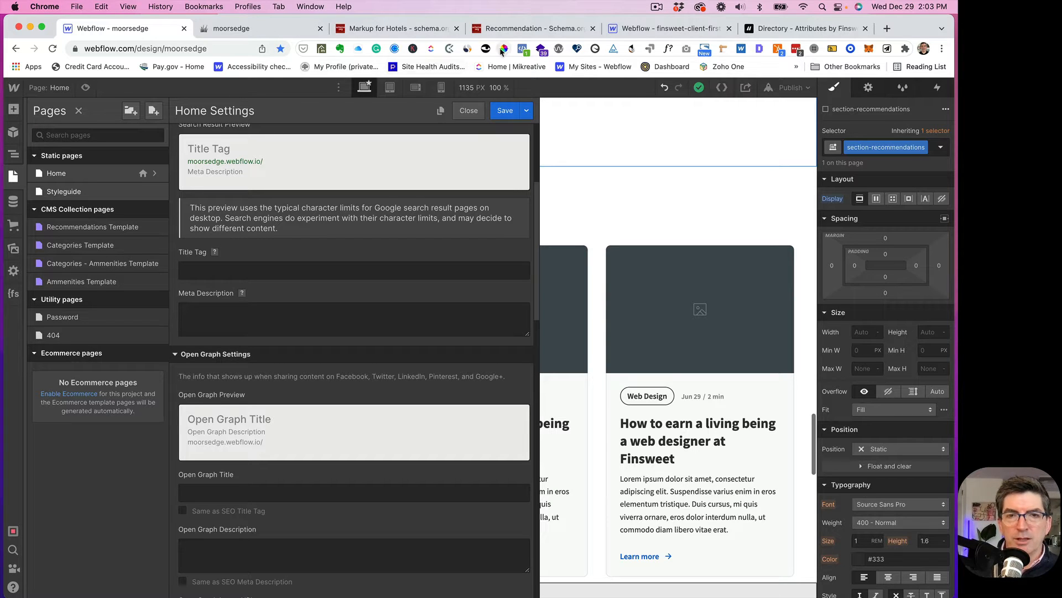
- Look up the schema.org Markup for Hotels page, then return to Webflow
{"action": "left_click", "coordinate": [517, 29]}
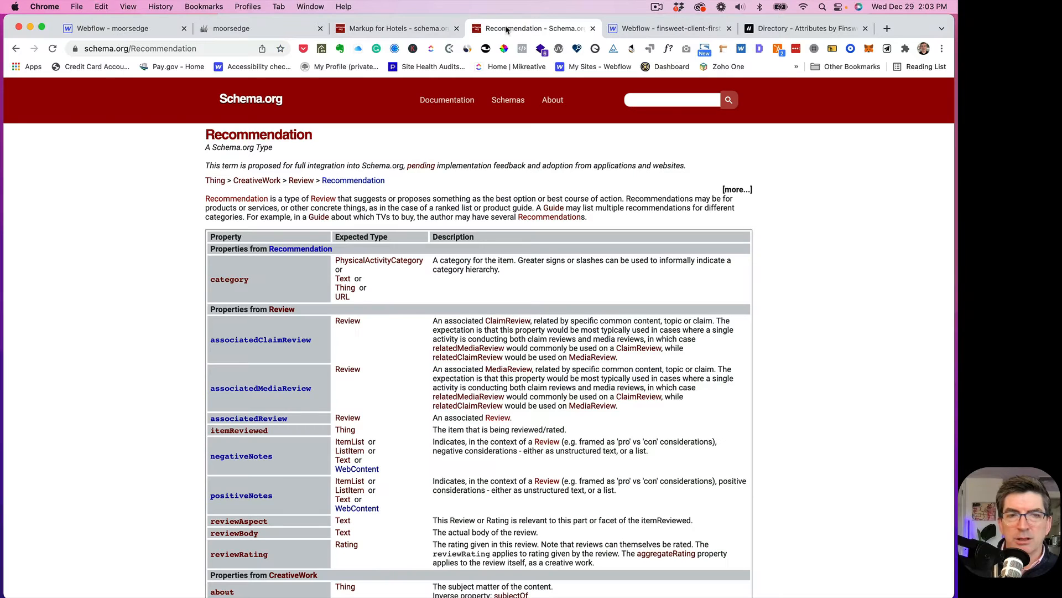
{"action": "left_click", "coordinate": [425, 29]}
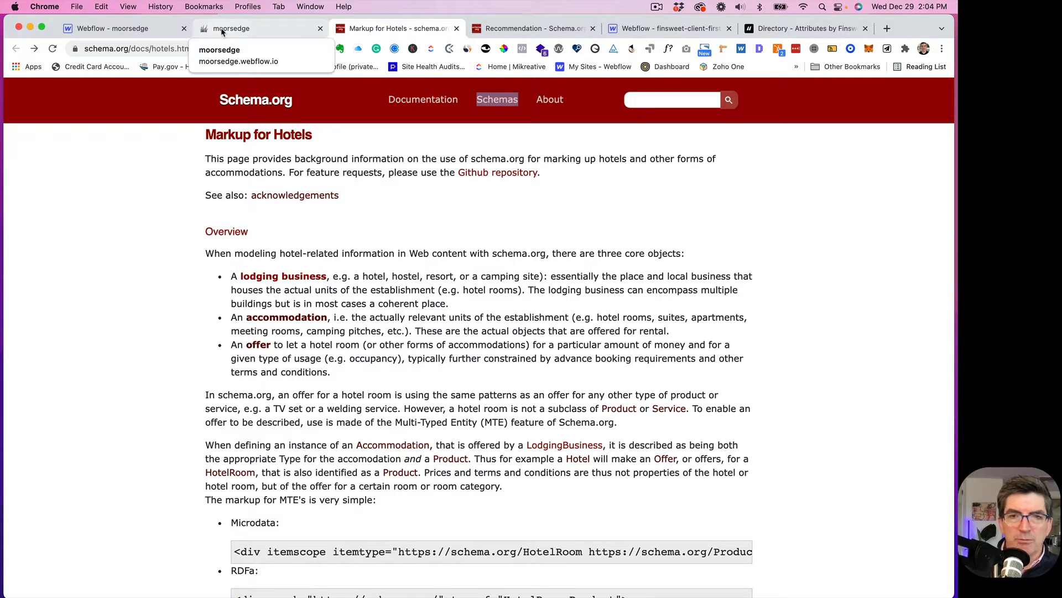
{"action": "left_click", "coordinate": [127, 32]}
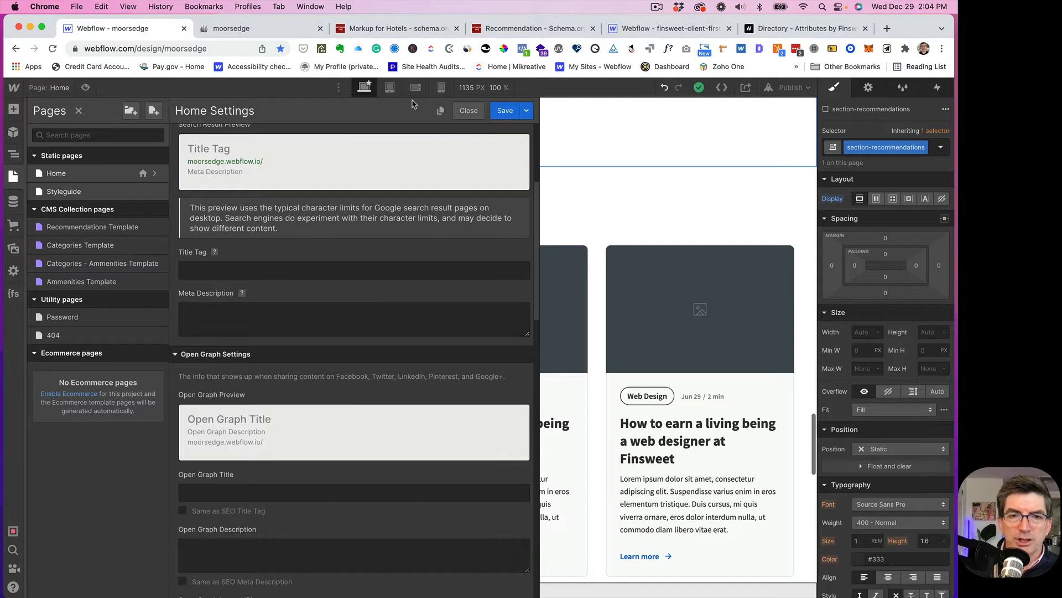
- Close Home settings, view the Recommendations Template page, then show the empty Recommendations collection
{"action": "left_click", "coordinate": [470, 112]}
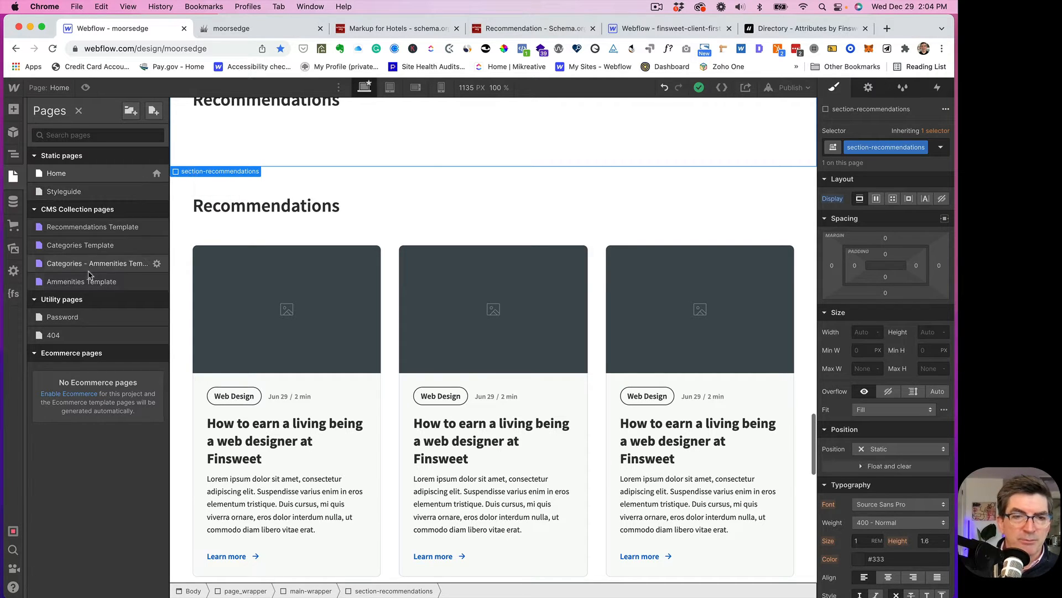
{"action": "left_click", "coordinate": [80, 231]}
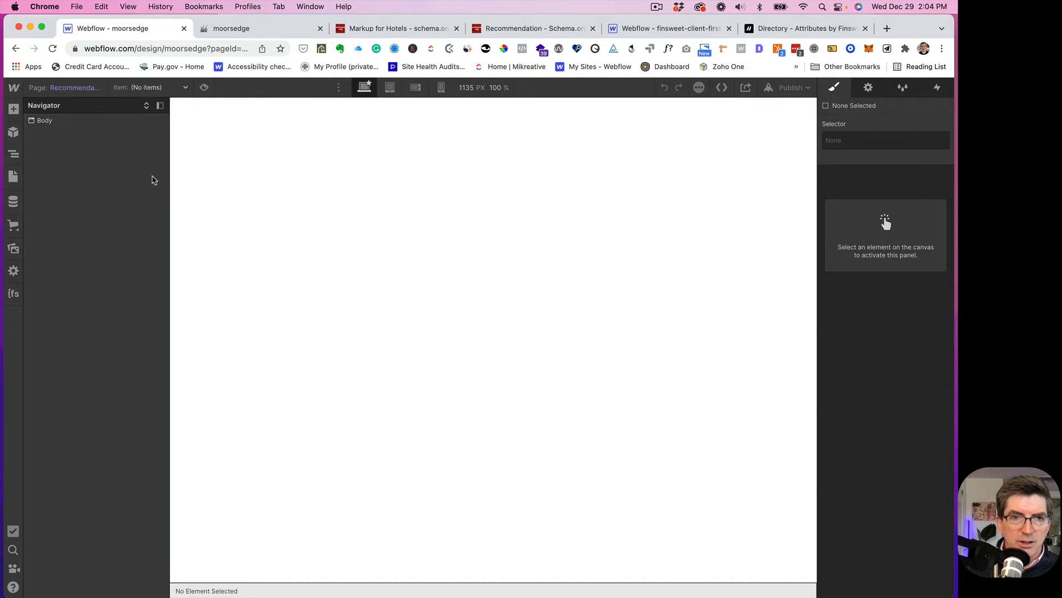
{"action": "left_click", "coordinate": [95, 92]}
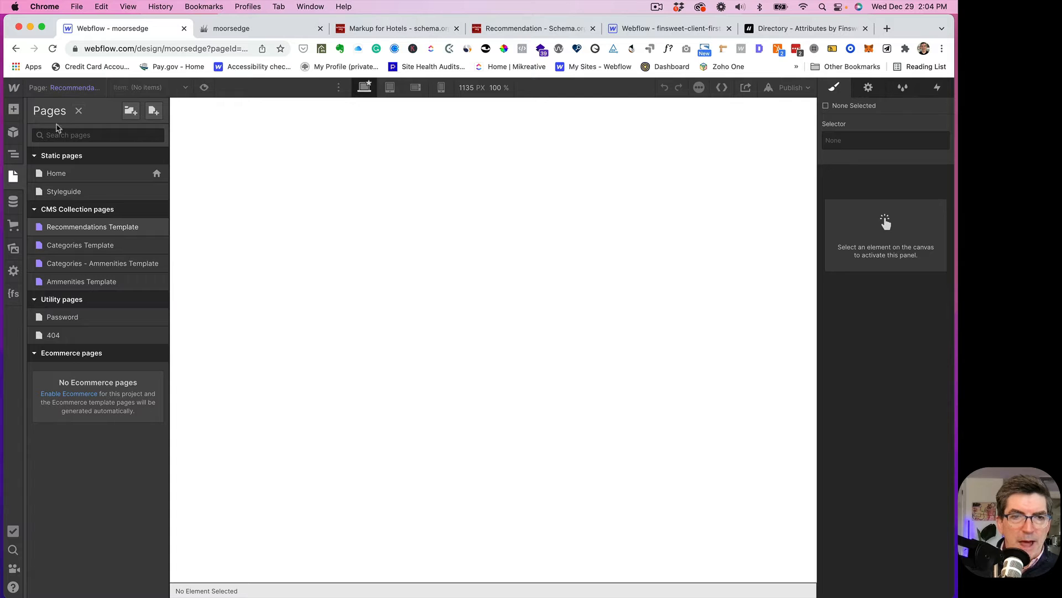
{"action": "left_click", "coordinate": [14, 201]}
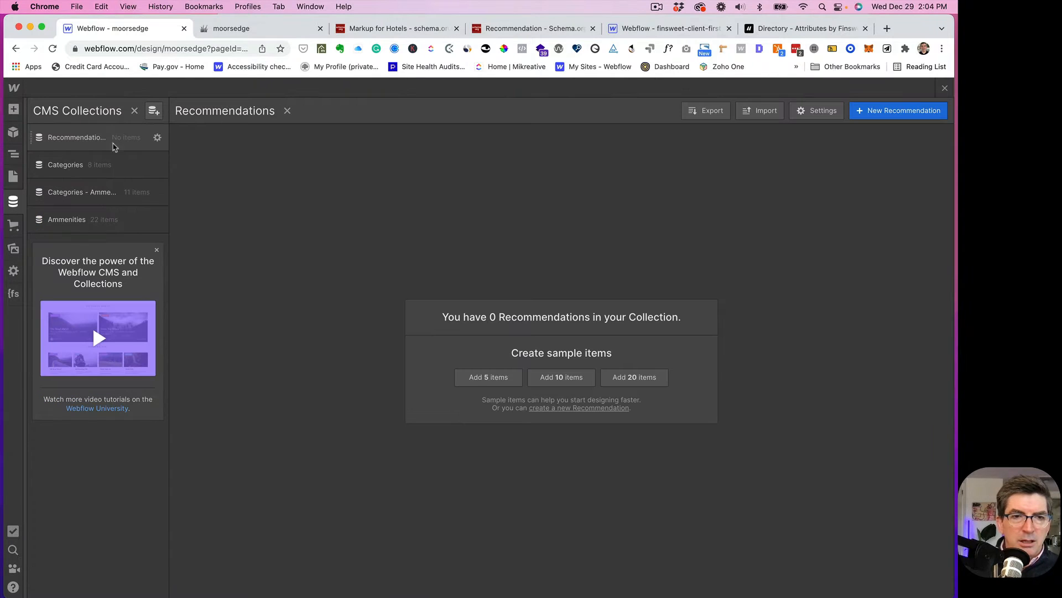
- Add a multi-reference field labelled Categories that links to the Categories collection
{"action": "left_click", "coordinate": [157, 138]}
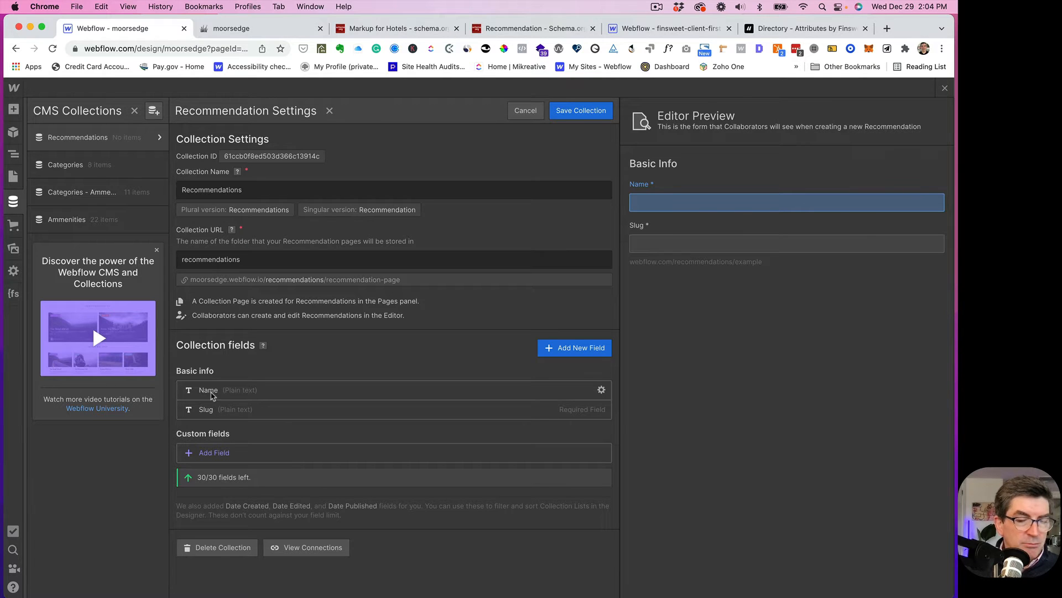
{"action": "left_click", "coordinate": [573, 350]}
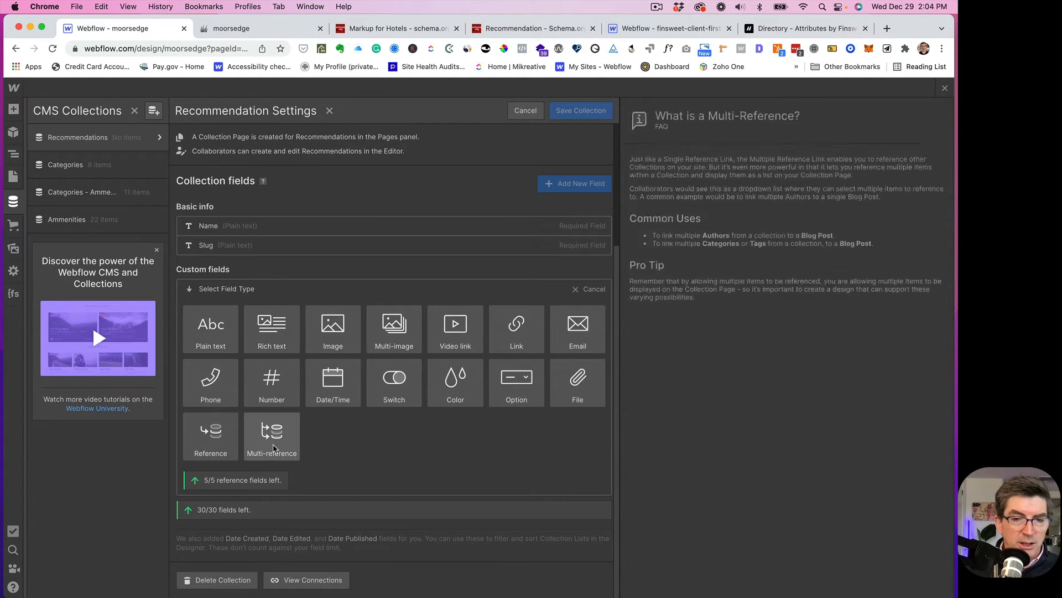
{"action": "left_click", "coordinate": [277, 451]}
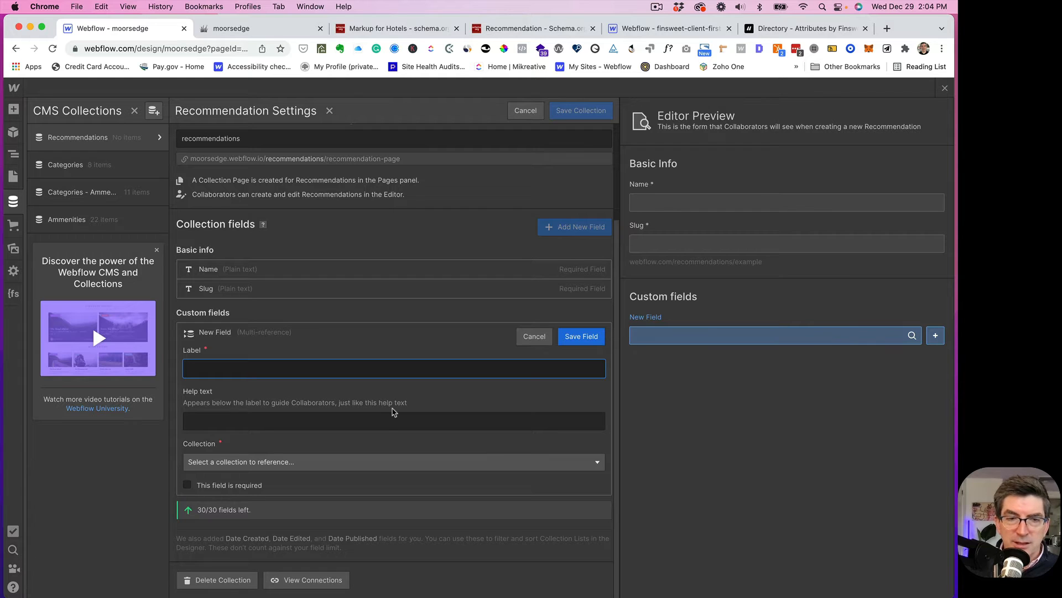
{"action": "type", "text": "Ca"}
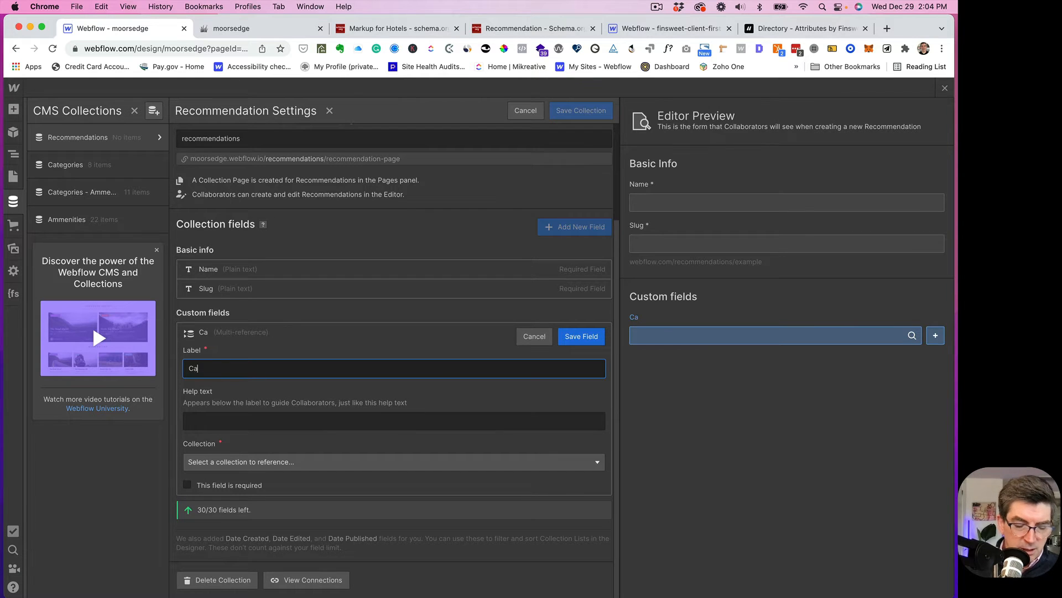
{"action": "type", "text": "teogies"}
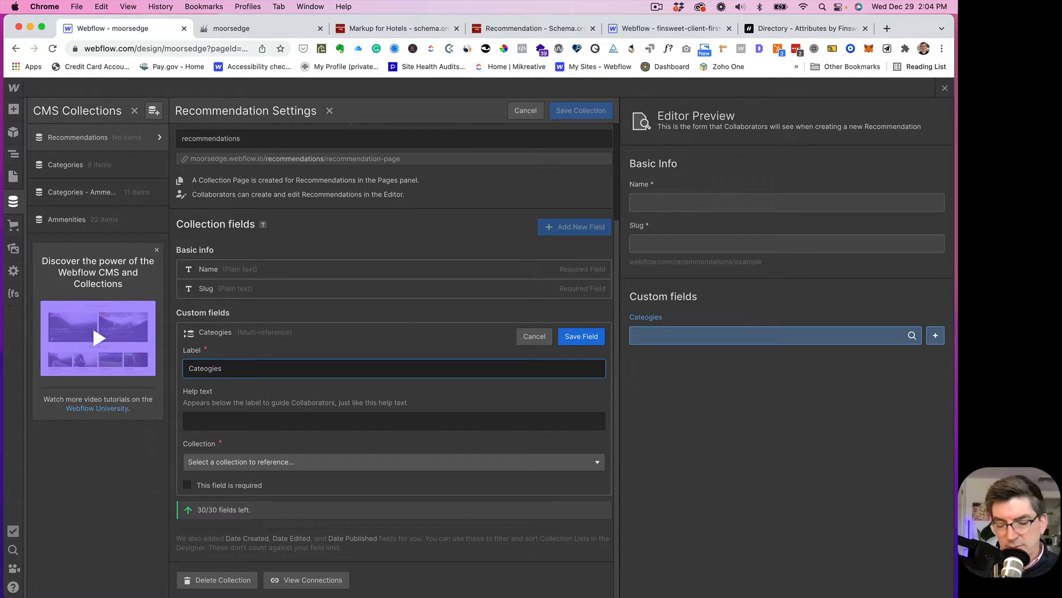
{"action": "key", "text": "BackSpace"}
{"action": "key", "text": "BackSpace"}
{"action": "key", "text": "BackSpace"}
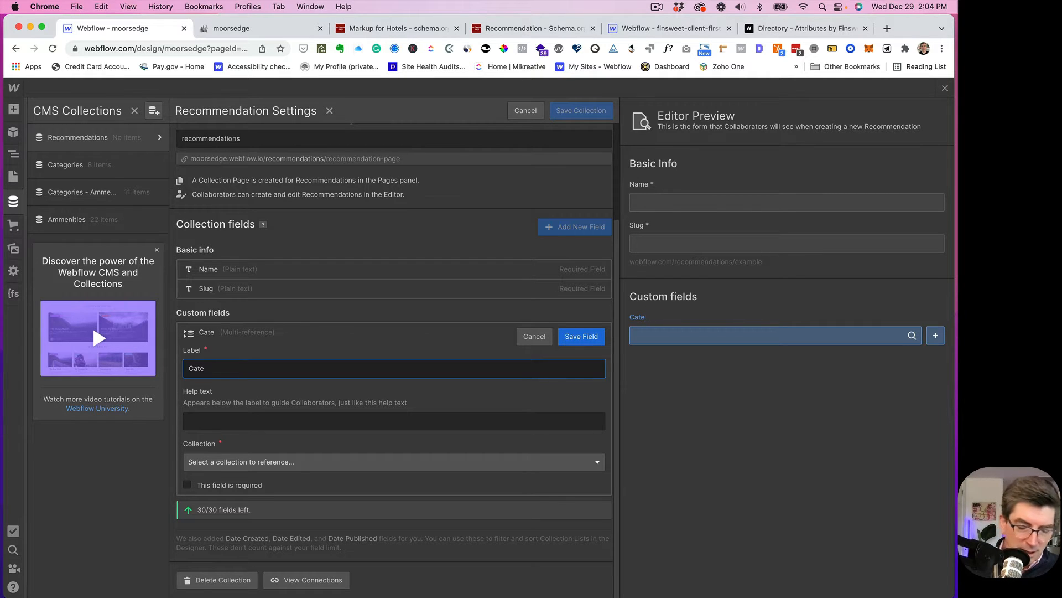
{"action": "type", "text": "gories"}
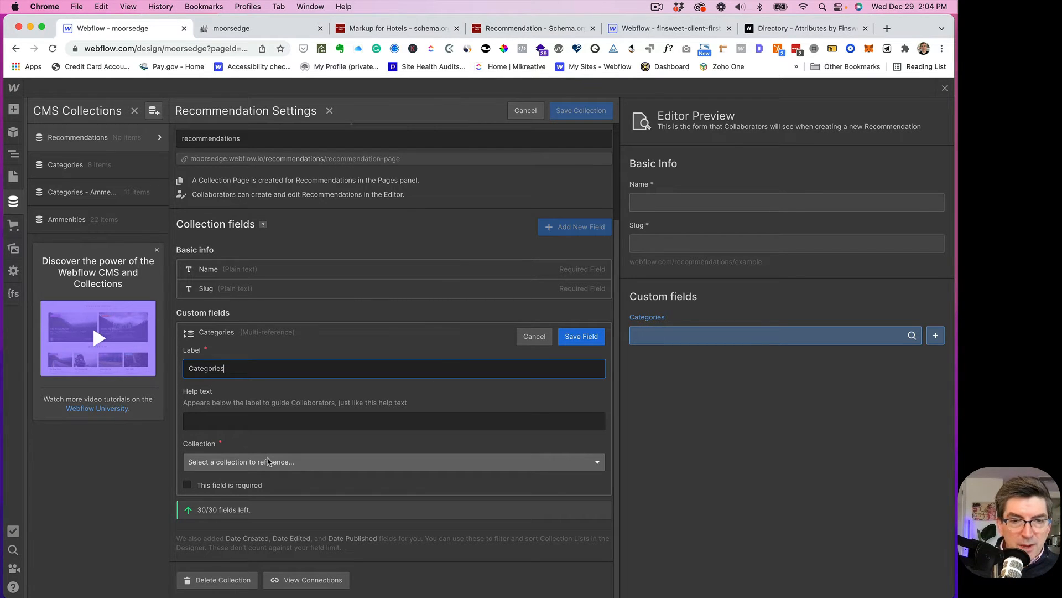
{"action": "left_click", "coordinate": [269, 462]}
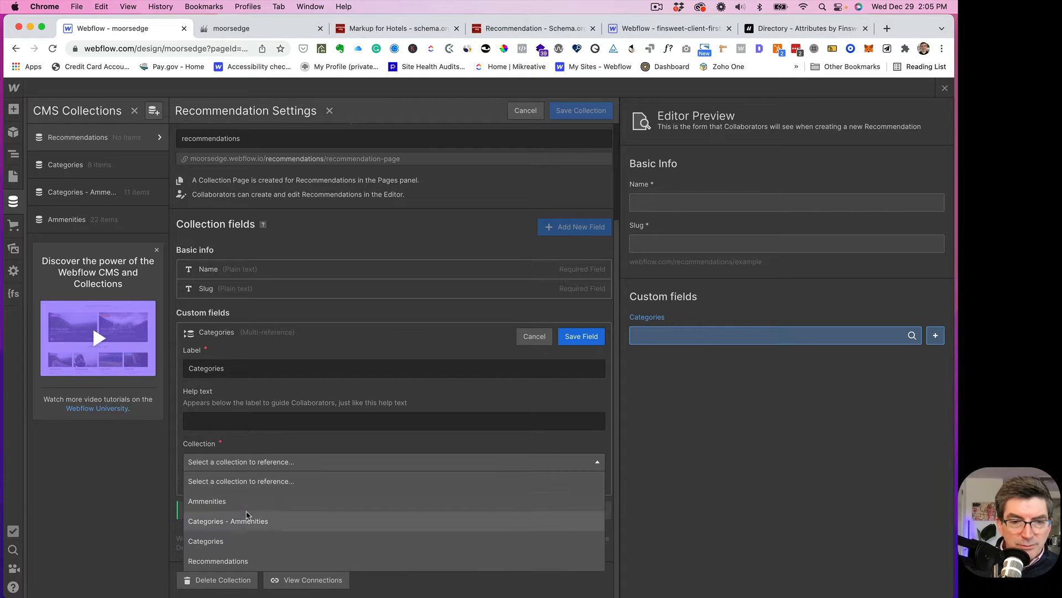
{"action": "left_click", "coordinate": [228, 541]}
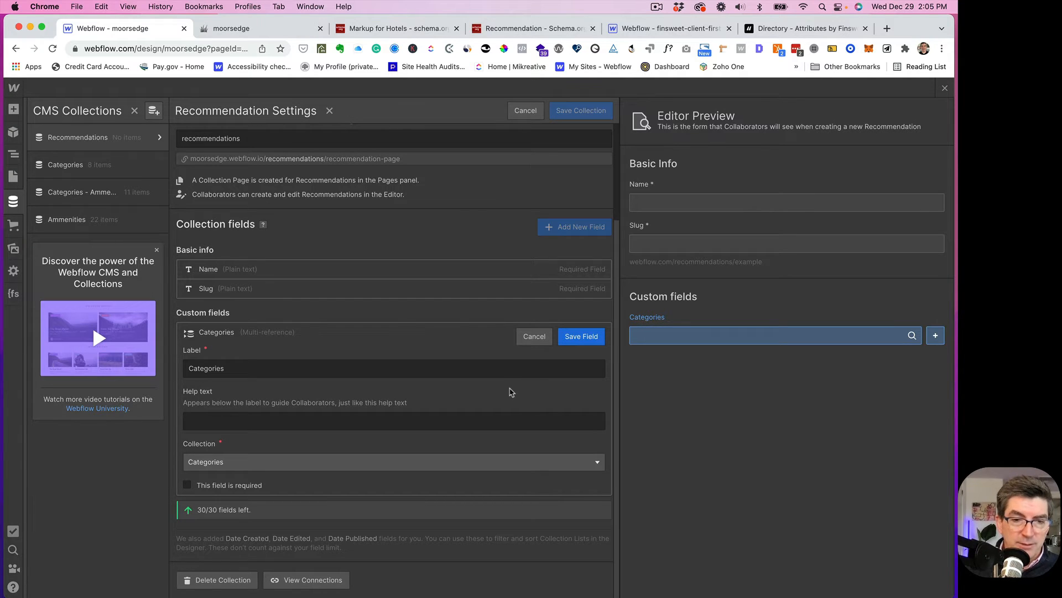
{"action": "left_click", "coordinate": [580, 337]}
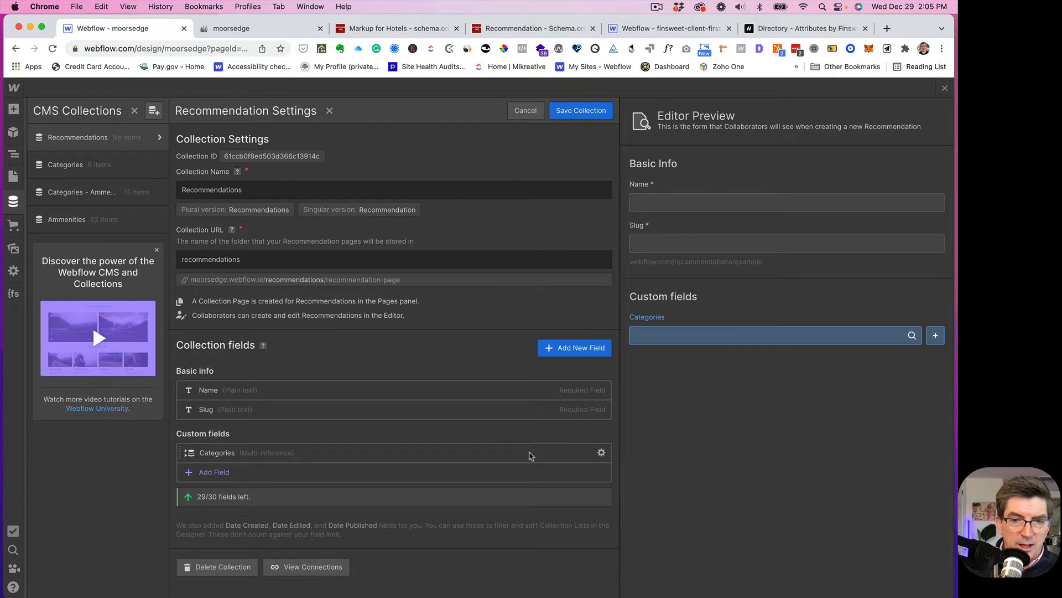
- Mark the Categories field as required and save it
{"action": "left_click", "coordinate": [602, 454]}
{"action": "scroll", "coordinate": [603, 454], "scroll_direction": "down", "scroll_amount": 3}
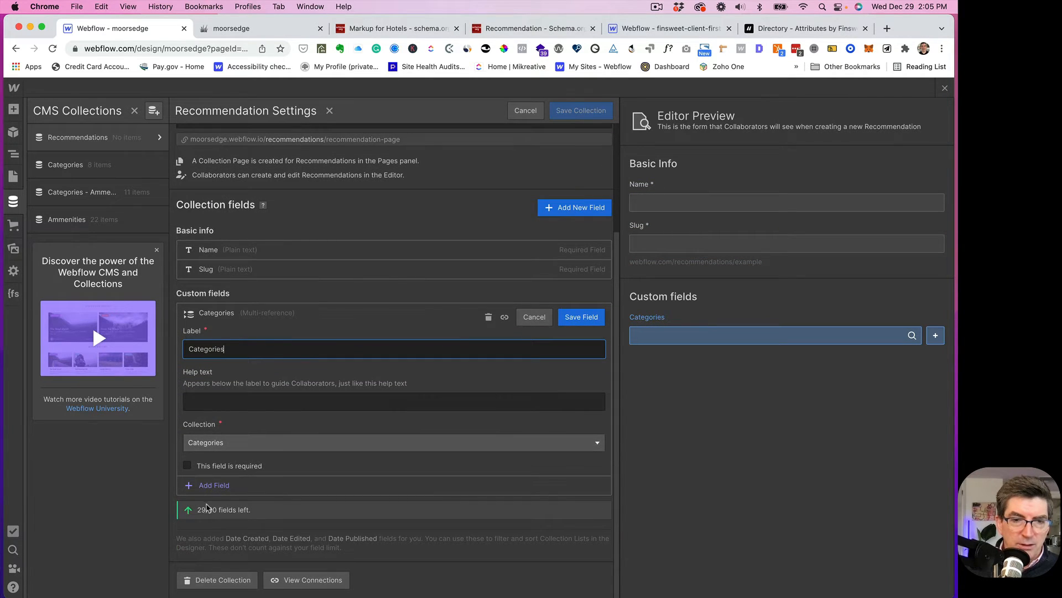
{"action": "left_click", "coordinate": [189, 466]}
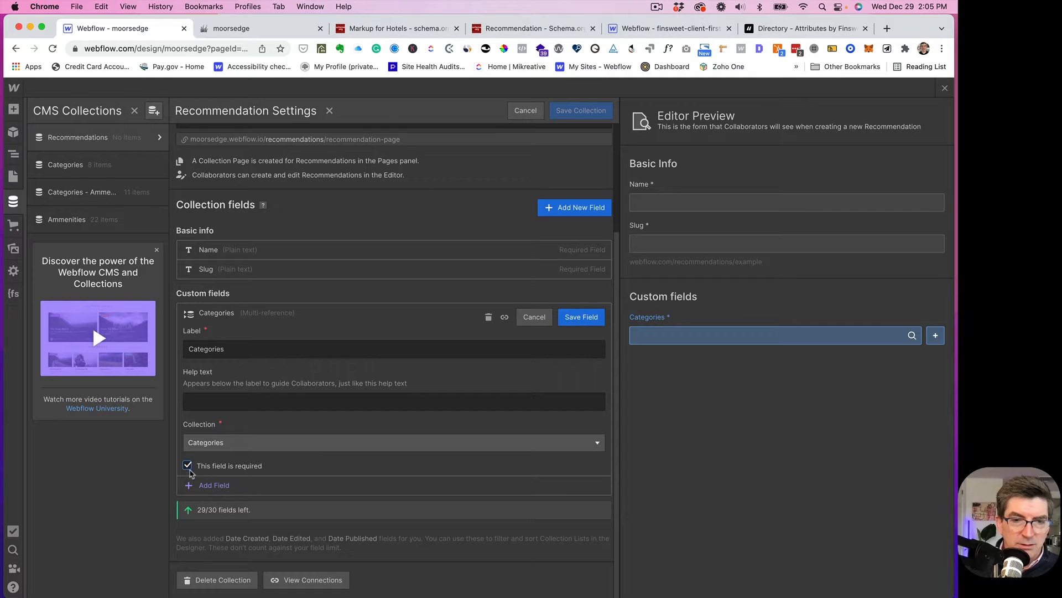
{"action": "left_click", "coordinate": [580, 318]}
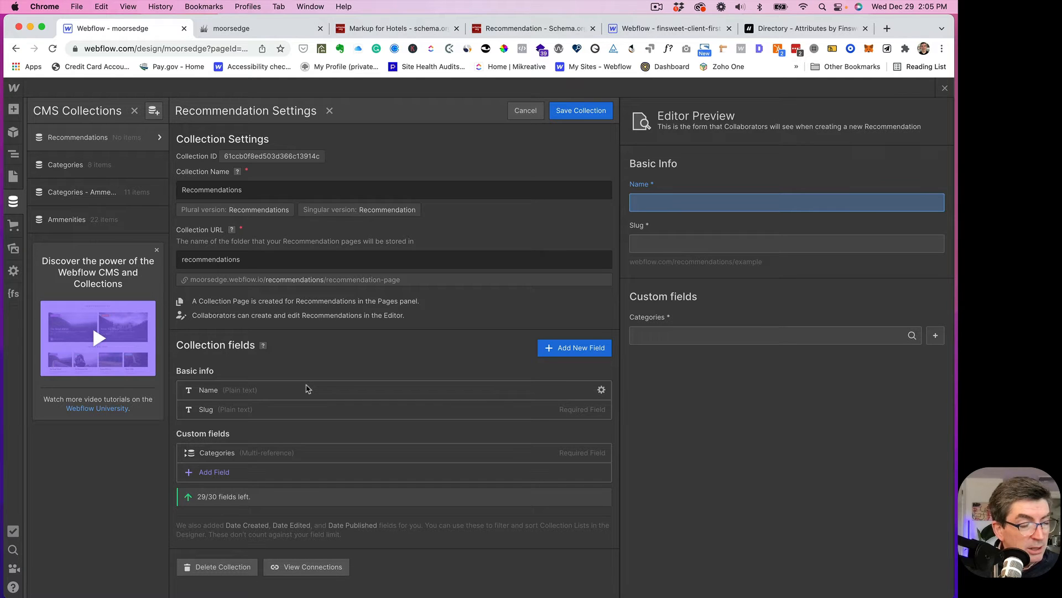
- Add a plain-text field named Headline
{"action": "left_click", "coordinate": [562, 348]}
{"action": "scroll", "coordinate": [570, 343], "scroll_direction": "down", "scroll_amount": 3}
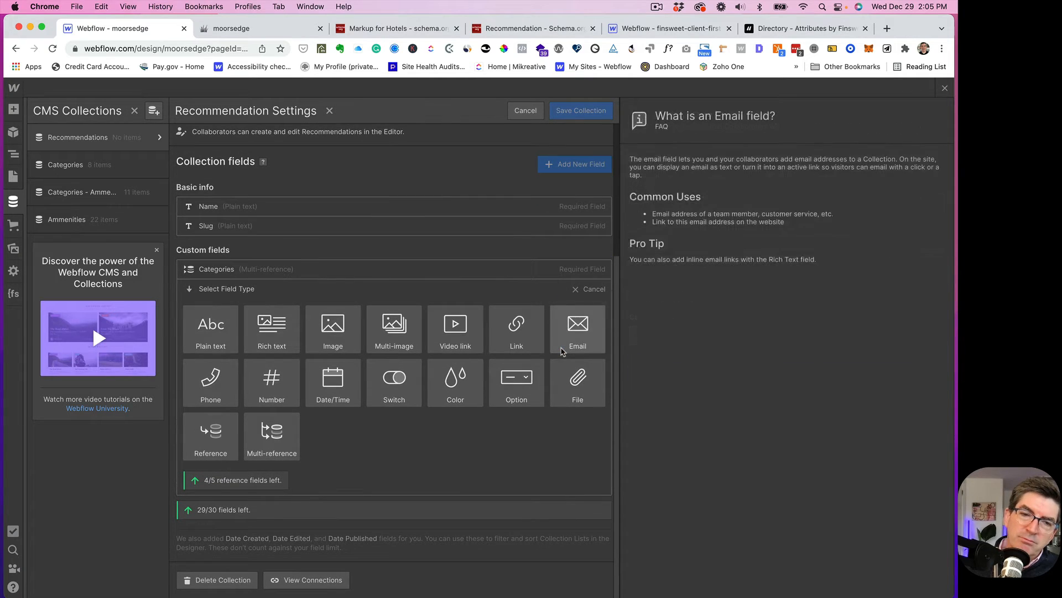
{"action": "left_click", "coordinate": [205, 335]}
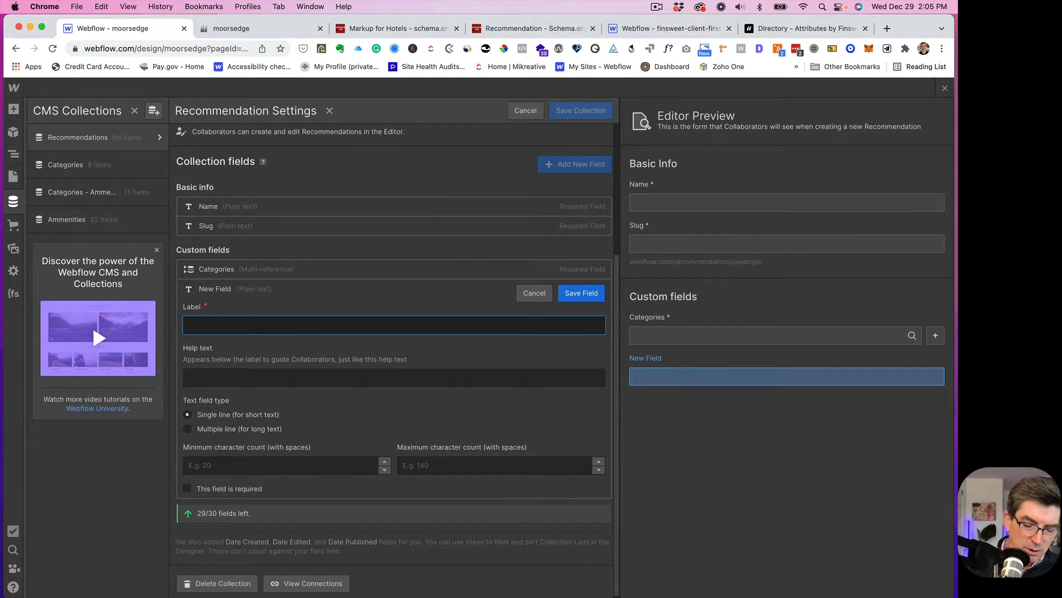
{"action": "type", "text": "Headline"}
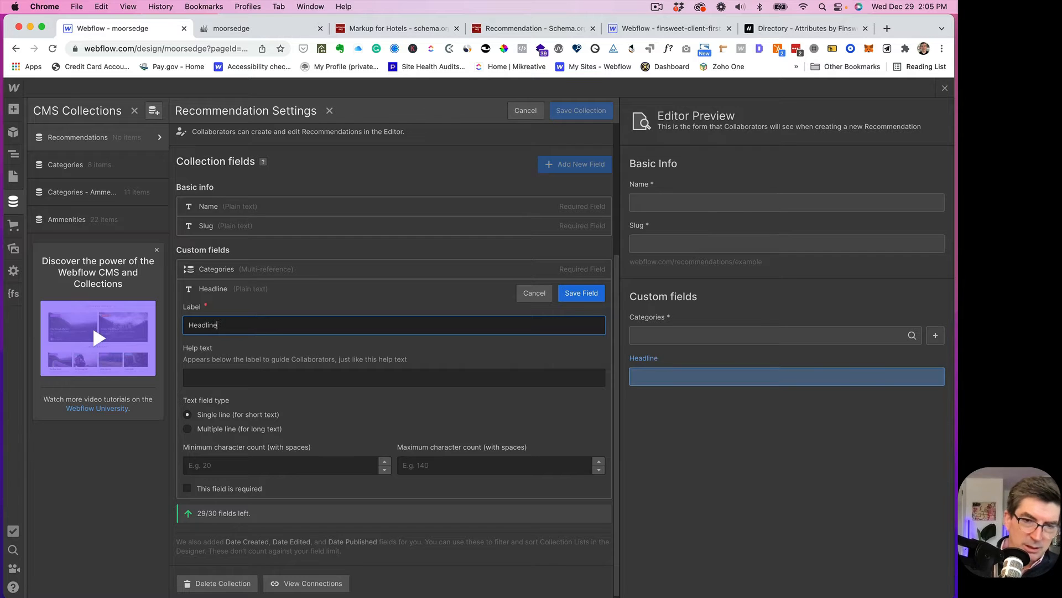
{"action": "left_click", "coordinate": [578, 294]}
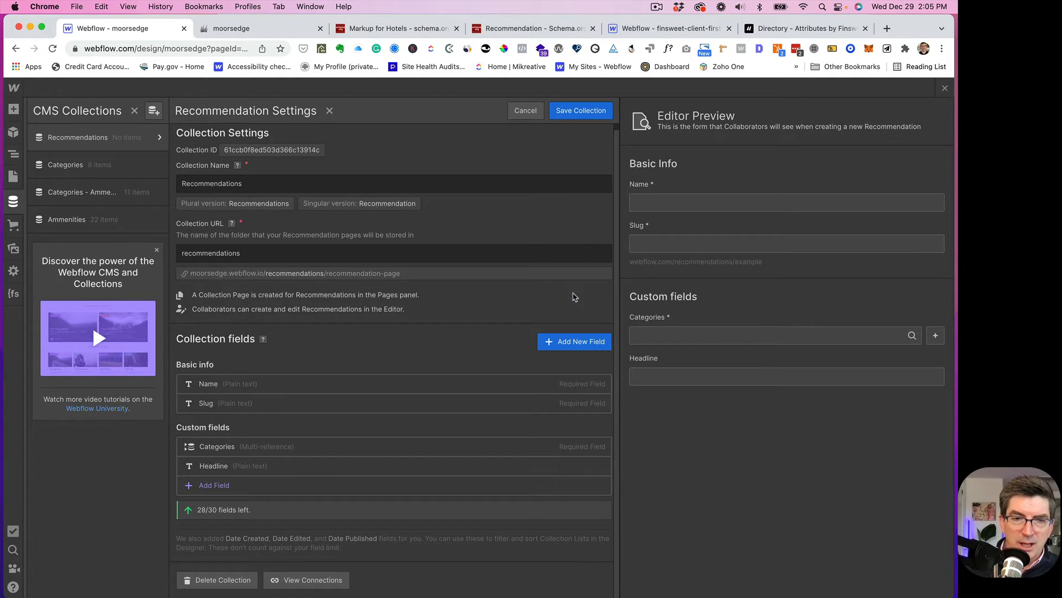
- Start a plain-text field labelled Abstract set to multiple lines
{"action": "left_click", "coordinate": [573, 341]}
{"action": "left_click", "coordinate": [234, 337]}
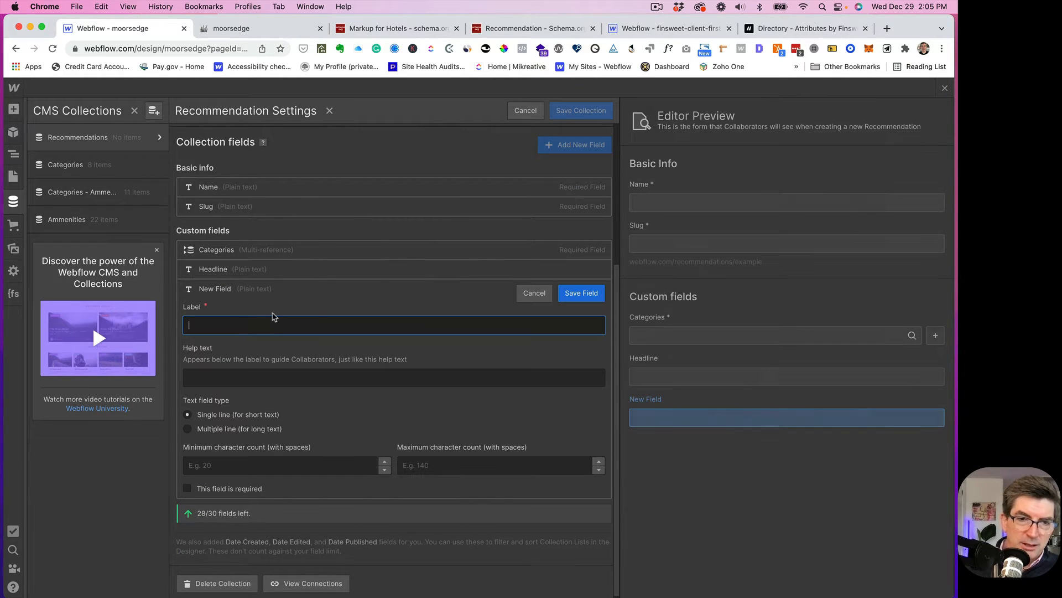
{"action": "type", "text": "Abstraqct"}
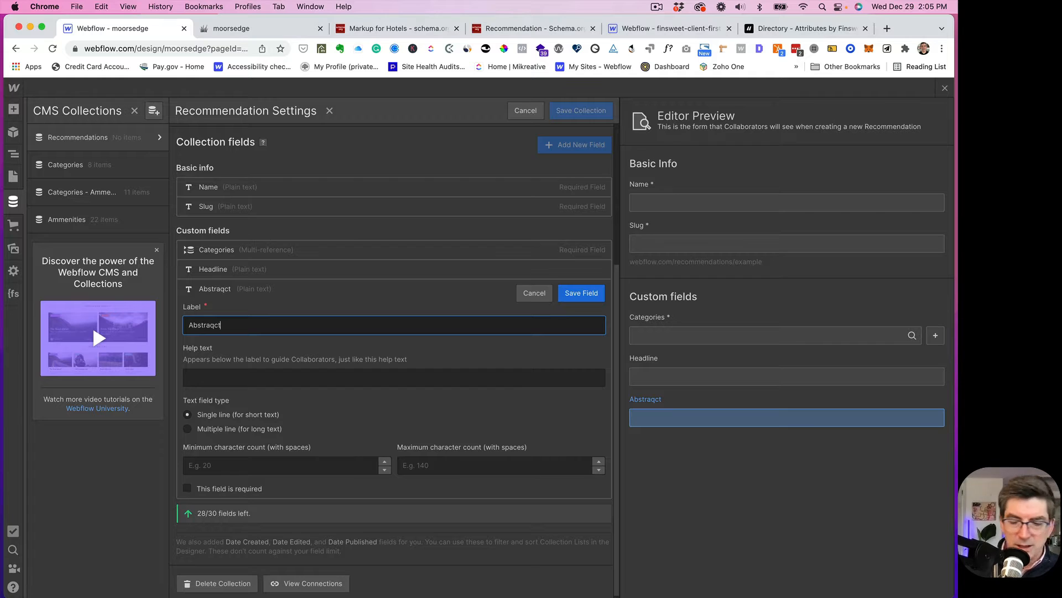
{"action": "key", "text": "BackSpace"}
{"action": "key", "text": "BackSpace"}
{"action": "key", "text": "BackSpace"}
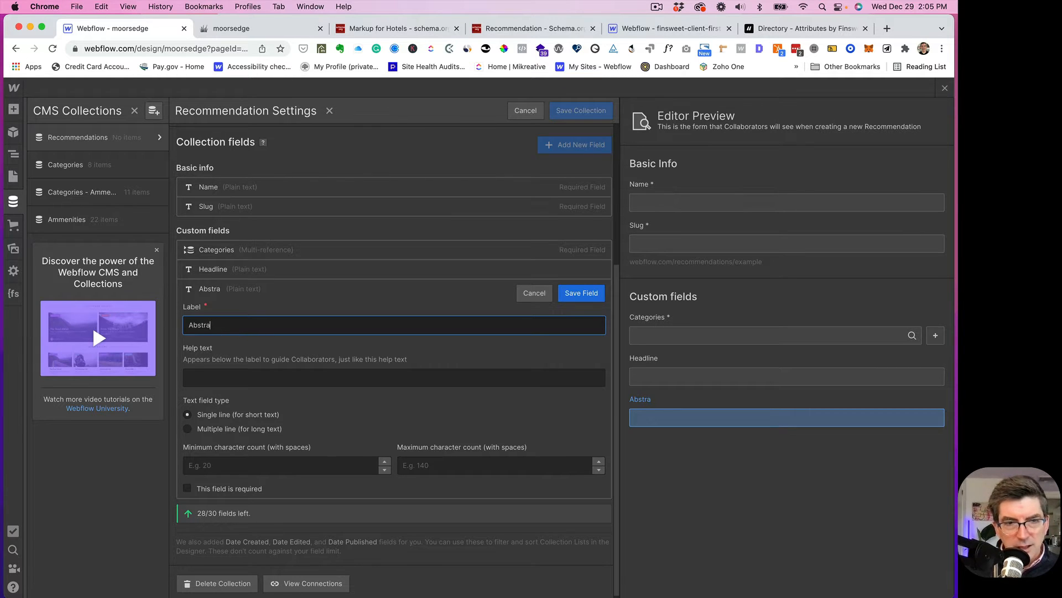
{"action": "type", "text": "ct"}
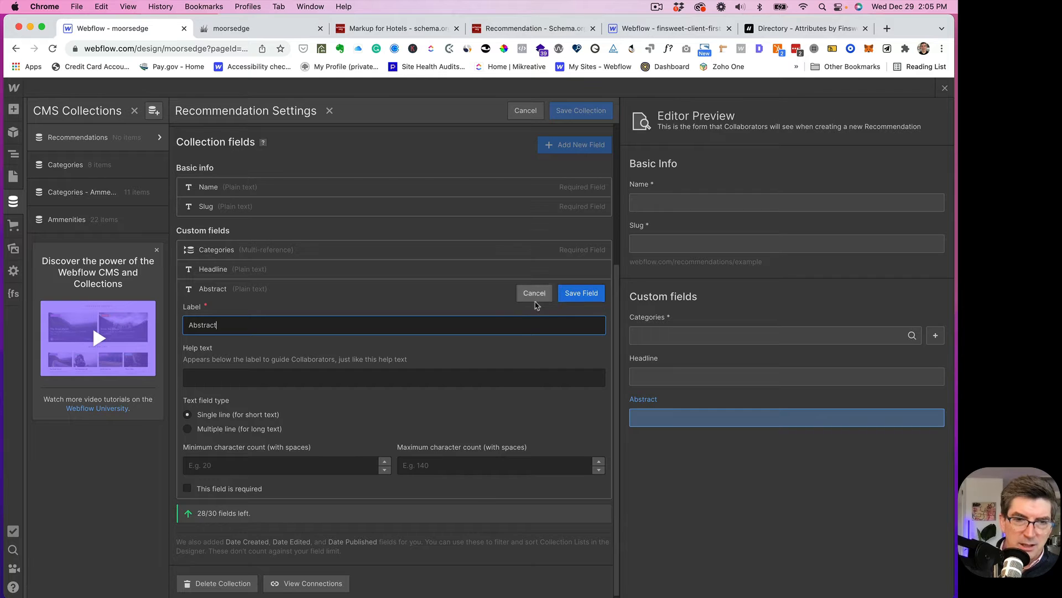
{"action": "left_click", "coordinate": [187, 429]}
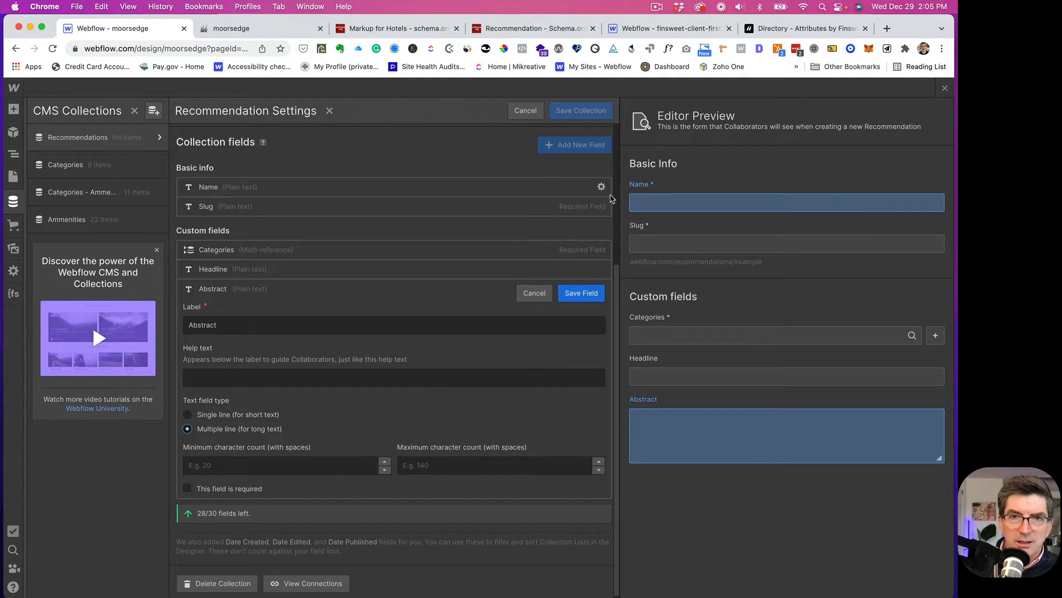
{"action": "left_click", "coordinate": [510, 30]}
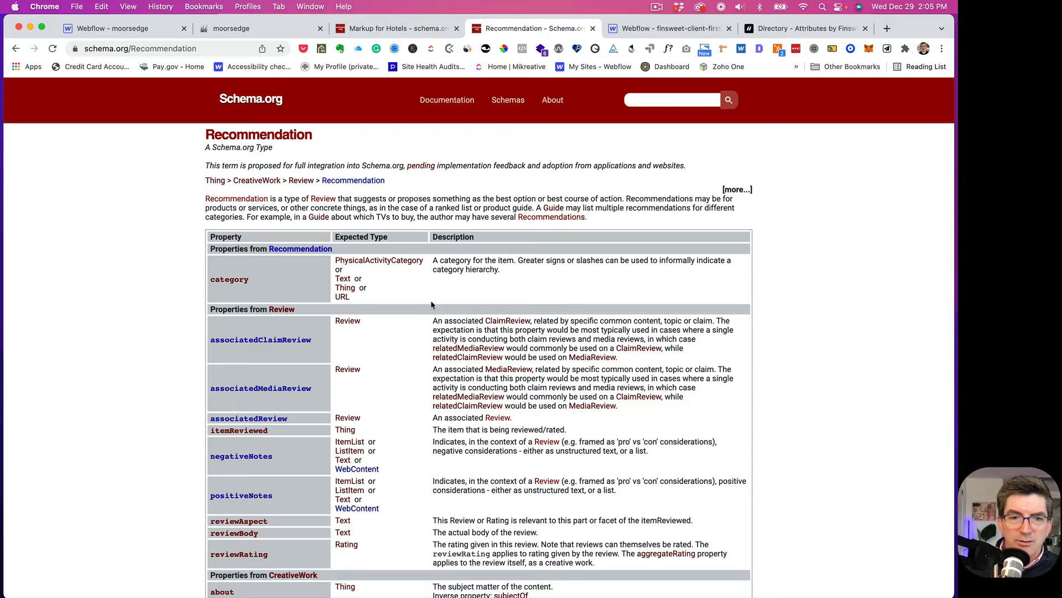
{"action": "scroll", "coordinate": [315, 359], "scroll_direction": "down", "scroll_amount": 1}
{"action": "scroll", "coordinate": [314, 359], "scroll_direction": "down", "scroll_amount": 8}
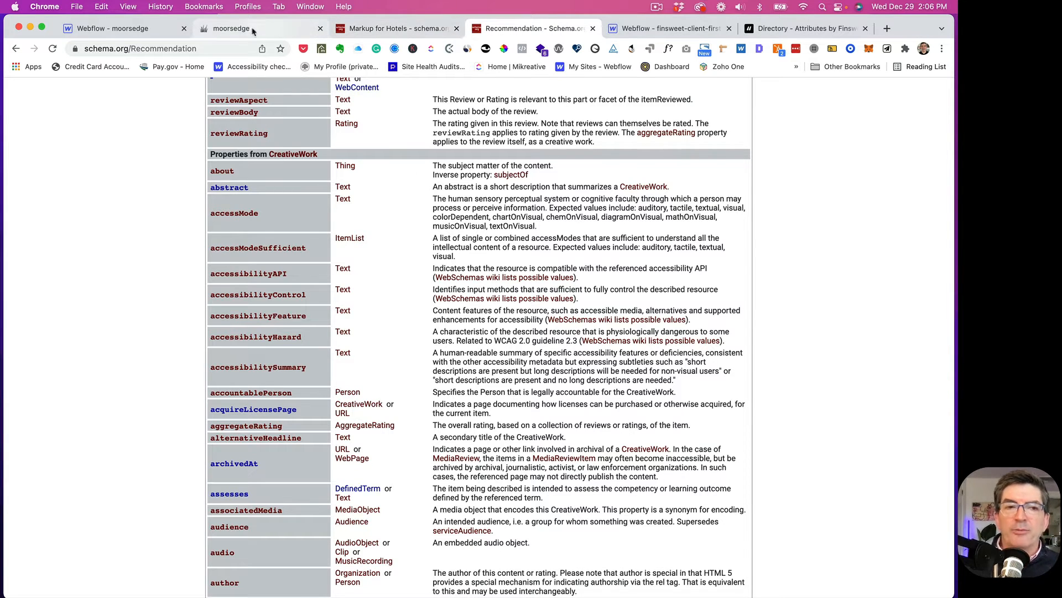
{"action": "left_click", "coordinate": [129, 30]}
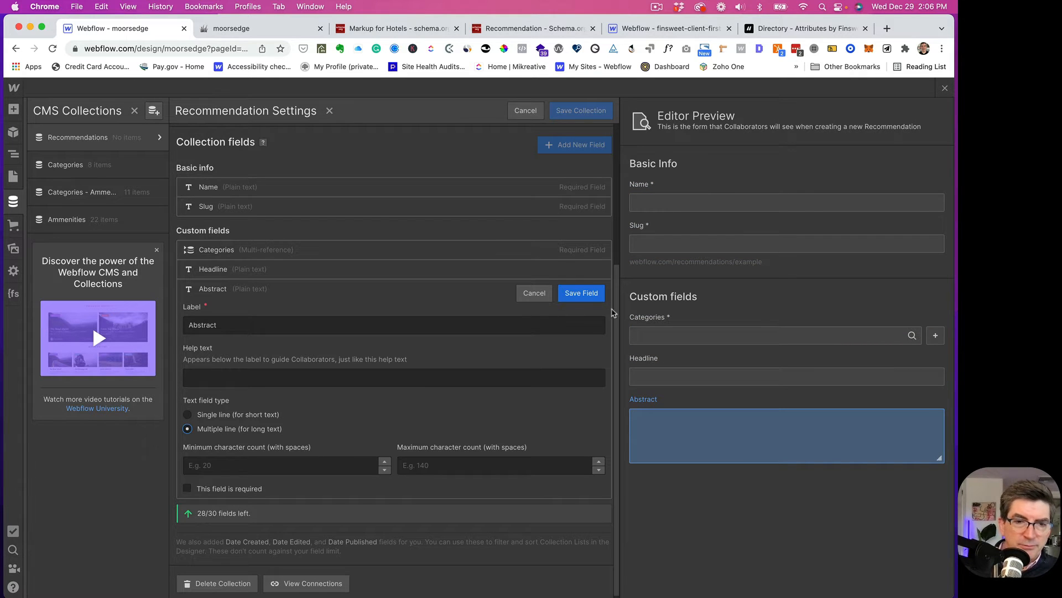
- Save the Abstract field and add a rich-text field named Long Description
{"action": "left_click", "coordinate": [579, 297]}
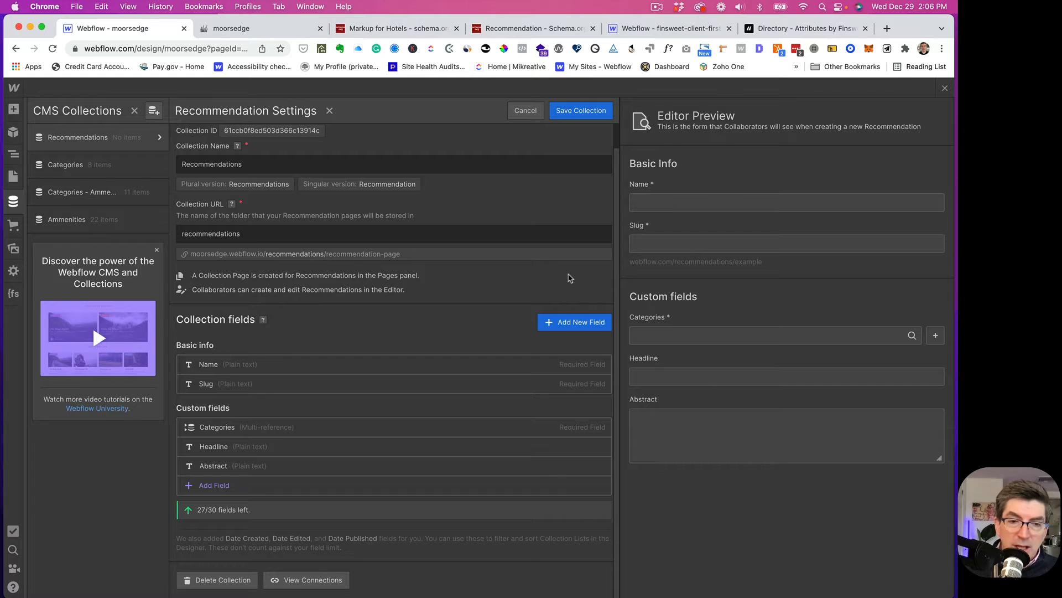
{"action": "left_click", "coordinate": [575, 322]}
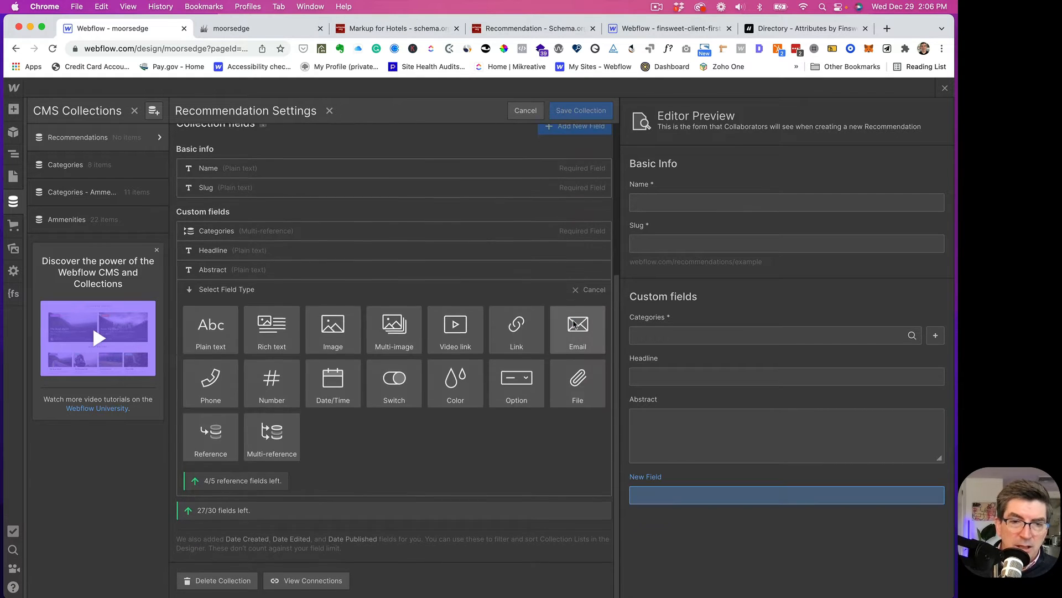
{"action": "left_click", "coordinate": [296, 320]}
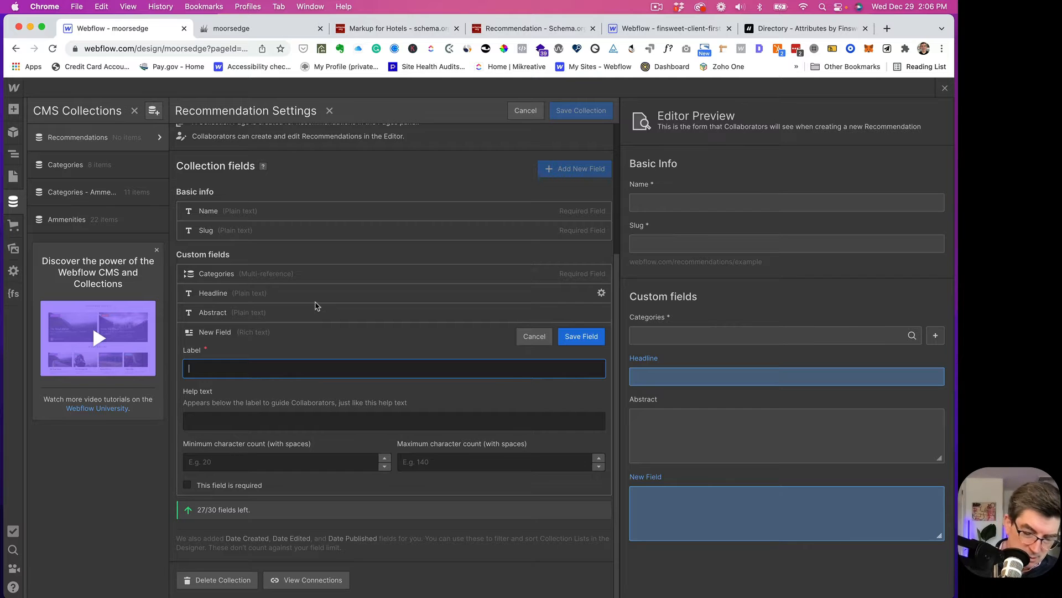
{"action": "type", "text": "Long"}
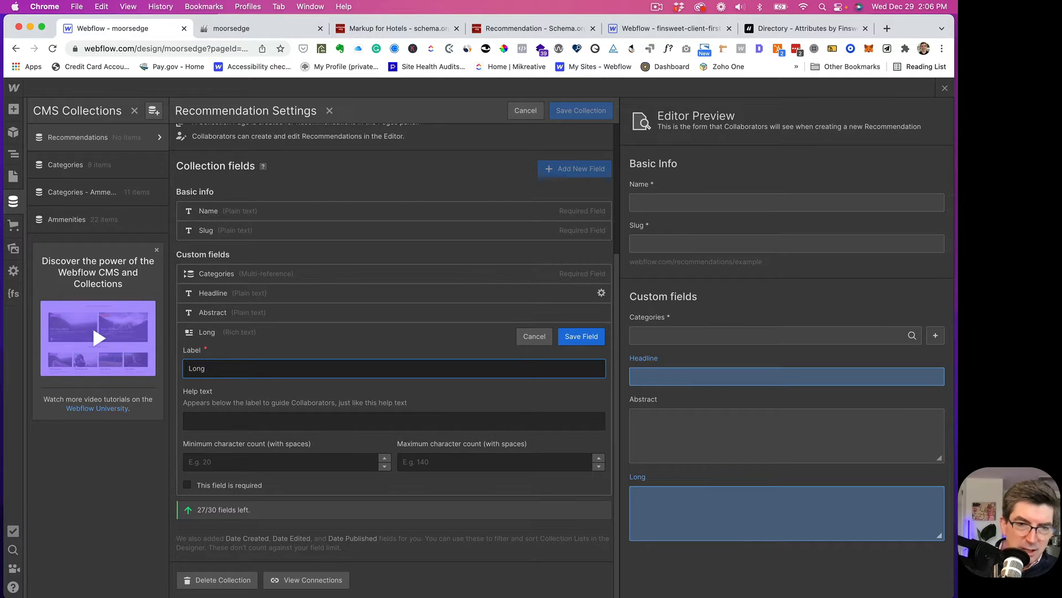
{"action": "type", "text": " Des"}
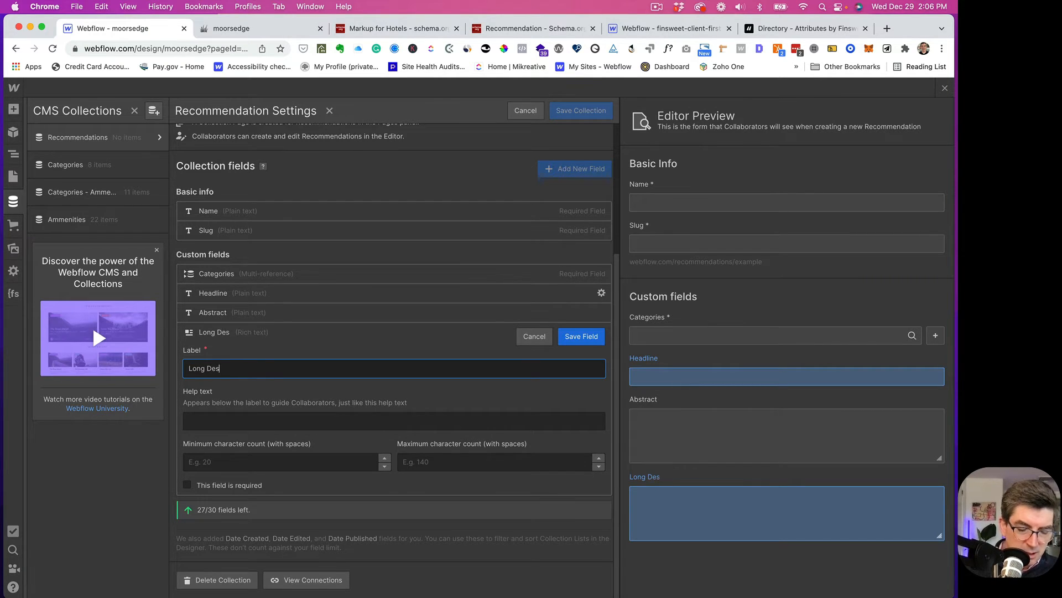
{"action": "type", "text": "cription"}
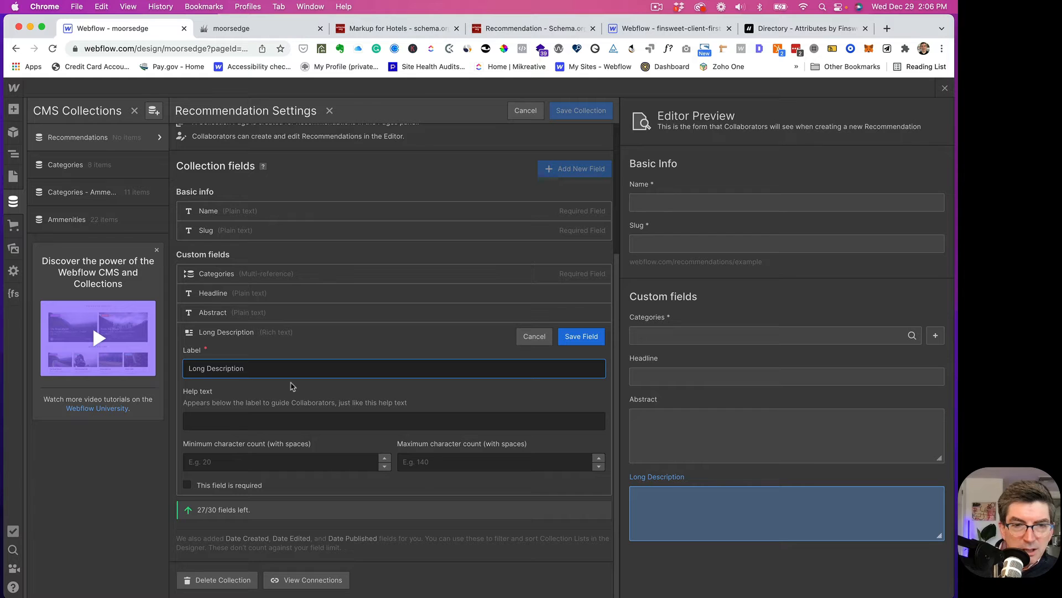
{"action": "left_click", "coordinate": [581, 336]}
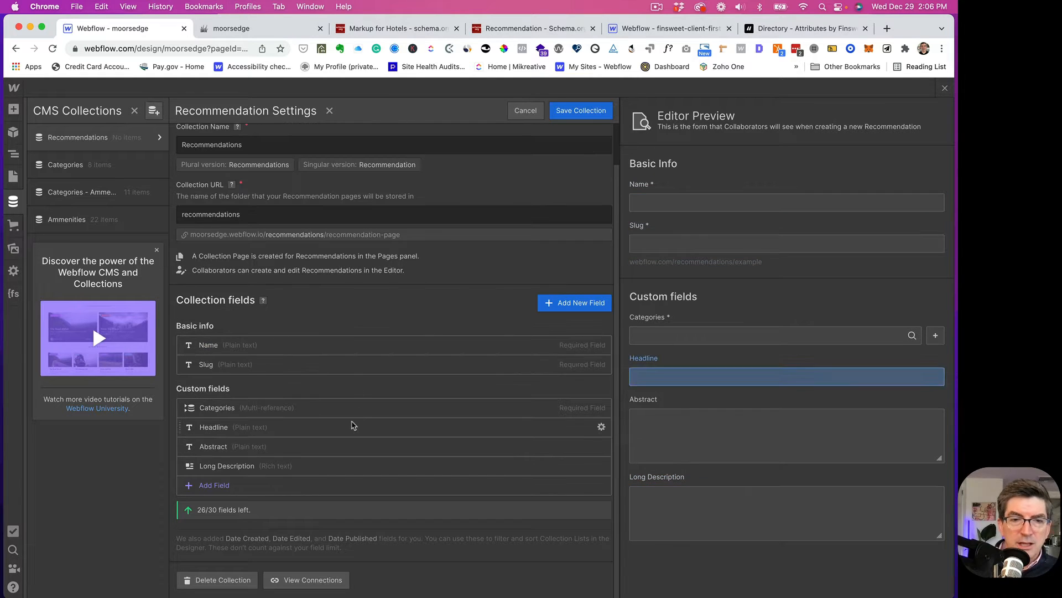
- Make both the Abstract and Headline fields required
{"action": "left_click", "coordinate": [601, 446]}
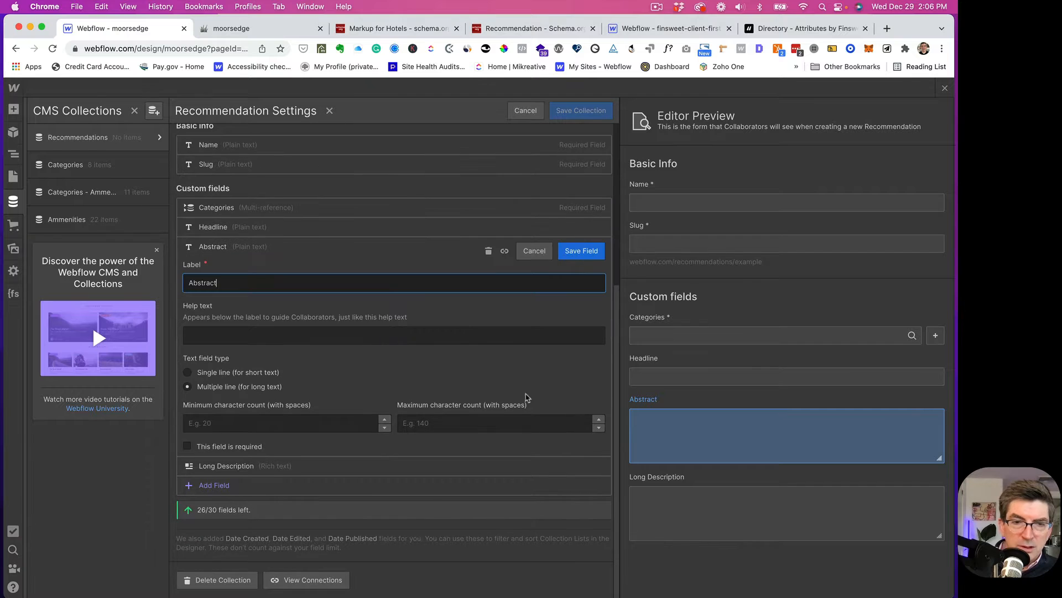
{"action": "left_click", "coordinate": [205, 447]}
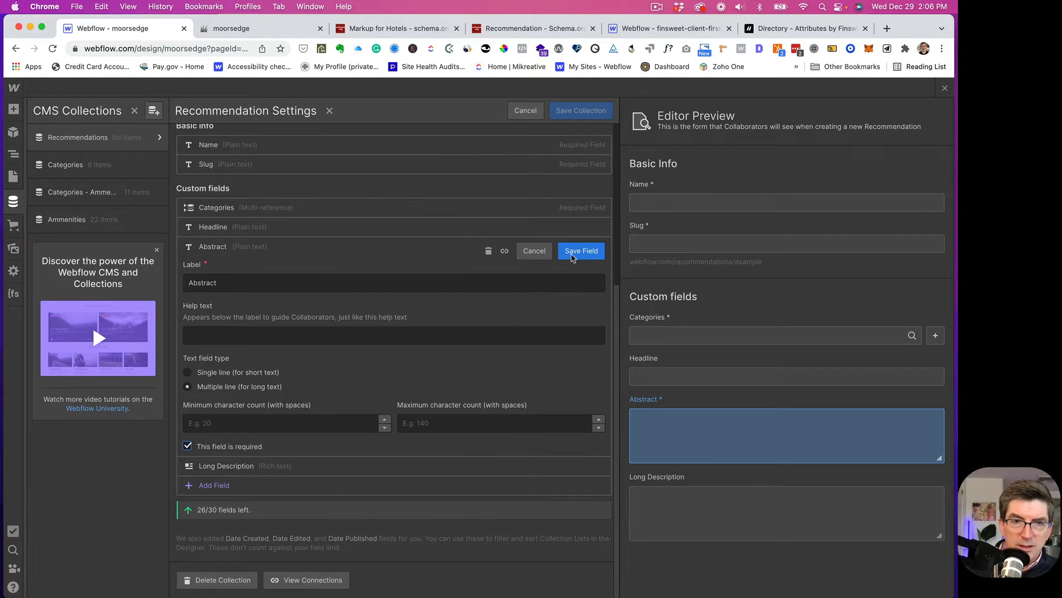
{"action": "left_click", "coordinate": [581, 251]}
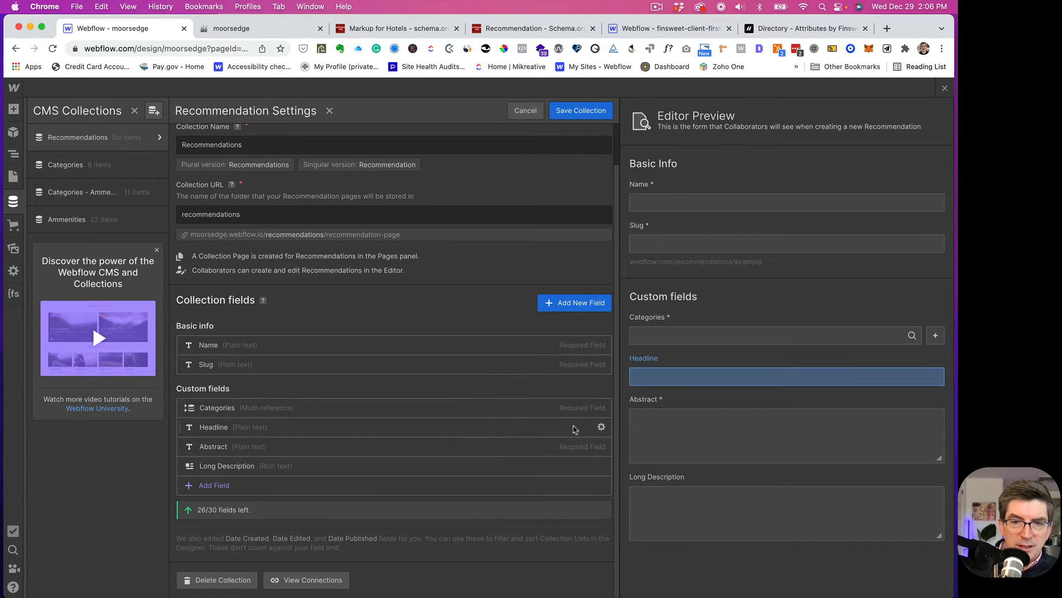
{"action": "left_click", "coordinate": [602, 426]}
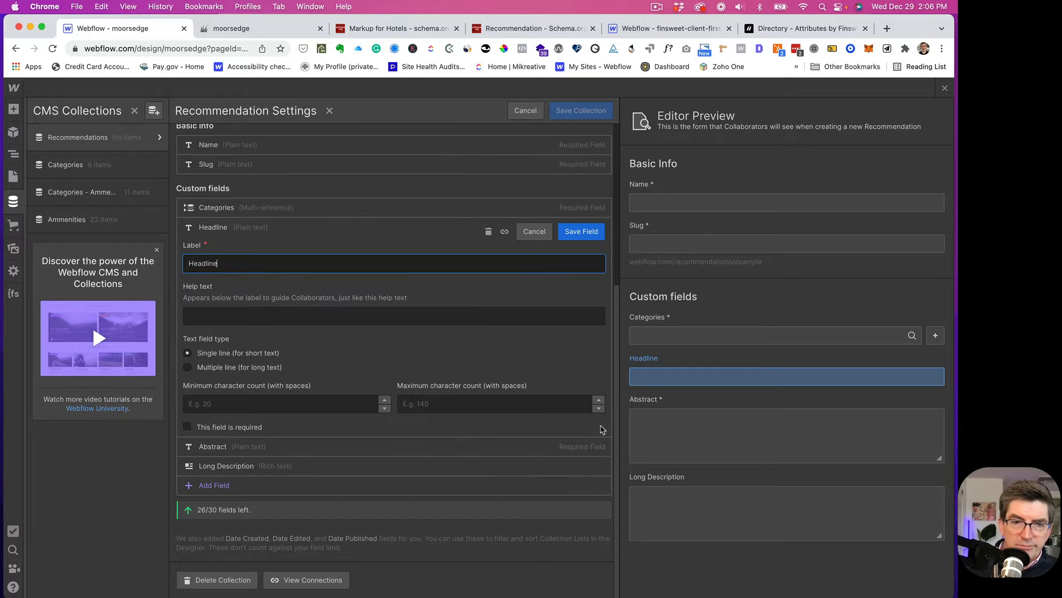
{"action": "left_click", "coordinate": [188, 427]}
{"action": "left_click", "coordinate": [581, 231]}
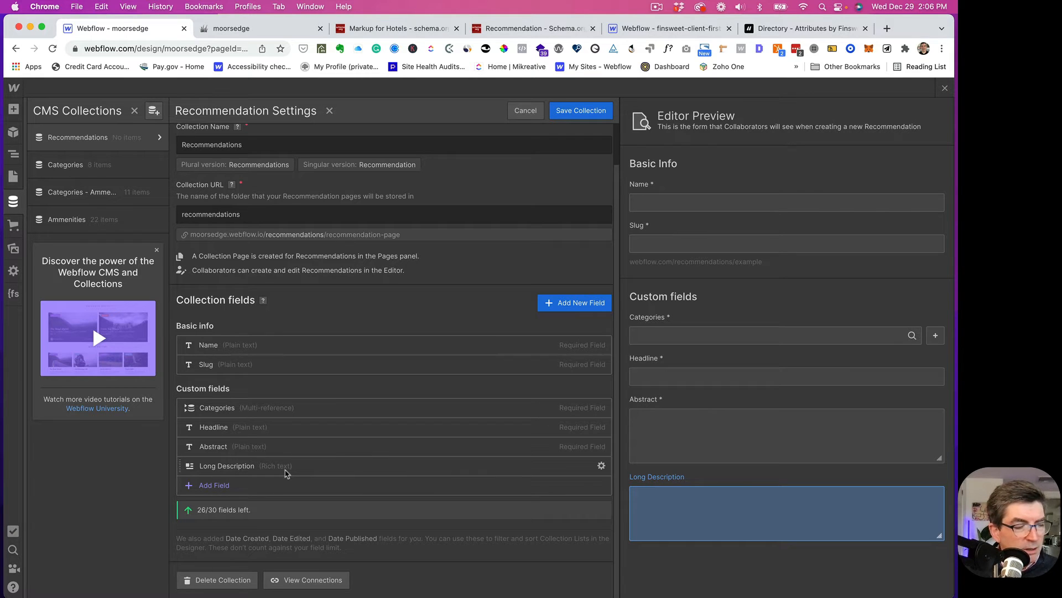
{"action": "left_click", "coordinate": [213, 485]}
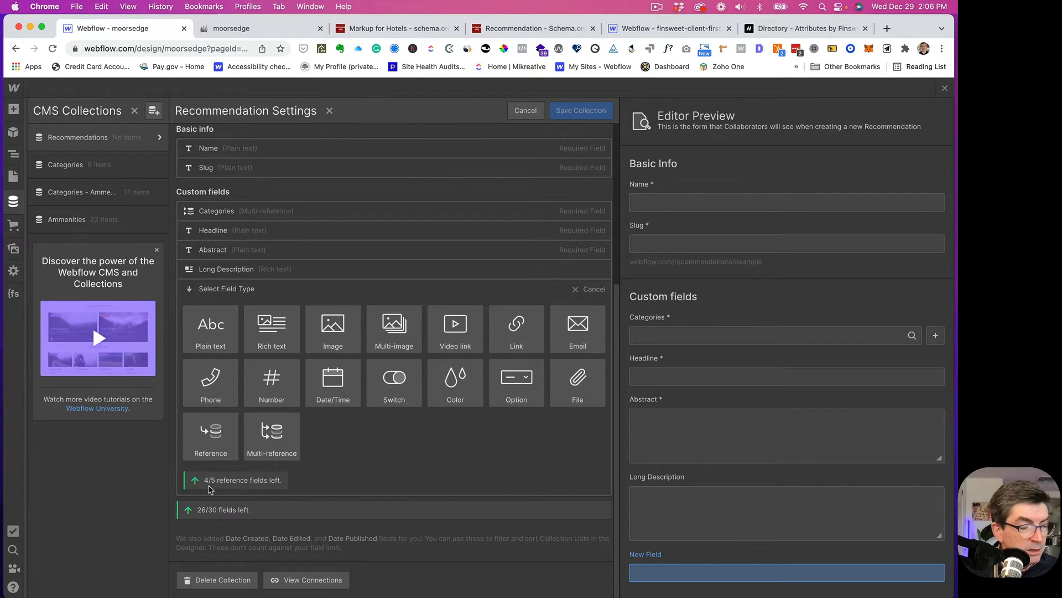
- Create a new Option field named Rating
{"action": "key", "text": "Escape"}
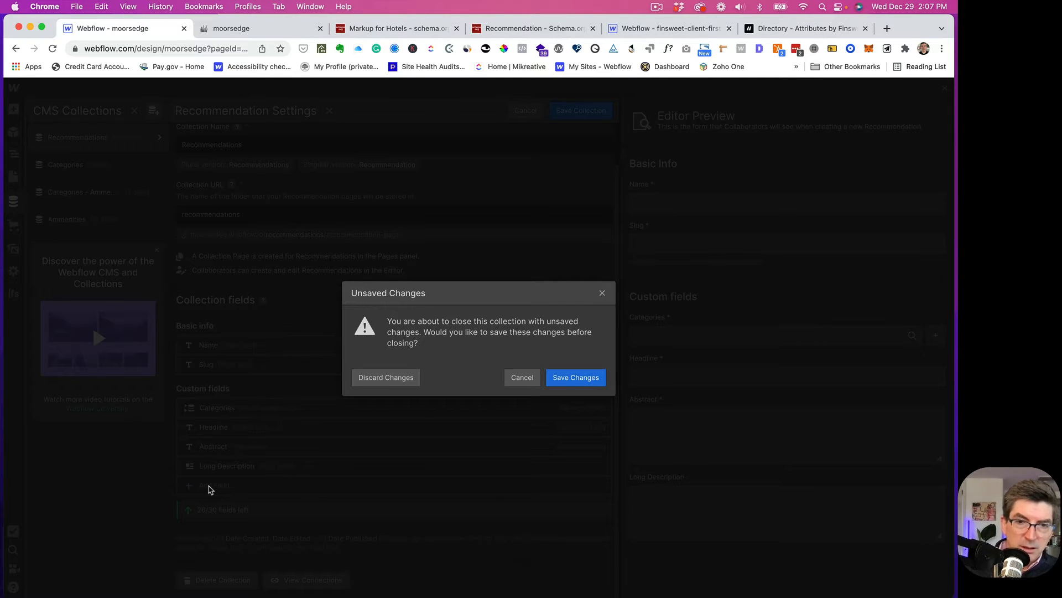
{"action": "left_click", "coordinate": [524, 378]}
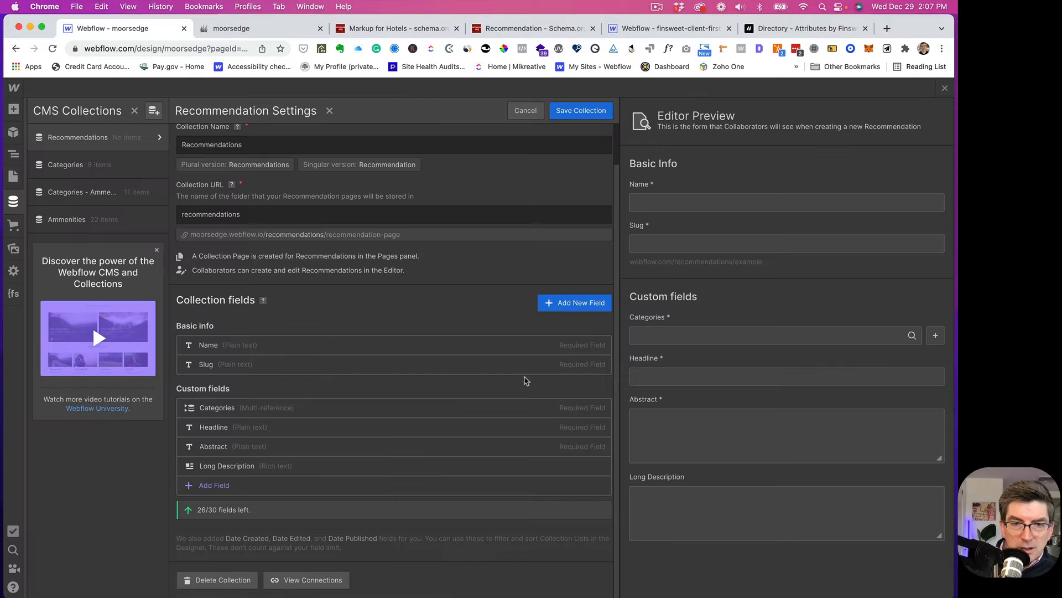
{"action": "left_click", "coordinate": [216, 486]}
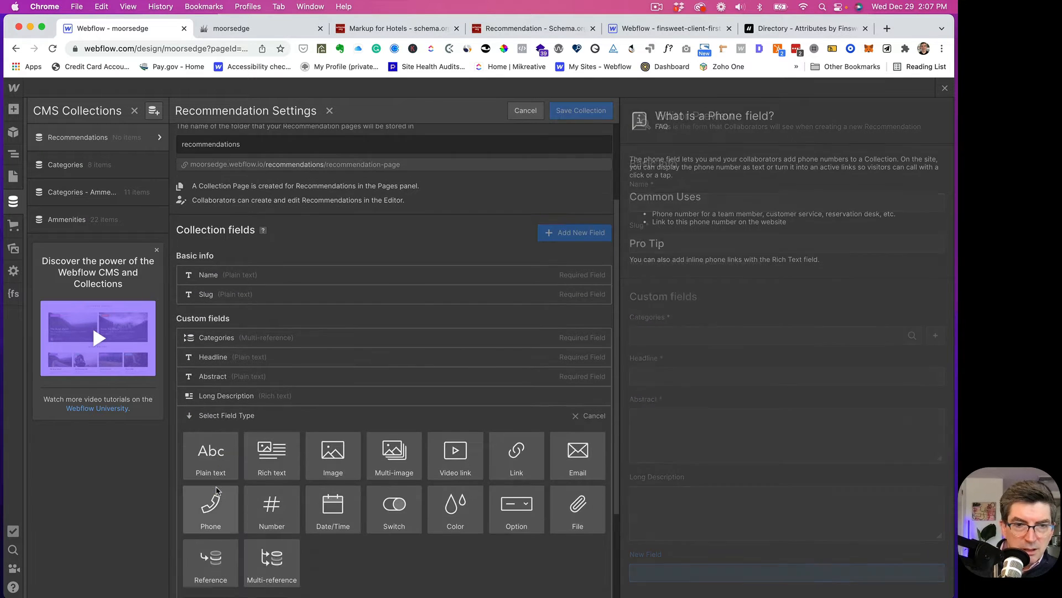
{"action": "mouse_move", "coordinate": [410, 498]}
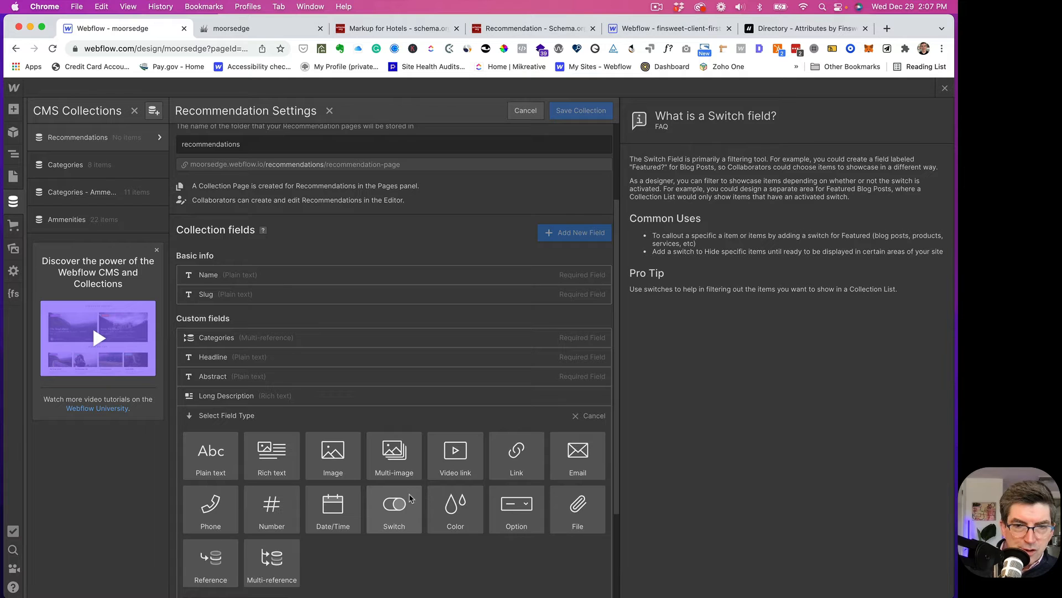
{"action": "left_click", "coordinate": [525, 500]}
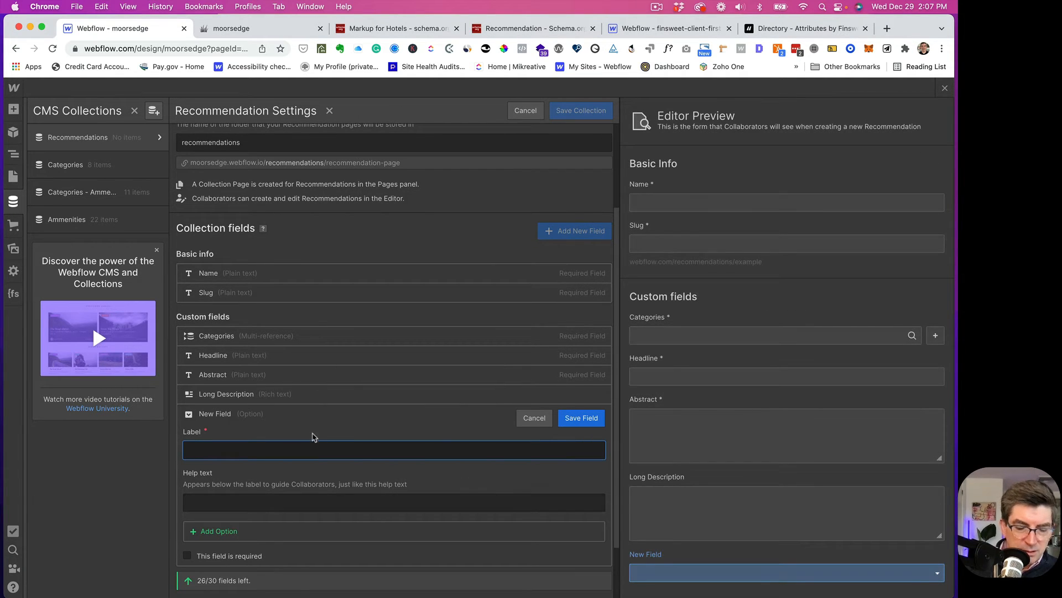
{"action": "type", "text": "Rati"}
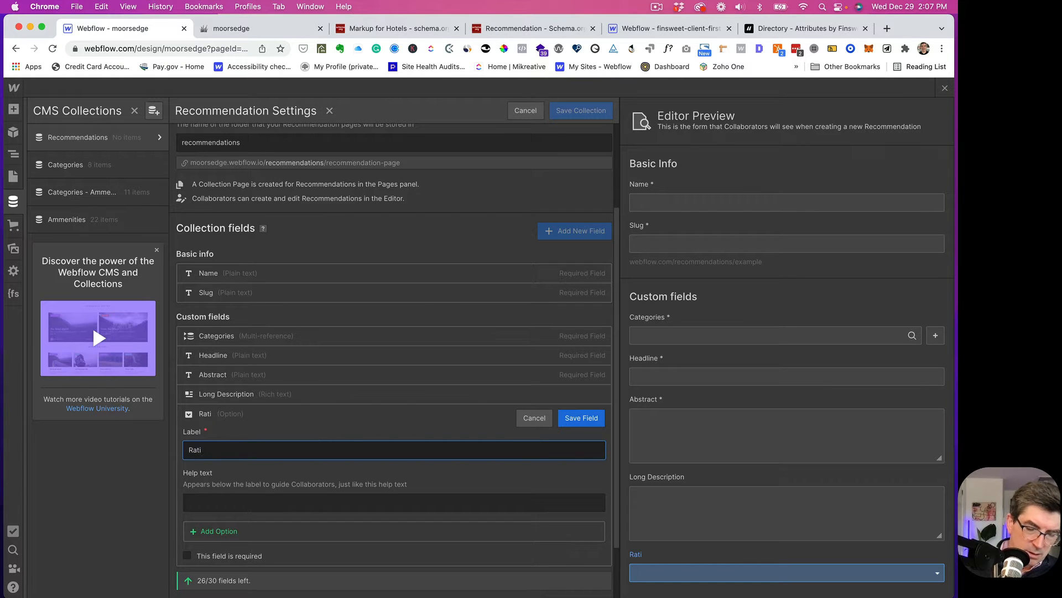
{"action": "type", "text": "ng"}
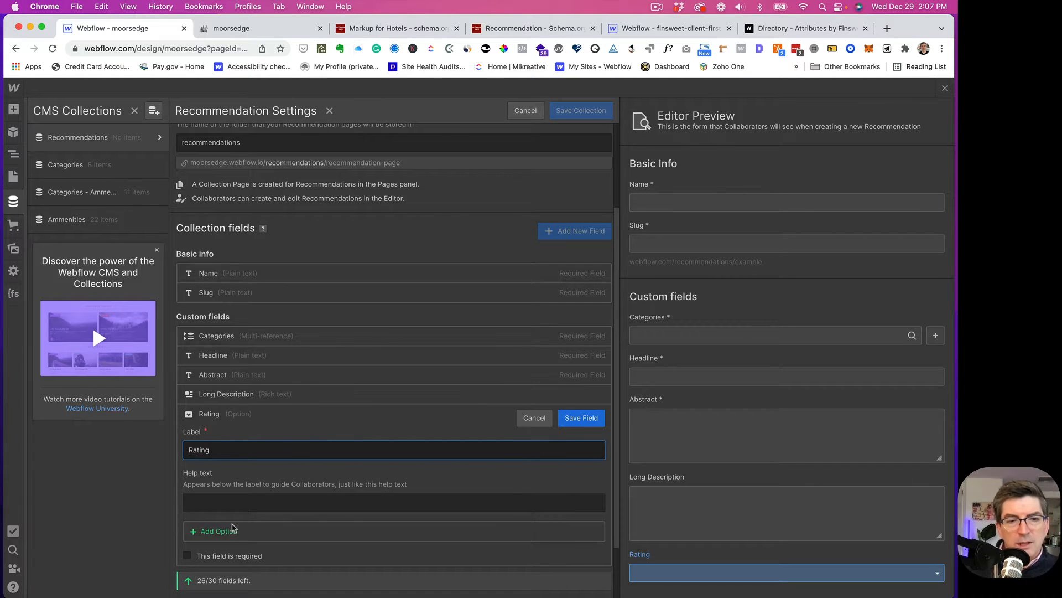
- Add the Rating choices Highly Recommended and Recommended
{"action": "left_click", "coordinate": [213, 532]}
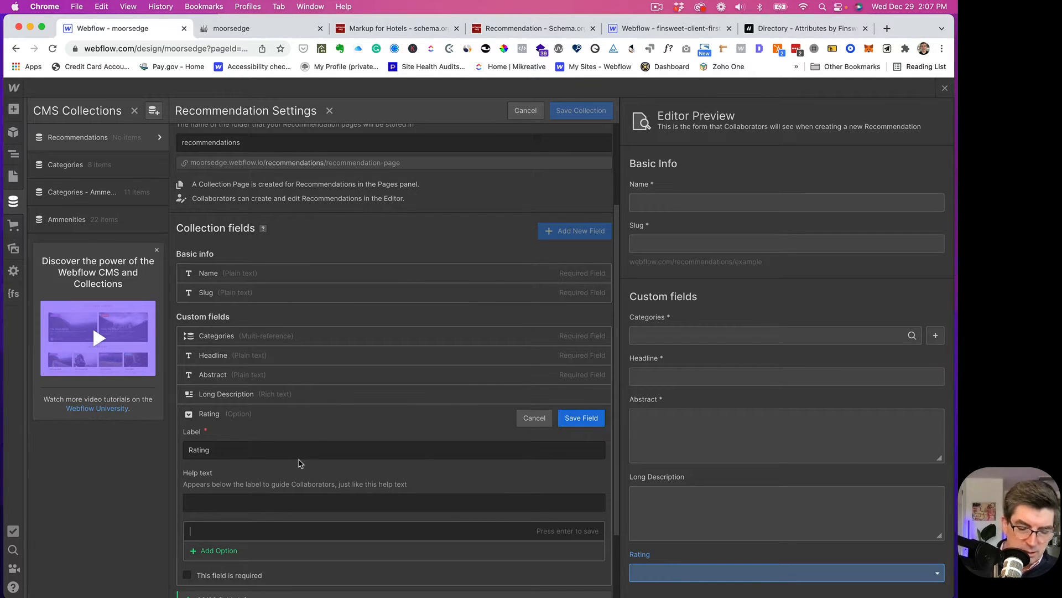
{"action": "scroll", "coordinate": [299, 464], "scroll_direction": "down", "scroll_amount": 3}
{"action": "type", "text": "High"}
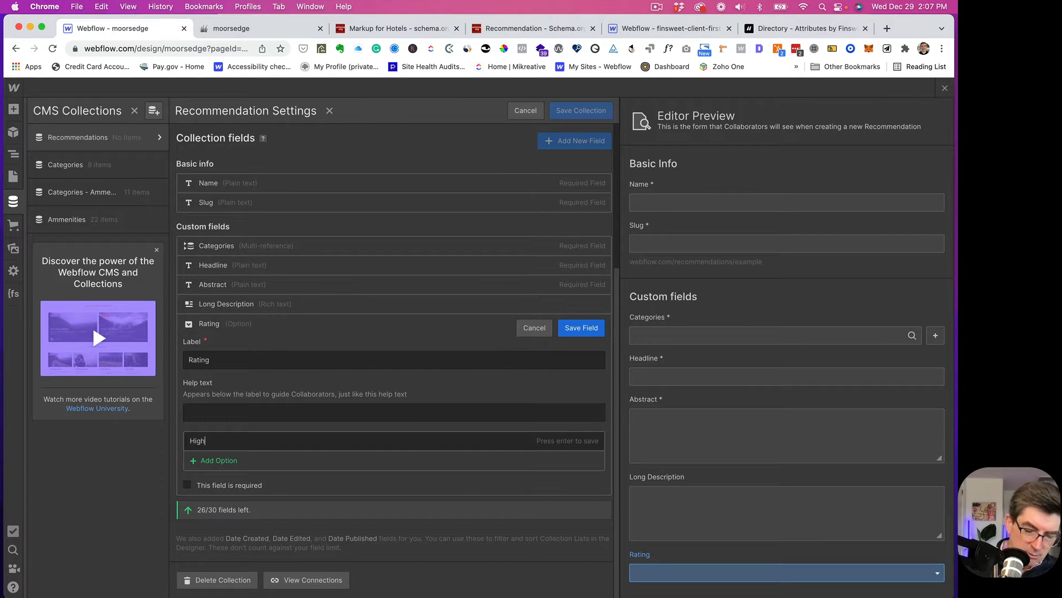
{"action": "type", "text": "ly Rec"}
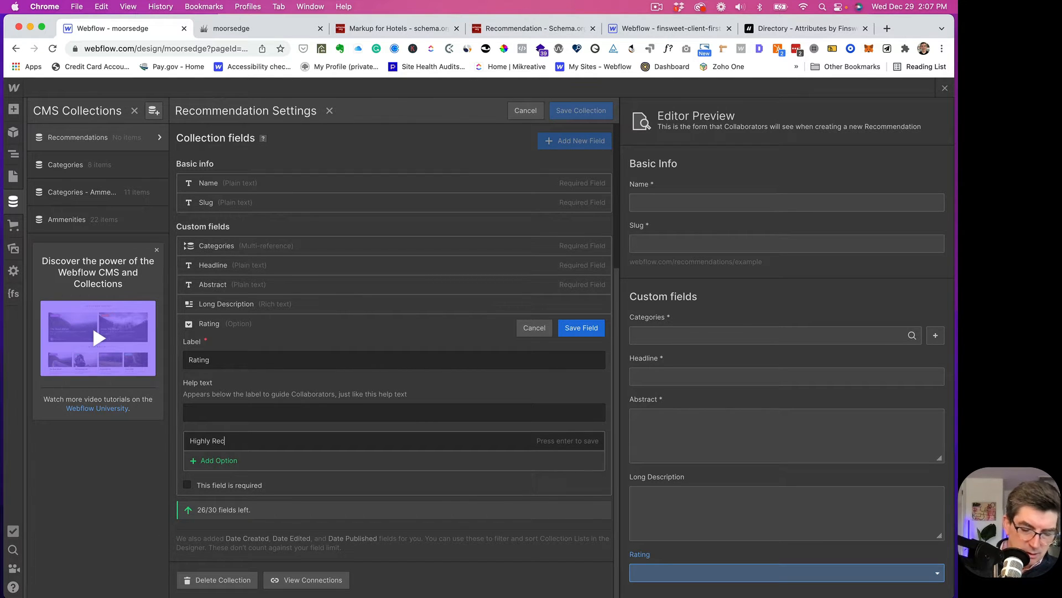
{"action": "type", "text": "ommenda"}
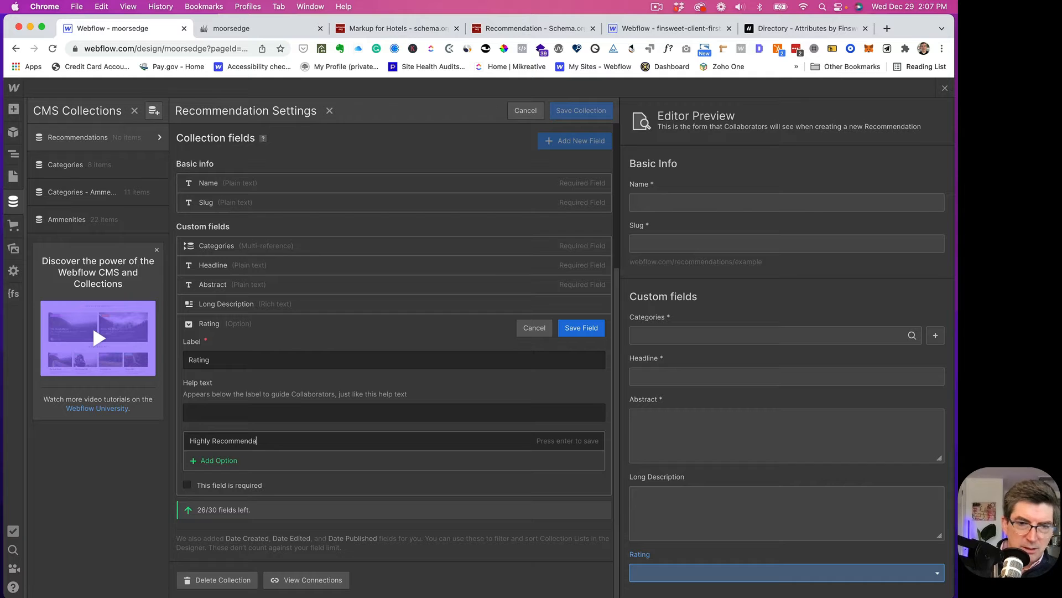
{"action": "key", "text": "BackSpace"}
{"action": "type", "text": "ed"}
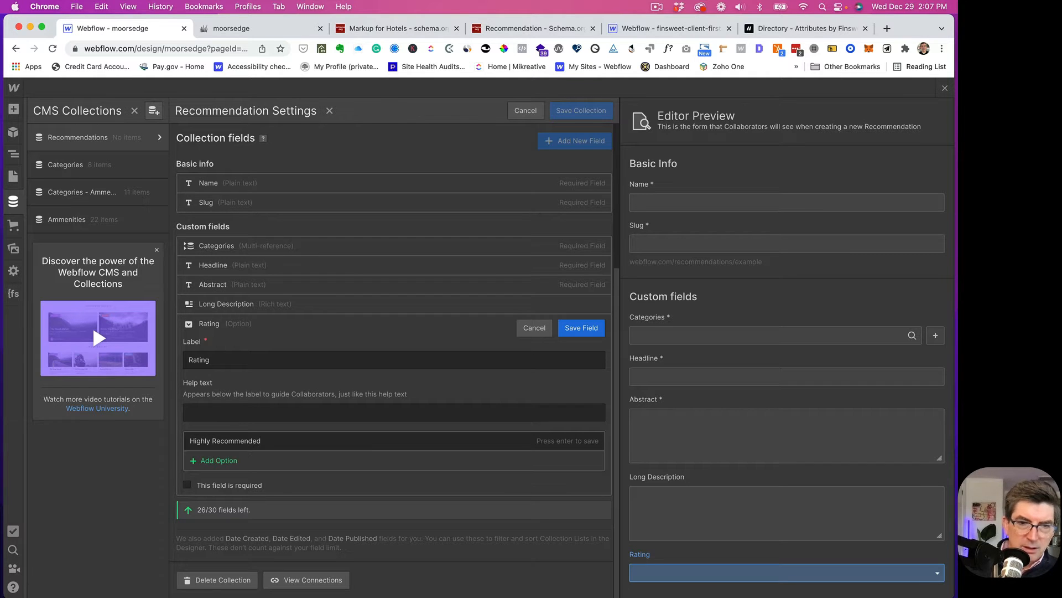
{"action": "left_click", "coordinate": [213, 461]}
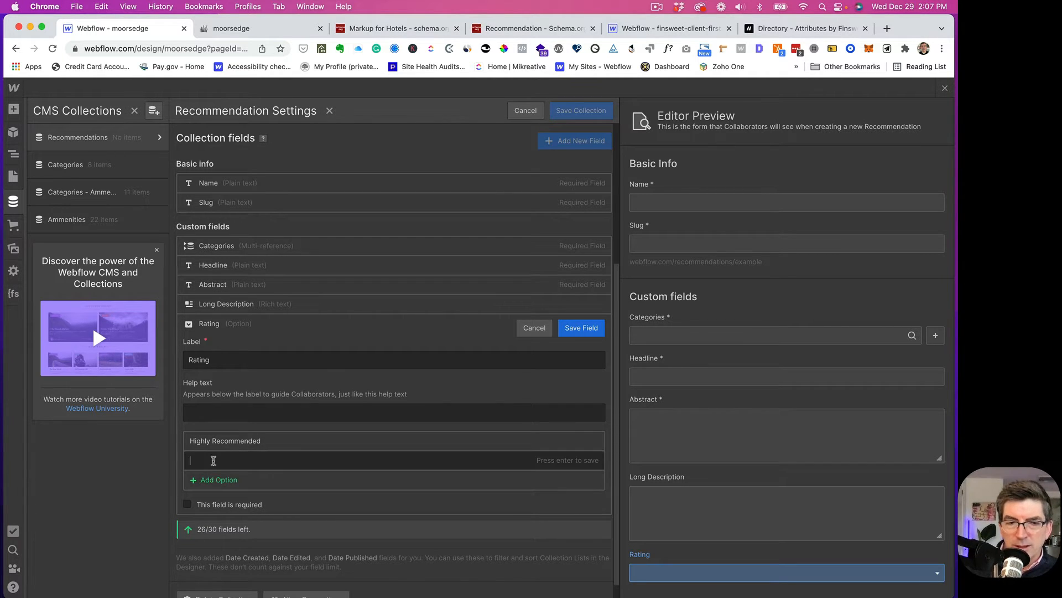
{"action": "type", "text": "Recomme"}
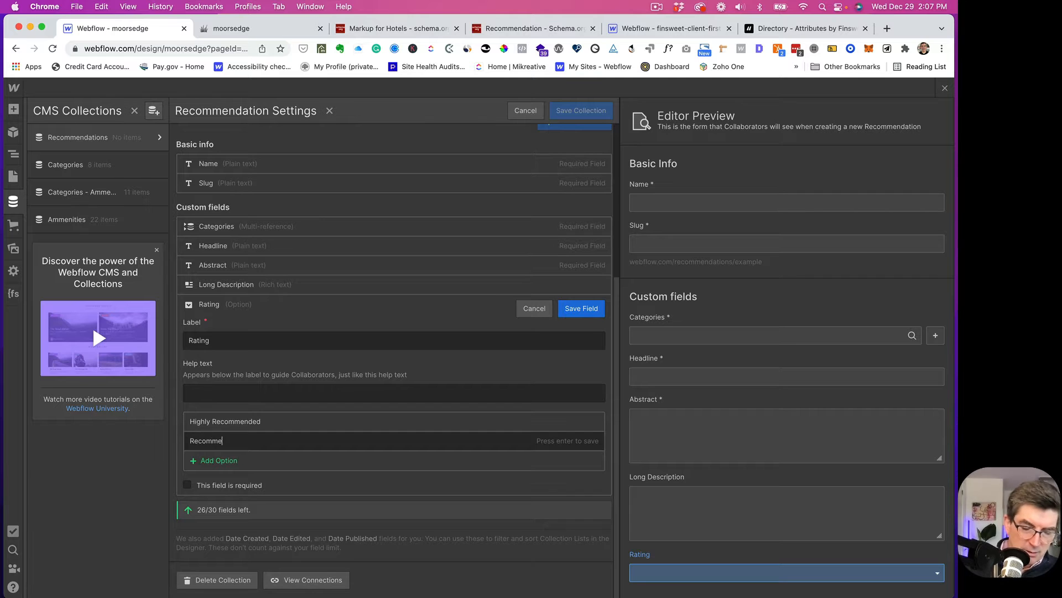
{"action": "type", "text": "nded"}
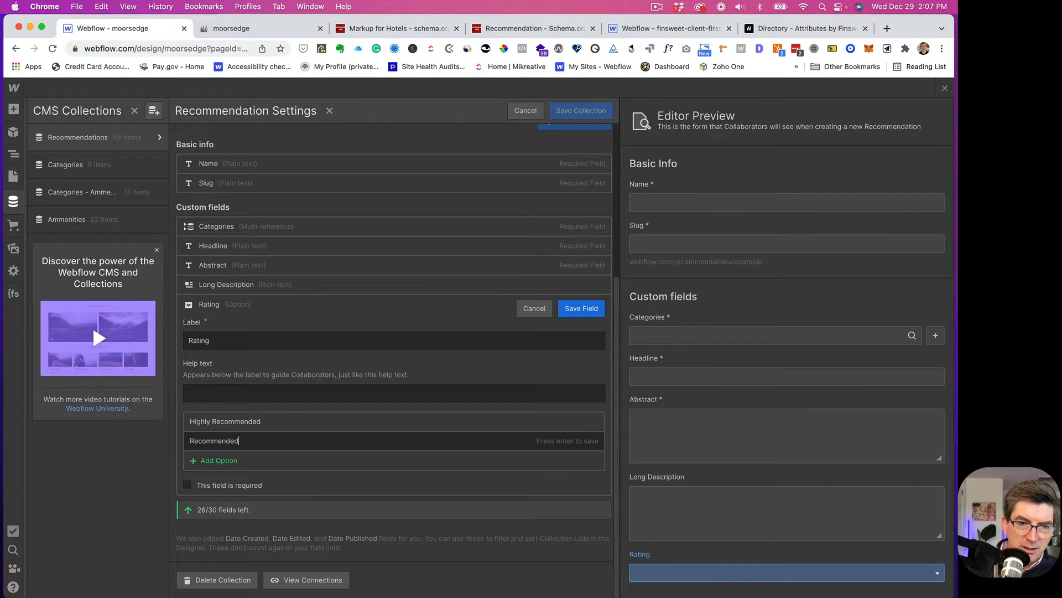
{"action": "left_click", "coordinate": [214, 462]}
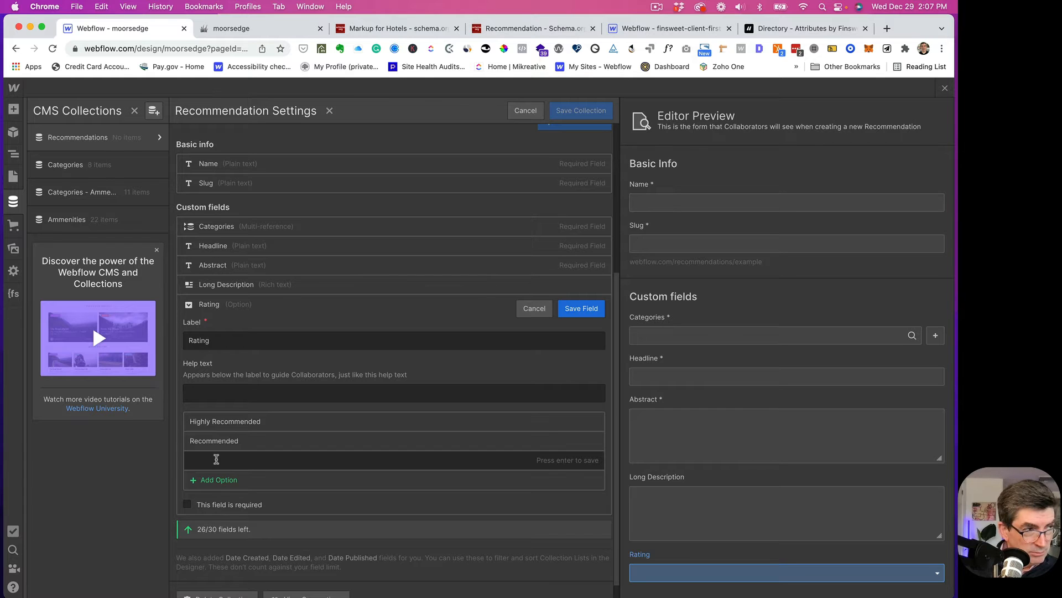
- Add the choices It's fine, If you have to and Don't do it, then save Rating
{"action": "scroll", "coordinate": [216, 459], "scroll_direction": "down", "scroll_amount": 1}
{"action": "type", "text": "It"}
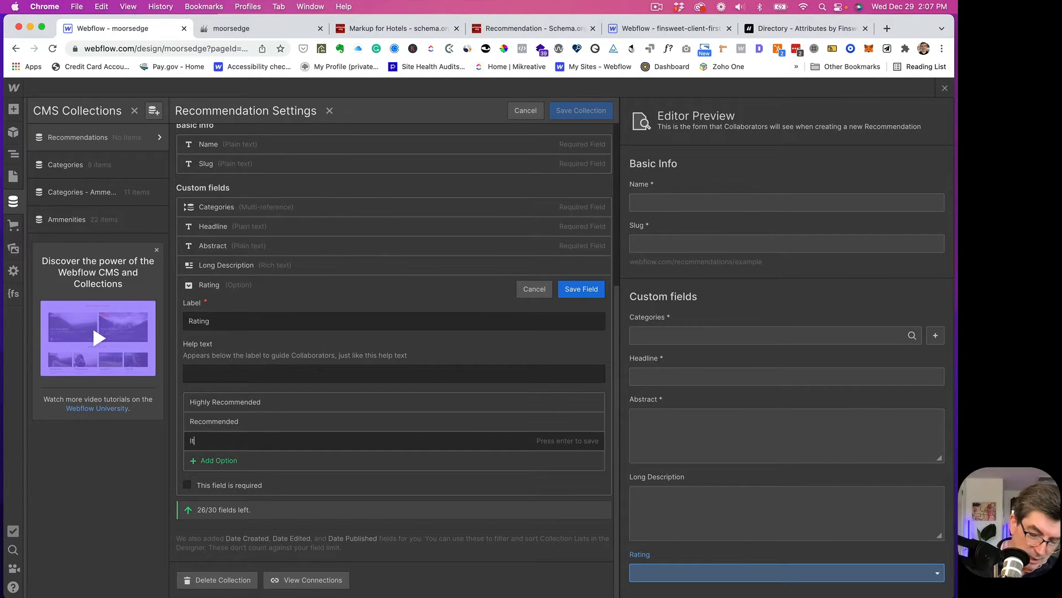
{"action": "type", "text": "'s fine"}
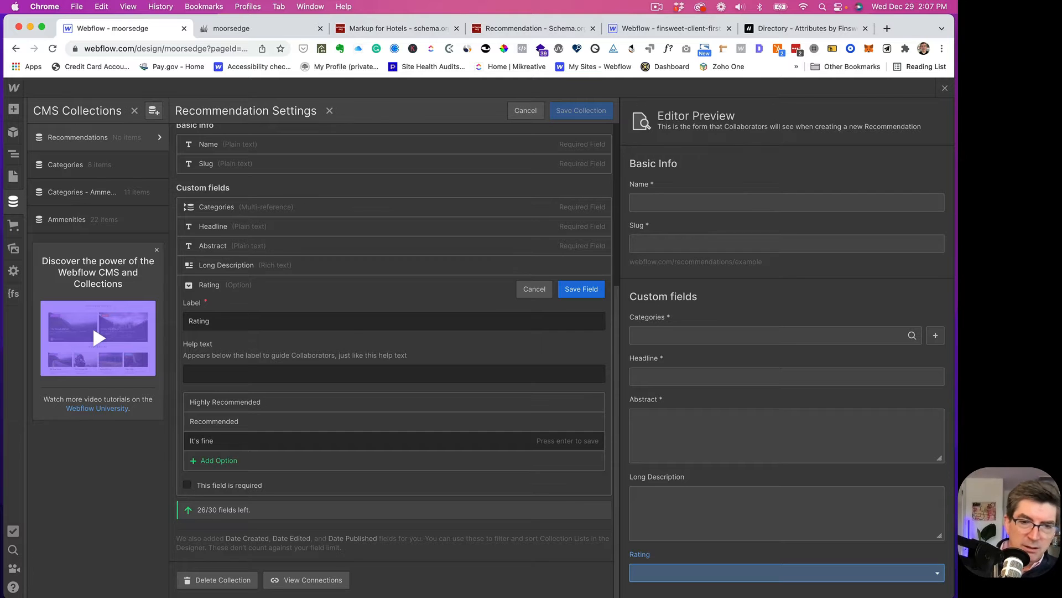
{"action": "key", "text": "Return"}
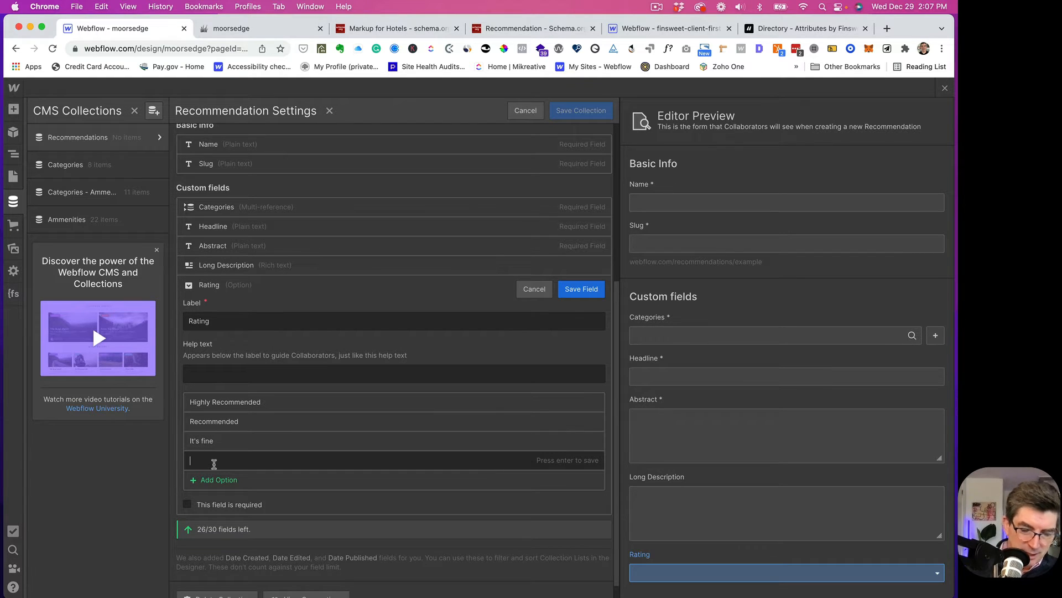
{"action": "scroll", "coordinate": [214, 463], "scroll_direction": "down", "scroll_amount": 1}
{"action": "type", "text": "If y"}
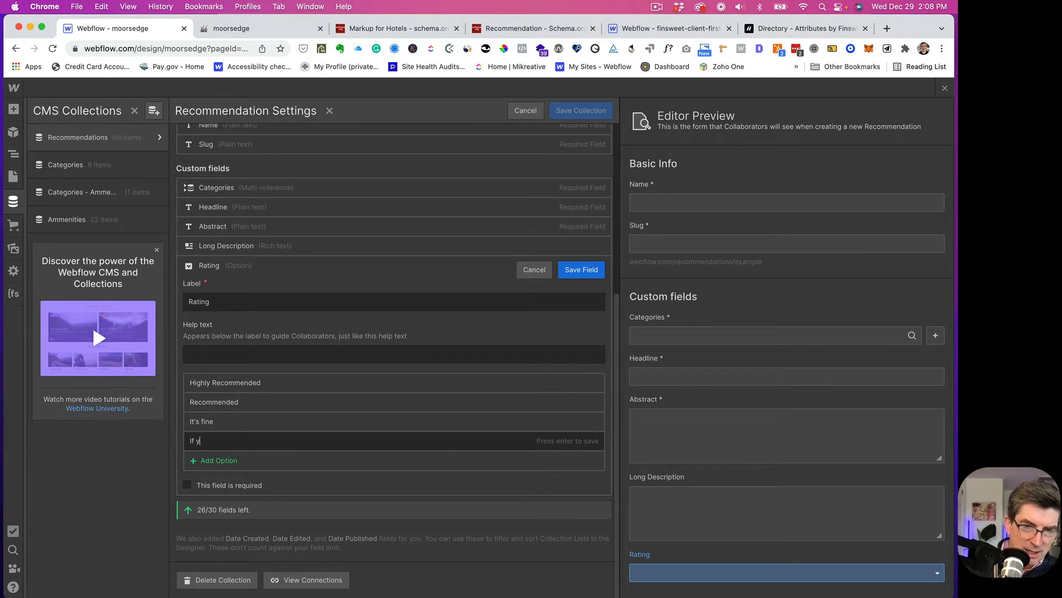
{"action": "type", "text": "ou have to"}
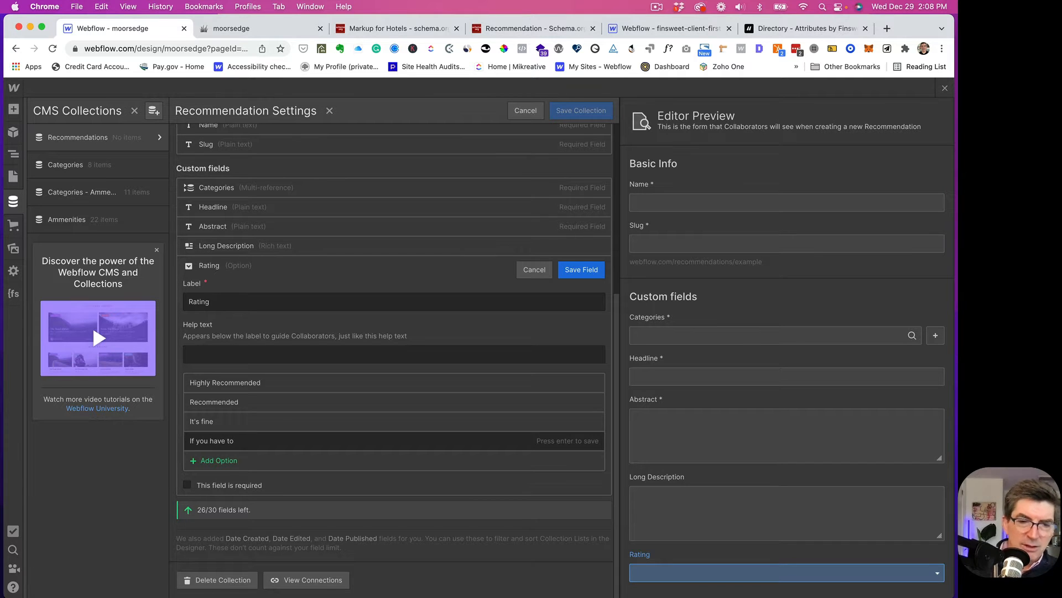
{"action": "key", "text": "Return"}
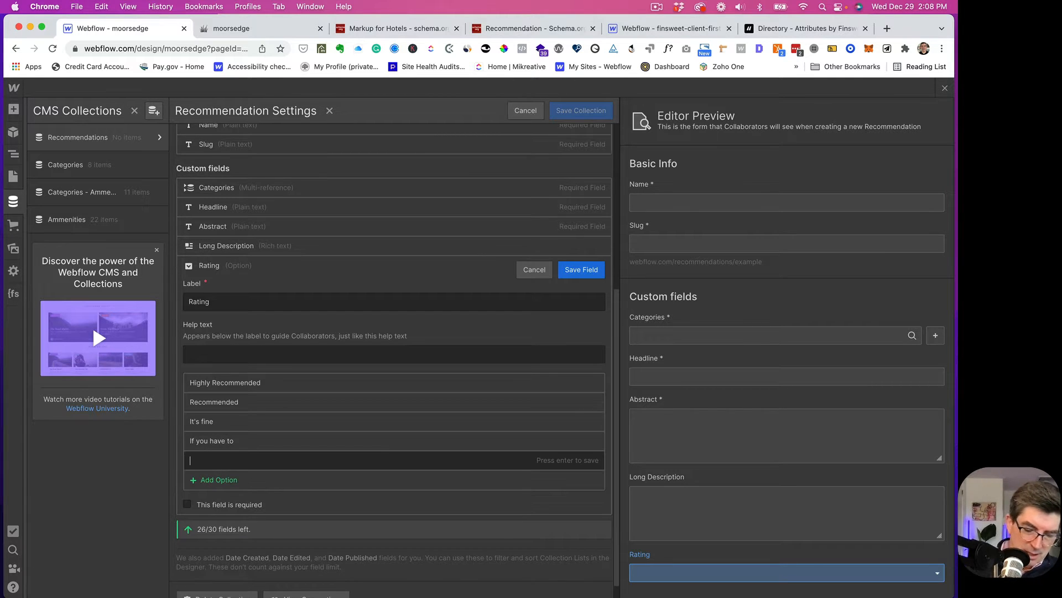
{"action": "type", "text": "Meh"}
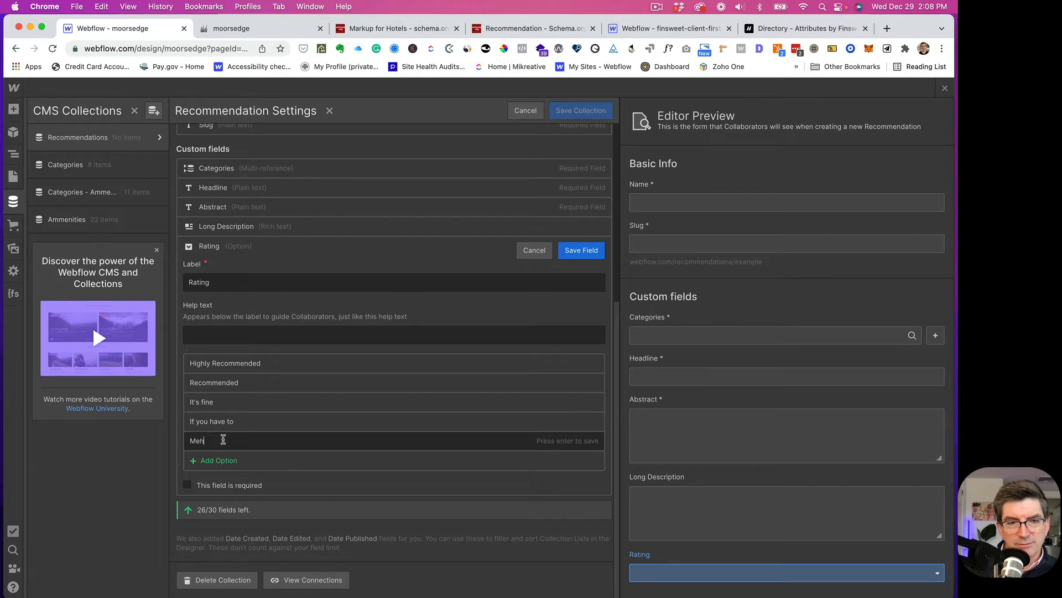
{"action": "left_click_drag", "start_coordinate": [223, 439], "coordinate": [183, 444]}
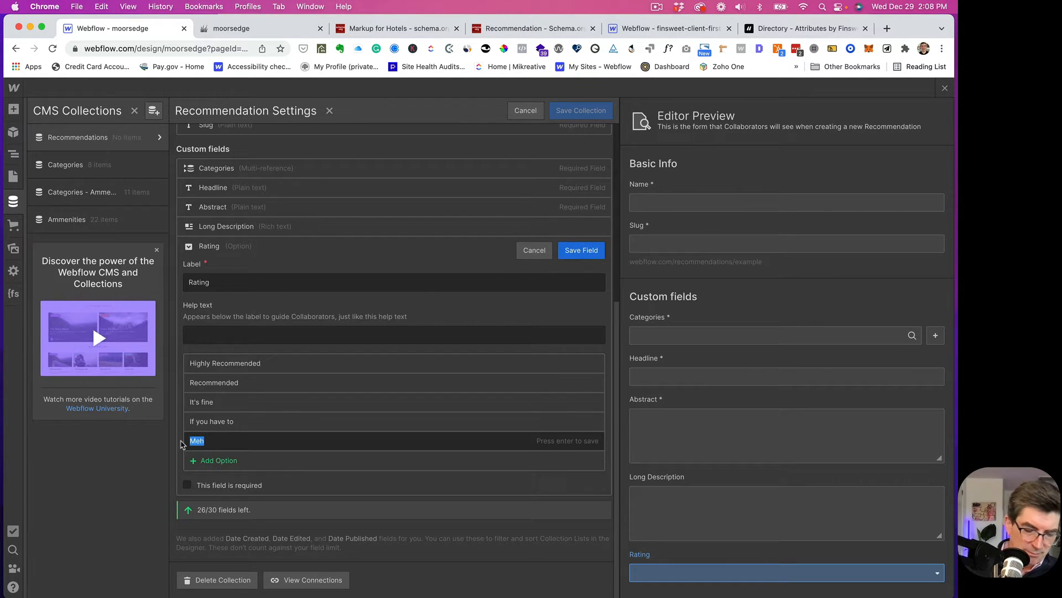
{"action": "type", "text": "Don't "}
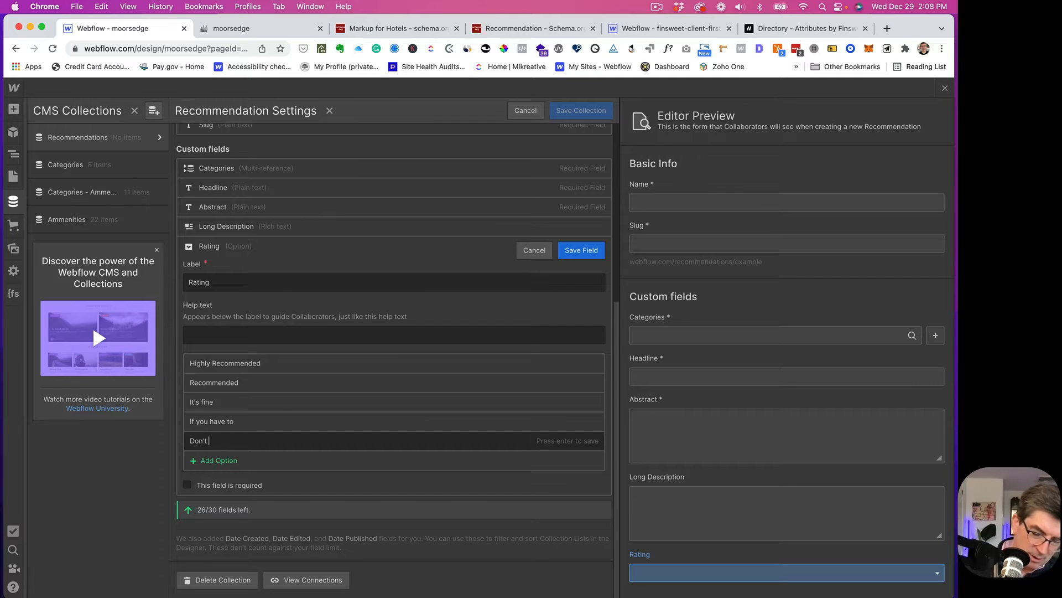
{"action": "type", "text": "do it"}
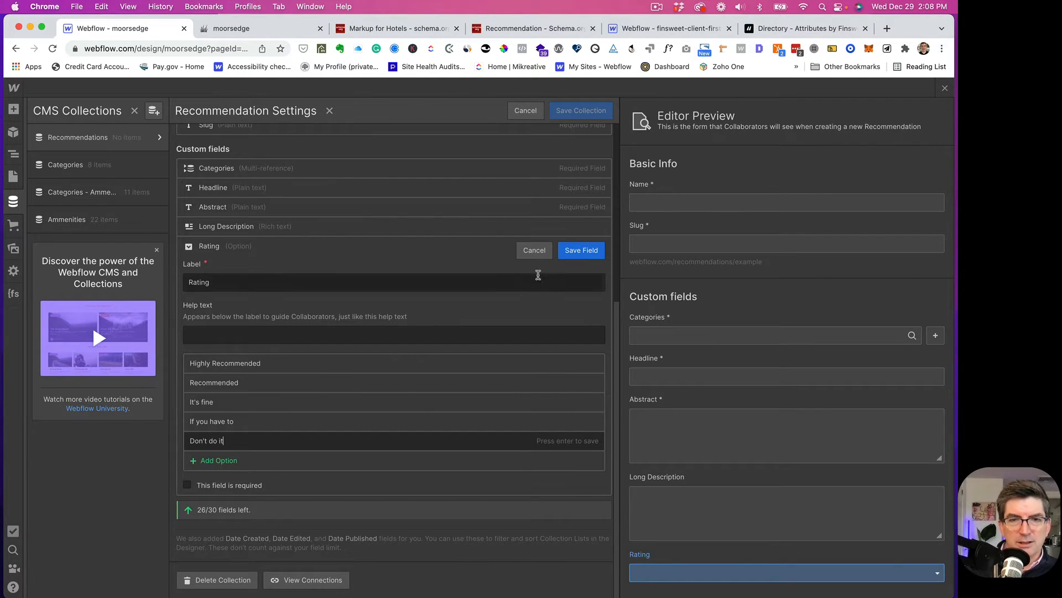
{"action": "left_click", "coordinate": [579, 251]}
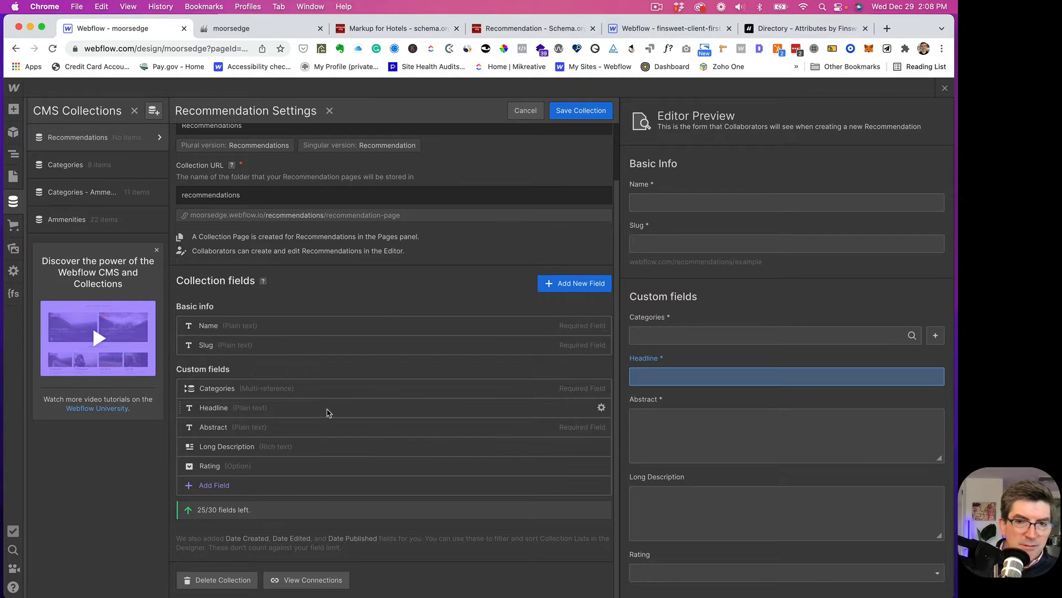
- Create a plain-text field labelled Location and save it
{"action": "left_click", "coordinate": [557, 291]}
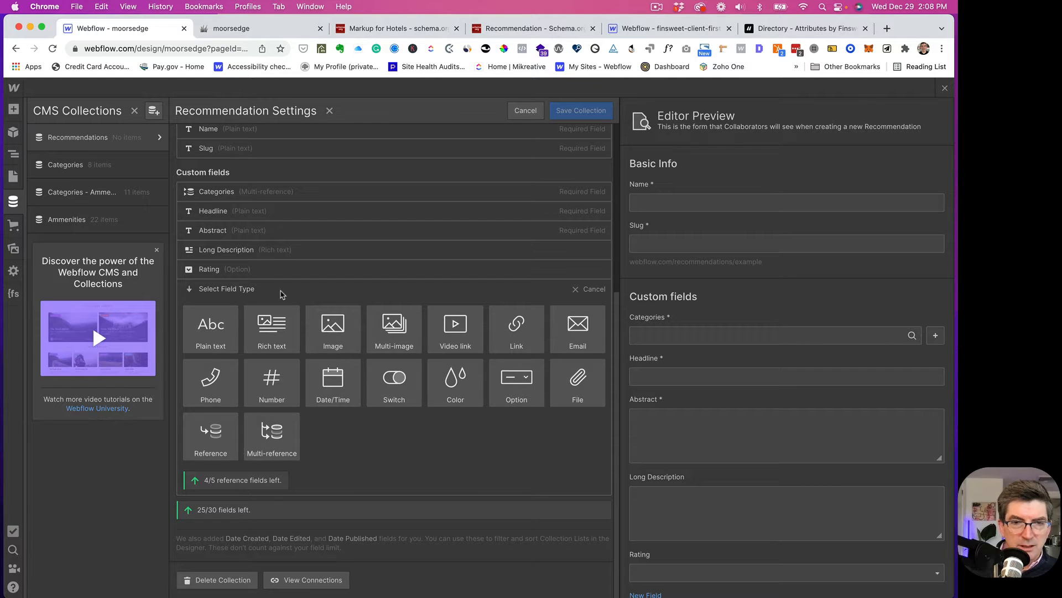
{"action": "left_click", "coordinate": [212, 325]}
{"action": "type", "text": "Location"}
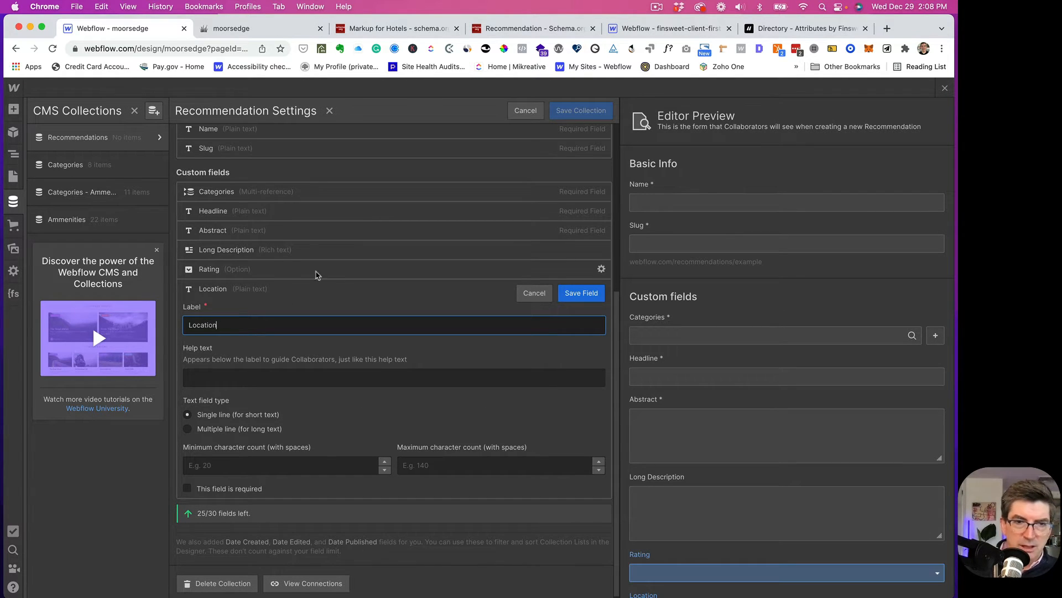
{"action": "left_click", "coordinate": [575, 299]}
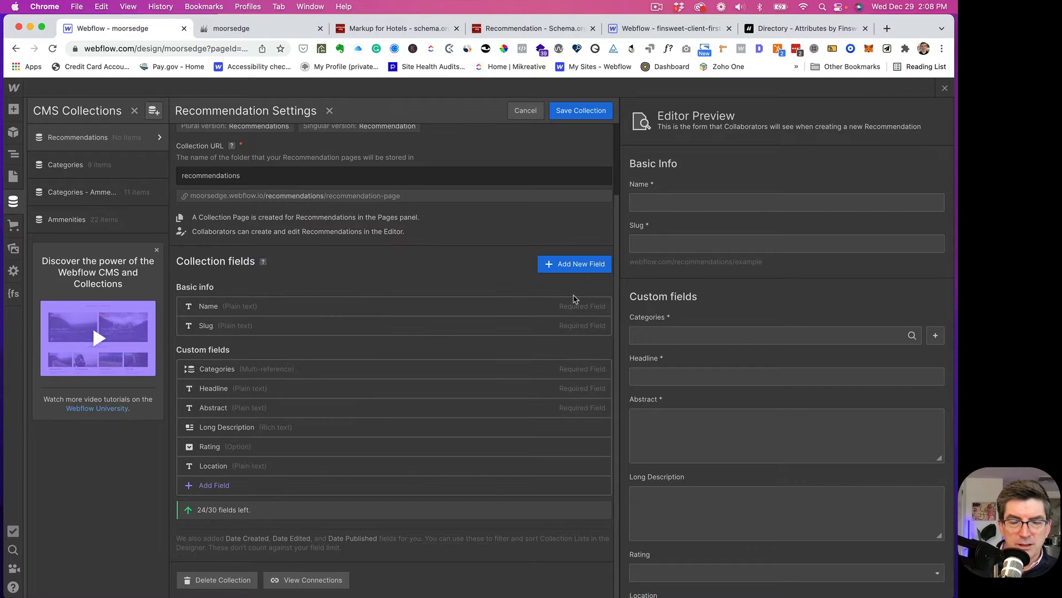
- Add a Link field named Telephone
{"action": "left_click", "coordinate": [563, 266]}
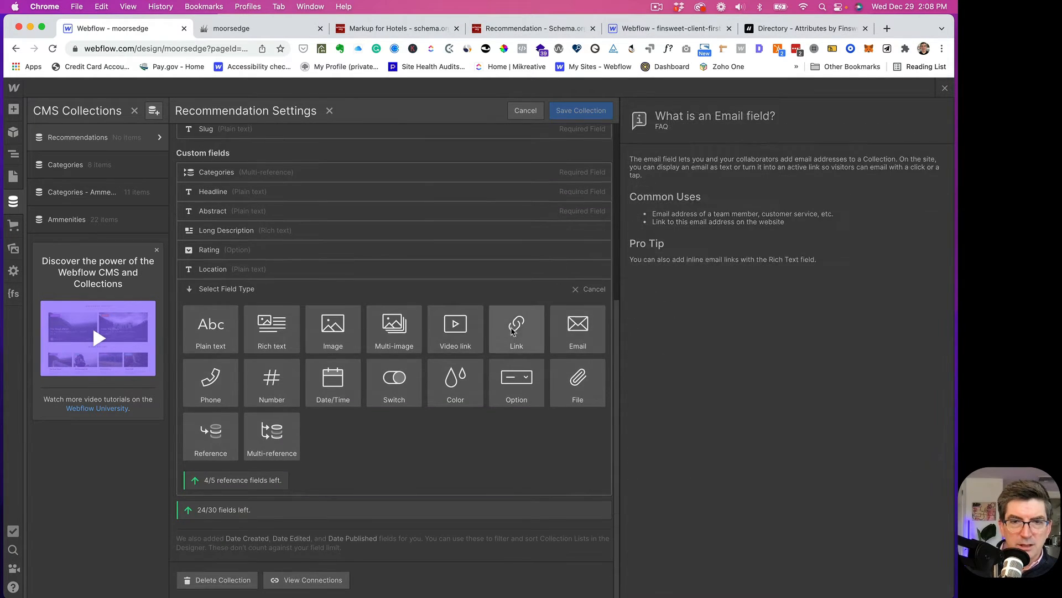
{"action": "left_click", "coordinate": [512, 331]}
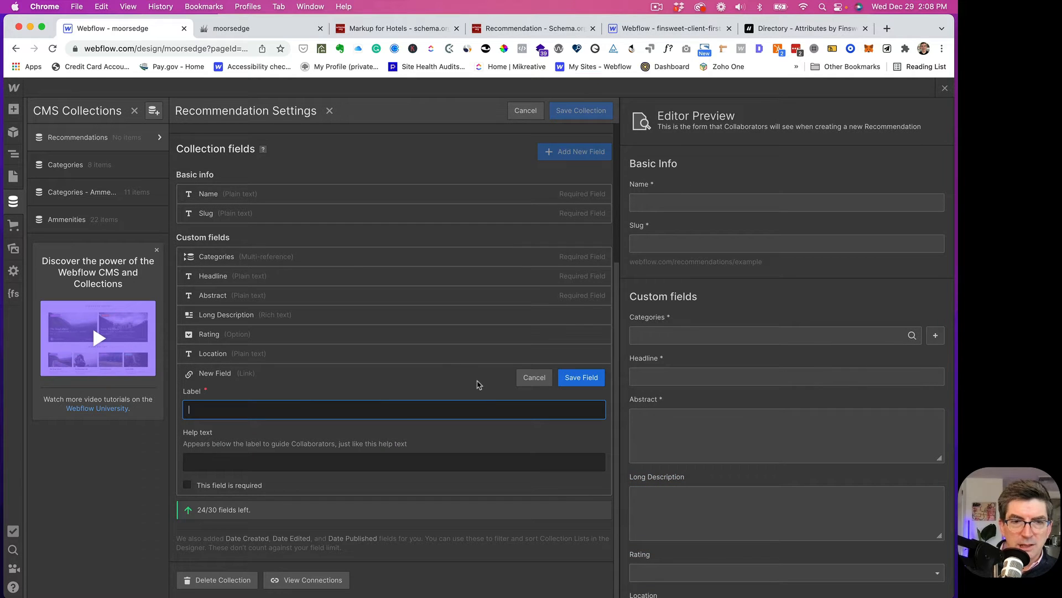
{"action": "type", "text": "Teleph"}
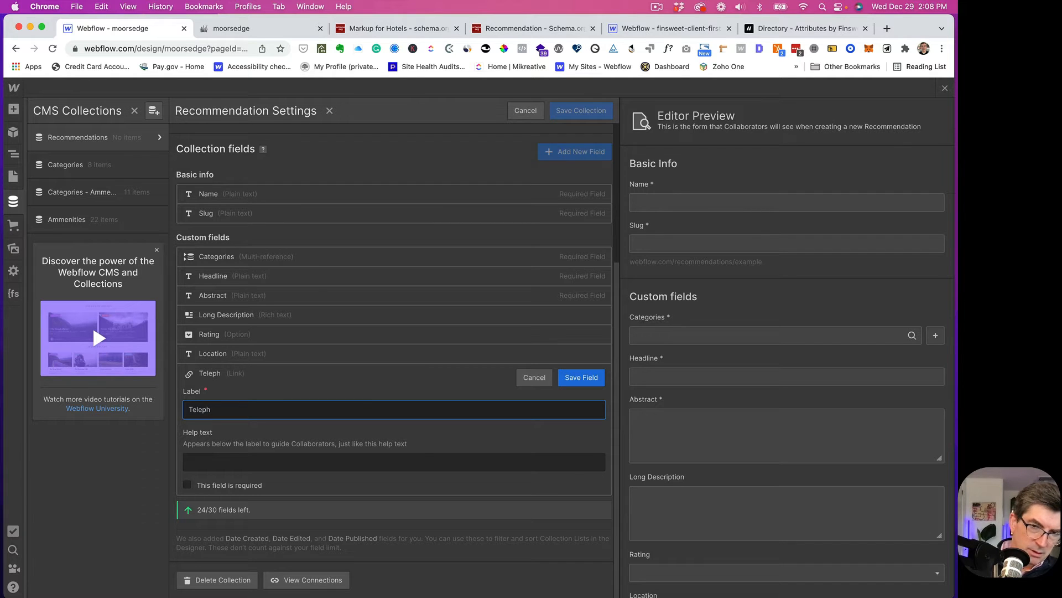
{"action": "type", "text": "one"}
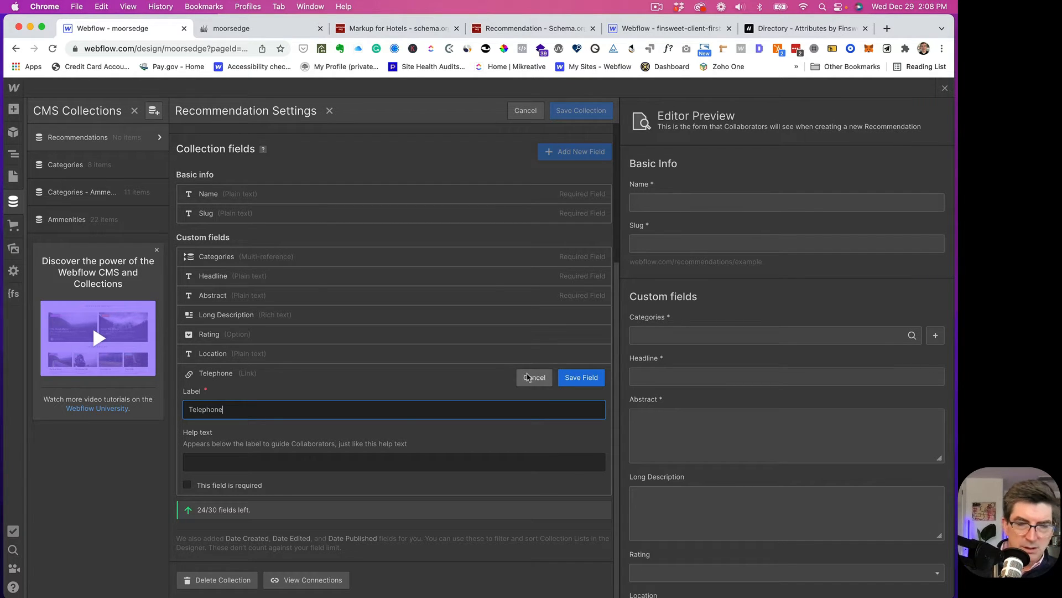
{"action": "left_click", "coordinate": [579, 377]}
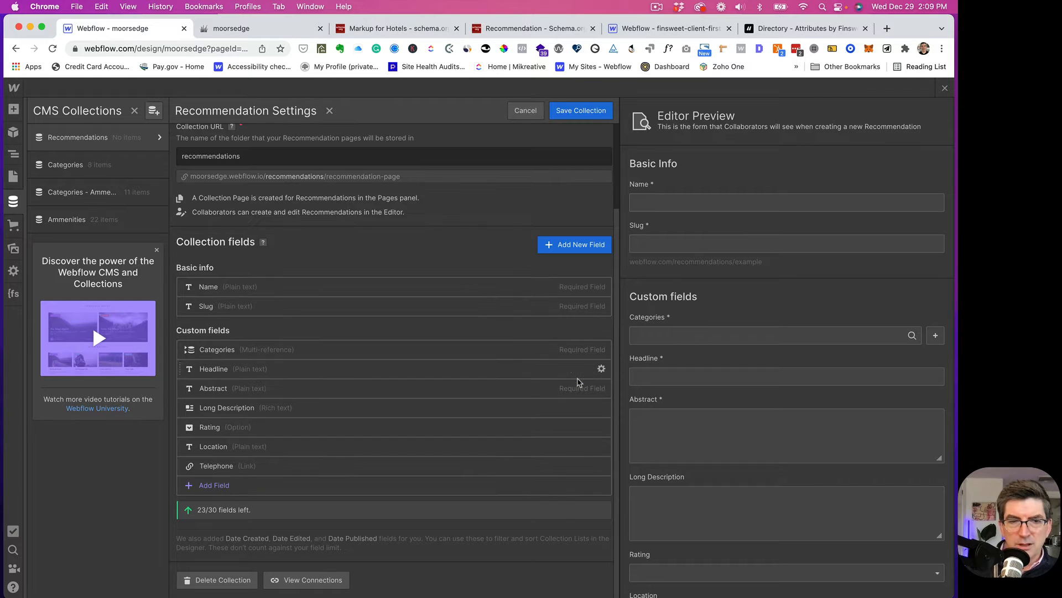
- Start a File field, then cancel it and exit without saving
{"action": "left_click", "coordinate": [569, 251]}
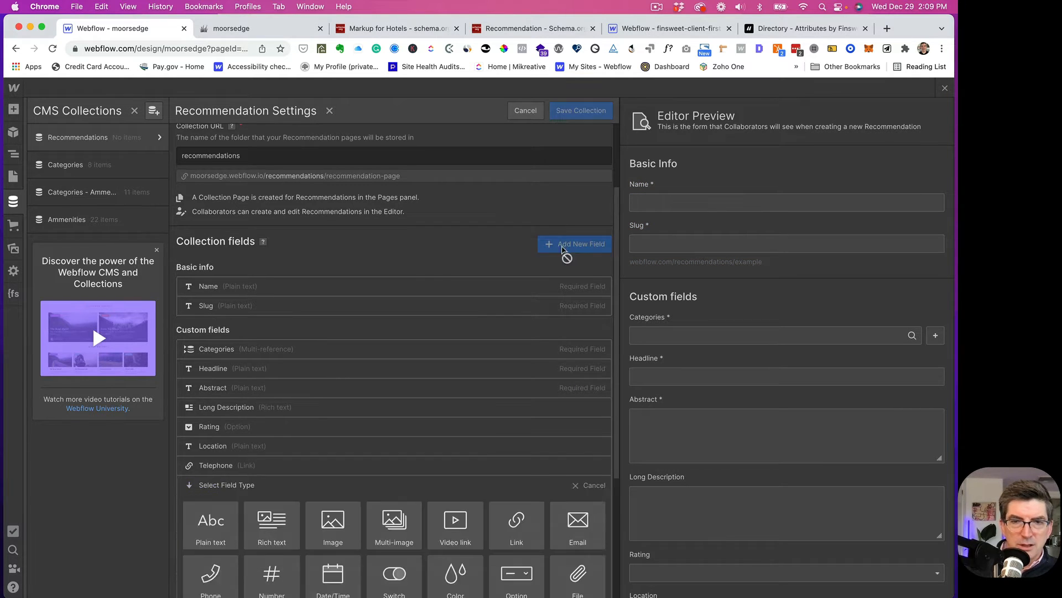
{"action": "left_click", "coordinate": [576, 379]}
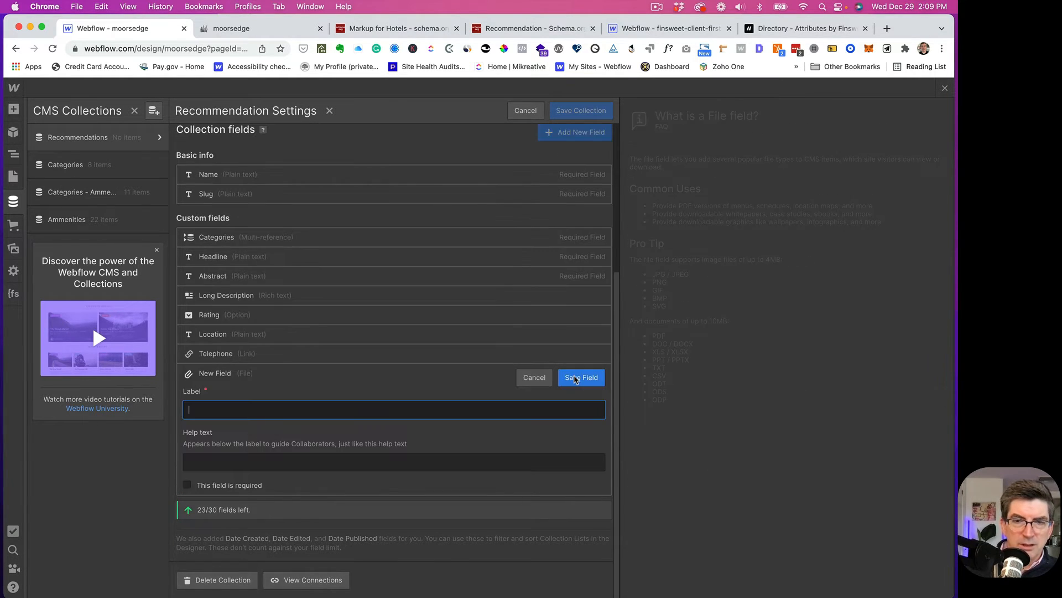
{"action": "left_click", "coordinate": [535, 377]}
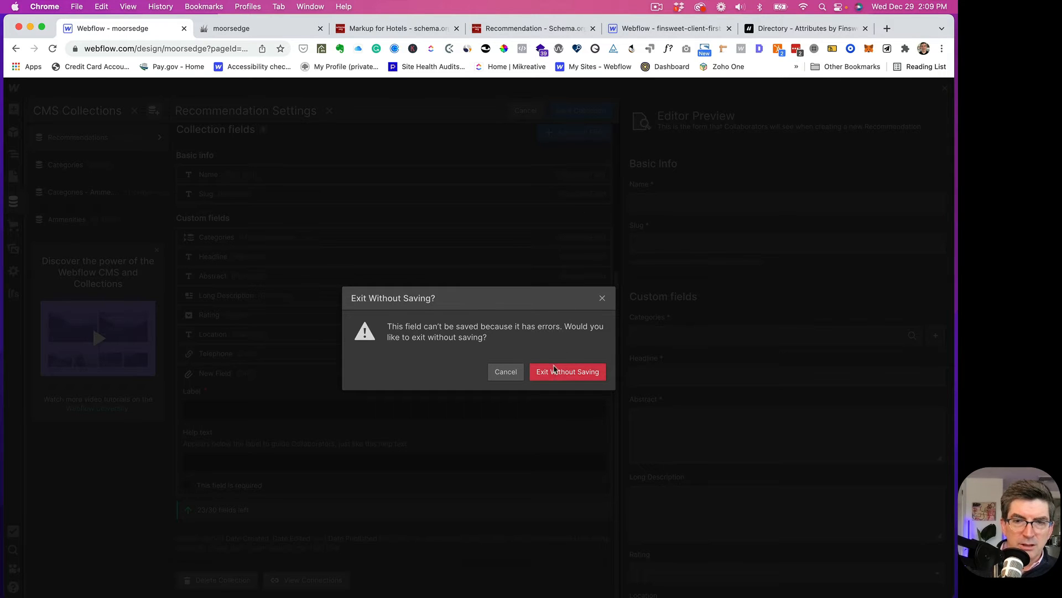
{"action": "left_click", "coordinate": [506, 376]}
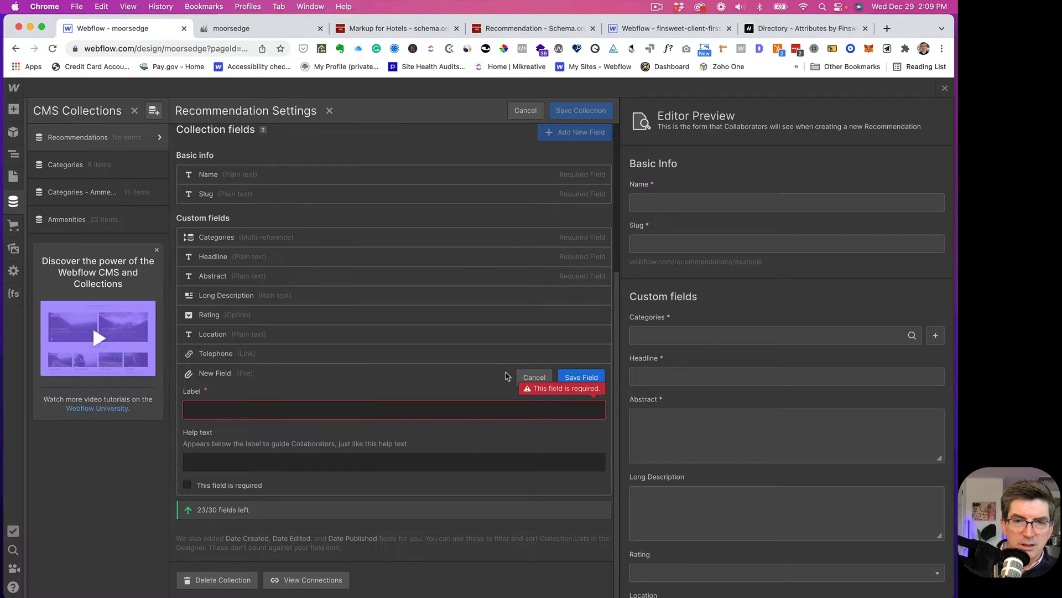
{"action": "left_click", "coordinate": [531, 378]}
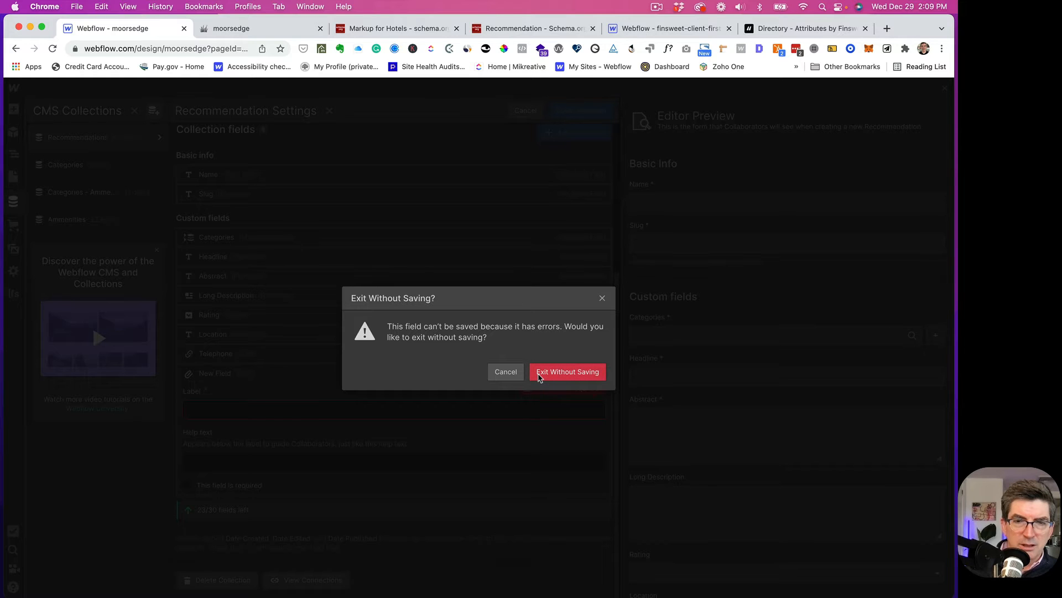
{"action": "left_click", "coordinate": [566, 377]}
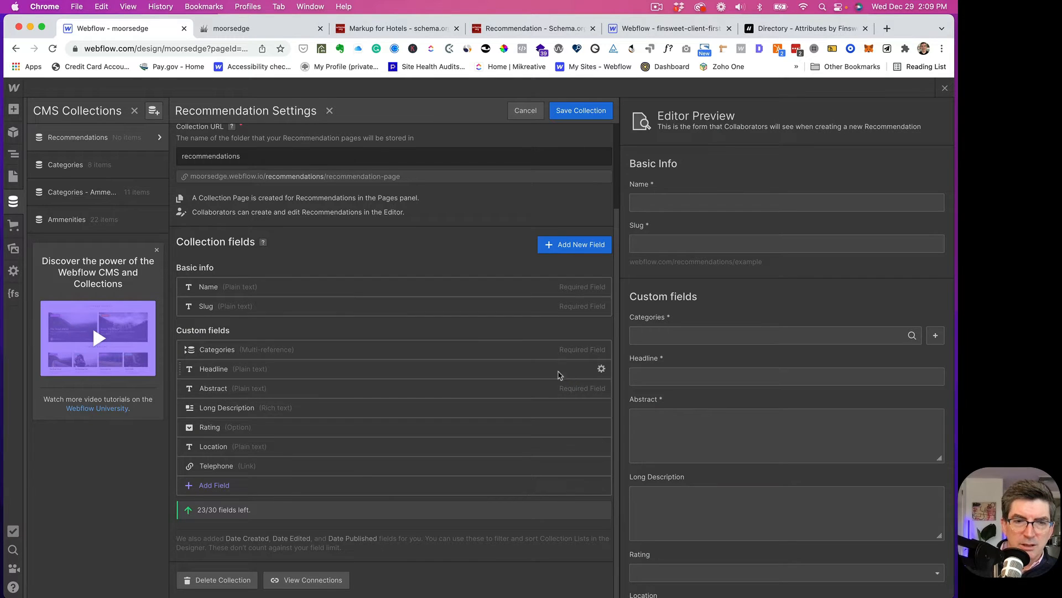
- Add a Link field labelled URL below Telephone
{"action": "scroll", "coordinate": [210, 498], "scroll_direction": "up", "scroll_amount": 1}
{"action": "left_click", "coordinate": [205, 509]}
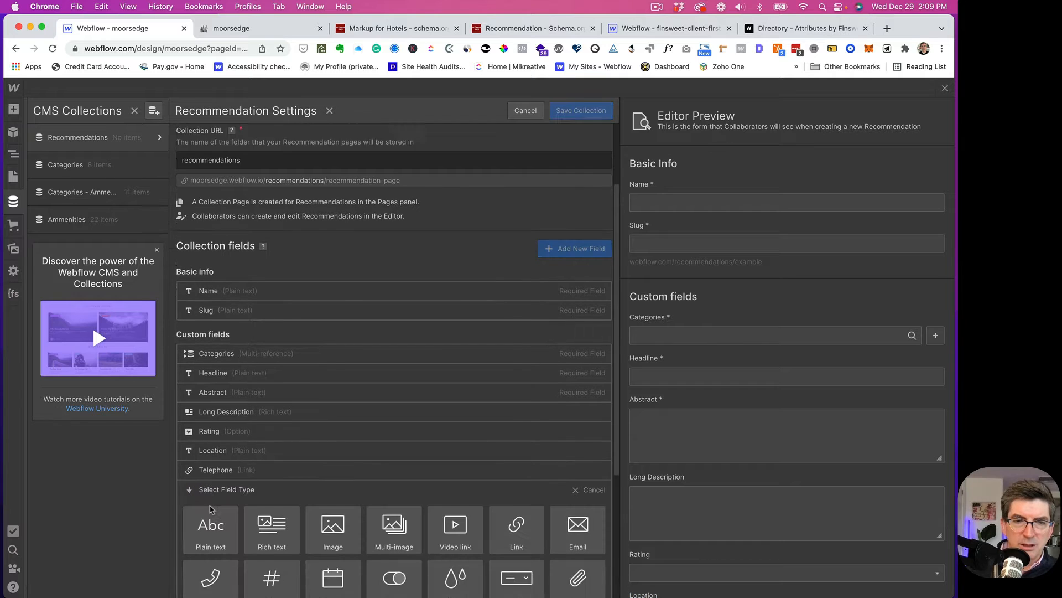
{"action": "left_click", "coordinate": [515, 510]}
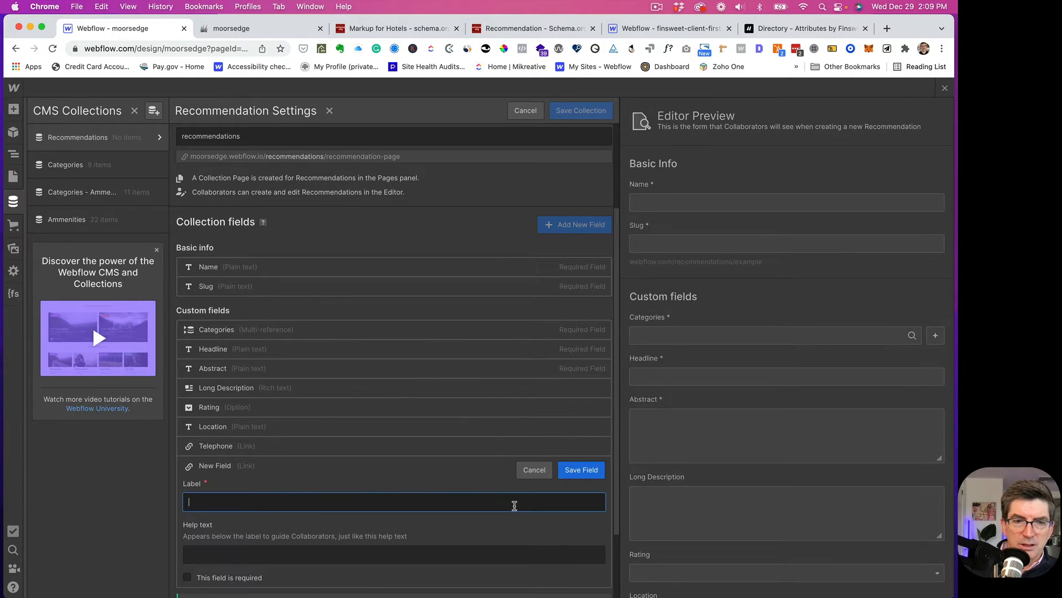
{"action": "type", "text": "URL"}
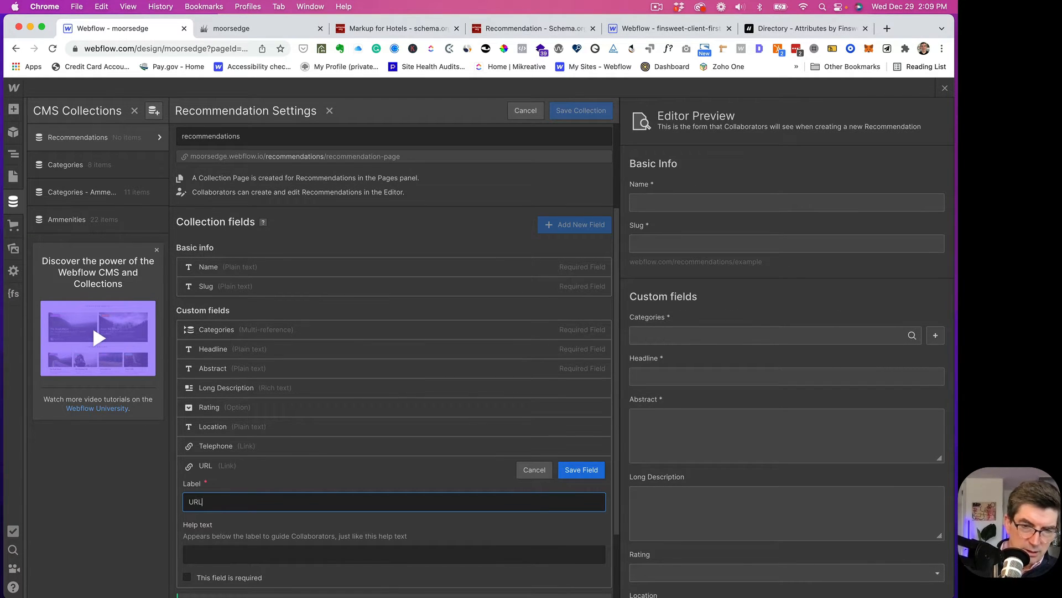
{"action": "left_click", "coordinate": [586, 472]}
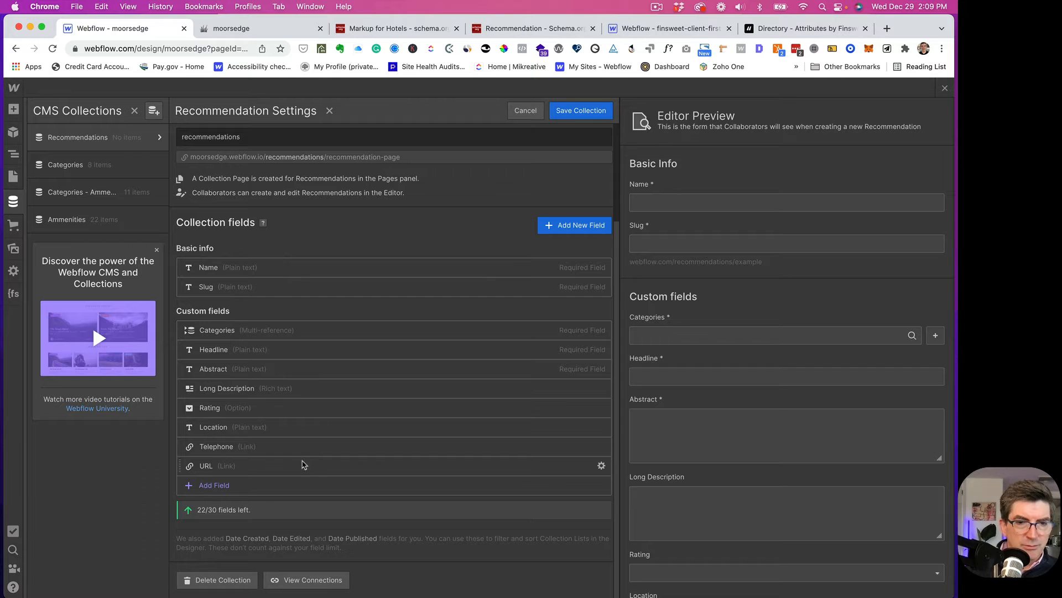
{"action": "left_click", "coordinate": [203, 491]}
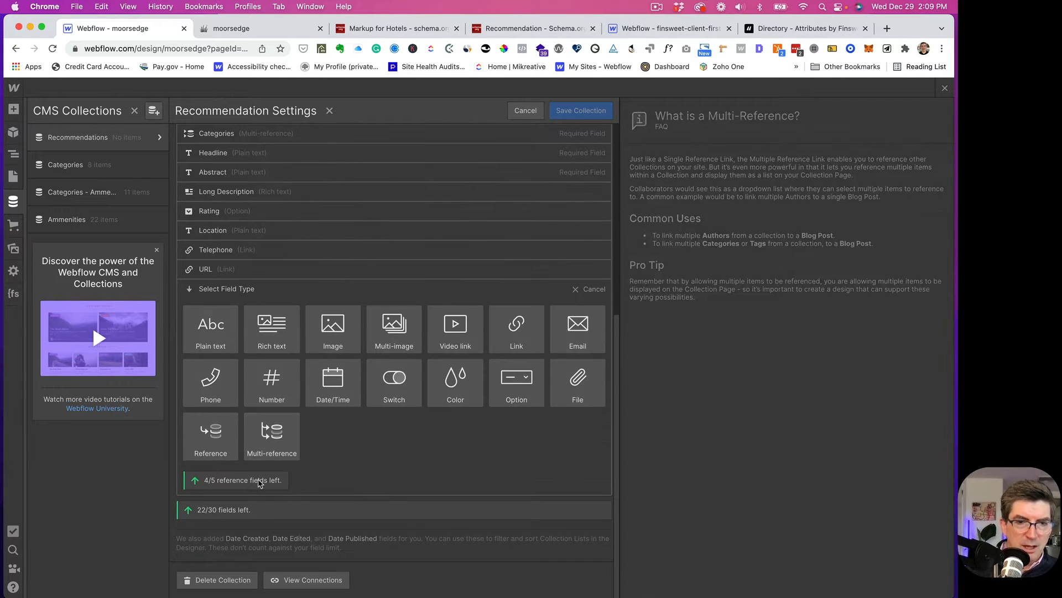
- Add an Image field Main Image, plain-text Main Image Alt Text, and multi-image Gallery
{"action": "left_click", "coordinate": [343, 326]}
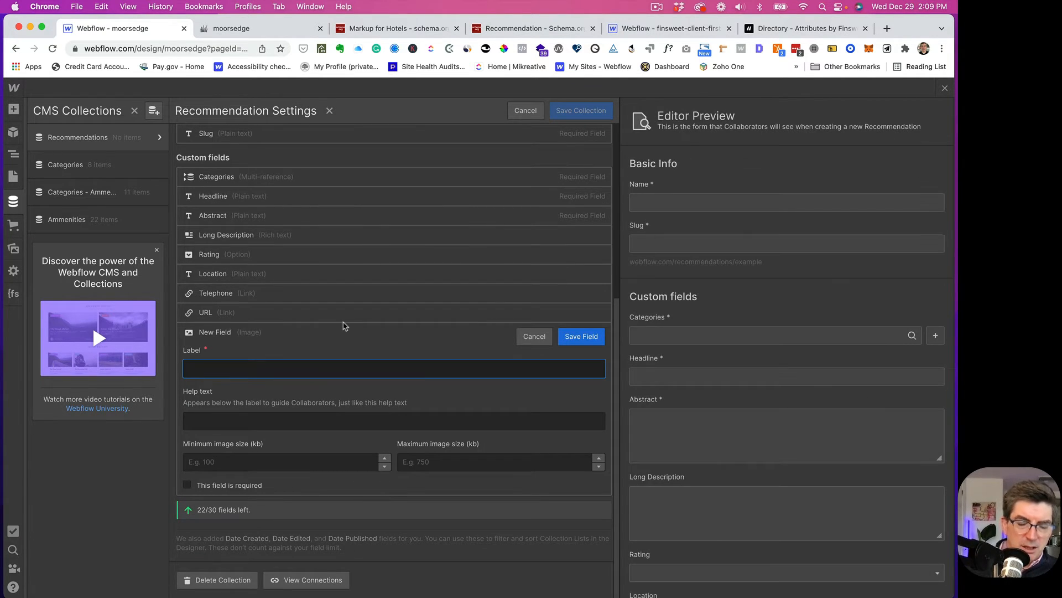
{"action": "type", "text": "Main Image"}
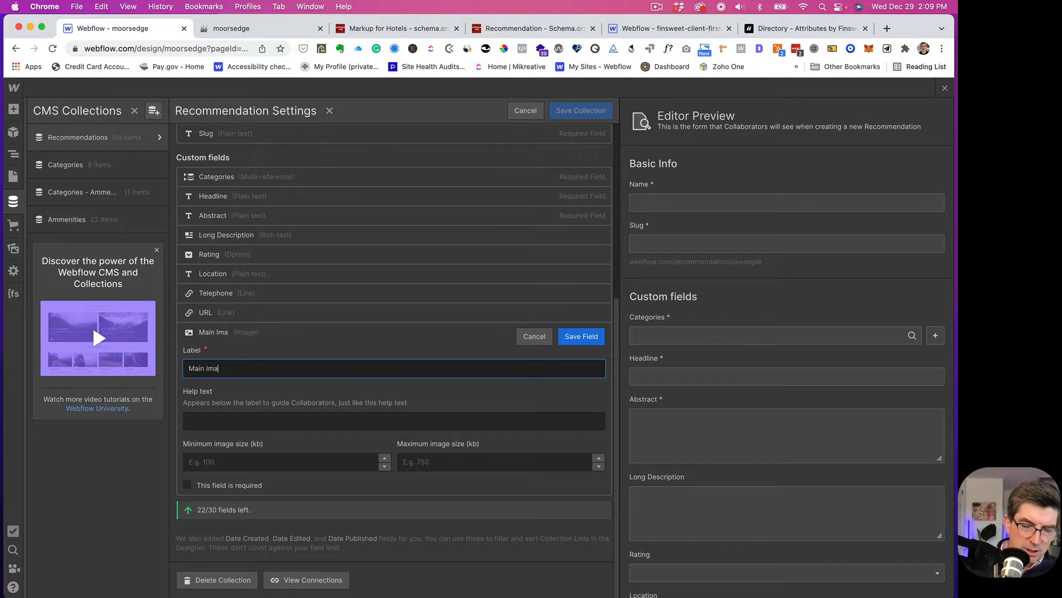
{"action": "left_click", "coordinate": [579, 341]}
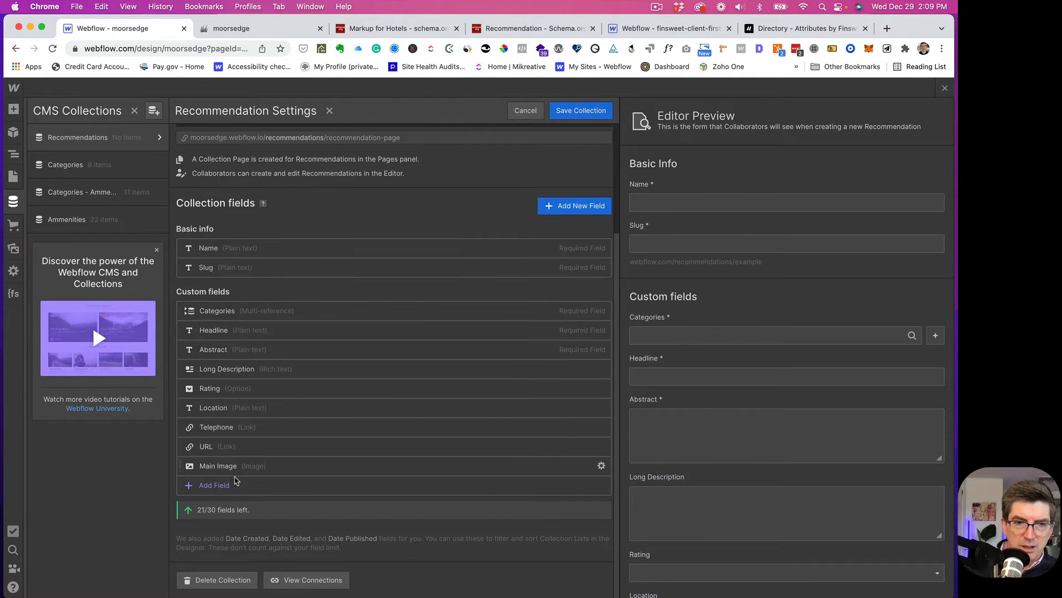
{"action": "left_click", "coordinate": [210, 487]}
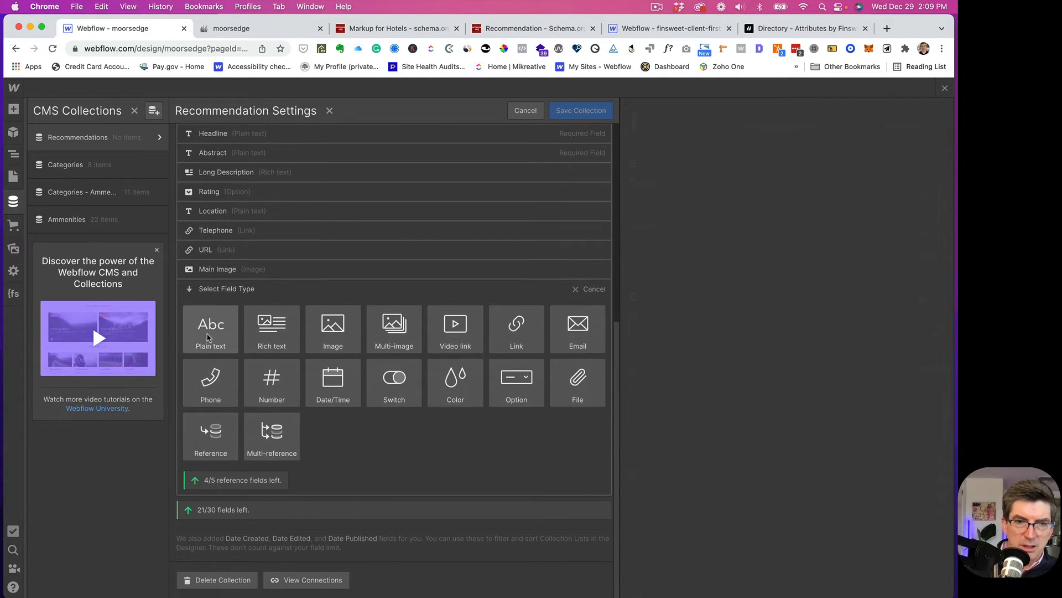
{"action": "left_click", "coordinate": [211, 332]}
{"action": "type", "text": "Main"}
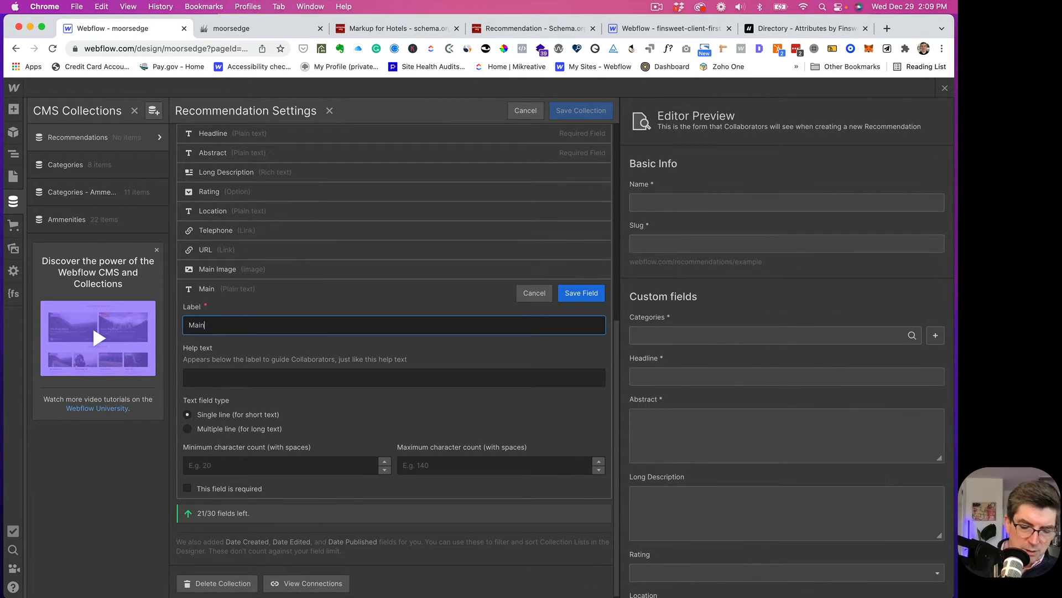
{"action": "type", "text": " Ima"}
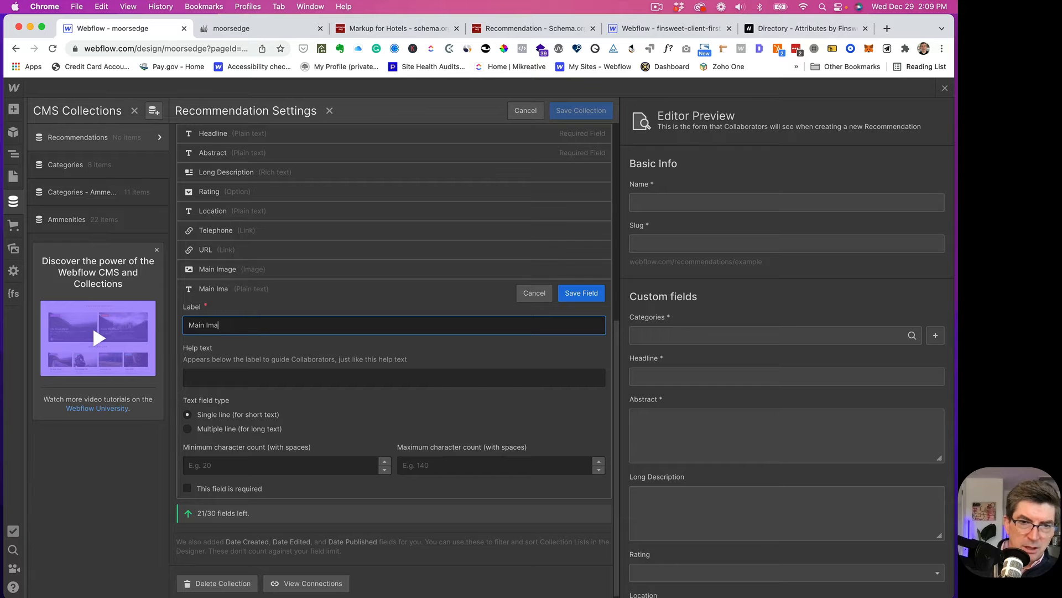
{"action": "type", "text": "ge Alt "}
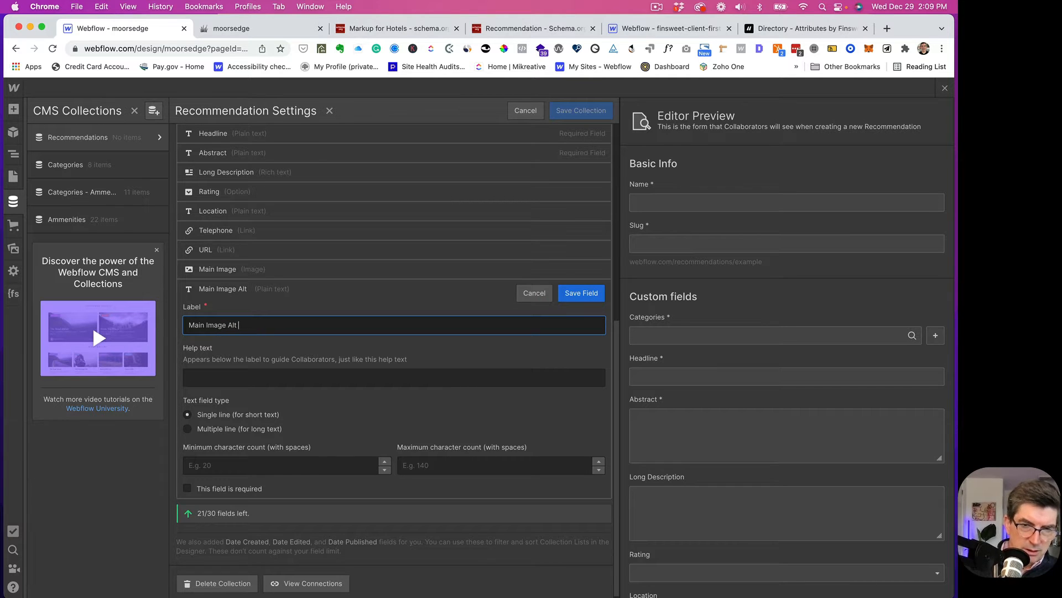
{"action": "type", "text": "Text"}
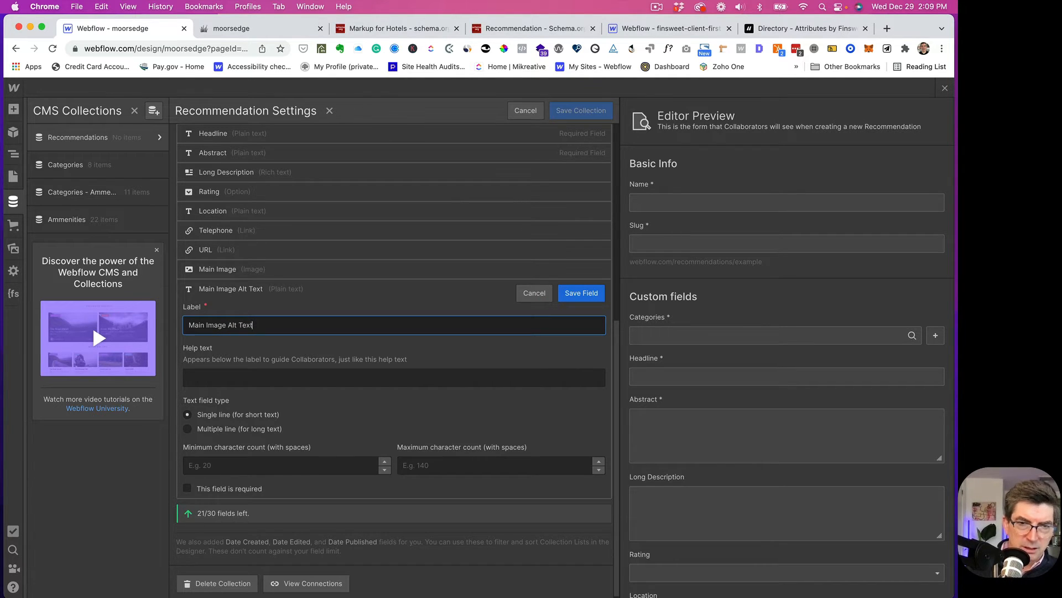
{"action": "left_click", "coordinate": [581, 293]}
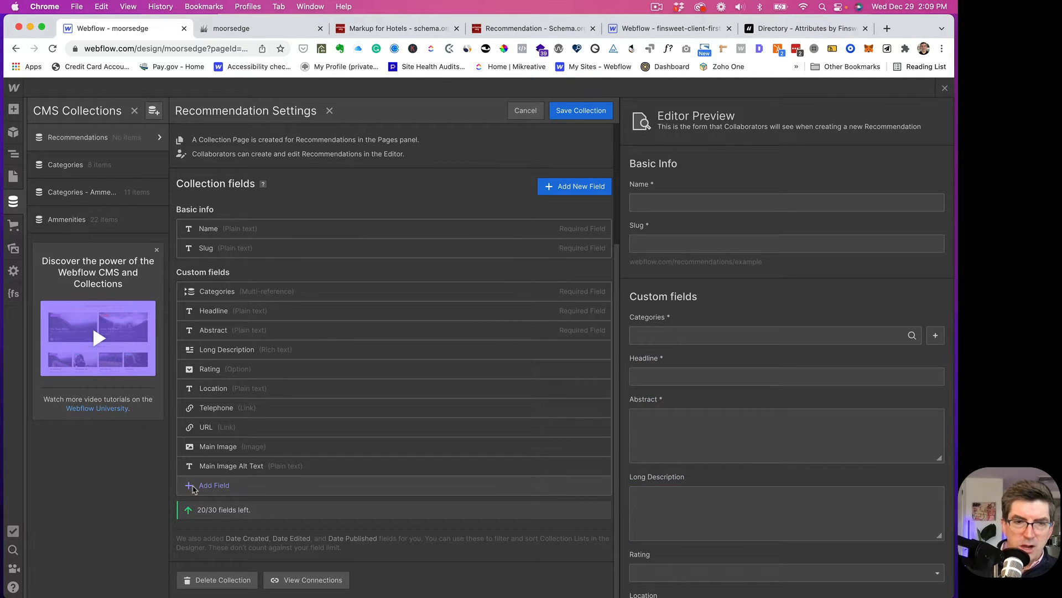
{"action": "left_click", "coordinate": [236, 485]}
{"action": "left_click", "coordinate": [391, 394]}
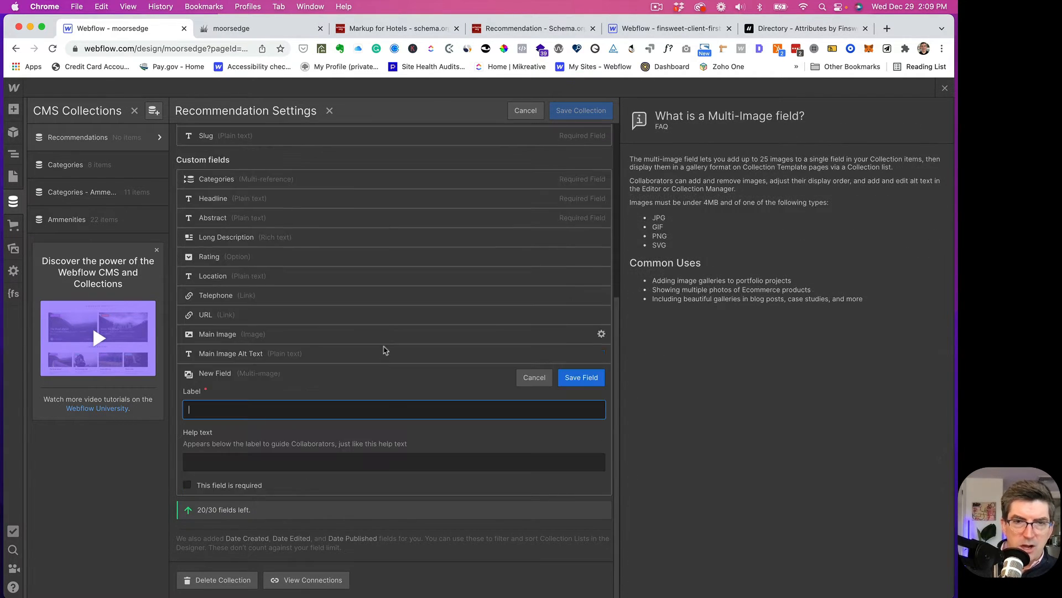
{"action": "type", "text": "G"}
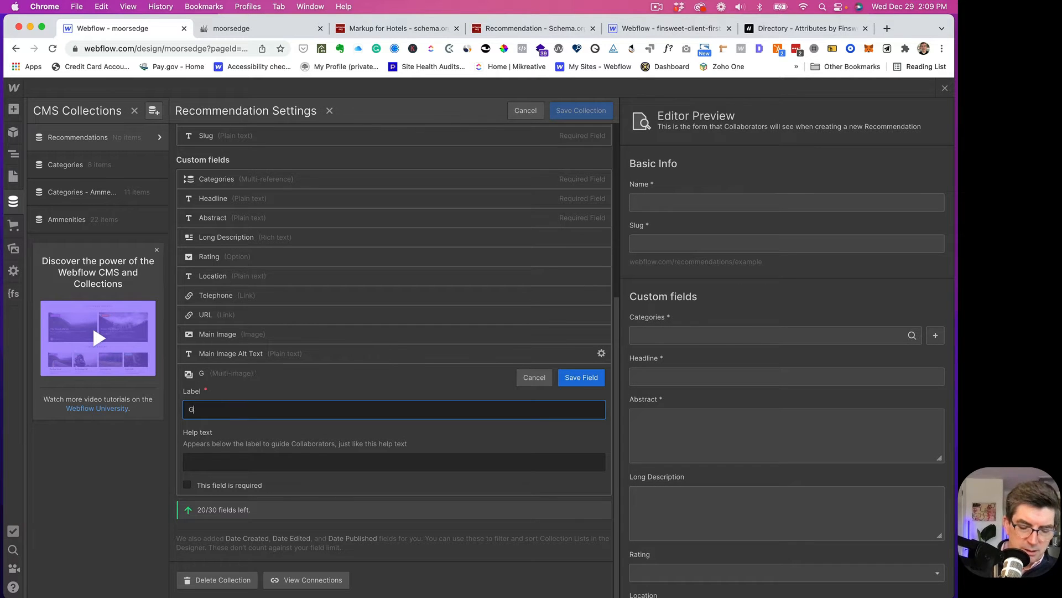
{"action": "type", "text": "allery"}
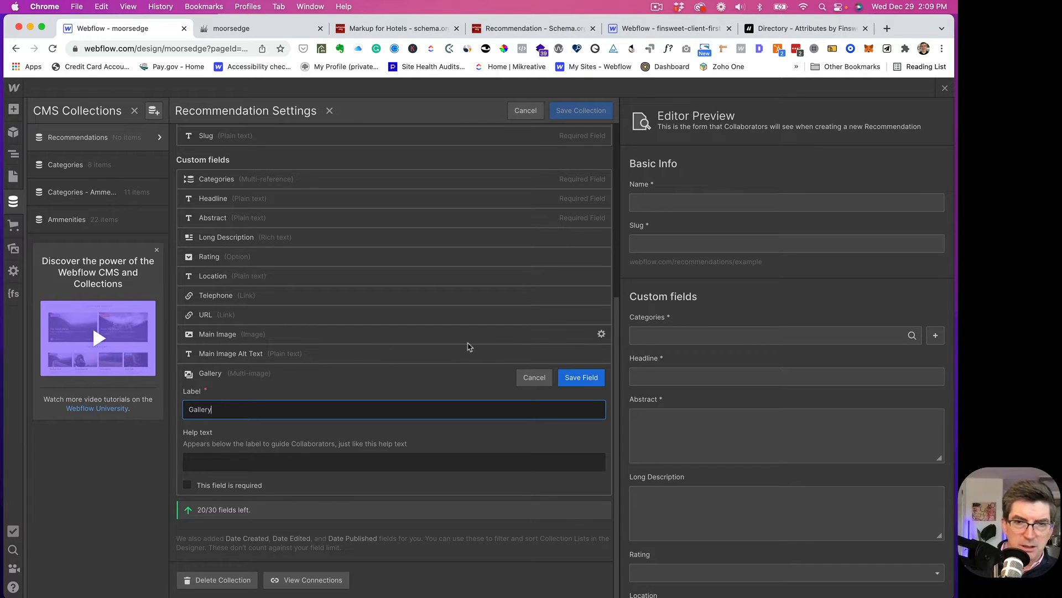
{"action": "left_click", "coordinate": [581, 377]}
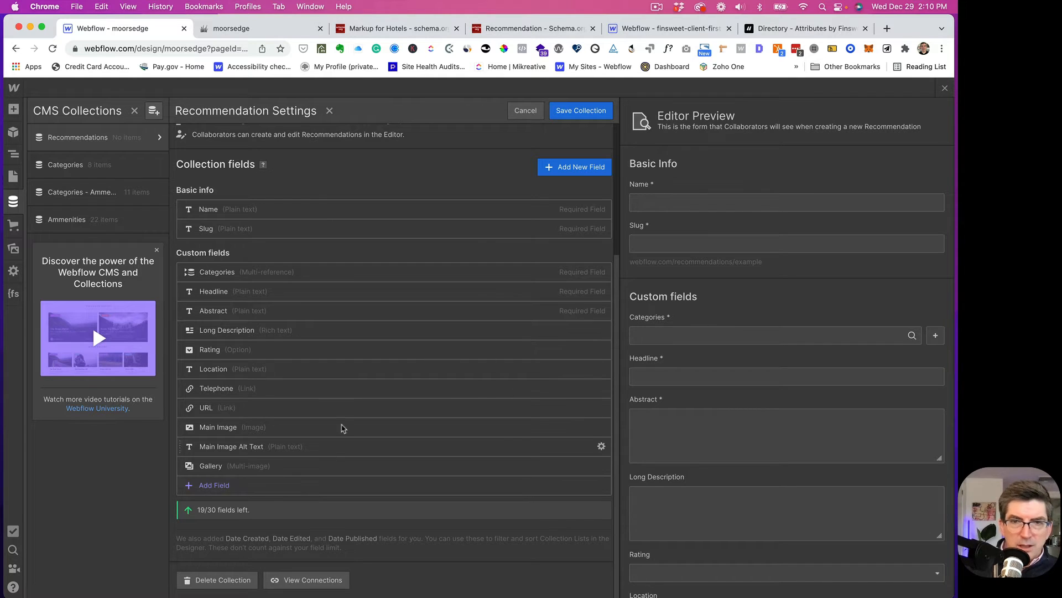
- Add a plain-text field Telephone text and move it between Location and Telephone
{"action": "left_click", "coordinate": [564, 170]}
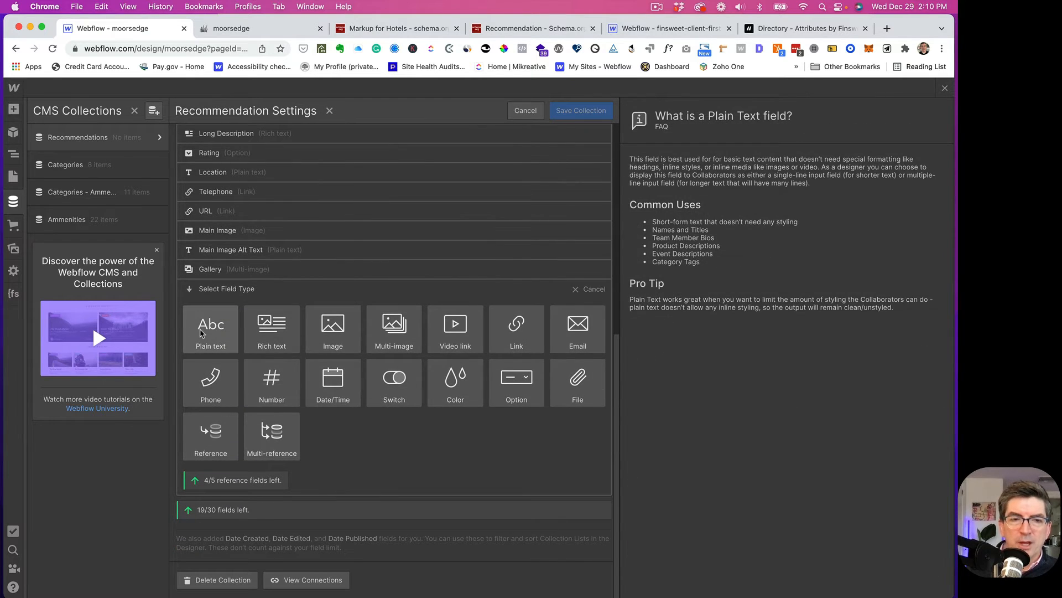
{"action": "left_click", "coordinate": [202, 333]}
{"action": "type", "text": "T"}
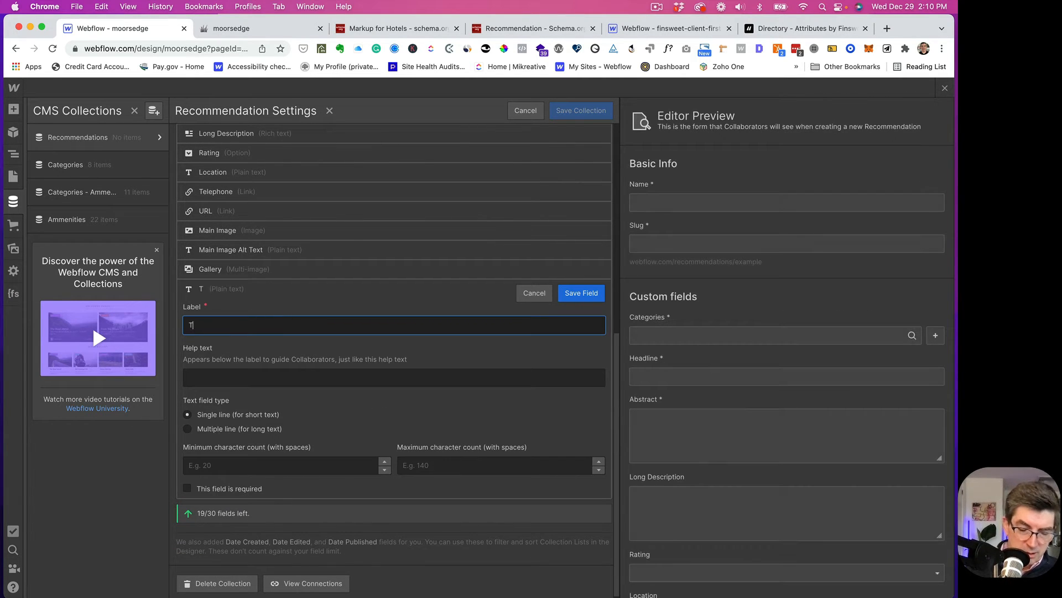
{"action": "type", "text": "elephone te"}
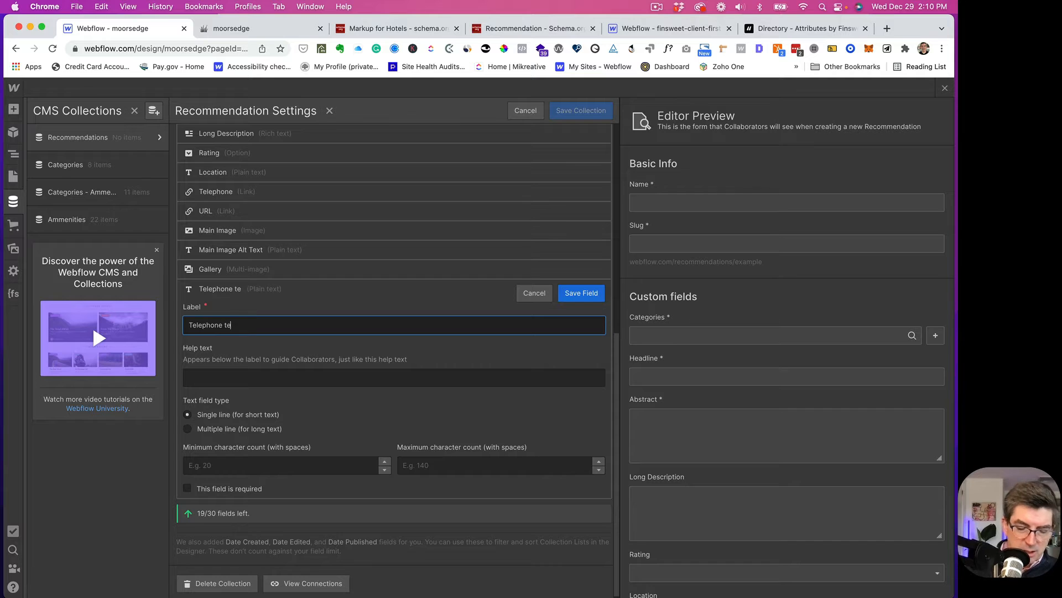
{"action": "type", "text": "xt"}
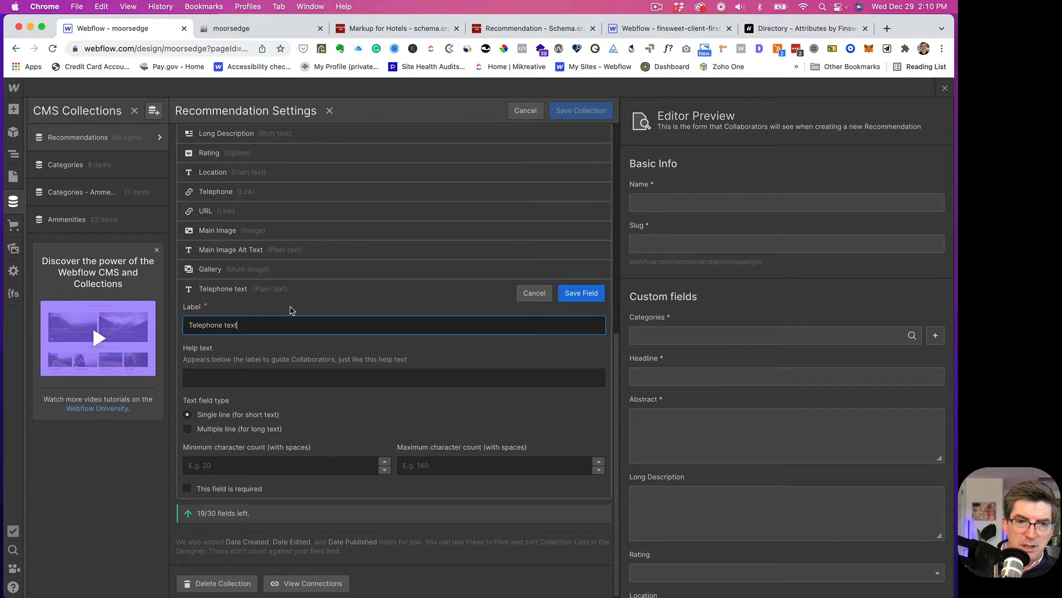
{"action": "left_click", "coordinate": [582, 295]}
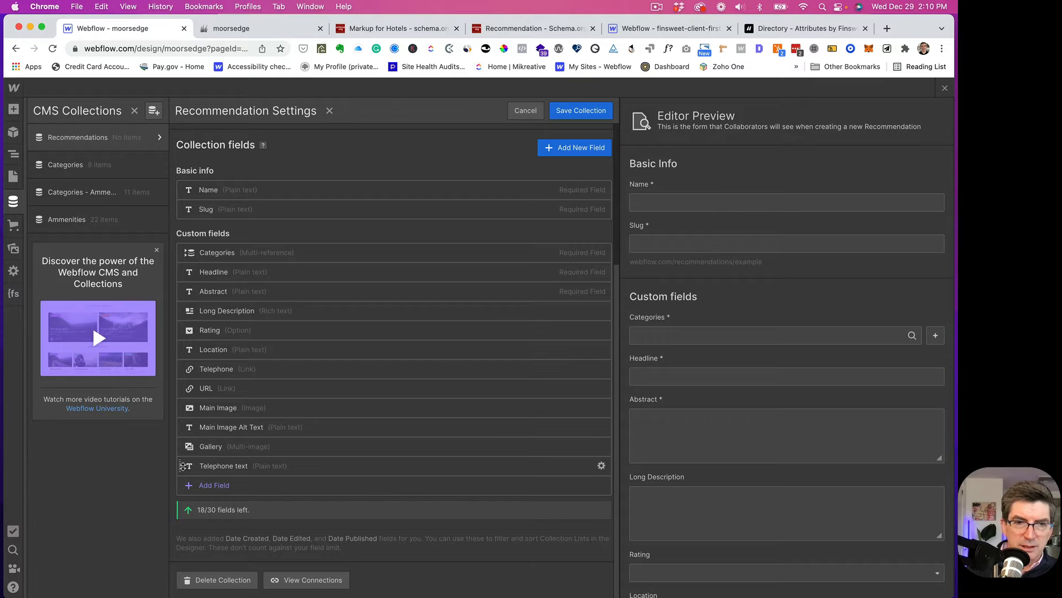
{"action": "left_click_drag", "start_coordinate": [182, 465], "coordinate": [187, 371]}
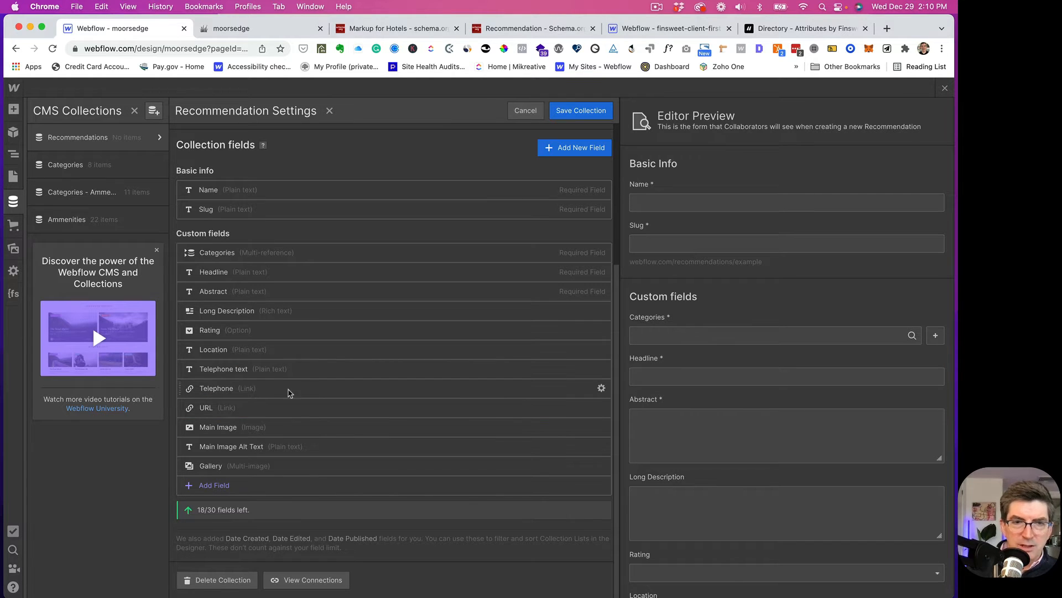
- Add a plain-text field labelled URL text and move it just above URL
{"action": "left_click", "coordinate": [550, 147]}
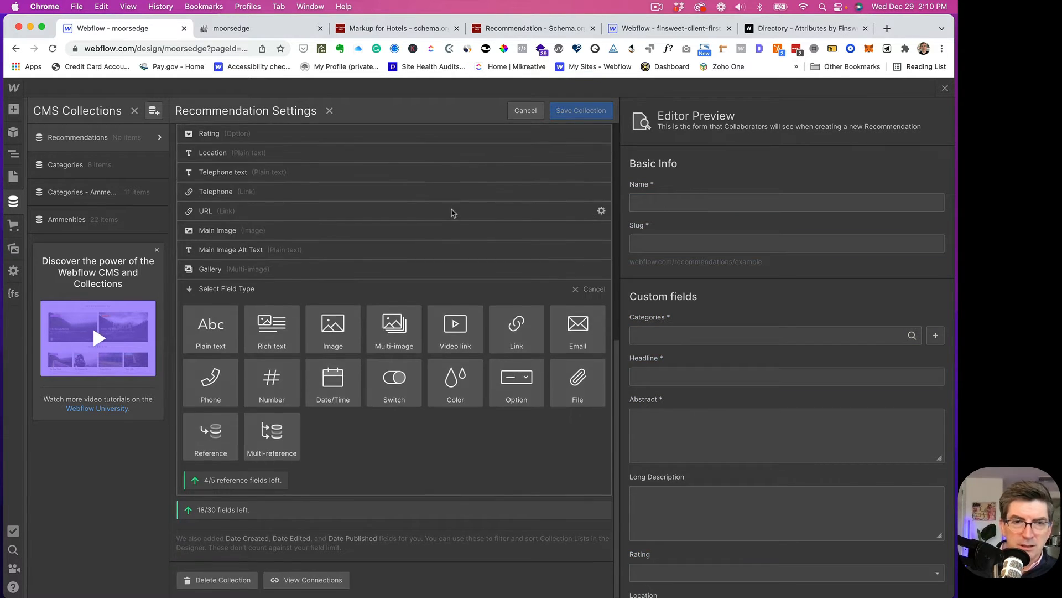
{"action": "left_click", "coordinate": [211, 328]}
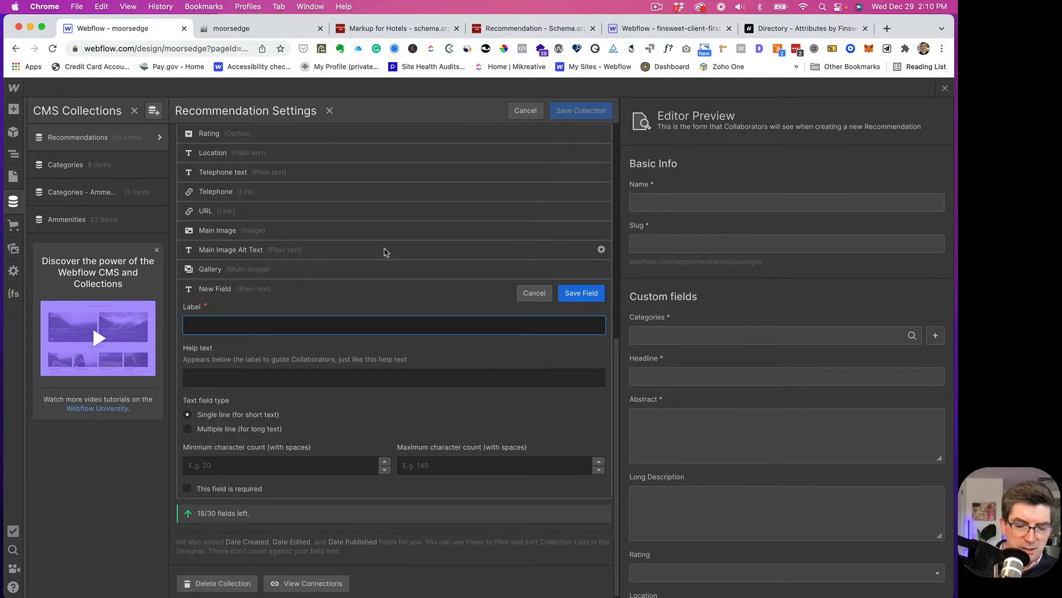
{"action": "type", "text": "Text"}
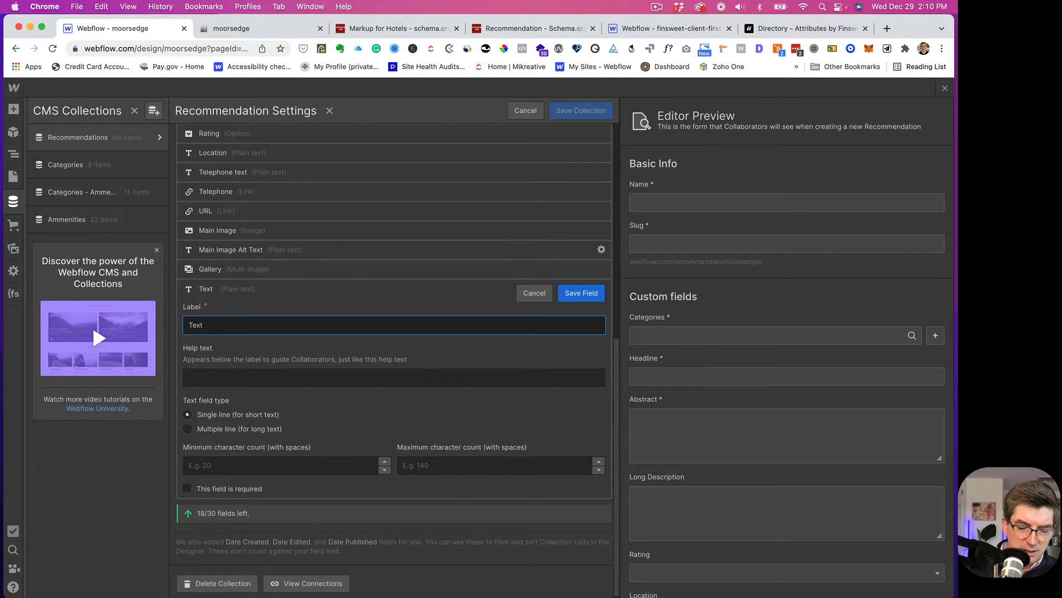
{"action": "type", "text": "URL"}
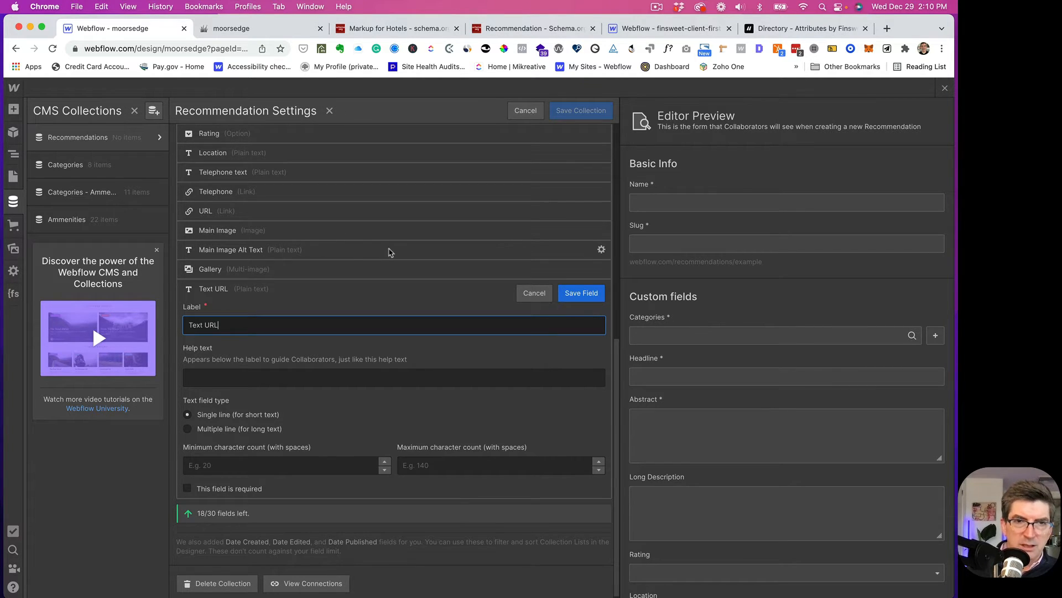
{"action": "scroll", "coordinate": [212, 334], "scroll_direction": "up", "scroll_amount": 1}
{"action": "scroll", "coordinate": [218, 334], "scroll_direction": "up", "scroll_amount": 1}
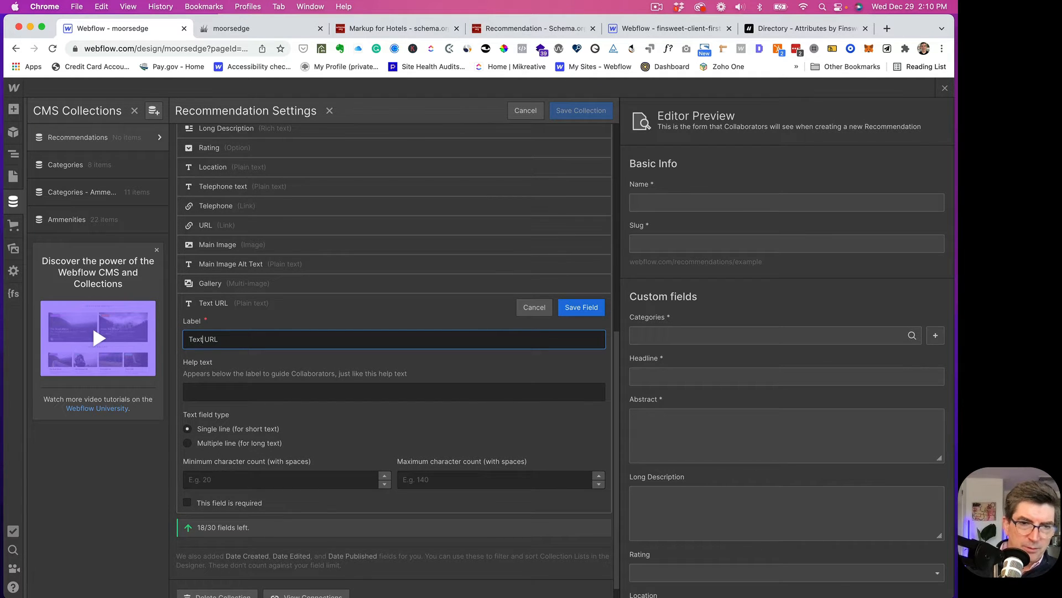
{"action": "key", "text": "BackSpace"}
{"action": "key", "text": "BackSpace"}
{"action": "key", "text": "BackSpace"}
{"action": "key", "text": "BackSpace"}
{"action": "key", "text": "BackSpace"}
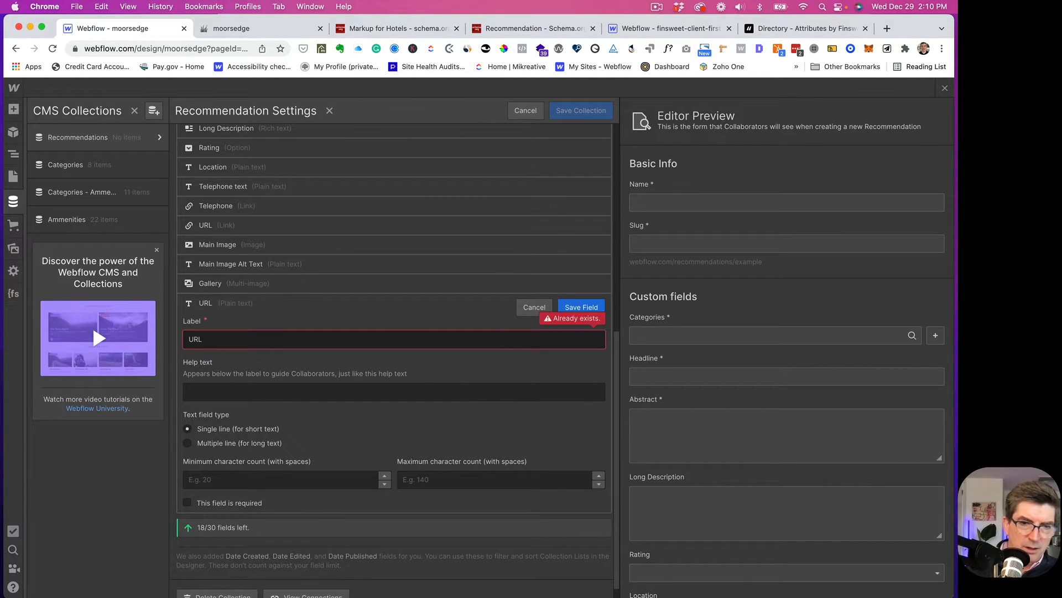
{"action": "type", "text": "tes"}
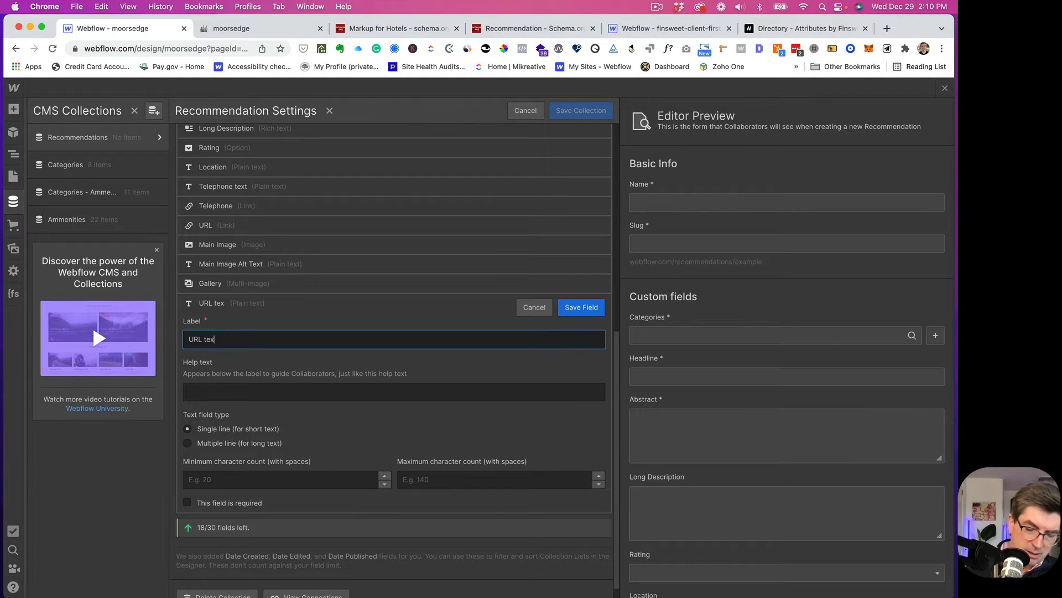
{"action": "type", "text": "t"}
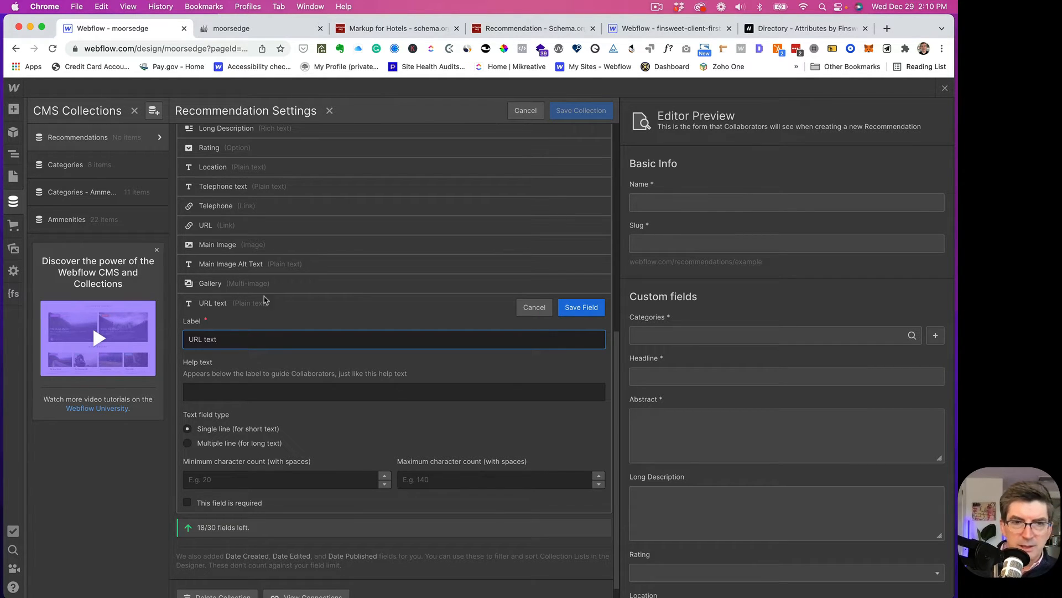
{"action": "left_click", "coordinate": [581, 308]}
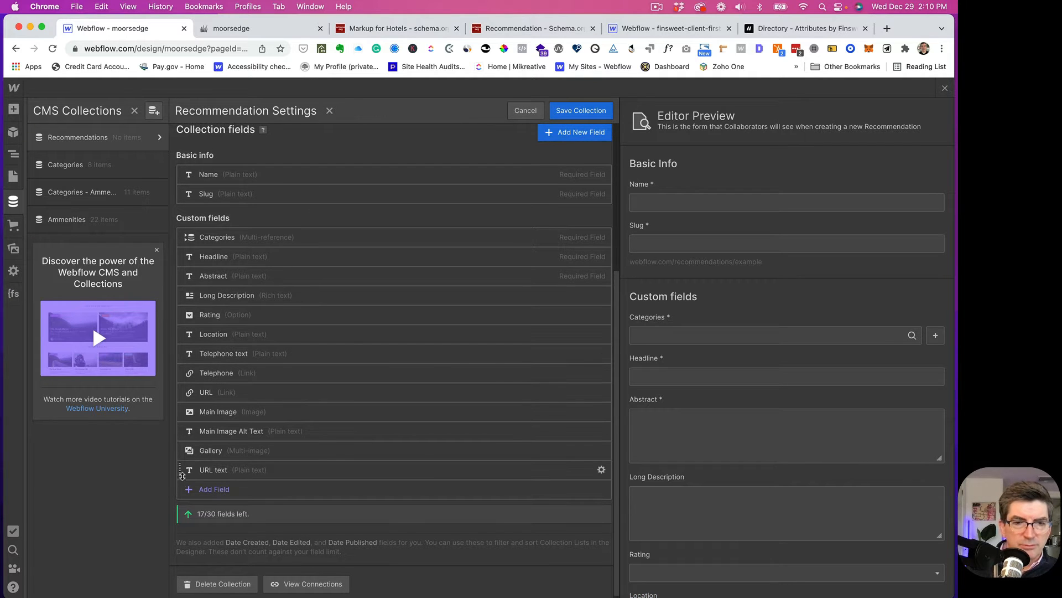
{"action": "left_click_drag", "start_coordinate": [182, 469], "coordinate": [182, 399]}
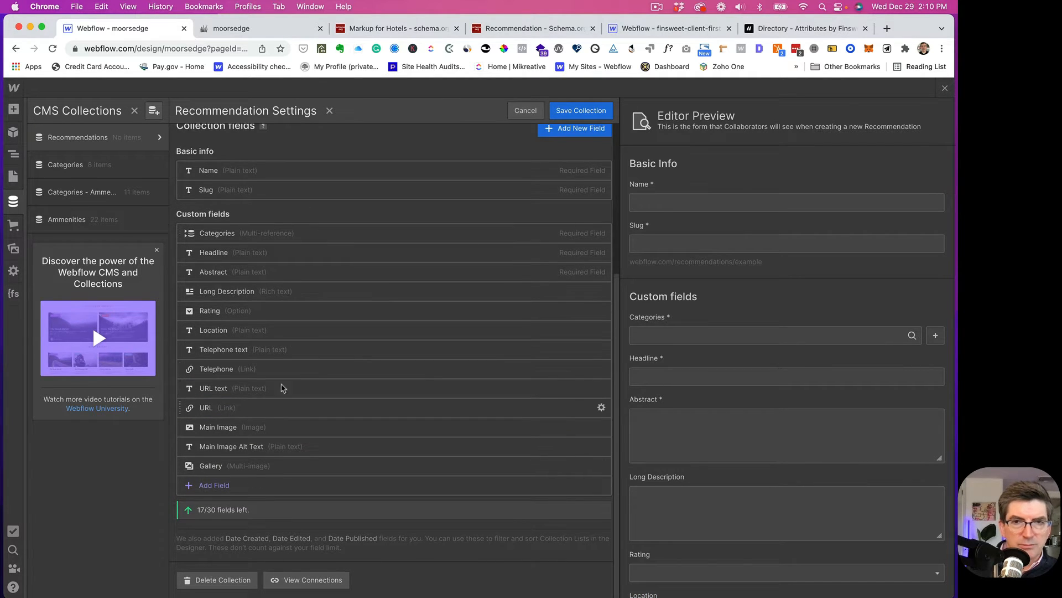
- Save the collection and create a Recommendation named Jimmy'd Hideaway tagged Food and Drinks
{"action": "left_click", "coordinate": [590, 112]}
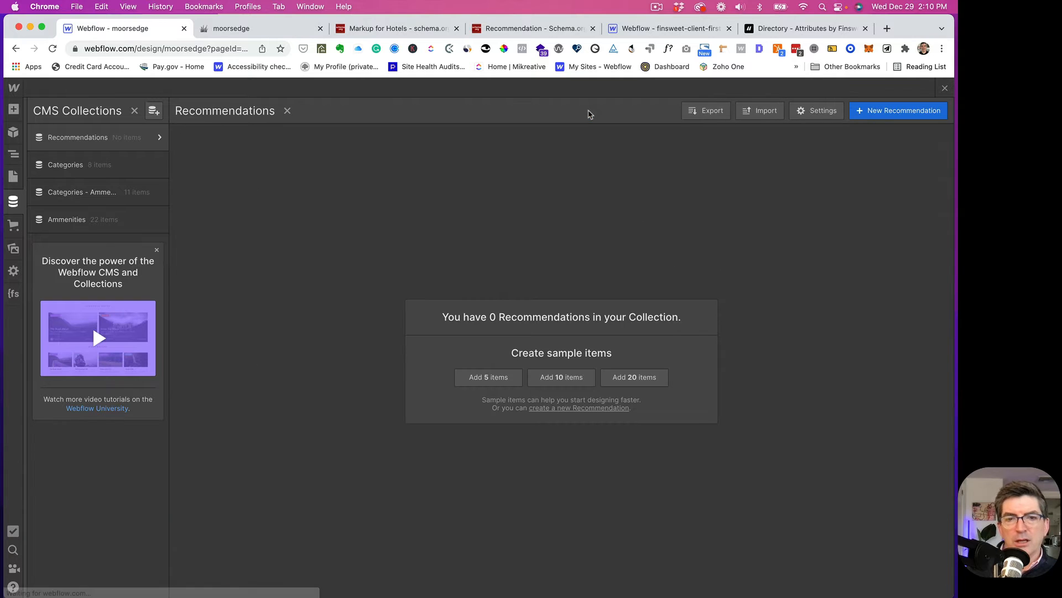
{"action": "left_click", "coordinate": [881, 114]}
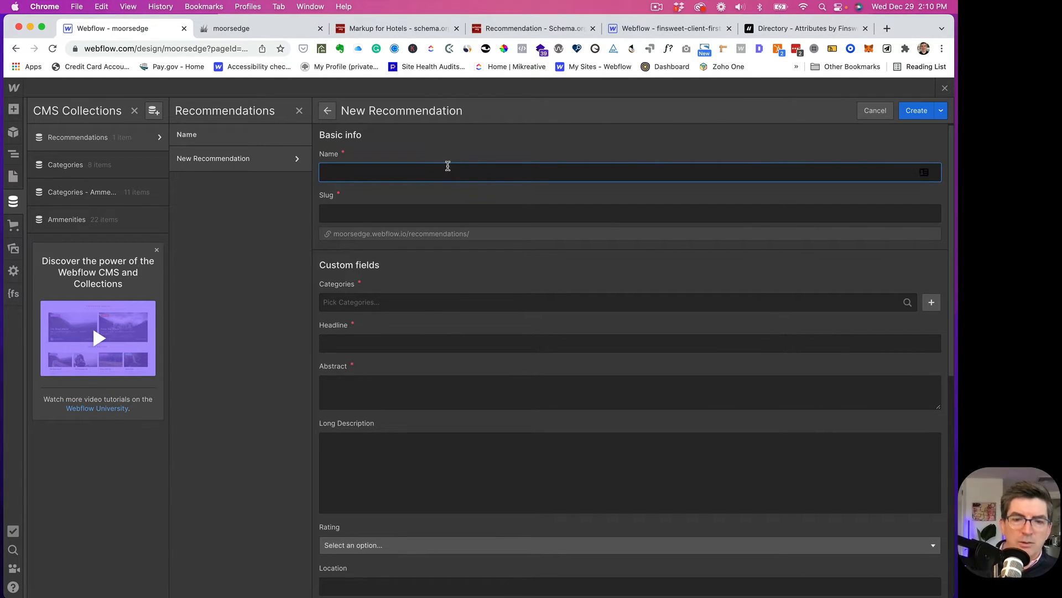
{"action": "type", "text": "Jimmy"}
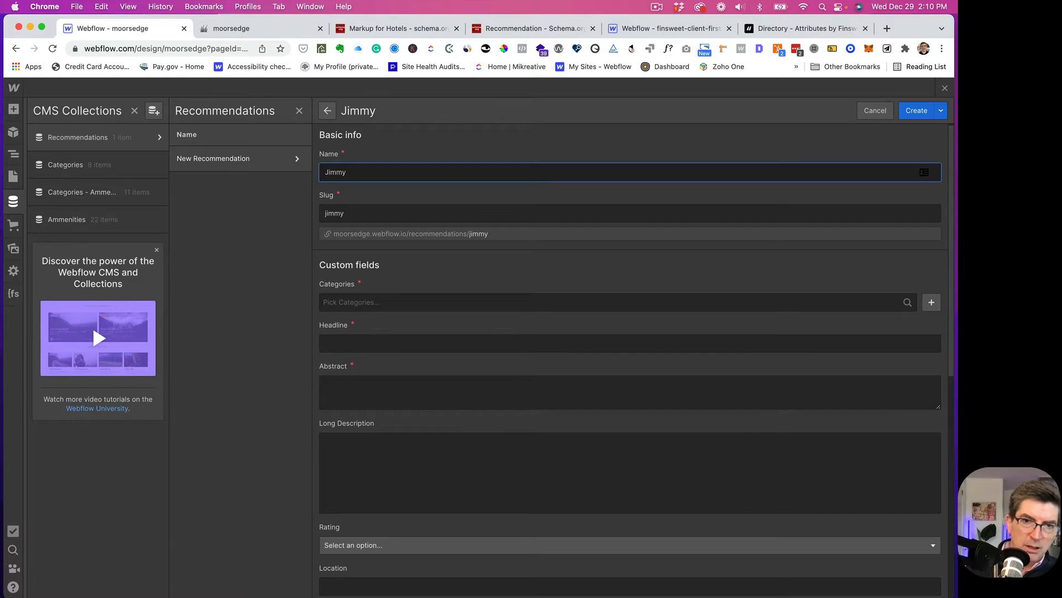
{"action": "type", "text": "'d Hi"}
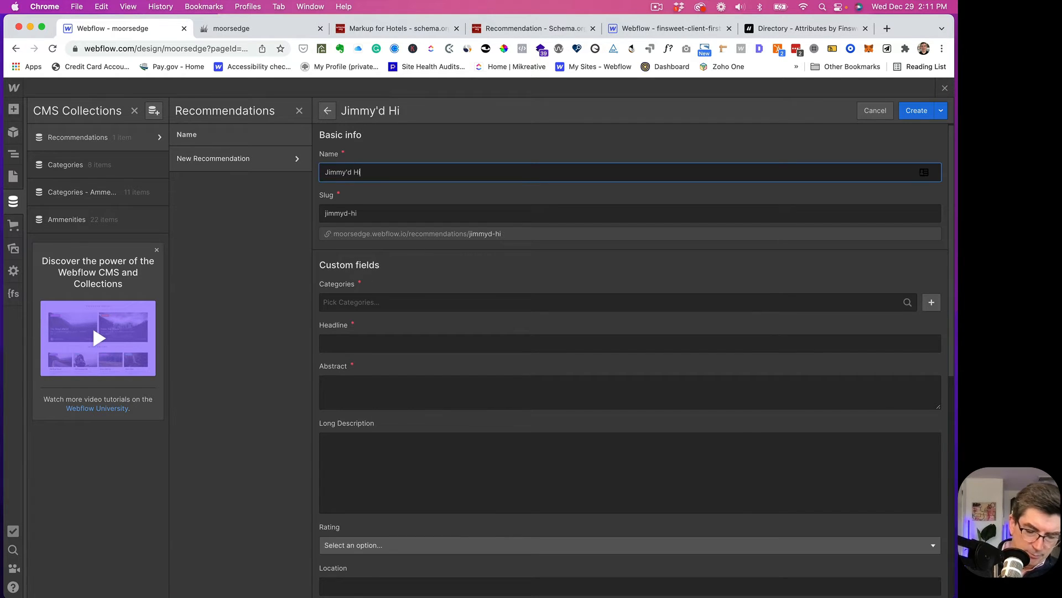
{"action": "type", "text": "deaway"}
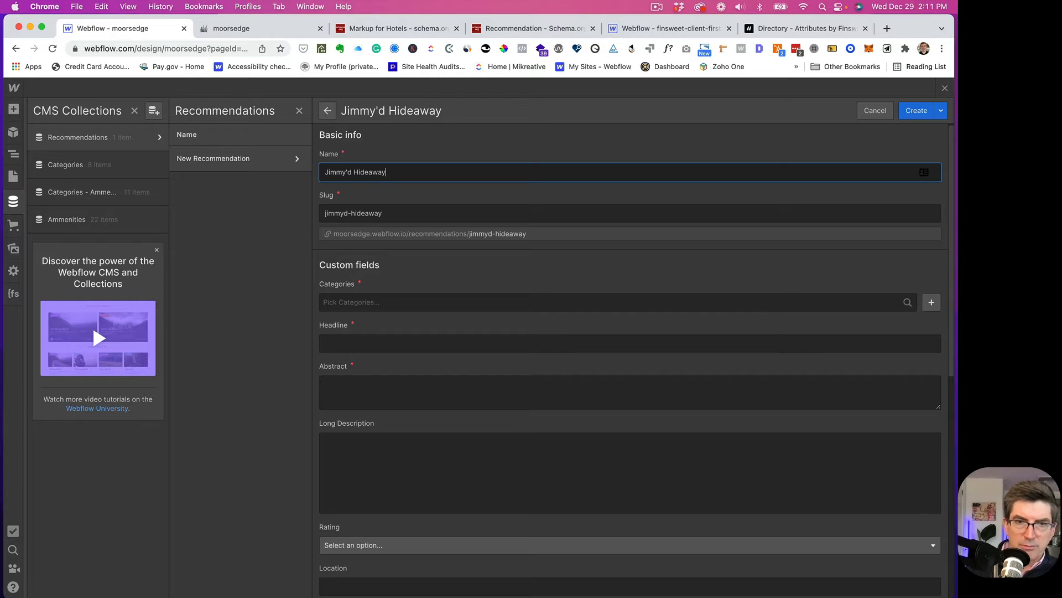
{"action": "key", "text": "Tab"}
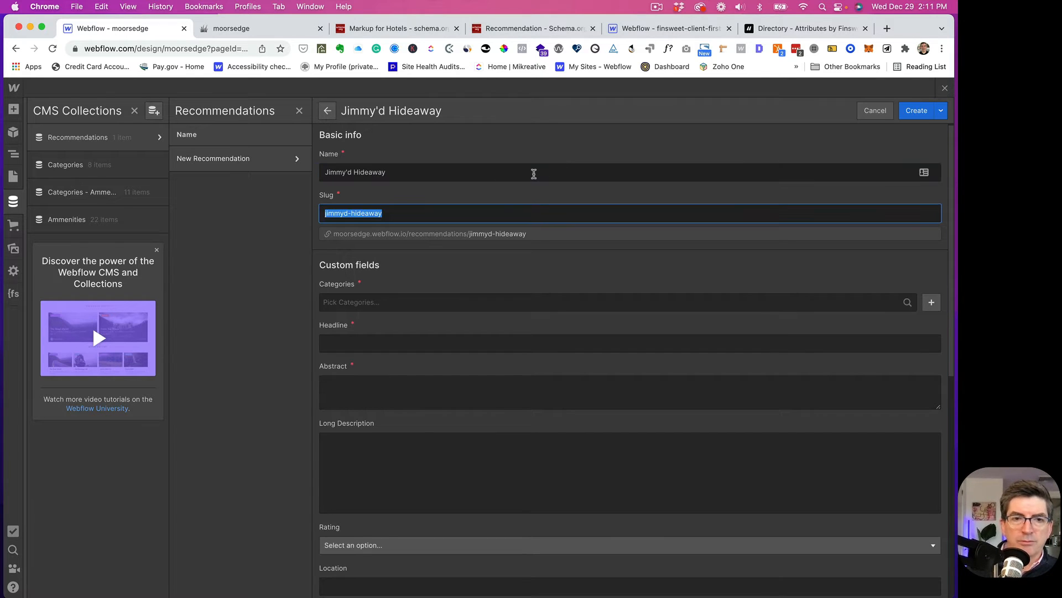
{"action": "key", "text": "Tab"}
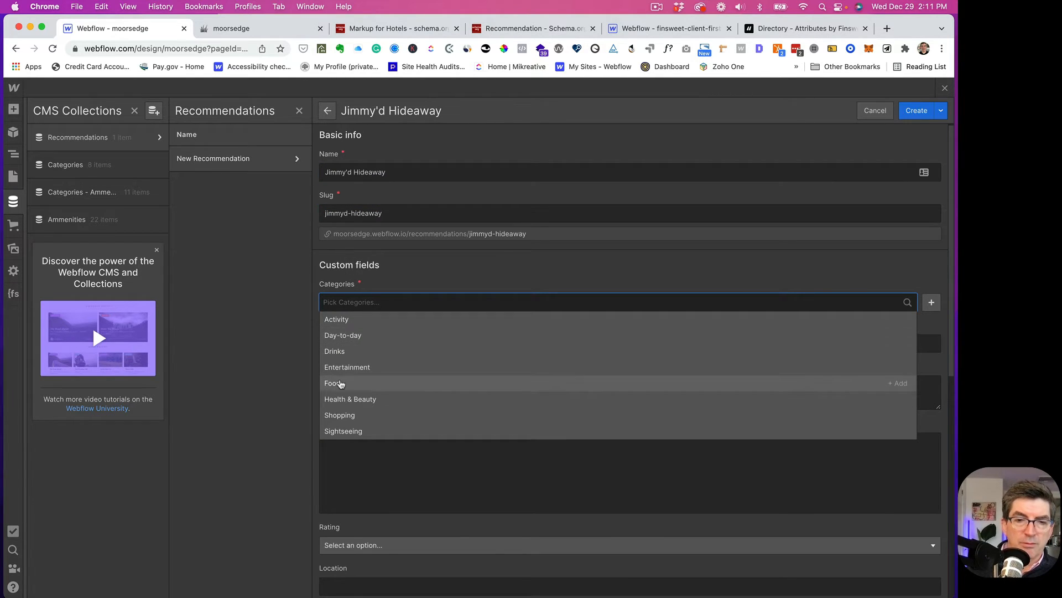
{"action": "left_click", "coordinate": [363, 383]}
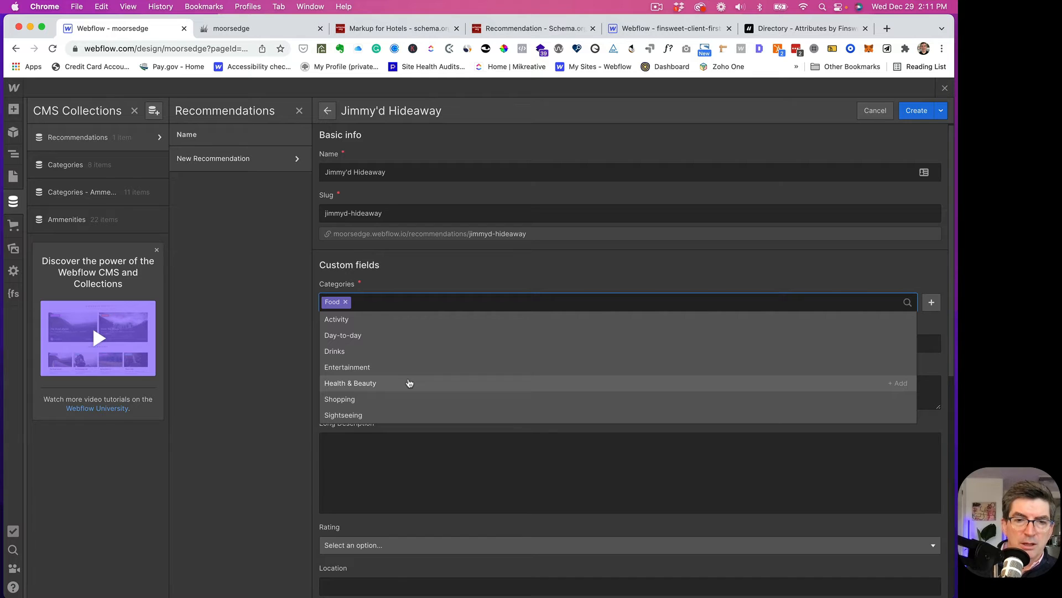
{"action": "left_click", "coordinate": [335, 354]}
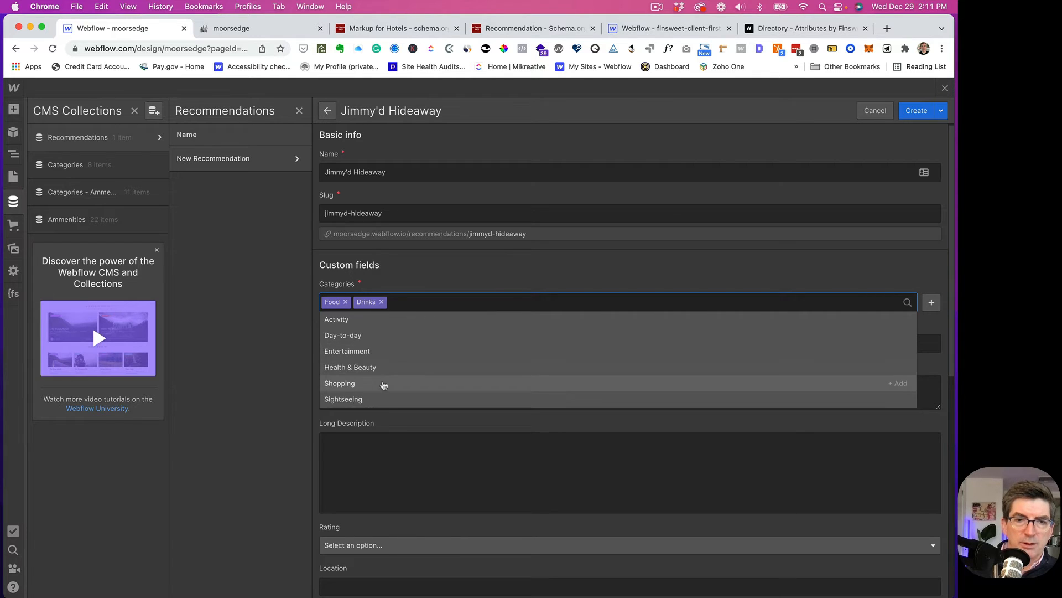
{"action": "left_click", "coordinate": [391, 421]}
- Paste the headline sentence into the Headline field
{"action": "left_click", "coordinate": [361, 344]}
{"action": "scroll", "coordinate": [602, 218], "scroll_direction": "down", "scroll_amount": 1}
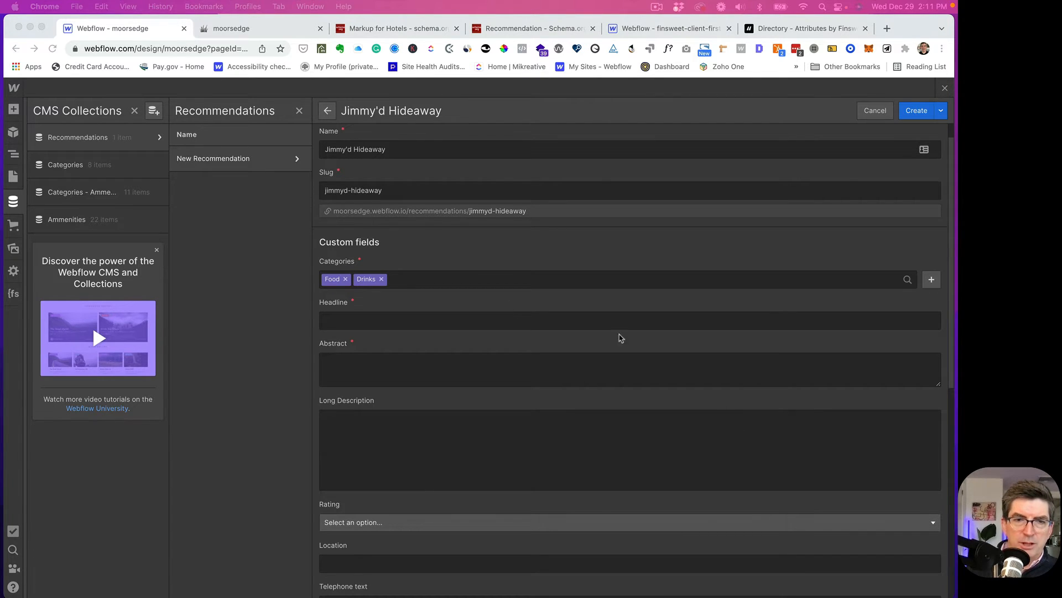
{"action": "left_click", "coordinate": [328, 322]}
{"action": "type", "text": "American cooking with European touches."}
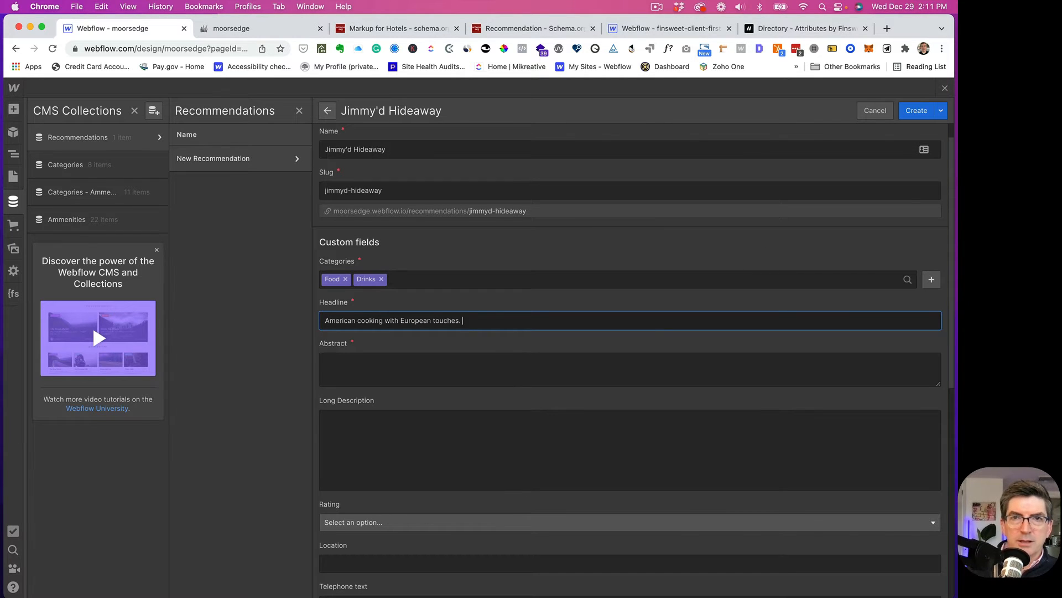
{"action": "key", "text": "super+Tab"}
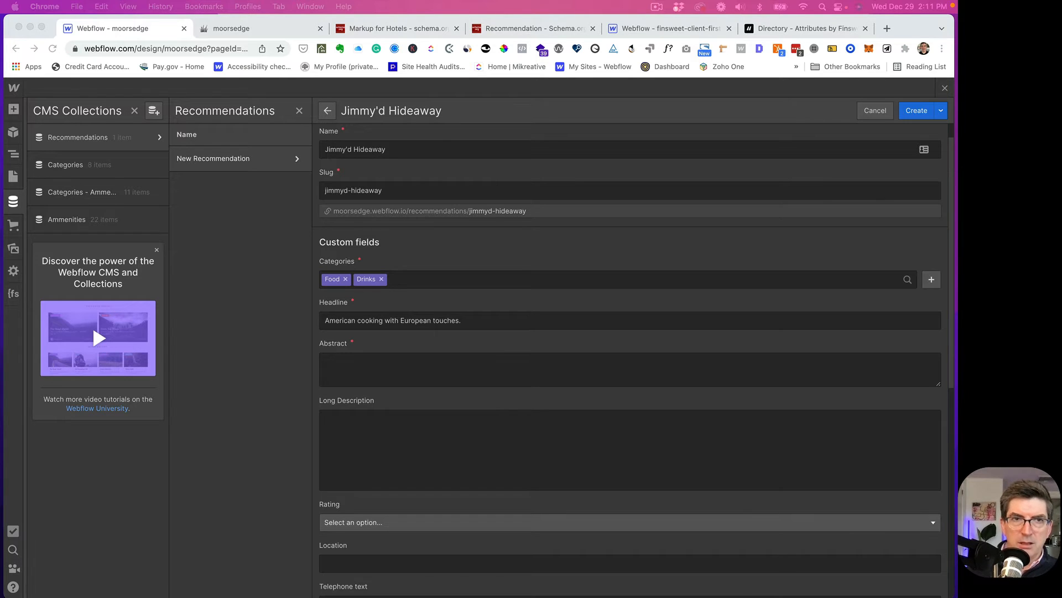
{"action": "key", "text": "super+Tab"}
- Paste the Long Description, unbold 'In Sicily', and use its first two sentences as Abstract
{"action": "left_click", "coordinate": [351, 366]}
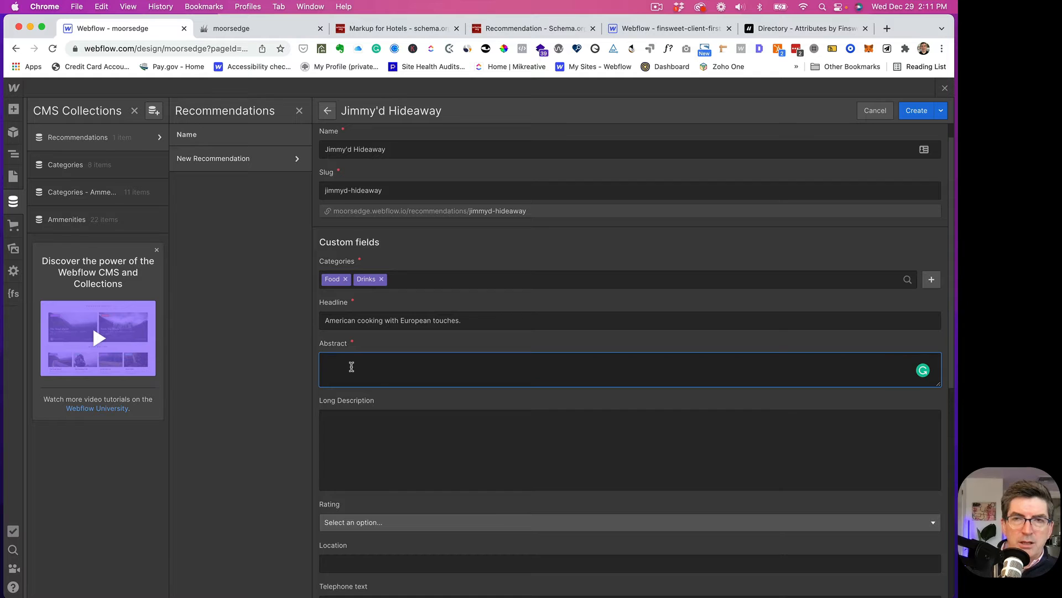
{"action": "left_click", "coordinate": [344, 422]}
{"action": "type", "text": "Godfather ipsum dolor sit amet. In Sicily, women are more dangerous than shotguns. Why did you go to the police? Why didn't you come to me first? Mr Corleone is Johnny Fontane's godfather."}
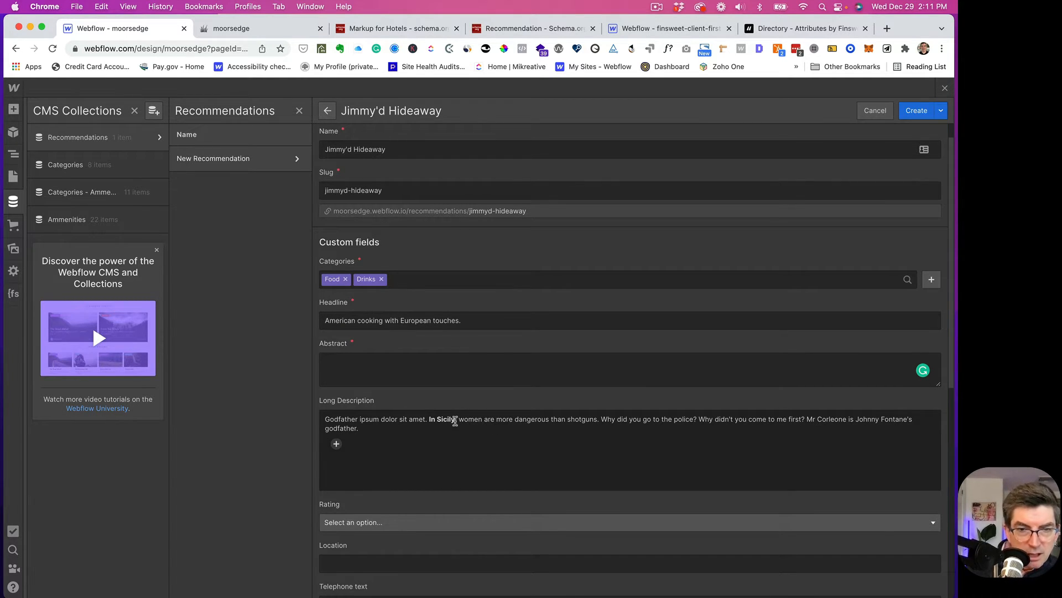
{"action": "left_click_drag", "start_coordinate": [455, 421], "coordinate": [429, 420]}
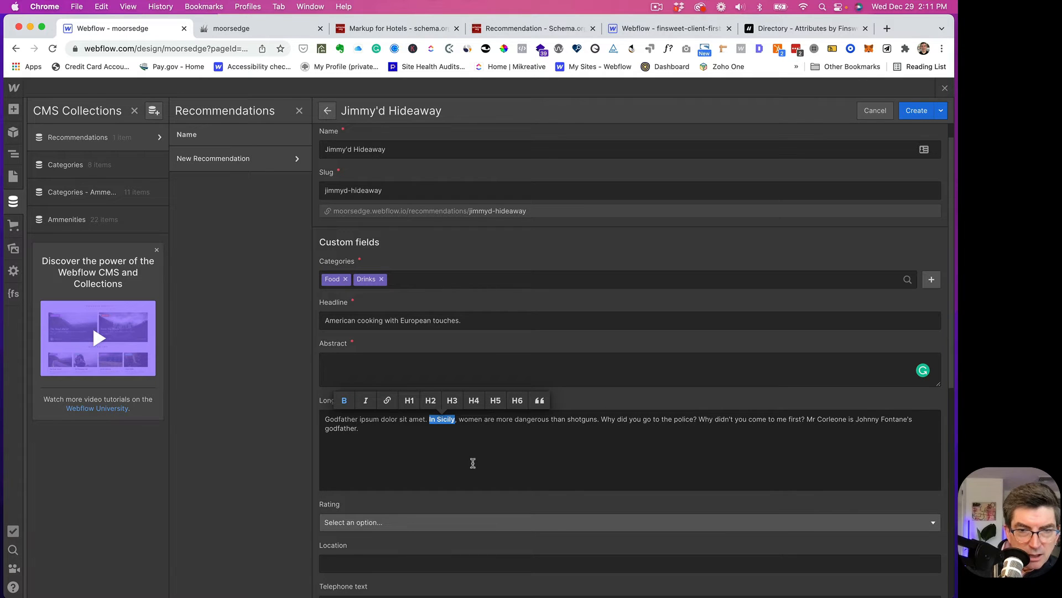
{"action": "left_click", "coordinate": [345, 400]}
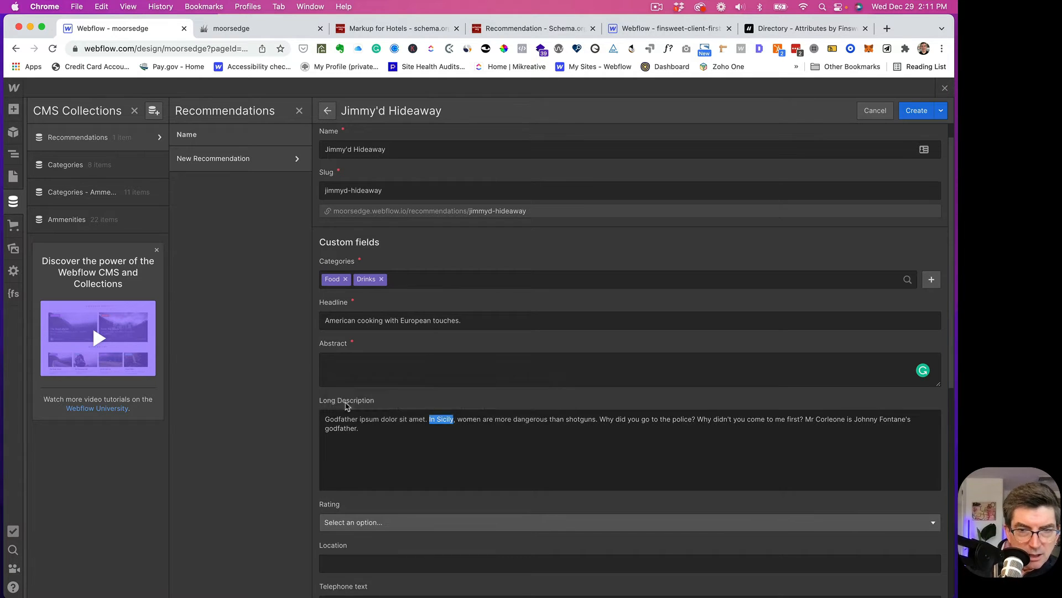
{"action": "left_click", "coordinate": [477, 427]}
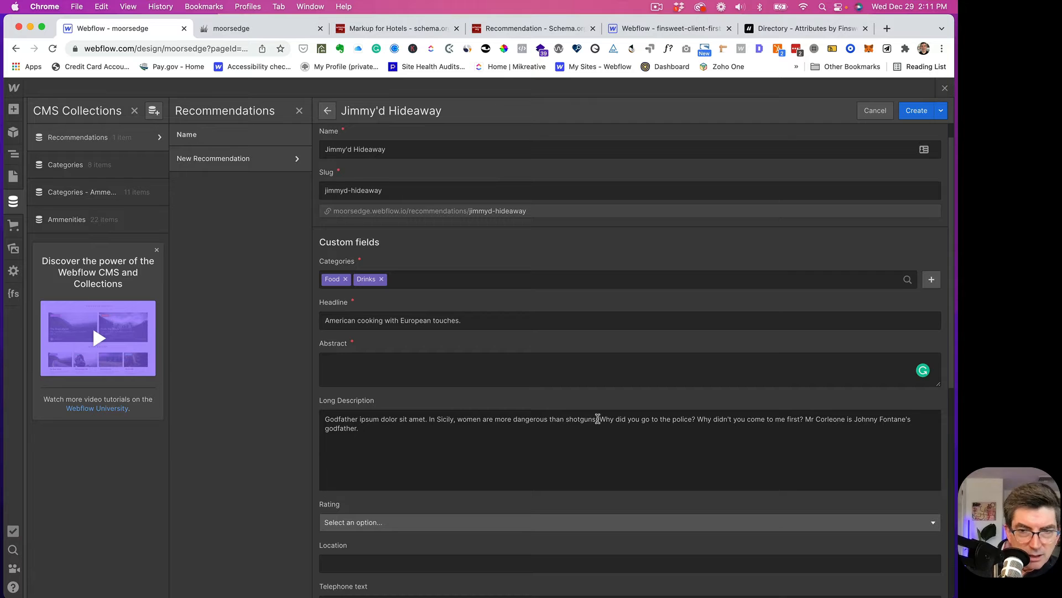
{"action": "left_click_drag", "start_coordinate": [598, 419], "coordinate": [316, 421]}
{"action": "key", "text": "super+c"}
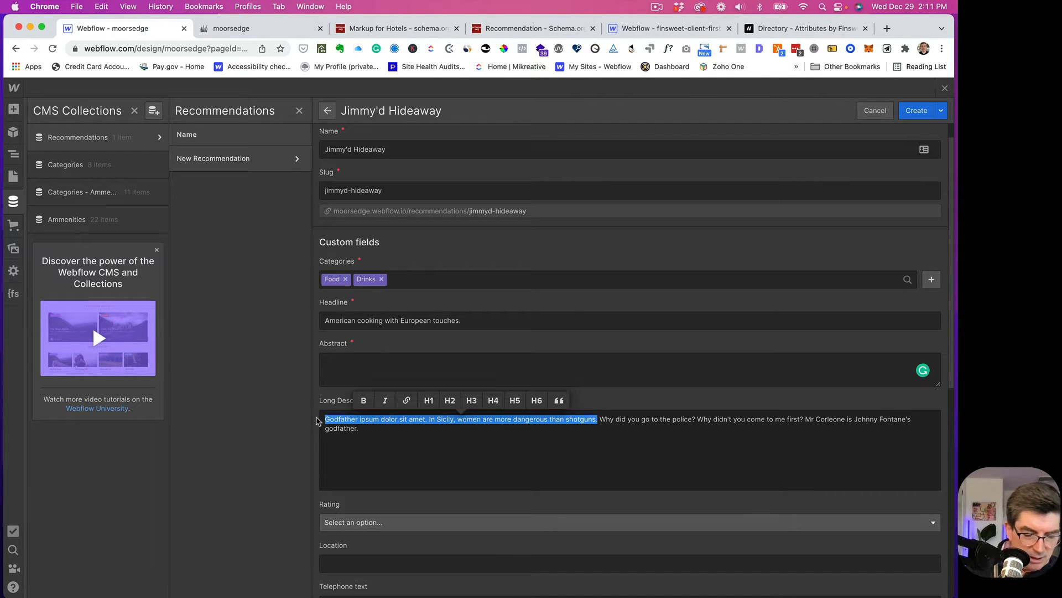
{"action": "left_click", "coordinate": [326, 360]}
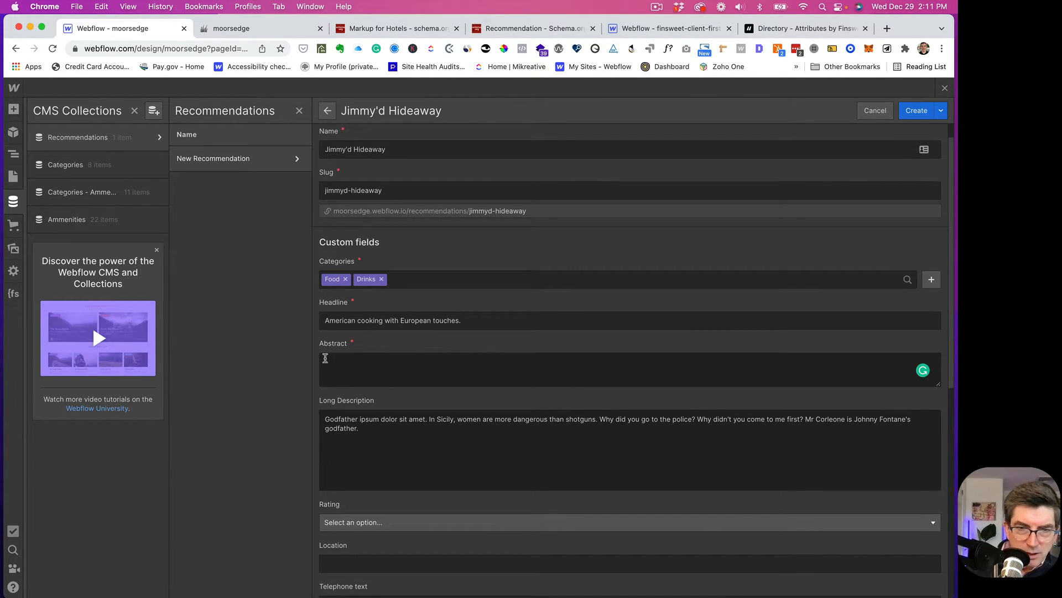
{"action": "key", "text": "super+v"}
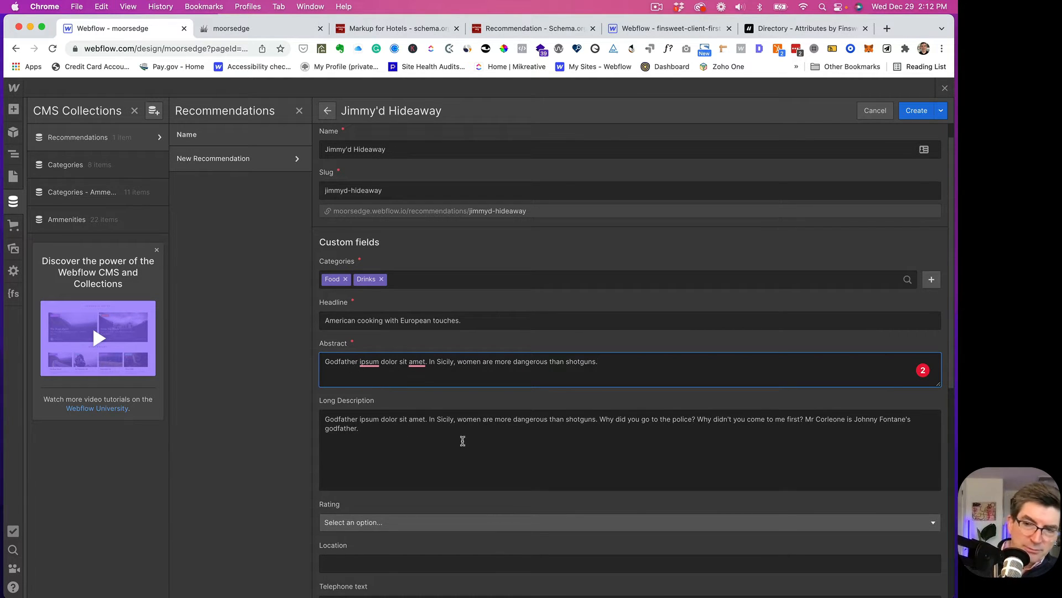
{"action": "scroll", "coordinate": [470, 441], "scroll_direction": "down", "scroll_amount": 5}
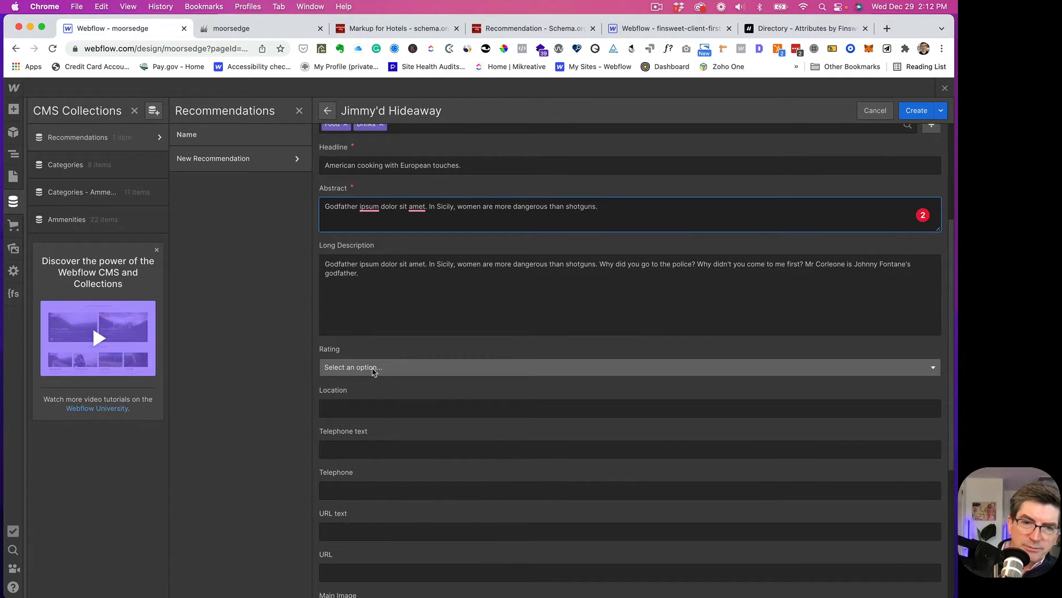
- Set the rating to Highly Recommended and paste the street address into Location
{"action": "left_click", "coordinate": [374, 372]}
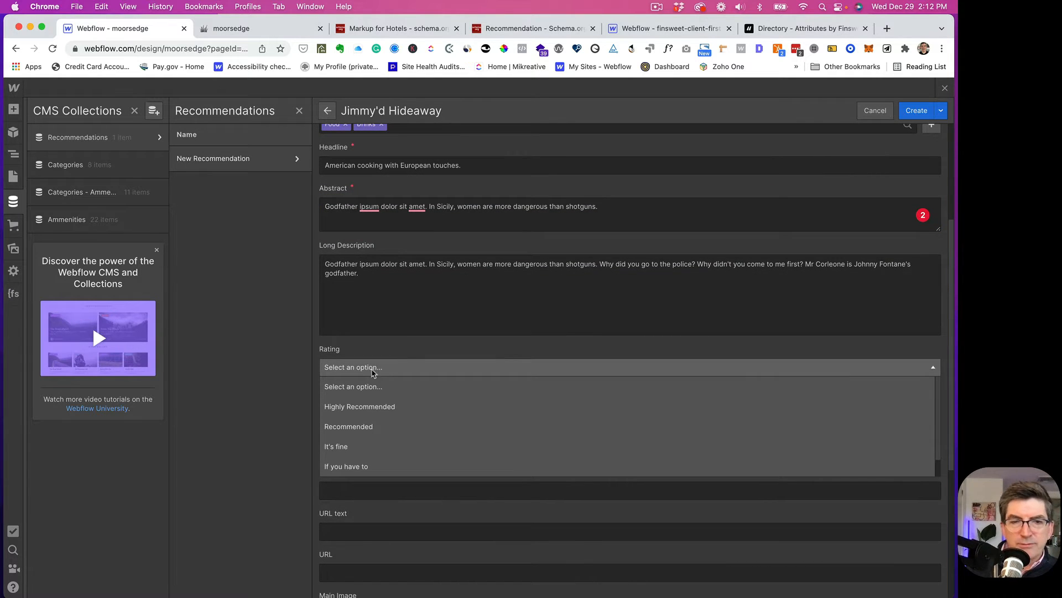
{"action": "left_click", "coordinate": [357, 406]}
{"action": "scroll", "coordinate": [420, 427], "scroll_direction": "down", "scroll_amount": 1}
{"action": "scroll", "coordinate": [420, 426], "scroll_direction": "down", "scroll_amount": 2}
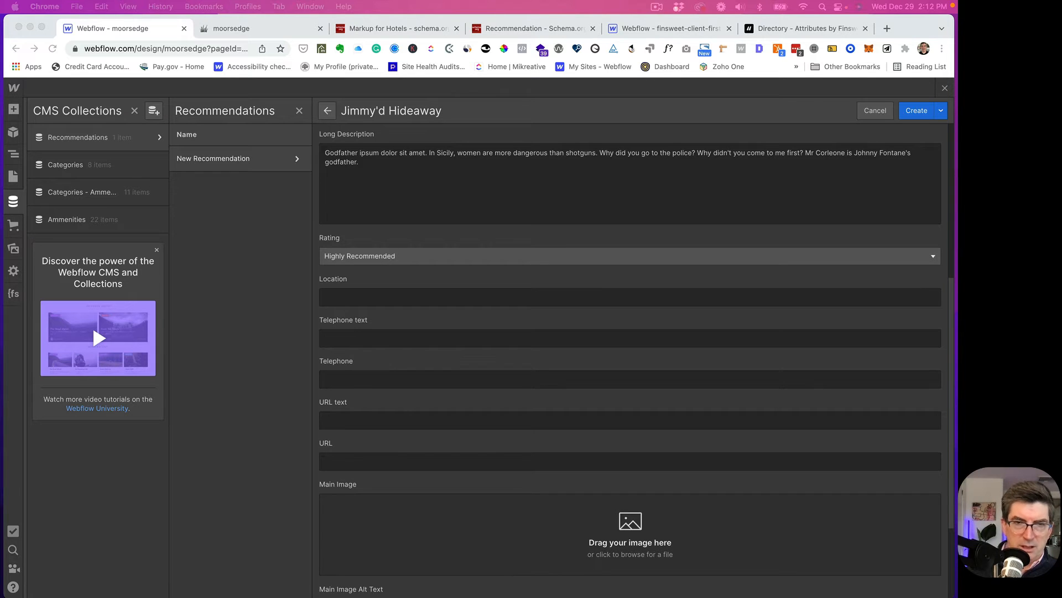
{"action": "left_click", "coordinate": [336, 296]}
{"action": "type", "text": "179 Commercial Street, Provincetown, MA 02657"}
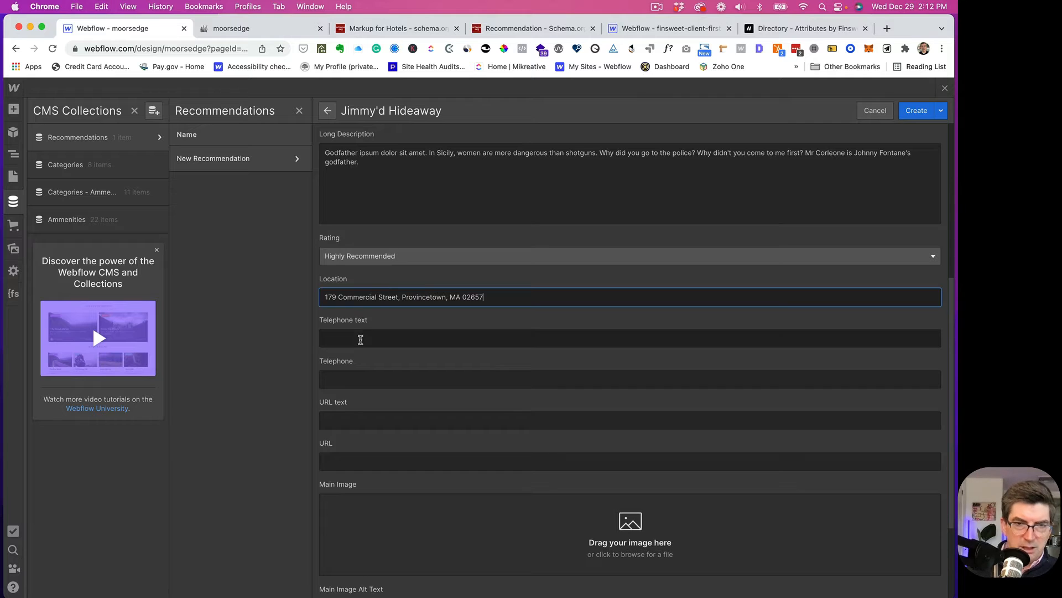
- Enter the restaurant's phone number as Telephone text and paste the same number into Telephone
{"action": "left_click", "coordinate": [354, 338]}
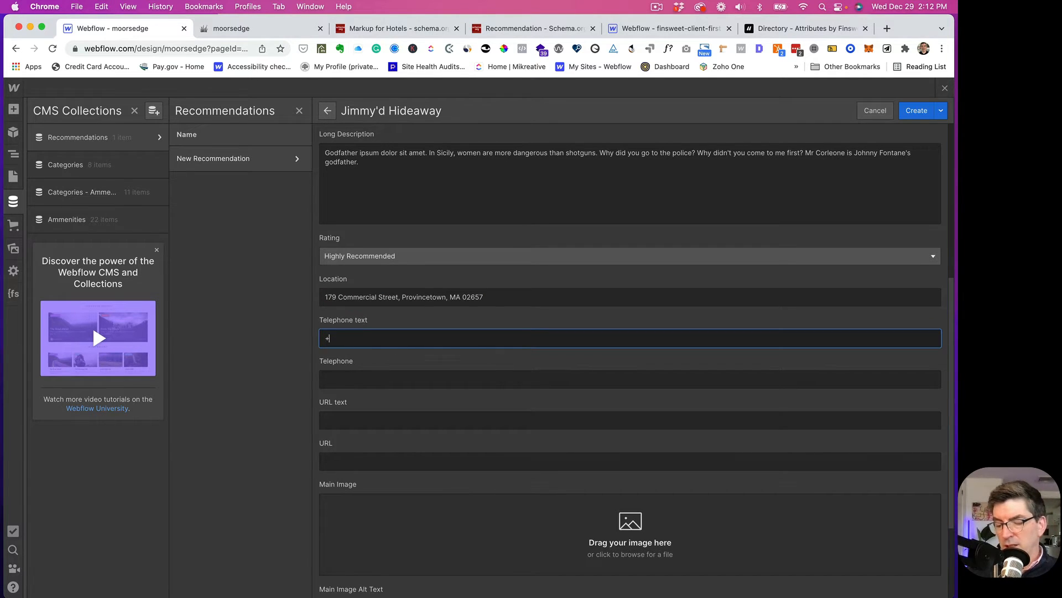
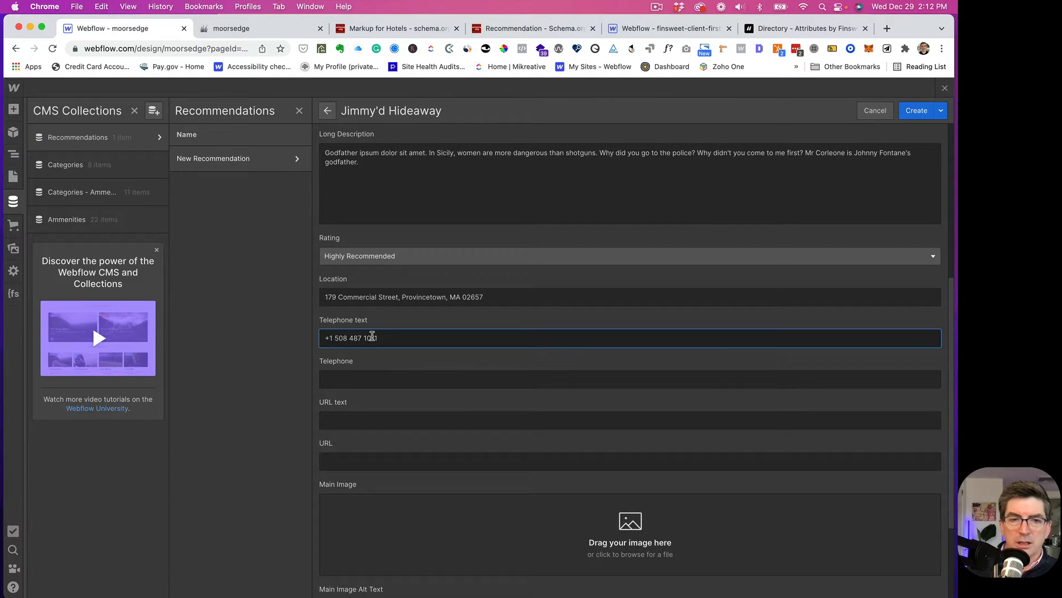
{"action": "left_click_drag", "start_coordinate": [386, 336], "coordinate": [303, 336]}
{"action": "key", "text": "super+c"}
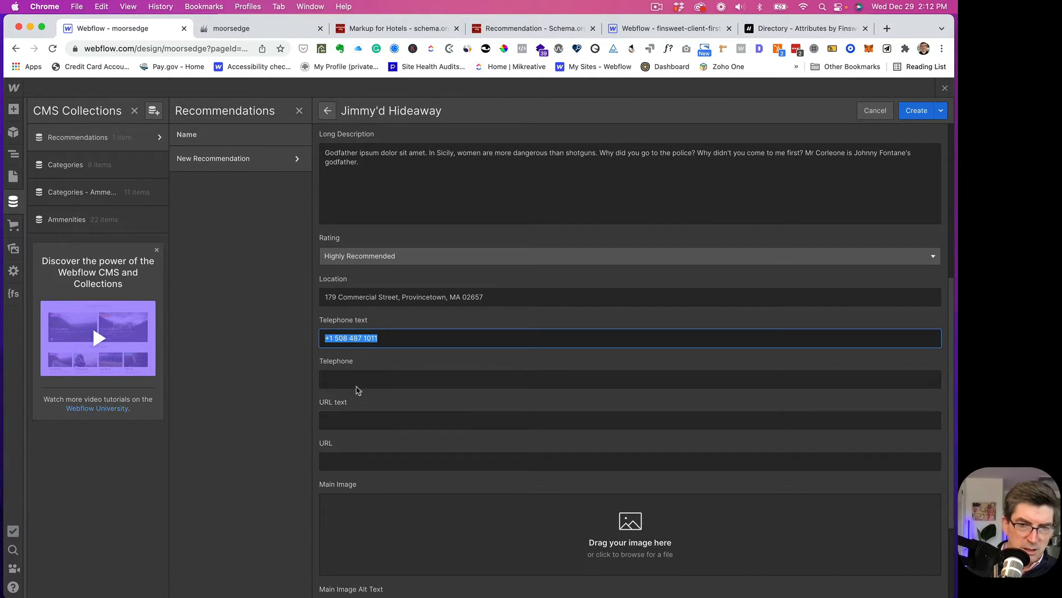
{"action": "left_click", "coordinate": [339, 378]}
{"action": "key", "text": "super+v"}
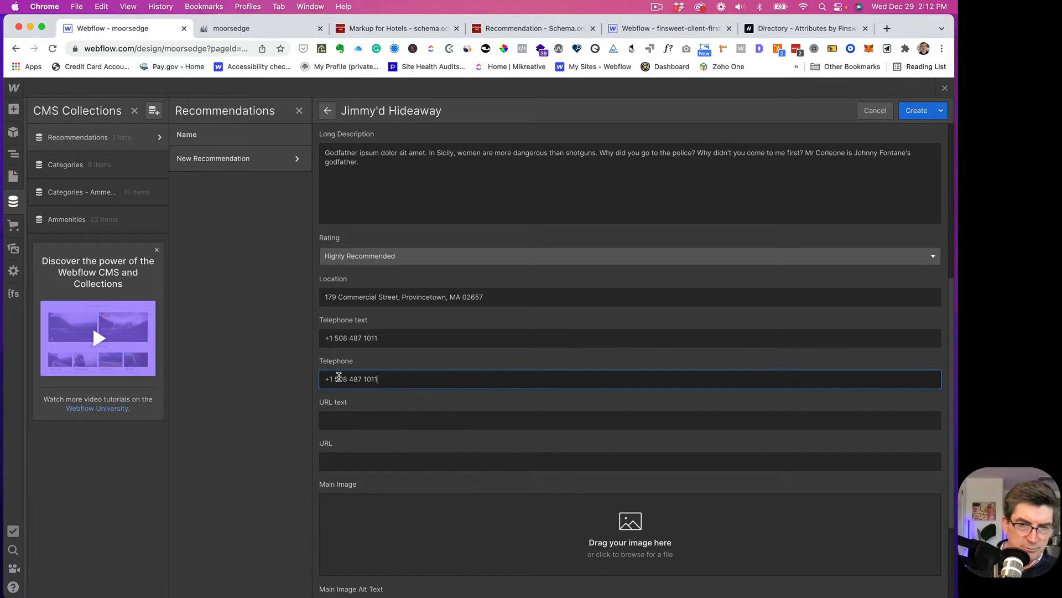
{"action": "left_click", "coordinate": [349, 418]}
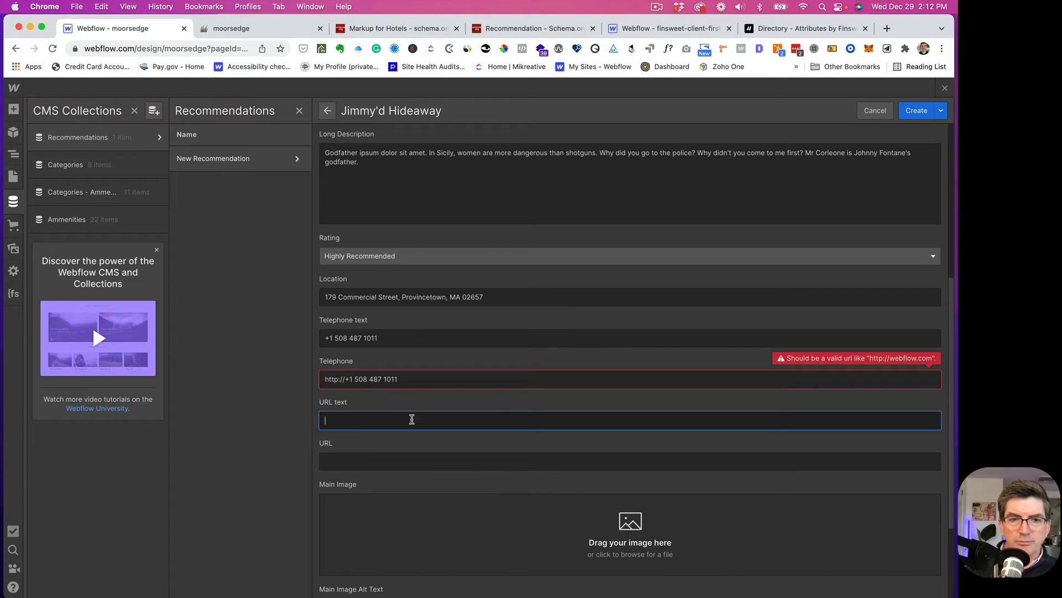
- Replace the Telephone value with a tel: link of the phone number without spaces
{"action": "left_click", "coordinate": [343, 380]}
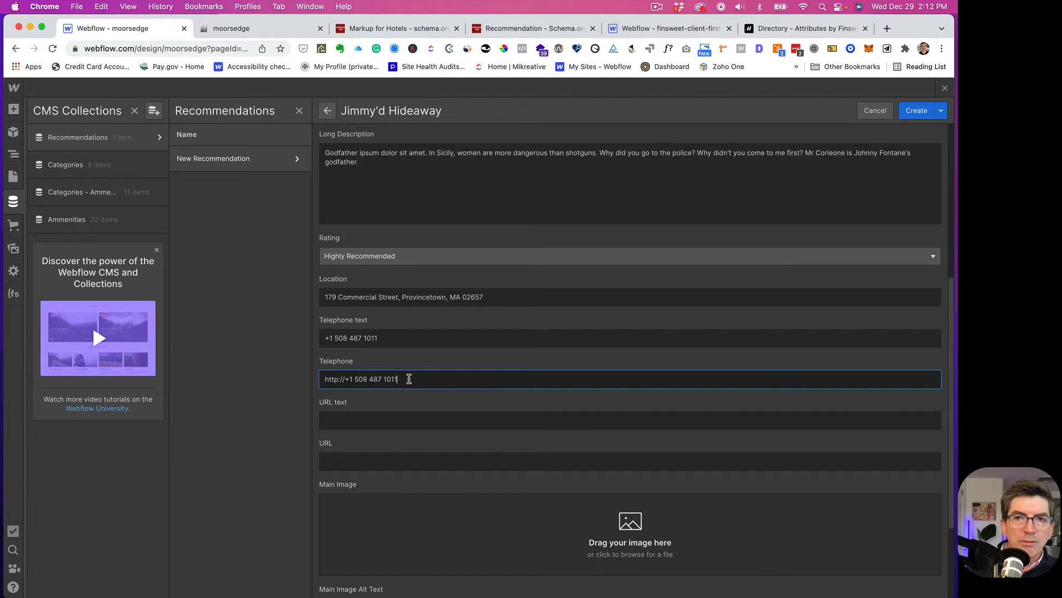
{"action": "left_click_drag", "start_coordinate": [409, 379], "coordinate": [316, 381]}
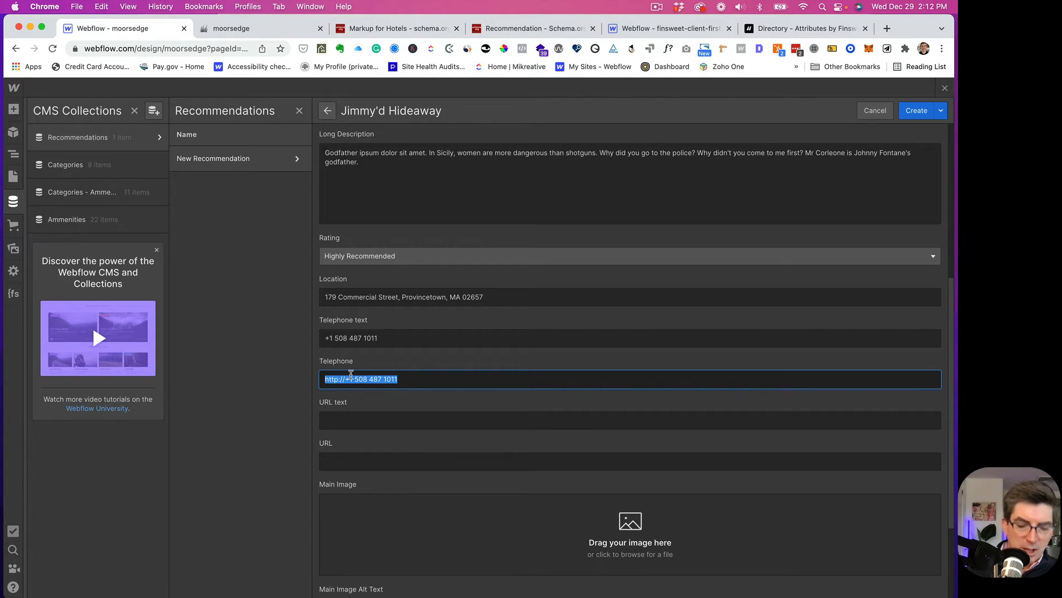
{"action": "type", "text": "te"}
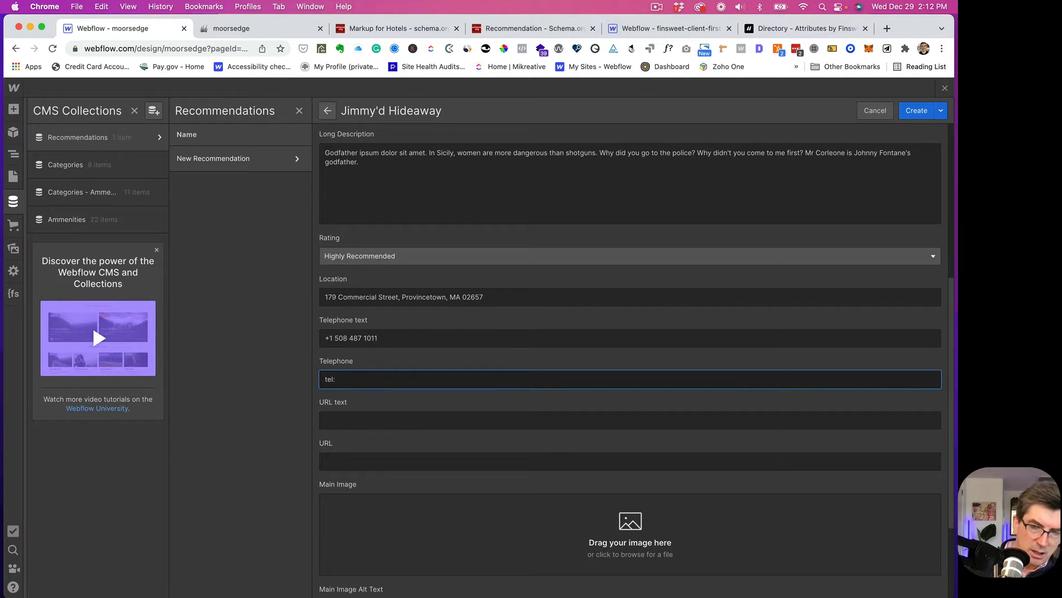
{"action": "type", "text": "l:"}
{"action": "key", "text": "super+v"}
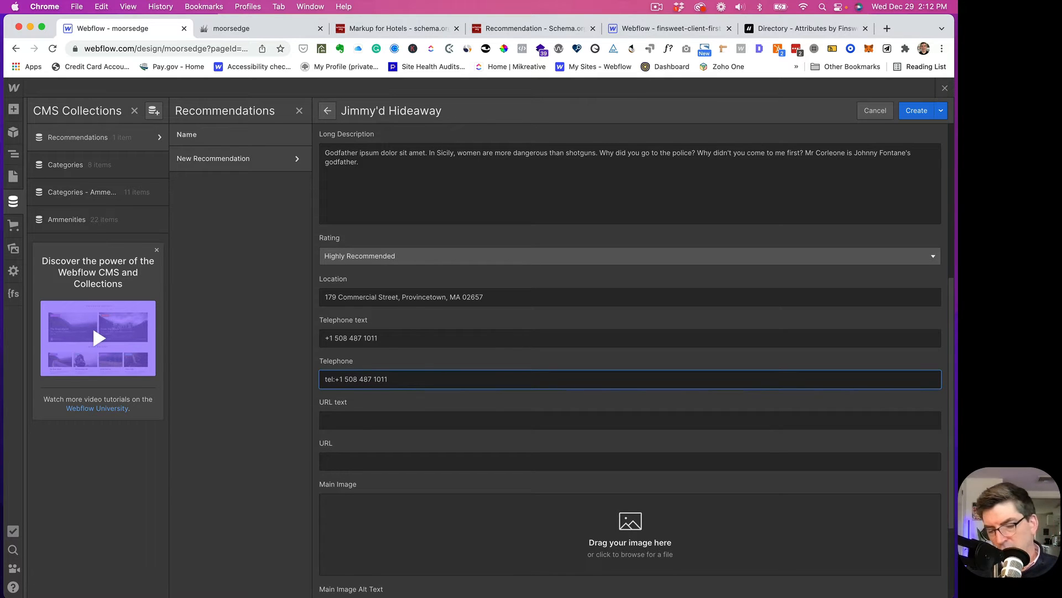
{"action": "key", "text": "BackSpace"}
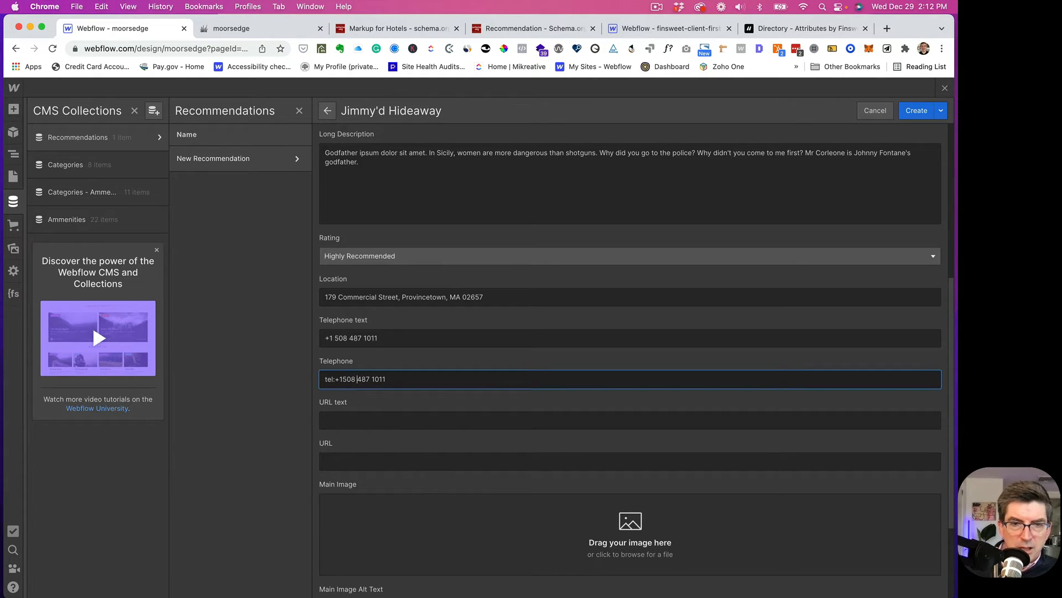
{"action": "key", "text": "BackSpace"}
{"action": "key", "text": "Right"}
{"action": "key", "text": "BackSpace"}
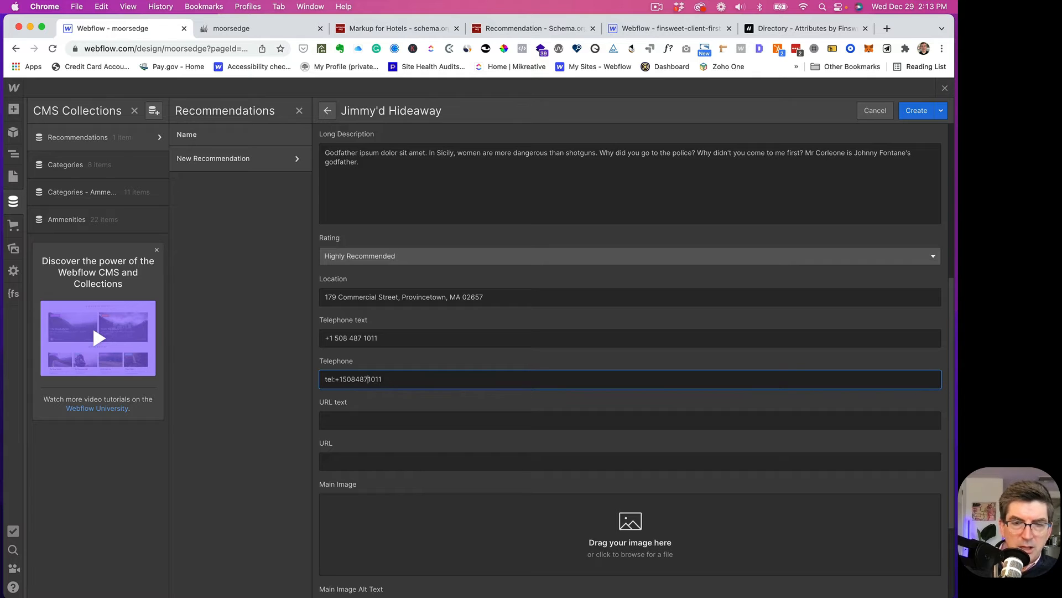
{"action": "left_click", "coordinate": [393, 417]}
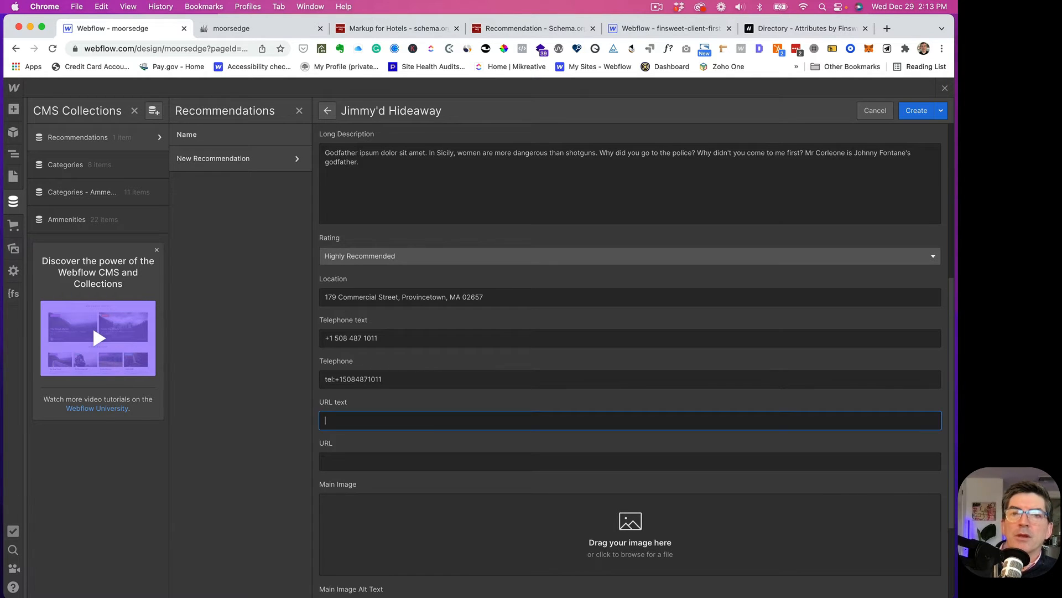
{"action": "key", "text": "super+Tab"}
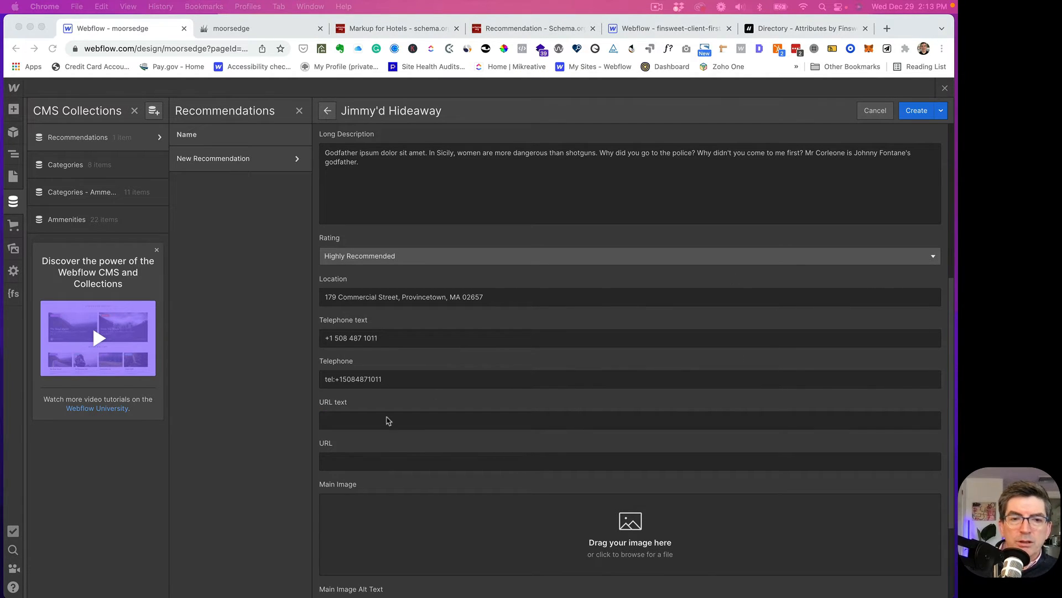
{"action": "left_click", "coordinate": [332, 423]}
{"action": "type", "text": "https://www.jimmyshideaway.com/"}
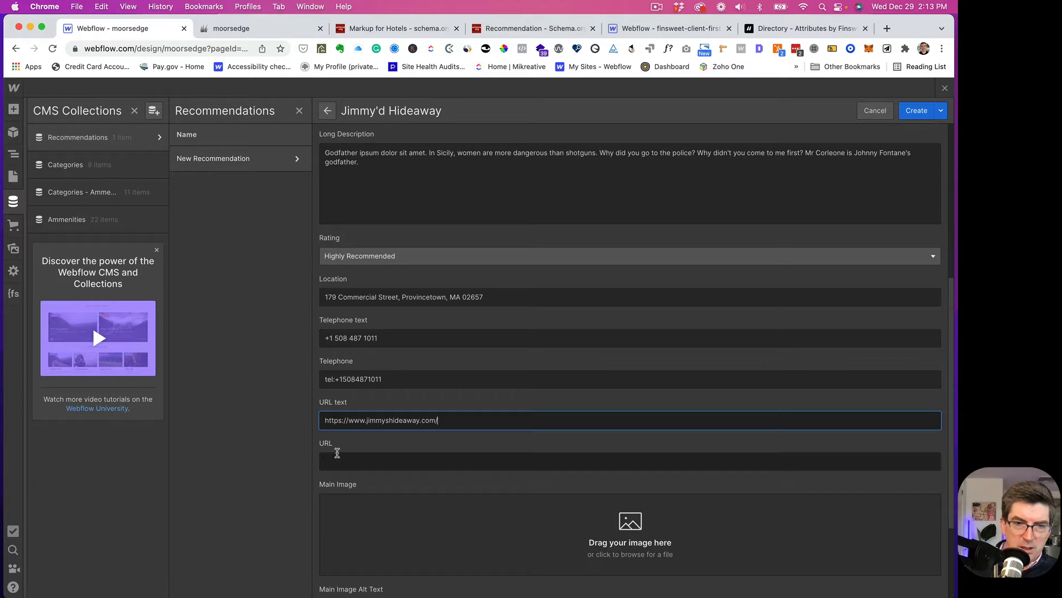
{"action": "left_click", "coordinate": [335, 460]}
{"action": "type", "text": "https://www.jimmyshideaway.com/"}
{"action": "scroll", "coordinate": [381, 449], "scroll_direction": "down", "scroll_amount": 3}
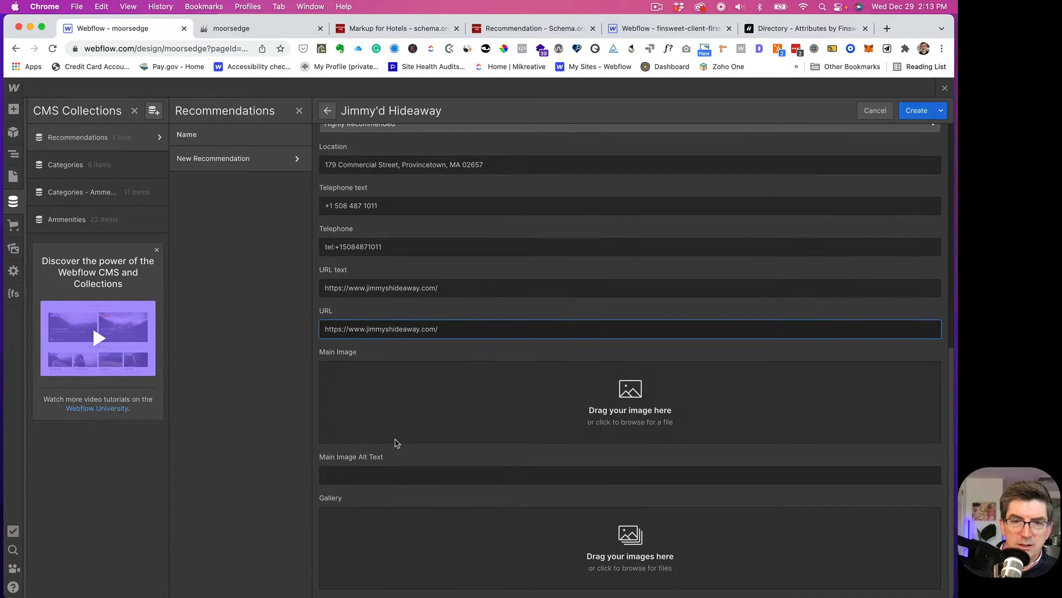
{"action": "left_click", "coordinate": [645, 409]}
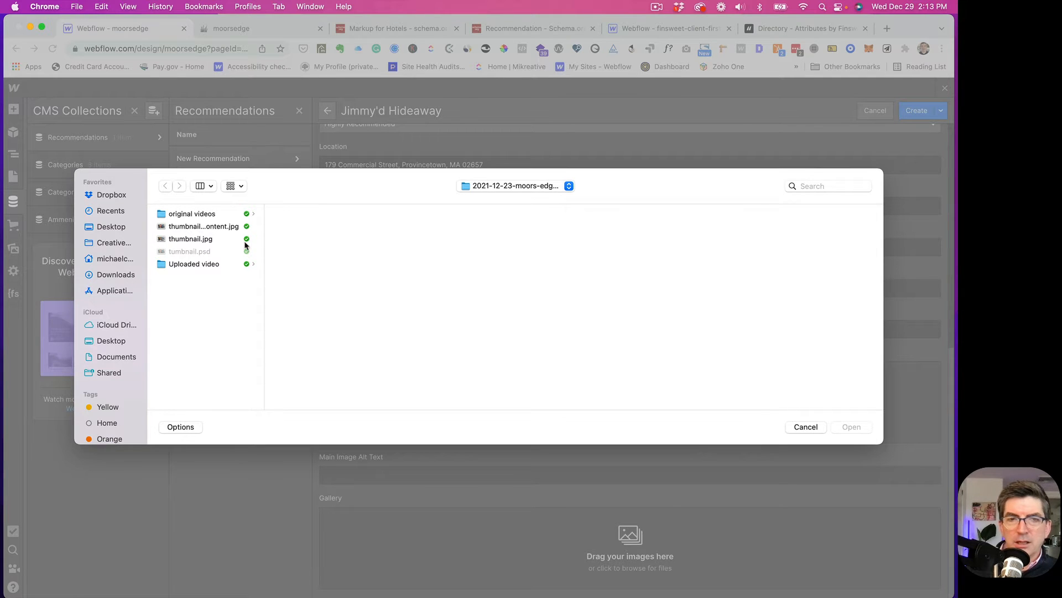
- Choose jimmys-1.jpg from Clients > Moors Edge > Projects > 2021-11-16-update > images-optimized > rec-images
{"action": "left_click", "coordinate": [189, 215]}
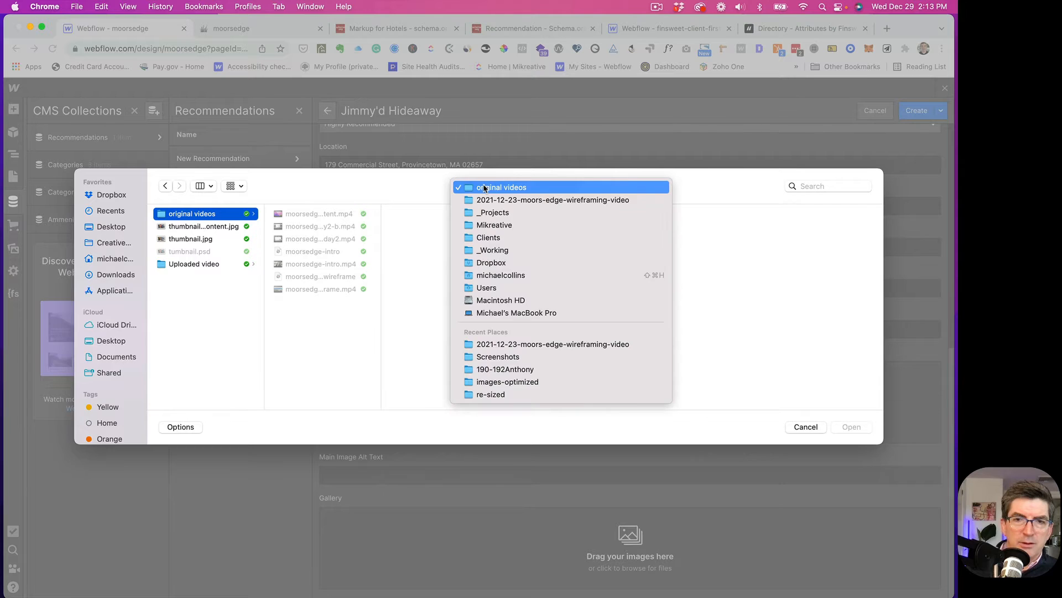
{"action": "left_click", "coordinate": [484, 187]}
{"action": "left_click", "coordinate": [488, 238]}
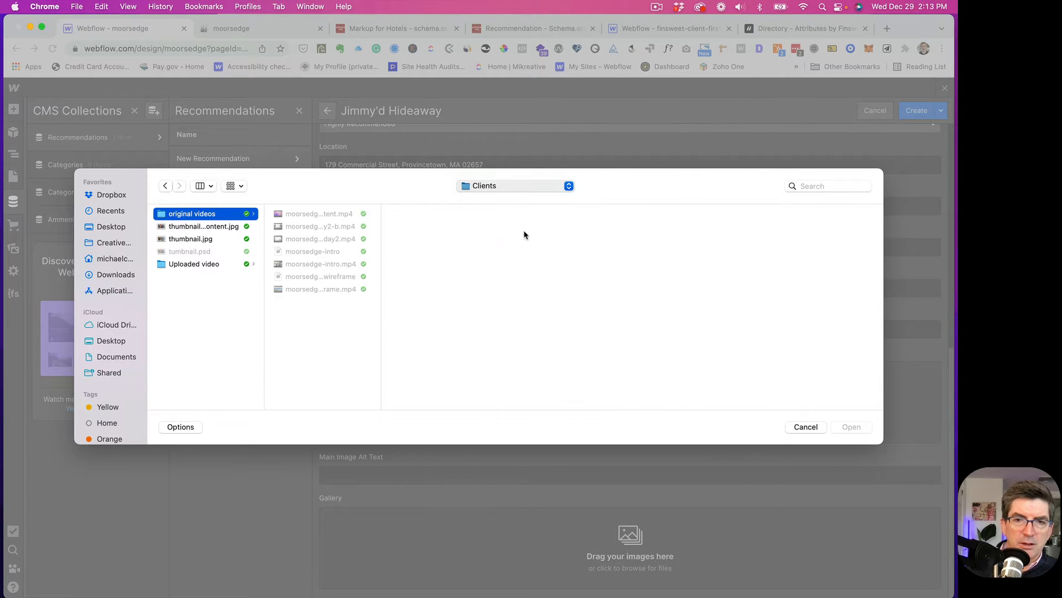
{"action": "scroll", "coordinate": [432, 309], "scroll_direction": "down", "scroll_amount": 10}
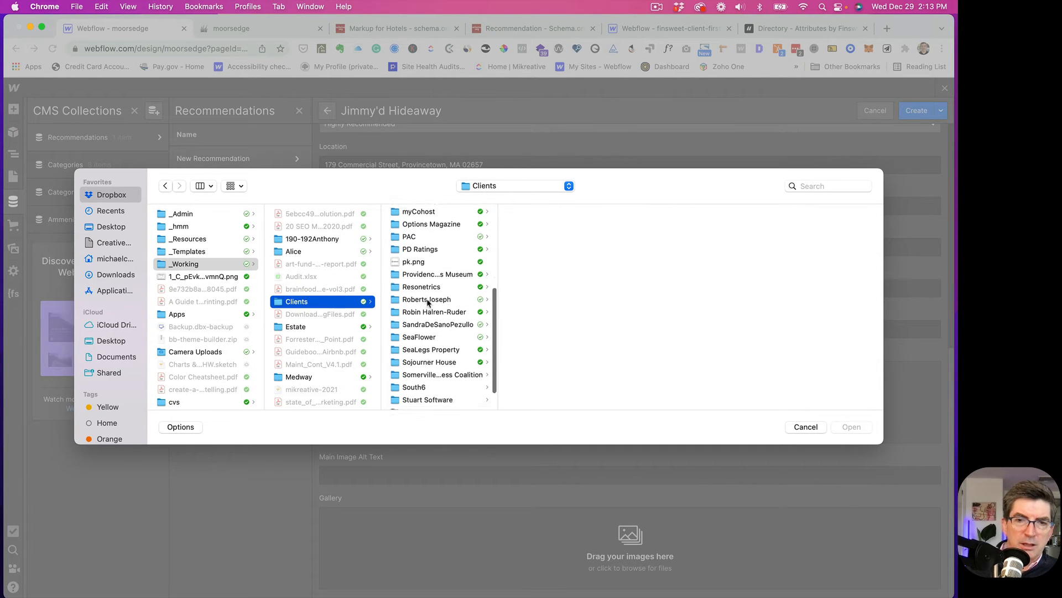
{"action": "scroll", "coordinate": [418, 315], "scroll_direction": "up", "scroll_amount": 5}
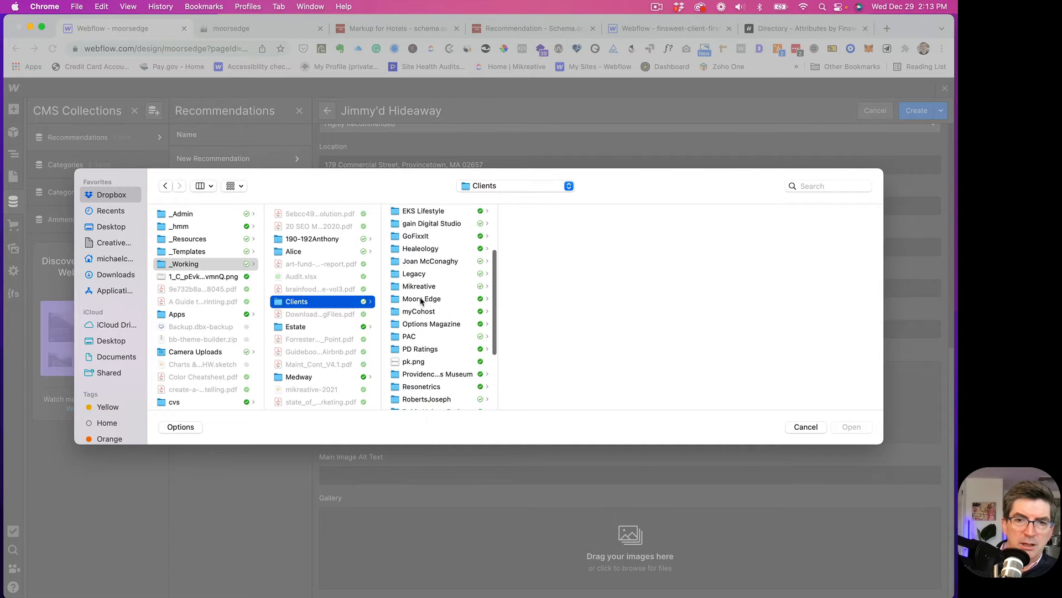
{"action": "left_click", "coordinate": [421, 299]}
{"action": "left_click", "coordinate": [533, 239]}
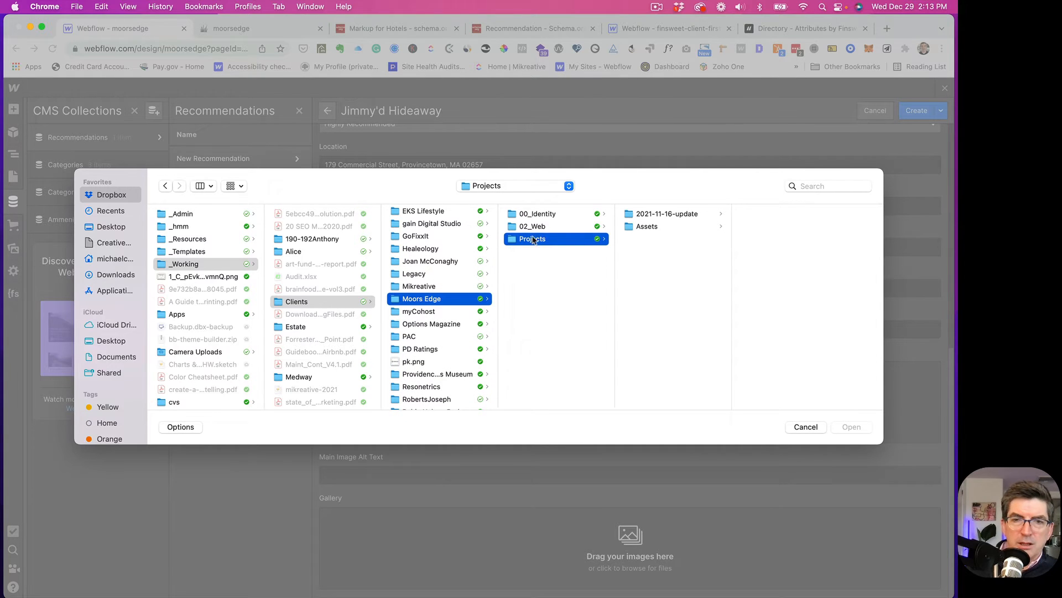
{"action": "left_click", "coordinate": [651, 215]}
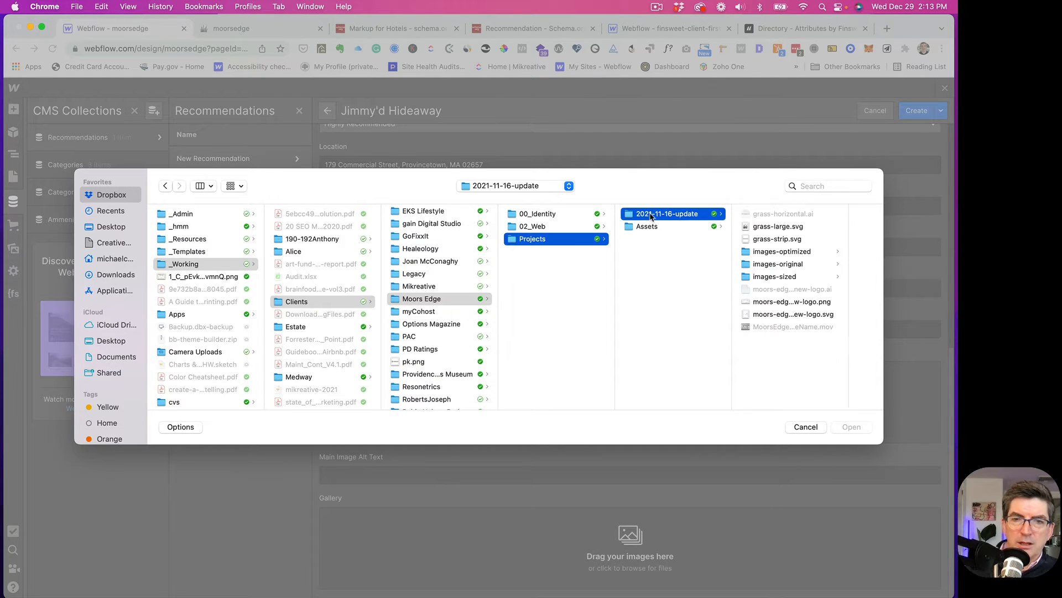
{"action": "left_click", "coordinate": [770, 253]}
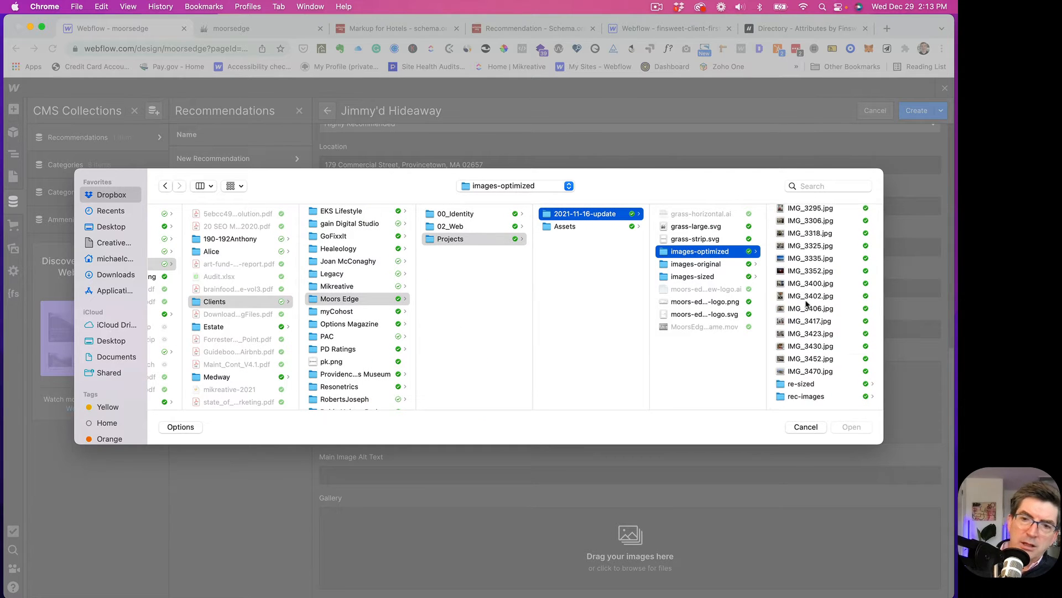
{"action": "left_click", "coordinate": [792, 397]}
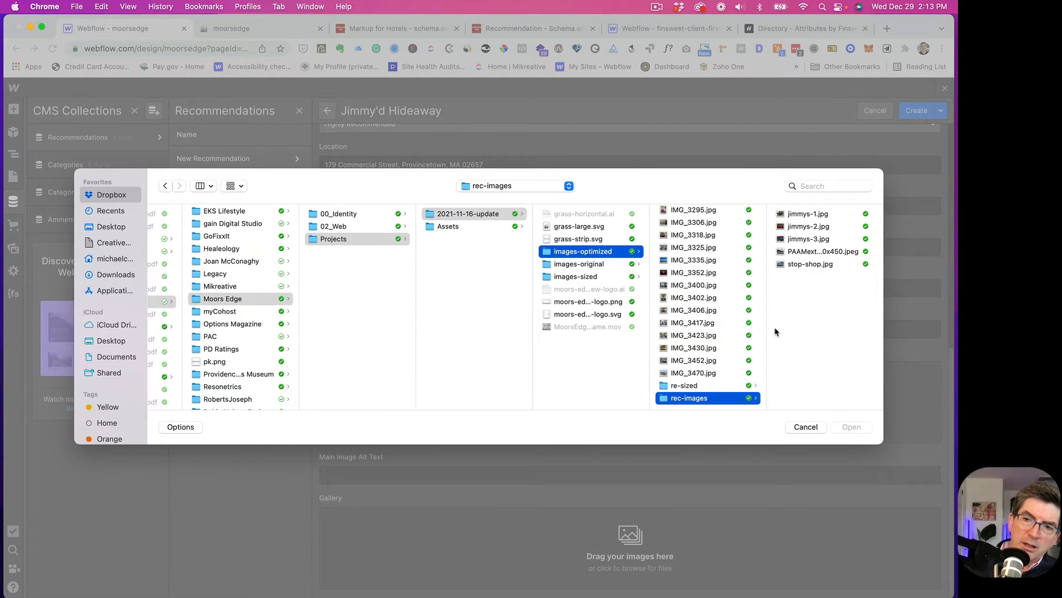
{"action": "left_click", "coordinate": [802, 215]}
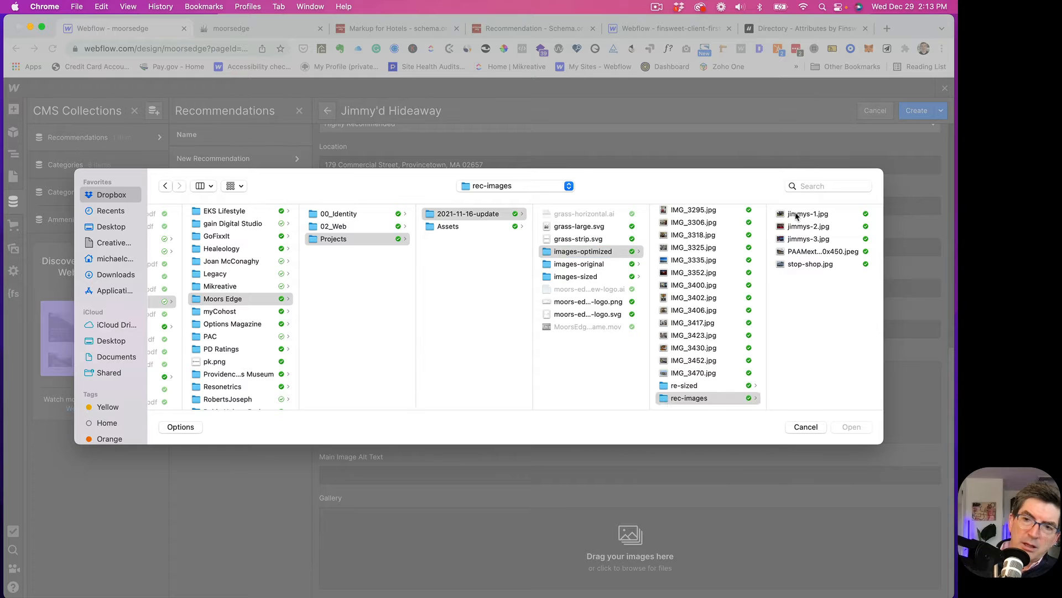
{"action": "left_click", "coordinate": [847, 429]}
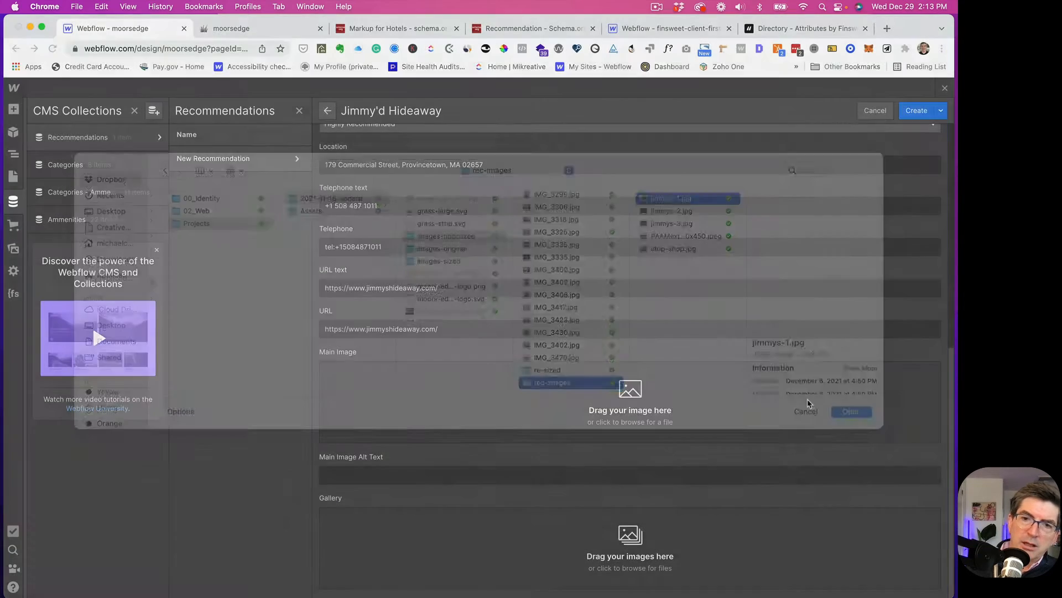
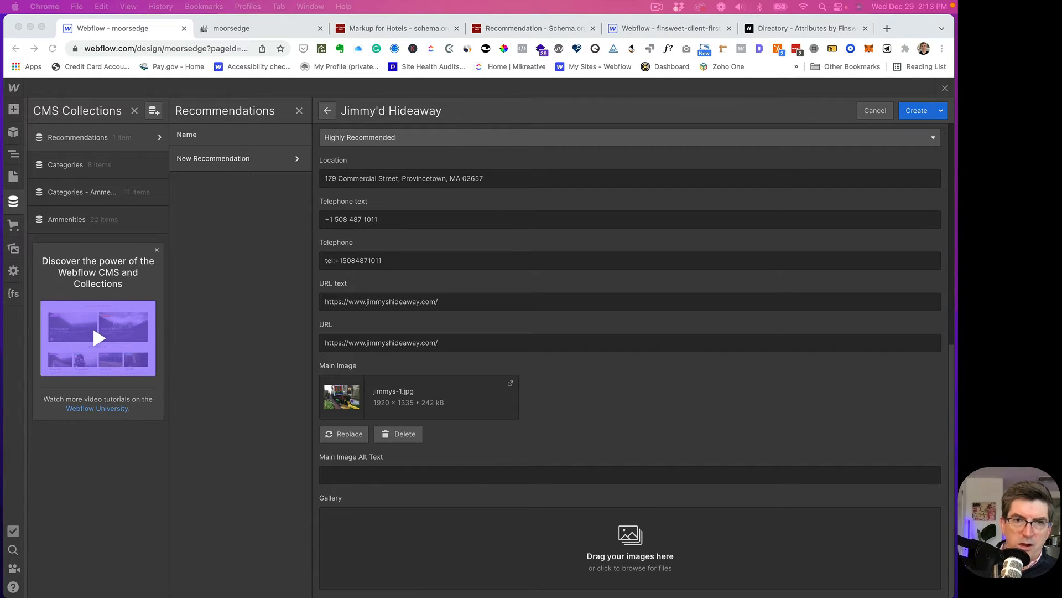
- Paste the front-door photo description as Main Image alt text and drag jimmys-3.jpg and jimmys-2.jpg into Gallery
{"action": "left_click", "coordinate": [355, 474]}
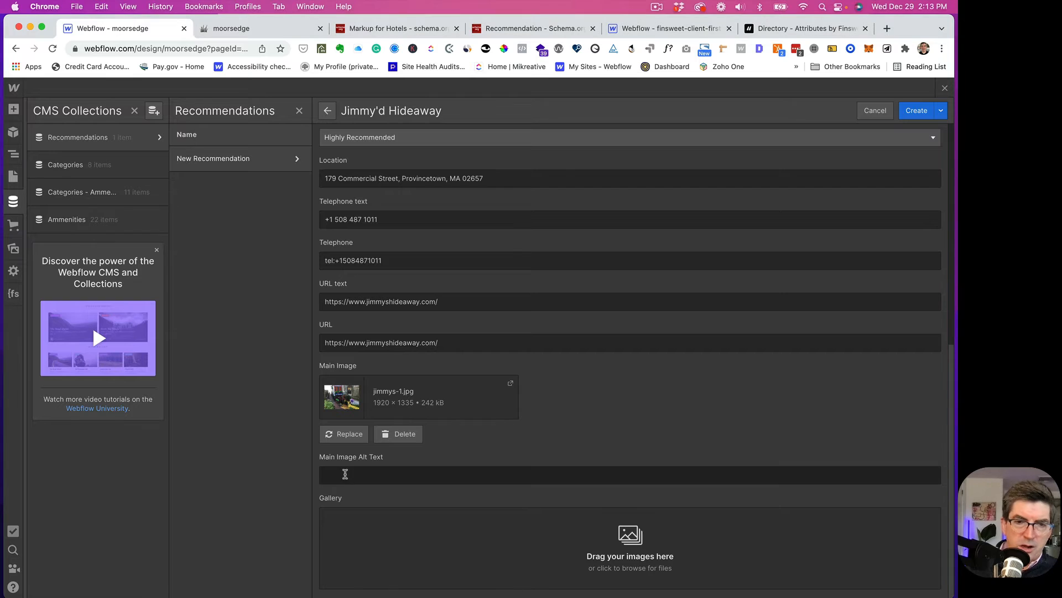
{"action": "type", "text": "Jimmy's front door which is below grade down a set of stairs."}
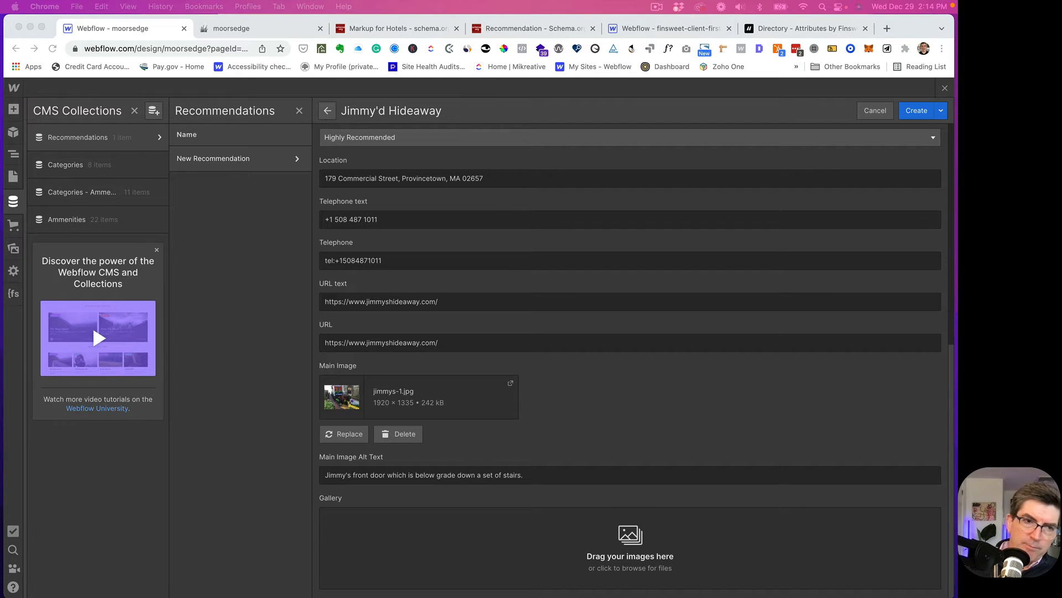
{"action": "left_click_drag", "start_coordinate": [951, 467], "coordinate": [598, 536]}
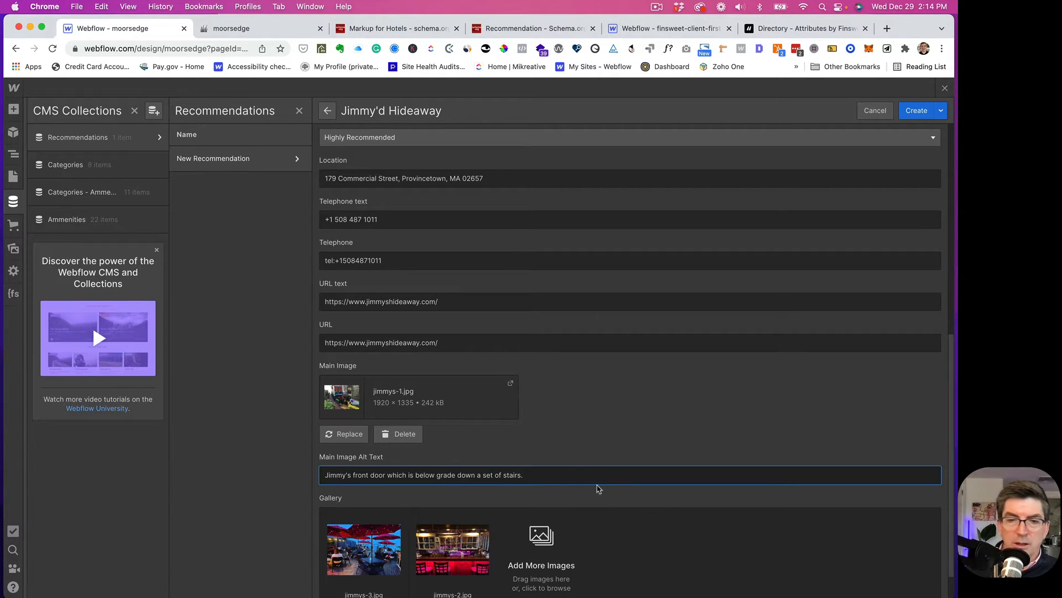
- Create the Jimmy'd Hideaway recommendation item
{"action": "scroll", "coordinate": [575, 475], "scroll_direction": "down", "scroll_amount": 2}
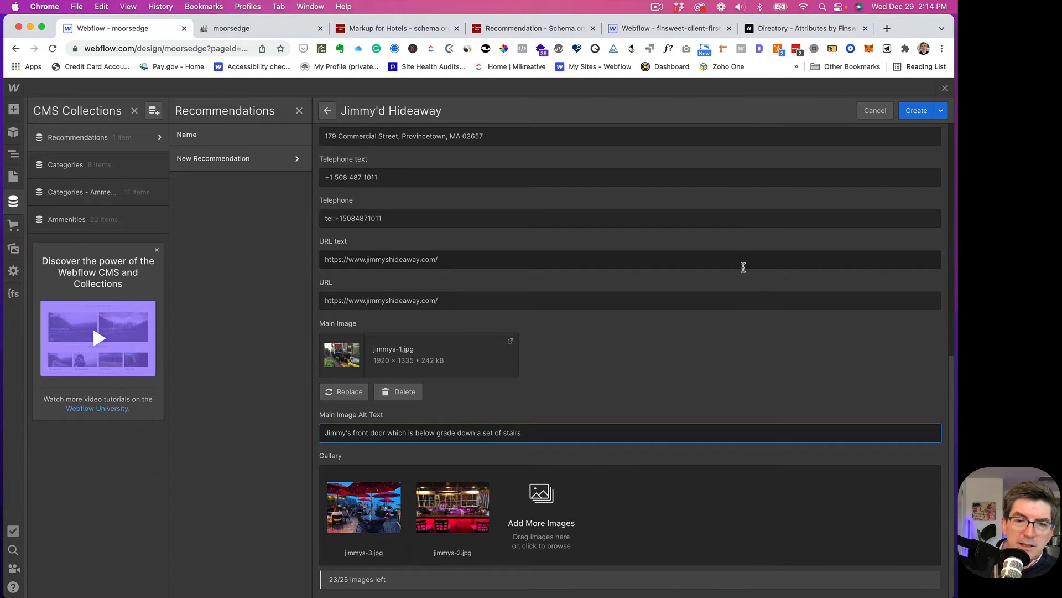
{"action": "scroll", "coordinate": [742, 268], "scroll_direction": "up", "scroll_amount": 8}
{"action": "scroll", "coordinate": [744, 270], "scroll_direction": "up", "scroll_amount": 3}
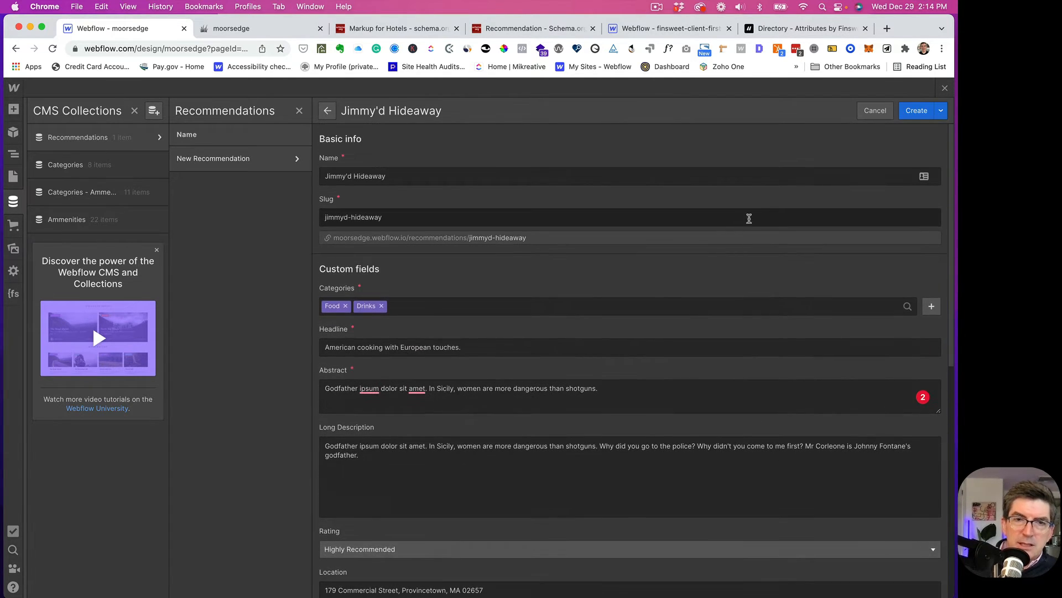
{"action": "left_click", "coordinate": [917, 111]}
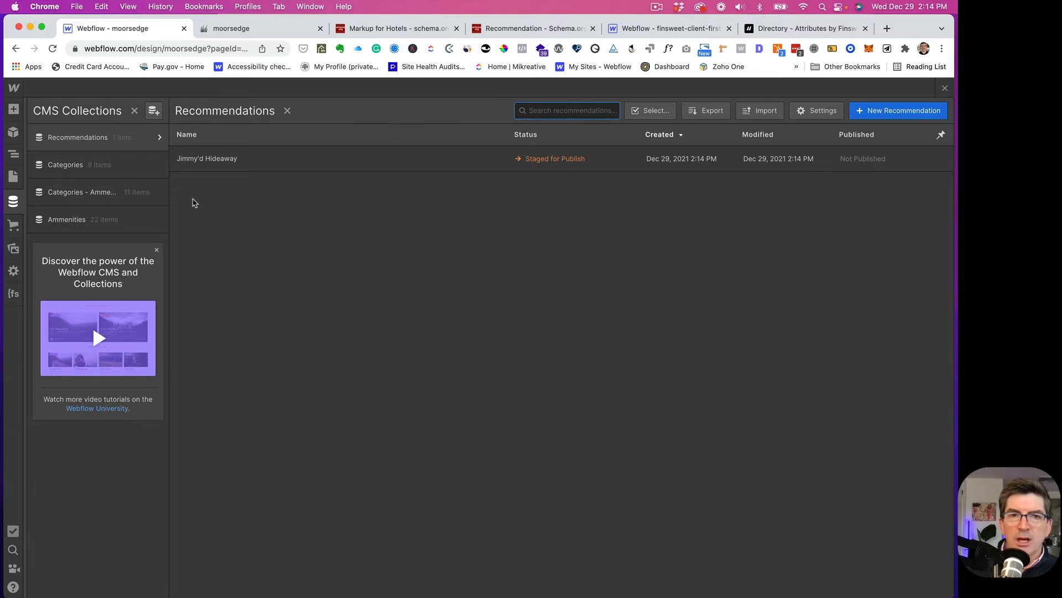
- Open the Jimmy'd Hideaway item and correct its Name to Jimmy's Hideaway
{"action": "left_click", "coordinate": [657, 7]}
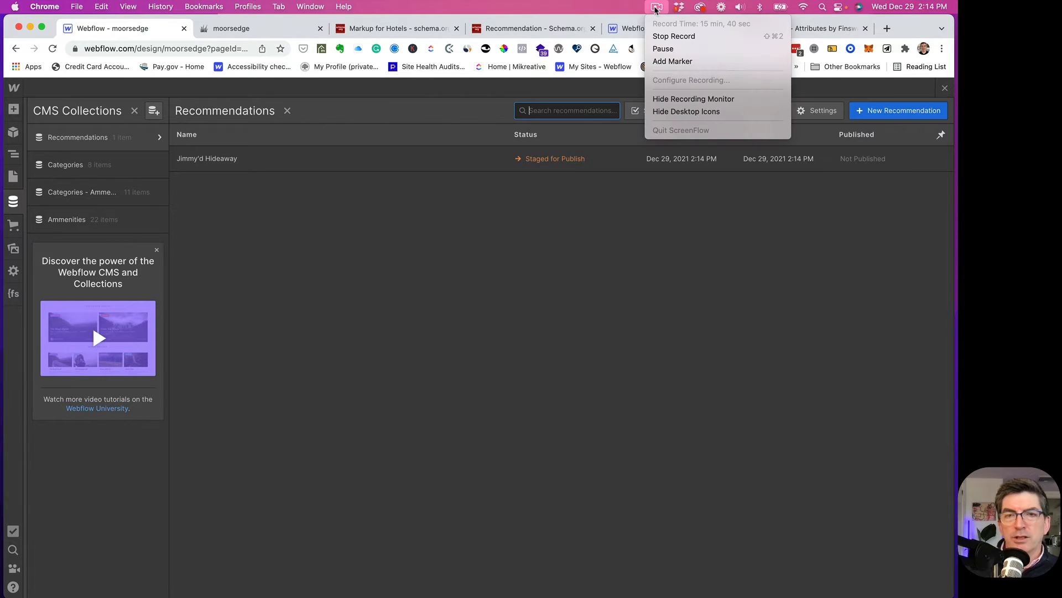
{"action": "left_click", "coordinate": [663, 49]}
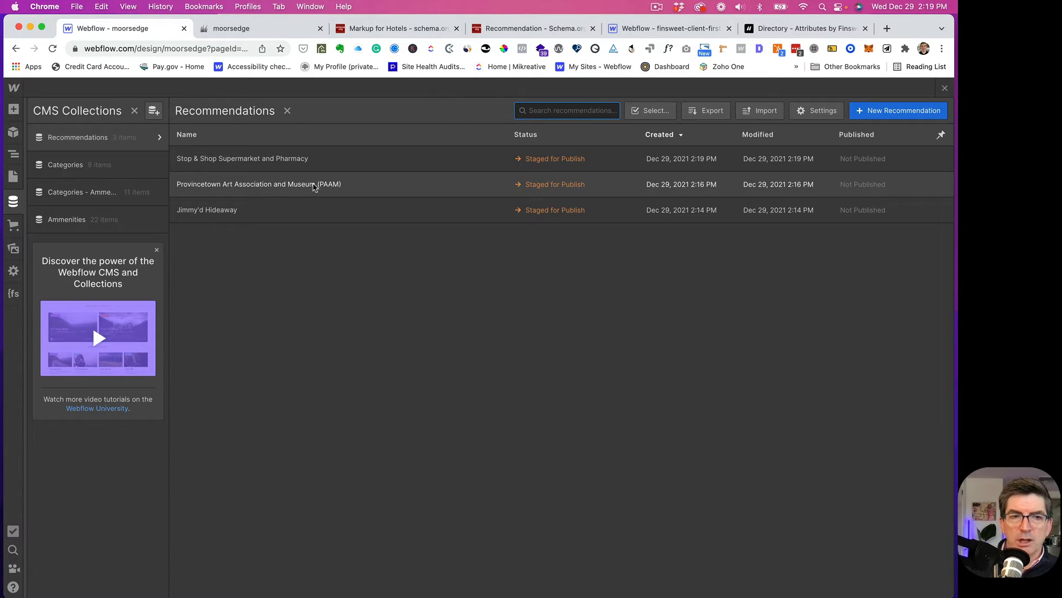
{"action": "left_click", "coordinate": [205, 212]}
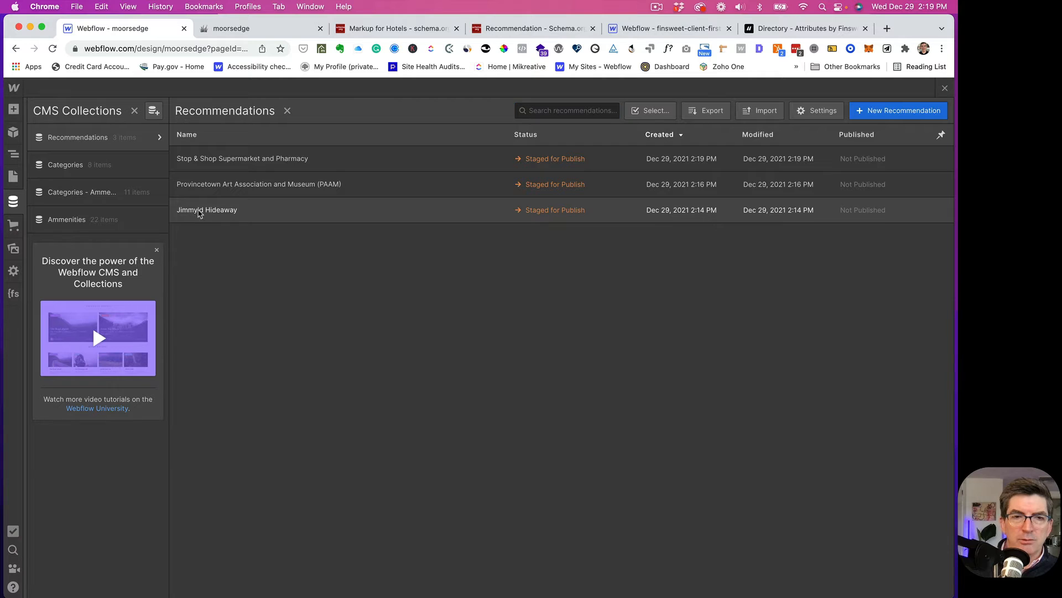
{"action": "left_click", "coordinate": [352, 176]}
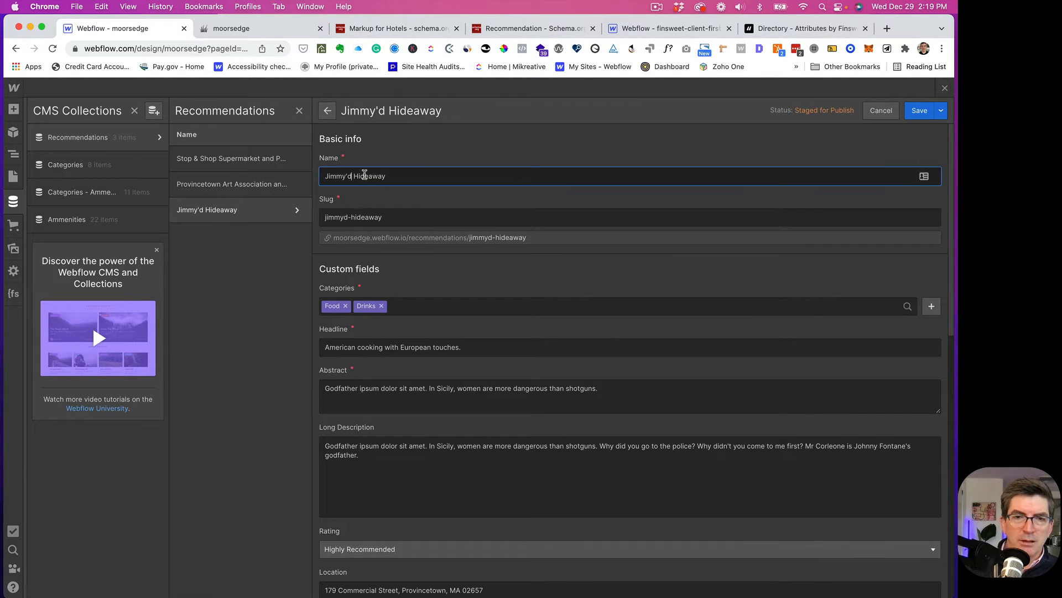
{"action": "key", "text": "BackSpace"}
{"action": "type", "text": "s"}
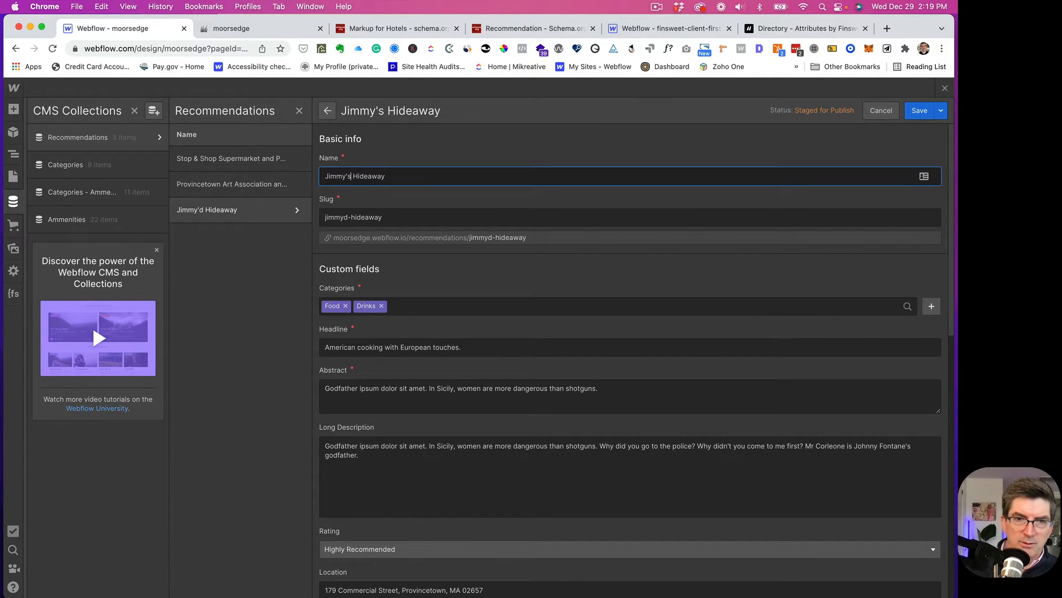
- Change the slug to jimmys-hideaway, save the item, and close the CMS collections
{"action": "left_click", "coordinate": [348, 217]}
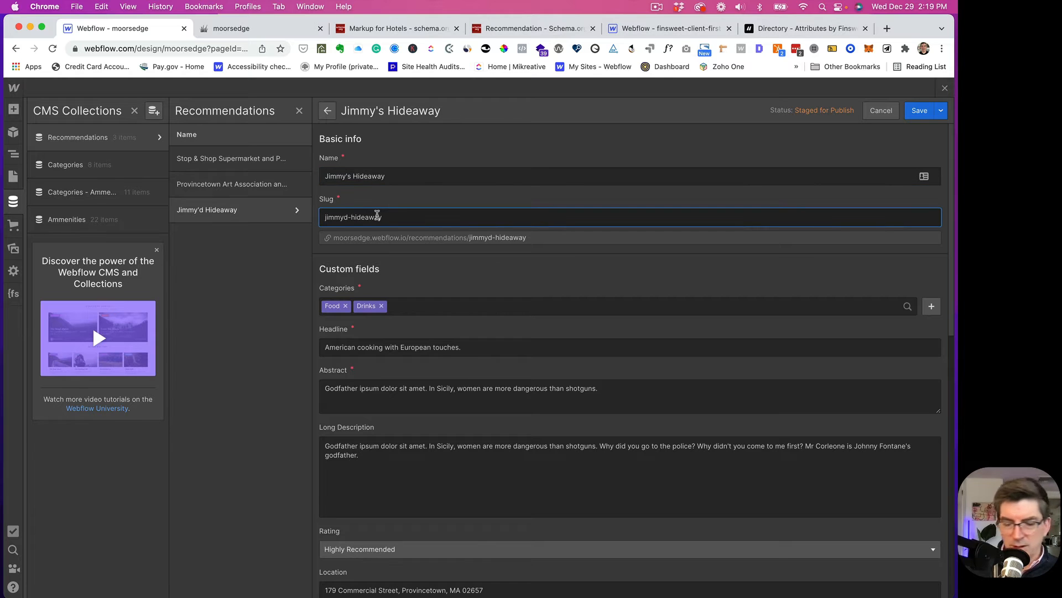
{"action": "key", "text": "BackSpace"}
{"action": "type", "text": "s"}
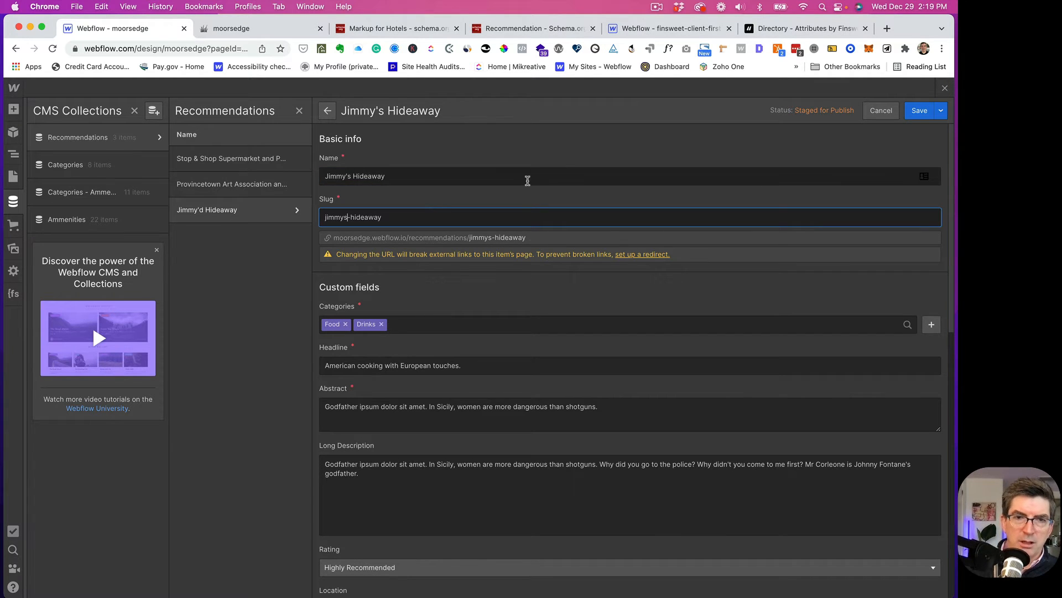
{"action": "left_click", "coordinate": [916, 112]}
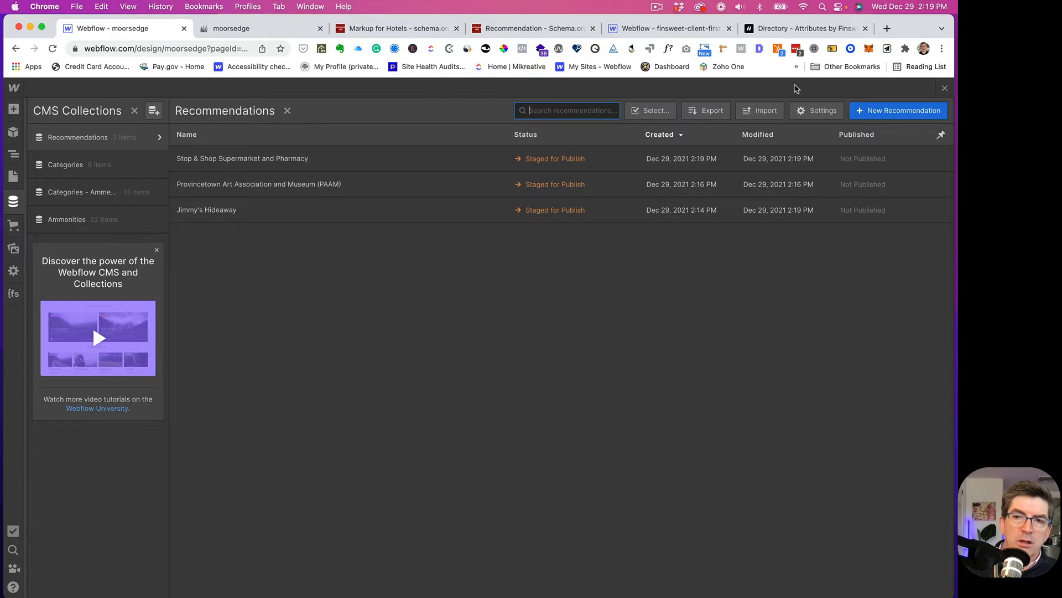
{"action": "left_click", "coordinate": [944, 88]}
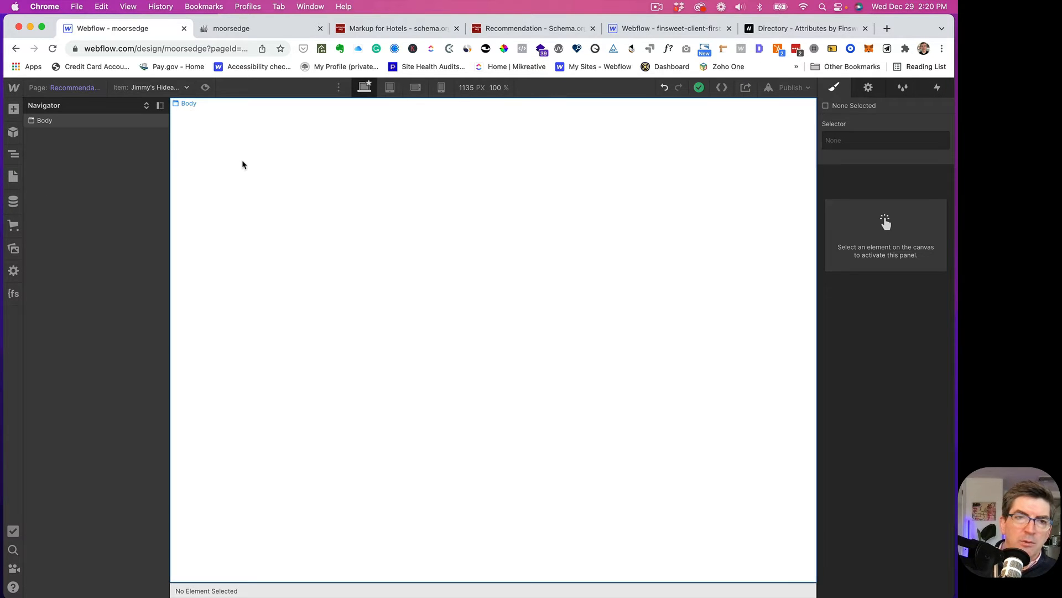
- Switch to the Home page and select the Recommendations section's blog1_list-wrapper in the Navigator
{"action": "left_click", "coordinate": [76, 91]}
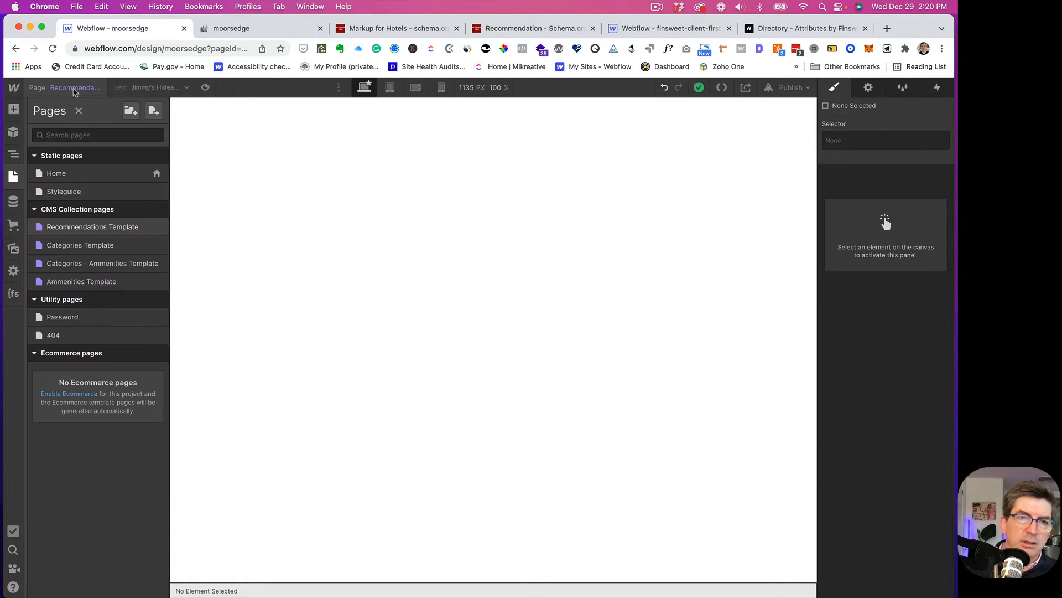
{"action": "left_click", "coordinate": [57, 175]}
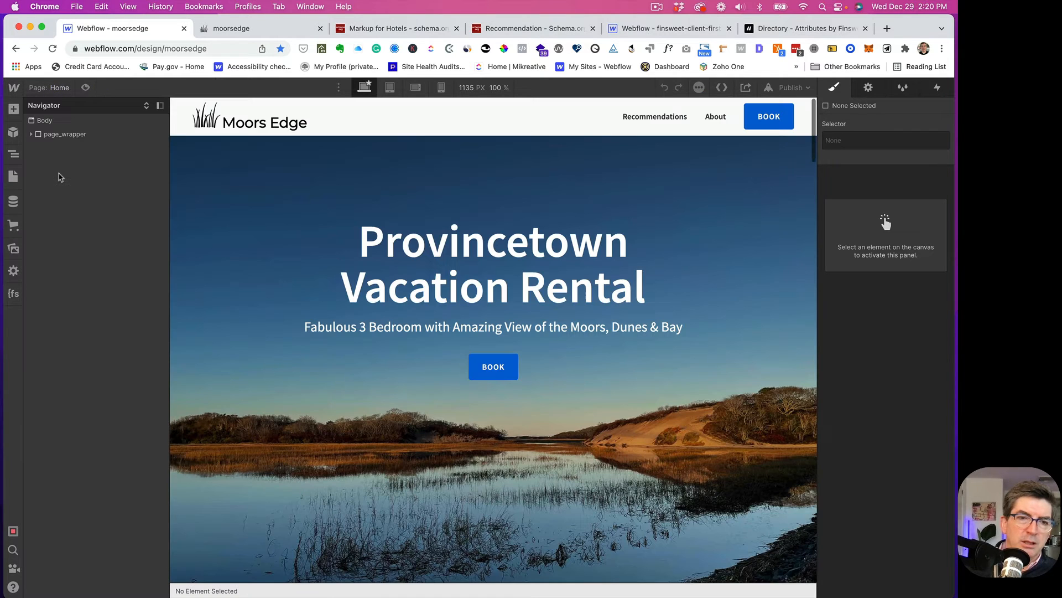
{"action": "scroll", "coordinate": [217, 232], "scroll_direction": "down", "scroll_amount": 10}
{"action": "scroll", "coordinate": [217, 232], "scroll_direction": "down", "scroll_amount": 20}
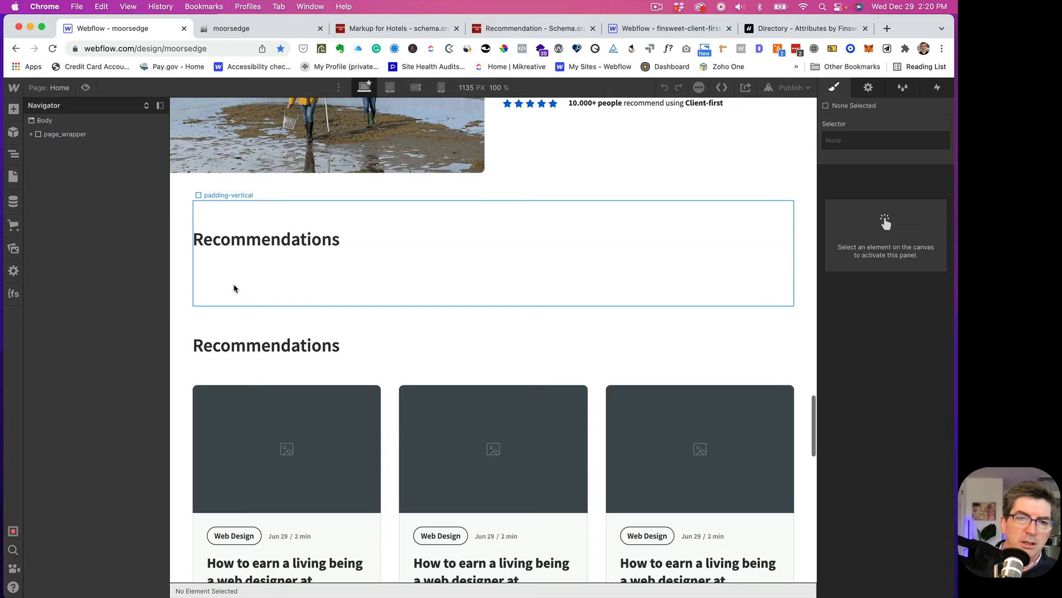
{"action": "left_click", "coordinate": [233, 287]}
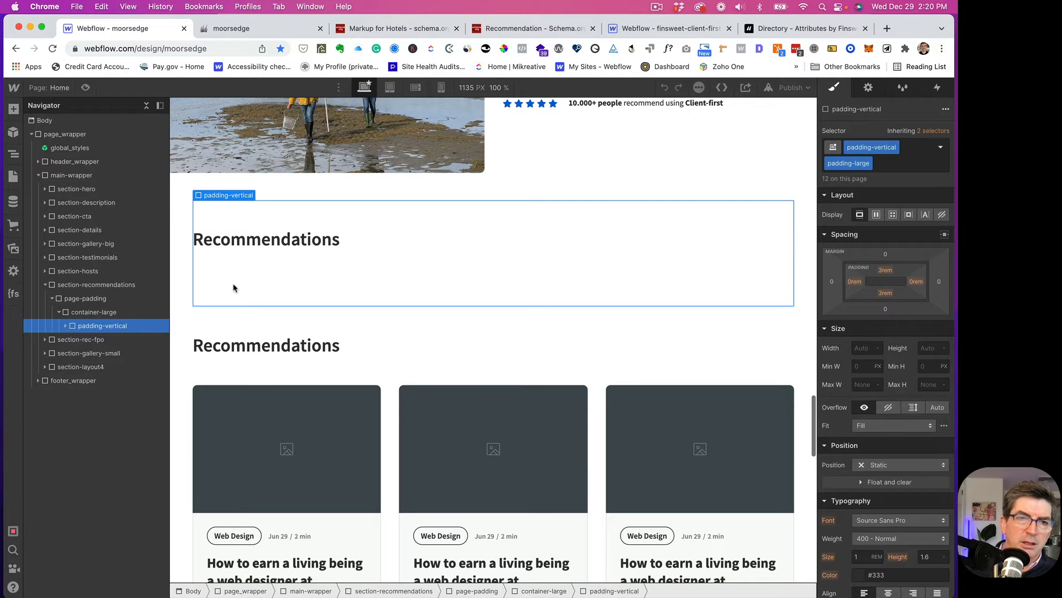
{"action": "left_click", "coordinate": [65, 326]}
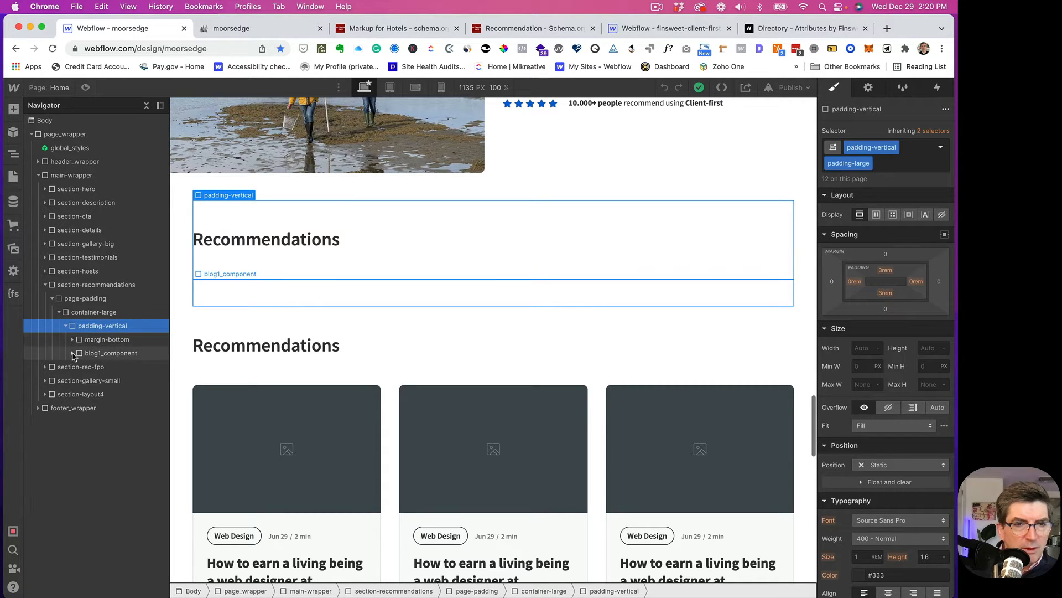
{"action": "left_click", "coordinate": [73, 353]}
{"action": "left_click", "coordinate": [79, 366]}
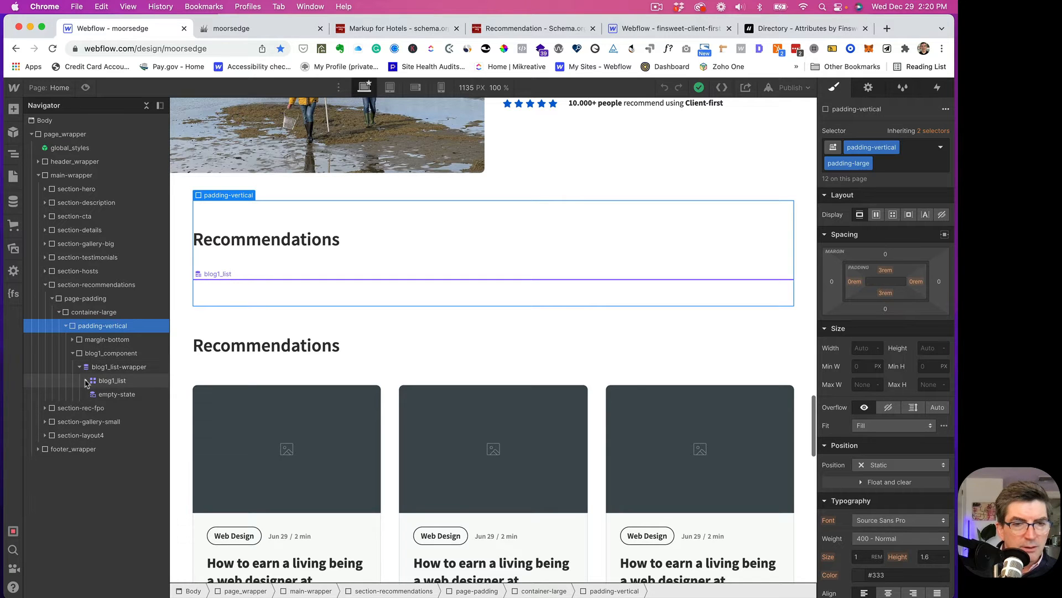
{"action": "left_click", "coordinate": [86, 380]}
{"action": "left_click", "coordinate": [96, 370]}
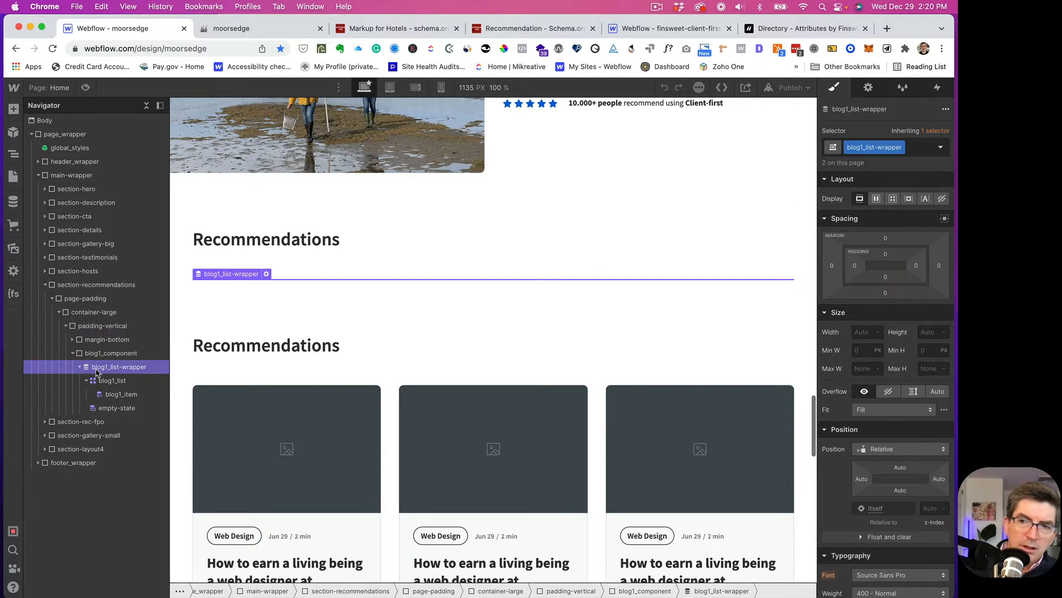
- Set the collection list source to Recommendations
{"action": "left_click", "coordinate": [868, 88]}
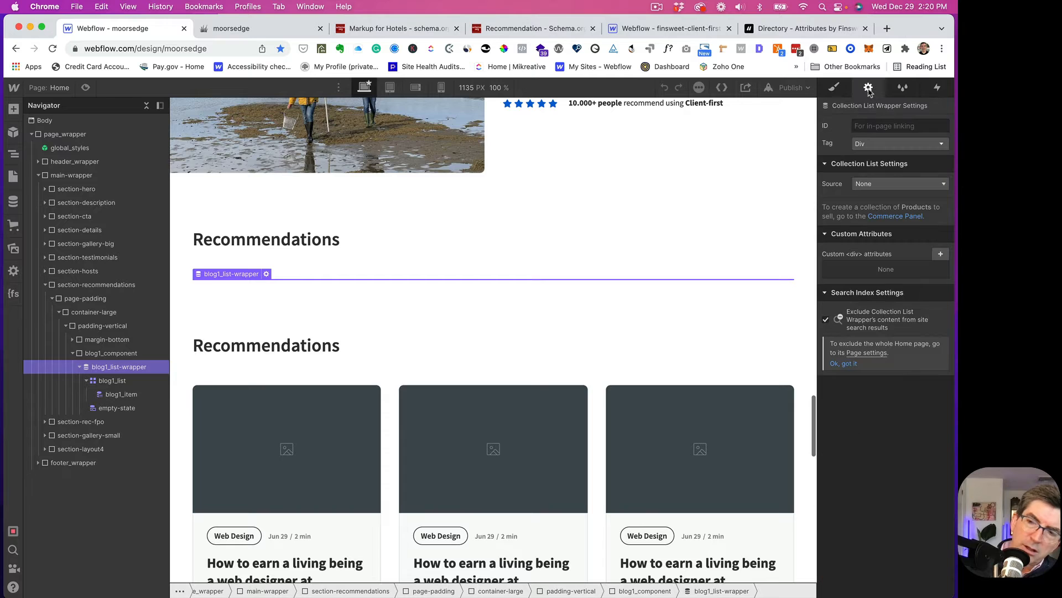
{"action": "left_click", "coordinate": [871, 185]}
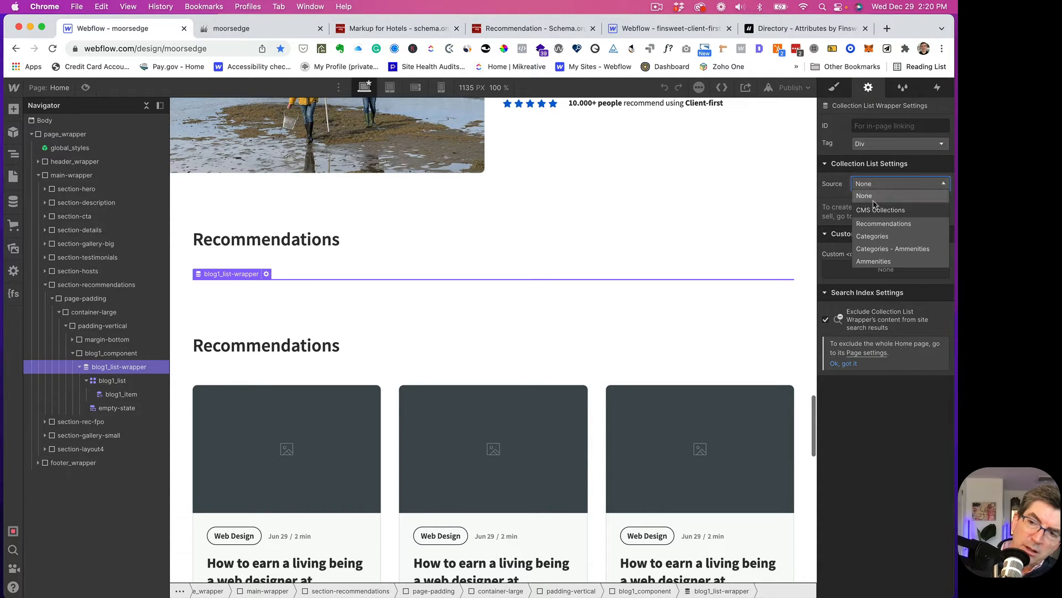
{"action": "left_click", "coordinate": [878, 227]}
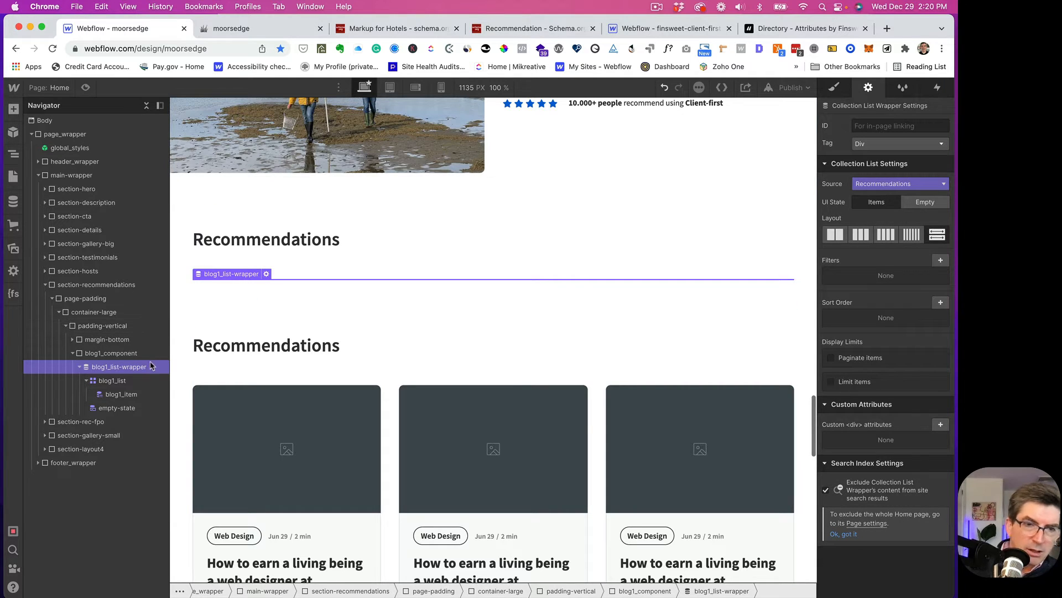
{"action": "left_click", "coordinate": [104, 381]}
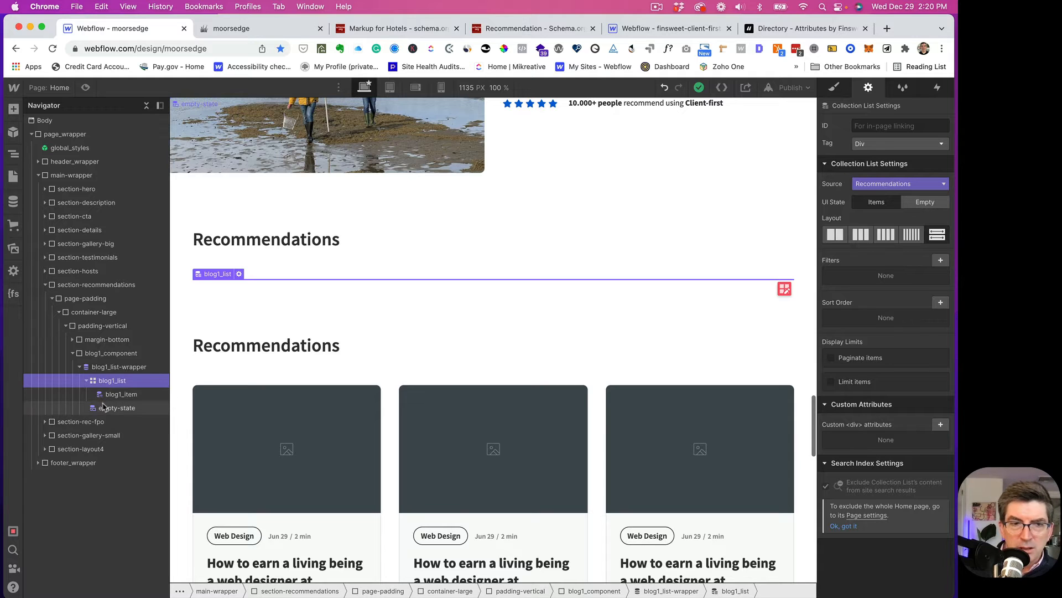
{"action": "left_click", "coordinate": [101, 368]}
- Rename the wrapper's class to recommendations_list-wrapper
{"action": "left_click", "coordinate": [837, 89]}
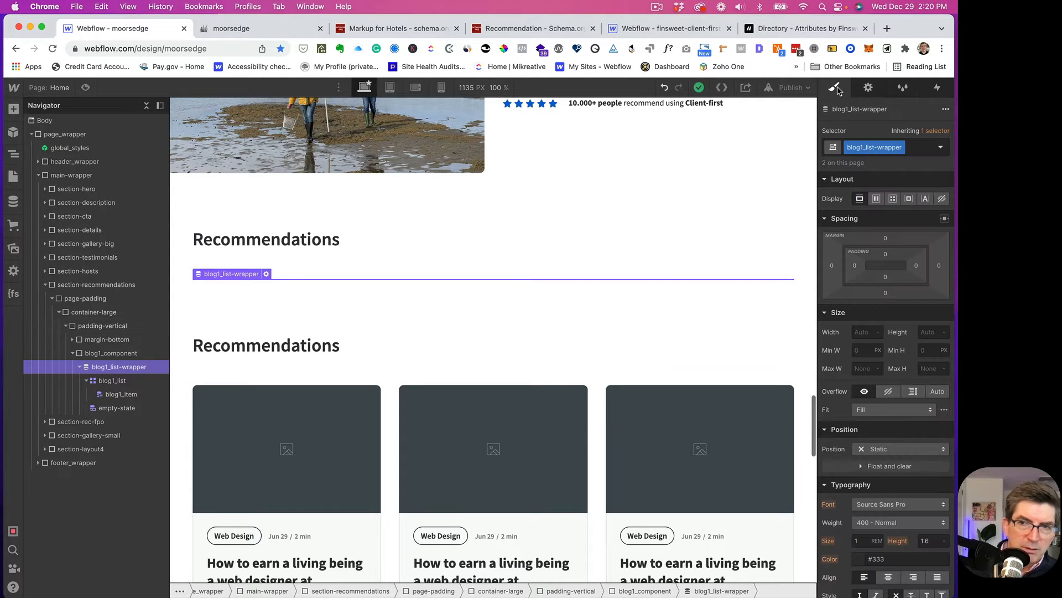
{"action": "double_click", "coordinate": [861, 147]}
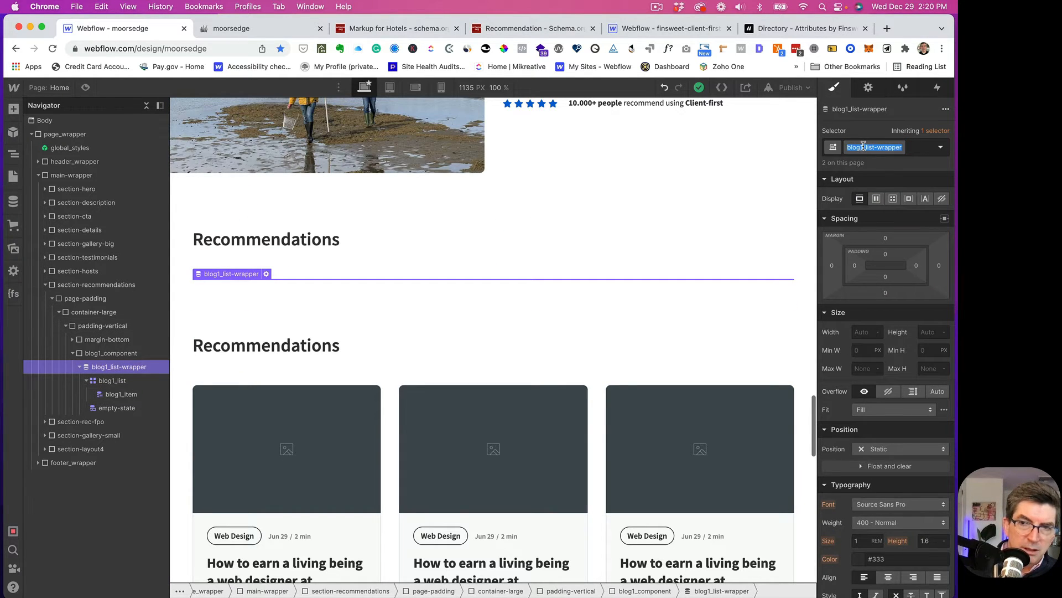
{"action": "left_click", "coordinate": [889, 146]}
{"action": "key", "text": "BackSpace"}
{"action": "key", "text": "BackSpace"}
{"action": "key", "text": "BackSpace"}
{"action": "key", "text": "BackSpace"}
{"action": "key", "text": "BackSpace"}
{"action": "key", "text": "BackSpace"}
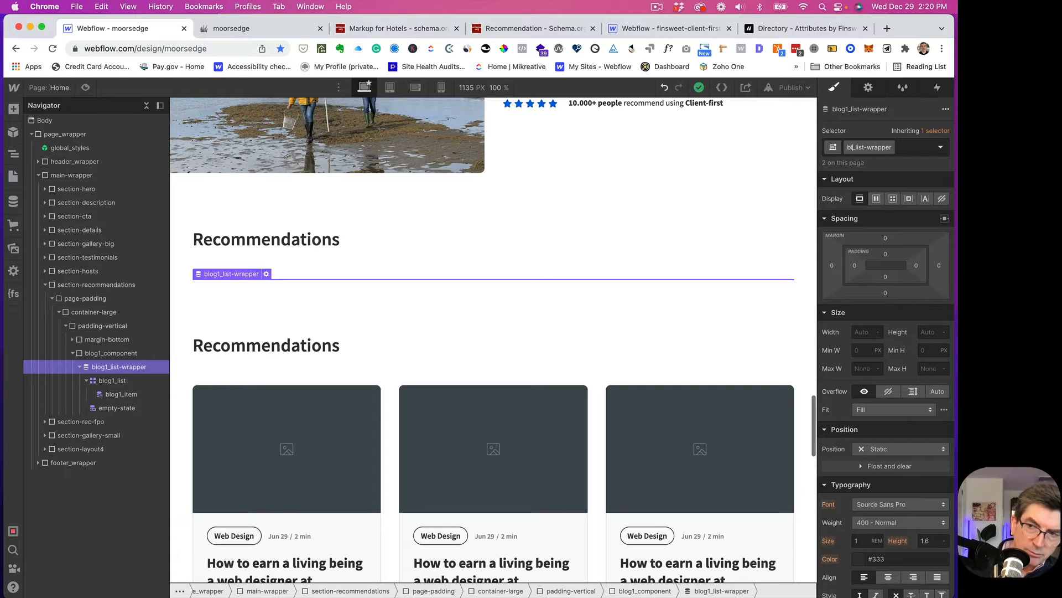
{"action": "type", "text": "recommend"}
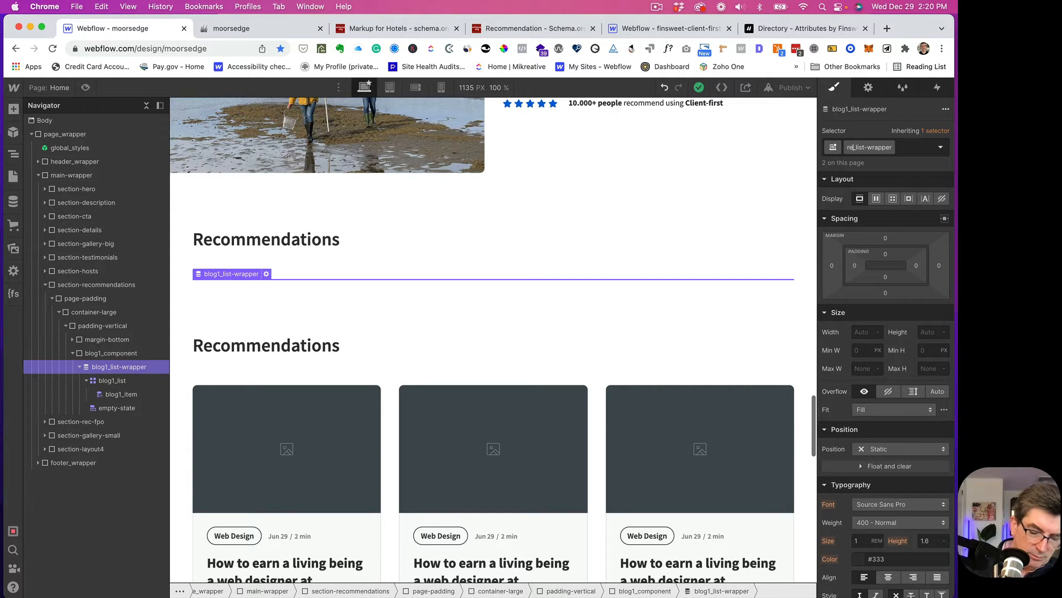
{"action": "type", "text": "ation"}
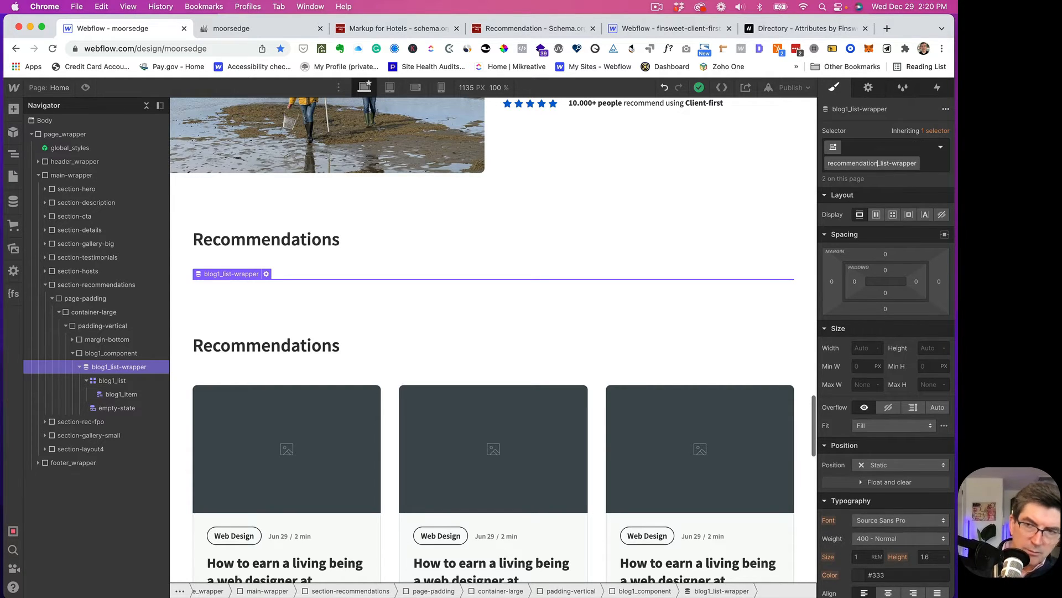
{"action": "type", "text": "s"}
{"action": "key", "text": "Return"}
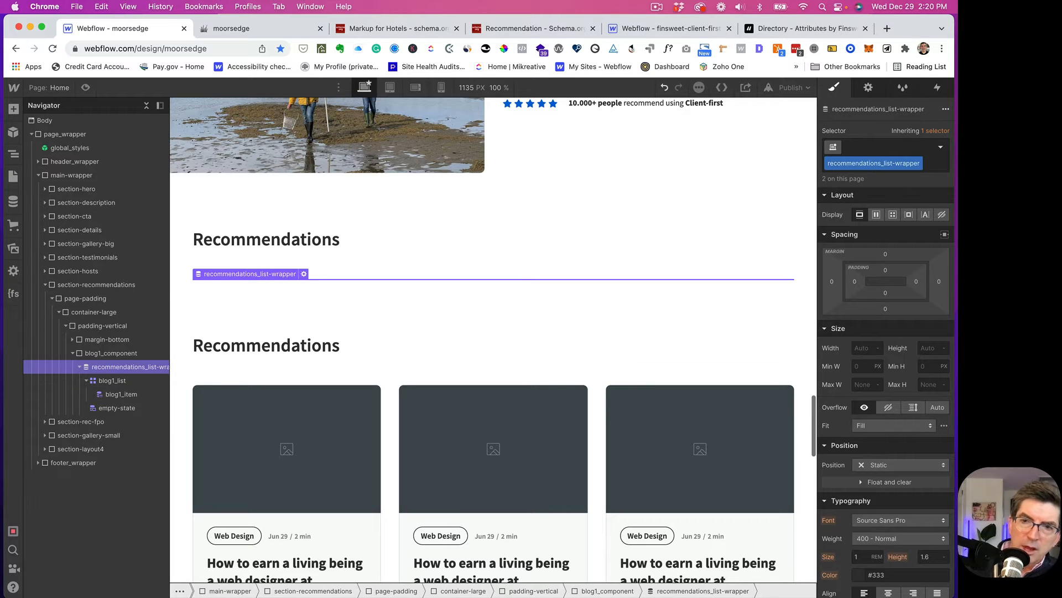
- Rename the blog1_list class to recommendations_list
{"action": "left_click", "coordinate": [104, 382]}
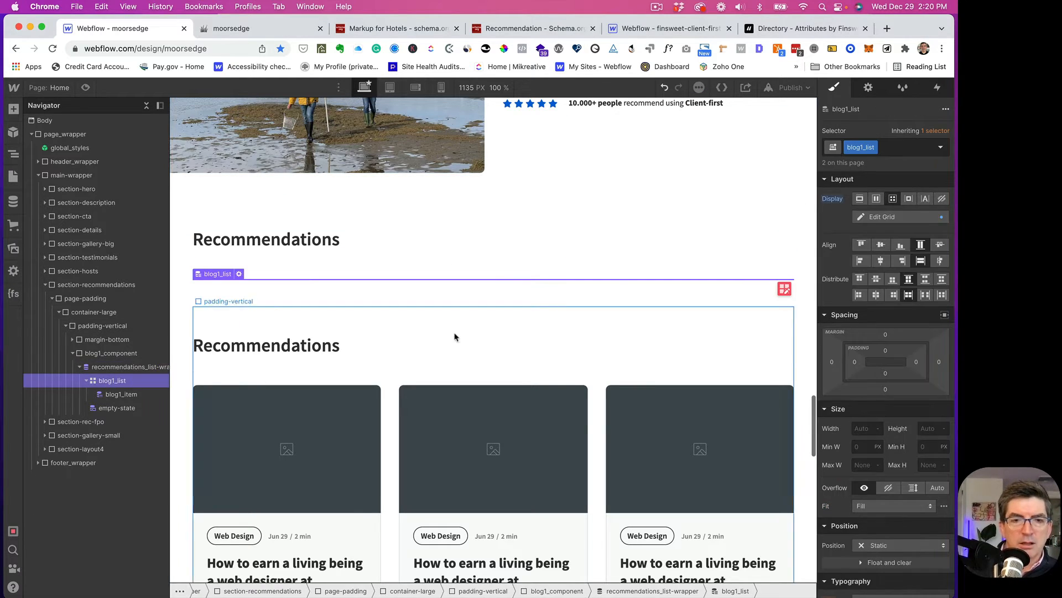
{"action": "double_click", "coordinate": [856, 148]}
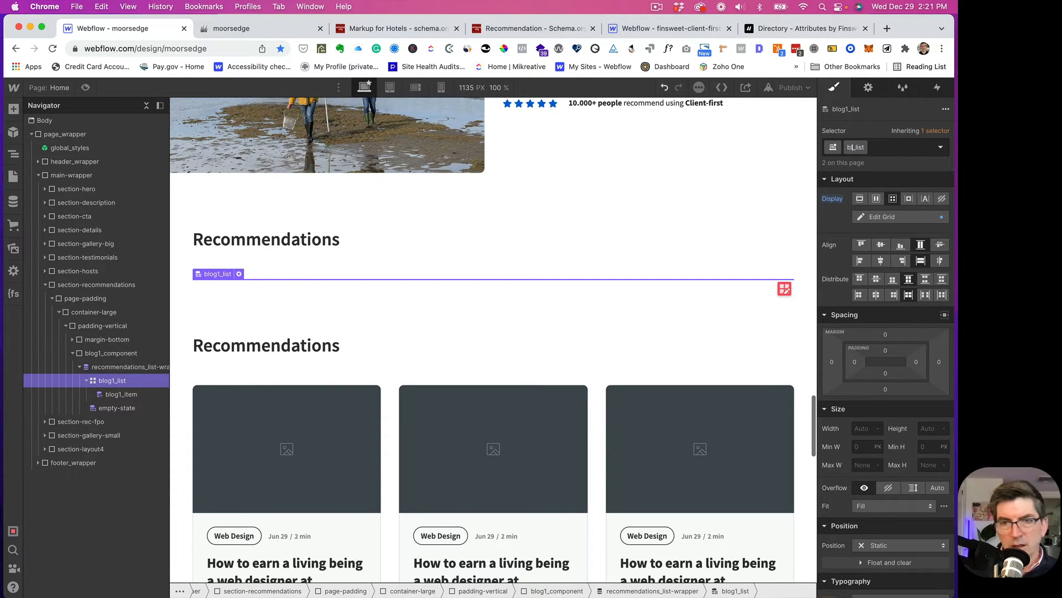
{"action": "type", "text": "reco"}
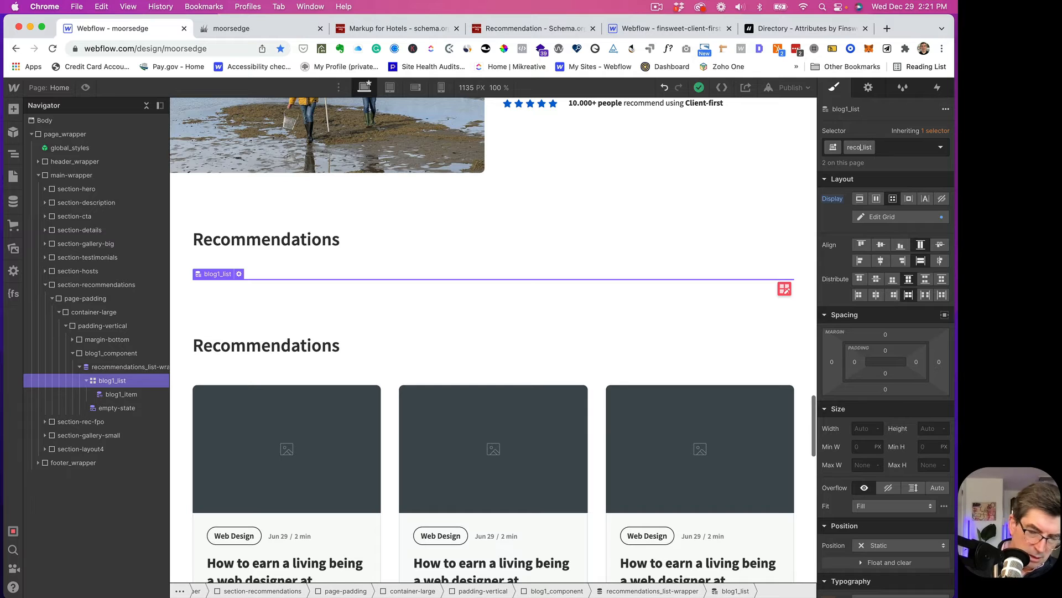
{"action": "type", "text": "mmen"}
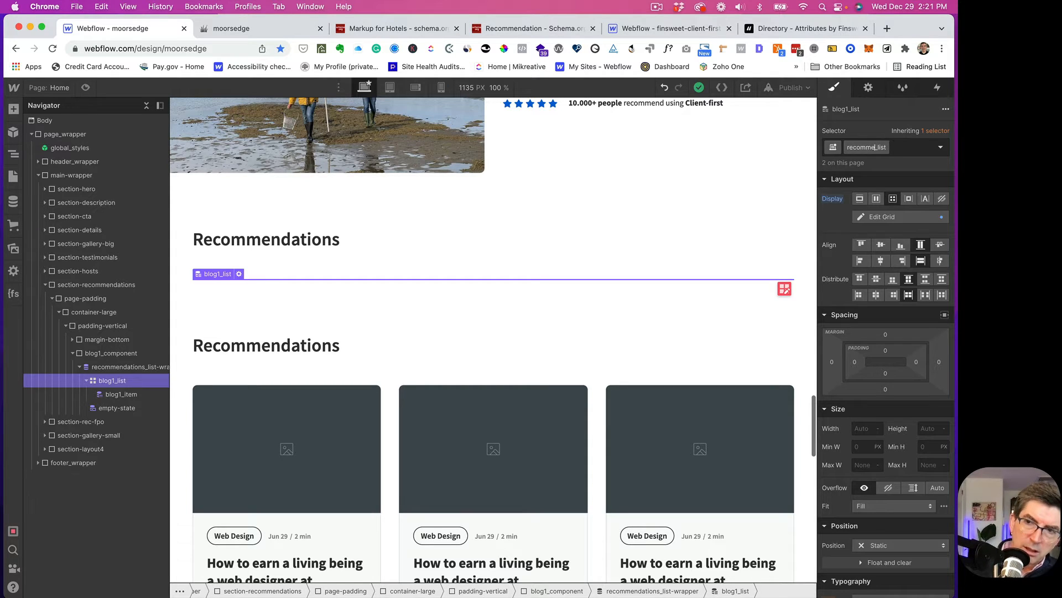
{"action": "type", "text": "dations"}
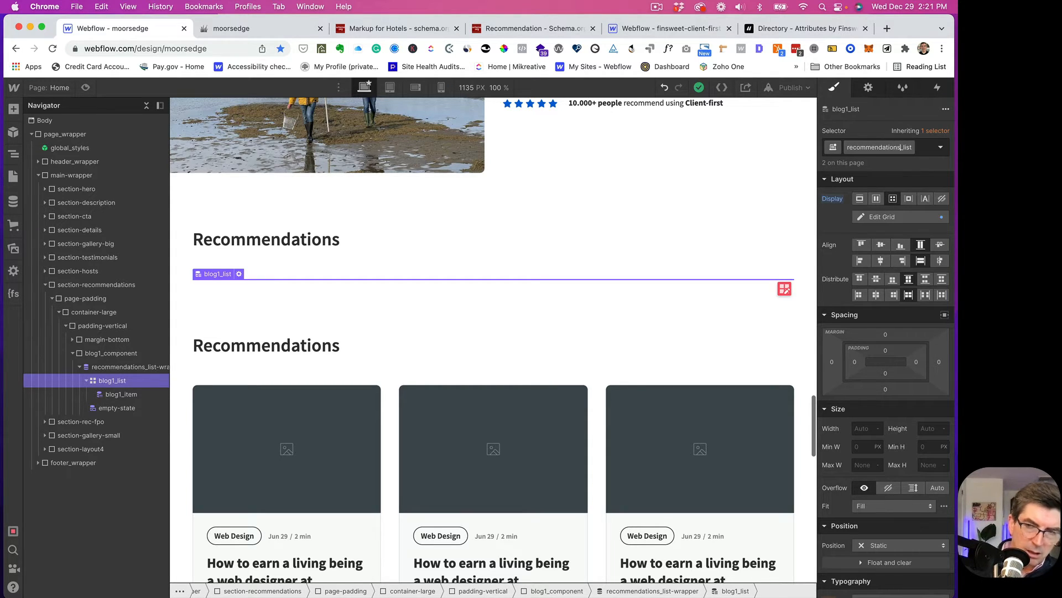
{"action": "key", "text": "Return"}
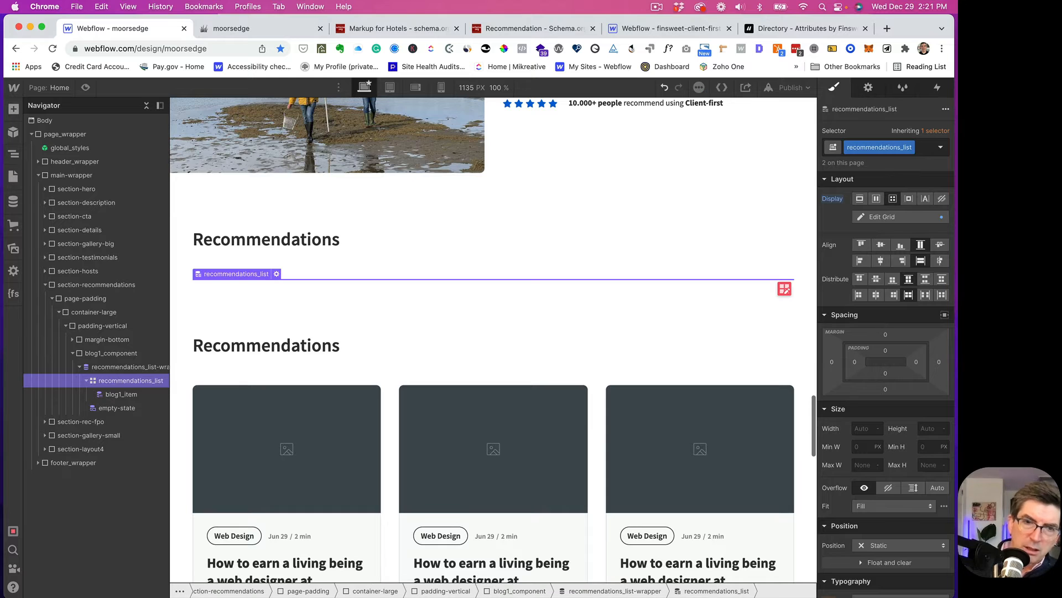
- Rename the blog1_item class to recommendation_item
{"action": "left_click", "coordinate": [115, 394]}
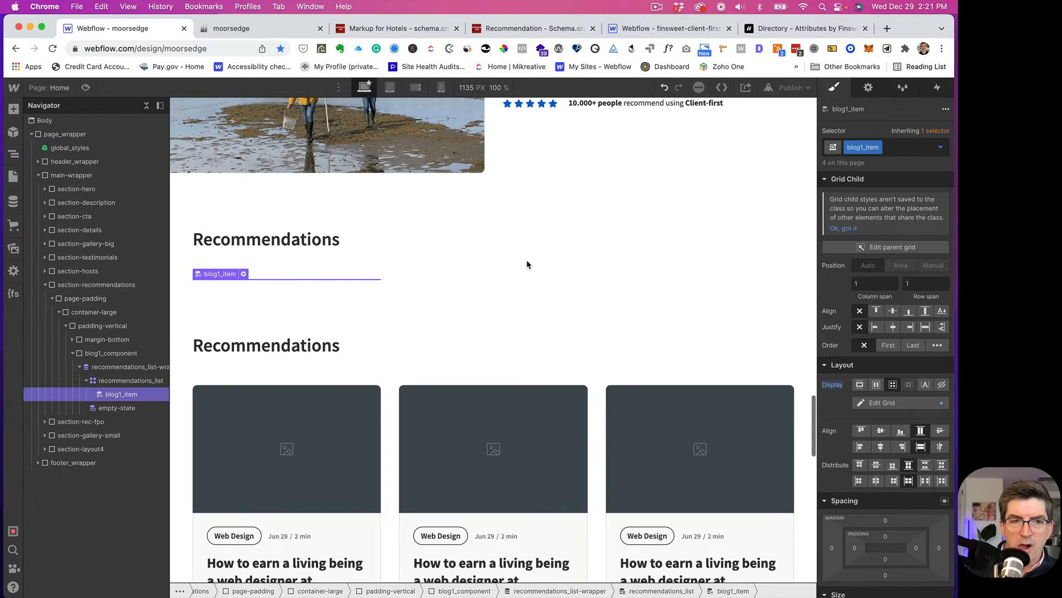
{"action": "double_click", "coordinate": [852, 146]}
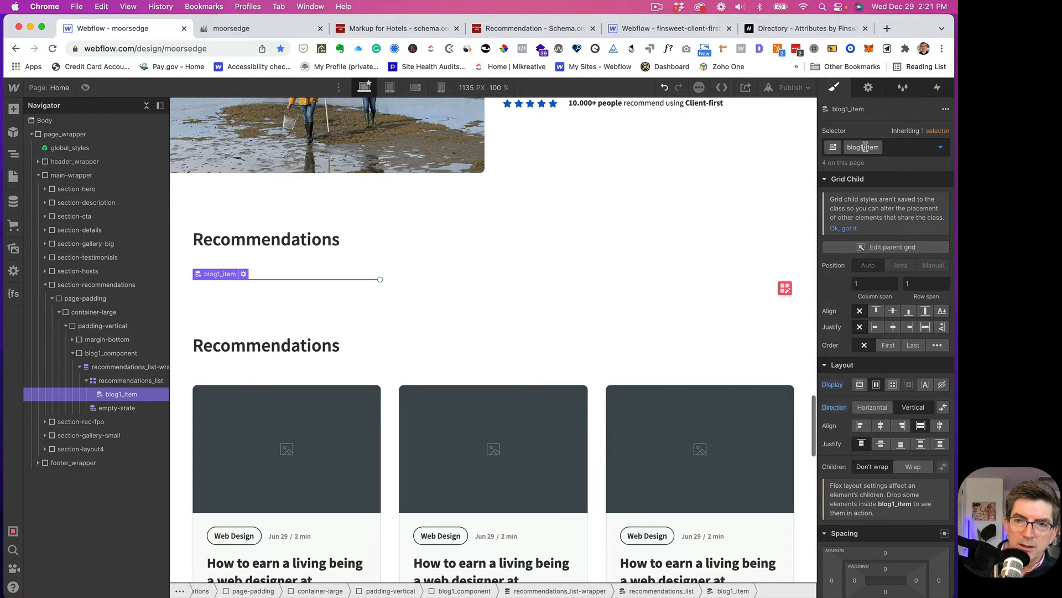
{"action": "left_click", "coordinate": [866, 147]}
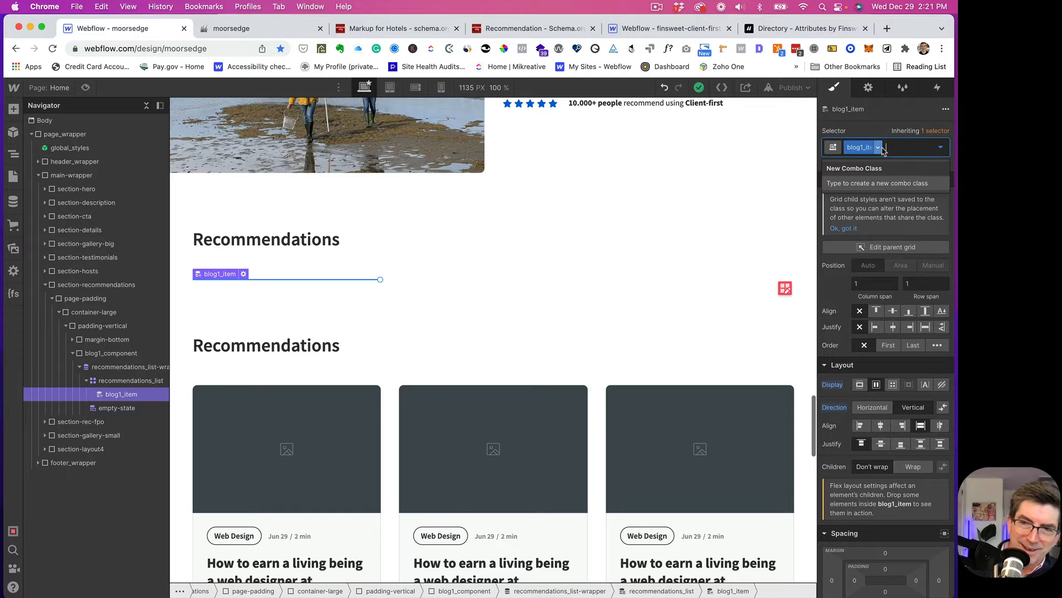
{"action": "left_click", "coordinate": [855, 146]}
{"action": "left_click", "coordinate": [860, 146]}
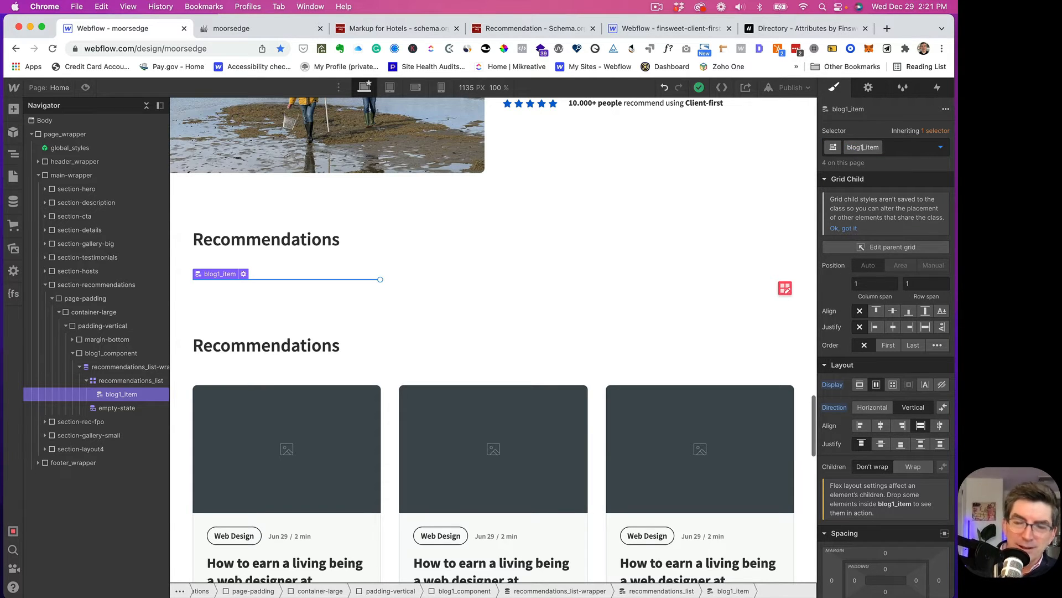
{"action": "key", "text": "BackSpace"}
{"action": "key", "text": "BackSpace"}
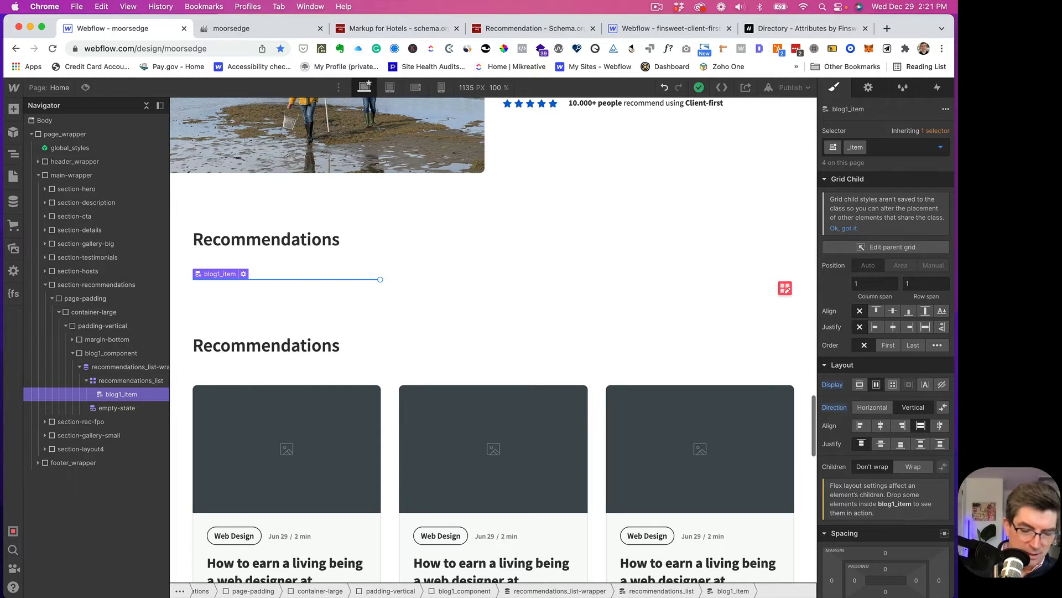
{"action": "type", "text": "recommendation"}
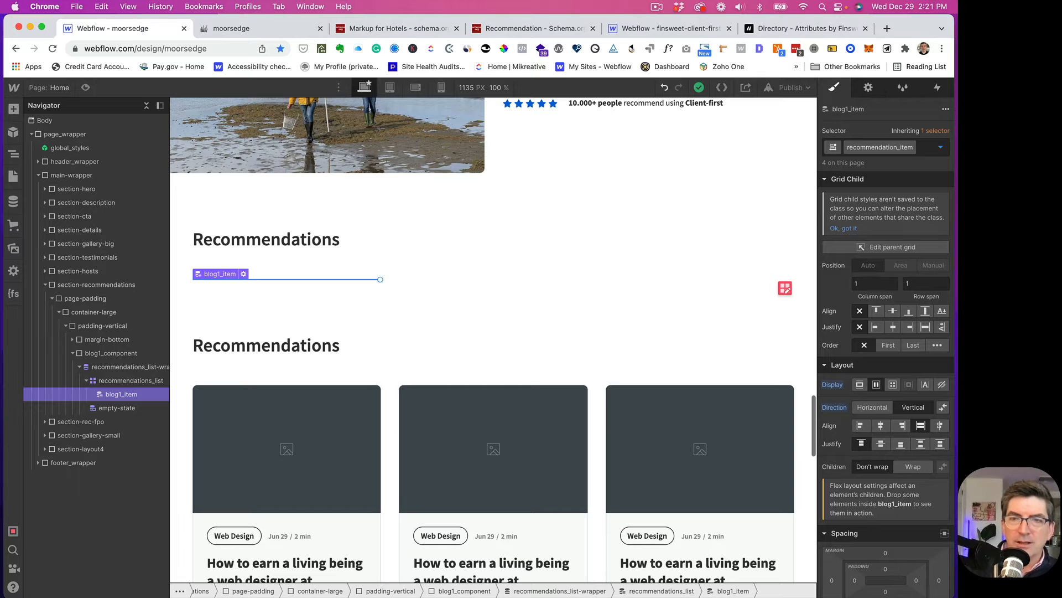
{"action": "key", "text": "Return"}
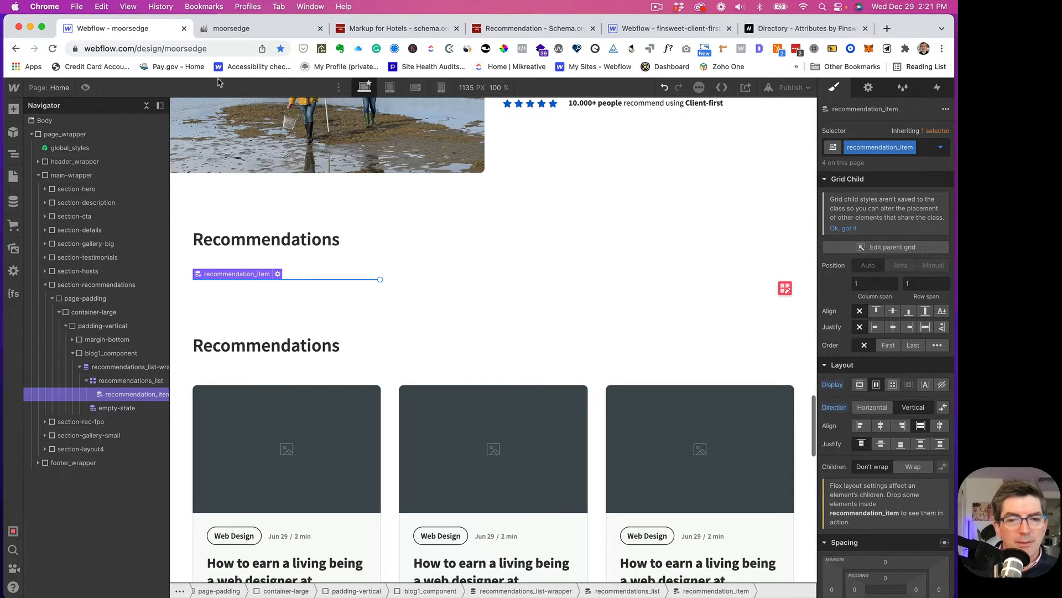
- Rename the blog1_component class to recommendations_component
{"action": "left_click", "coordinate": [94, 354]}
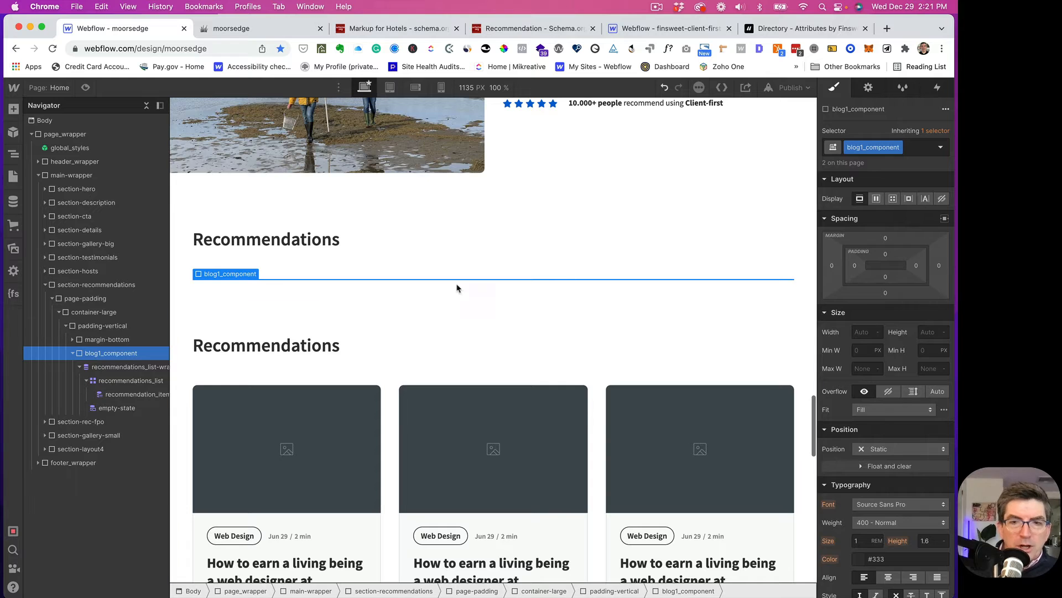
{"action": "left_click", "coordinate": [856, 146]}
{"action": "left_click", "coordinate": [861, 147]}
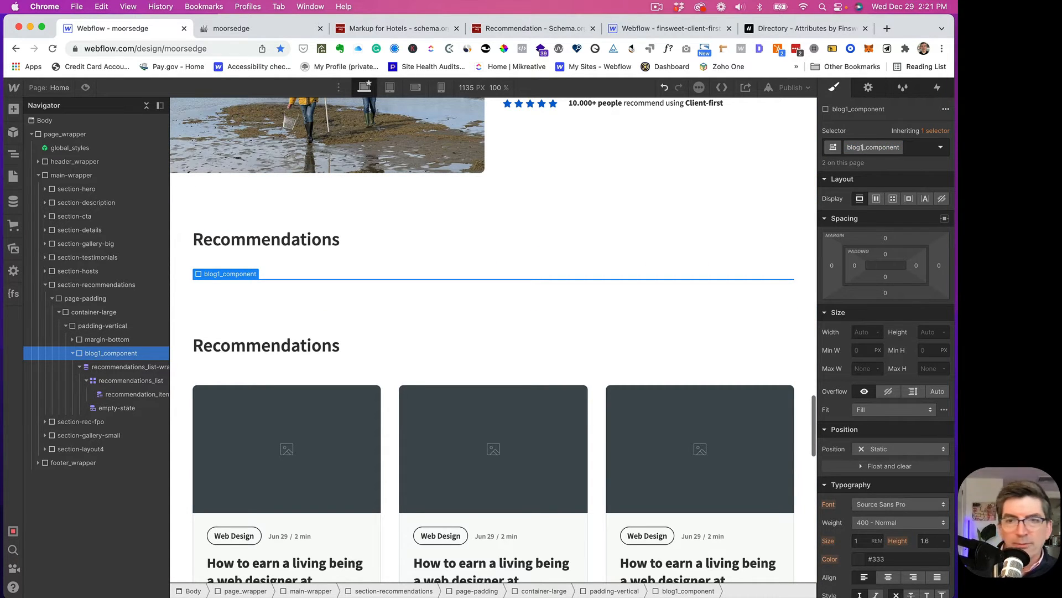
{"action": "key", "text": "BackSpace"}
{"action": "key", "text": "BackSpace"}
{"action": "key", "text": "BackSpace"}
{"action": "key", "text": "BackSpace"}
{"action": "key", "text": "BackSpace"}
{"action": "type", "text": "re"}
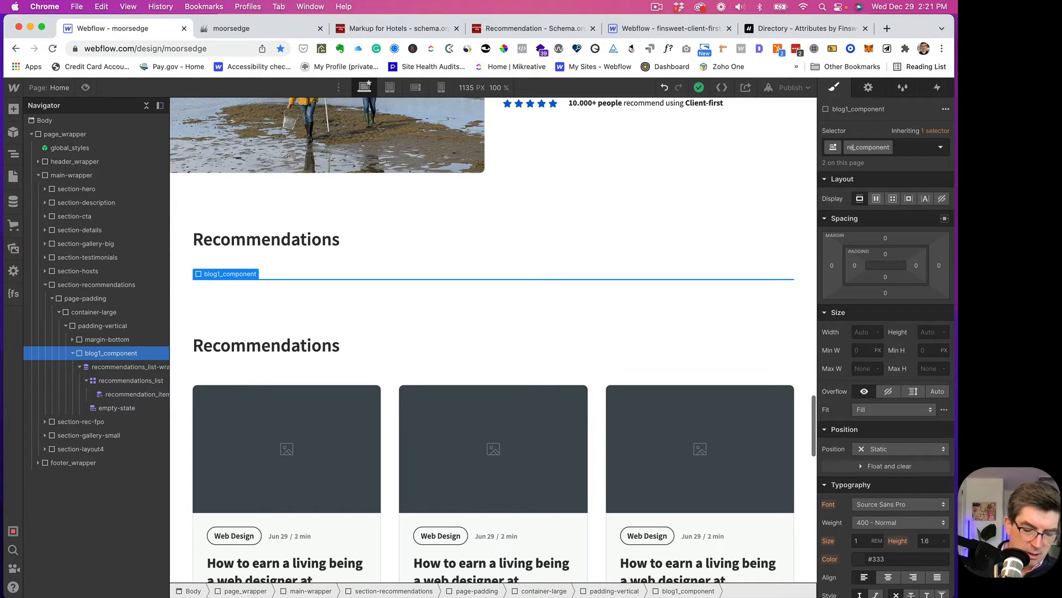
{"action": "type", "text": "commendation"}
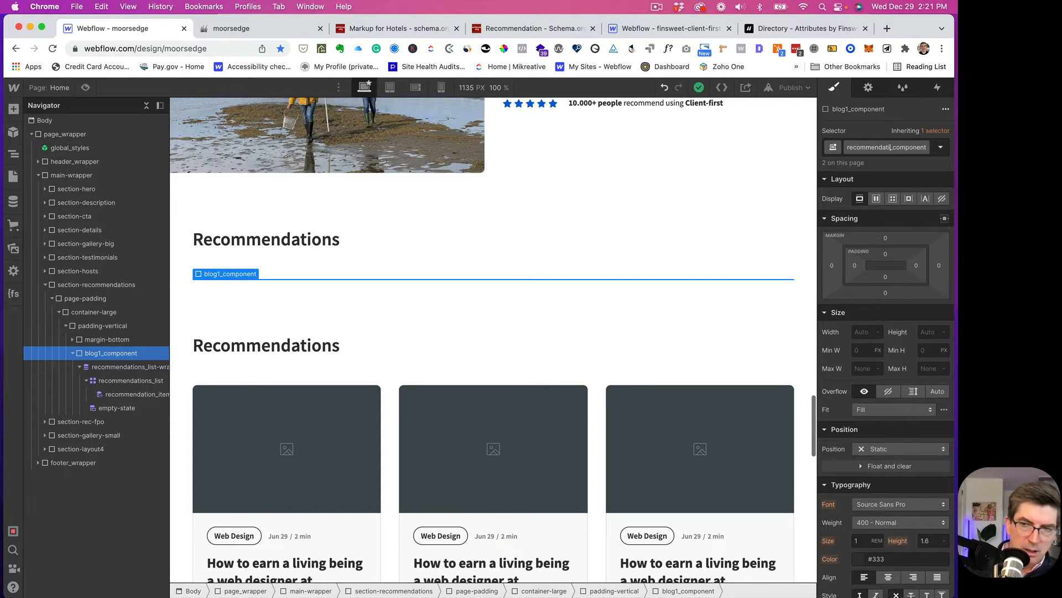
{"action": "type", "text": "s"}
{"action": "key", "text": "Return"}
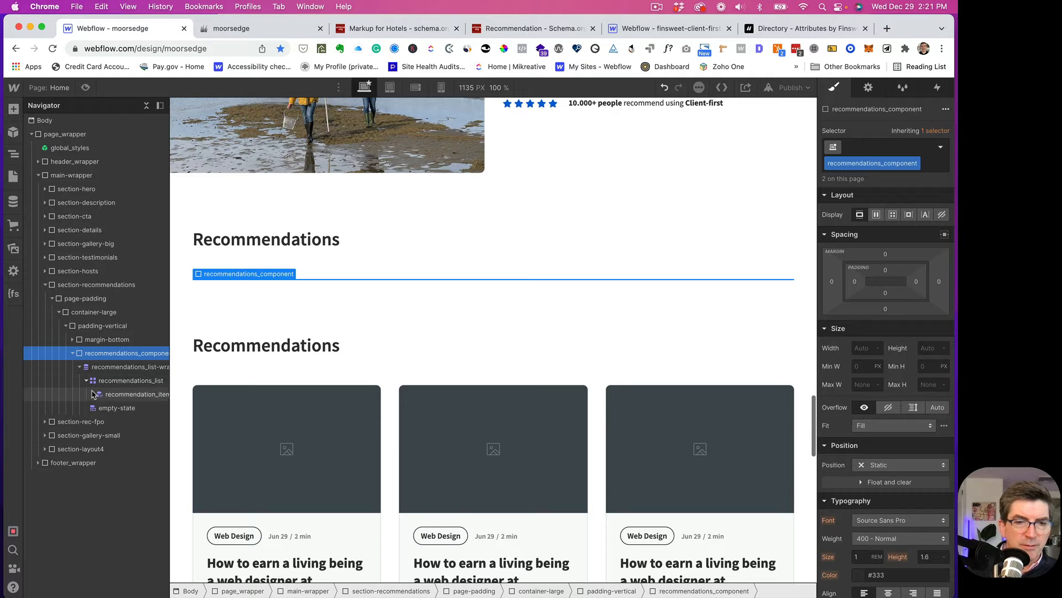
{"action": "left_click", "coordinate": [102, 394]}
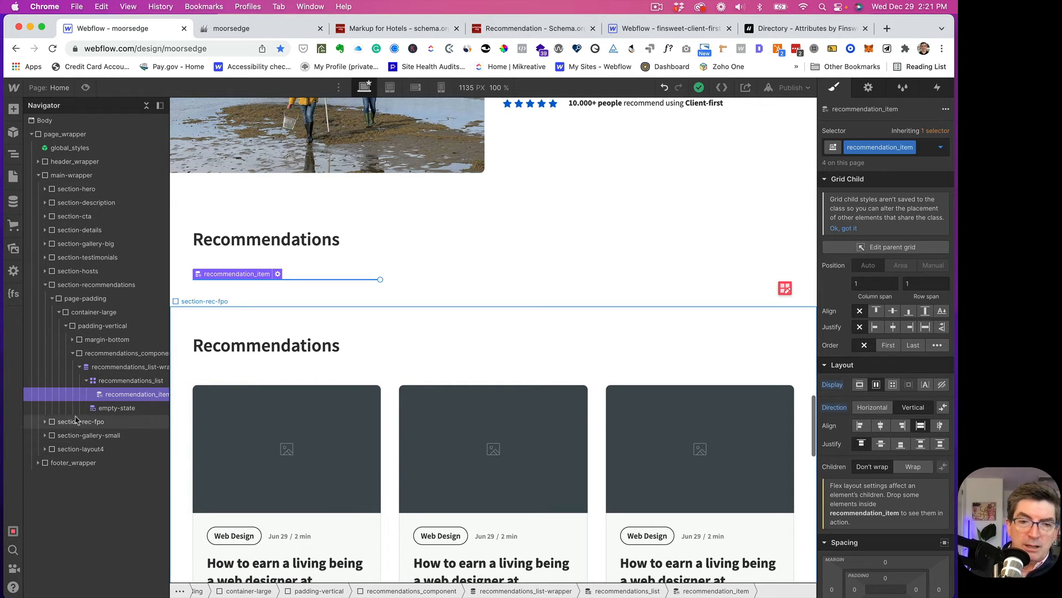
- Expand section-rec-fpo down to its recommendations_list and select the first of its three recommendation_item cards
{"action": "left_click", "coordinate": [45, 422]}
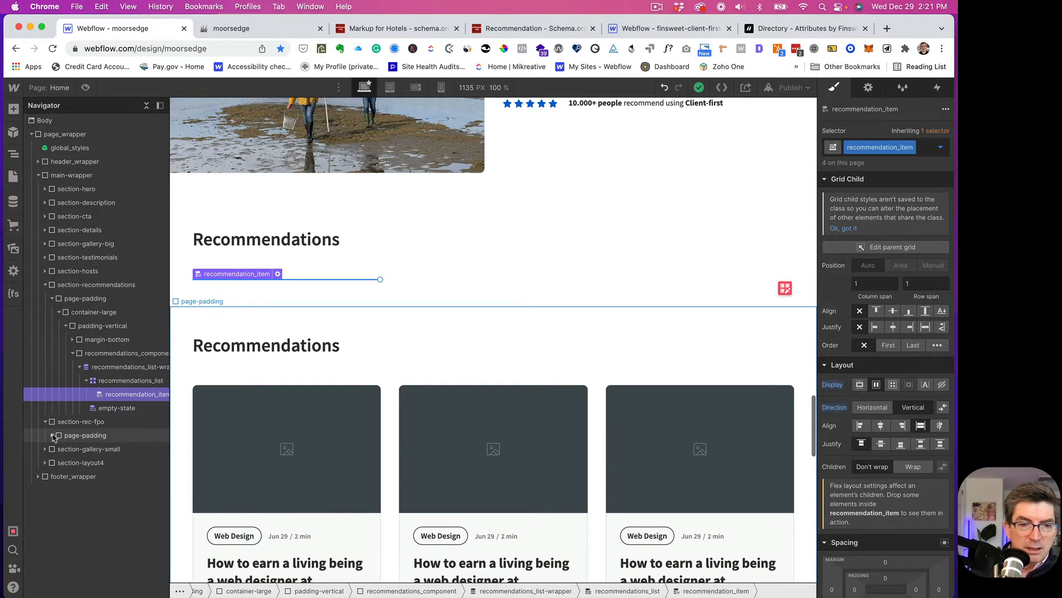
{"action": "left_click", "coordinate": [53, 436]}
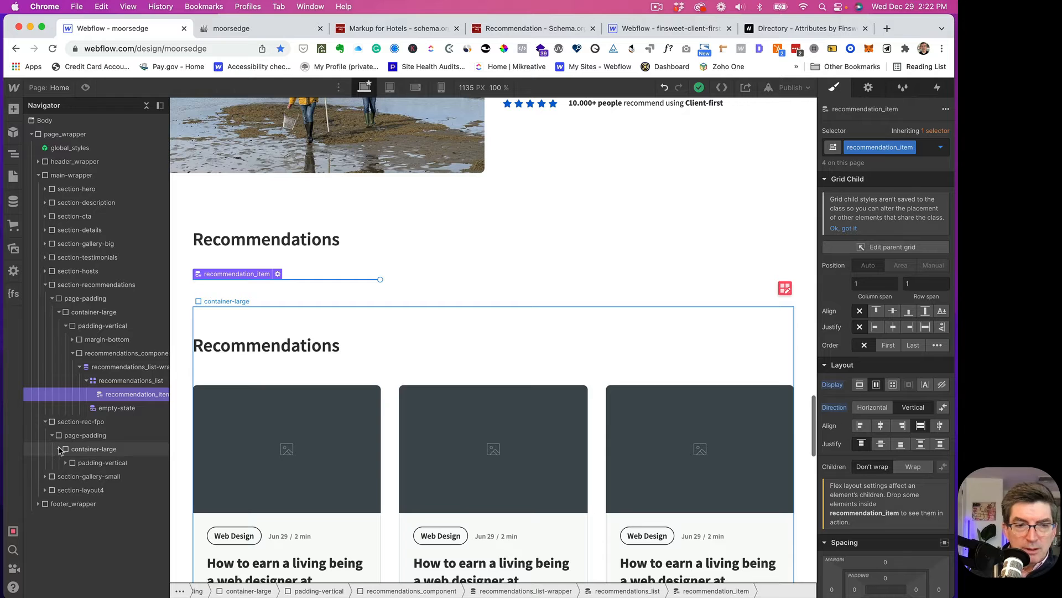
{"action": "left_click", "coordinate": [59, 449]}
{"action": "left_click", "coordinate": [64, 463]}
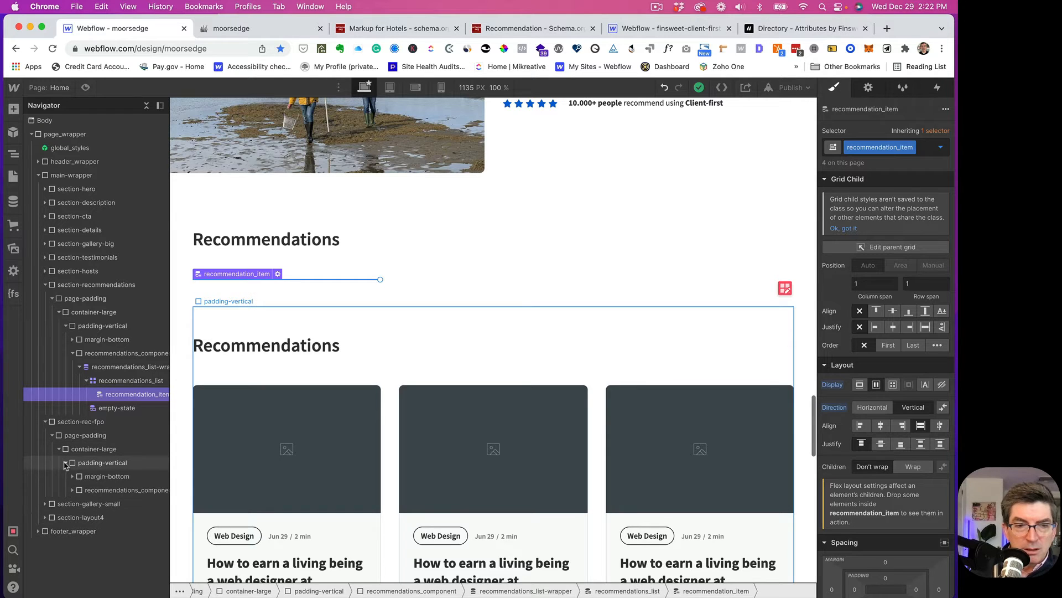
{"action": "left_click", "coordinate": [72, 491]}
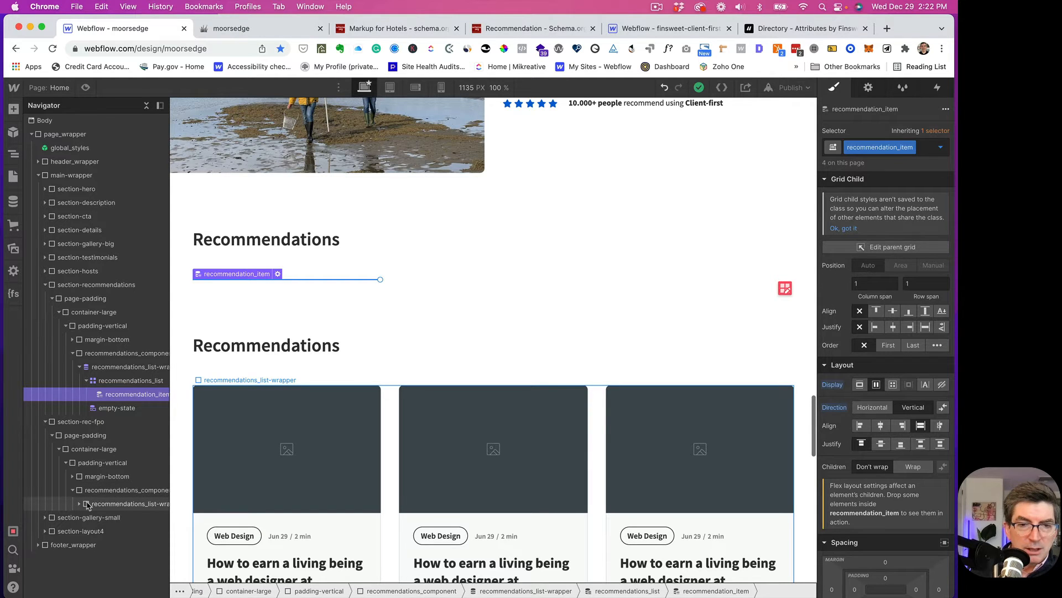
{"action": "left_click", "coordinate": [89, 503]}
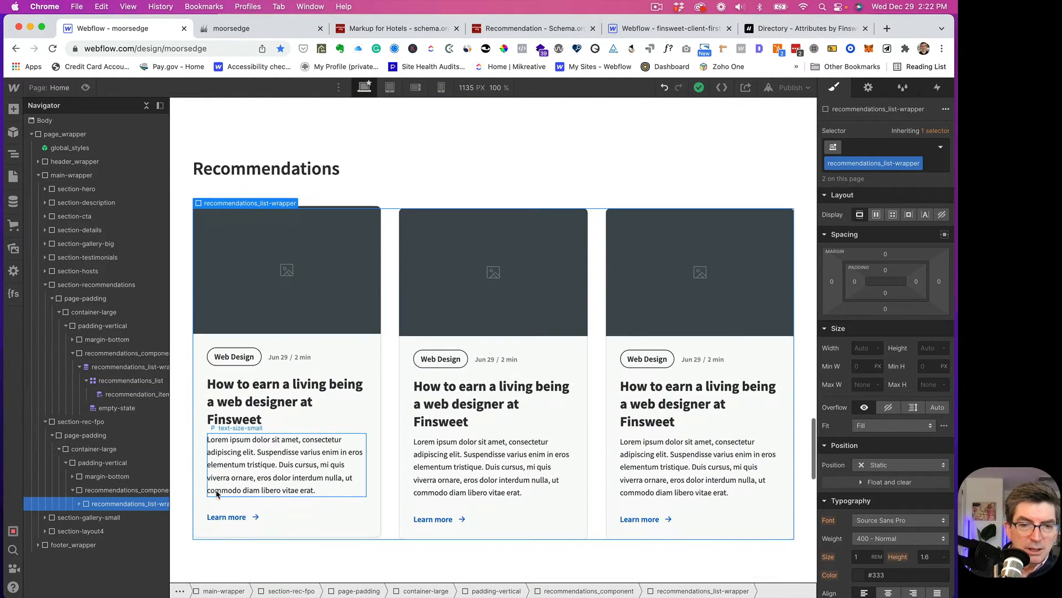
{"action": "left_click", "coordinate": [80, 504]}
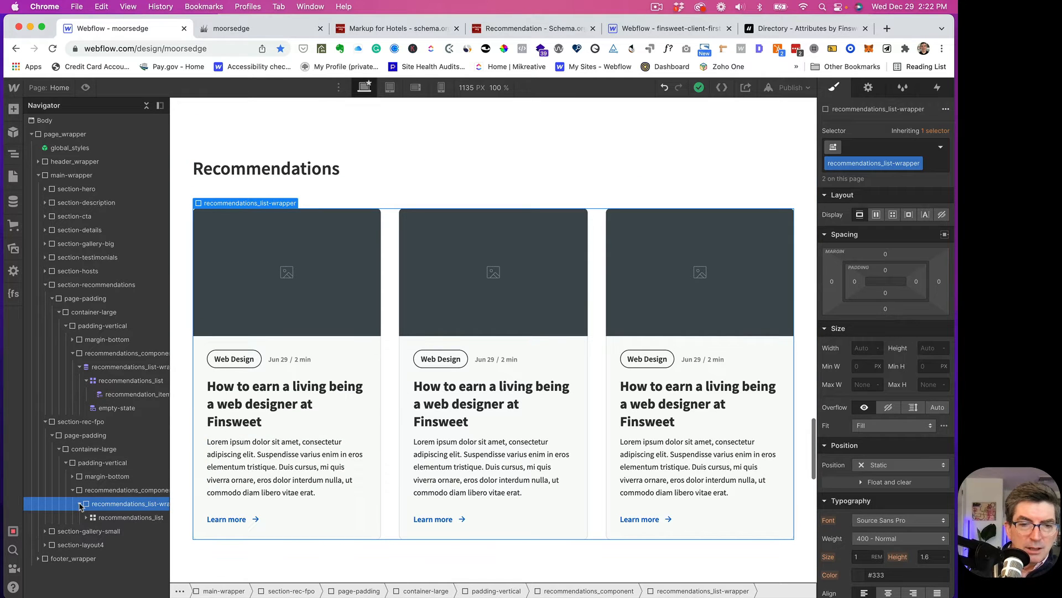
{"action": "left_click", "coordinate": [87, 519]}
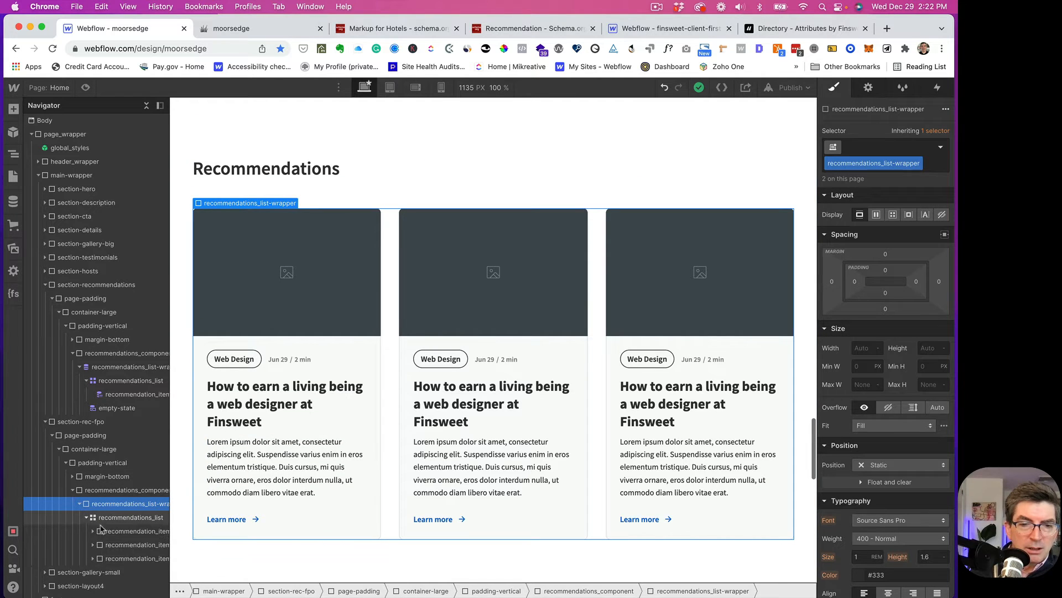
{"action": "left_click", "coordinate": [99, 532]}
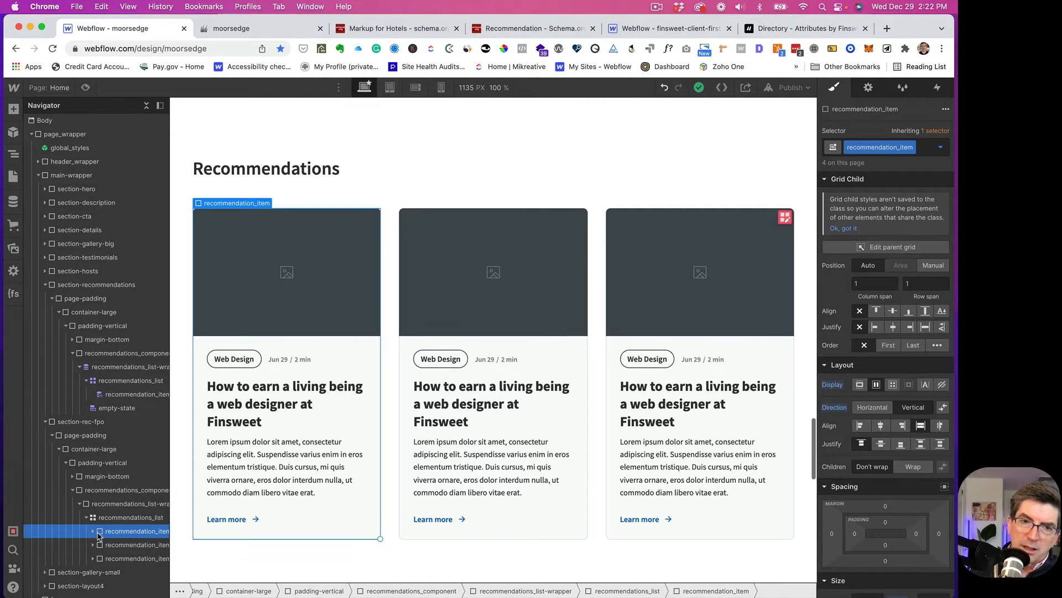
- Change the first card's image link class from blog1_image-link to recommendation_image-link
{"action": "left_click", "coordinate": [94, 531]}
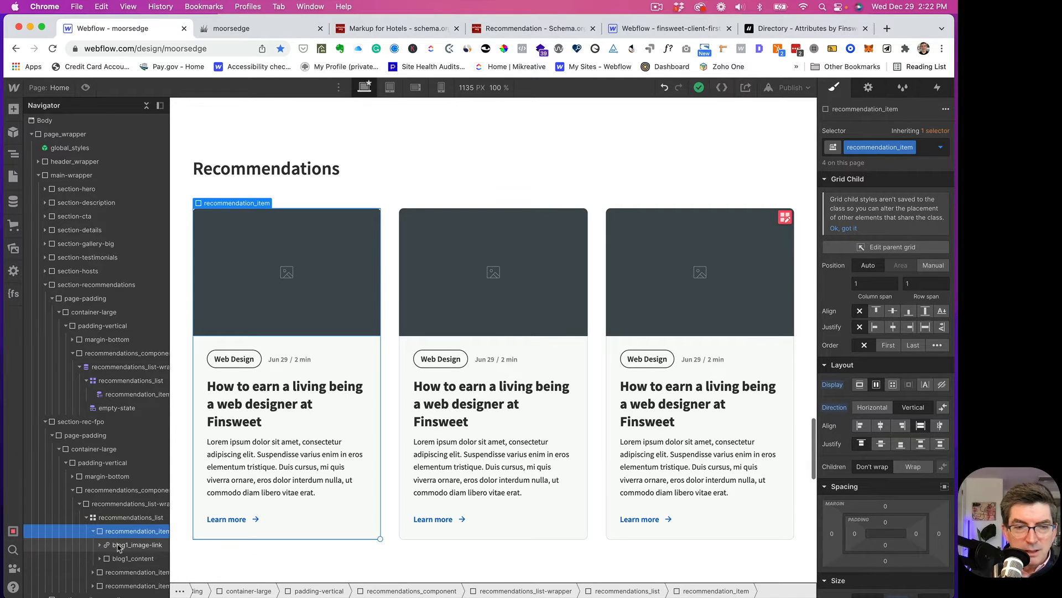
{"action": "left_click", "coordinate": [118, 546]}
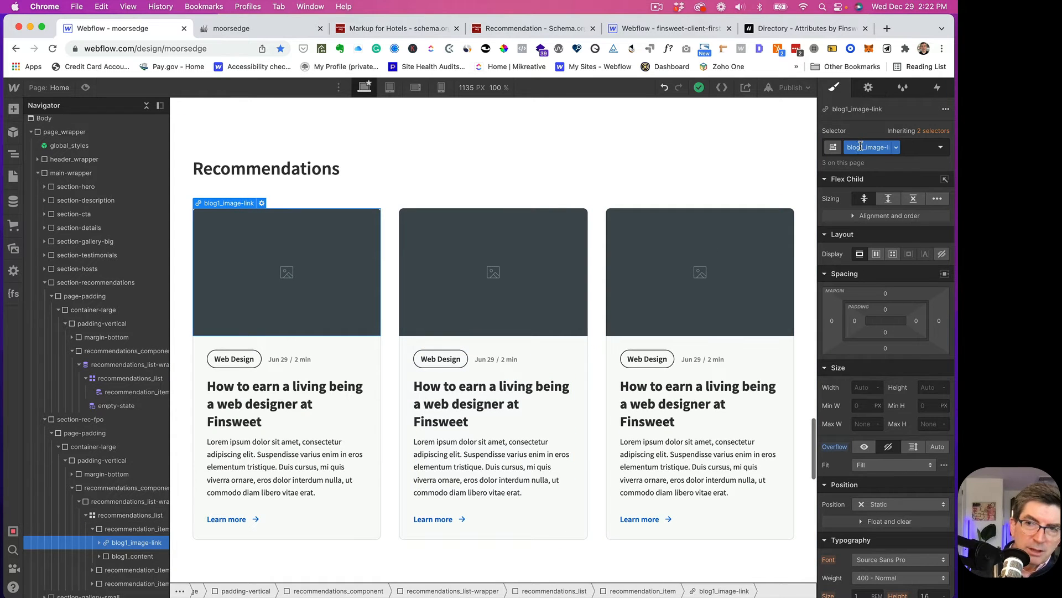
{"action": "left_click", "coordinate": [861, 146]}
{"action": "left_click", "coordinate": [867, 146]}
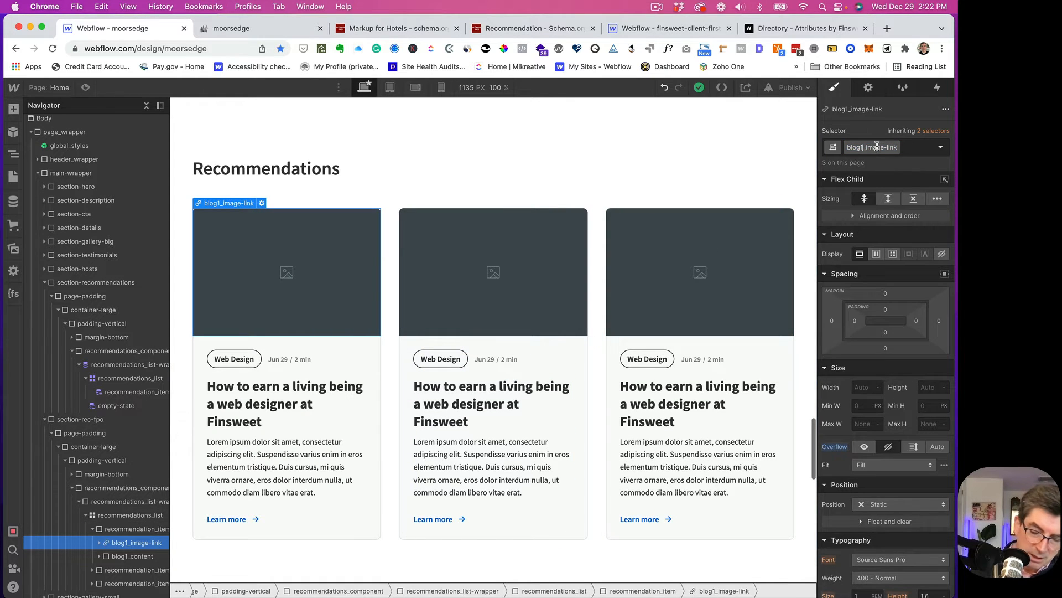
{"action": "key", "text": "BackSpace"}
{"action": "key", "text": "BackSpace"}
{"action": "key", "text": "BackSpace"}
{"action": "key", "text": "BackSpace"}
{"action": "key", "text": "BackSpace"}
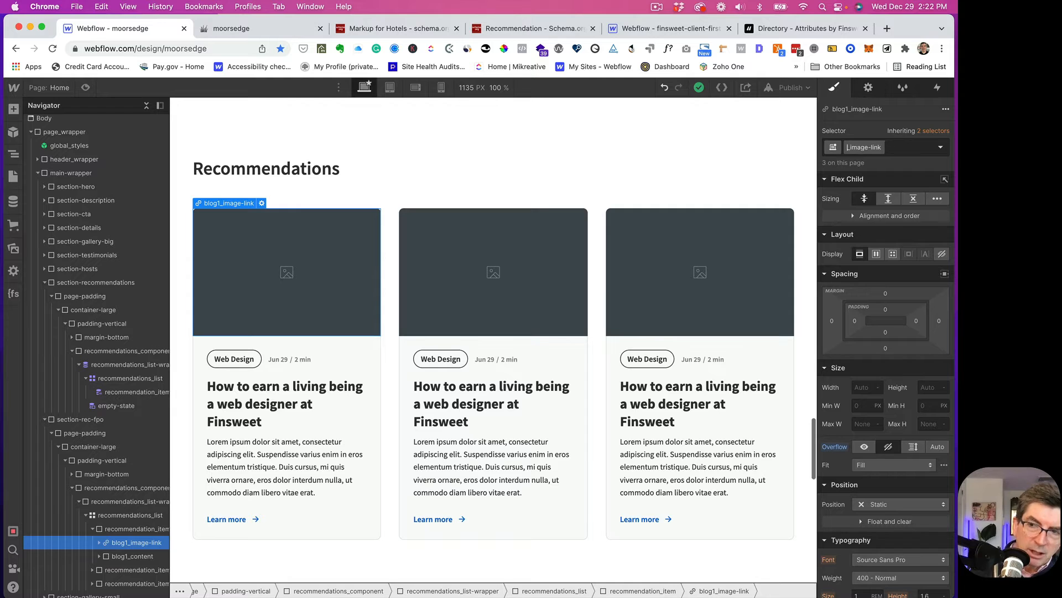
{"action": "type", "text": "reco"}
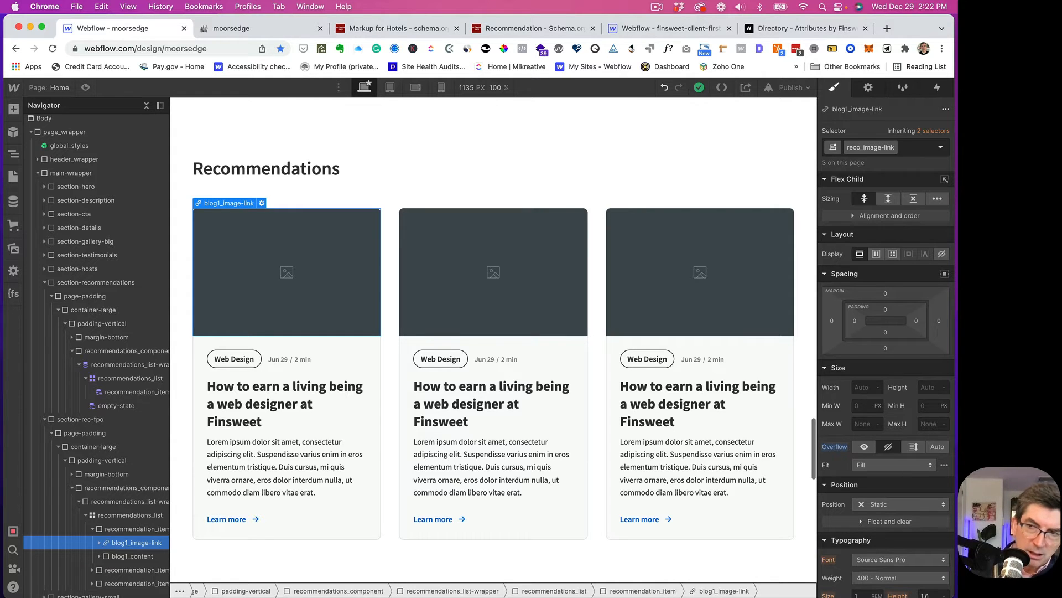
{"action": "type", "text": "mmen"}
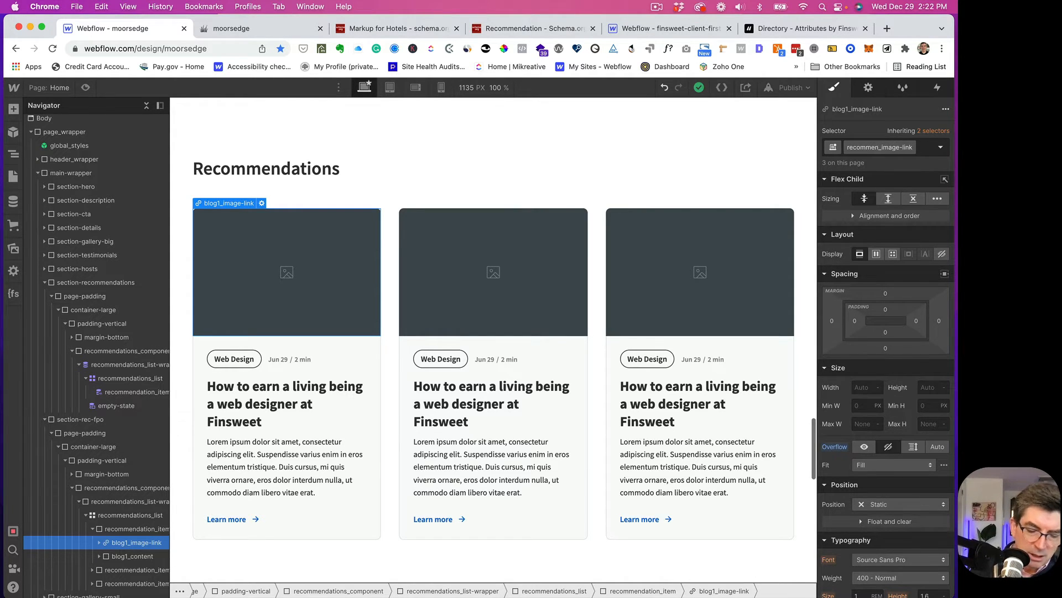
{"action": "type", "text": "dation"}
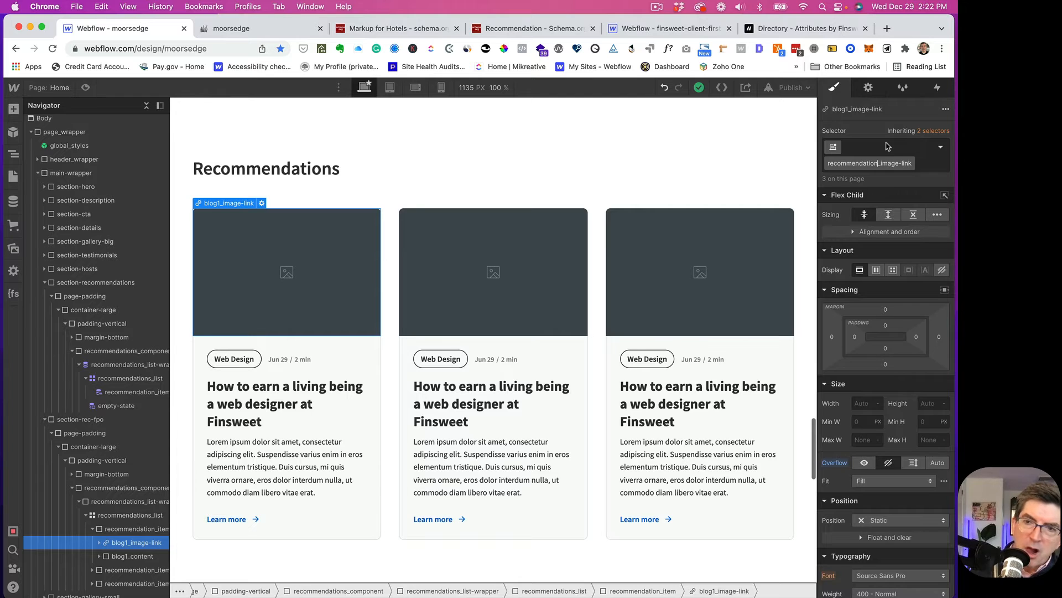
{"action": "left_click_drag", "start_coordinate": [879, 163], "coordinate": [829, 163]}
{"action": "key", "text": "super+c"}
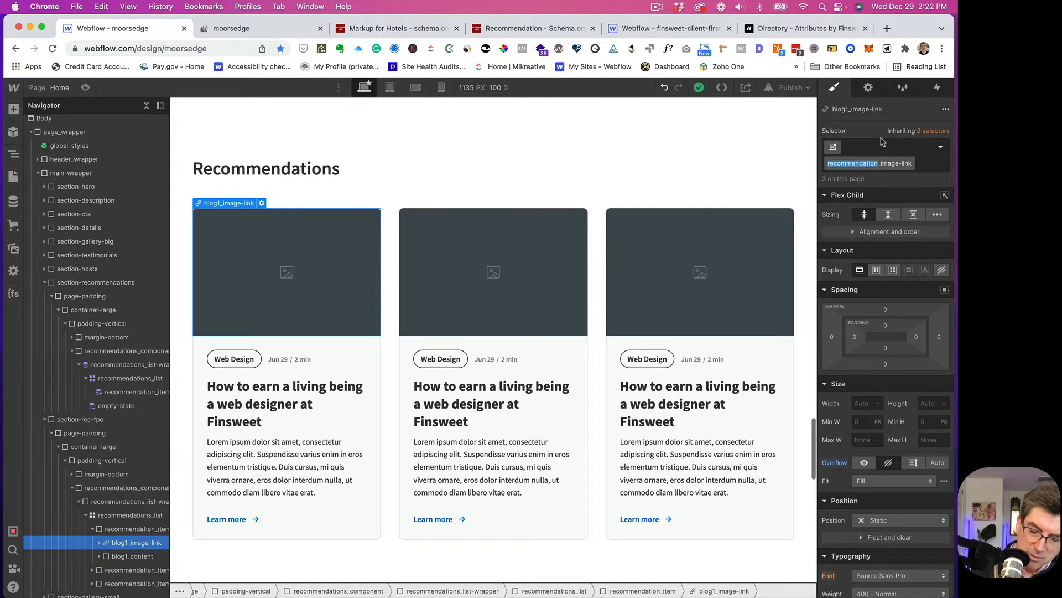
{"action": "key", "text": "Return"}
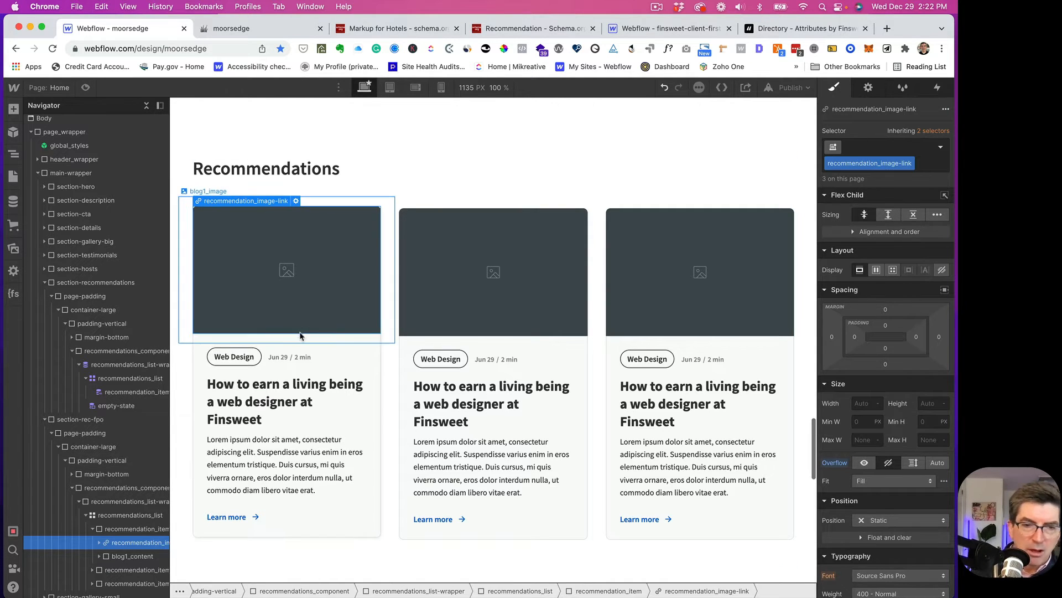
- Rename the card's content block class to recommendation_content
{"action": "left_click", "coordinate": [118, 556]}
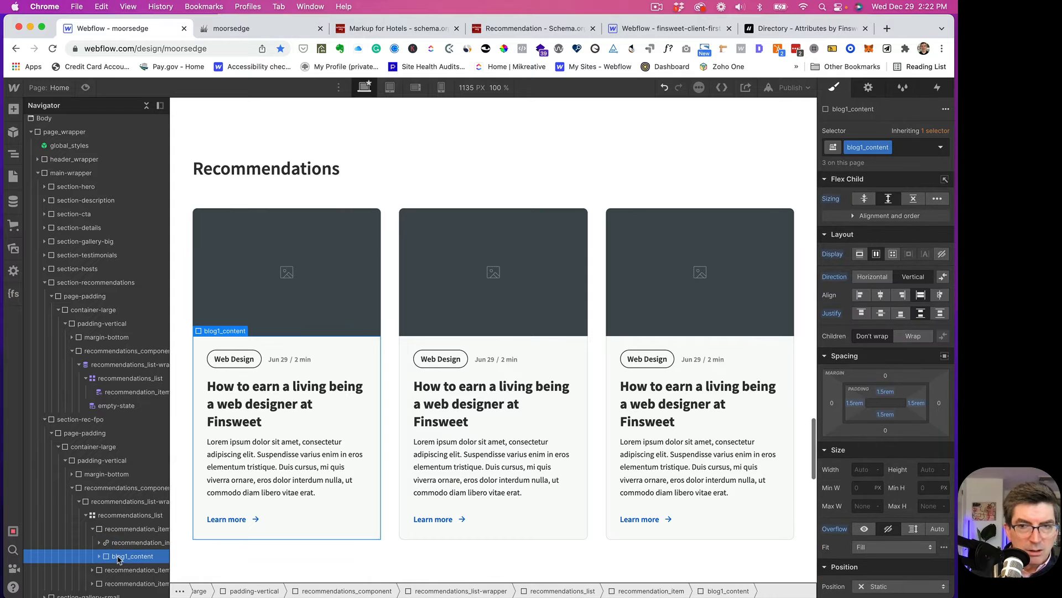
{"action": "double_click", "coordinate": [858, 147]}
{"action": "left_click", "coordinate": [863, 146]}
{"action": "left_click_drag", "start_coordinate": [865, 146], "coordinate": [842, 151]}
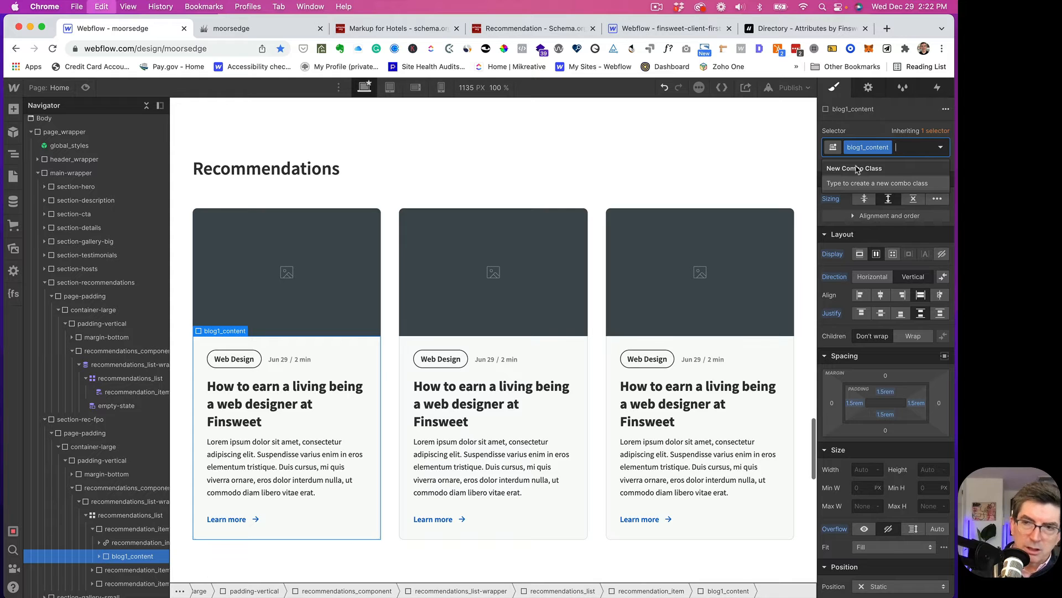
{"action": "type", "text": "recommendation"}
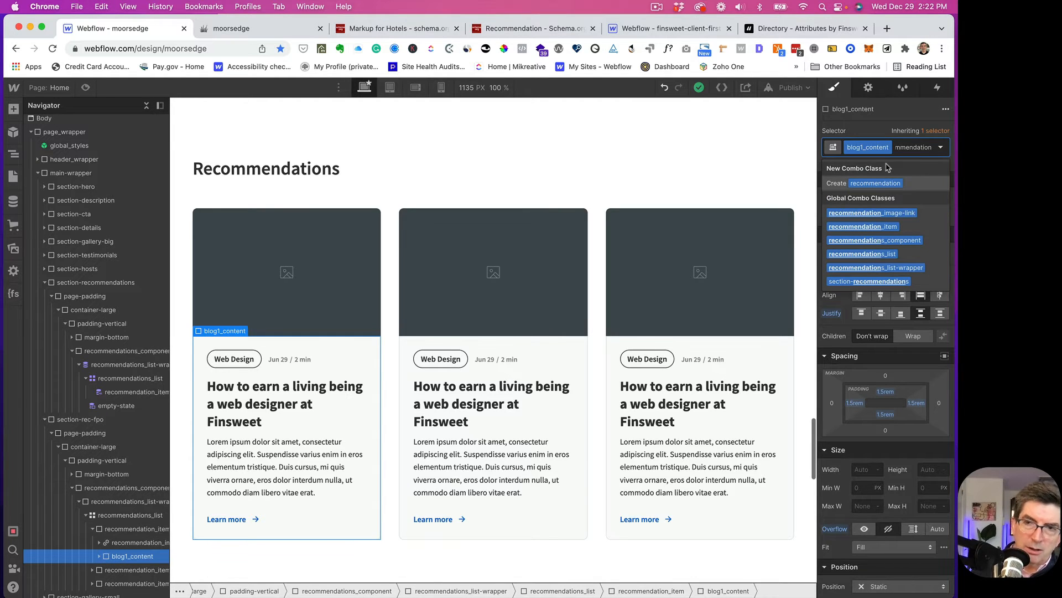
{"action": "key", "text": "BackSpace"}
{"action": "key", "text": "BackSpace"}
{"action": "key", "text": "BackSpace"}
{"action": "key", "text": "BackSpace"}
{"action": "key", "text": "BackSpace"}
{"action": "key", "text": "BackSpace"}
{"action": "key", "text": "BackSpace"}
{"action": "key", "text": "BackSpace"}
{"action": "key", "text": "BackSpace"}
{"action": "key", "text": "BackSpace"}
{"action": "key", "text": "BackSpace"}
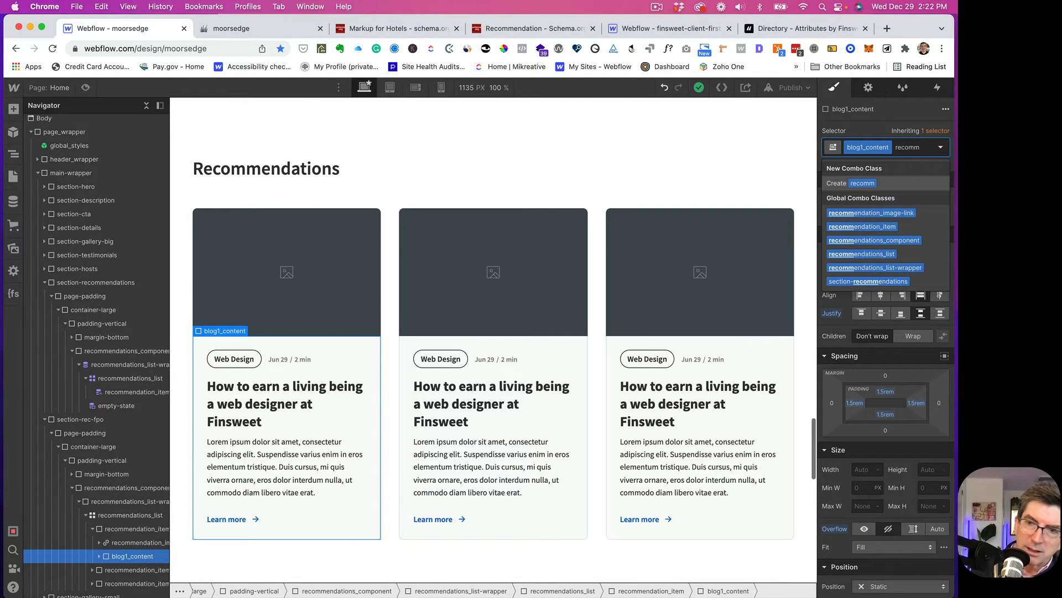
{"action": "key", "text": "BackSpace"}
{"action": "key", "text": "BackSpace"}
{"action": "key", "text": "BackSpace"}
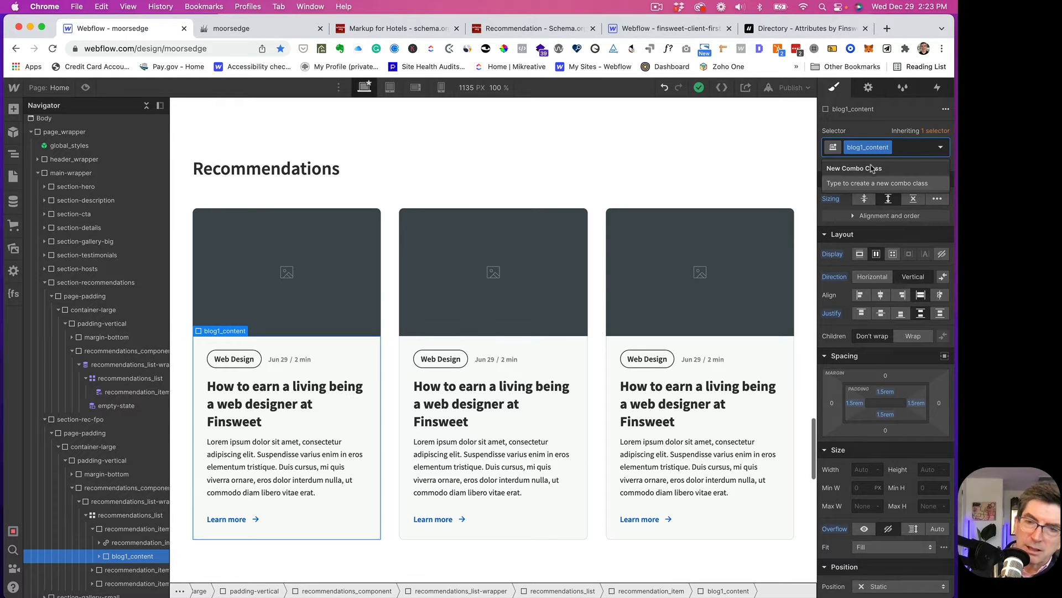
{"action": "key", "text": "Escape"}
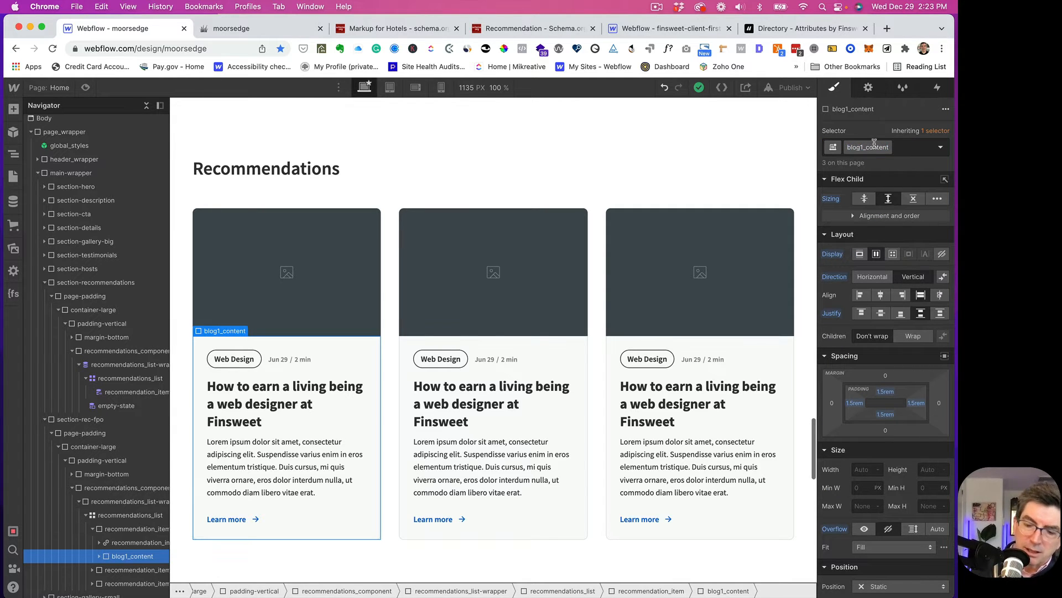
{"action": "key", "text": "BackSpace"}
{"action": "key", "text": "BackSpace"}
{"action": "key", "text": "BackSpace"}
{"action": "key", "text": "BackSpace"}
{"action": "key", "text": "BackSpace"}
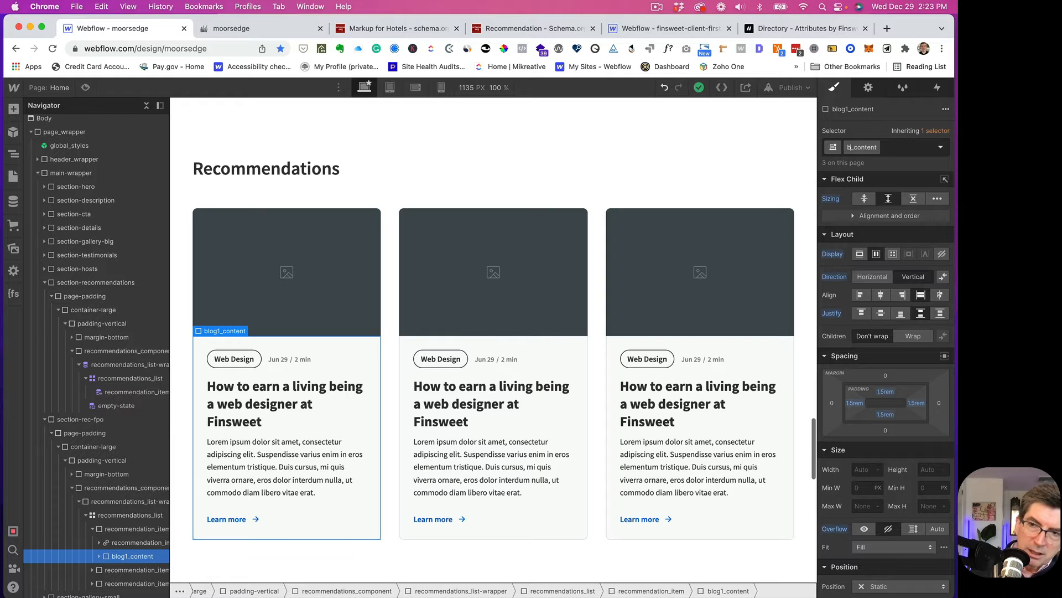
{"action": "key", "text": "super+v"}
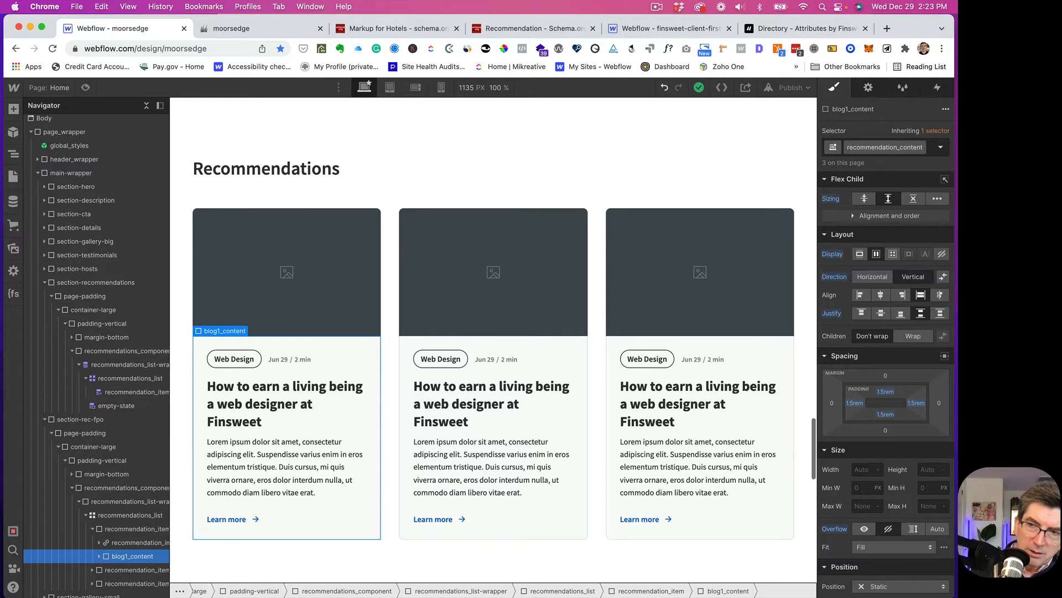
{"action": "key", "text": "Return"}
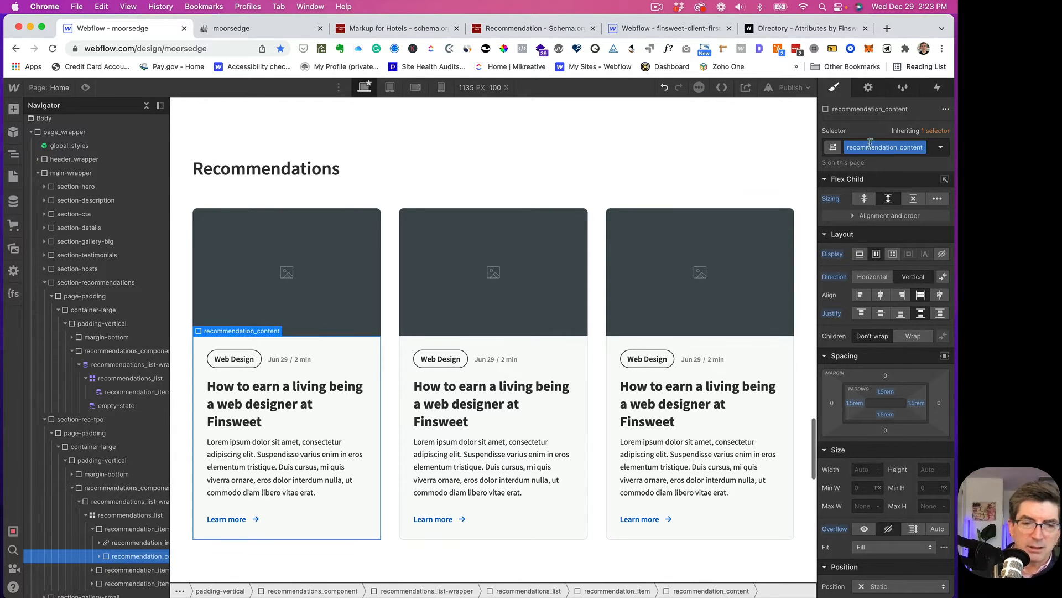
- Rename the content wrapper's class to recommendation_content-wrapper
{"action": "scroll", "coordinate": [137, 547], "scroll_direction": "down", "scroll_amount": 1}
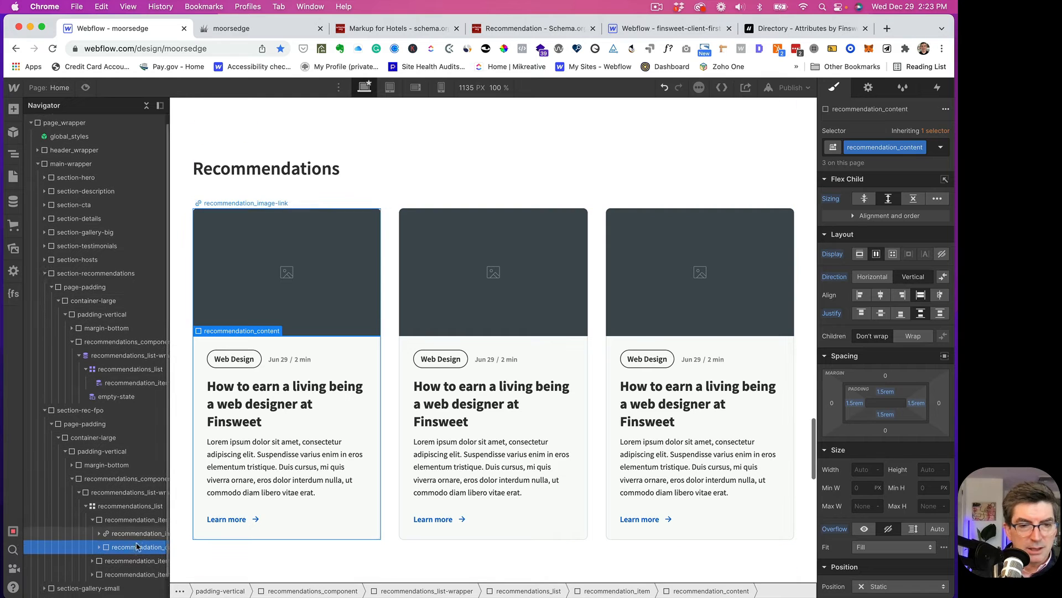
{"action": "scroll", "coordinate": [137, 547], "scroll_direction": "down", "scroll_amount": 2}
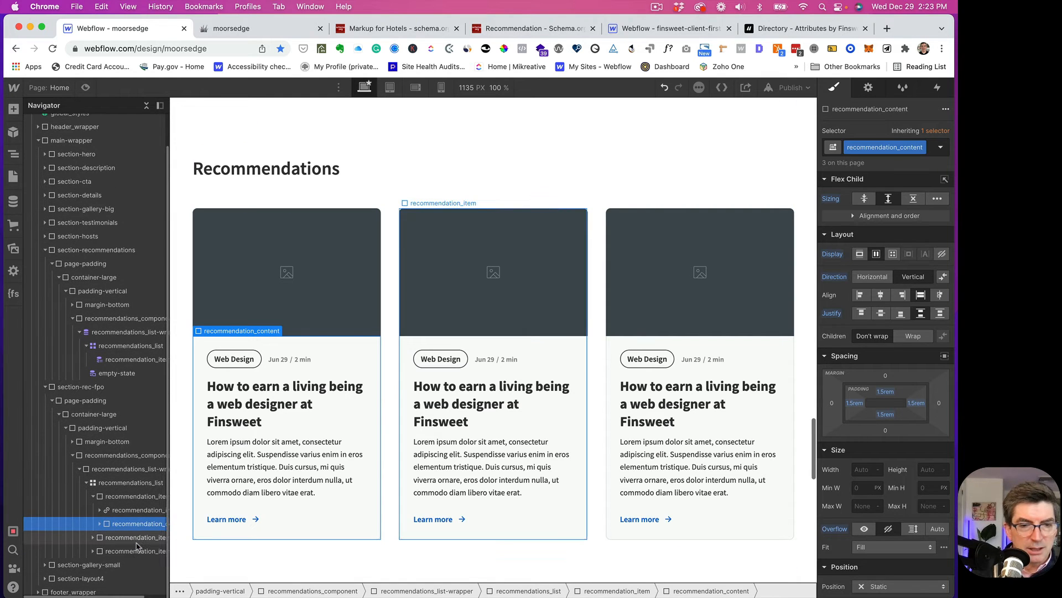
{"action": "left_click", "coordinate": [100, 524]}
{"action": "left_click", "coordinate": [128, 539]}
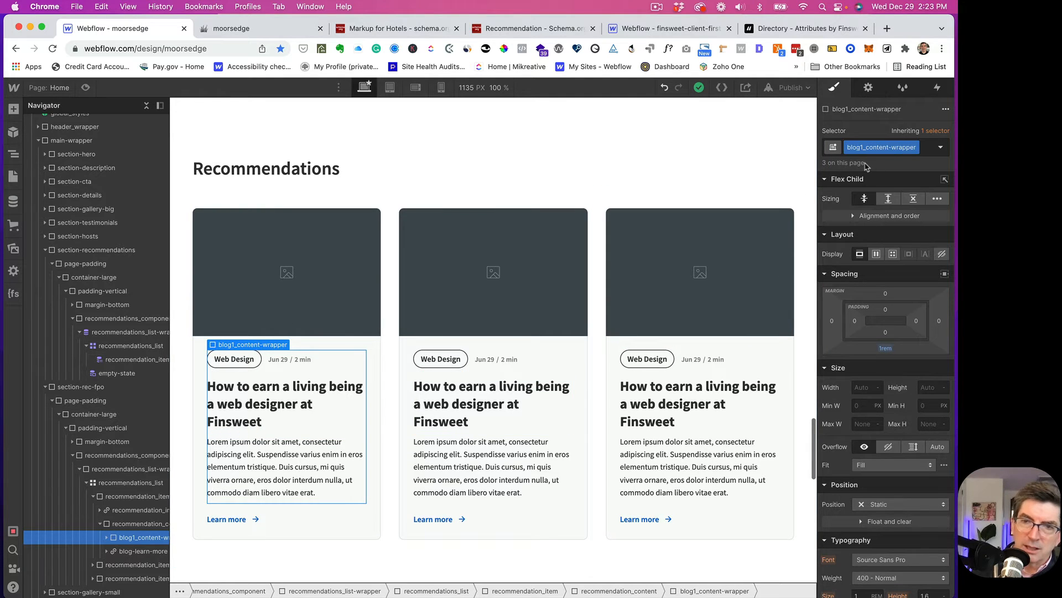
{"action": "left_click", "coordinate": [872, 146]}
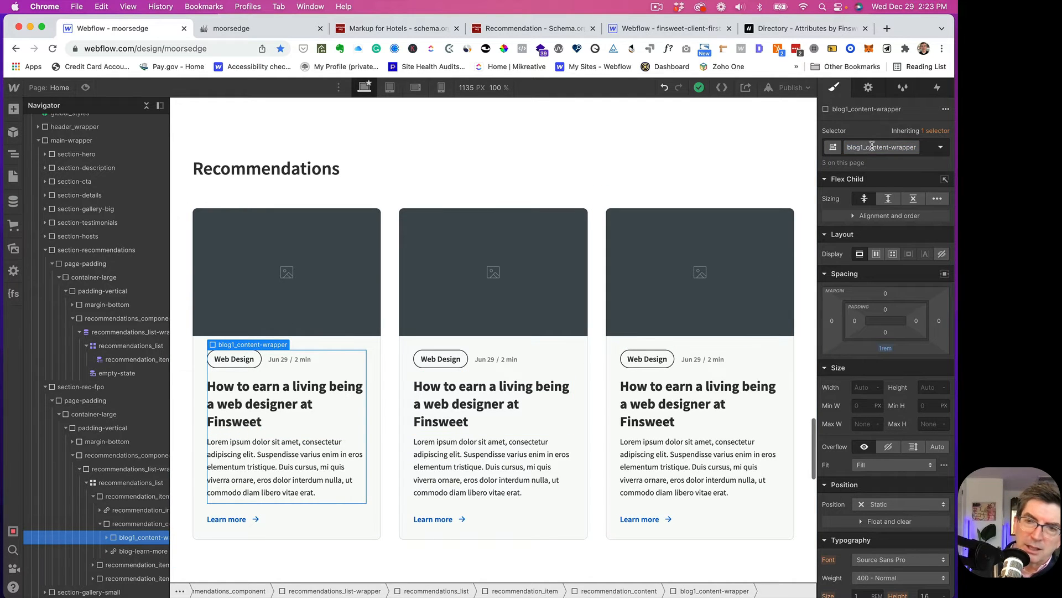
{"action": "key", "text": "BackSpace"}
{"action": "key", "text": "BackSpace"}
{"action": "key", "text": "BackSpace"}
{"action": "key", "text": "BackSpace"}
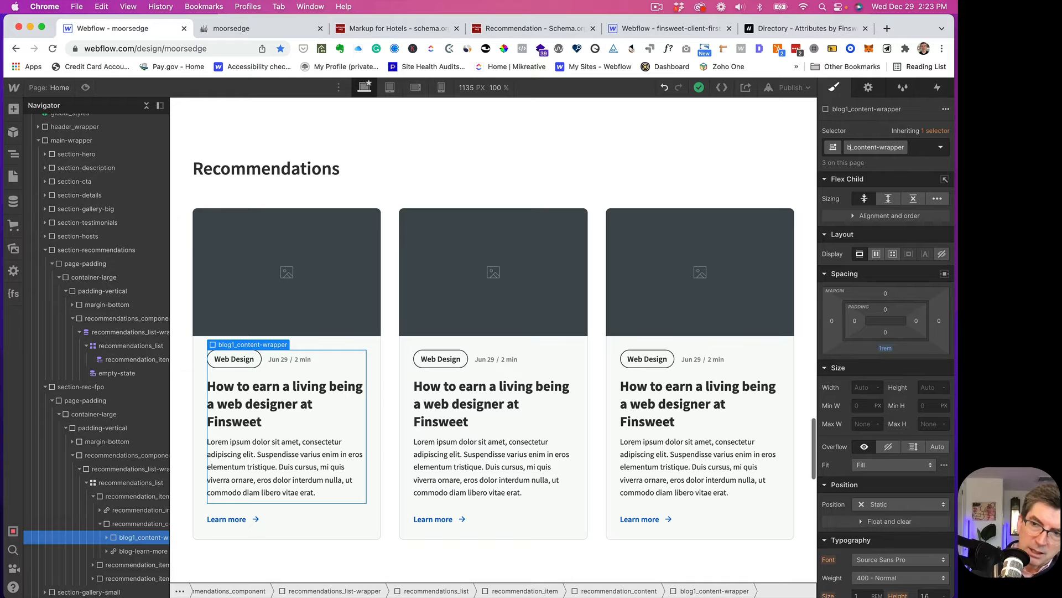
{"action": "key", "text": "BackSpace"}
{"action": "type", "text": "recommendation"}
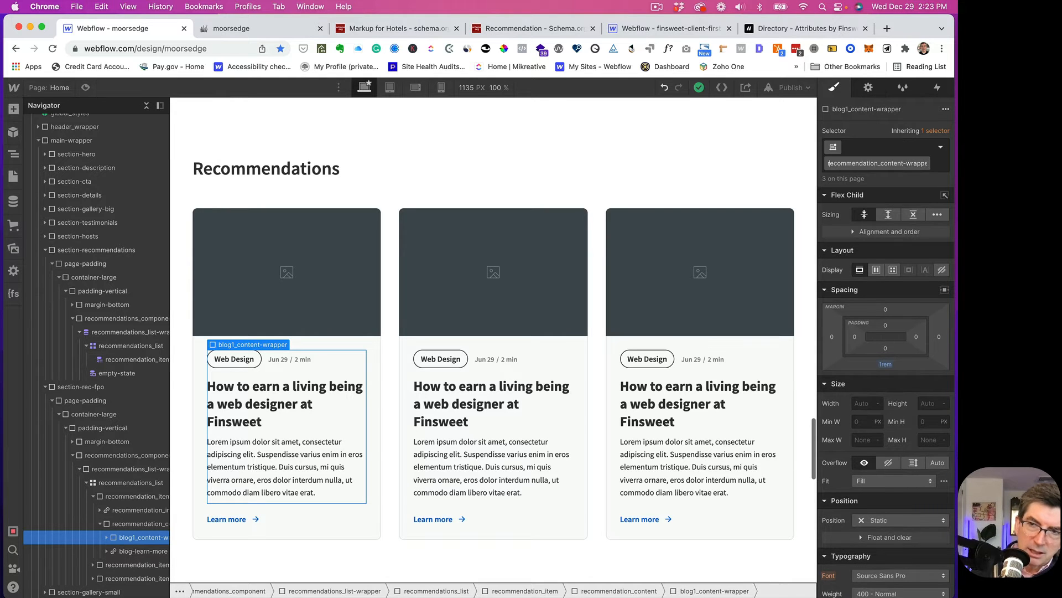
{"action": "key", "text": "Return"}
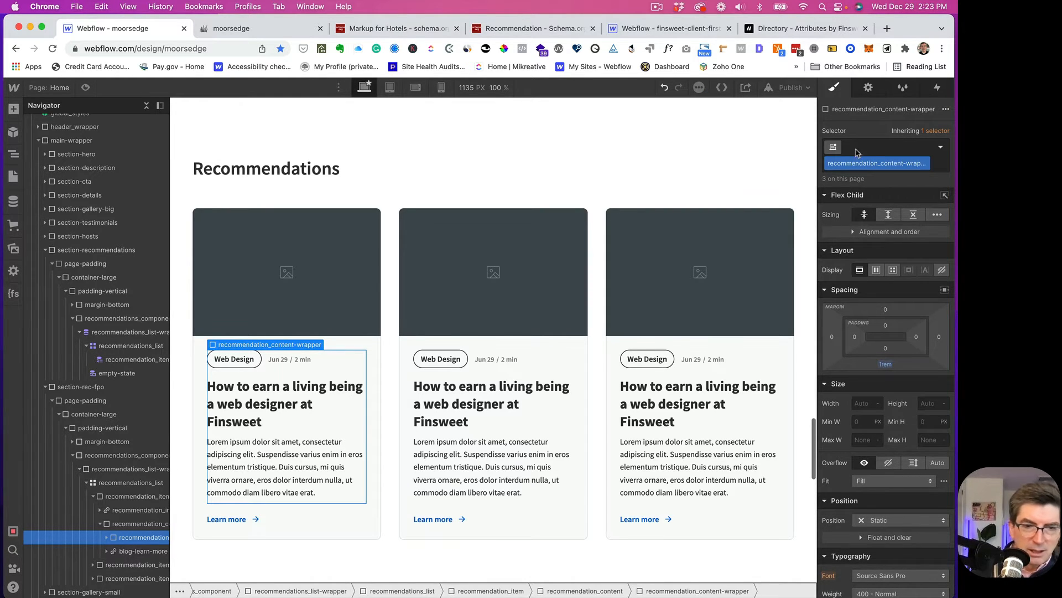
- Rename the Learn more link's class to recommendation-learn-more
{"action": "left_click", "coordinate": [131, 552]}
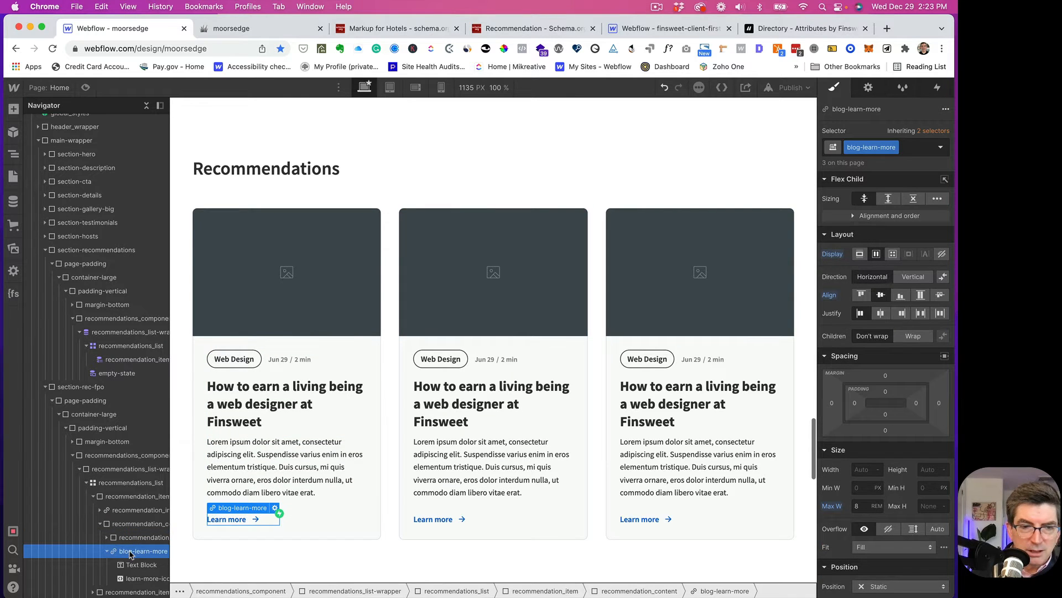
{"action": "left_click", "coordinate": [864, 148]}
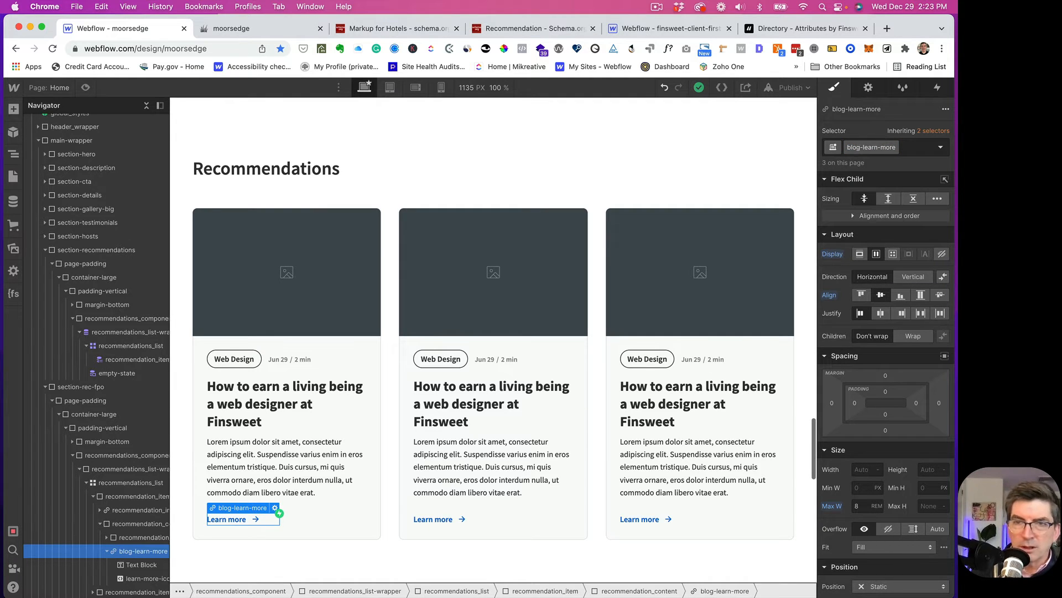
{"action": "key", "text": "BackSpace"}
{"action": "key", "text": "BackSpace"}
{"action": "key", "text": "BackSpace"}
{"action": "key", "text": "BackSpace"}
{"action": "key", "text": "BackSpace"}
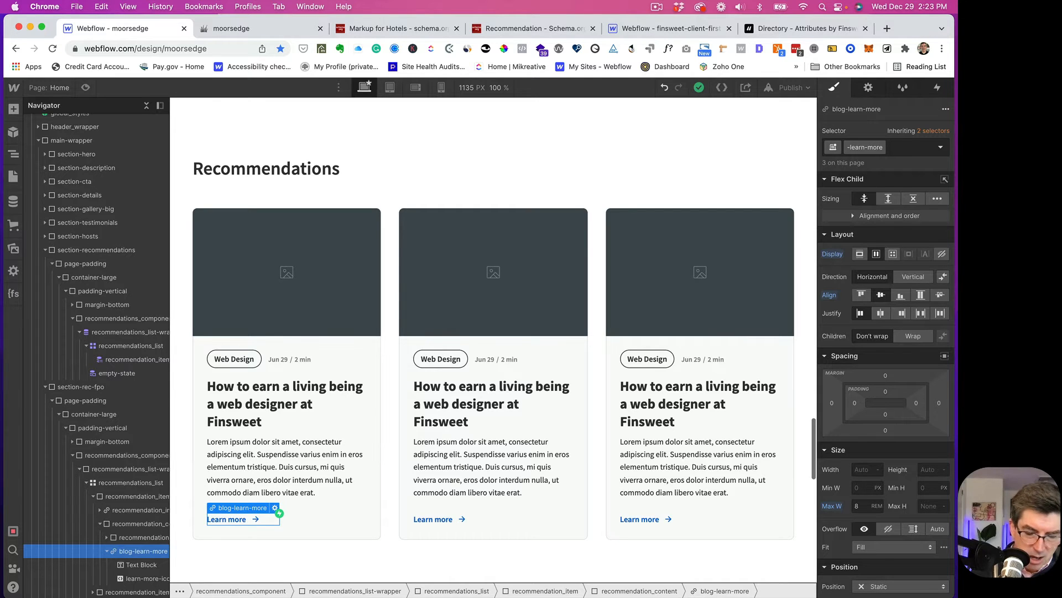
{"action": "type", "text": "recommendation"}
{"action": "key", "text": "Return"}
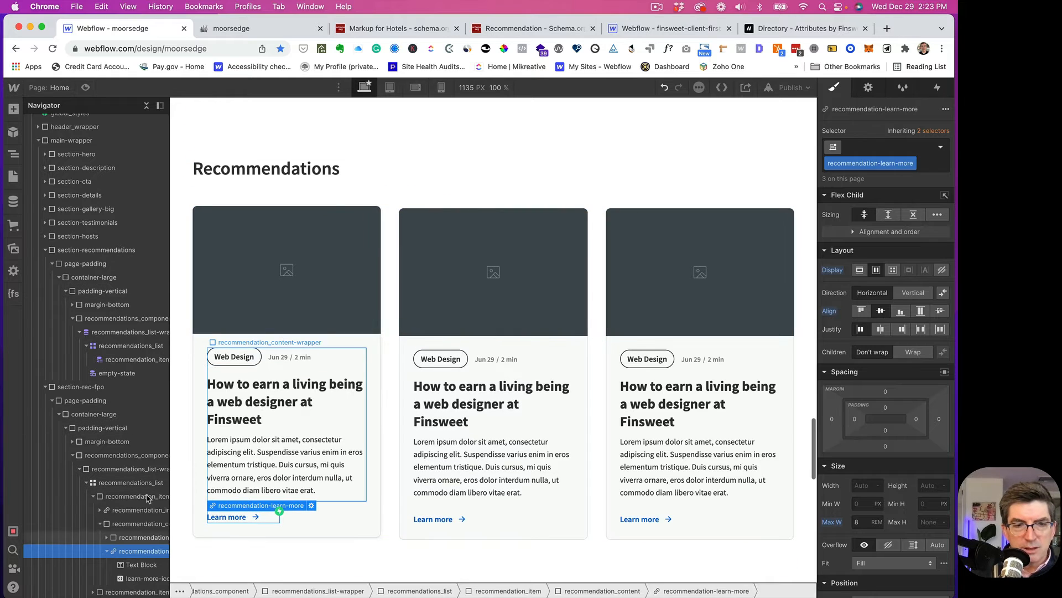
- Expand and collapse the card items in the Navigator, then select the first recommendation_item
{"action": "left_click", "coordinate": [108, 551]}
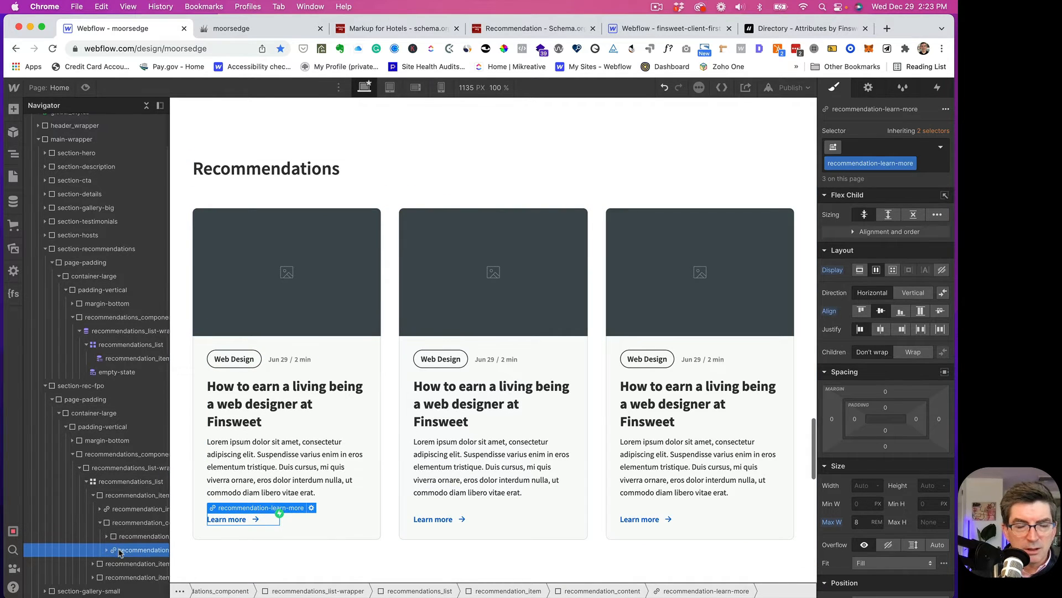
{"action": "scroll", "coordinate": [118, 552], "scroll_direction": "down", "scroll_amount": 1}
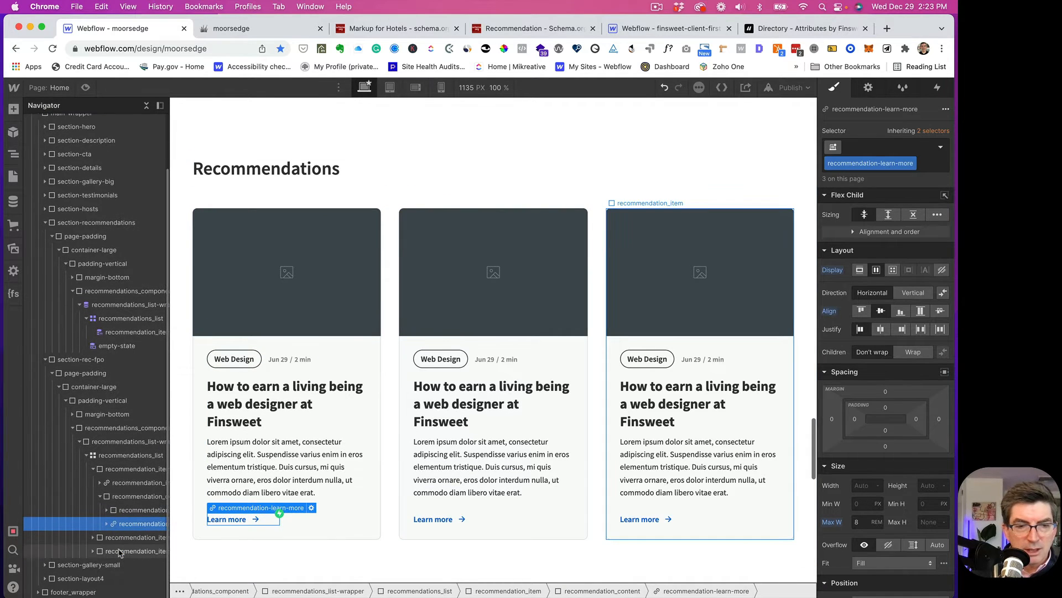
{"action": "left_click", "coordinate": [92, 538]}
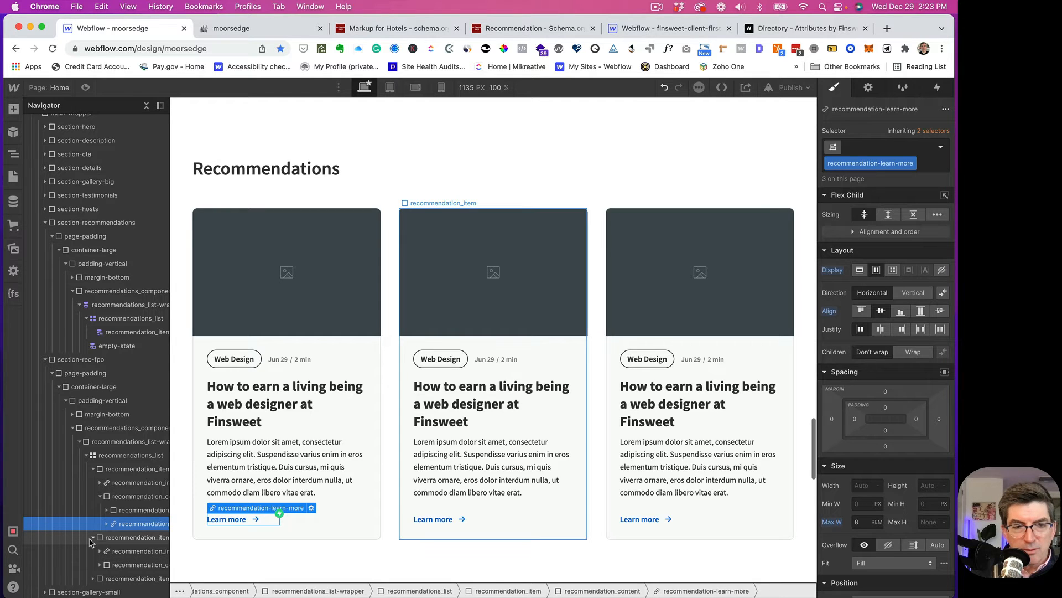
{"action": "left_click", "coordinate": [93, 538]}
{"action": "left_click", "coordinate": [94, 550]}
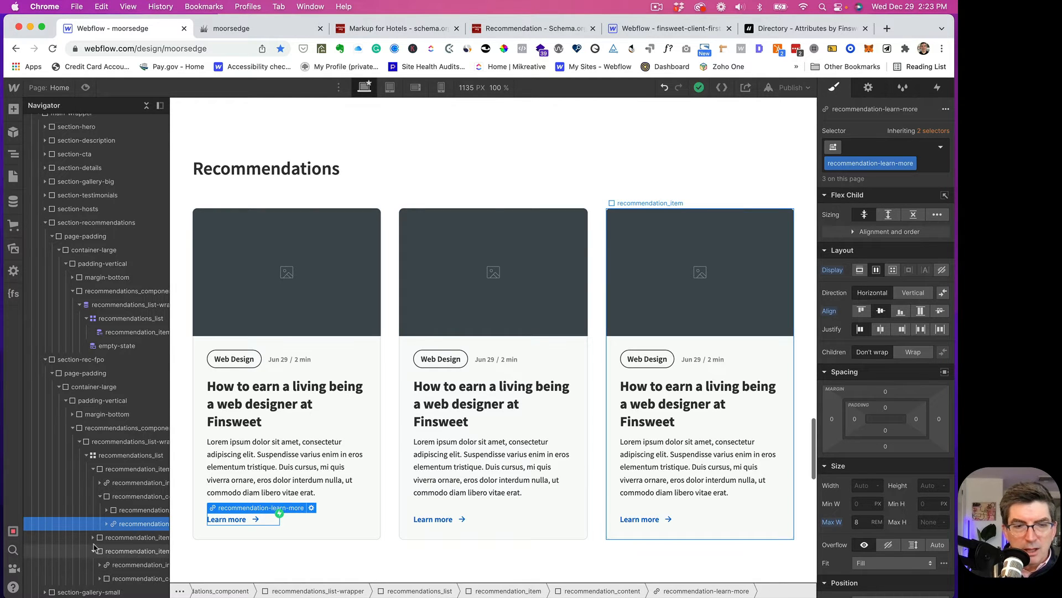
{"action": "left_click", "coordinate": [93, 550]}
{"action": "left_click", "coordinate": [94, 538]}
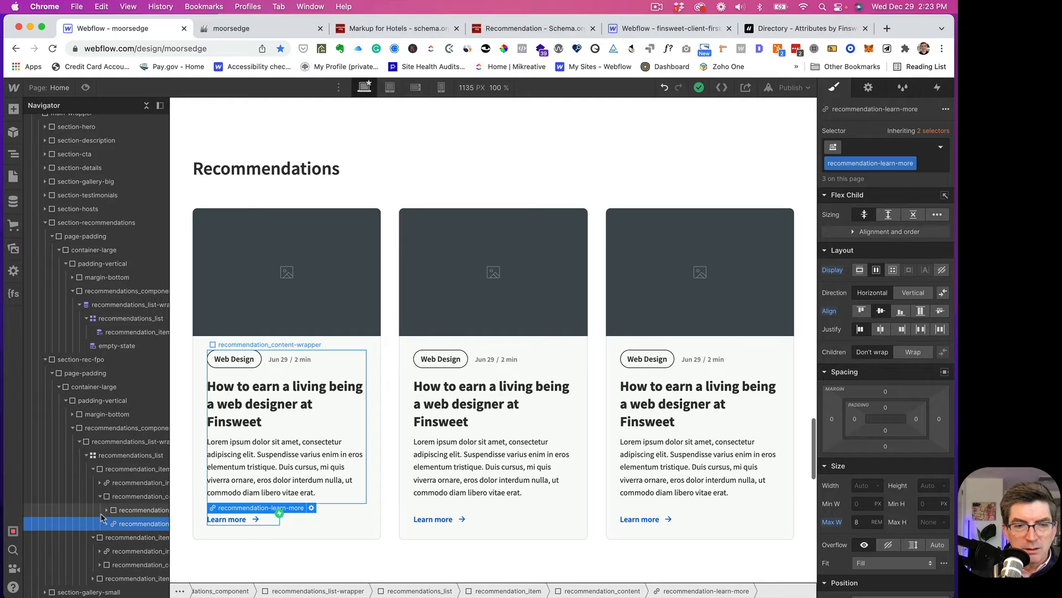
{"action": "left_click", "coordinate": [94, 538]}
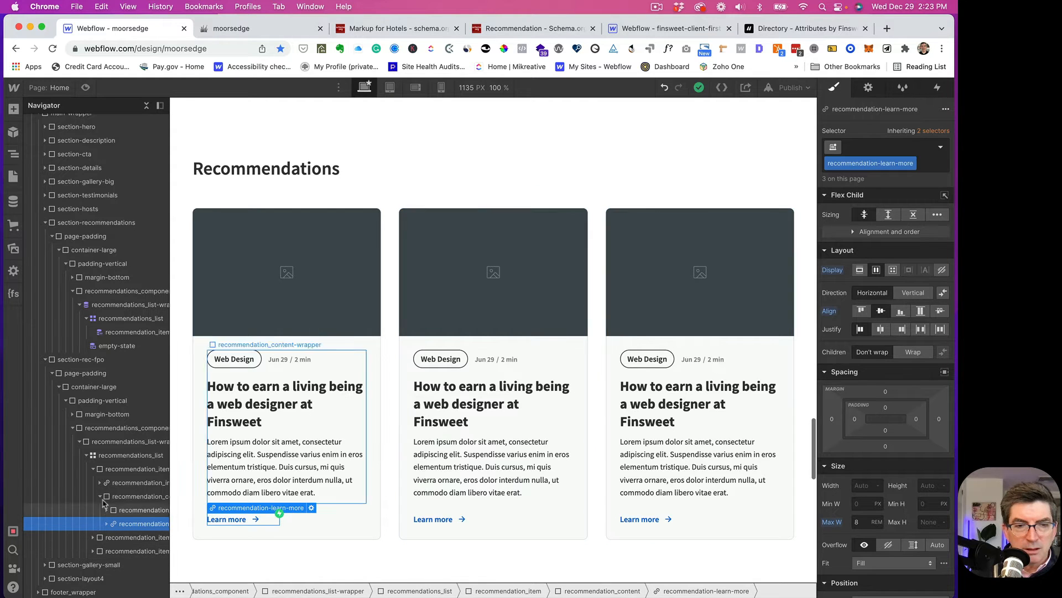
{"action": "left_click", "coordinate": [100, 470]}
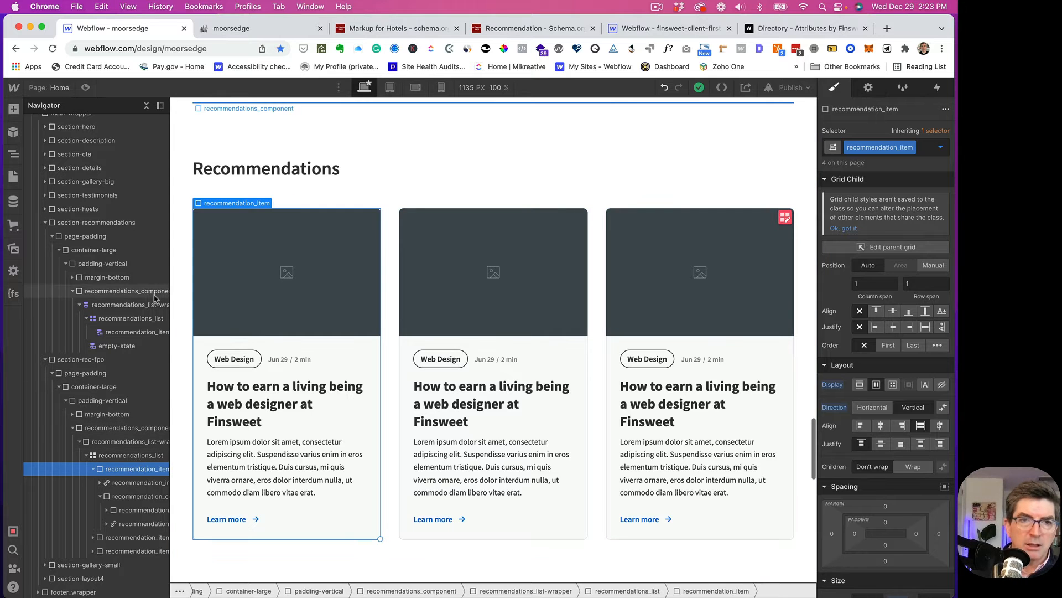
- Select the image link inside the first CMS-bound recommendation_item card
{"action": "left_click", "coordinate": [109, 335]}
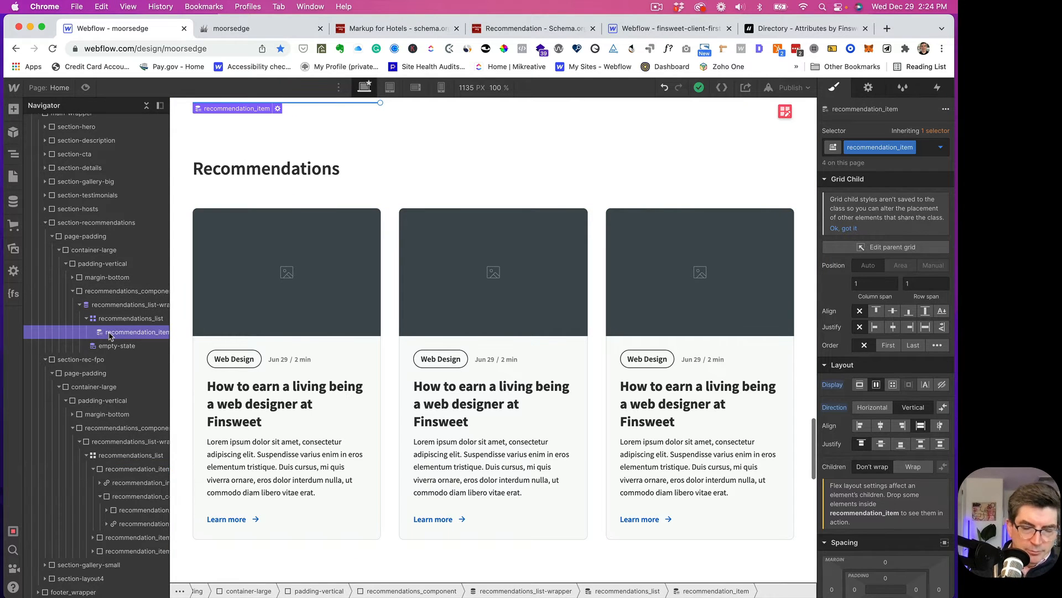
{"action": "scroll", "coordinate": [247, 382], "scroll_direction": "up", "scroll_amount": 3}
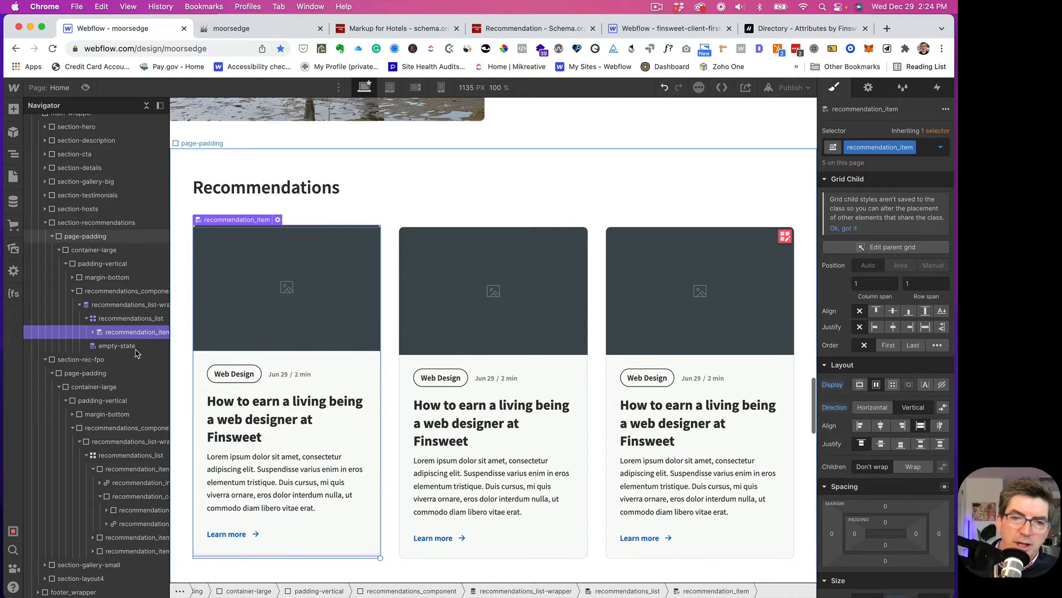
{"action": "left_click", "coordinate": [94, 332]}
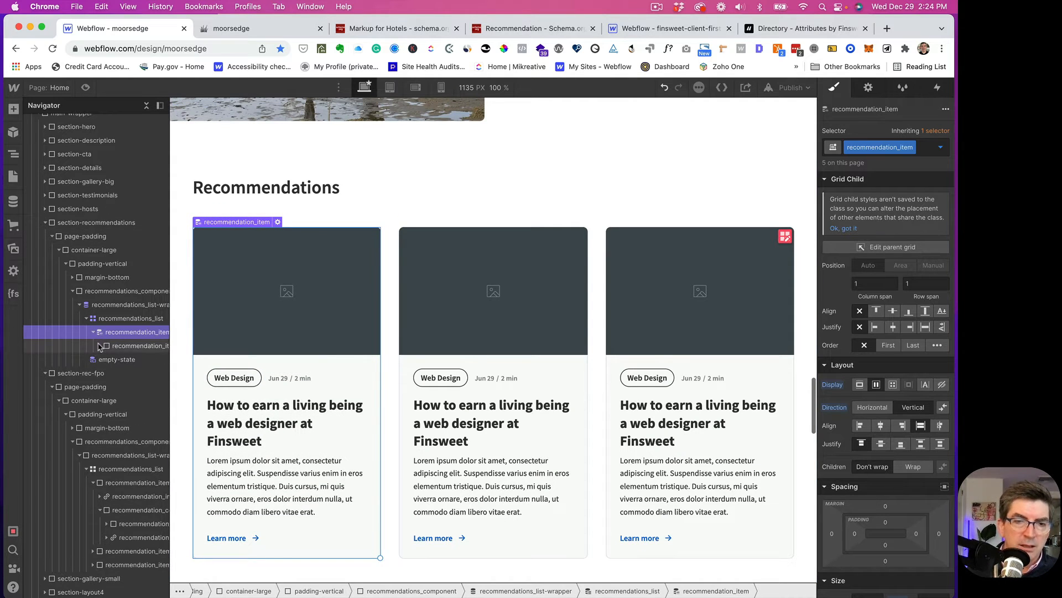
{"action": "left_click", "coordinate": [249, 318]}
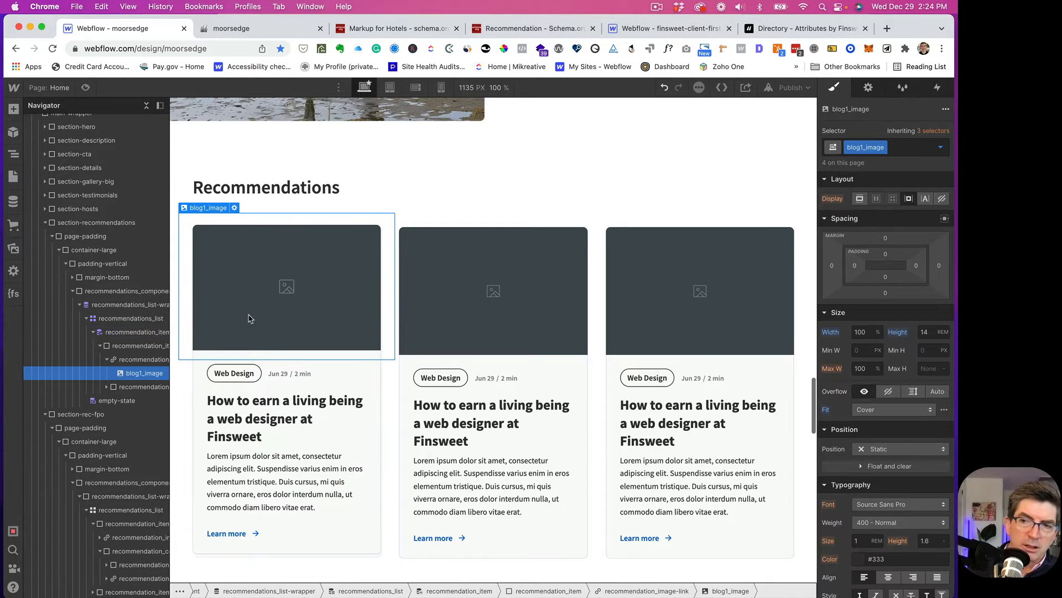
{"action": "left_click", "coordinate": [147, 359]}
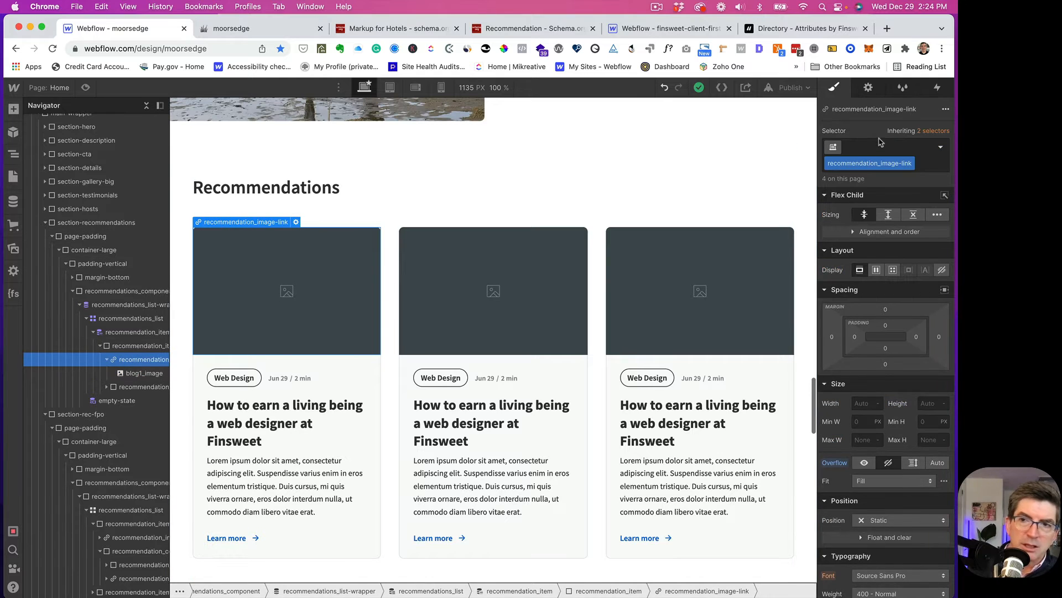
- Set the image link to the Current Recommendation collection page
{"action": "left_click", "coordinate": [868, 87]}
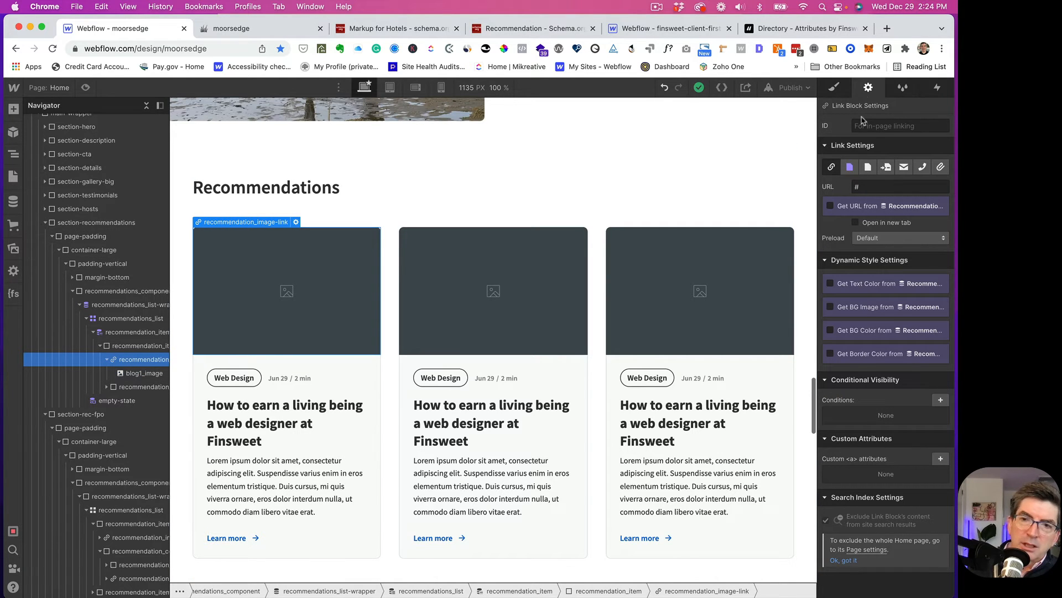
{"action": "left_click", "coordinate": [850, 167]}
{"action": "left_click", "coordinate": [874, 188]}
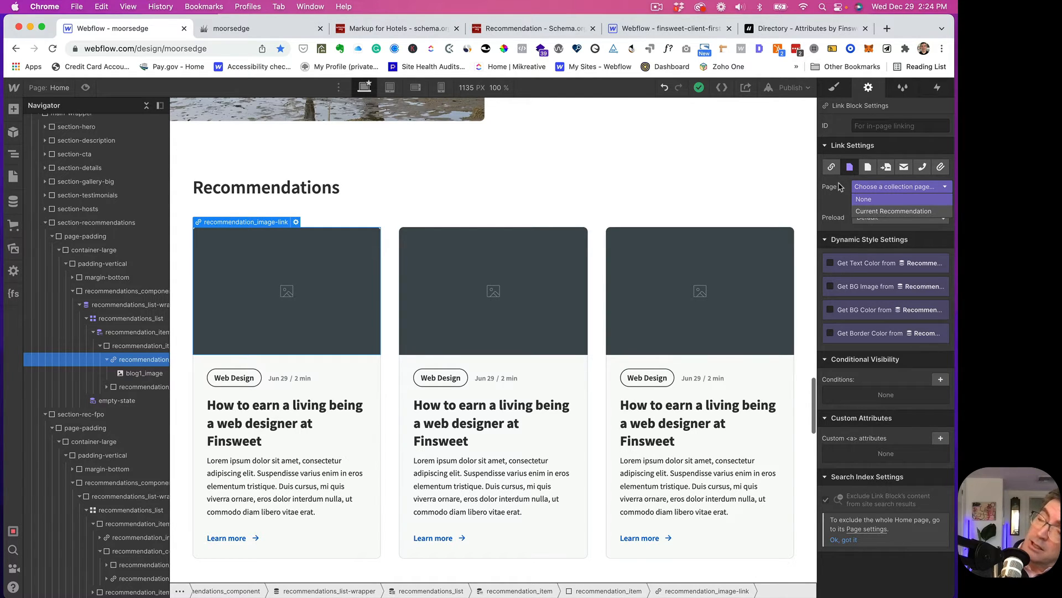
{"action": "left_click", "coordinate": [867, 212]}
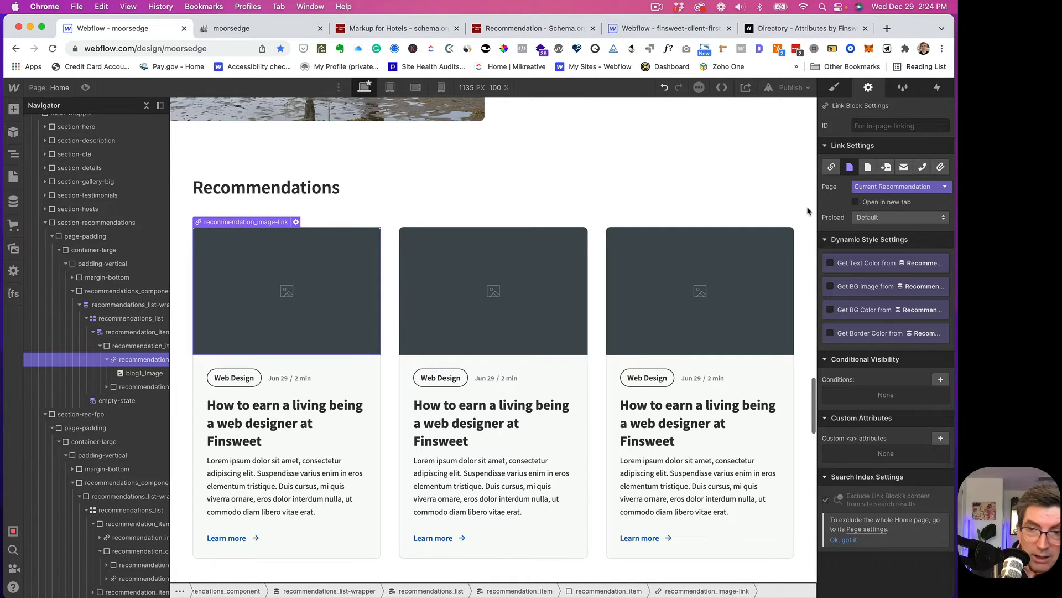
{"action": "left_click", "coordinate": [133, 375]}
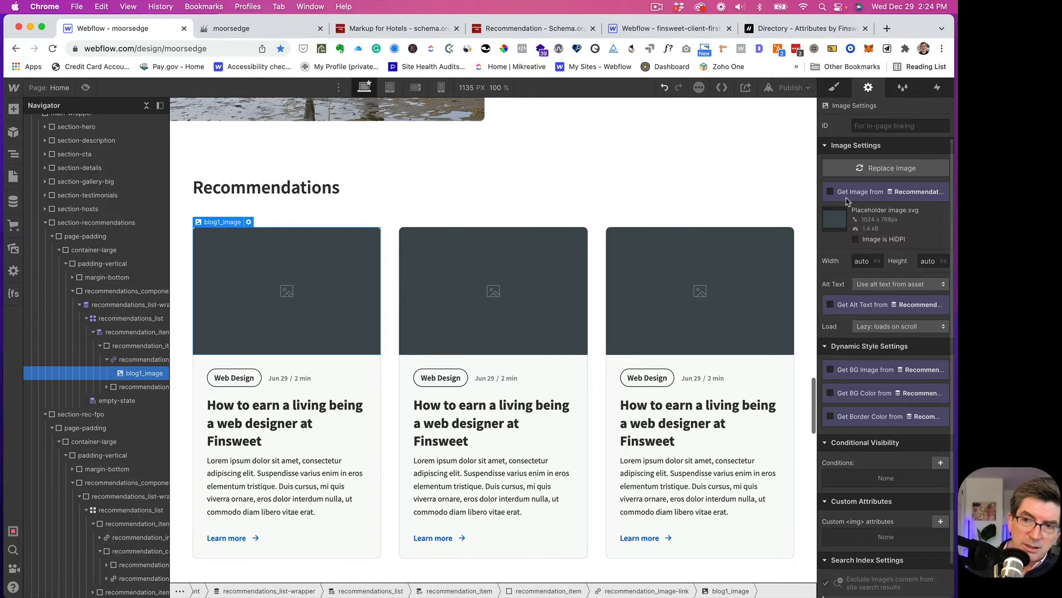
- Rename the card image's class from blog1_image to recommendation_image
{"action": "left_click", "coordinate": [835, 88]}
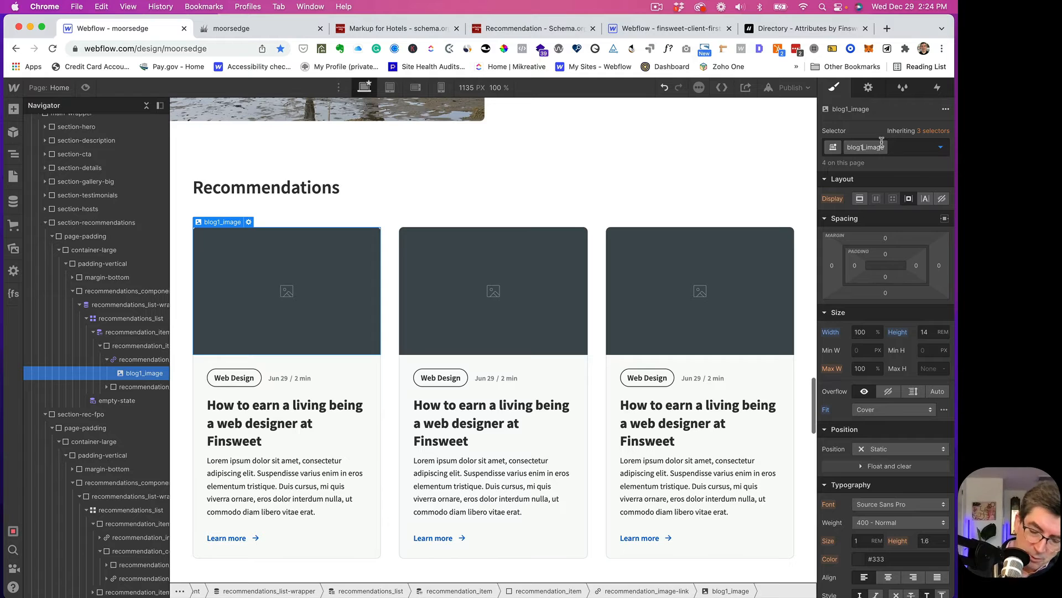
{"action": "key", "text": "BackSpace"}
{"action": "key", "text": "BackSpace"}
{"action": "key", "text": "BackSpace"}
{"action": "key", "text": "BackSpace"}
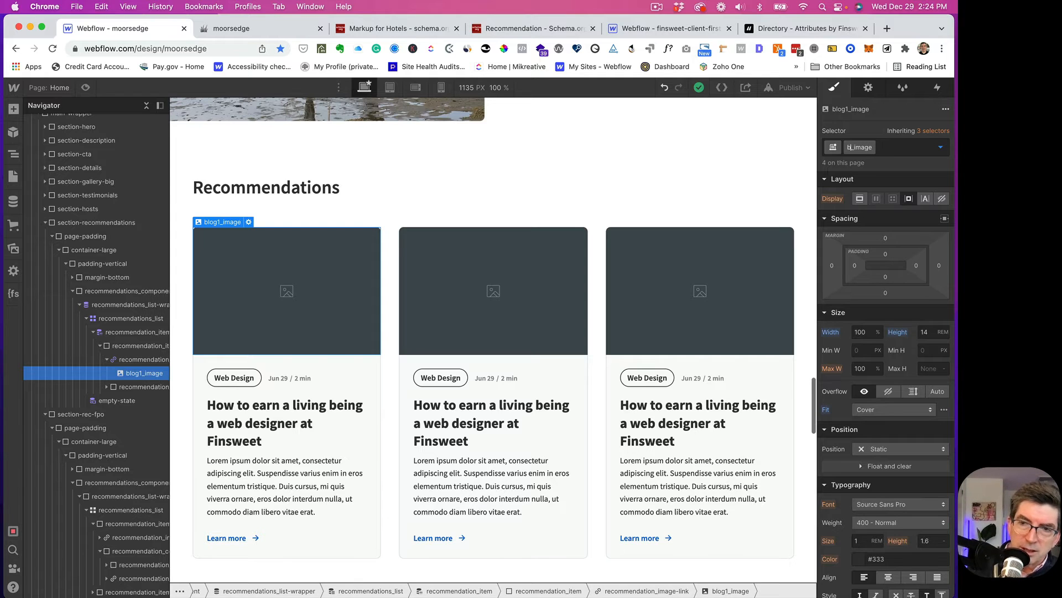
{"action": "key", "text": "BackSpace"}
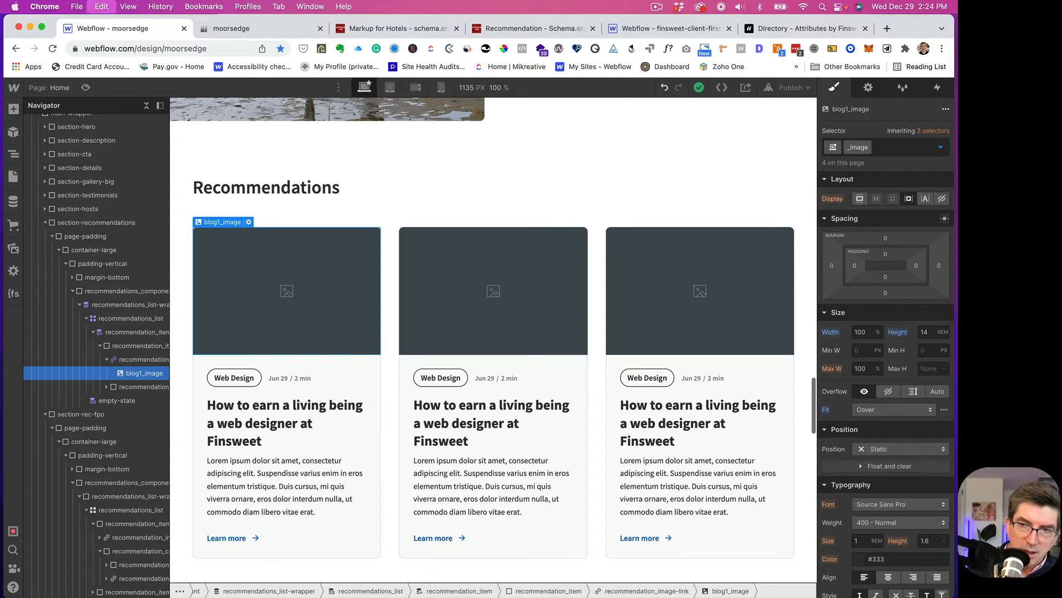
{"action": "type", "text": "recommen"}
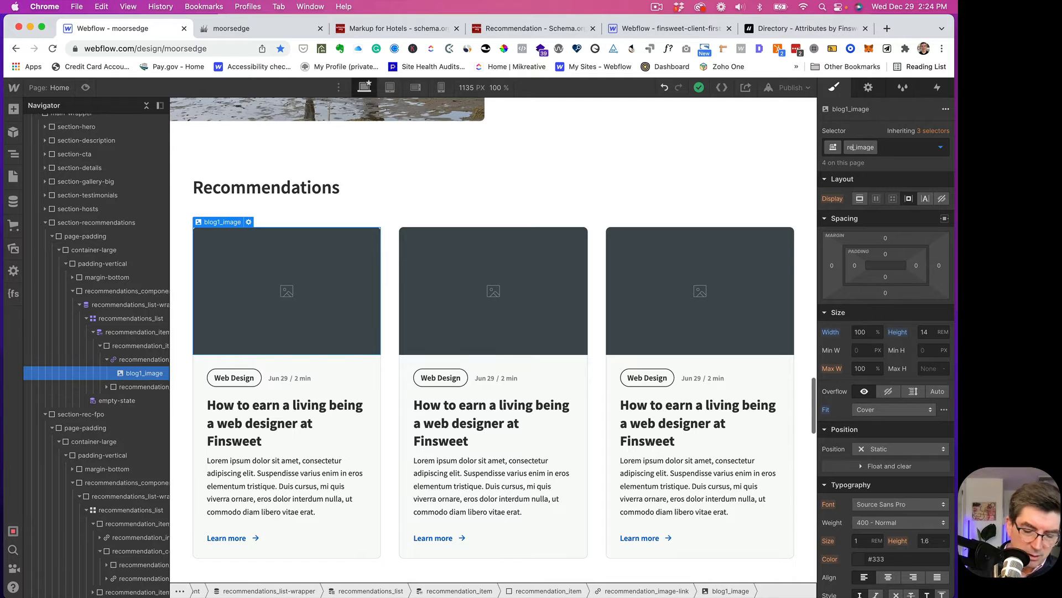
{"action": "type", "text": "dation"}
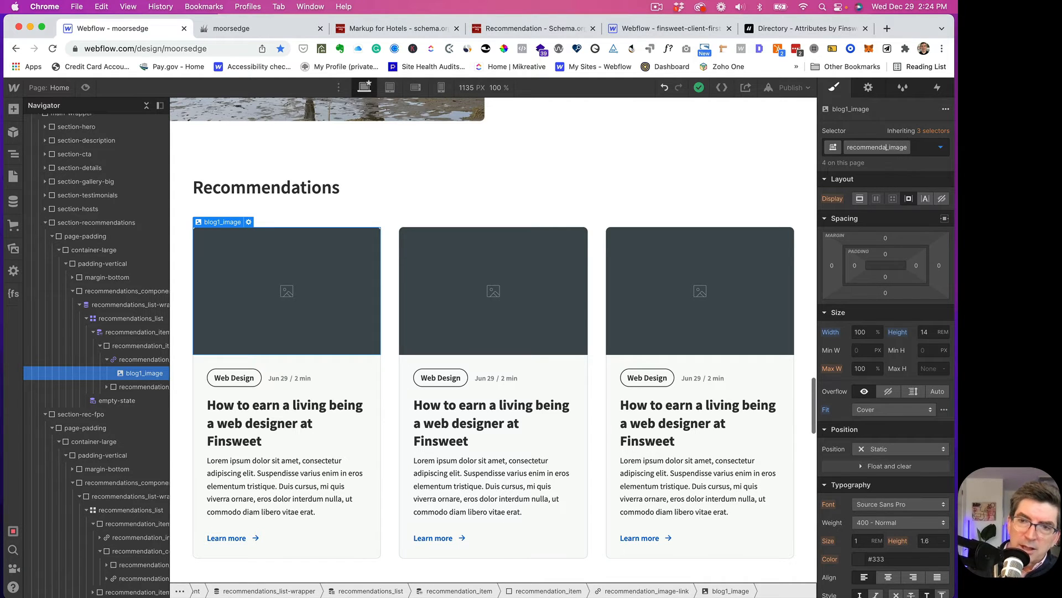
{"action": "key", "text": "Return"}
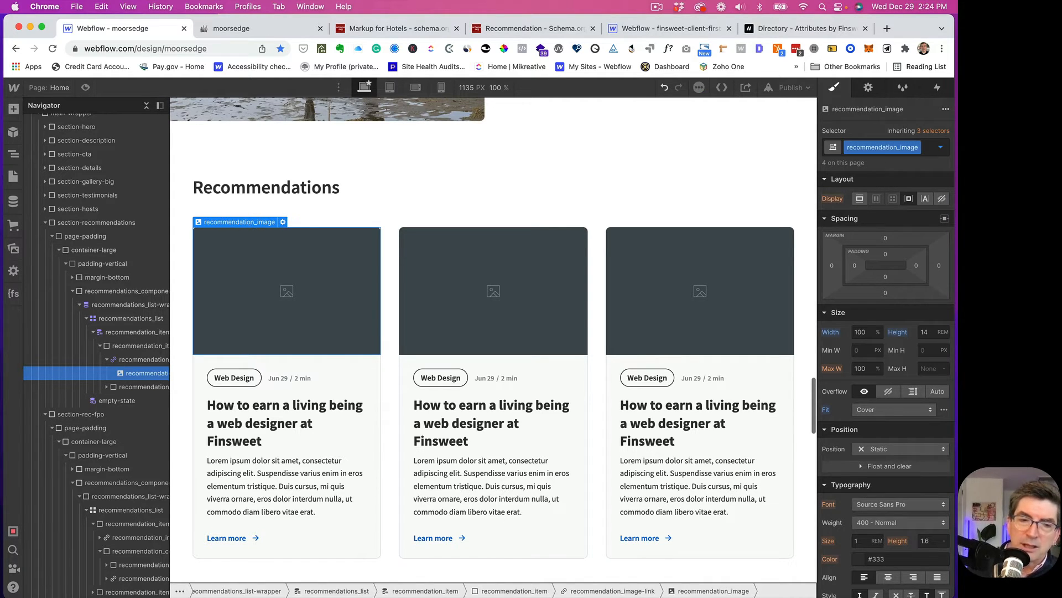
- Make the card image pull its source from the Main Image field
{"action": "left_click", "coordinate": [868, 88]}
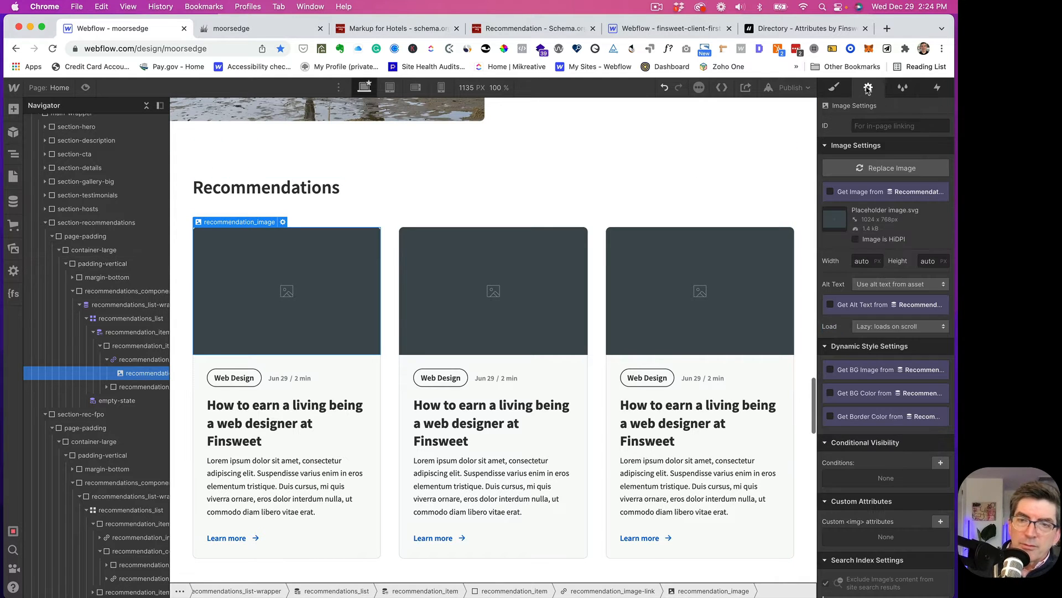
{"action": "left_click", "coordinate": [830, 192]}
{"action": "left_click", "coordinate": [837, 206]}
{"action": "left_click", "coordinate": [842, 233]}
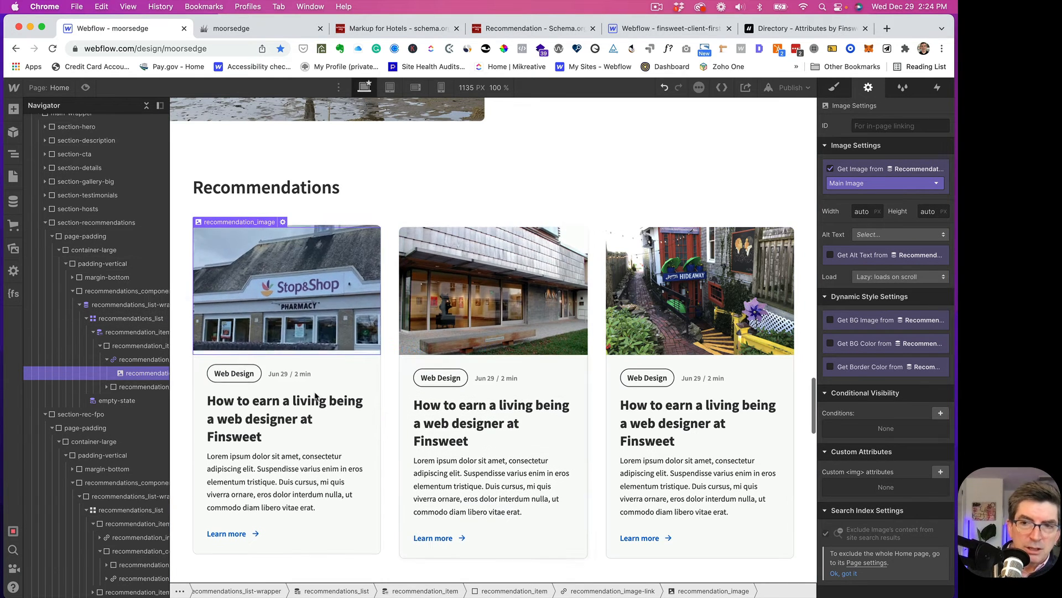
{"action": "left_click", "coordinate": [842, 368]}
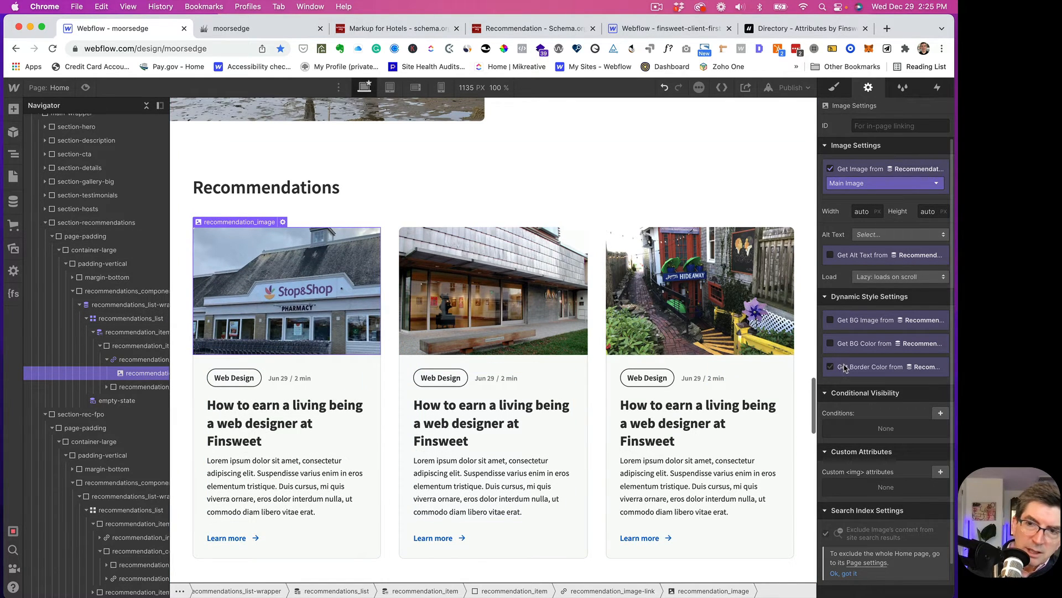
- Bind the image's alt text to the Main Image Alt Text field
{"action": "left_click", "coordinate": [899, 235]}
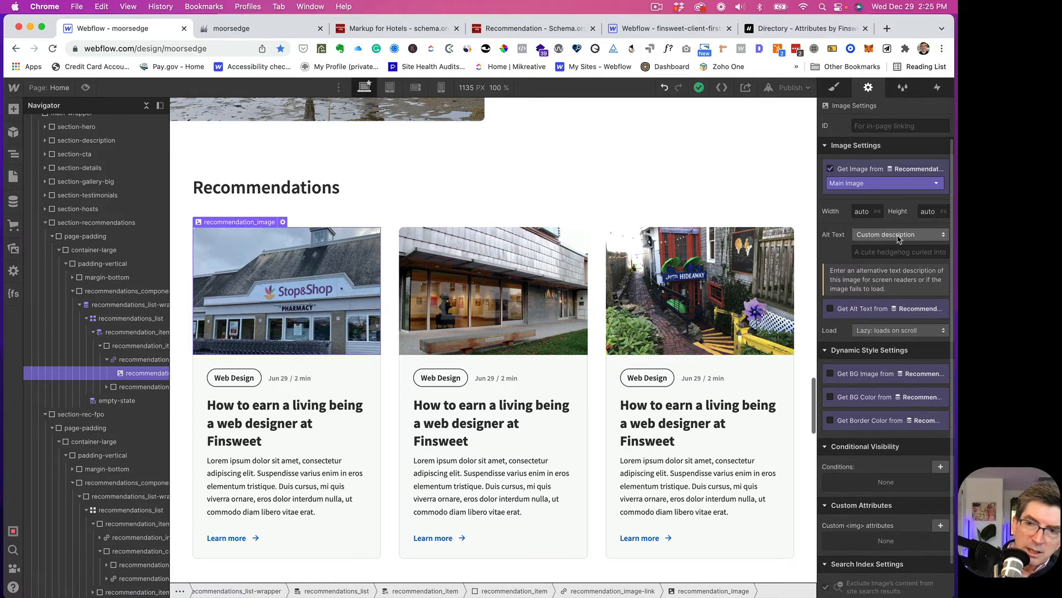
{"action": "left_click", "coordinate": [834, 232]}
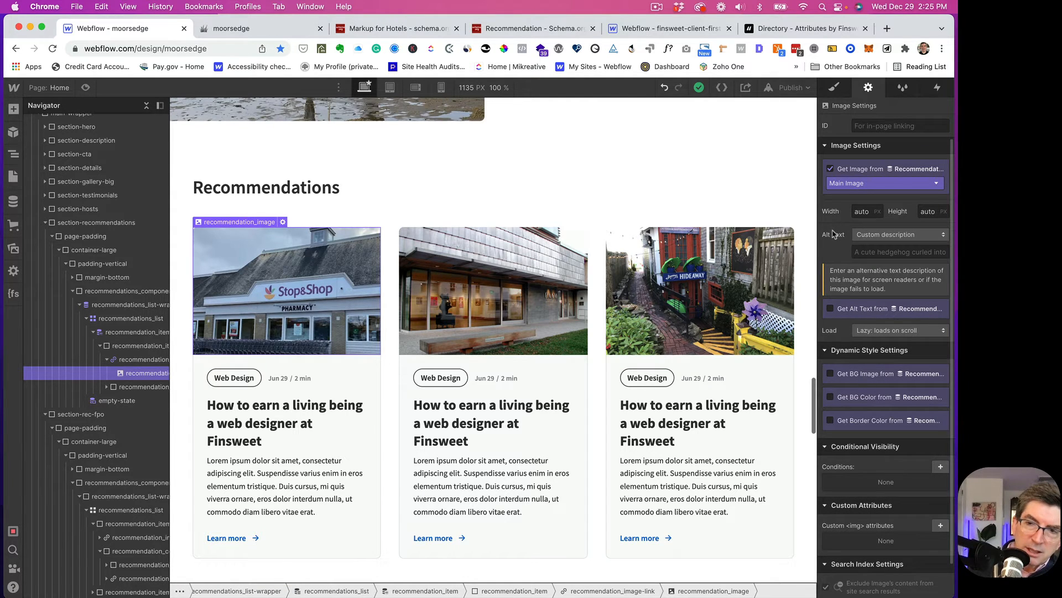
{"action": "left_click", "coordinate": [866, 235]}
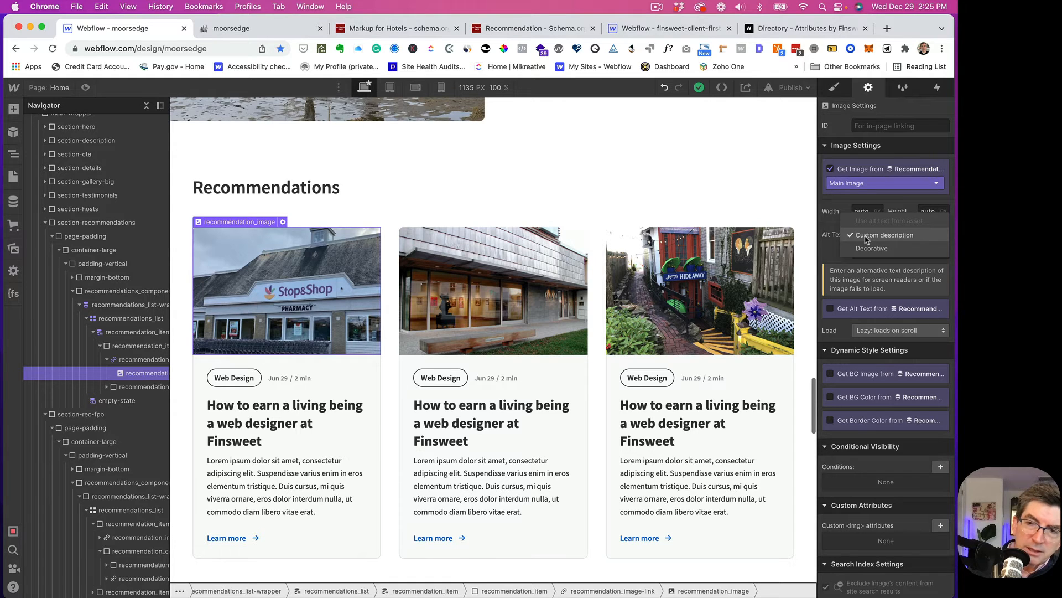
{"action": "left_click", "coordinate": [834, 220]}
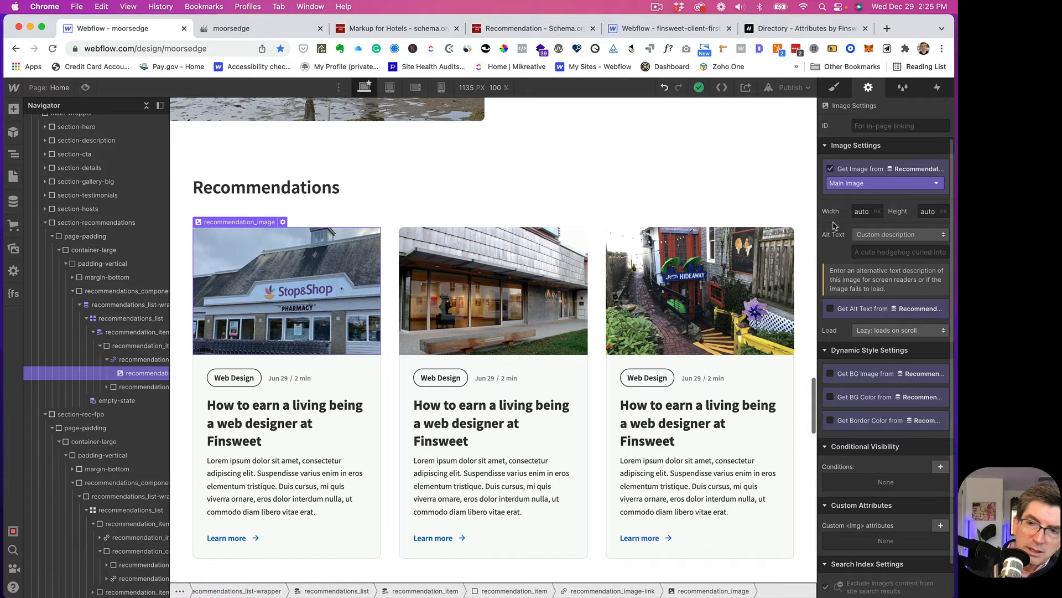
{"action": "left_click", "coordinate": [832, 309]}
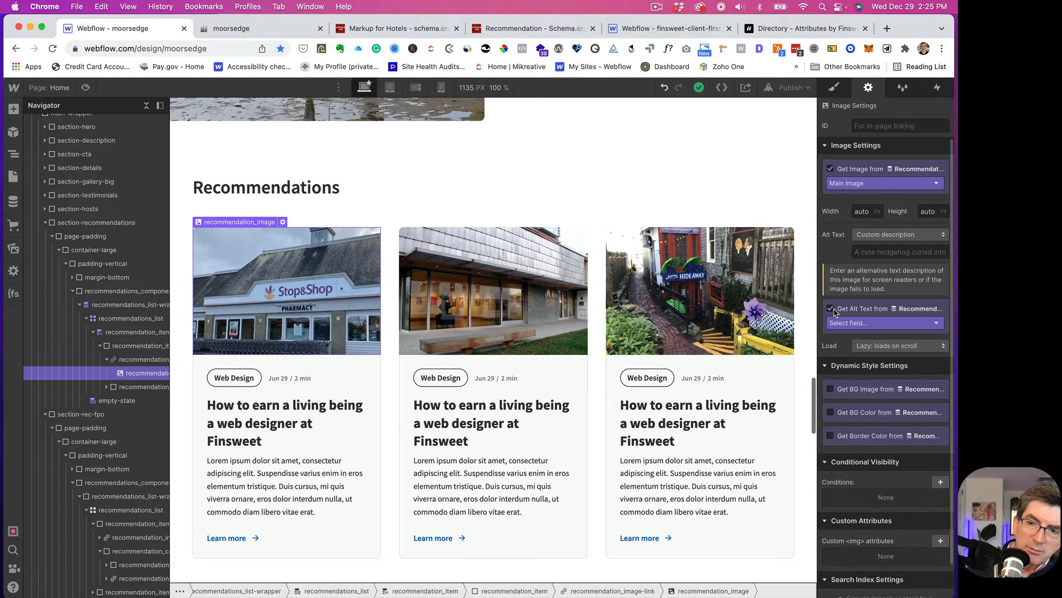
{"action": "left_click", "coordinate": [870, 323]}
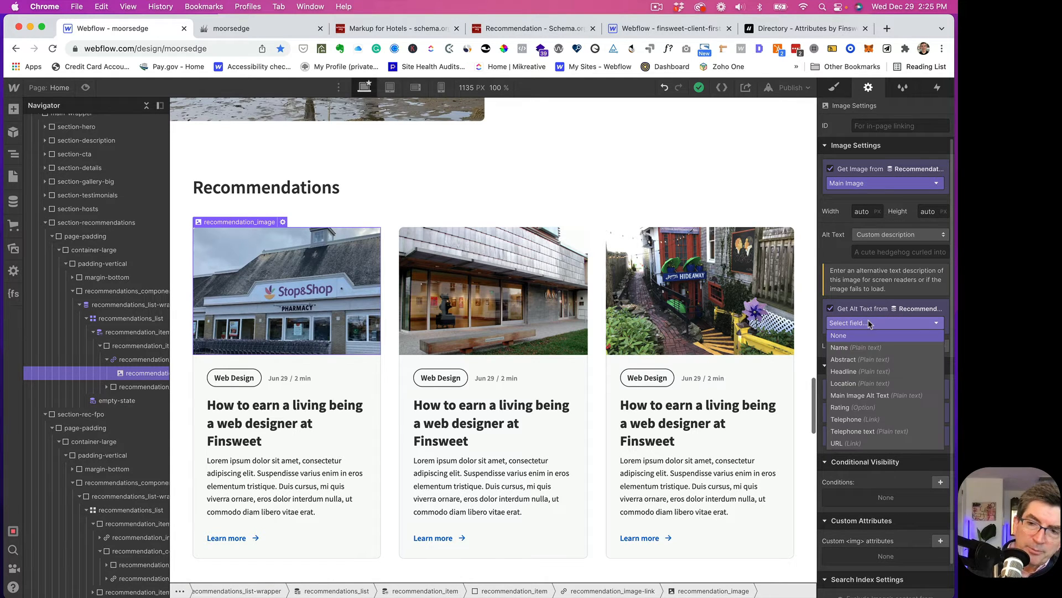
{"action": "left_click", "coordinate": [867, 396]}
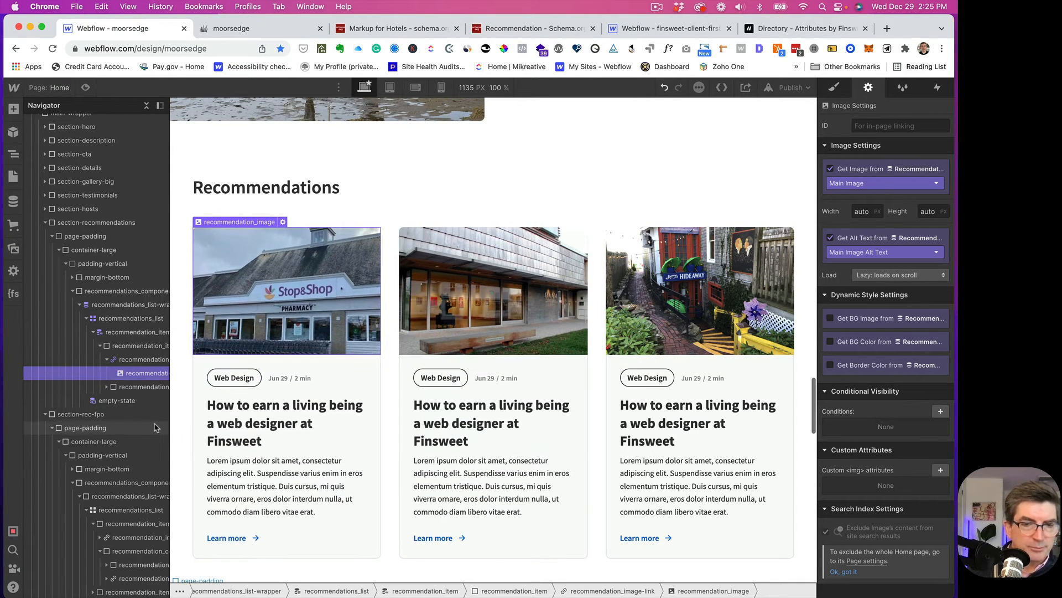
- Bind the card's title heading text to the Recommendation's Name field
{"action": "left_click", "coordinate": [107, 387]}
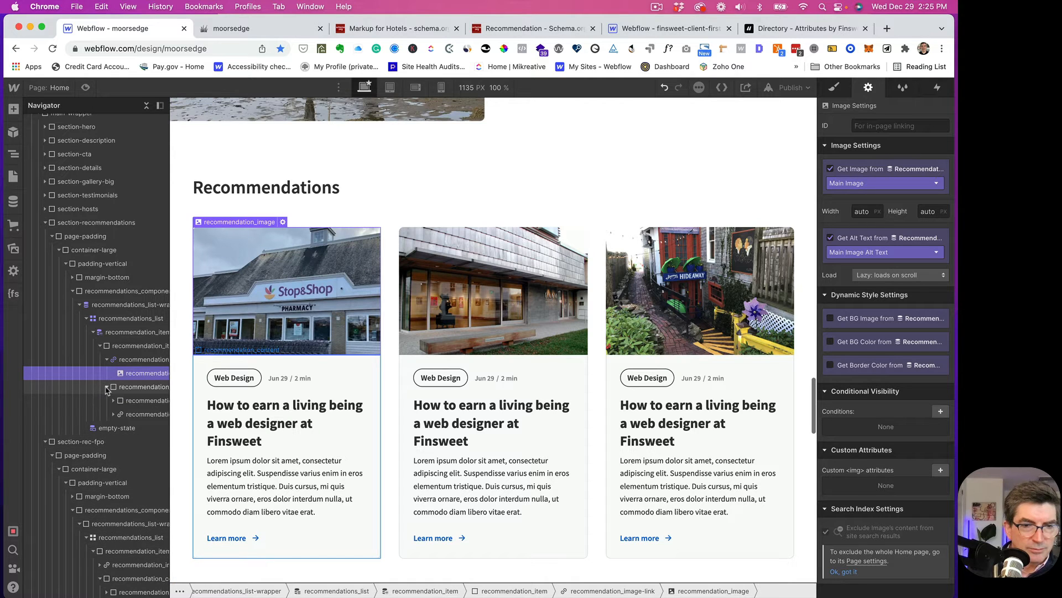
{"action": "left_click", "coordinate": [113, 400]}
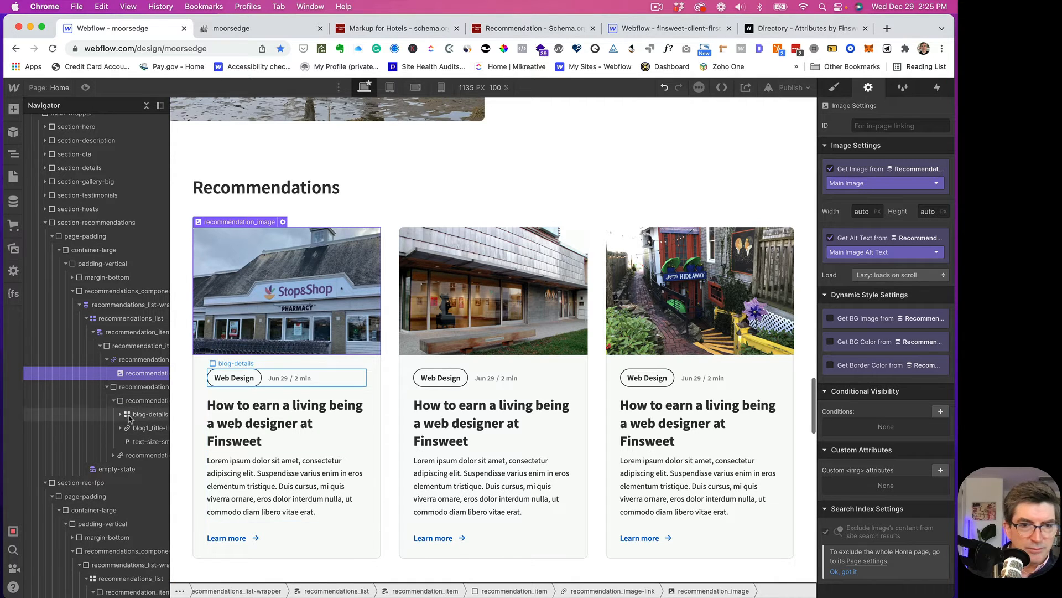
{"action": "left_click", "coordinate": [132, 416]}
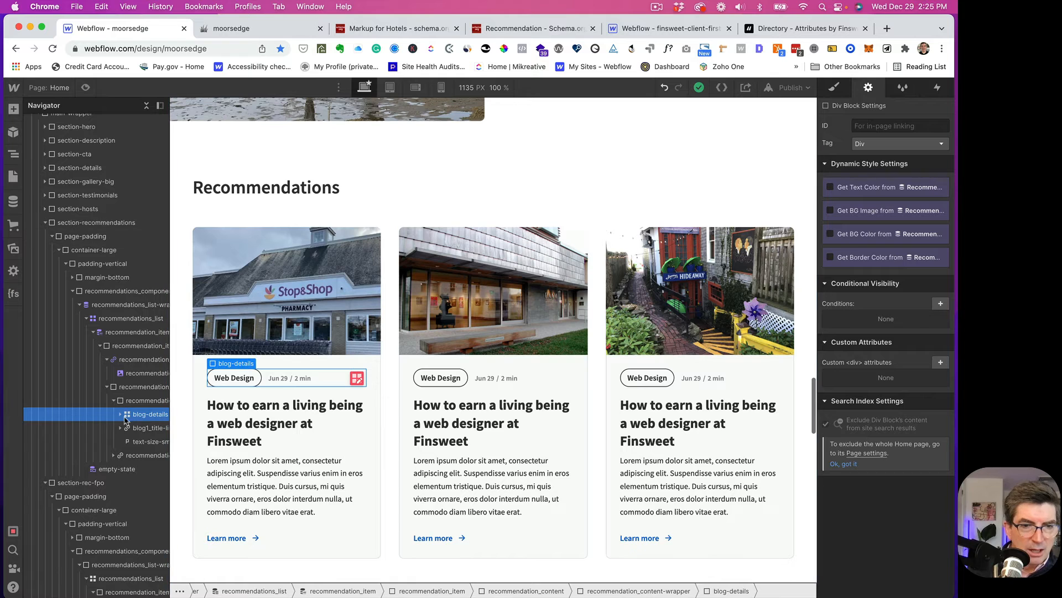
{"action": "left_click", "coordinate": [120, 415]}
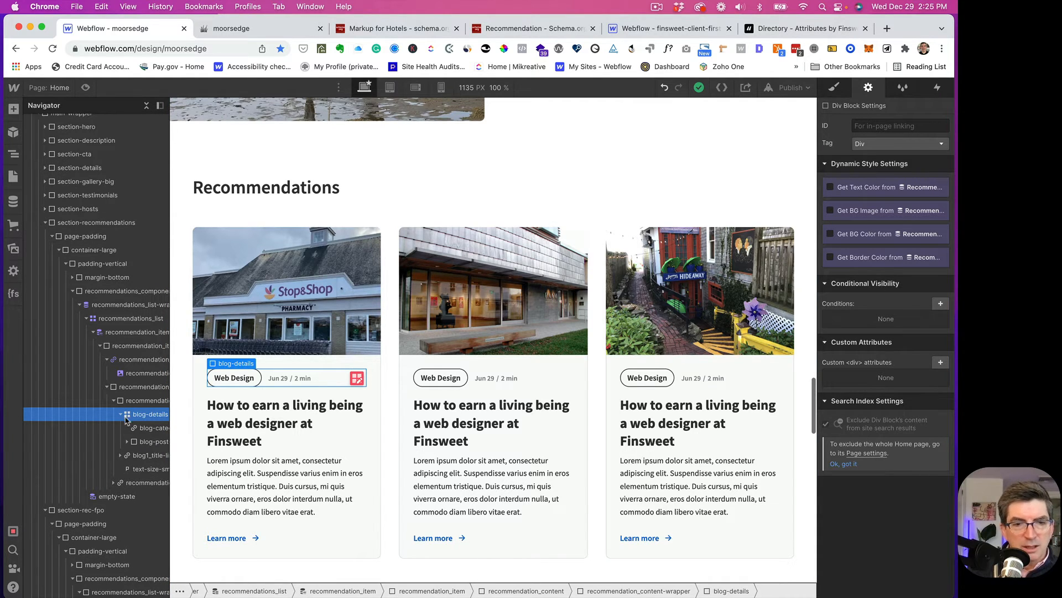
{"action": "left_click", "coordinate": [246, 432]}
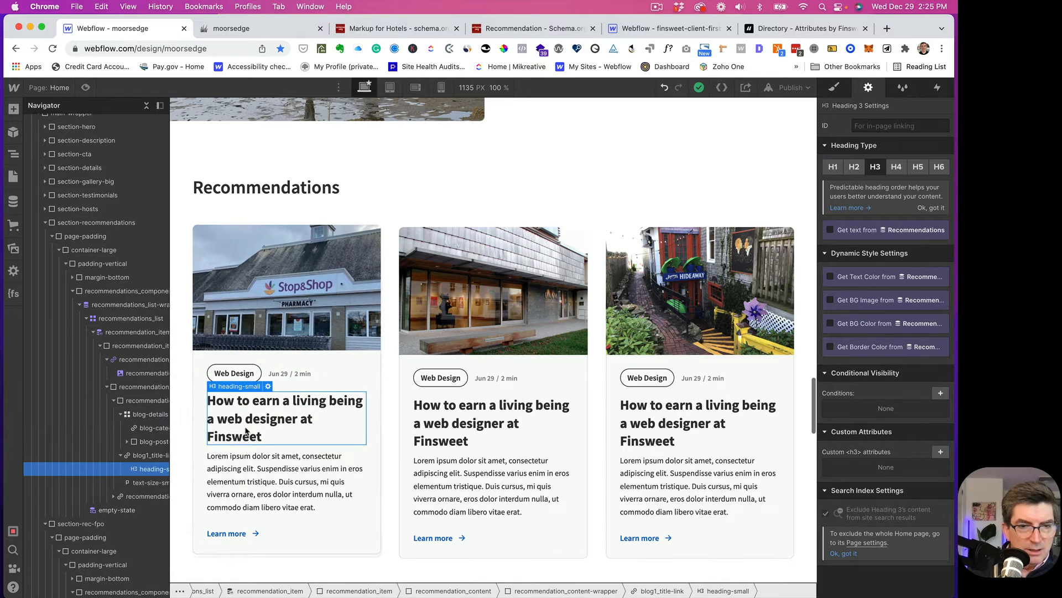
{"action": "left_click", "coordinate": [830, 230]}
{"action": "left_click", "coordinate": [860, 244]}
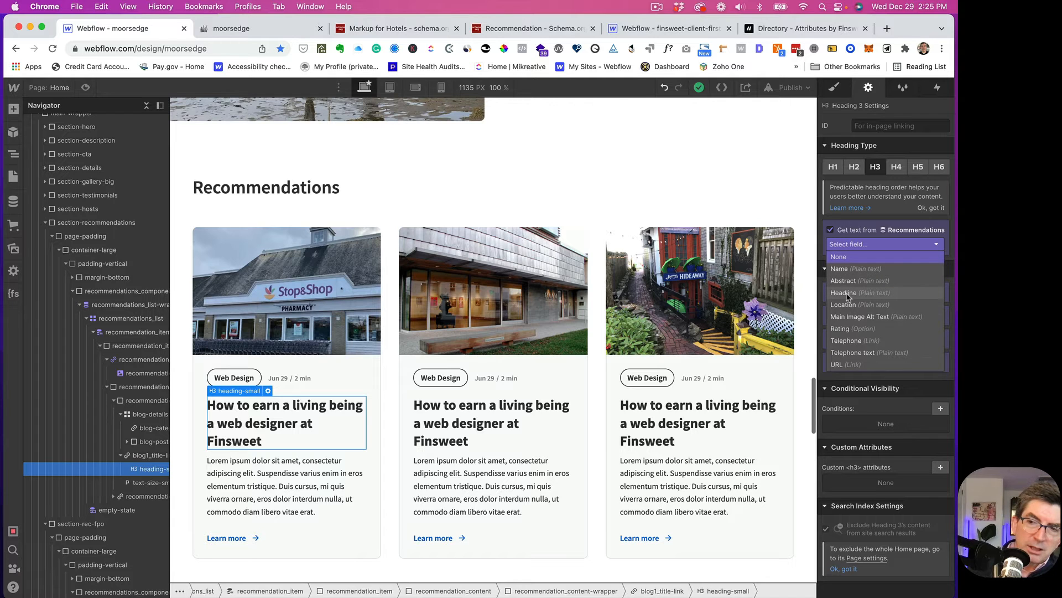
{"action": "left_click", "coordinate": [847, 270]}
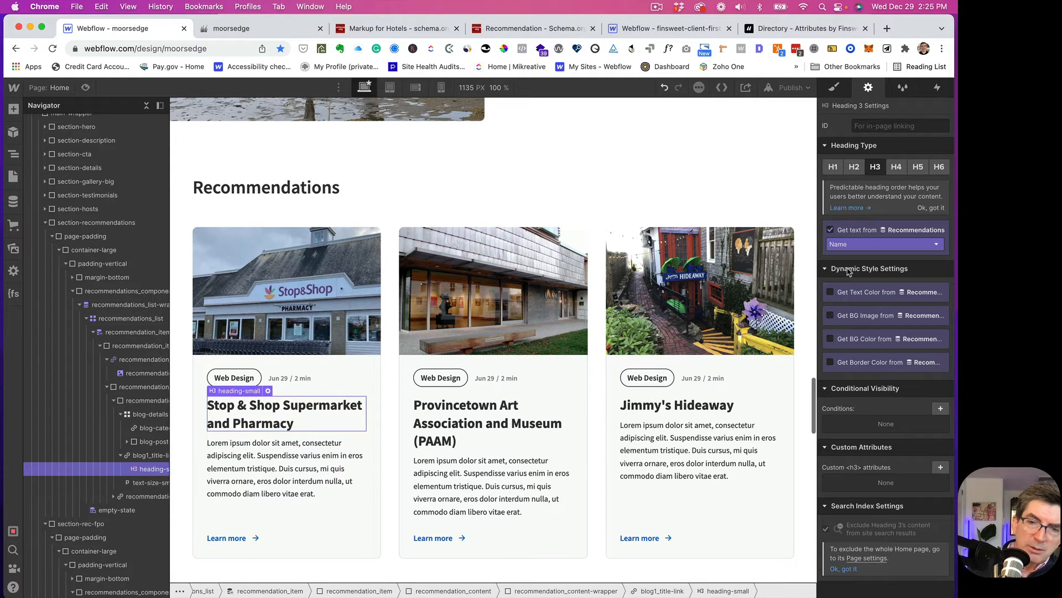
- Bind the card's description paragraph text to the Abstract field
{"action": "left_click", "coordinate": [247, 462]}
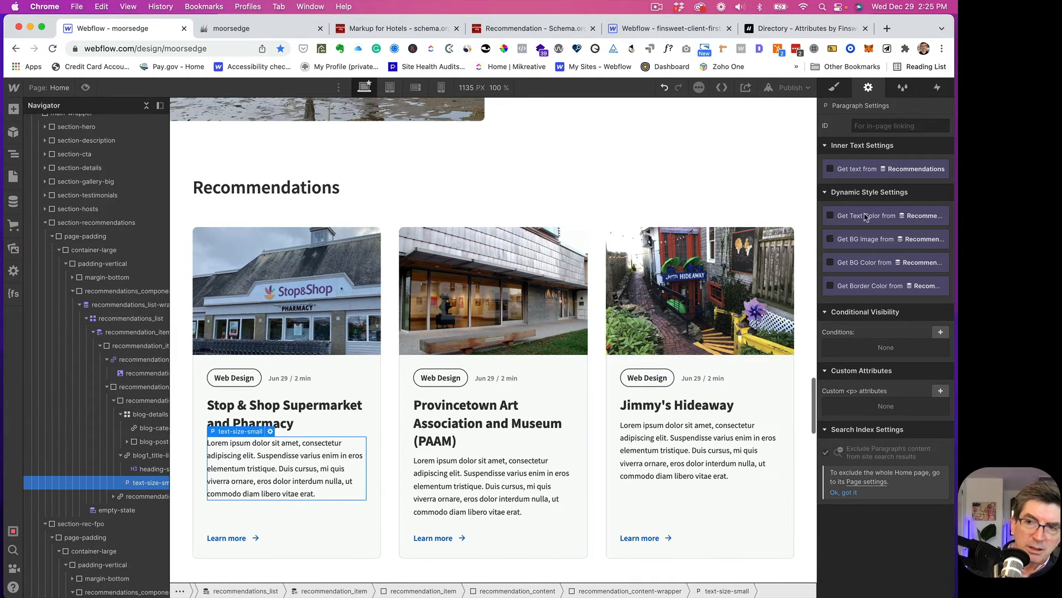
{"action": "left_click", "coordinate": [830, 169]}
{"action": "left_click", "coordinate": [838, 183]}
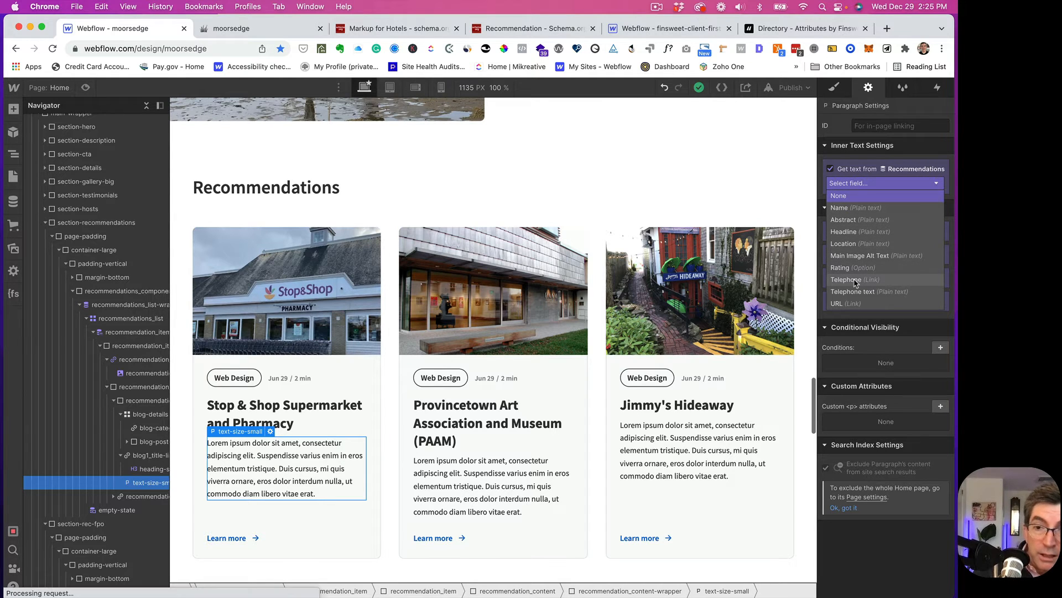
{"action": "scroll", "coordinate": [852, 277], "scroll_direction": "down", "scroll_amount": 3}
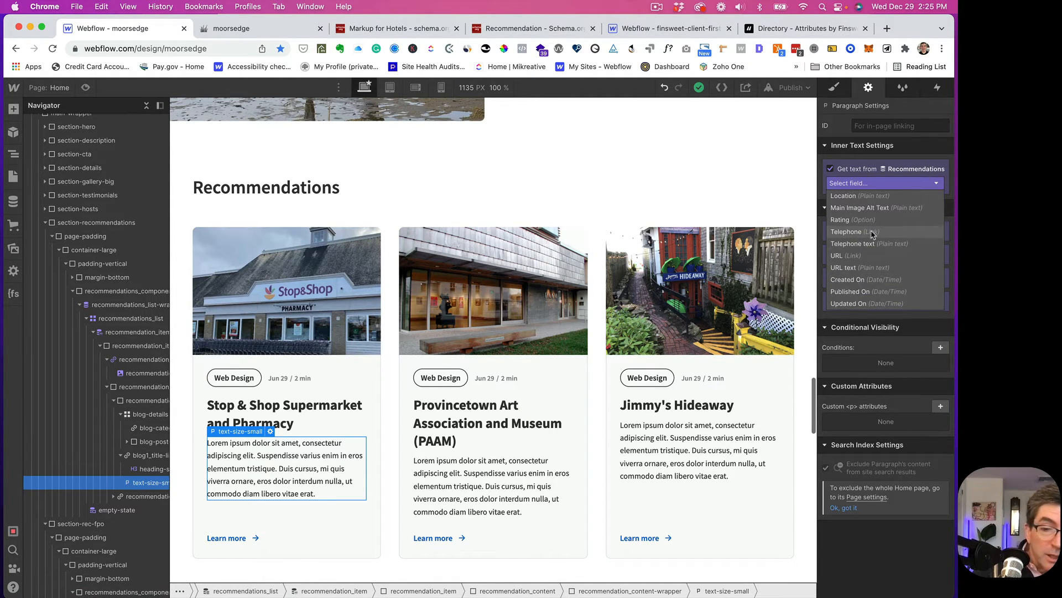
{"action": "scroll", "coordinate": [846, 251], "scroll_direction": "up", "scroll_amount": 3}
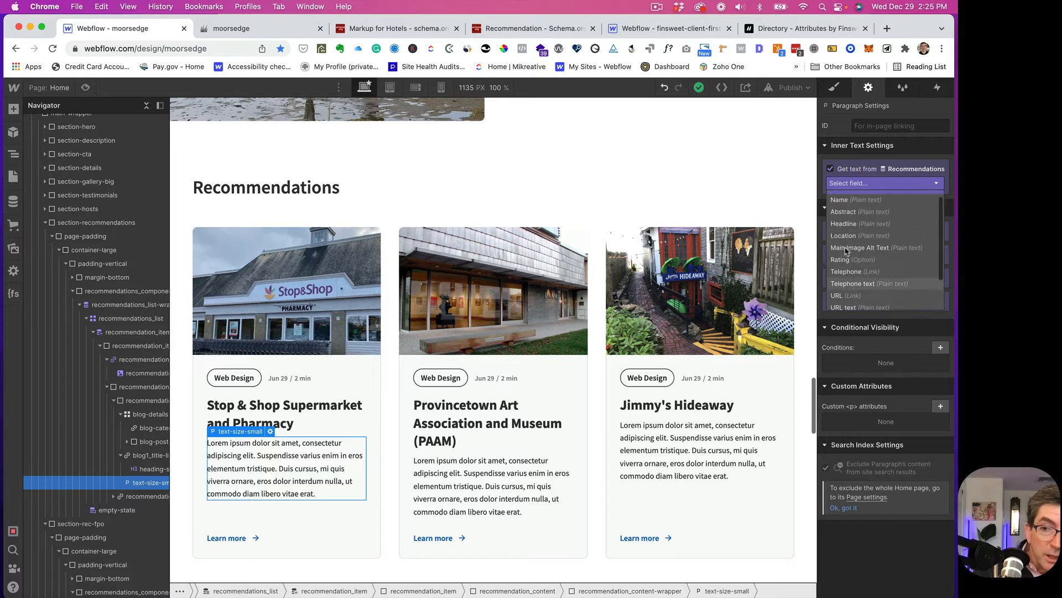
{"action": "left_click", "coordinate": [847, 215]}
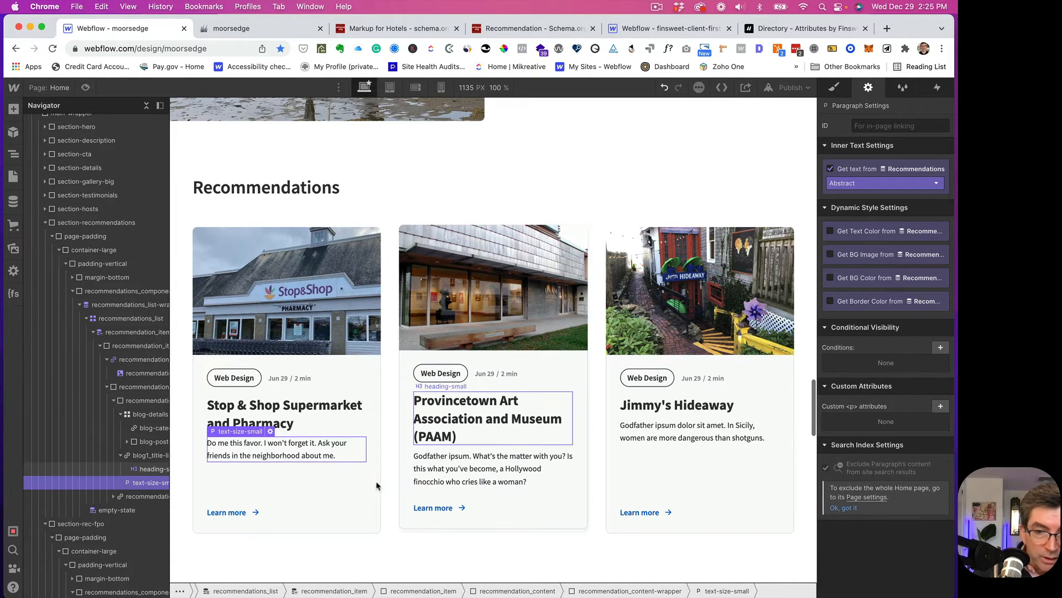
{"action": "left_click", "coordinate": [113, 497]}
{"action": "left_click", "coordinate": [128, 497]}
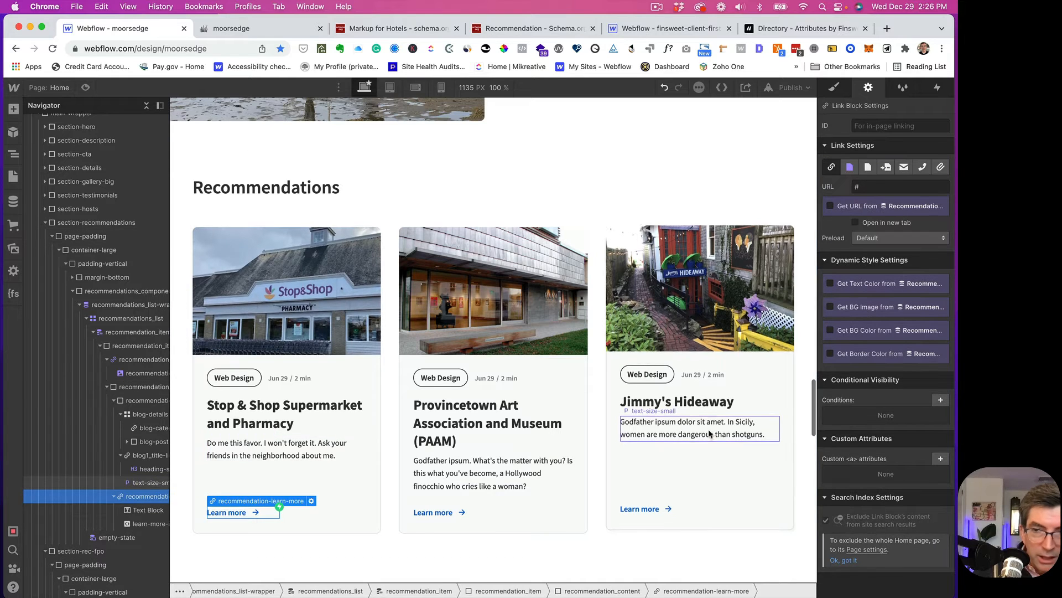
- Point the Learn more link to the Current Recommendation collection page
{"action": "left_click", "coordinate": [850, 166]}
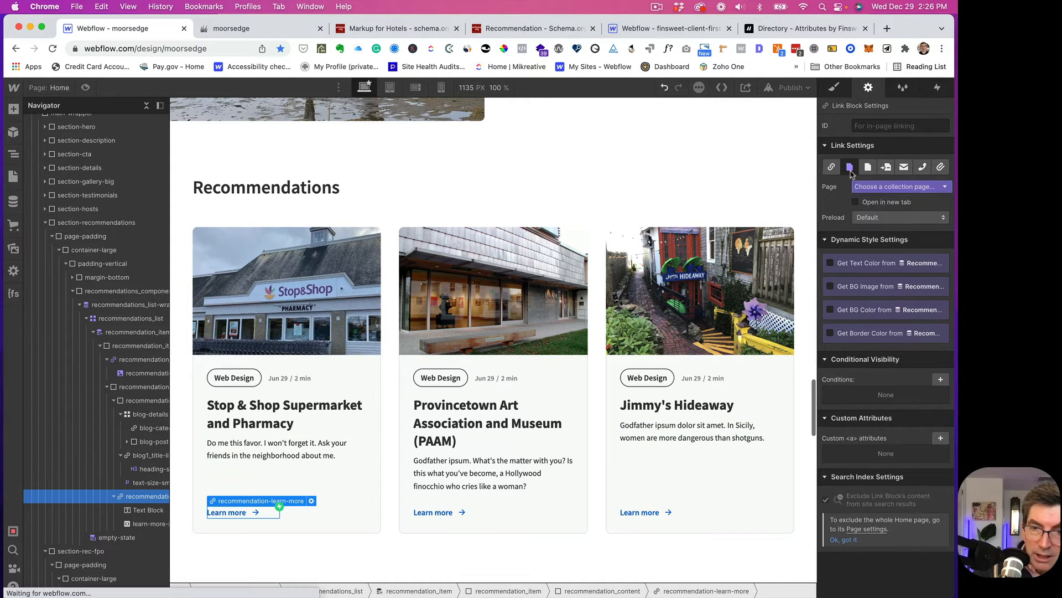
{"action": "left_click", "coordinate": [870, 188]}
{"action": "left_click", "coordinate": [894, 211]}
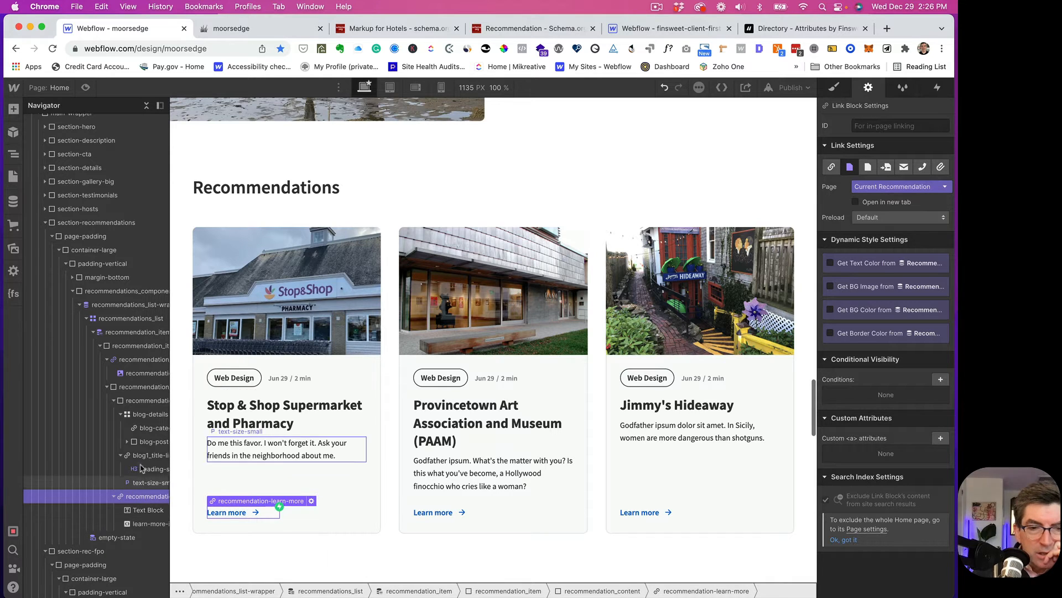
{"action": "left_click", "coordinate": [135, 445]}
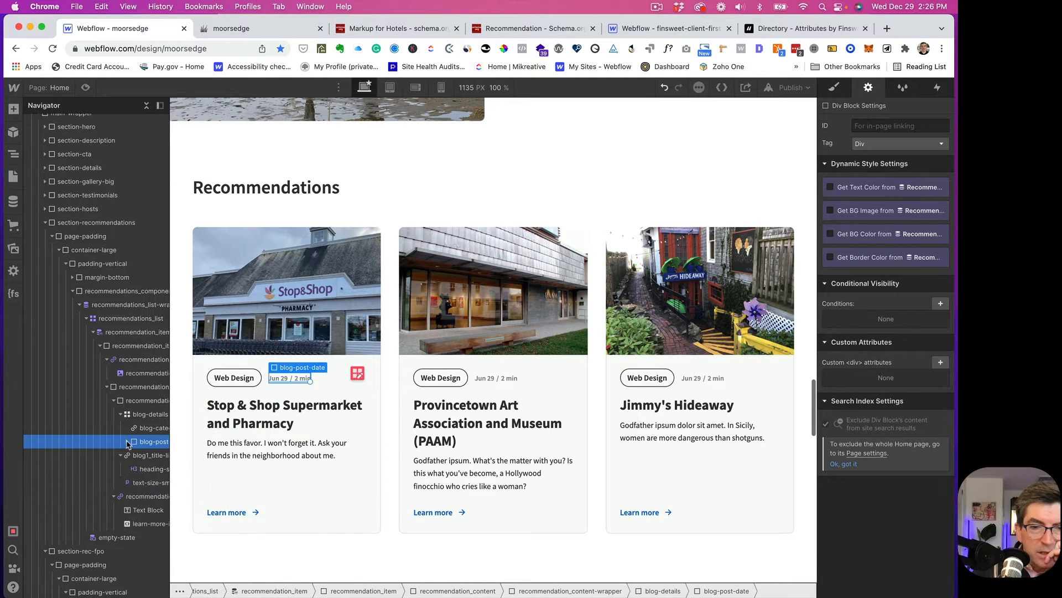
{"action": "left_click", "coordinate": [128, 442]}
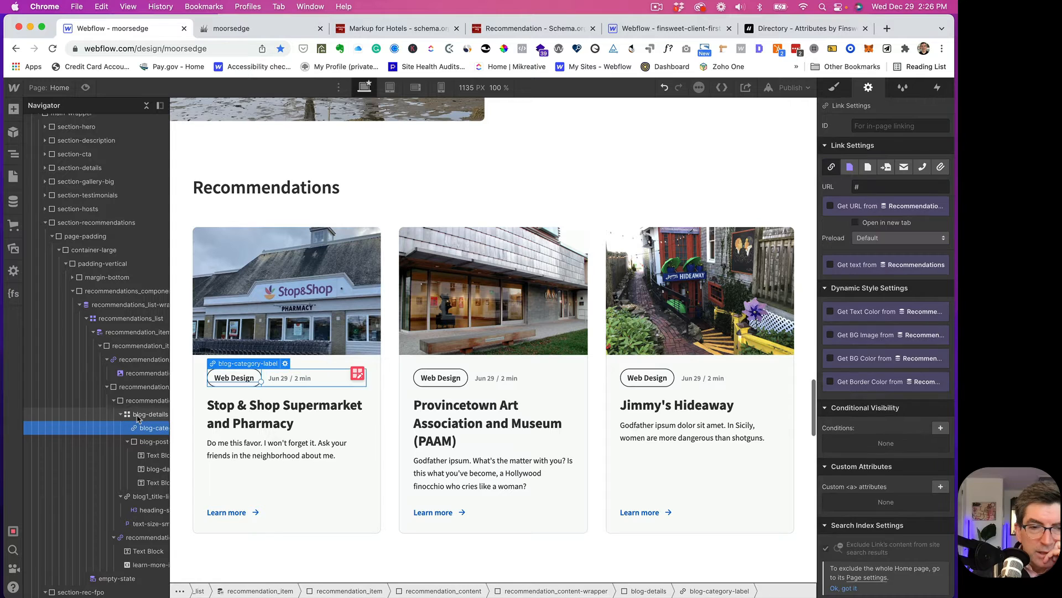
{"action": "left_click", "coordinate": [139, 418]}
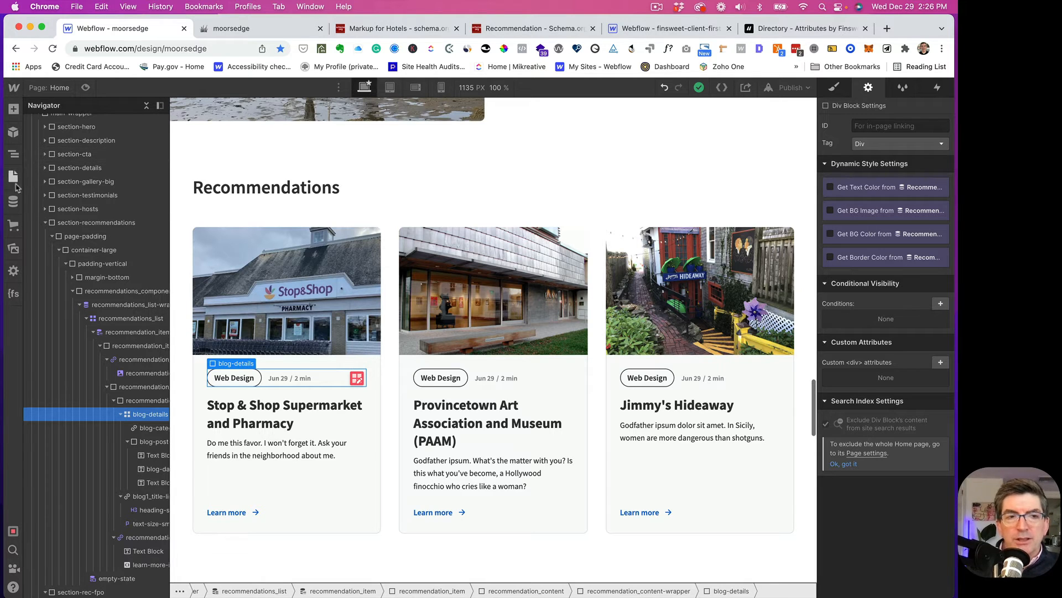
- Drop a Collection List into blog-details and set its source to Categories
{"action": "left_click", "coordinate": [15, 109]}
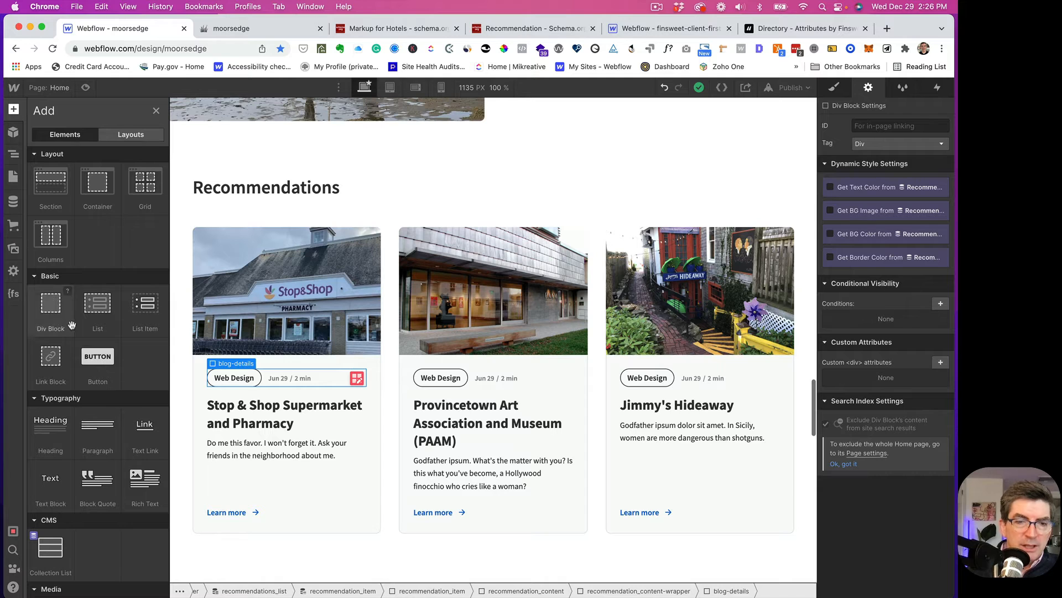
{"action": "scroll", "coordinate": [98, 432], "scroll_direction": "down", "scroll_amount": 5}
{"action": "left_click_drag", "start_coordinate": [48, 298], "coordinate": [139, 433]}
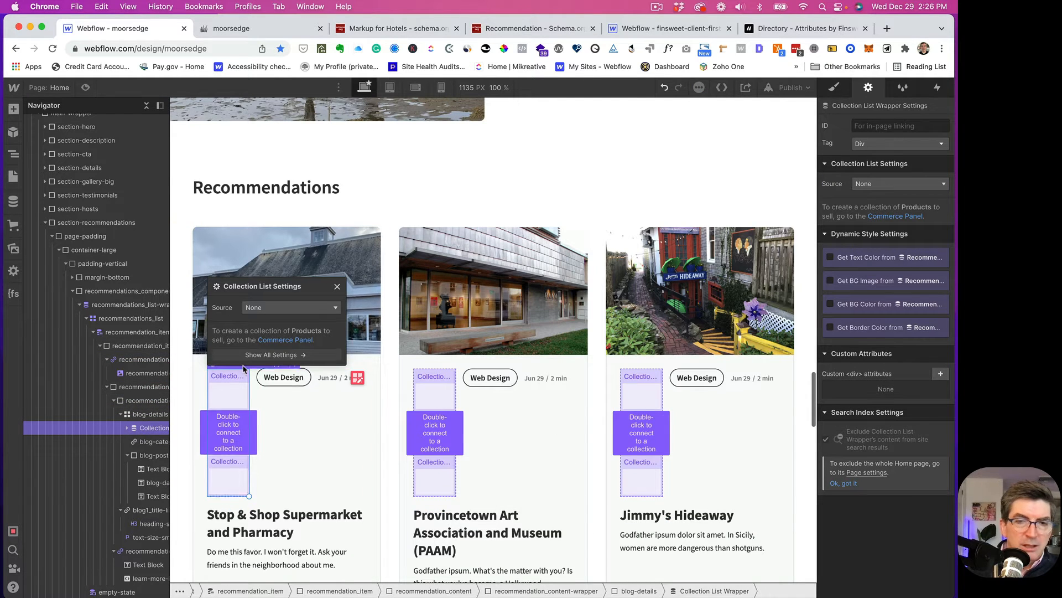
{"action": "left_click", "coordinate": [299, 310]}
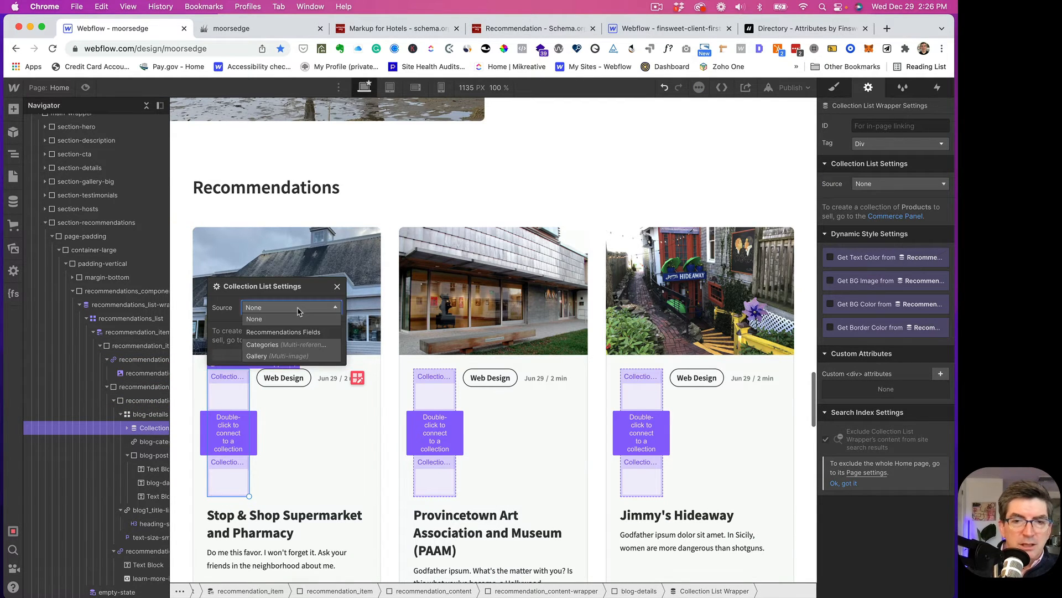
{"action": "left_click", "coordinate": [270, 346]}
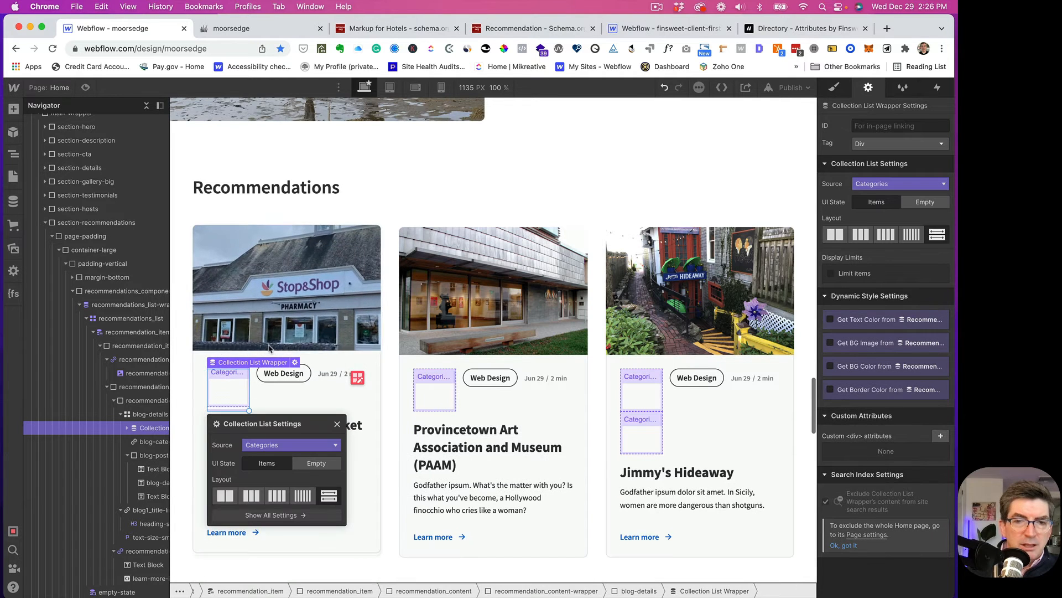
{"action": "left_click", "coordinate": [127, 429]}
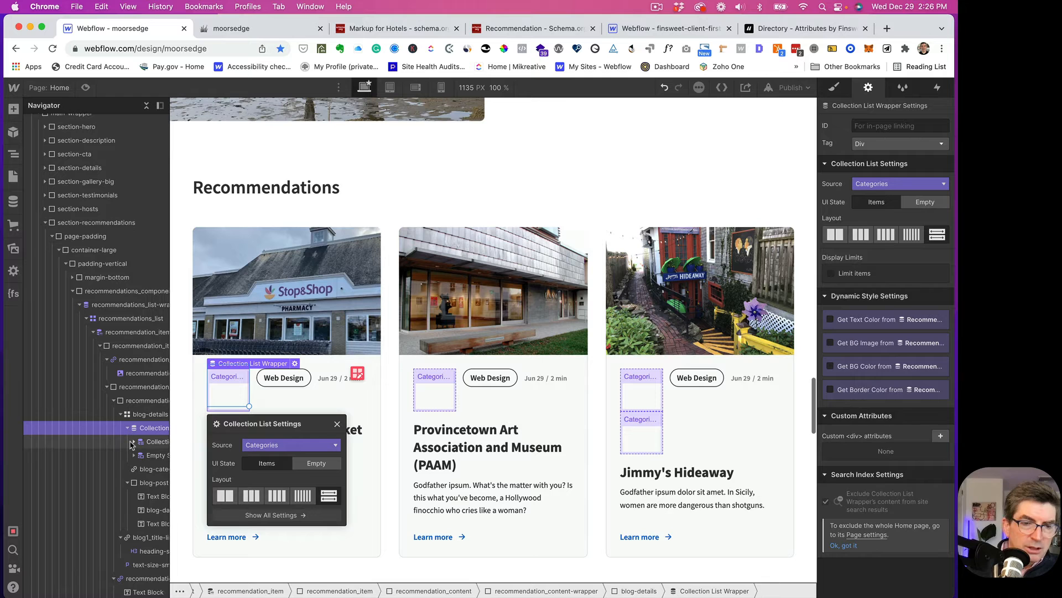
{"action": "left_click", "coordinate": [134, 441]}
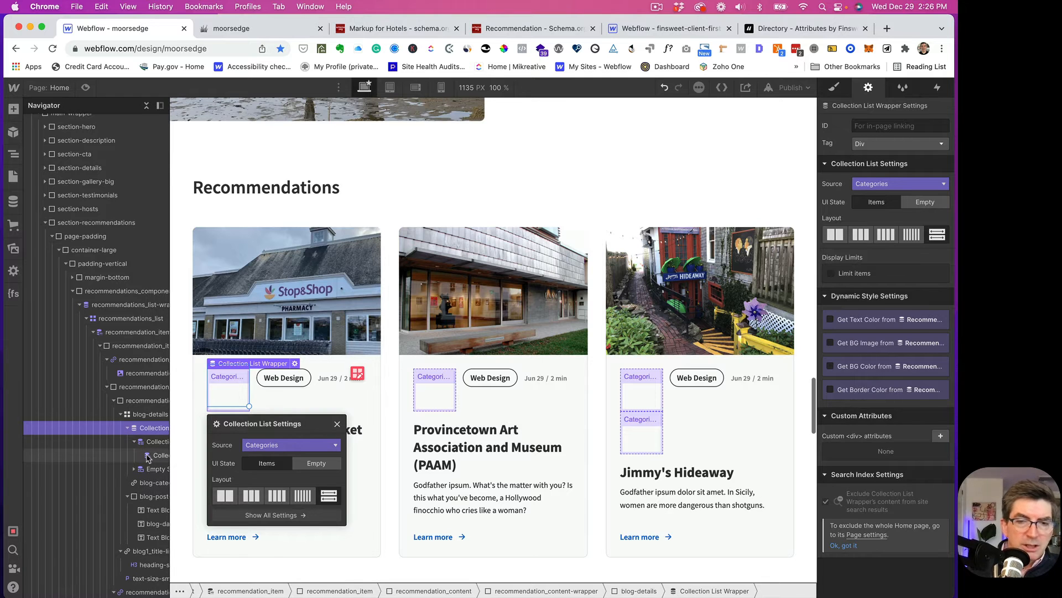
{"action": "left_click", "coordinate": [148, 457]}
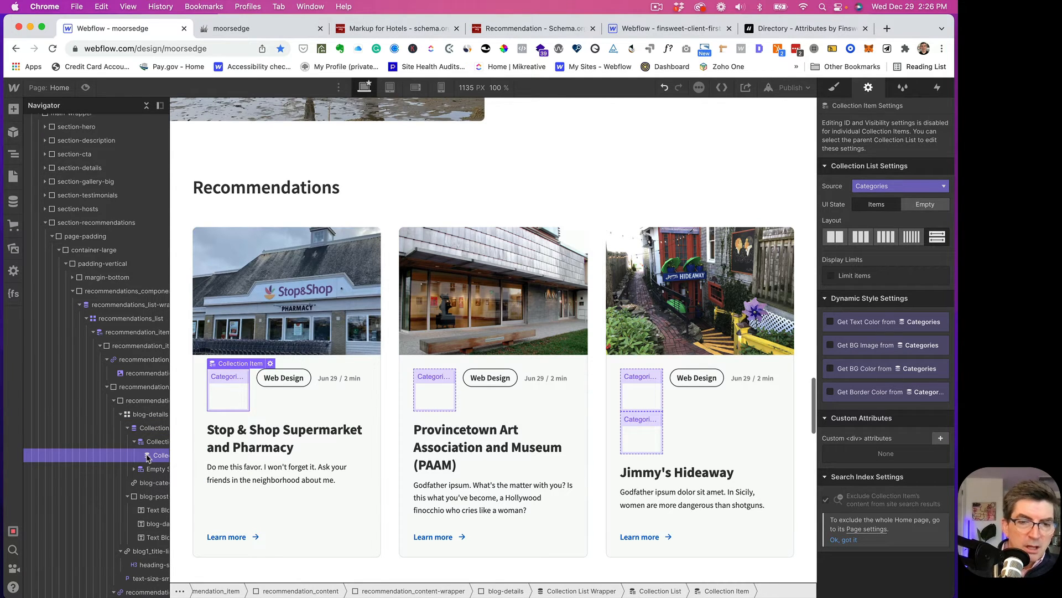
- Reset the Web Design category label's link target page to None
{"action": "left_click", "coordinate": [143, 484]}
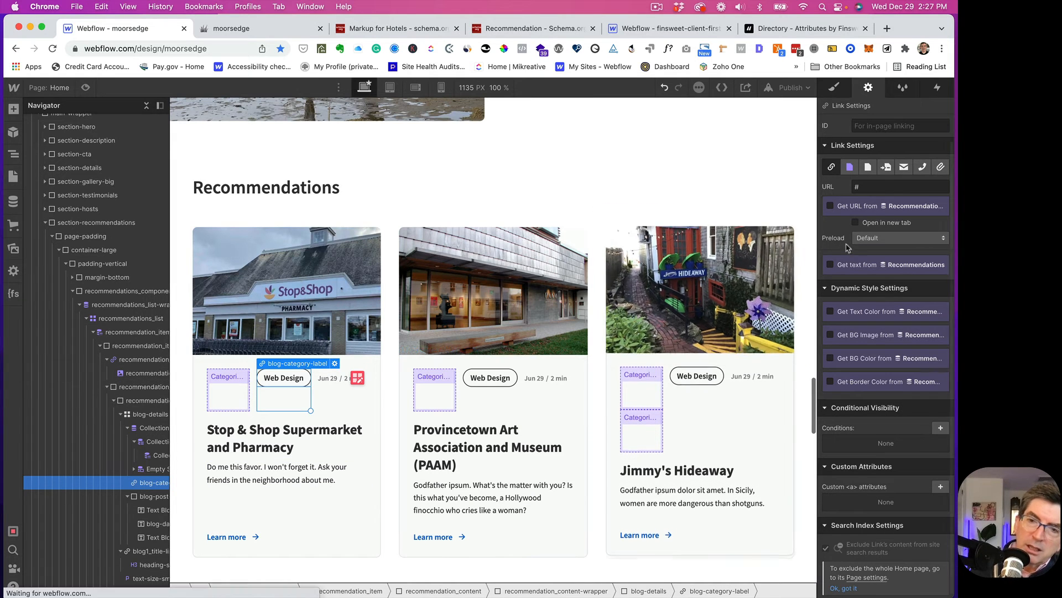
{"action": "left_click", "coordinate": [850, 168]}
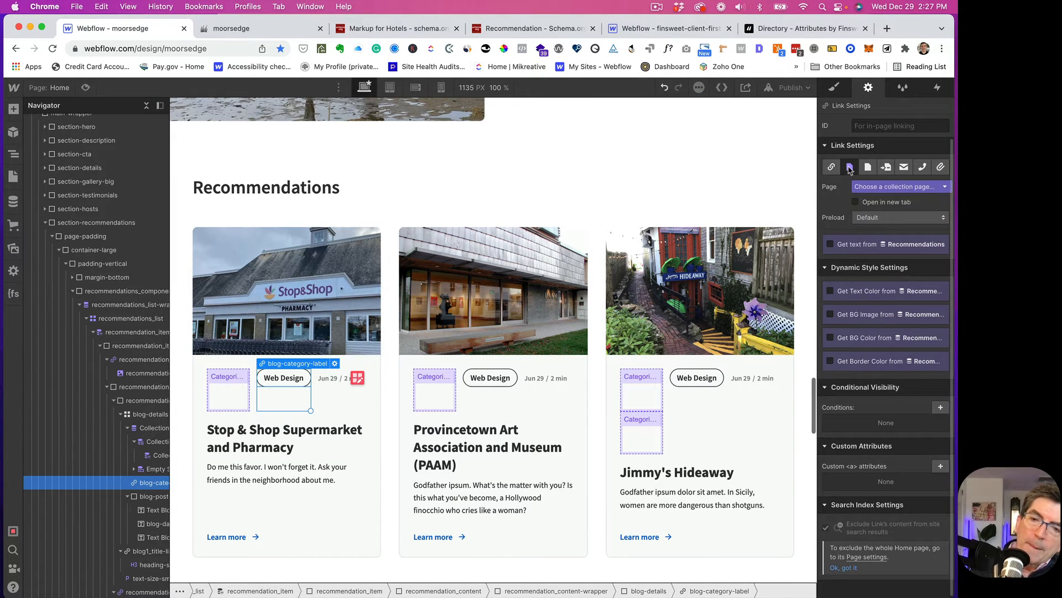
{"action": "left_click", "coordinate": [866, 188]}
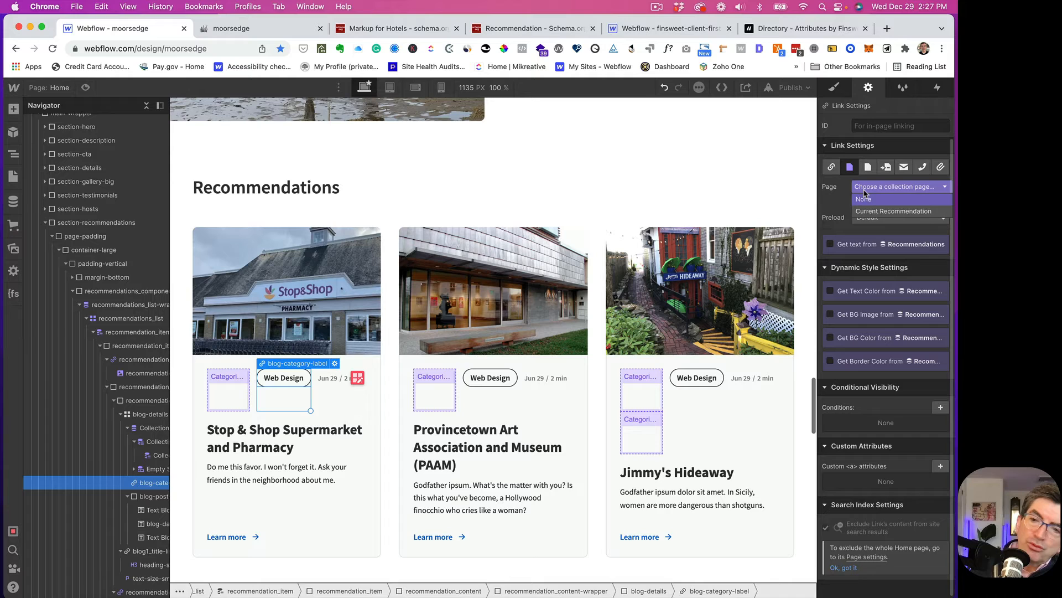
{"action": "left_click", "coordinate": [868, 215]}
{"action": "left_click", "coordinate": [862, 202]}
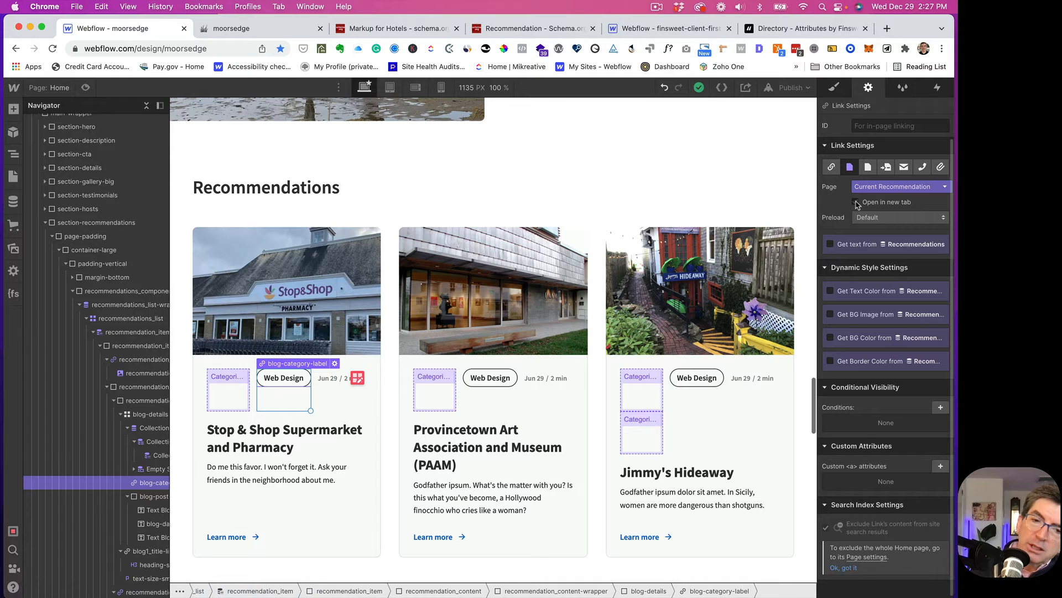
{"action": "left_click", "coordinate": [860, 188]}
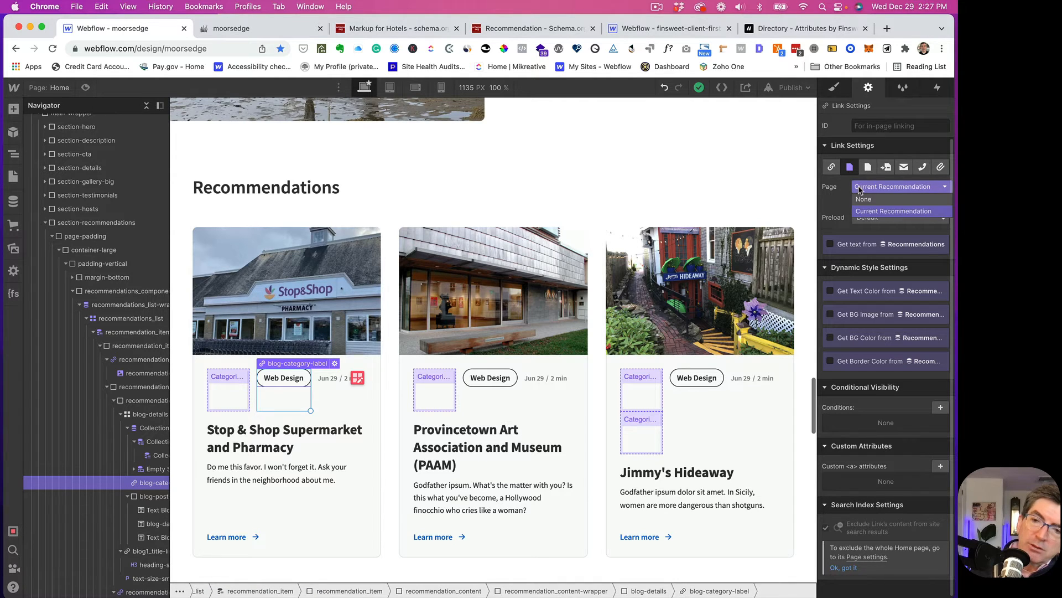
{"action": "left_click", "coordinate": [862, 200]}
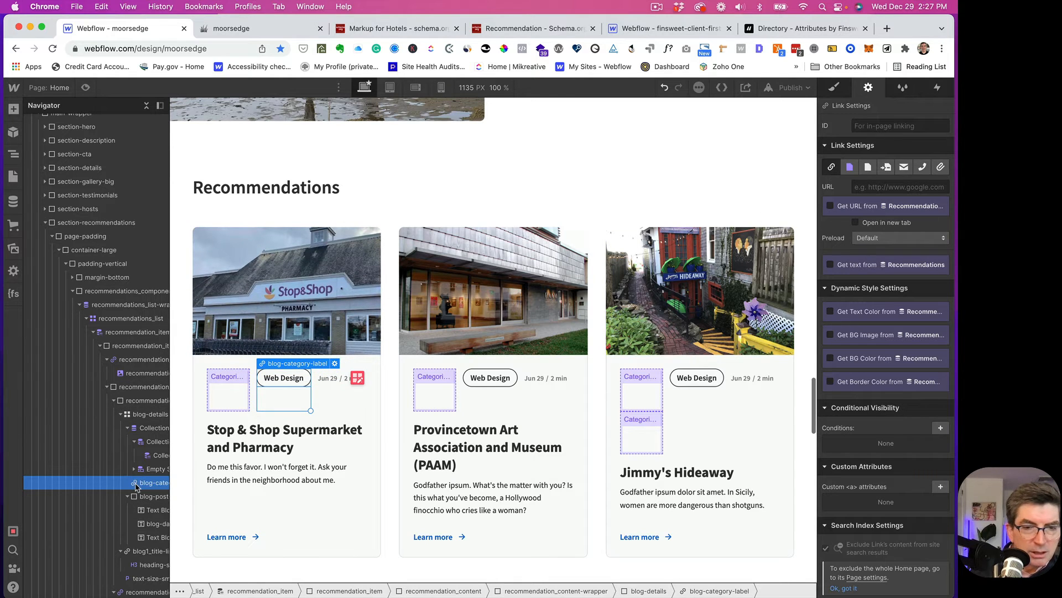
- Move the label into the Collection Item, link it to Current Category, and show the category Name
{"action": "left_click_drag", "start_coordinate": [136, 486], "coordinate": [152, 456]}
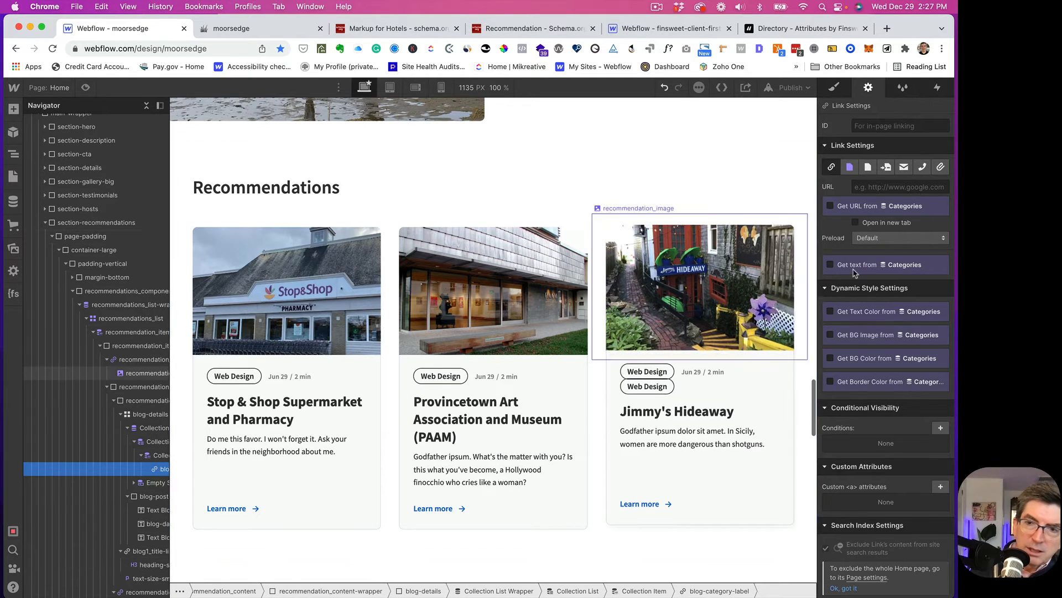
{"action": "left_click", "coordinate": [850, 167]}
{"action": "left_click", "coordinate": [863, 187]}
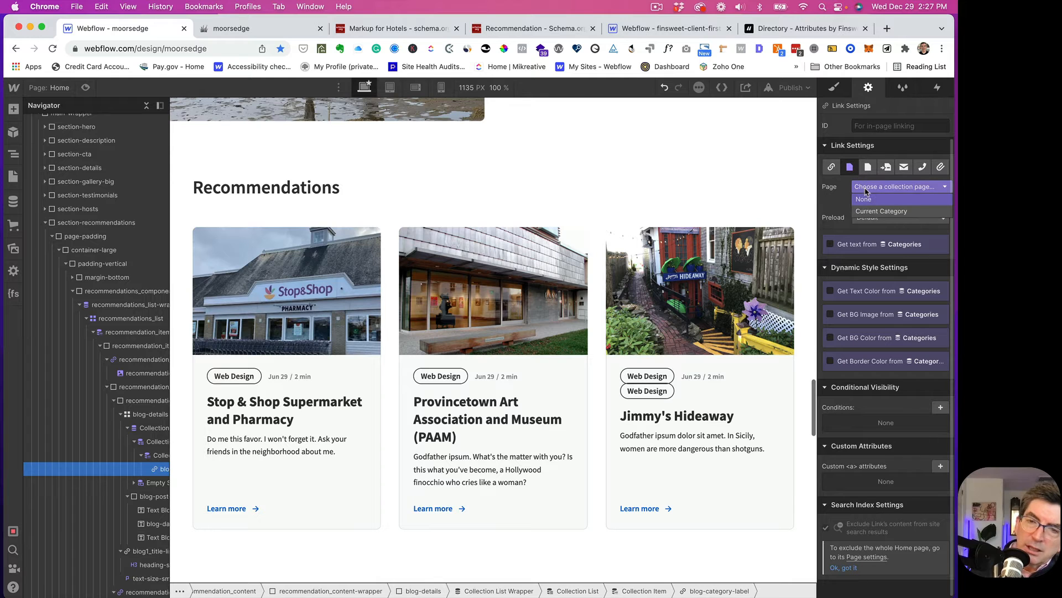
{"action": "left_click", "coordinate": [867, 213]}
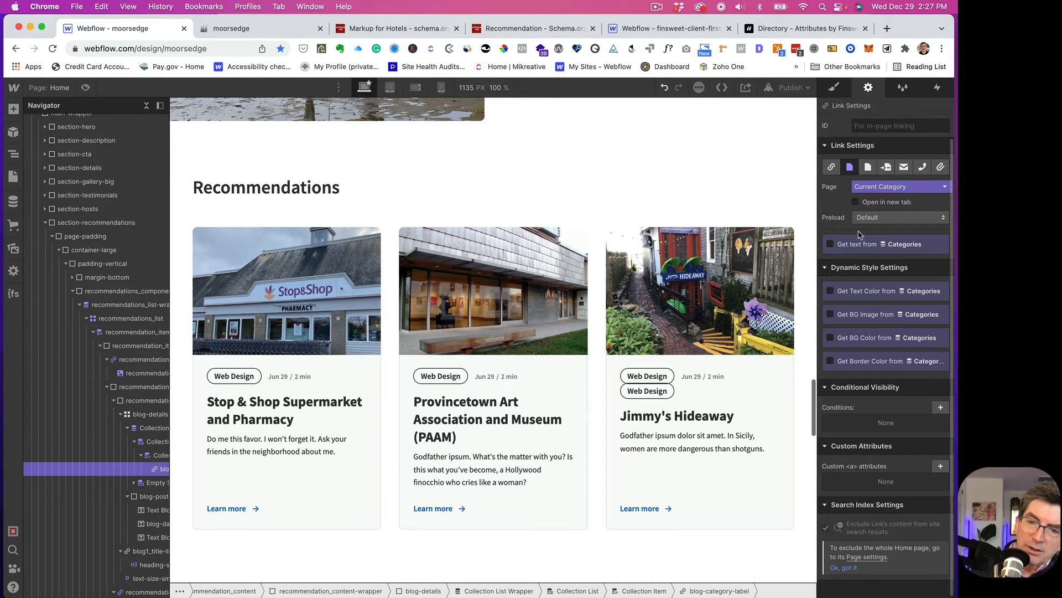
{"action": "left_click", "coordinate": [832, 245]}
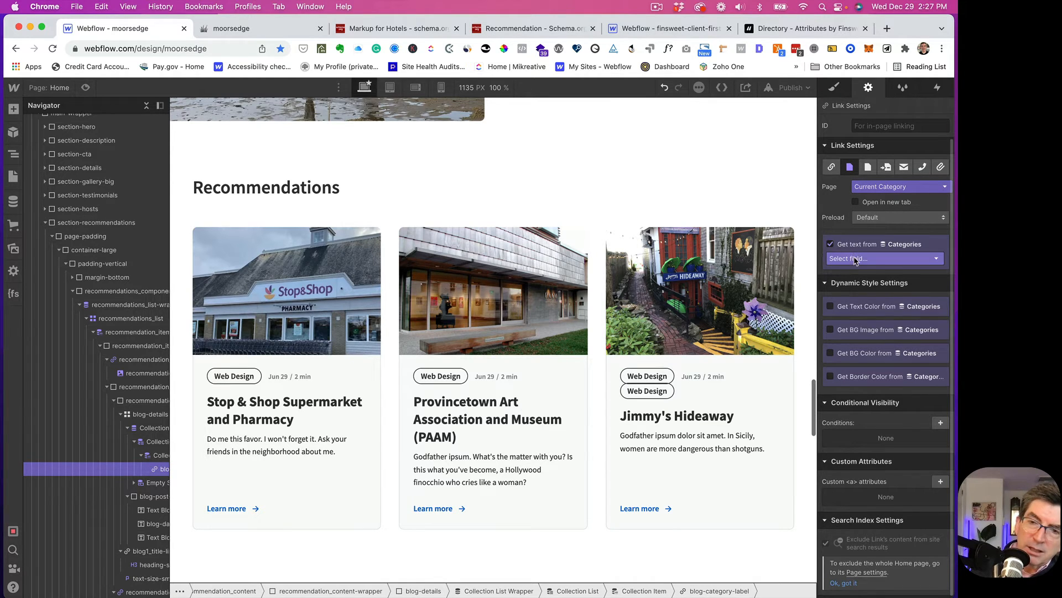
{"action": "left_click", "coordinate": [856, 259]}
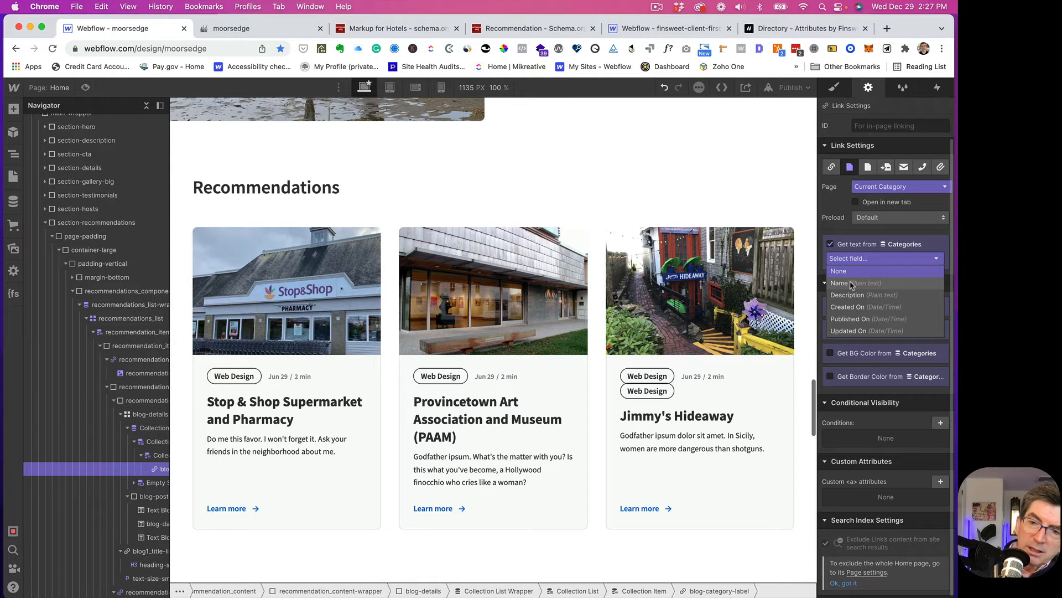
{"action": "left_click", "coordinate": [851, 284]}
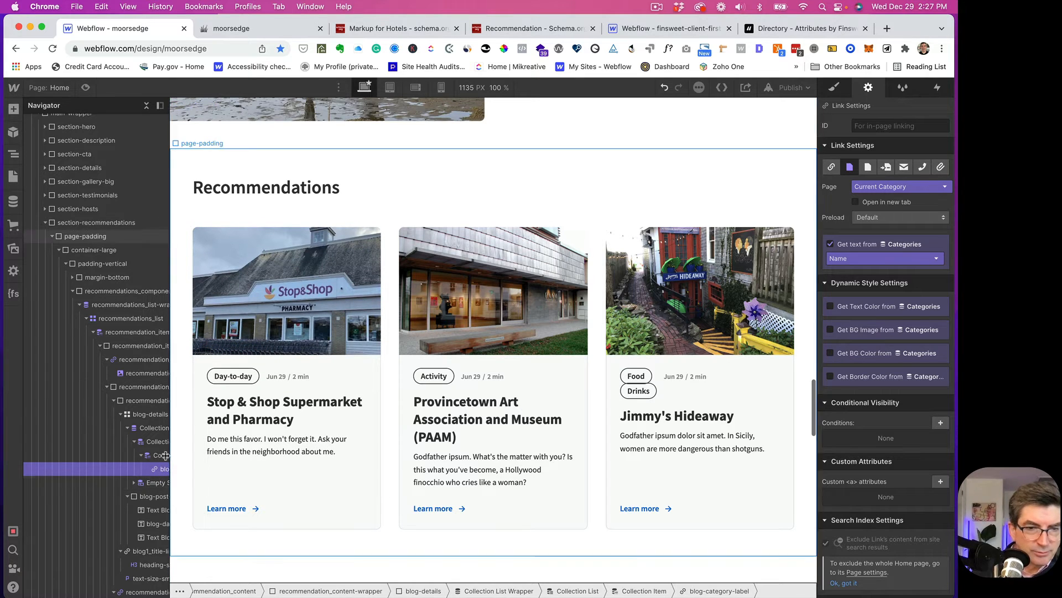
{"action": "left_click", "coordinate": [136, 497]}
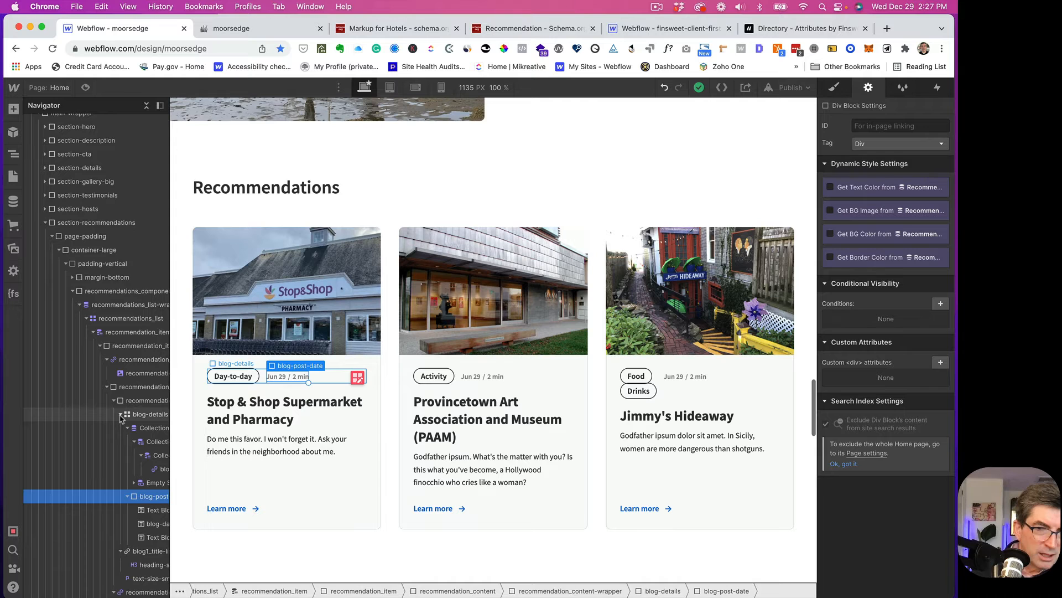
- Move blog-post-date up into the content wrapper, then edit the blog-details grid
{"action": "left_click", "coordinate": [121, 415]}
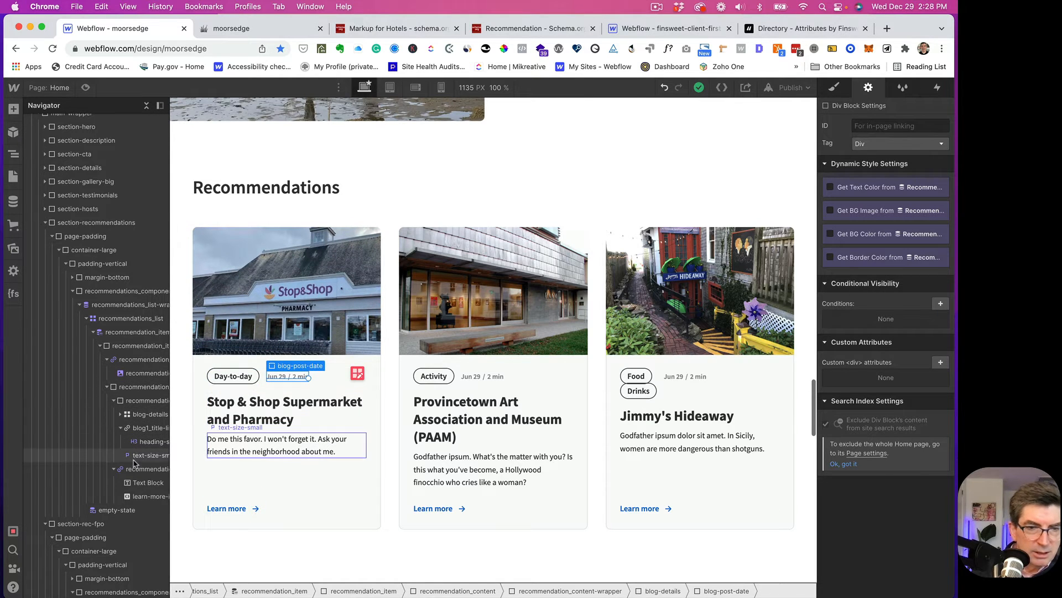
{"action": "left_click", "coordinate": [121, 414]}
{"action": "left_click", "coordinate": [135, 441]}
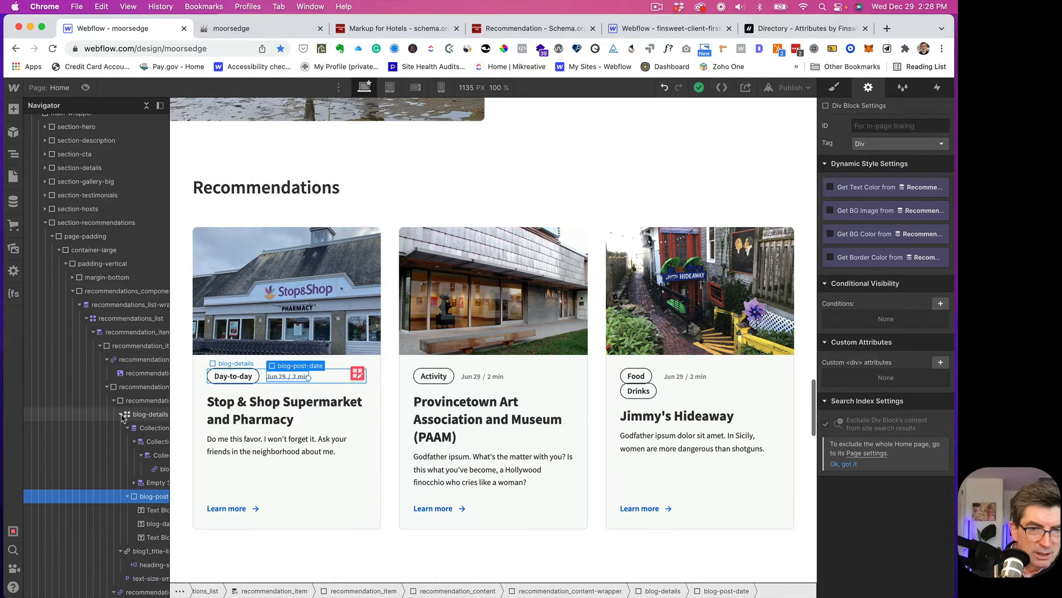
{"action": "left_click", "coordinate": [128, 496]}
{"action": "left_click_drag", "start_coordinate": [123, 497], "coordinate": [103, 497]}
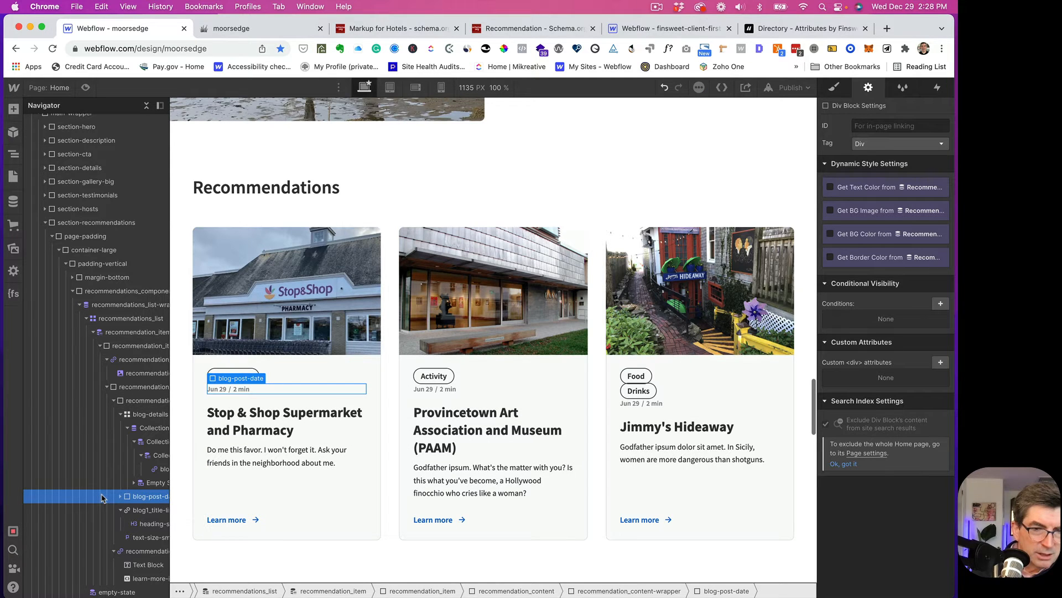
{"action": "left_click", "coordinate": [138, 416]}
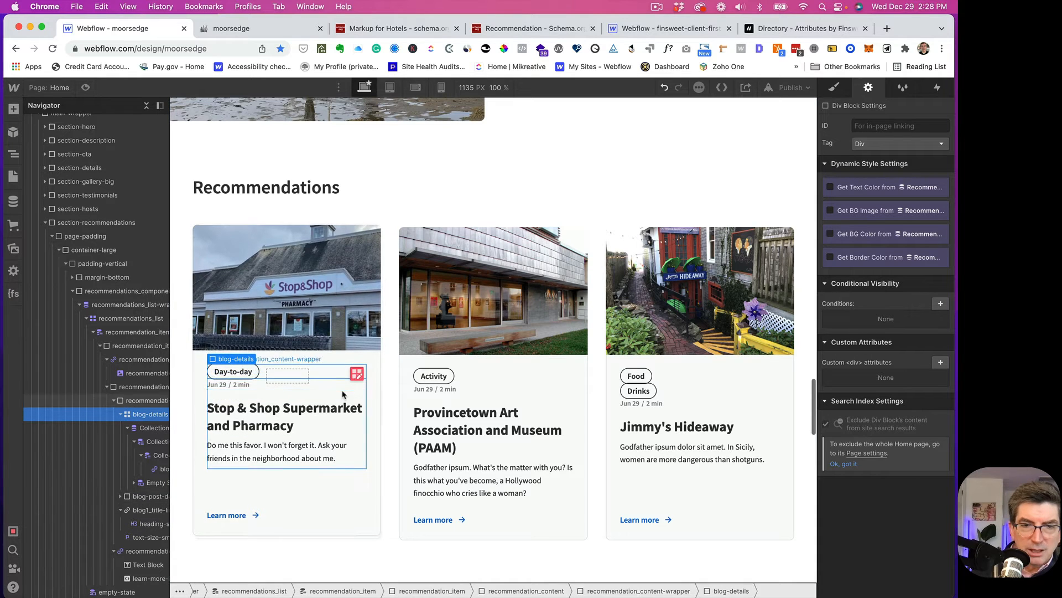
{"action": "left_click", "coordinate": [355, 378]}
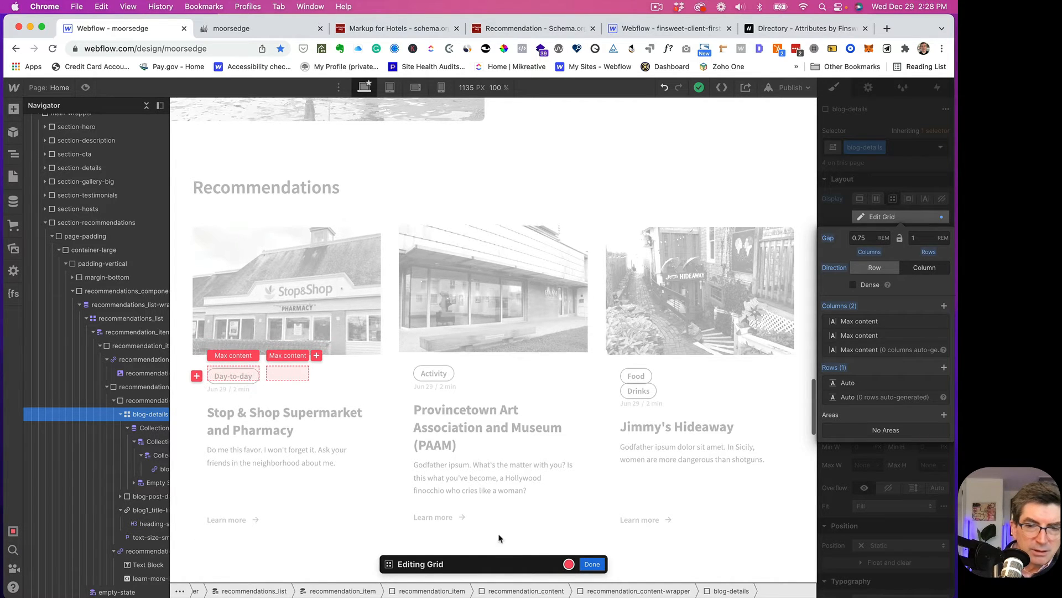
- Make the category Collection List a one-row, three-column grid
{"action": "left_click", "coordinate": [590, 563]}
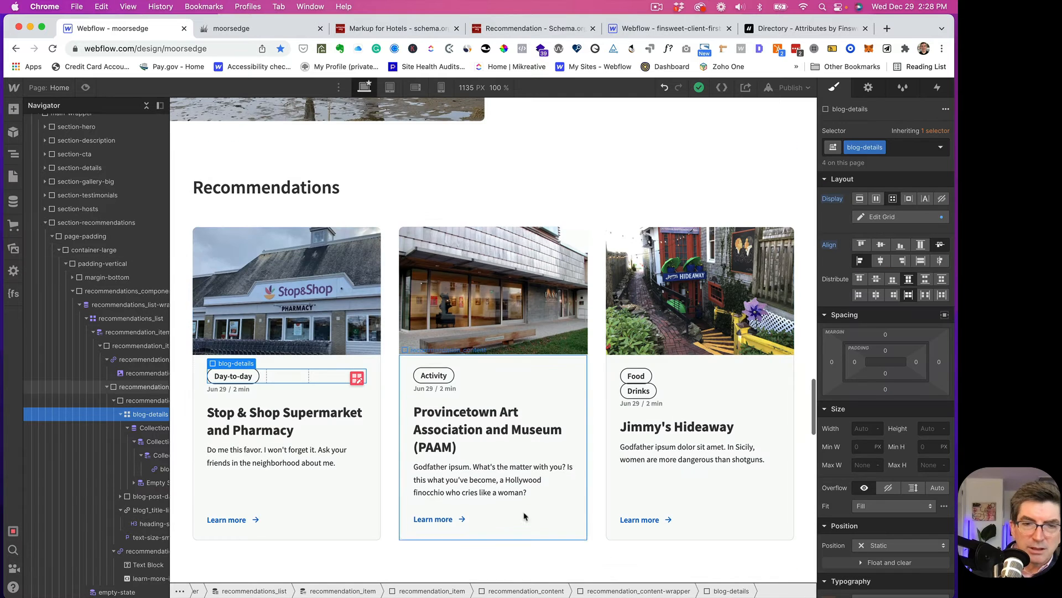
{"action": "left_click", "coordinate": [142, 443]}
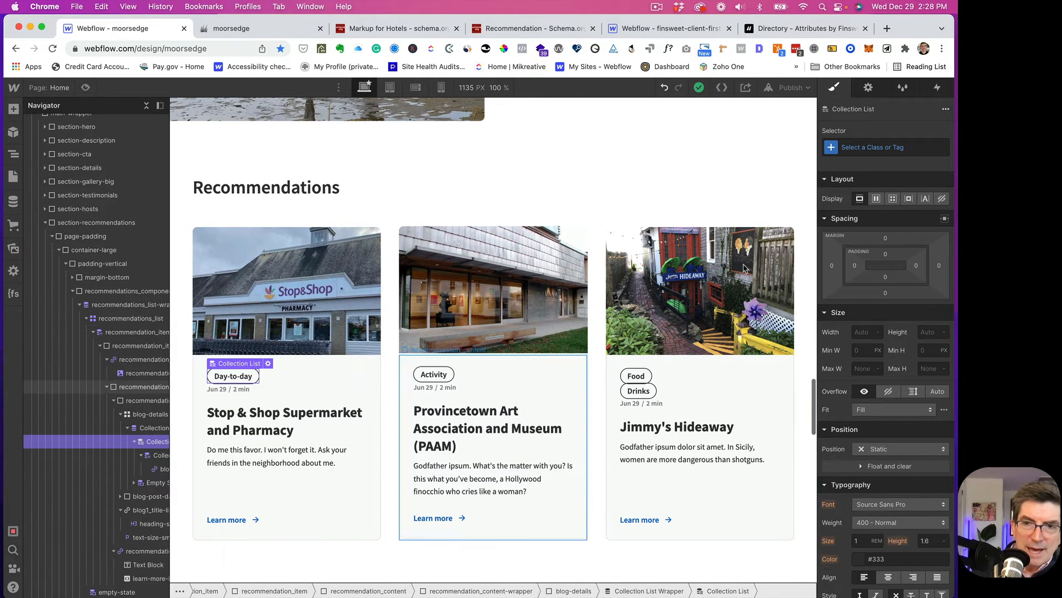
{"action": "left_click", "coordinate": [893, 198]}
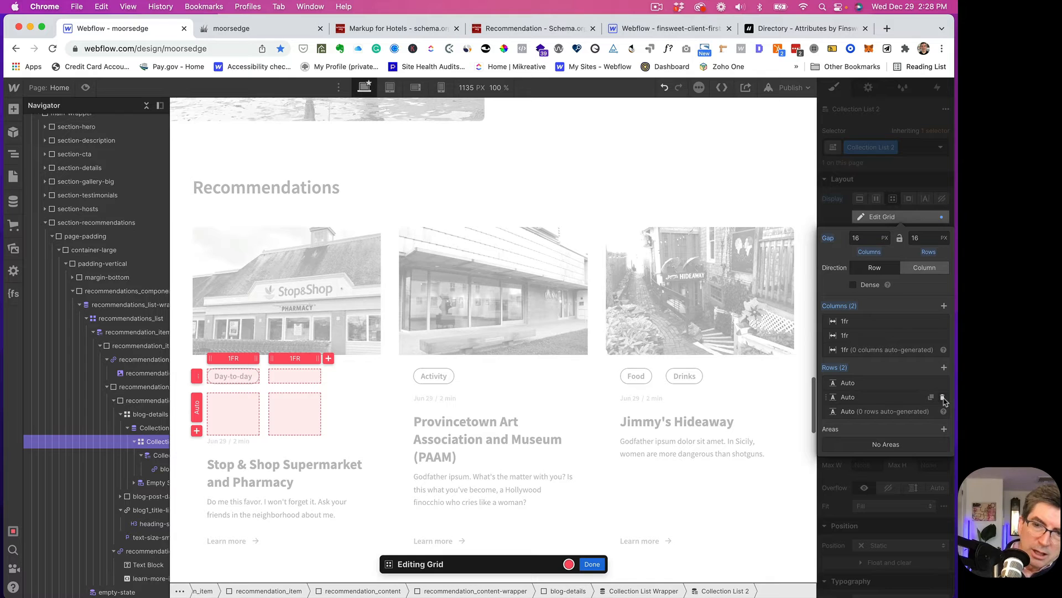
{"action": "left_click", "coordinate": [942, 398]}
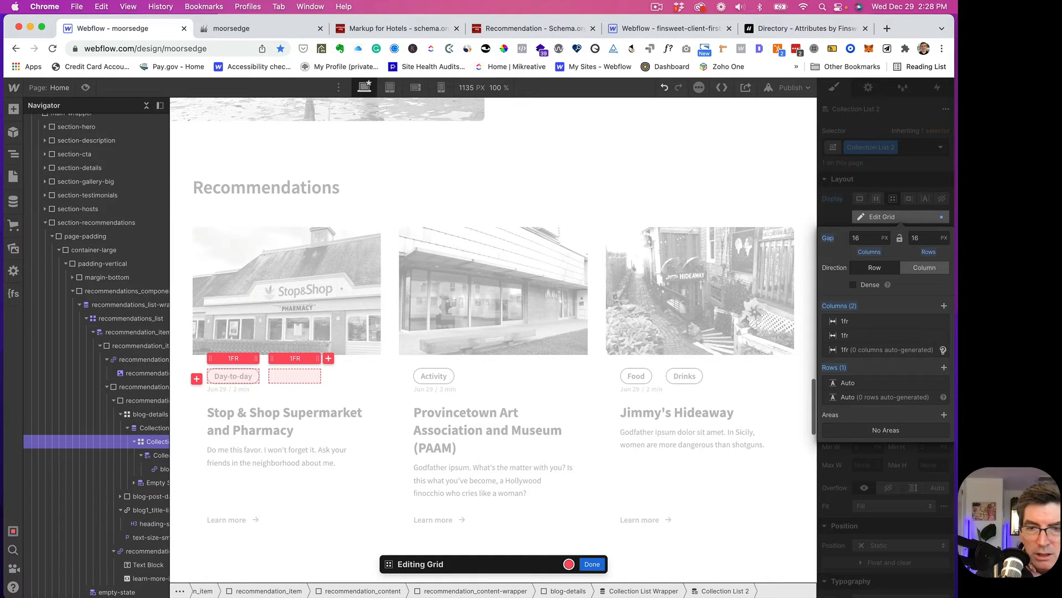
{"action": "left_click", "coordinate": [944, 306]}
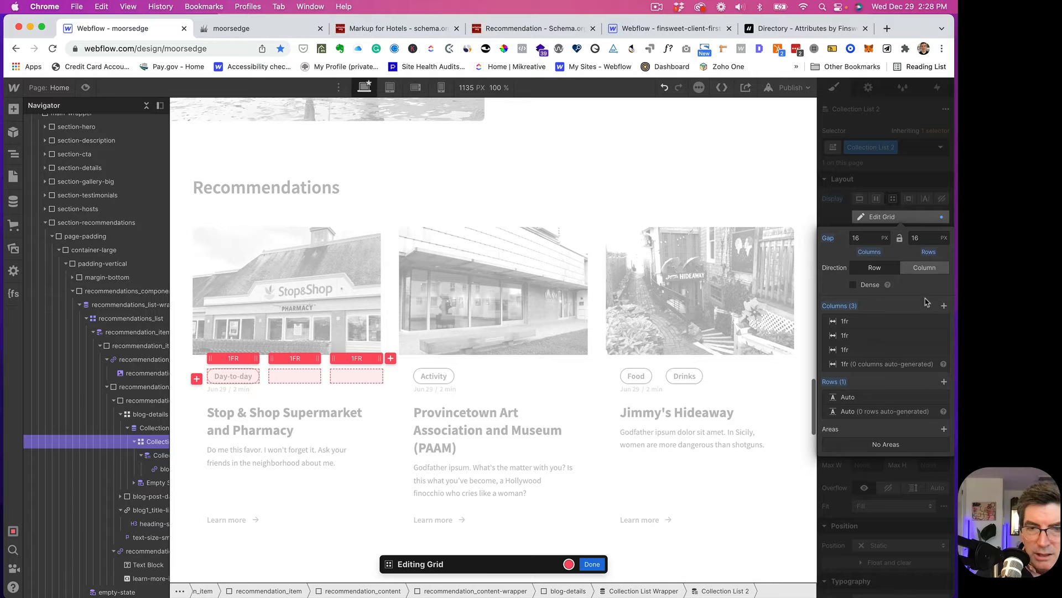
- Set the grid's column and row gaps to 0.5 rem
{"action": "left_click", "coordinate": [861, 238]}
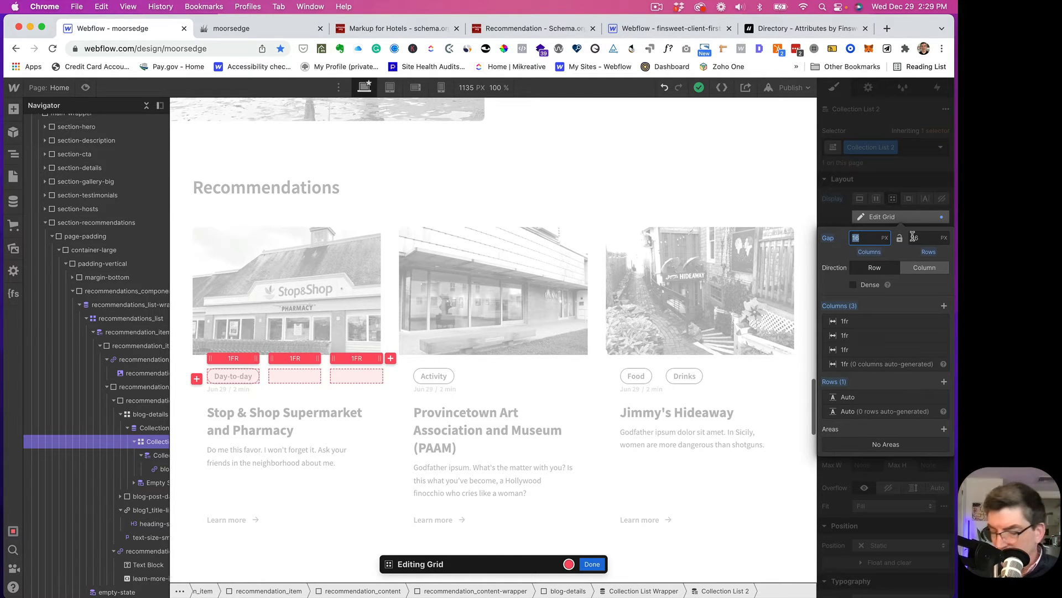
{"action": "key", "text": "BackSpace"}
{"action": "type", "text": ".5rem"}
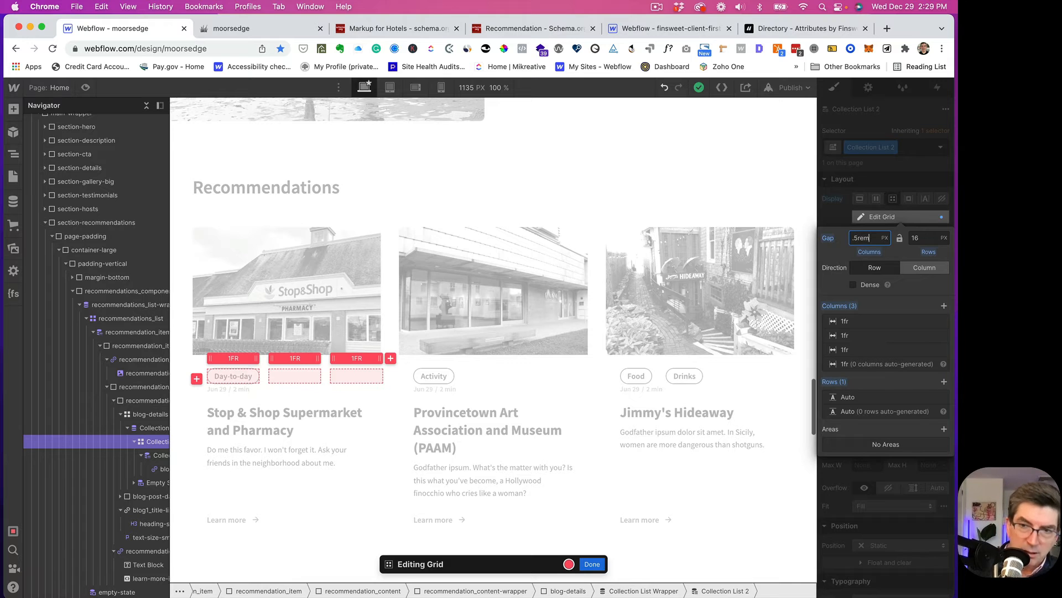
{"action": "key", "text": "Return"}
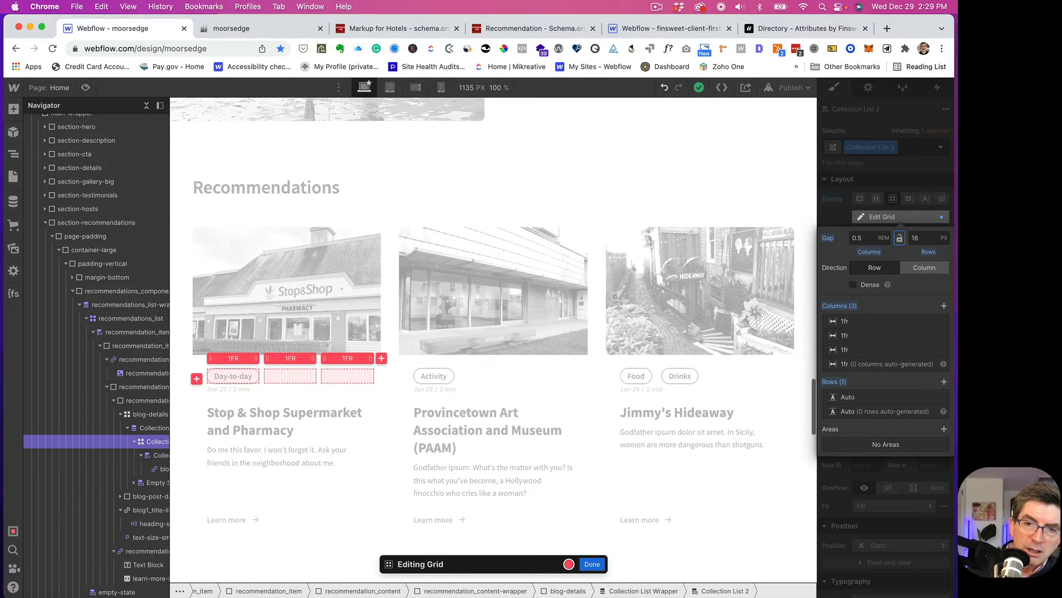
{"action": "key", "text": "Tab"}
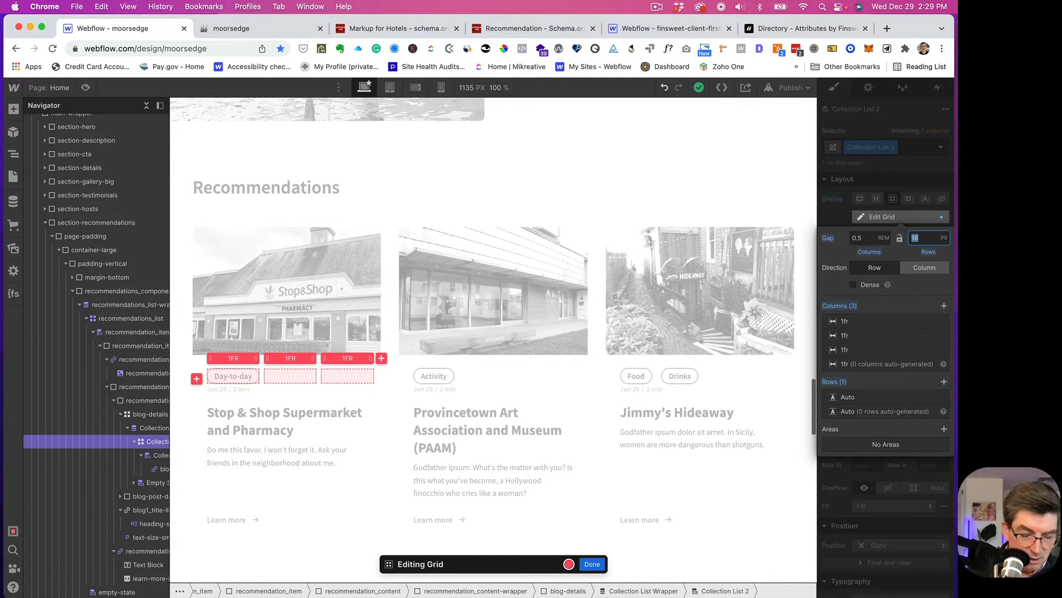
{"action": "key", "text": "BackSpace"}
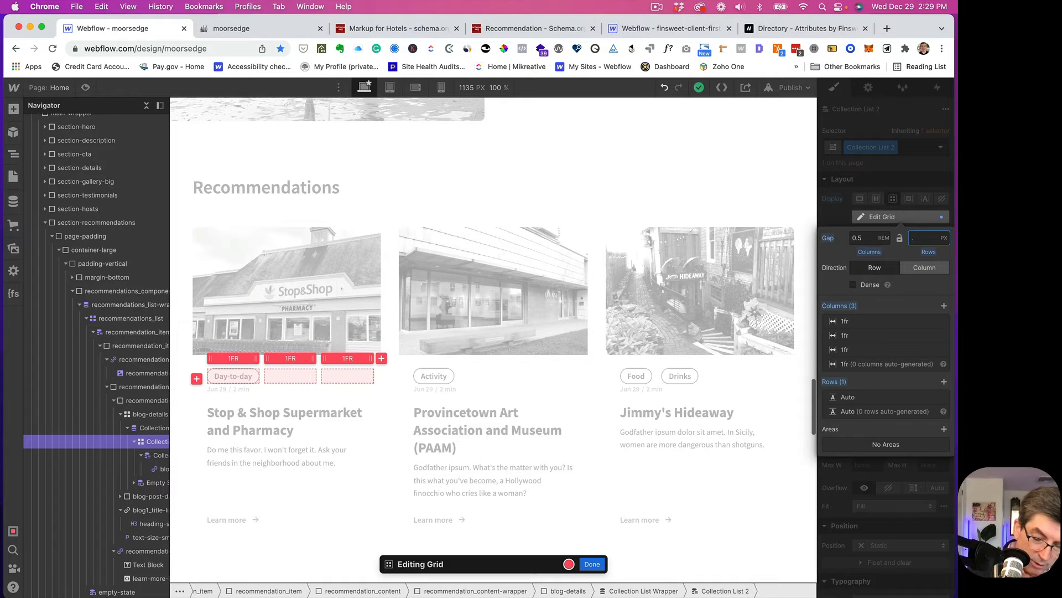
{"action": "type", "text": ".5rem"}
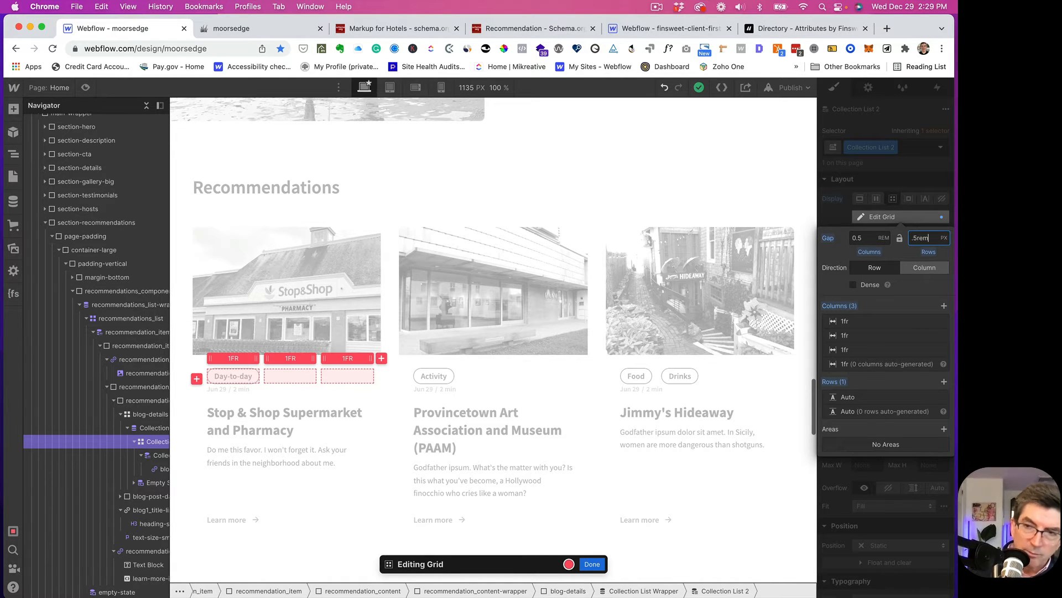
{"action": "key", "text": "Return"}
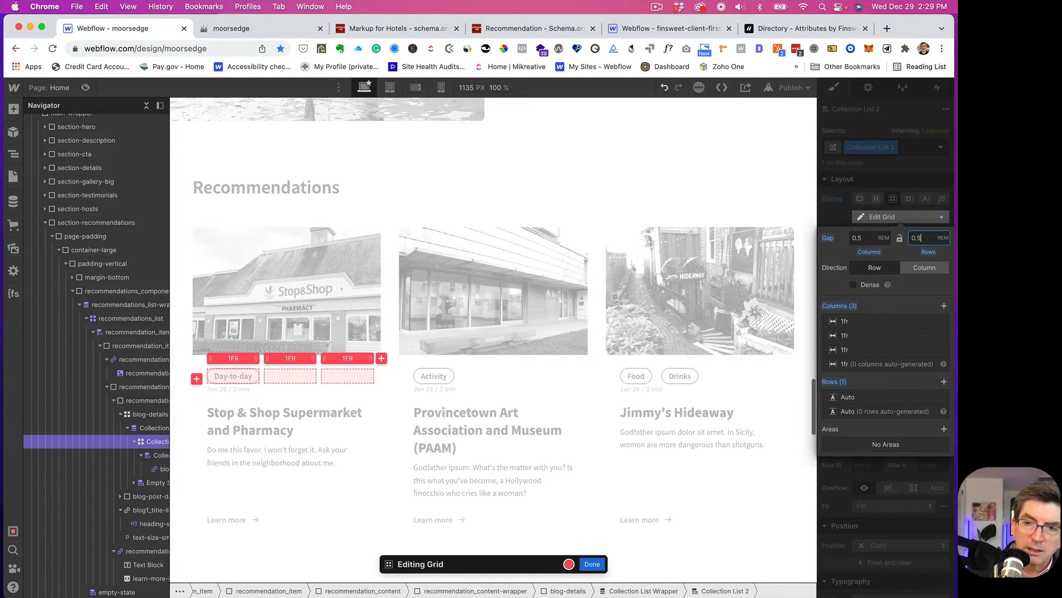
{"action": "left_click", "coordinate": [591, 564]}
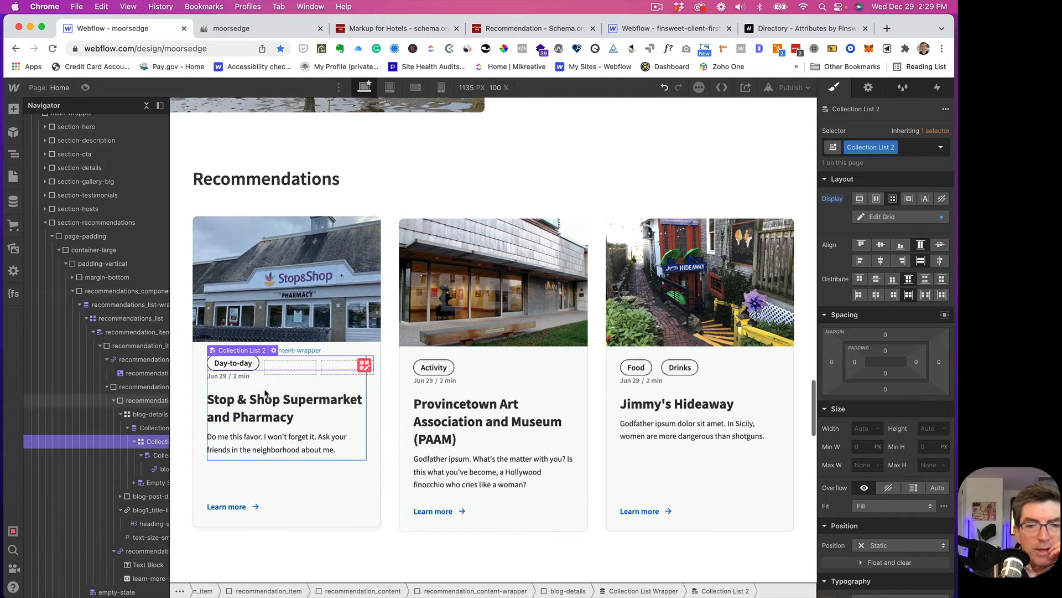
- Bind the card's date text to the Recommendation's Rating field
{"action": "left_click", "coordinate": [220, 379]}
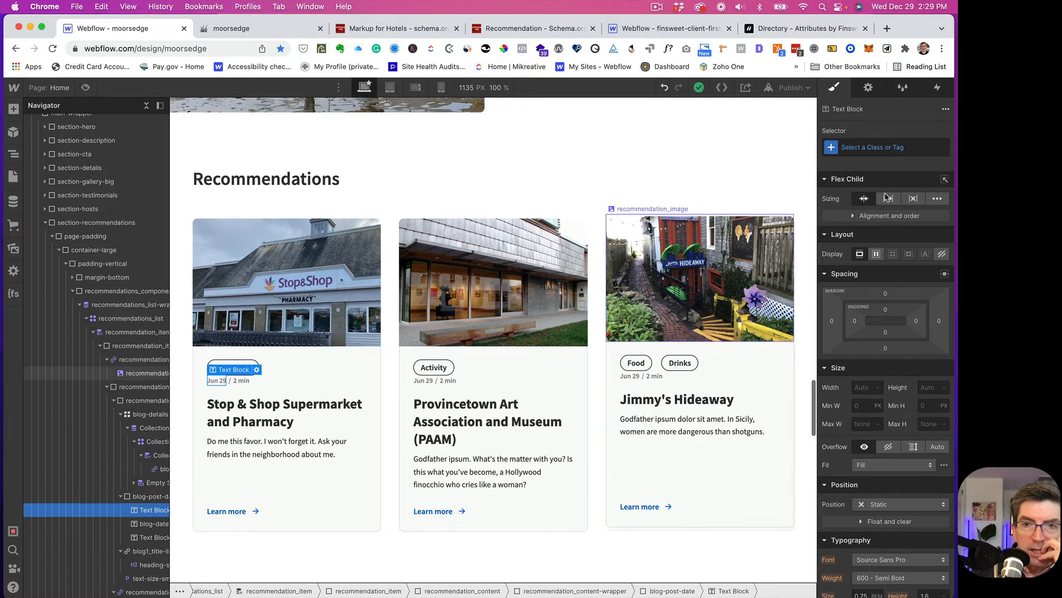
{"action": "left_click", "coordinate": [870, 88]}
{"action": "left_click", "coordinate": [831, 168]}
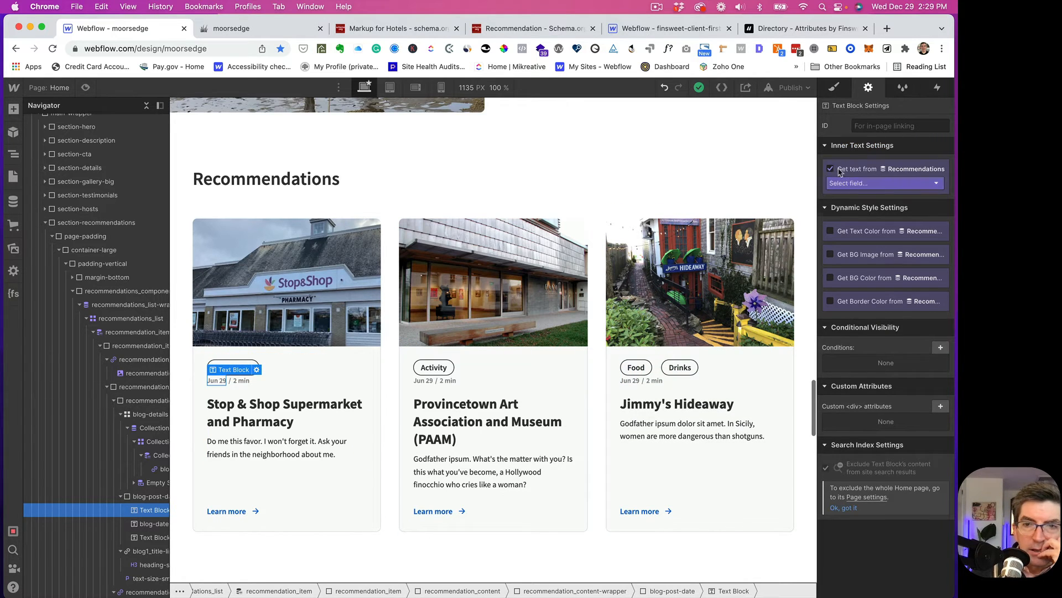
{"action": "left_click", "coordinate": [873, 185]}
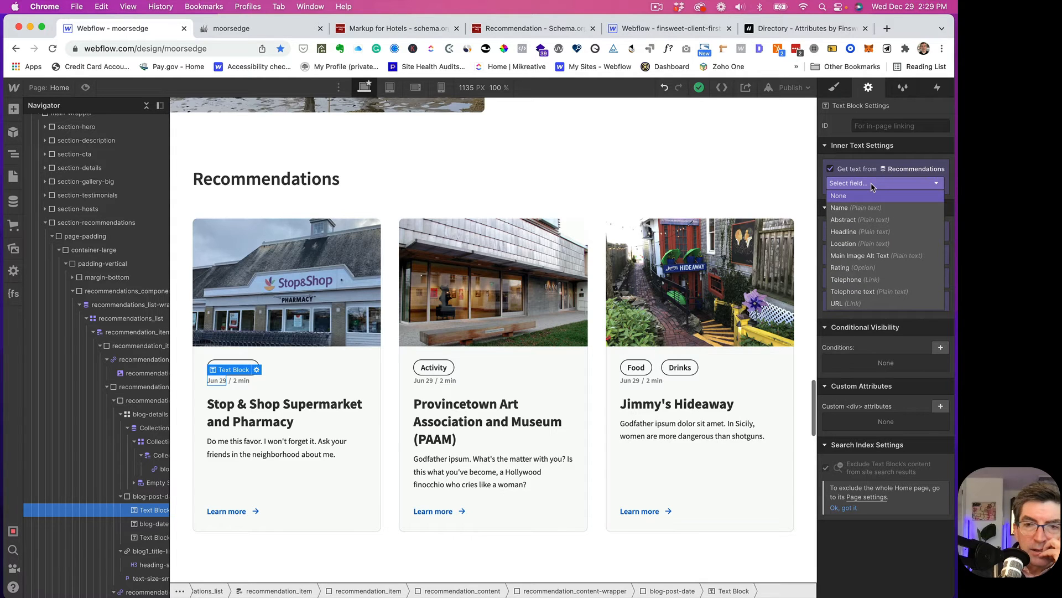
{"action": "left_click", "coordinate": [851, 268]}
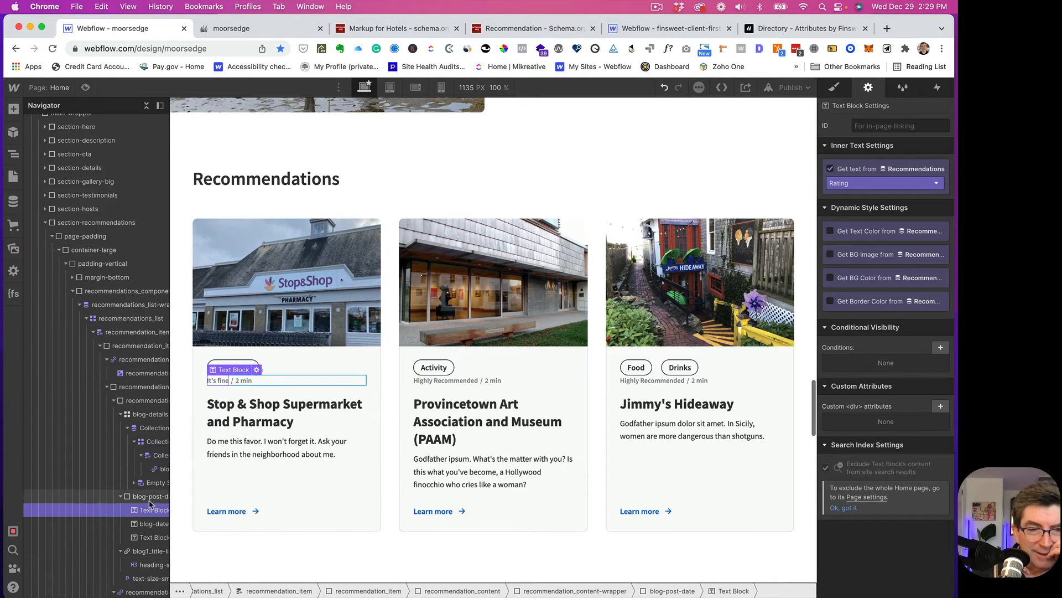
- Delete the '2 min' read-time text block from the cards
{"action": "left_click", "coordinate": [141, 538]}
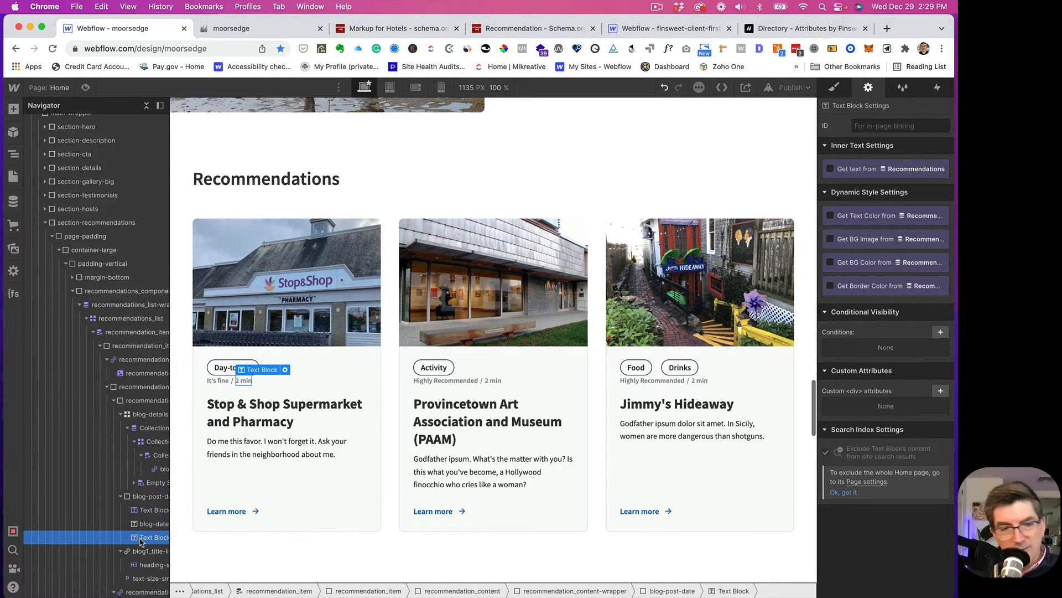
{"action": "key", "text": "Delete"}
{"action": "key", "text": "Delete"}
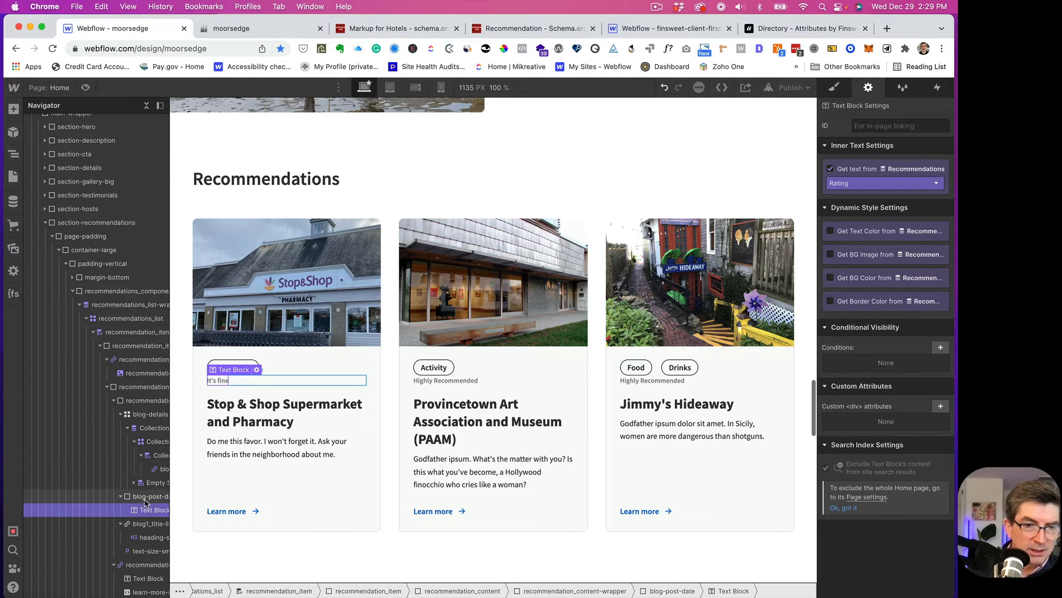
{"action": "left_click", "coordinate": [128, 496]}
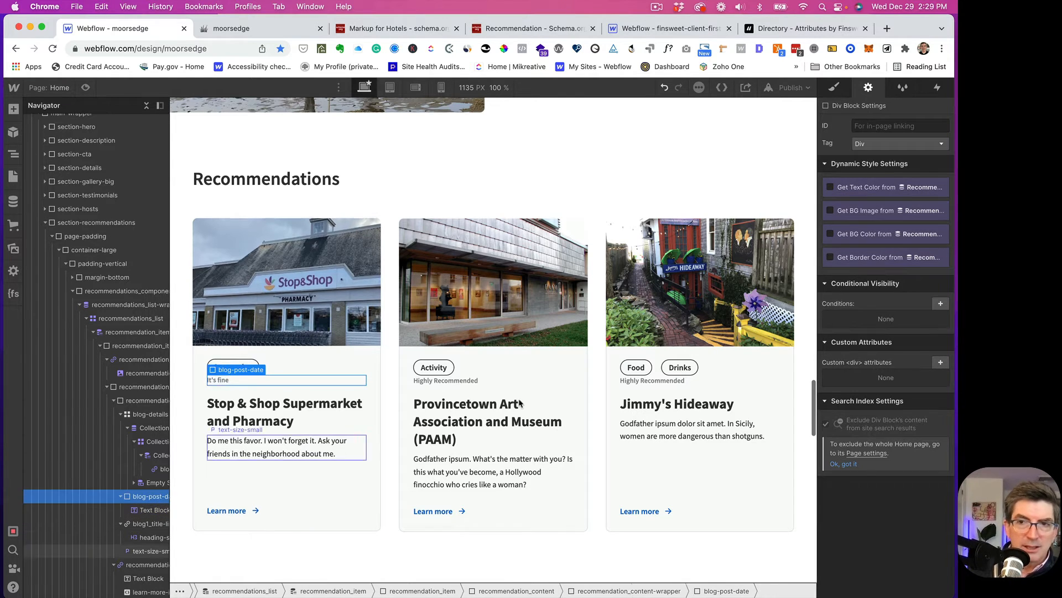
- Rename the blog-post-date class to recommendation-post-rating
{"action": "left_click", "coordinate": [835, 89]}
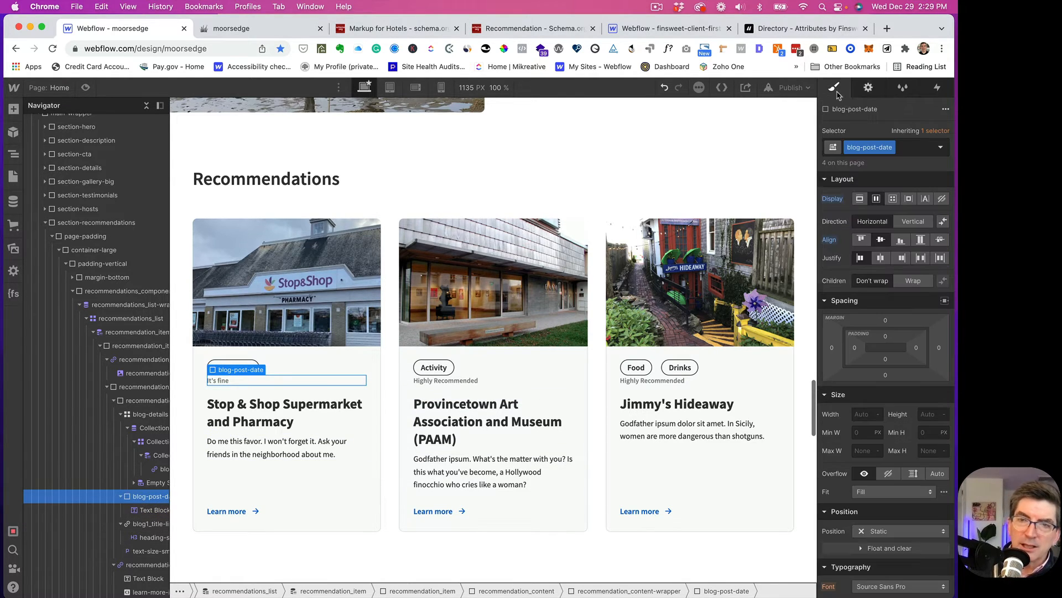
{"action": "double_click", "coordinate": [854, 147]}
{"action": "left_click", "coordinate": [855, 147]}
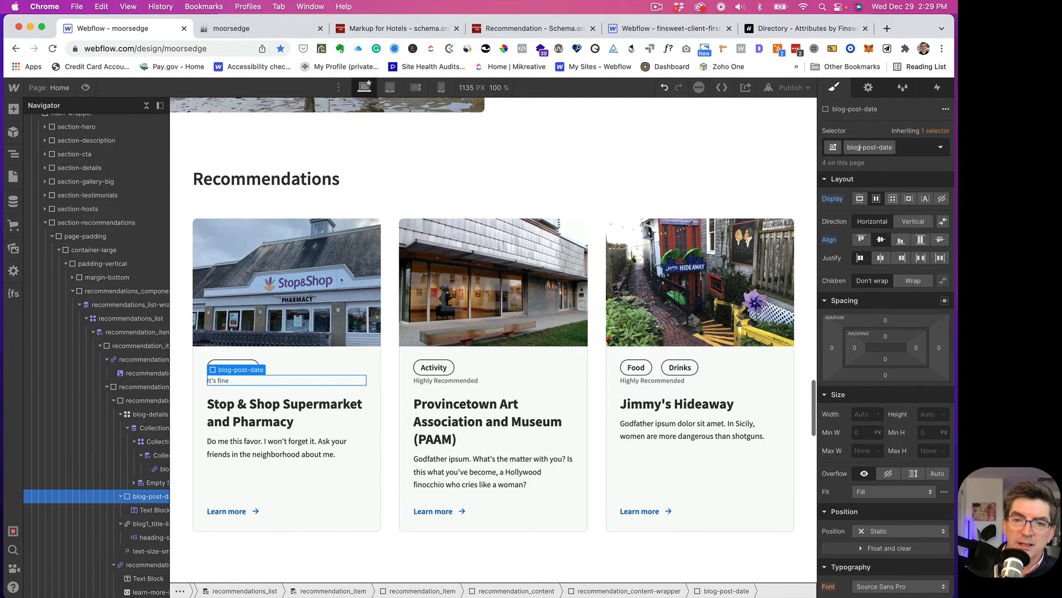
{"action": "key", "text": "BackSpace"}
{"action": "key", "text": "BackSpace"}
{"action": "key", "text": "BackSpace"}
{"action": "key", "text": "BackSpace"}
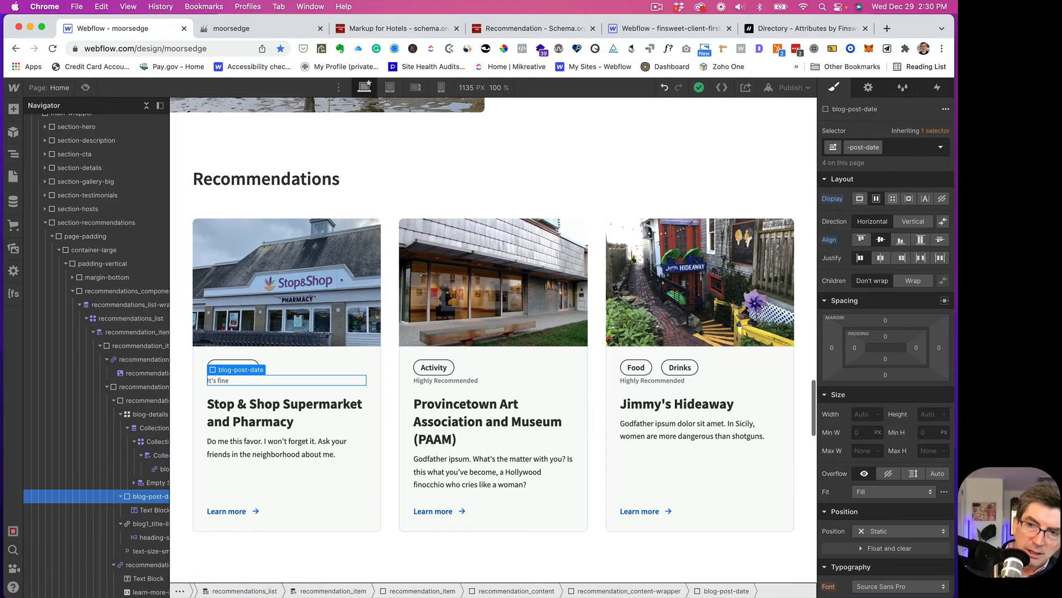
{"action": "type", "text": "recommen"}
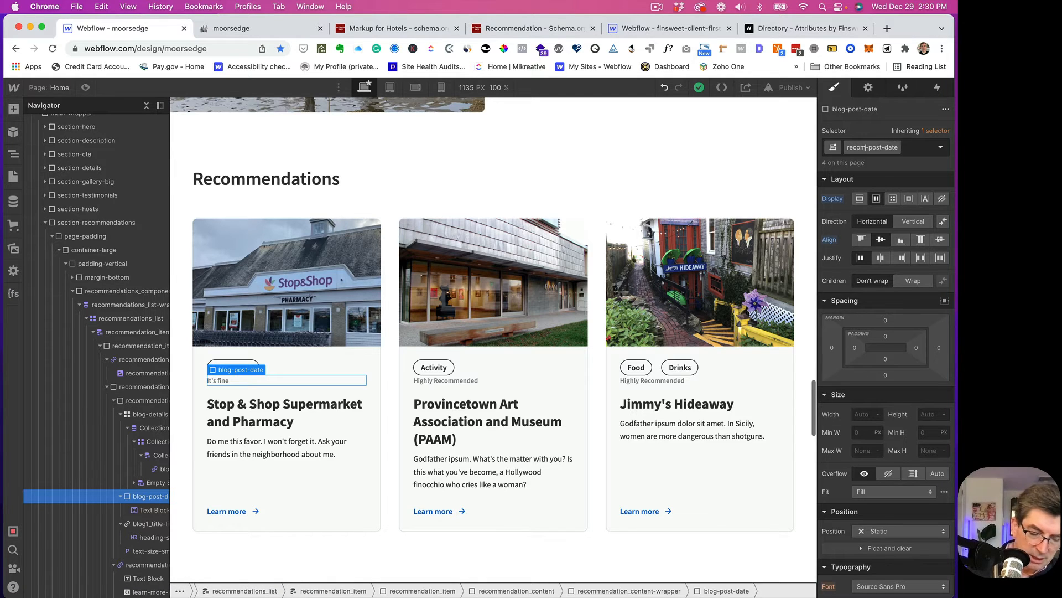
{"action": "type", "text": "dation"}
{"action": "key", "text": "Return"}
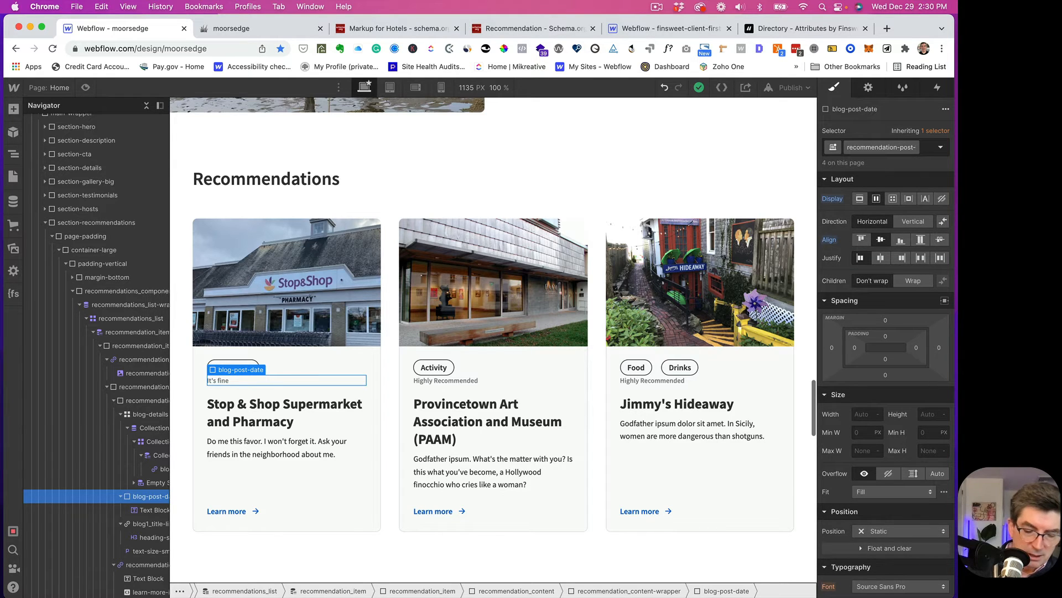
{"action": "type", "text": "rating"}
{"action": "key", "text": "Return"}
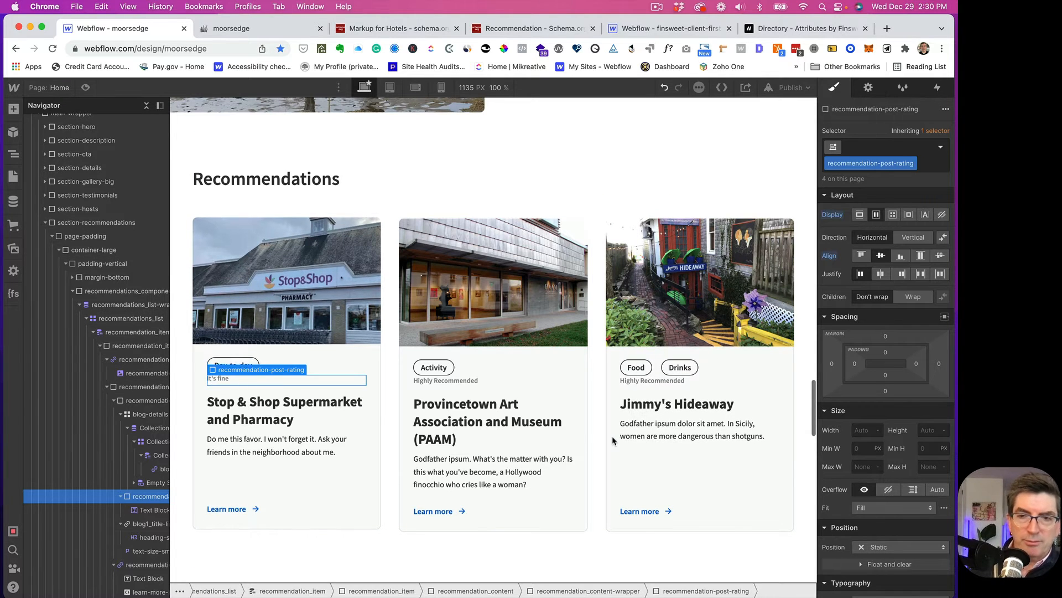
- Make the rating labels uppercase with 1px letter spacing
{"action": "scroll", "coordinate": [903, 404], "scroll_direction": "down", "scroll_amount": 2}
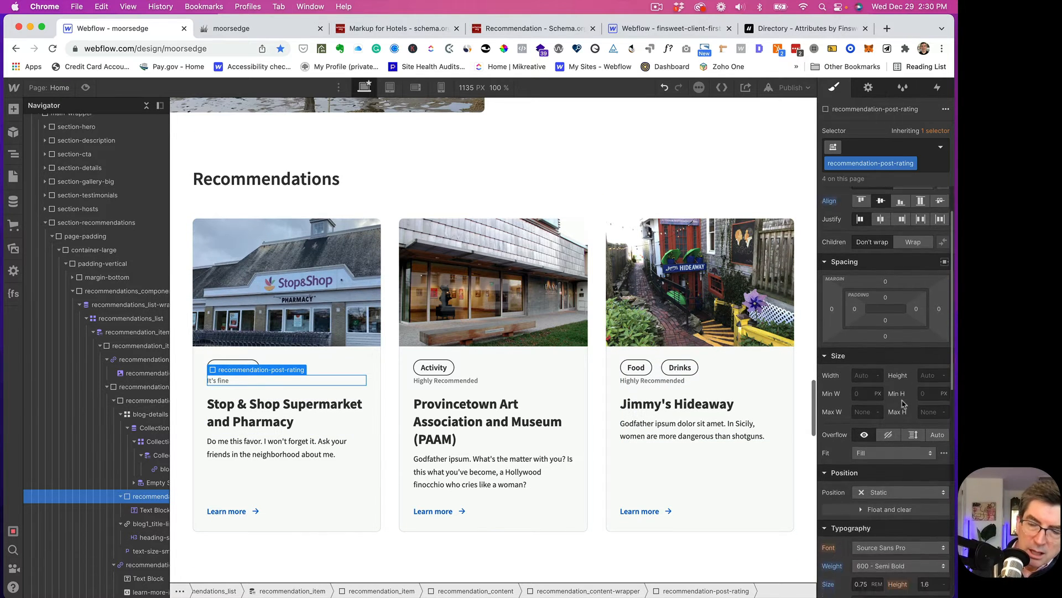
{"action": "scroll", "coordinate": [902, 404], "scroll_direction": "down", "scroll_amount": 8}
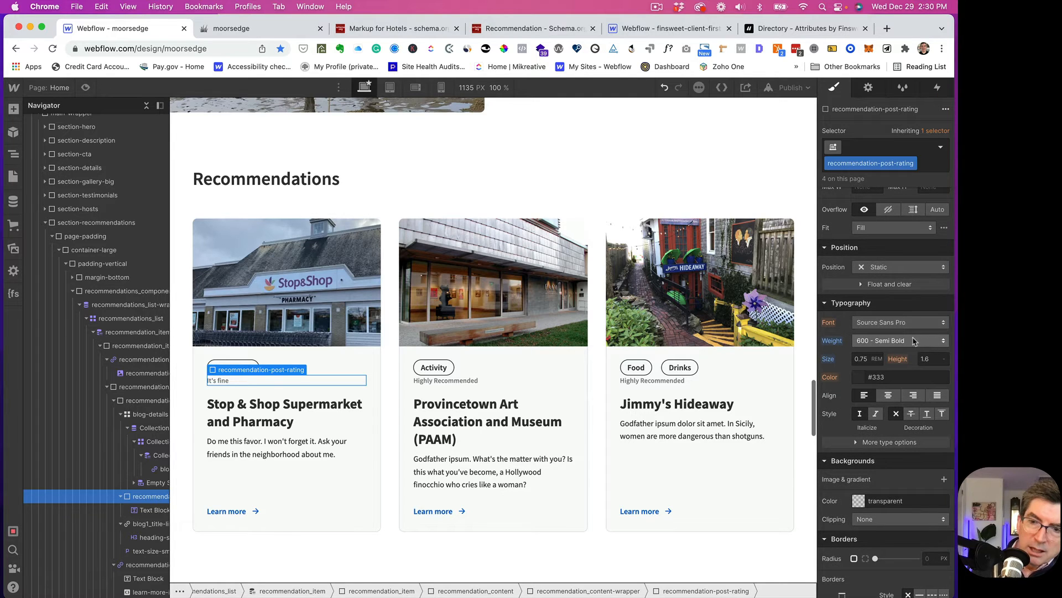
{"action": "left_click", "coordinate": [859, 442]}
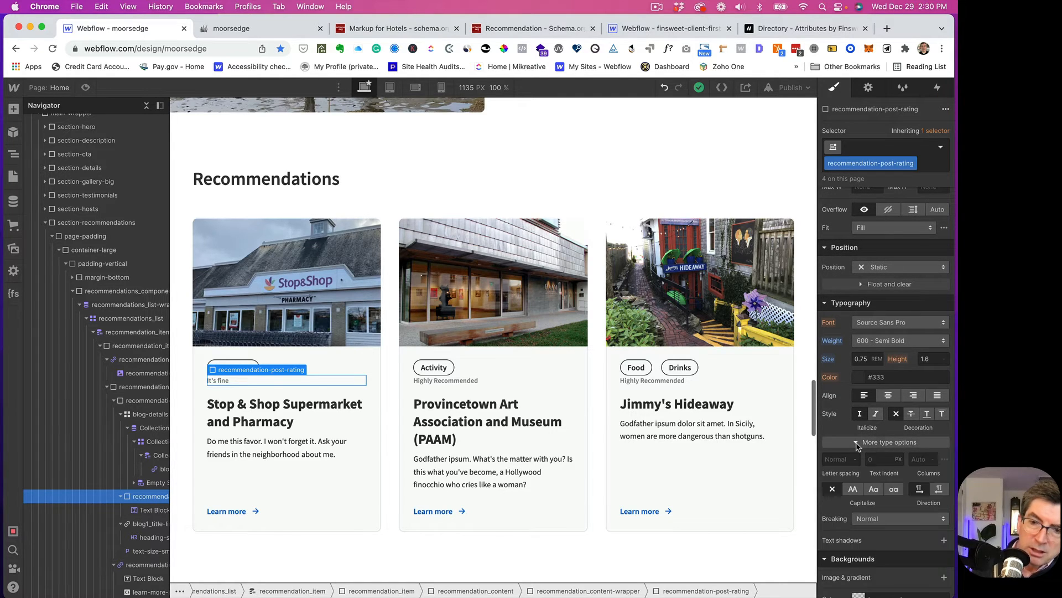
{"action": "left_click", "coordinate": [854, 490]}
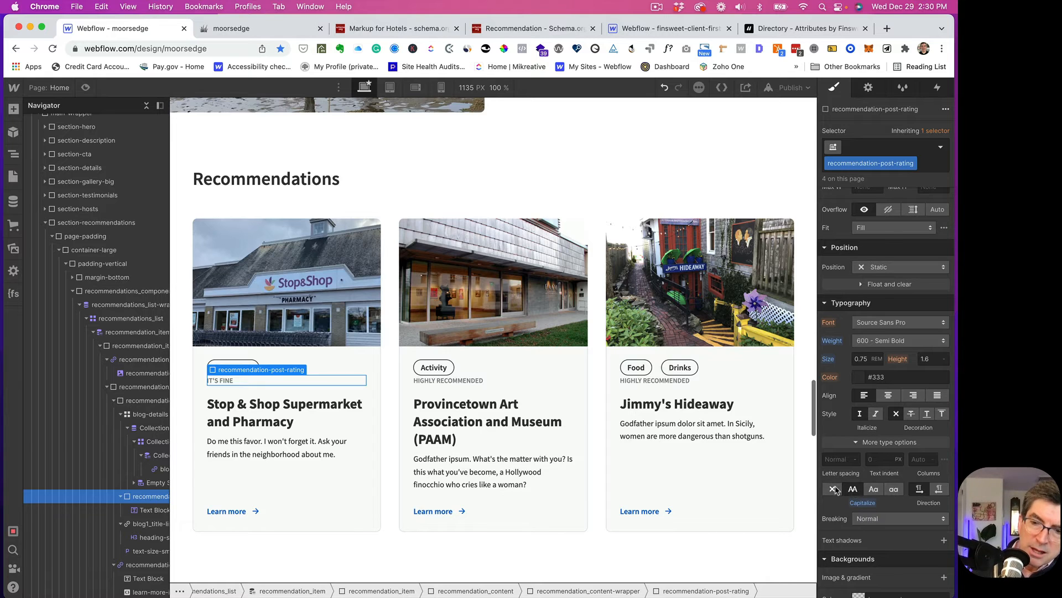
{"action": "left_click", "coordinate": [834, 489]}
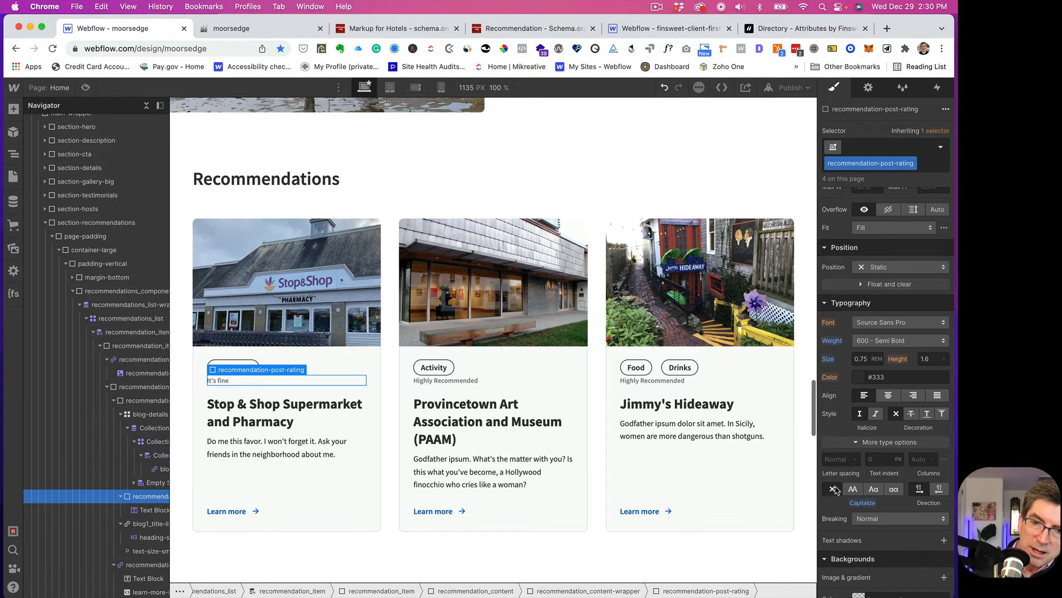
{"action": "left_click", "coordinate": [853, 490]}
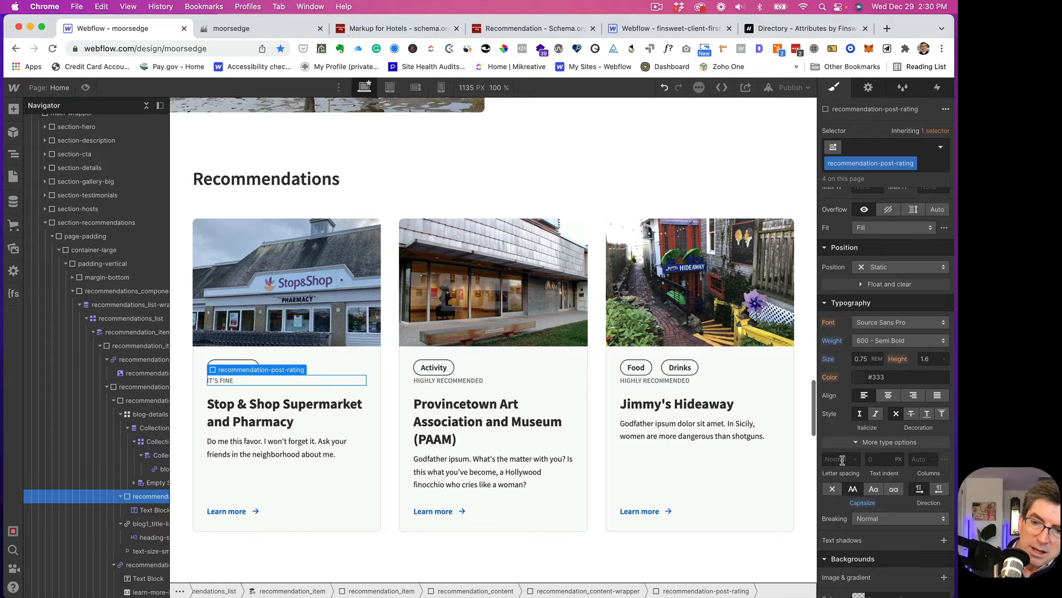
{"action": "left_click", "coordinate": [841, 459]}
{"action": "type", "text": "1"}
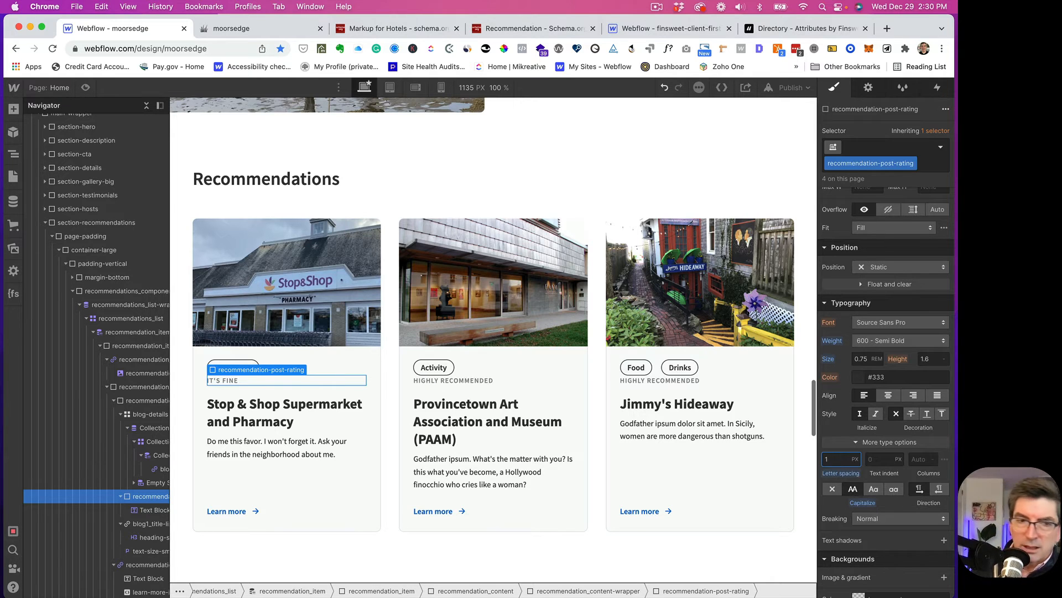
- Give the rating wrapper 1rem of top padding
{"action": "scroll", "coordinate": [883, 332], "scroll_direction": "up", "scroll_amount": 10}
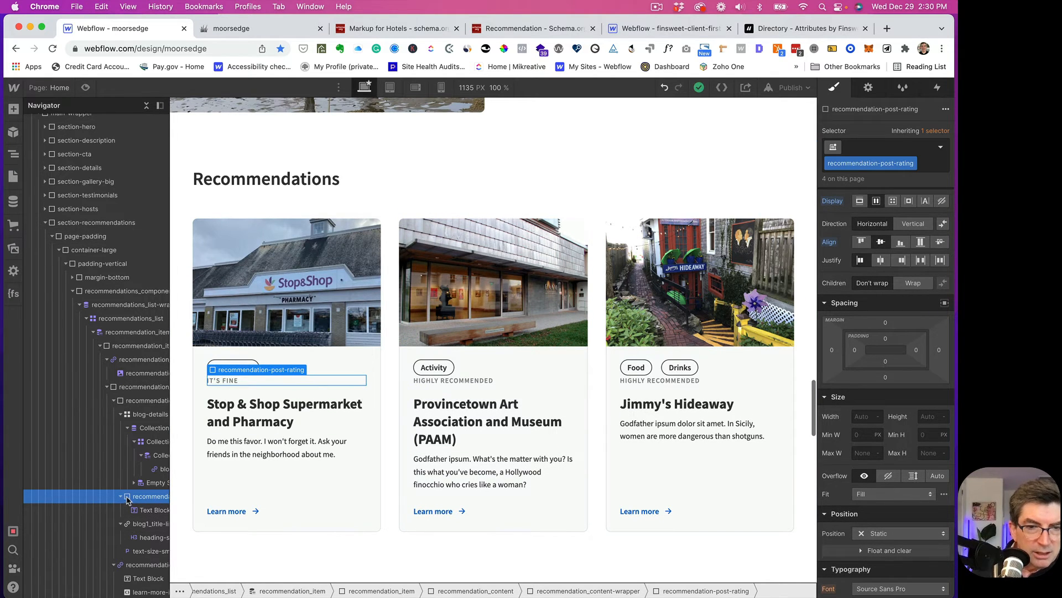
{"action": "mouse_move", "coordinate": [886, 340]}
{"action": "left_mouse_down"}
{"action": "mouse_move", "coordinate": [933, 333]}
{"action": "mouse_move", "coordinate": [888, 334]}
{"action": "mouse_move", "coordinate": [888, 343]}
{"action": "left_mouse_up"}
{"action": "left_click", "coordinate": [888, 343]}
{"action": "type", "text": "1re"}
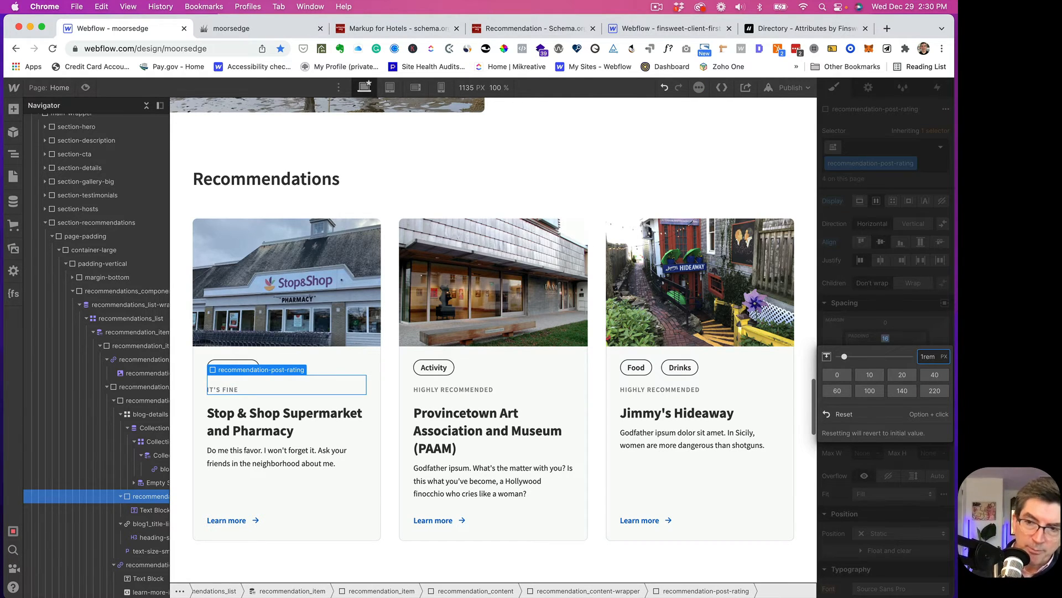
{"action": "type", "text": "m"}
{"action": "key", "text": "Return"}
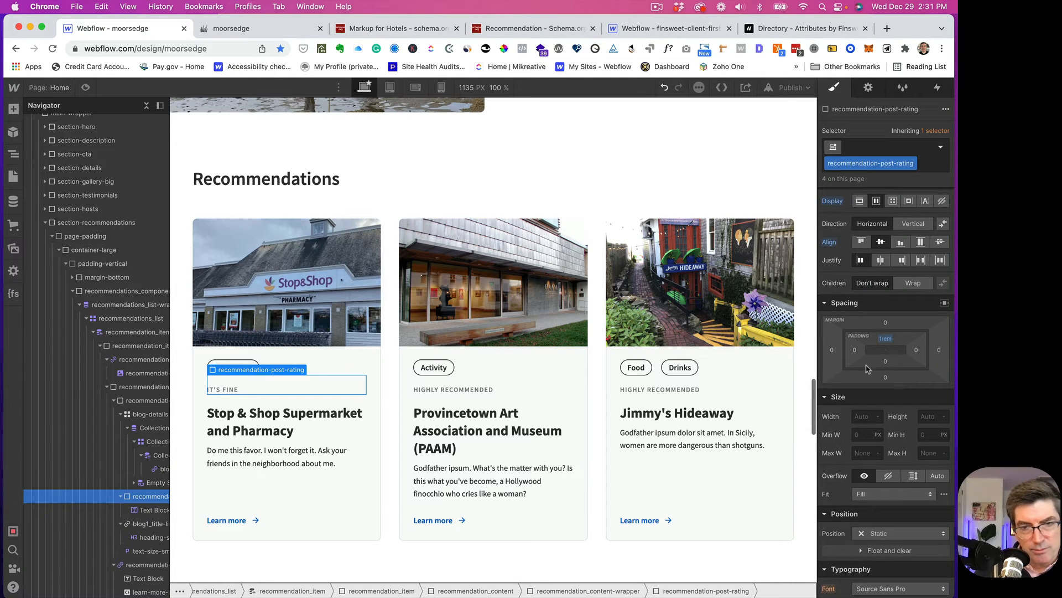
{"action": "scroll", "coordinate": [860, 368], "scroll_direction": "up", "scroll_amount": 1}
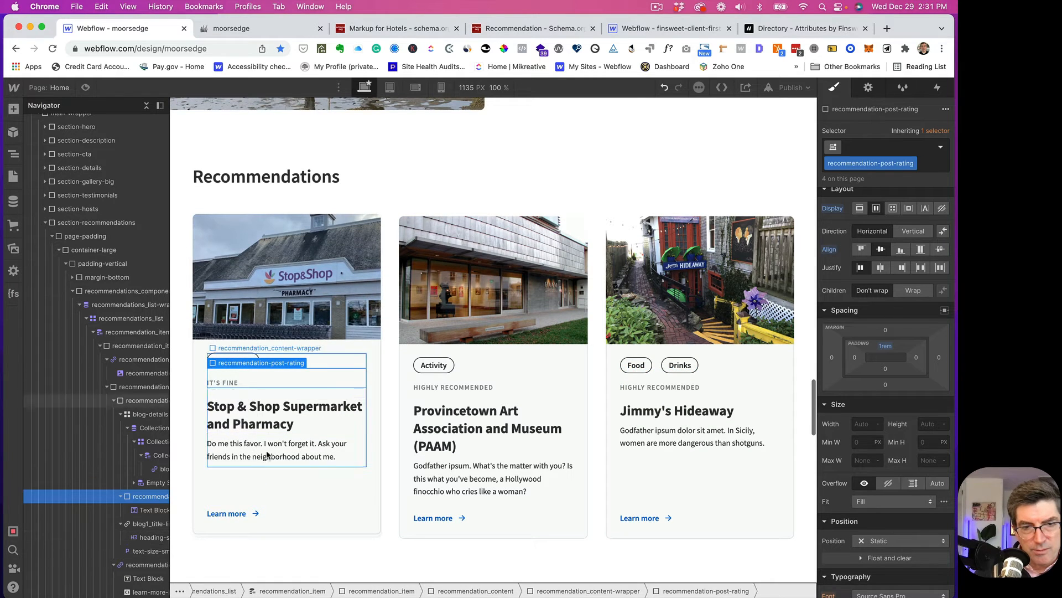
- Publish the site to moorsedge.webflow.io and view a live recommendation page
{"action": "left_click", "coordinate": [319, 476]}
{"action": "left_click", "coordinate": [176, 352]}
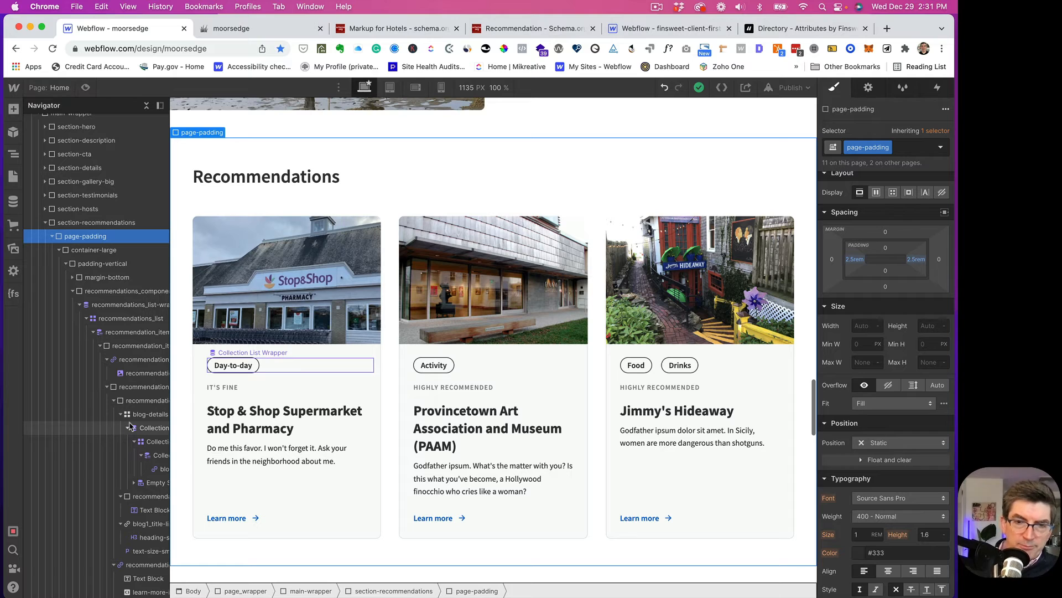
{"action": "left_click", "coordinate": [45, 223]}
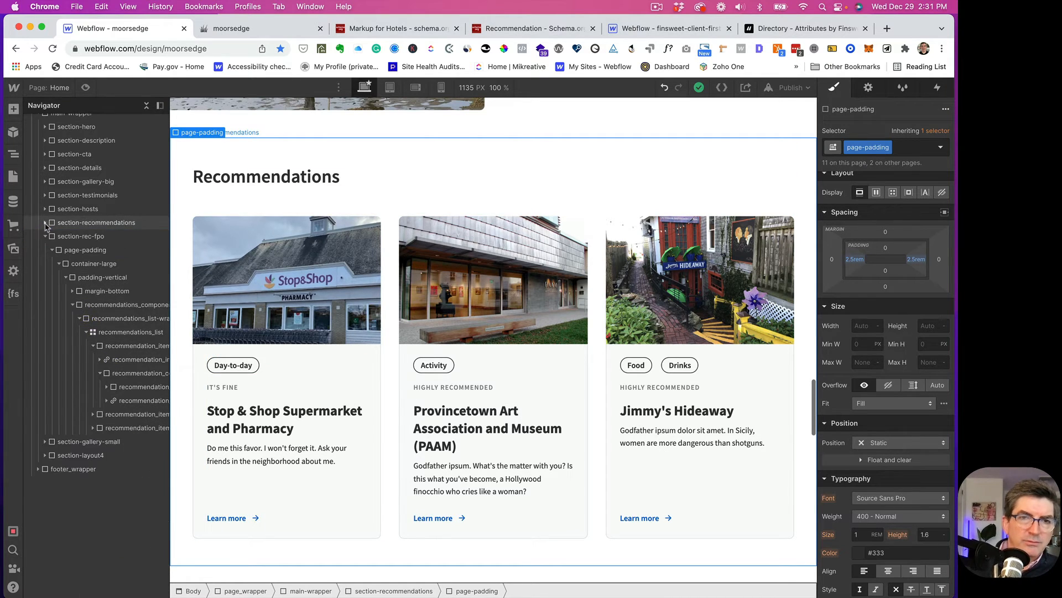
{"action": "left_click", "coordinate": [791, 88]}
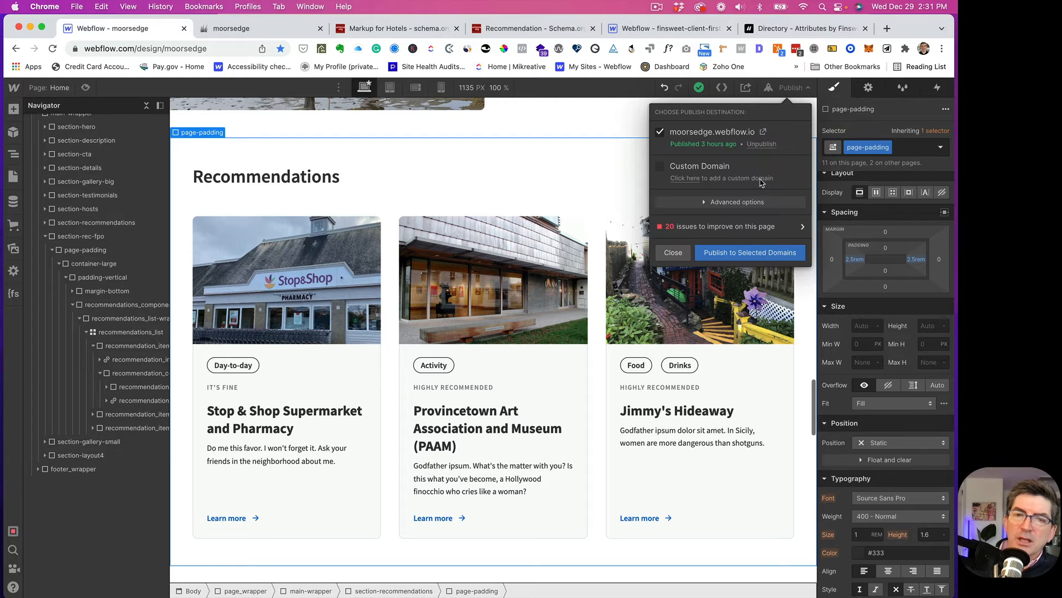
{"action": "left_click", "coordinate": [732, 254]}
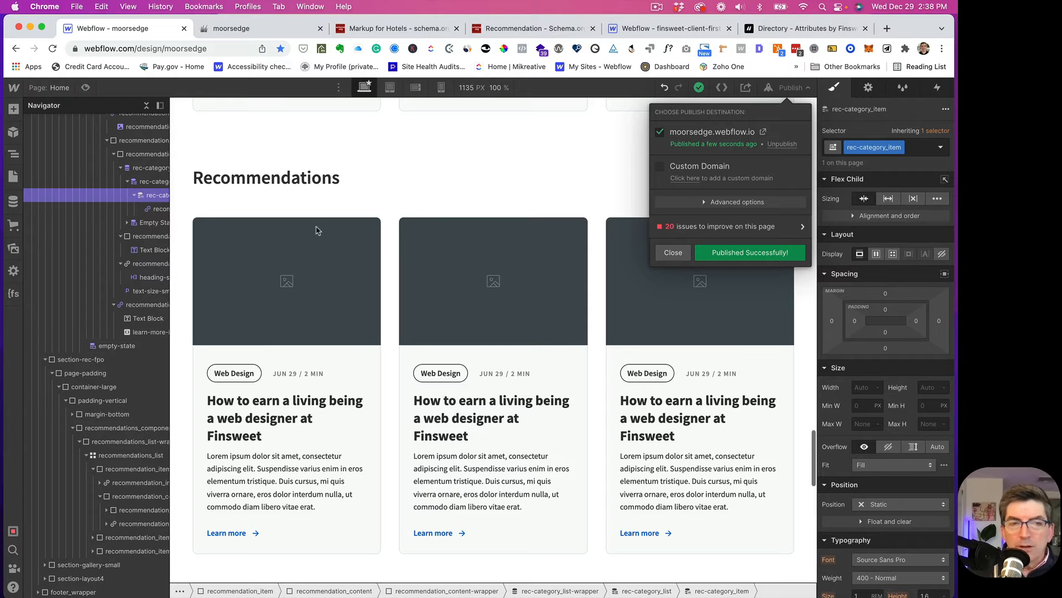
{"action": "left_click", "coordinate": [379, 200]}
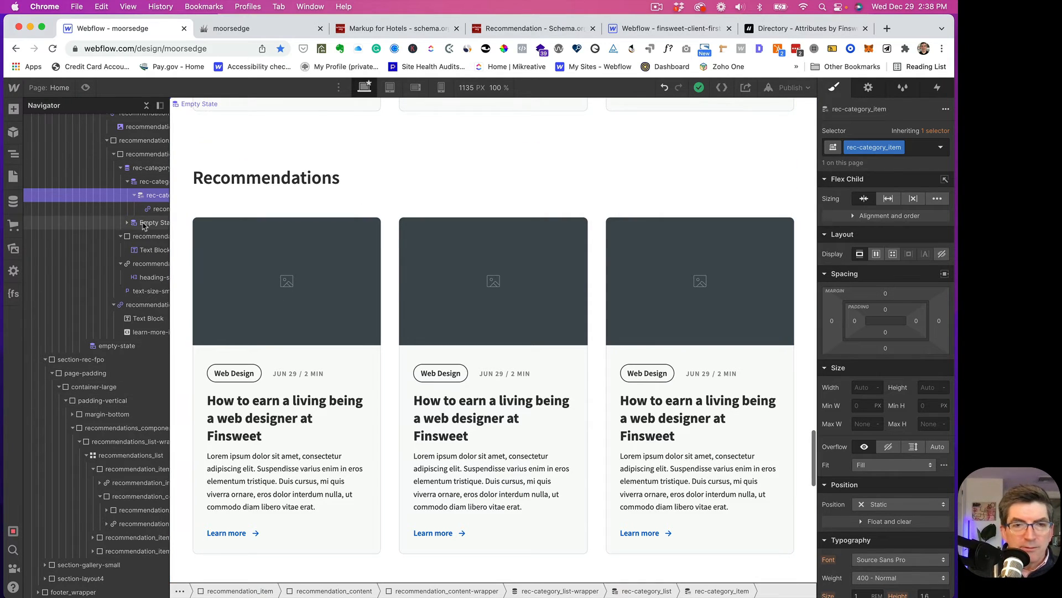
{"action": "scroll", "coordinate": [108, 256], "scroll_direction": "up", "scroll_amount": 3}
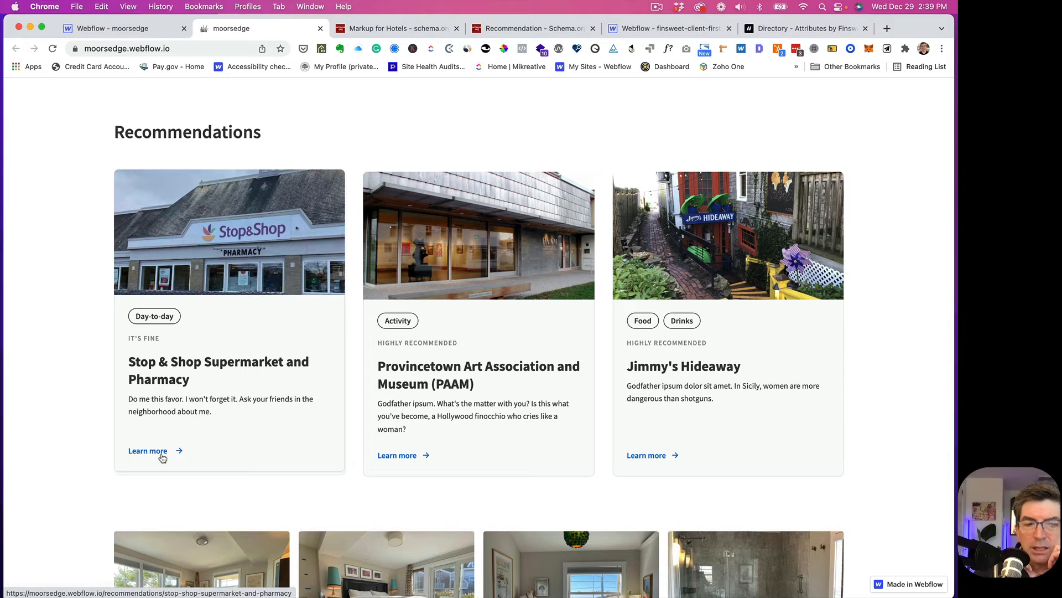
{"action": "left_click", "coordinate": [157, 454]}
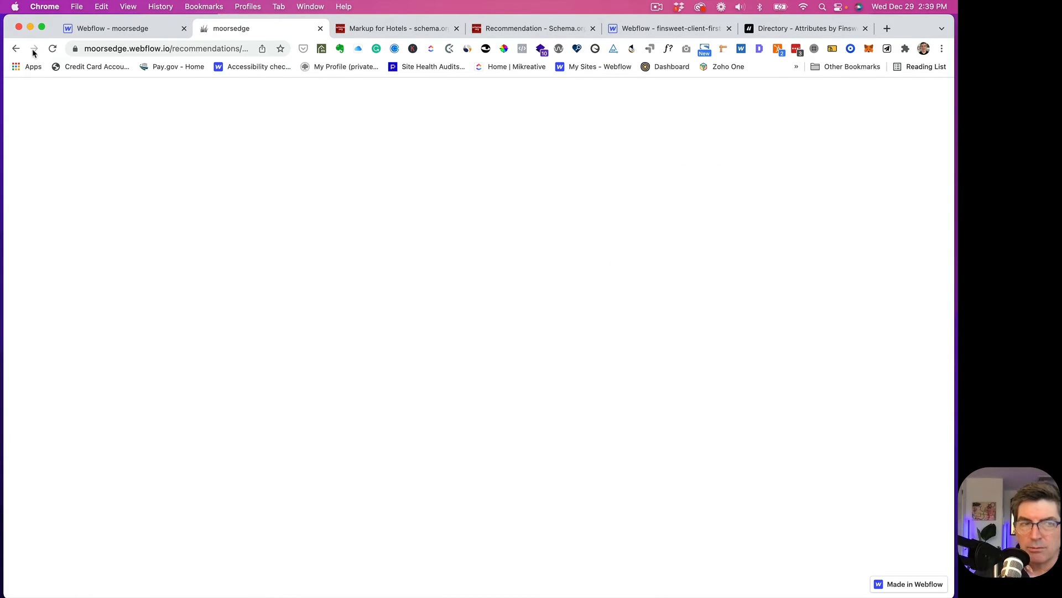
- Check the recommendation cards on the live moorsedge.webflow.io home page, then return to the Webflow designer
{"action": "left_click", "coordinate": [16, 49]}
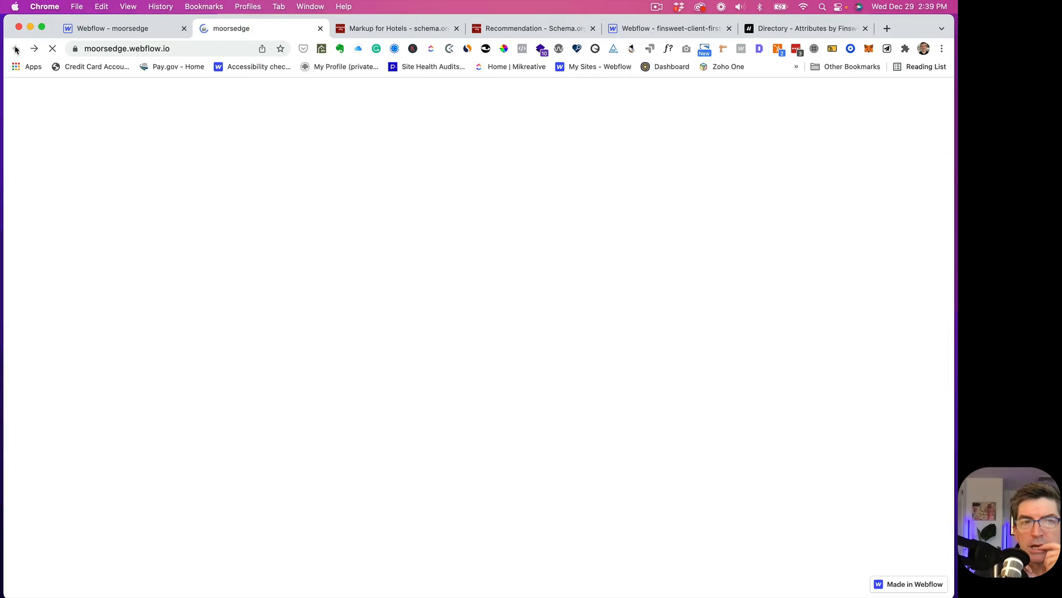
{"action": "scroll", "coordinate": [208, 200], "scroll_direction": "down", "scroll_amount": 20}
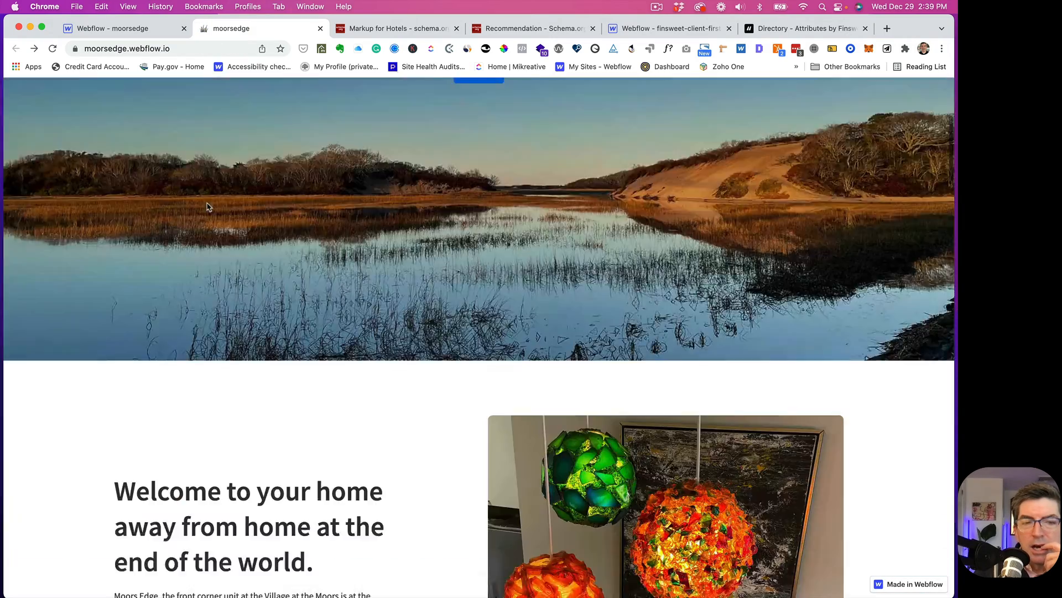
{"action": "scroll", "coordinate": [206, 207], "scroll_direction": "down", "scroll_amount": 20}
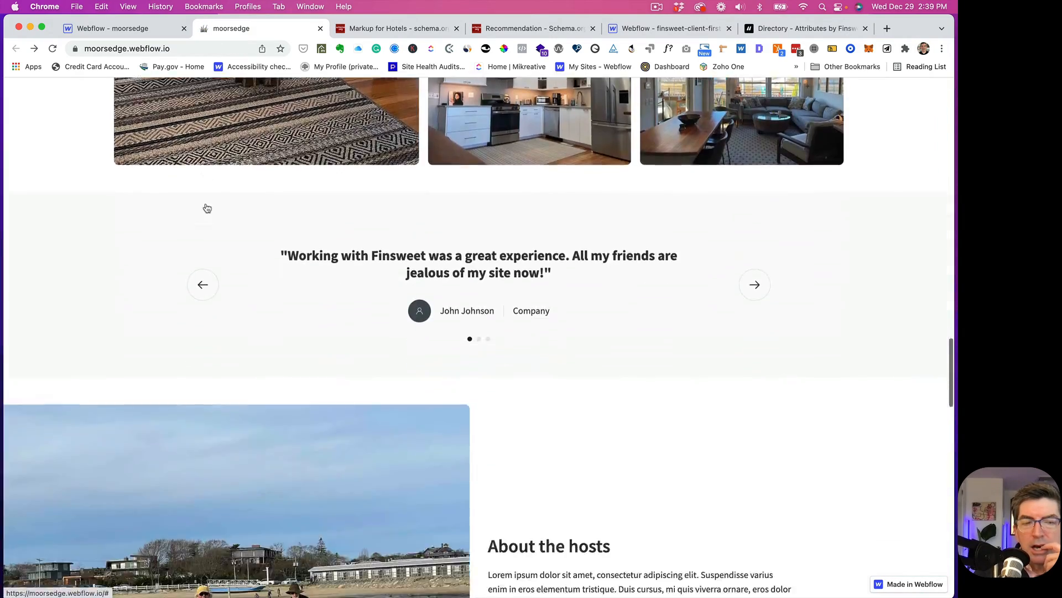
{"action": "scroll", "coordinate": [206, 203], "scroll_direction": "up", "scroll_amount": 1}
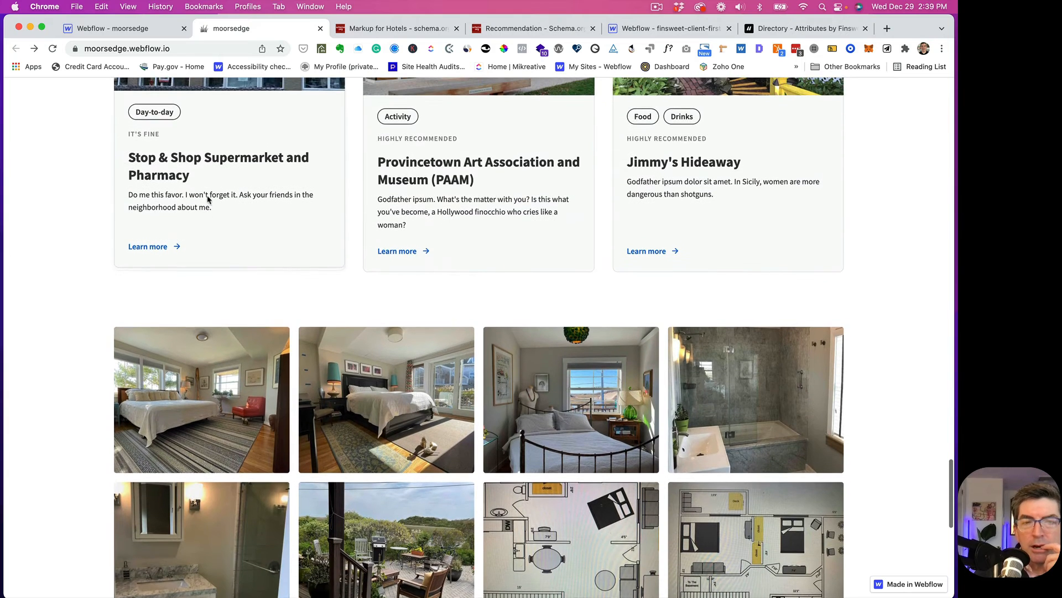
{"action": "left_click", "coordinate": [130, 33]}
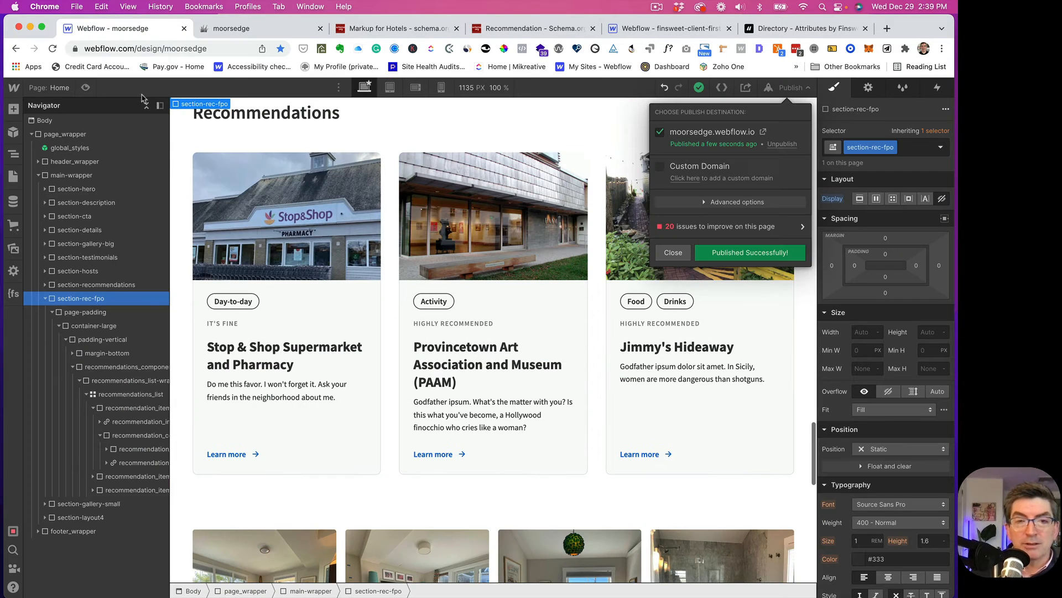
- Close the publish panel and set the recommendation_image-link's target Page to None
{"action": "left_click", "coordinate": [673, 252]}
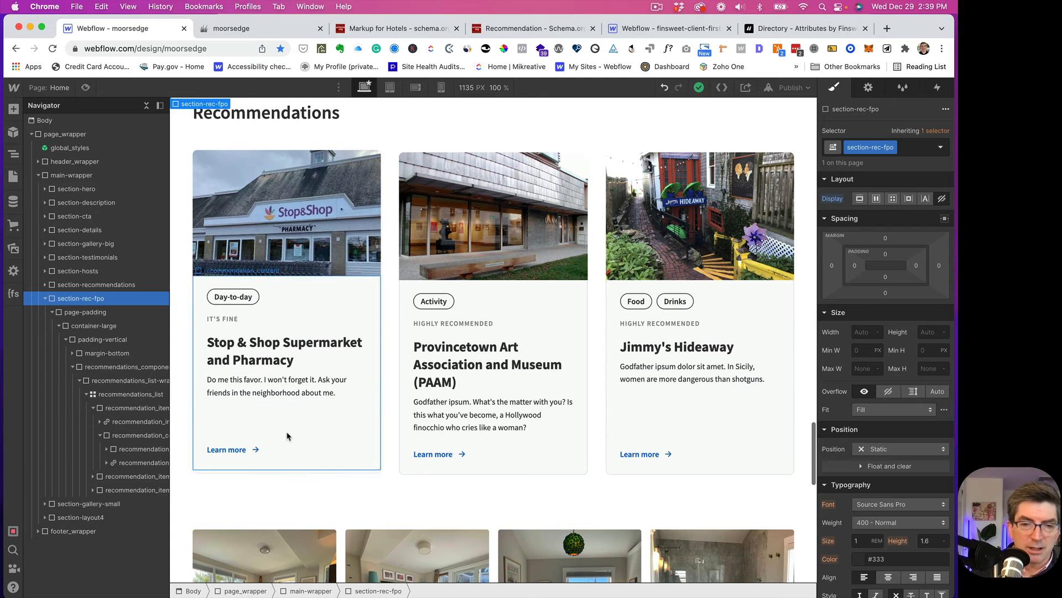
{"action": "left_click", "coordinate": [332, 437]}
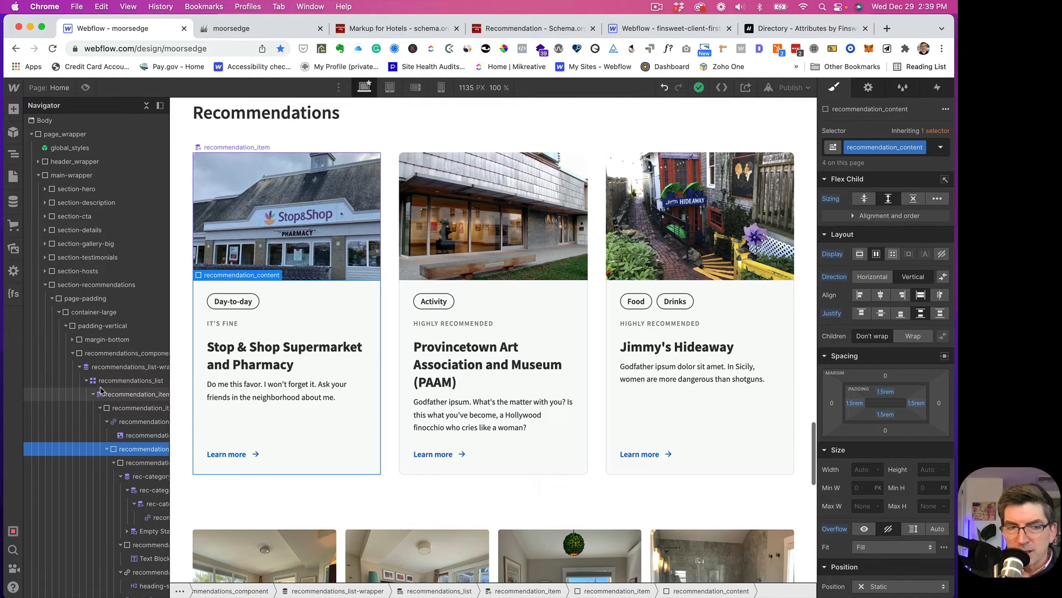
{"action": "left_click", "coordinate": [117, 424]}
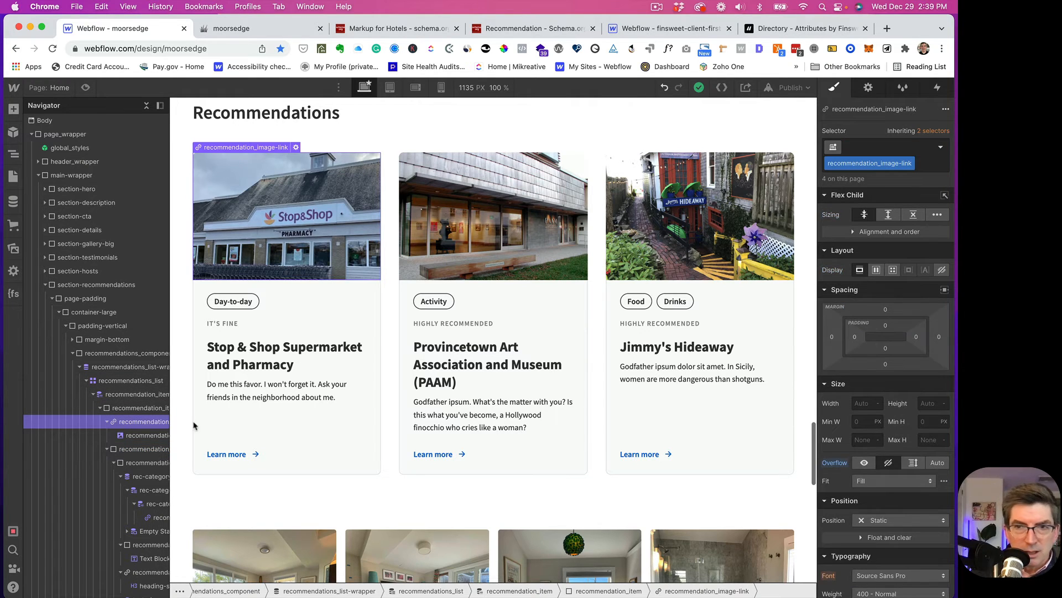
{"action": "left_click", "coordinate": [873, 89]}
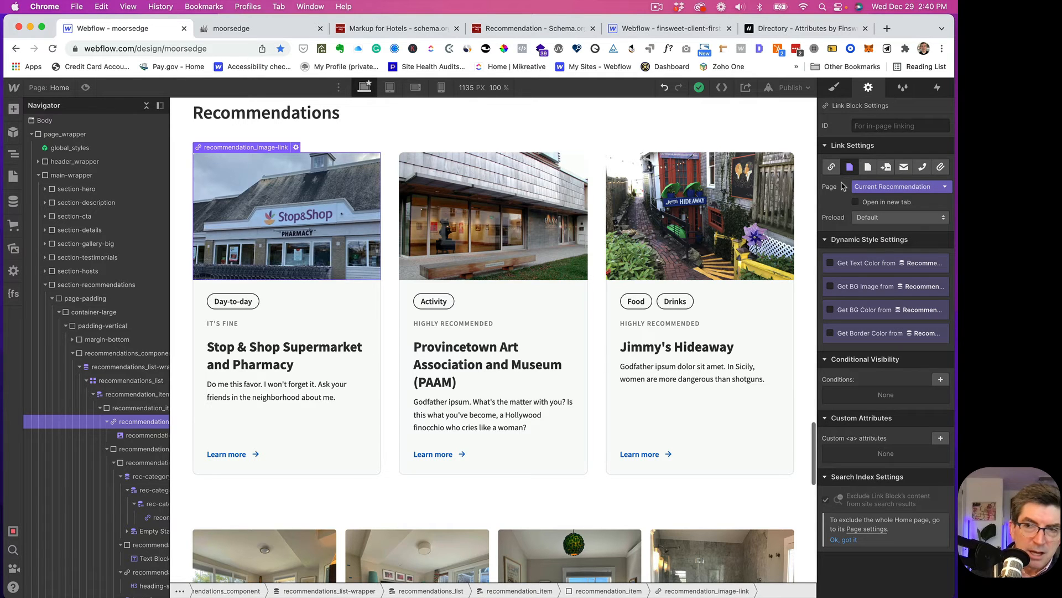
{"action": "left_click", "coordinate": [872, 188]}
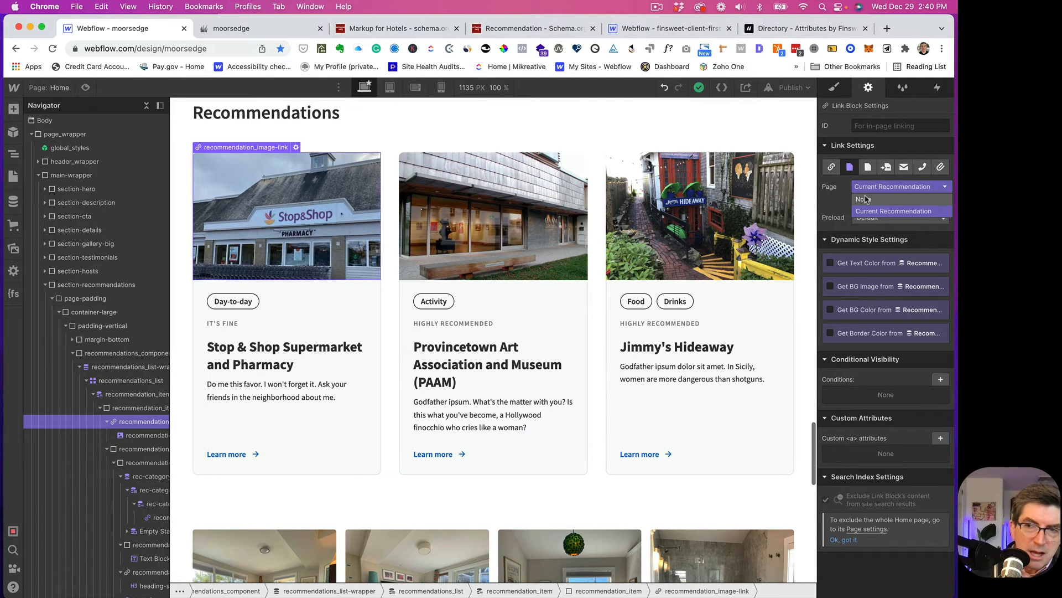
{"action": "left_click", "coordinate": [863, 198]}
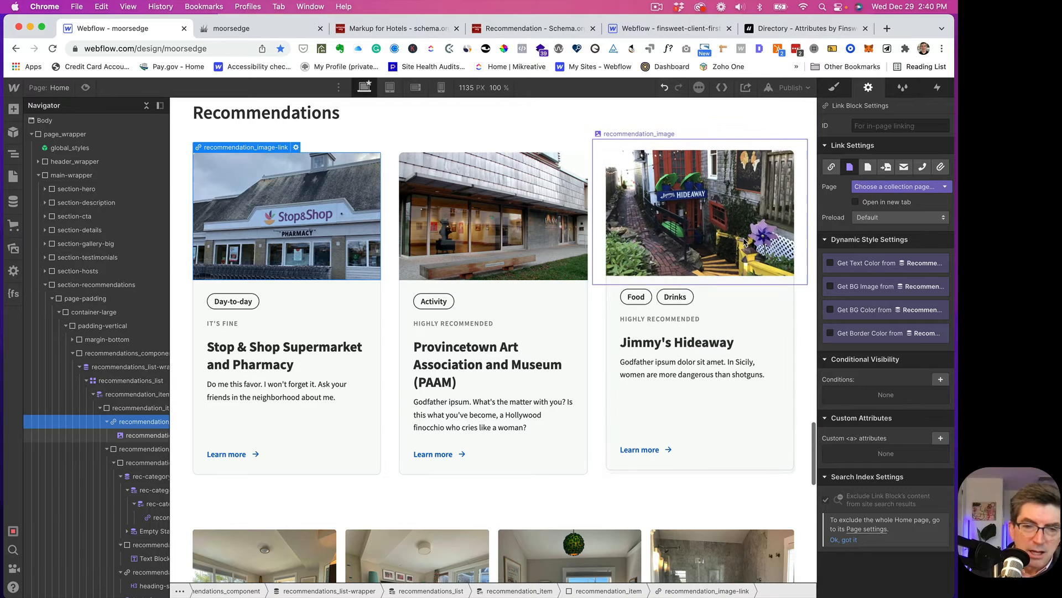
- Inspect the category label and Learn more link settings, then select recommendation_content
{"action": "scroll", "coordinate": [136, 472], "scroll_direction": "down", "scroll_amount": 4}
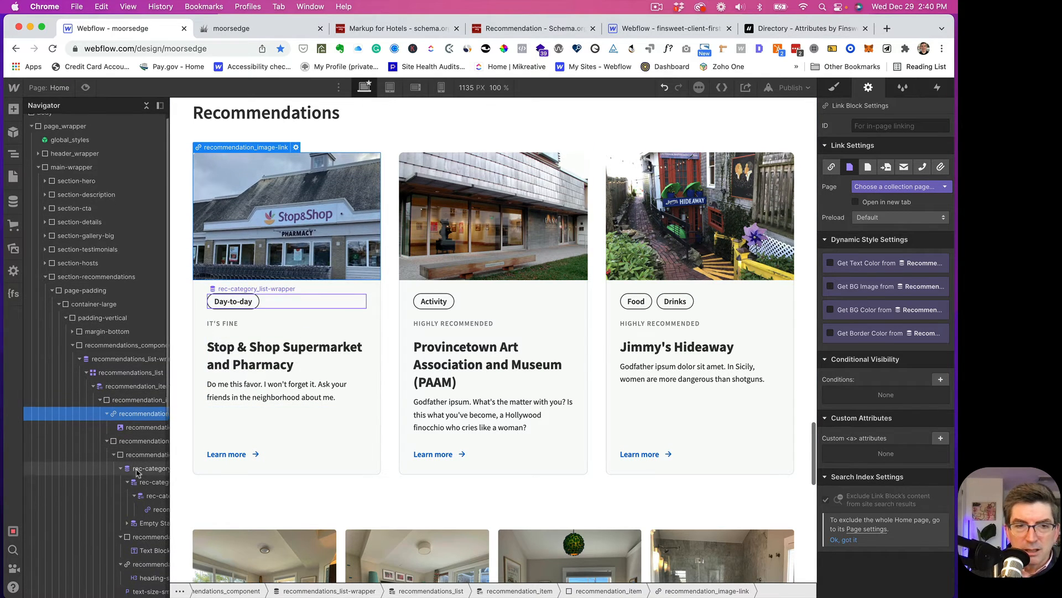
{"action": "scroll", "coordinate": [138, 465], "scroll_direction": "down", "scroll_amount": 1}
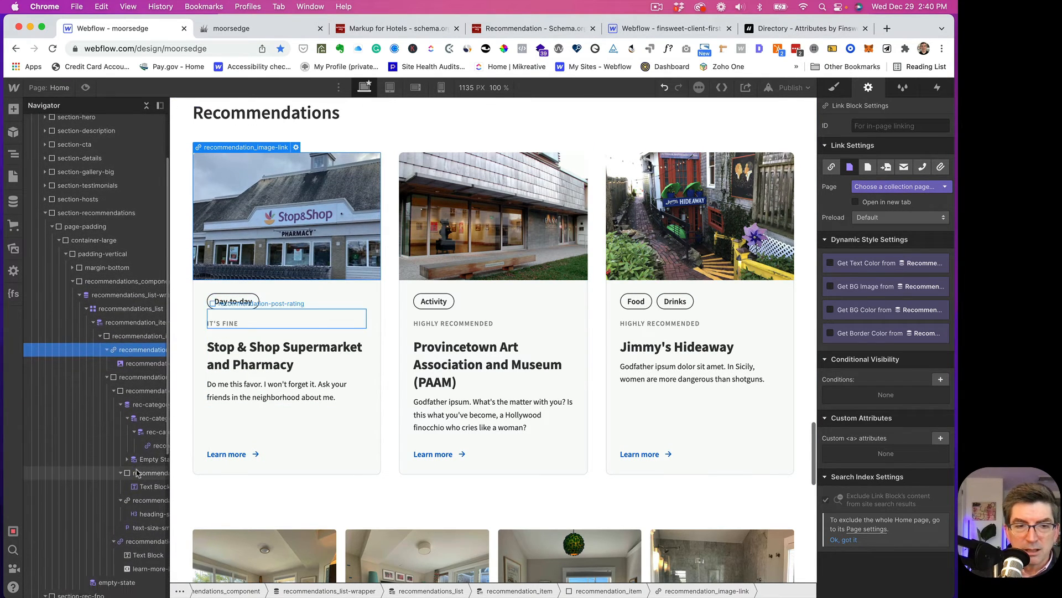
{"action": "left_click", "coordinate": [149, 441]}
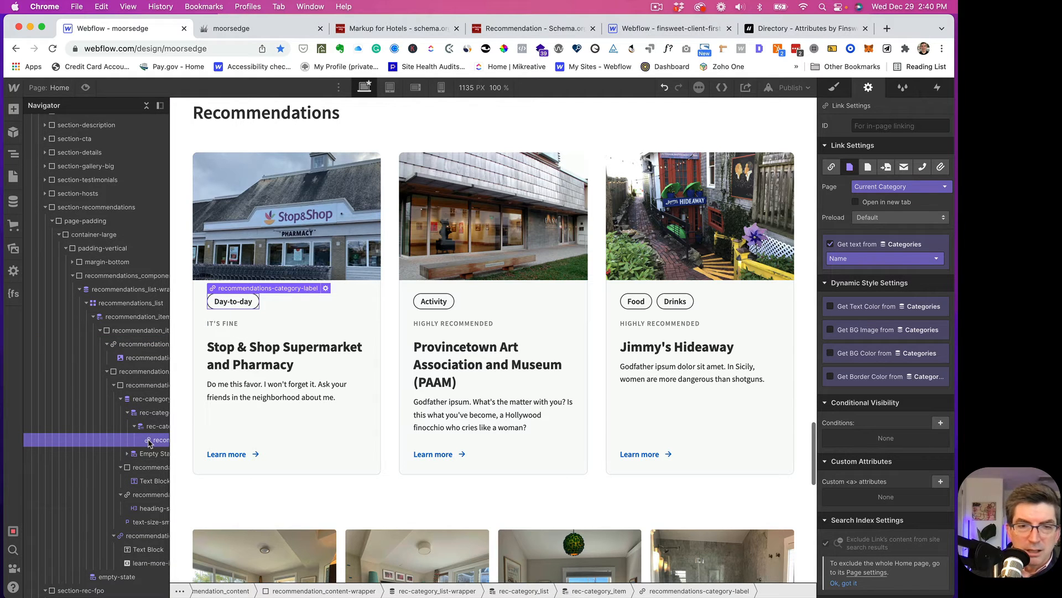
{"action": "scroll", "coordinate": [145, 443], "scroll_direction": "down", "scroll_amount": 6}
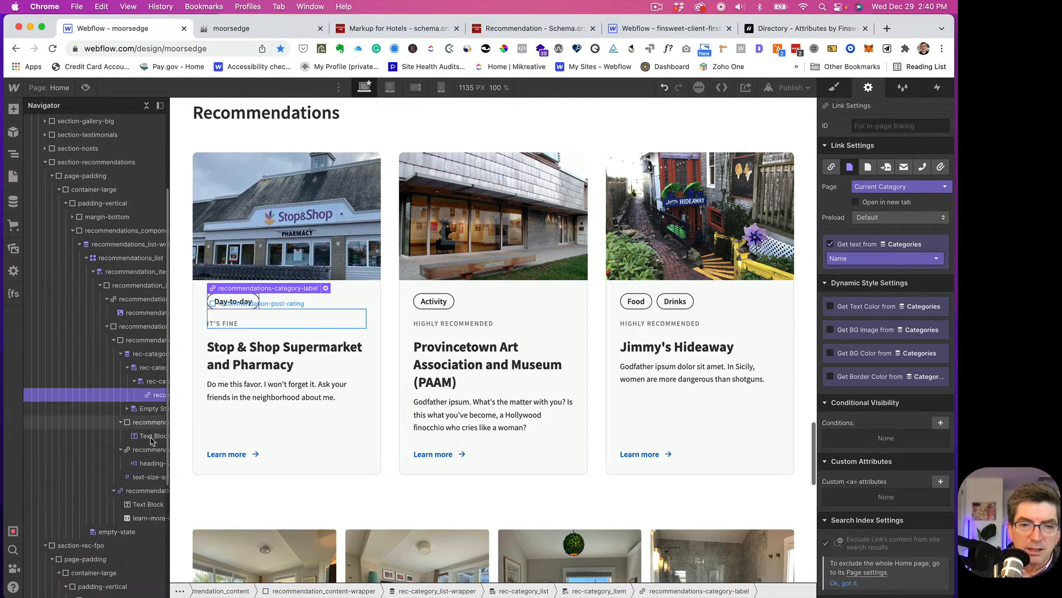
{"action": "left_click", "coordinate": [131, 447]}
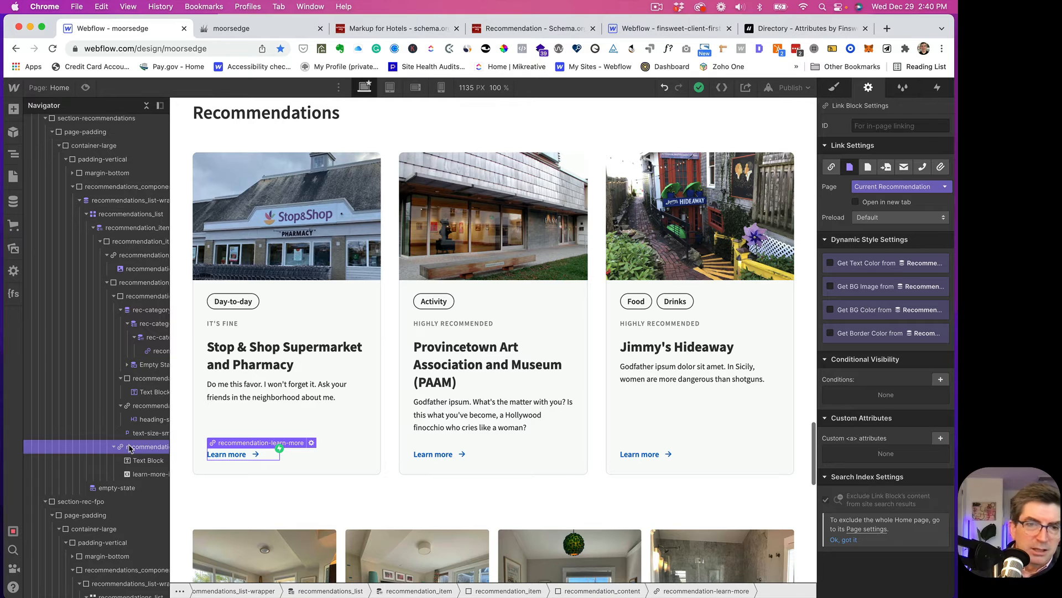
{"action": "left_click", "coordinate": [114, 298]}
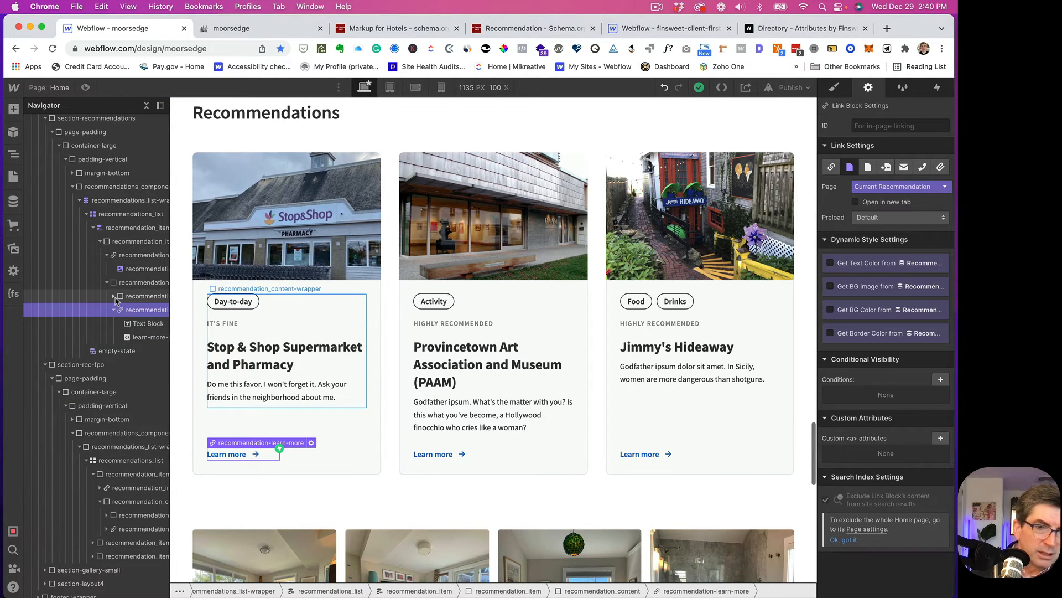
{"action": "left_click", "coordinate": [116, 284]}
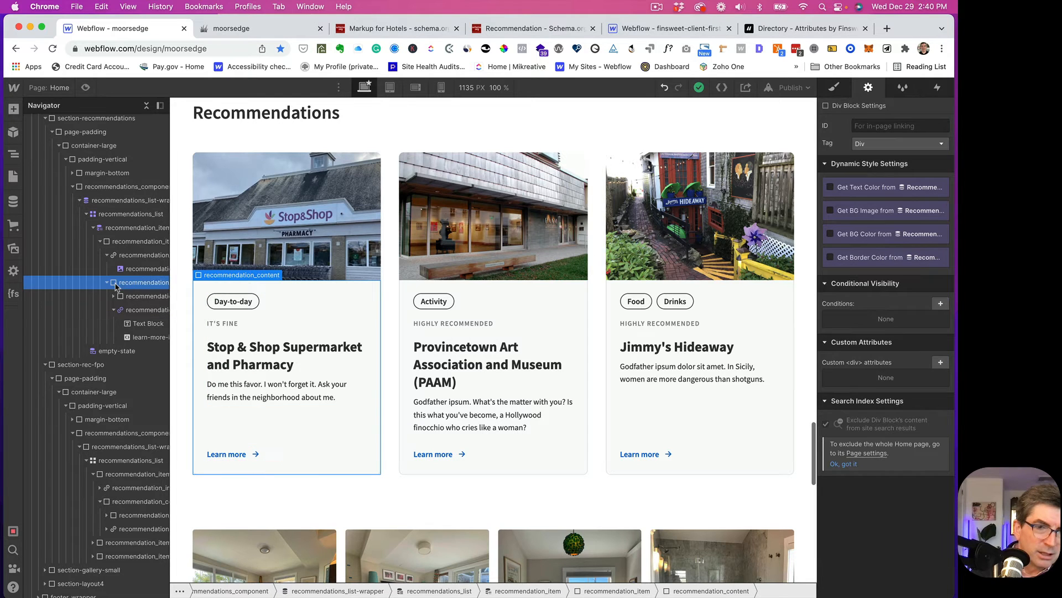
- Add a Div Block and a Text Block to recommendation_content, nesting the text inside the div
{"action": "key", "text": "super+e"}
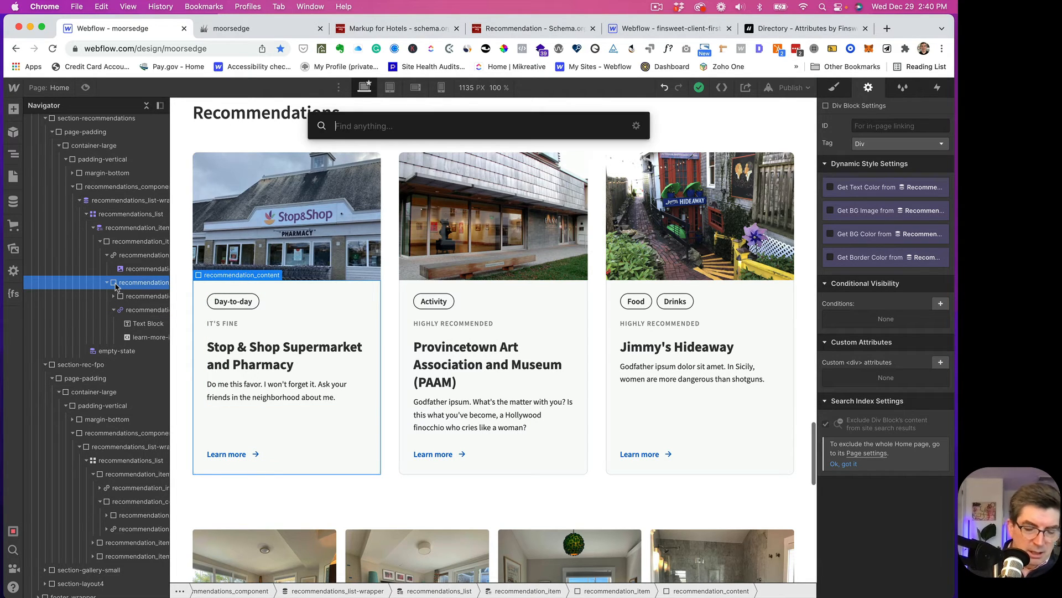
{"action": "type", "text": "div"}
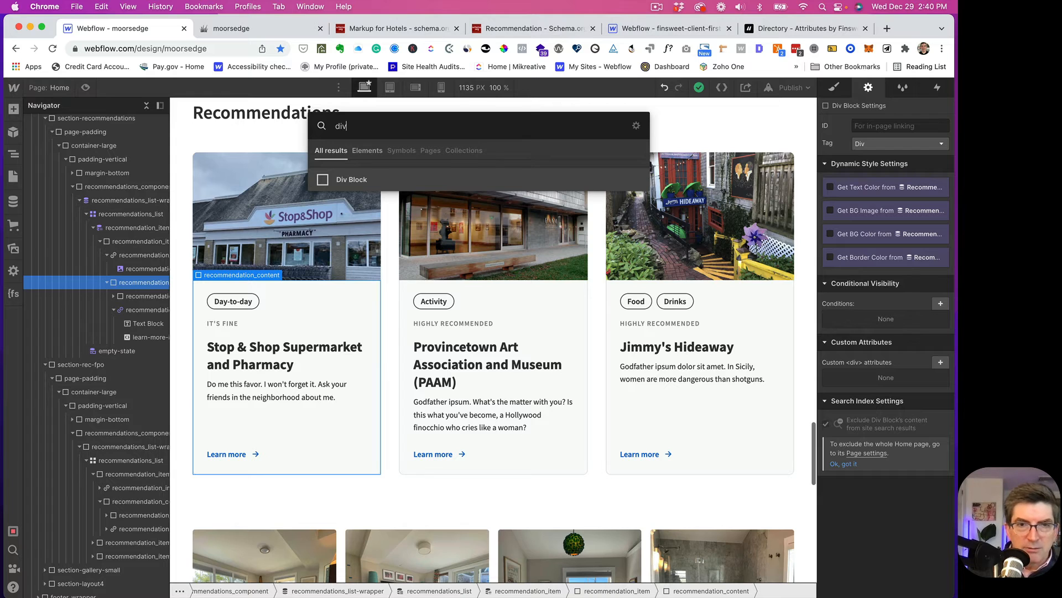
{"action": "key", "text": "Return"}
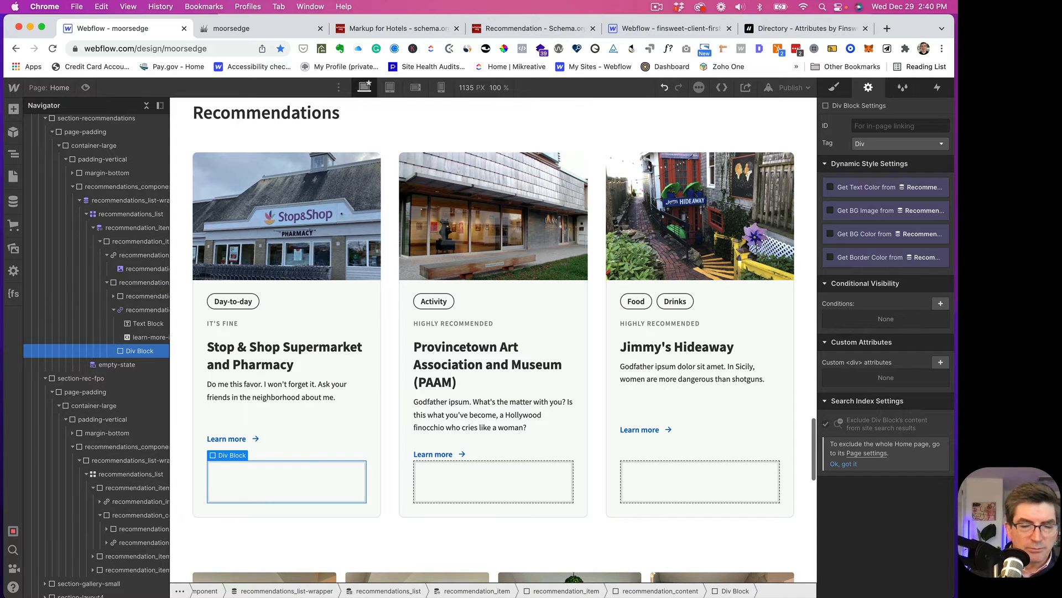
{"action": "scroll", "coordinate": [133, 397], "scroll_direction": "down", "scroll_amount": 1}
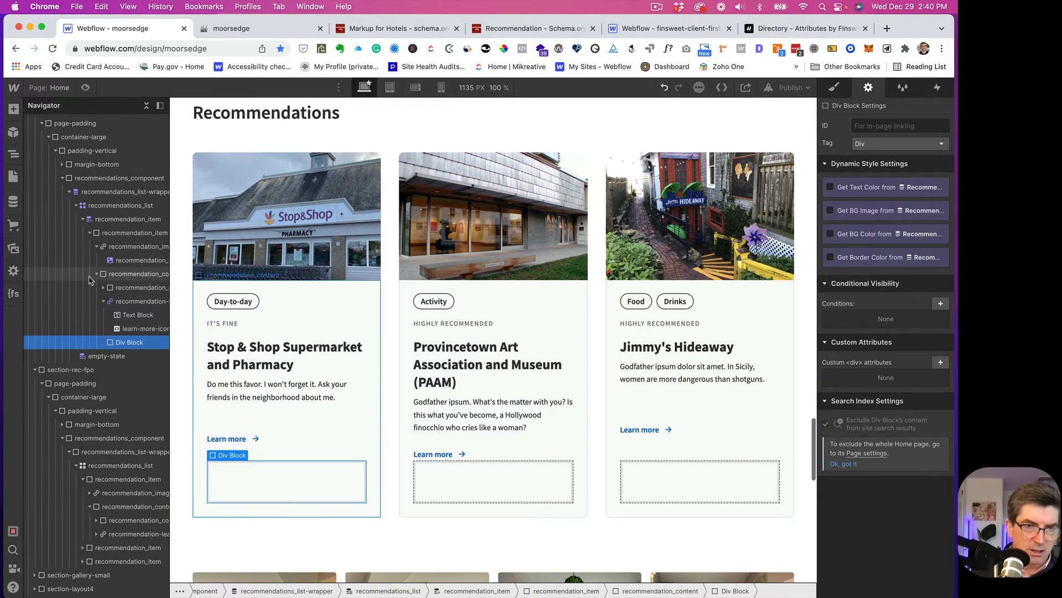
{"action": "key", "text": "super+e"}
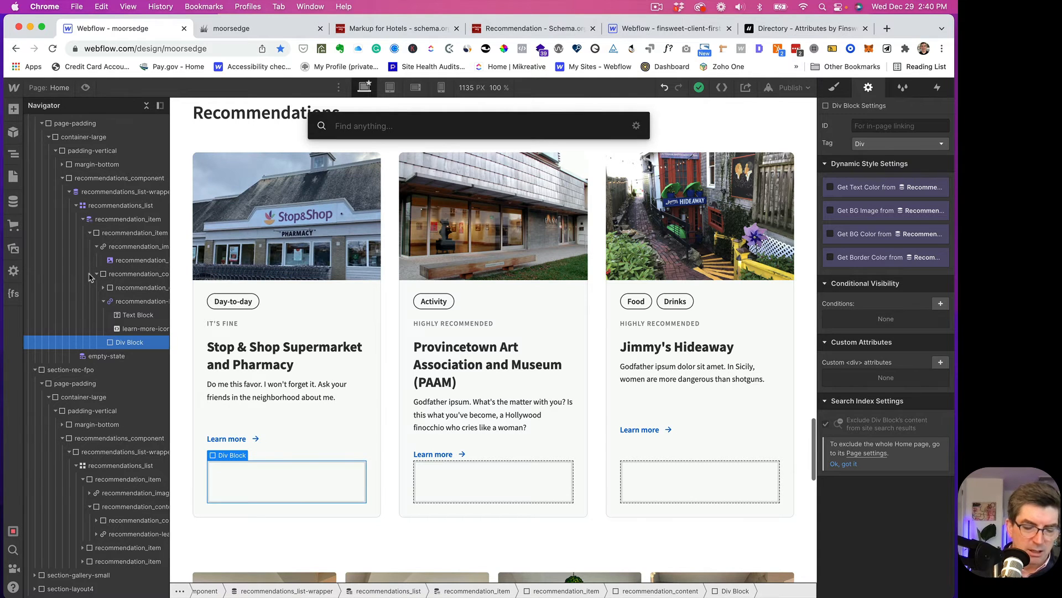
{"action": "type", "text": "te"}
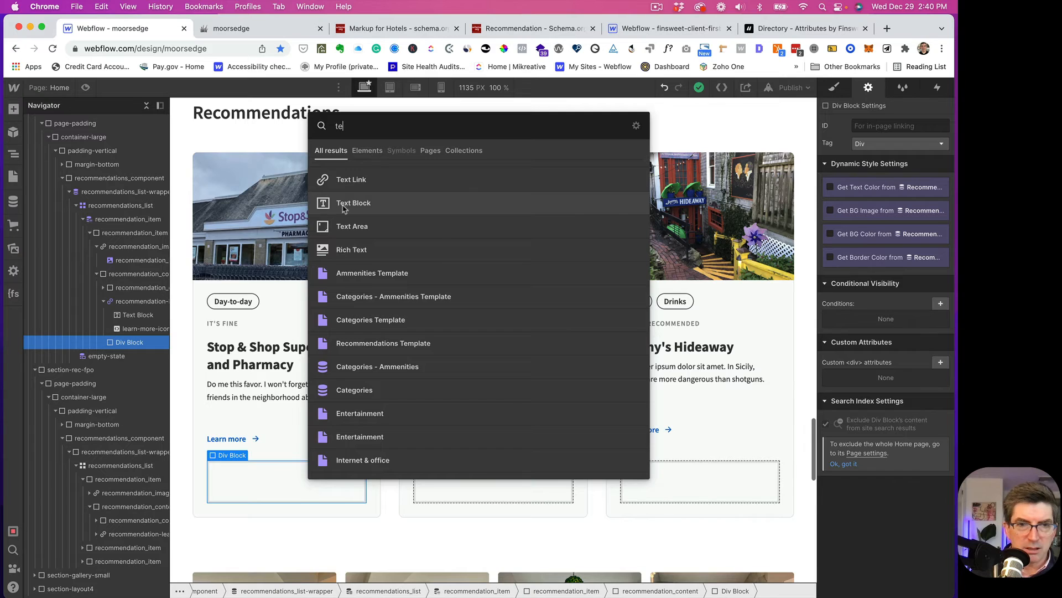
{"action": "left_click", "coordinate": [341, 204]}
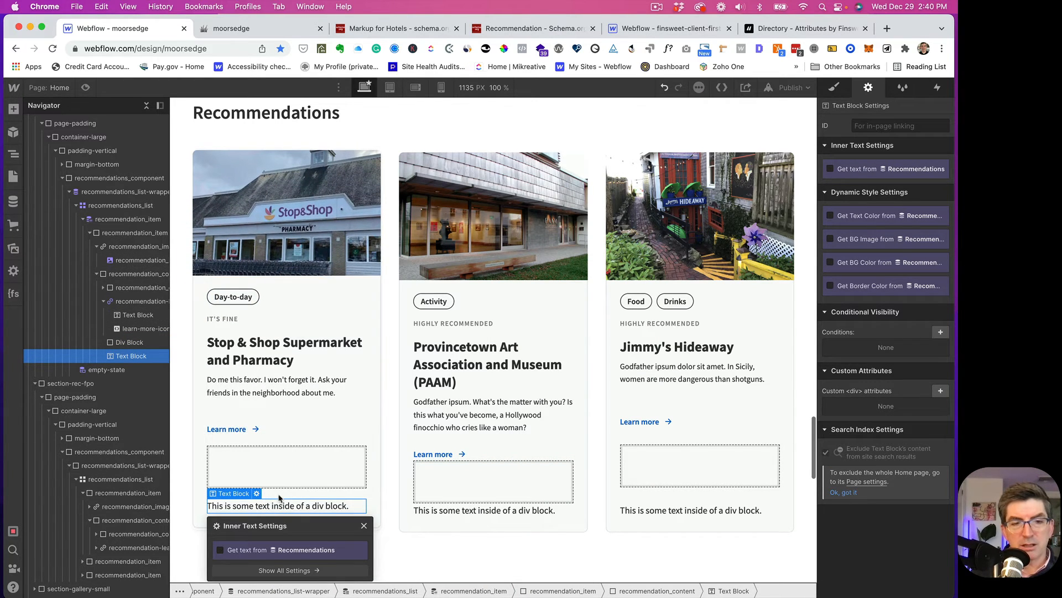
{"action": "scroll", "coordinate": [238, 432], "scroll_direction": "down", "scroll_amount": 2}
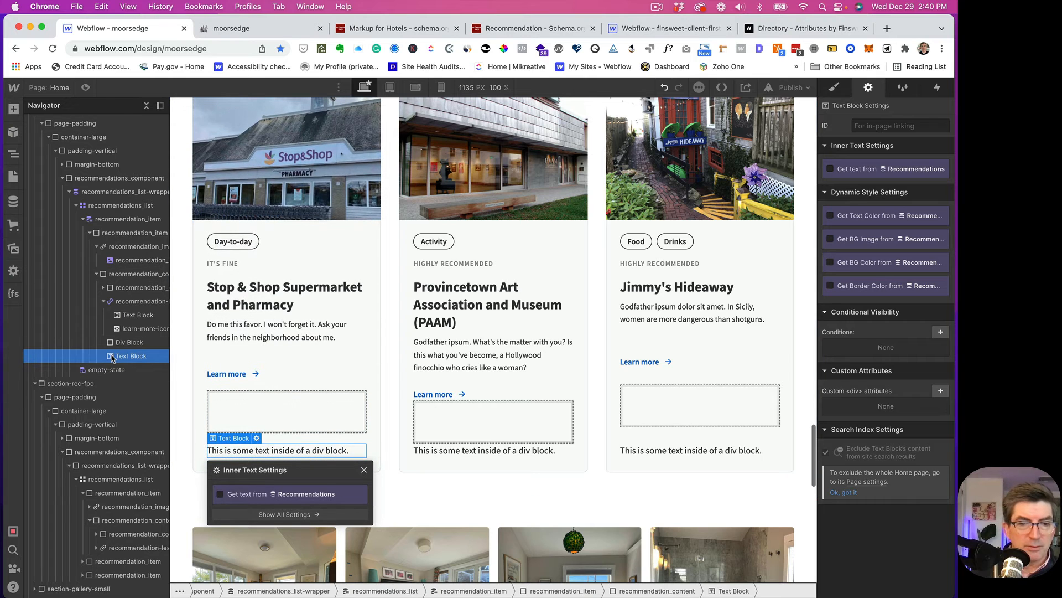
{"action": "left_click_drag", "start_coordinate": [121, 358], "coordinate": [120, 344]}
{"action": "left_click_drag", "start_coordinate": [120, 344], "coordinate": [121, 347]}
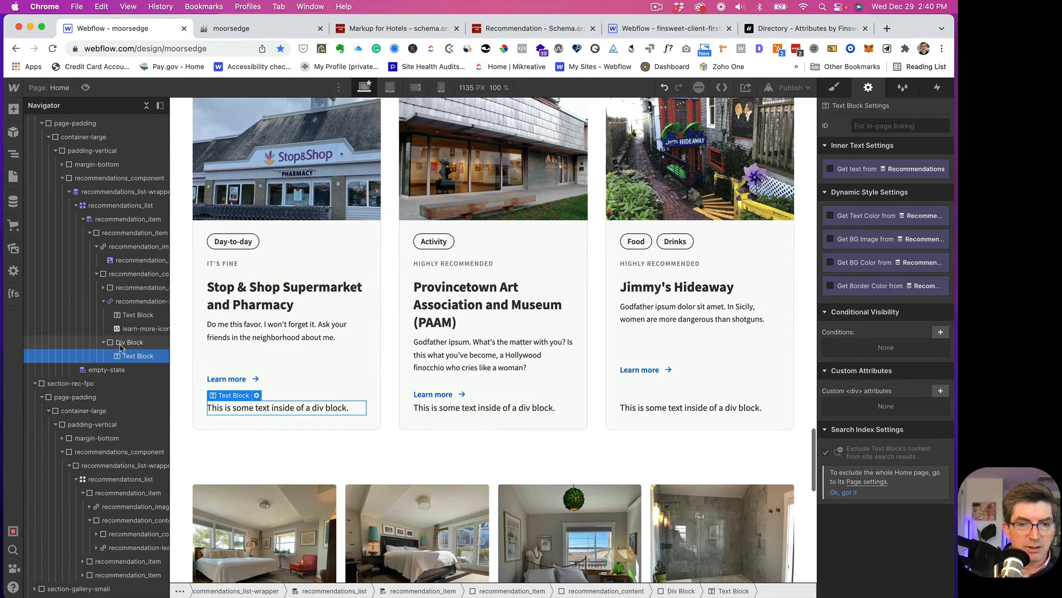
- Change the new text block's placeholder text to 'Location'
{"action": "left_click", "coordinate": [125, 343]}
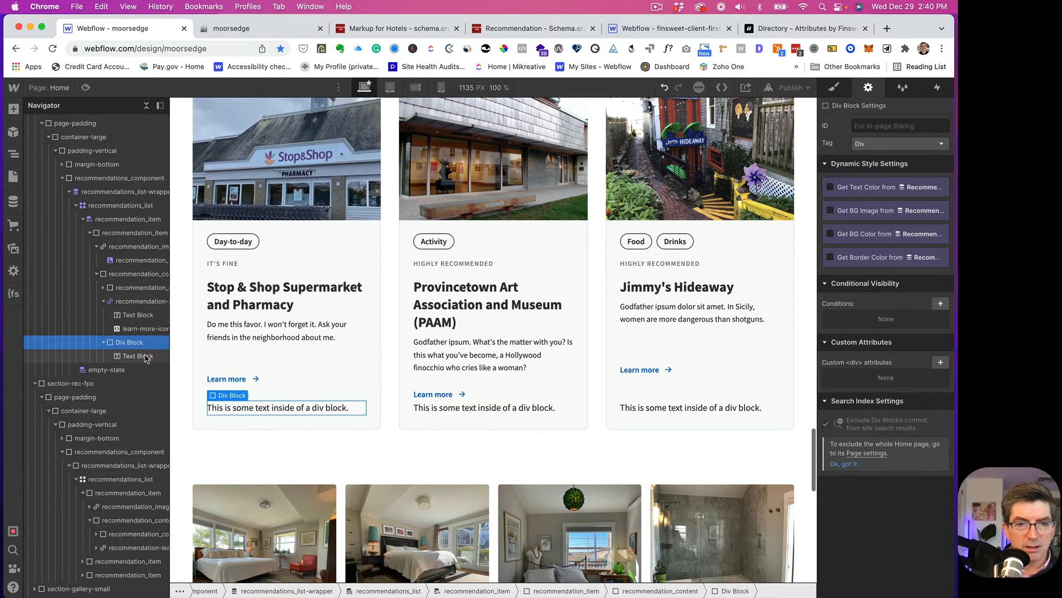
{"action": "left_click", "coordinate": [242, 408]}
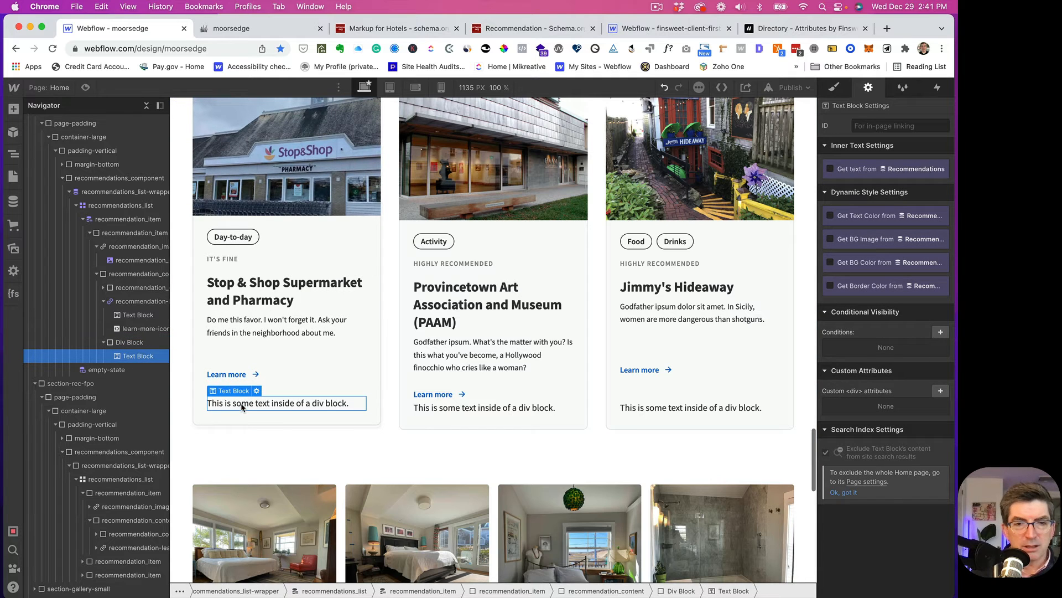
{"action": "double_click", "coordinate": [242, 408]}
{"action": "key", "text": "super+a"}
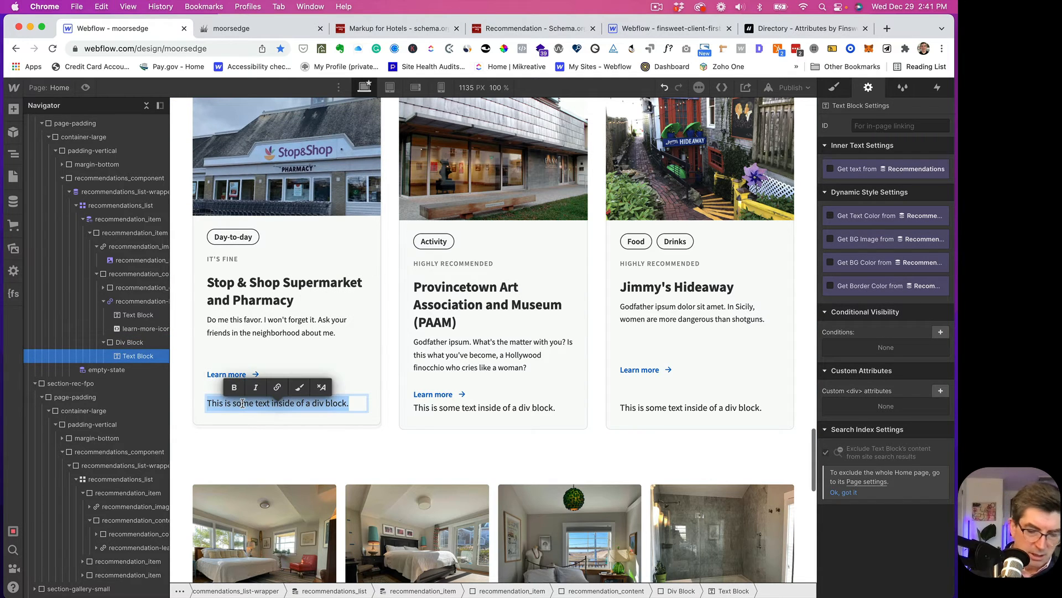
{"action": "type", "text": "Location"}
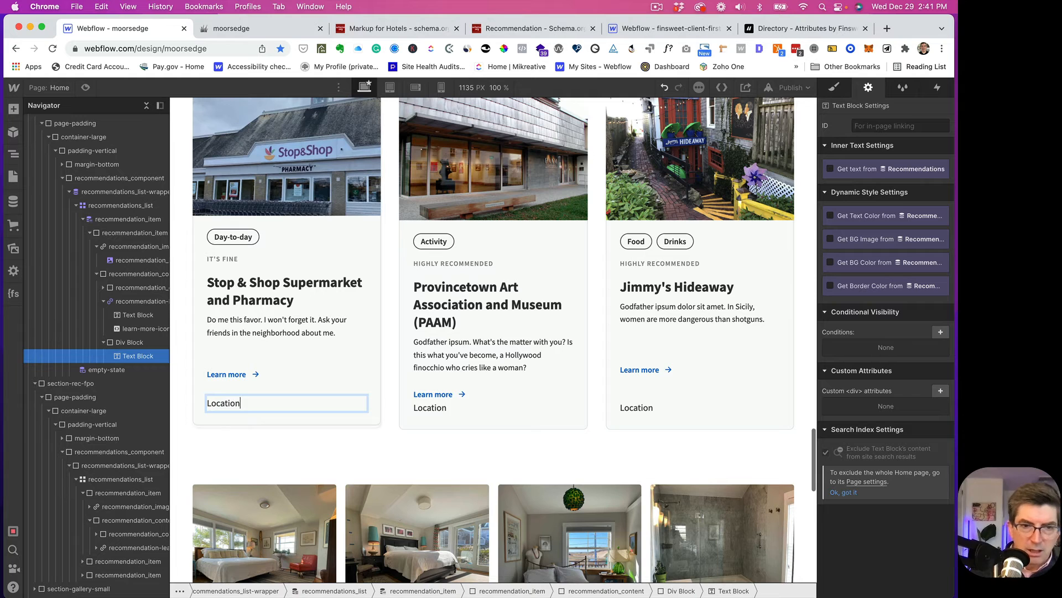
{"action": "key", "text": "Escape"}
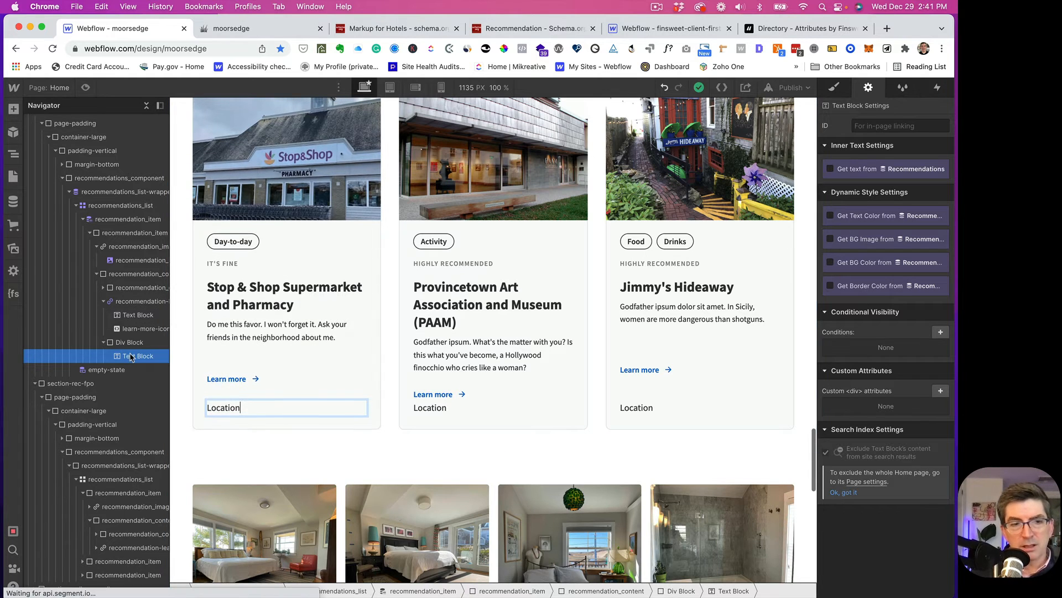
- Add a text block under the Location label that gets its text from the Recommendations Location field
{"action": "left_click", "coordinate": [126, 344]}
{"action": "key", "text": "super+k"}
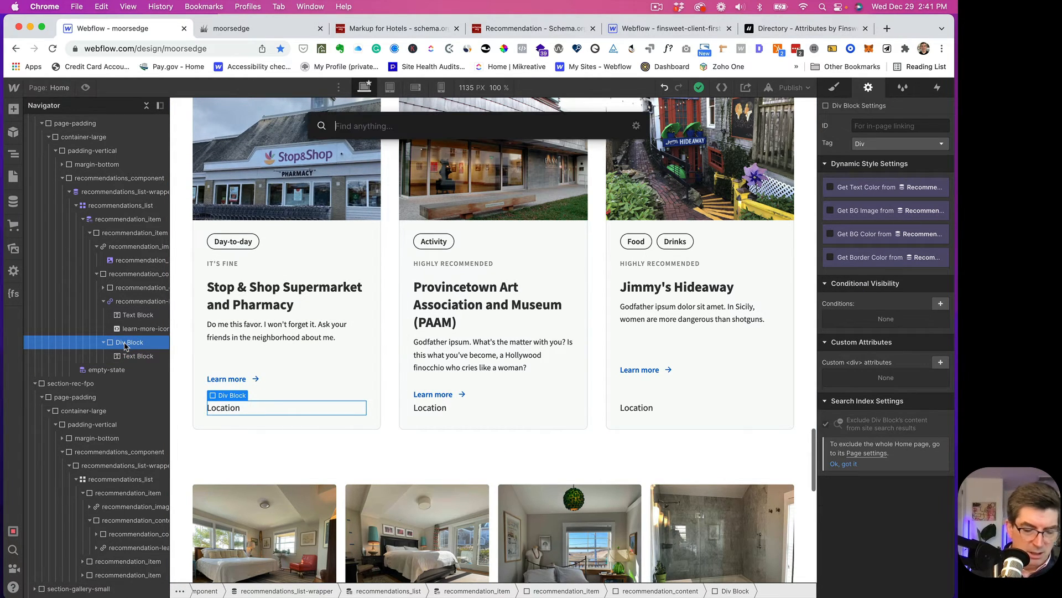
{"action": "type", "text": "t"}
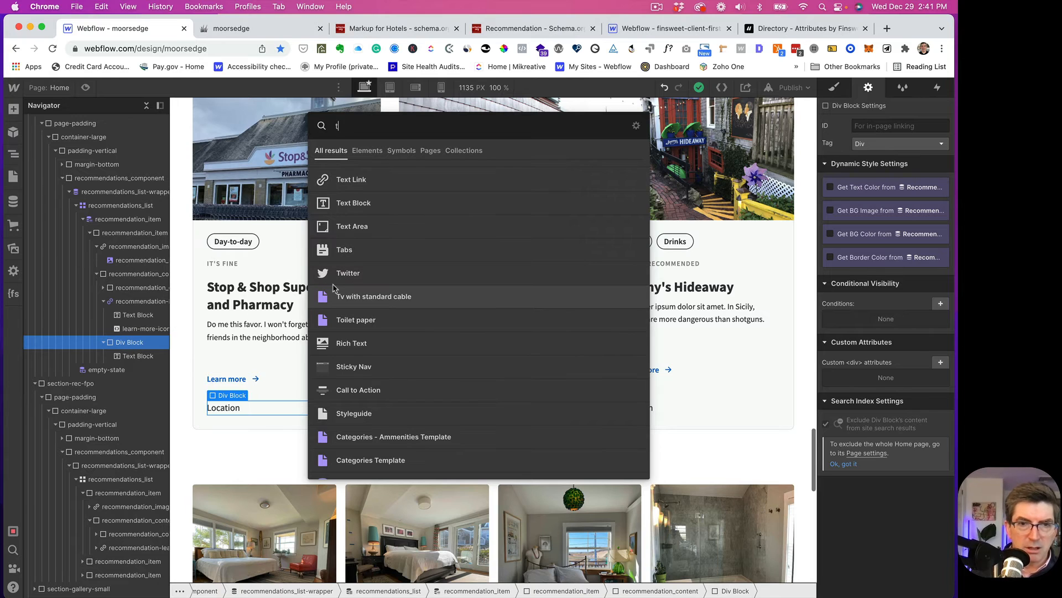
{"action": "left_click", "coordinate": [357, 205]}
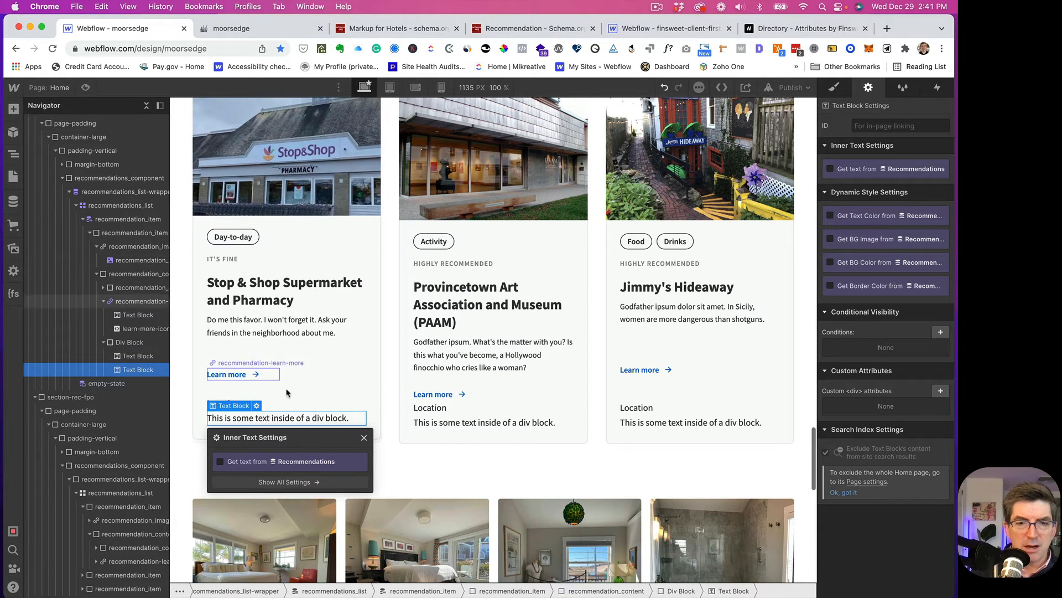
{"action": "left_click", "coordinate": [221, 463]}
{"action": "left_click", "coordinate": [238, 479]}
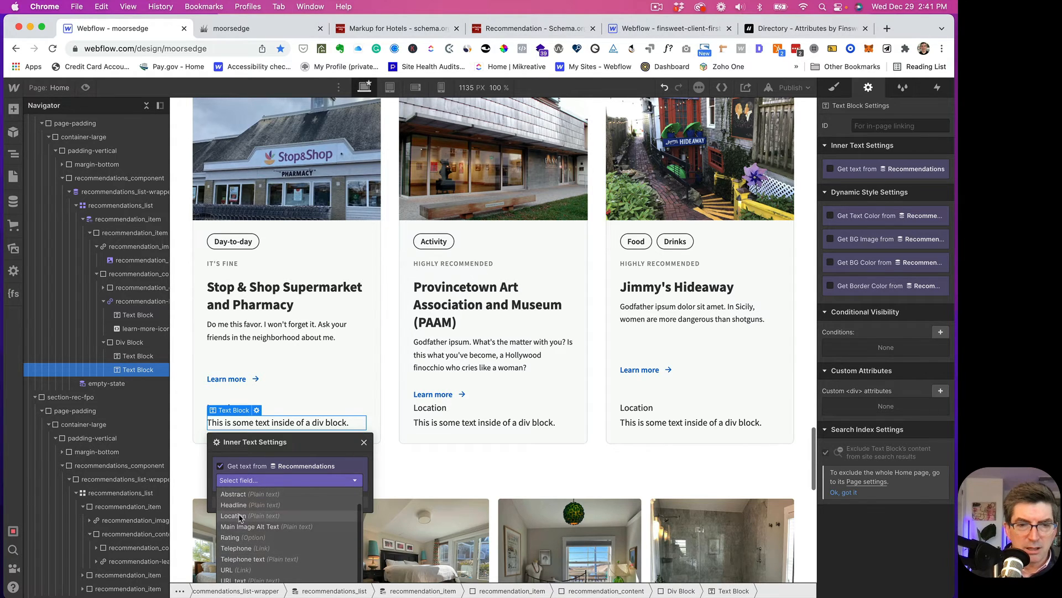
{"action": "left_click", "coordinate": [238, 512]}
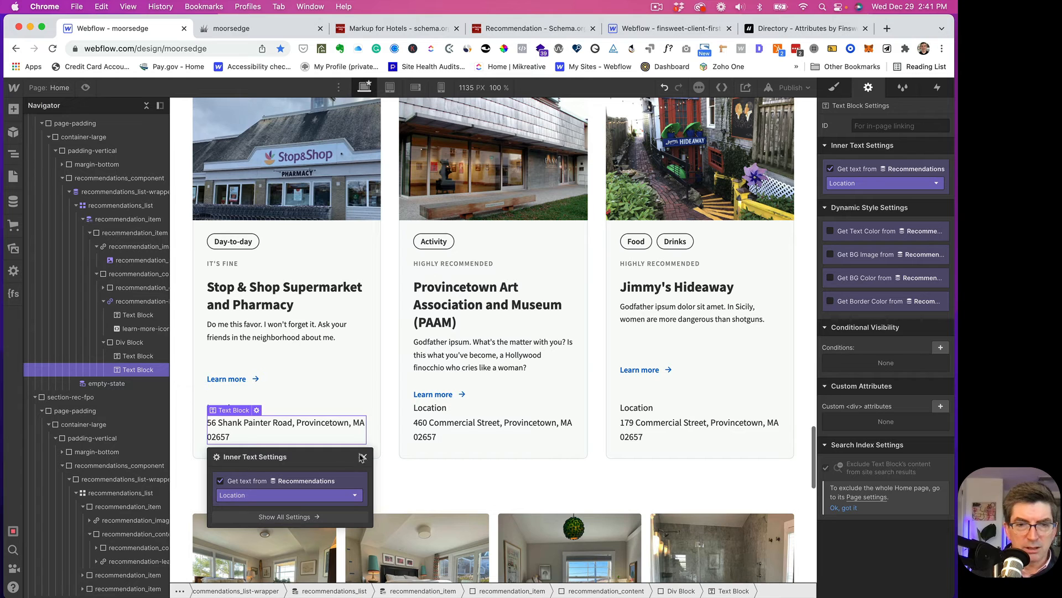
{"action": "left_click", "coordinate": [364, 457]}
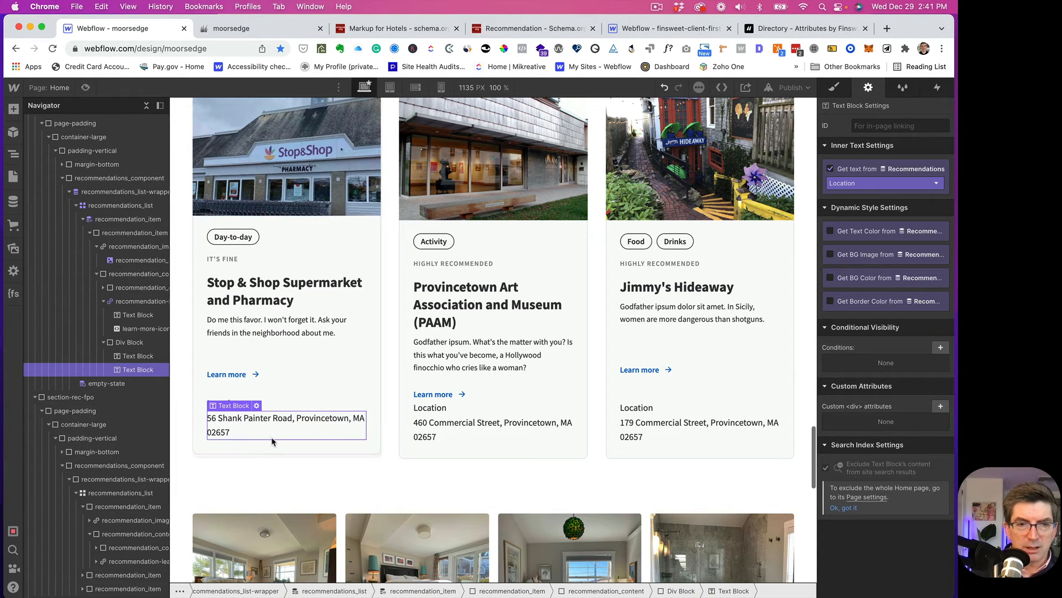
{"action": "left_click", "coordinate": [129, 342]}
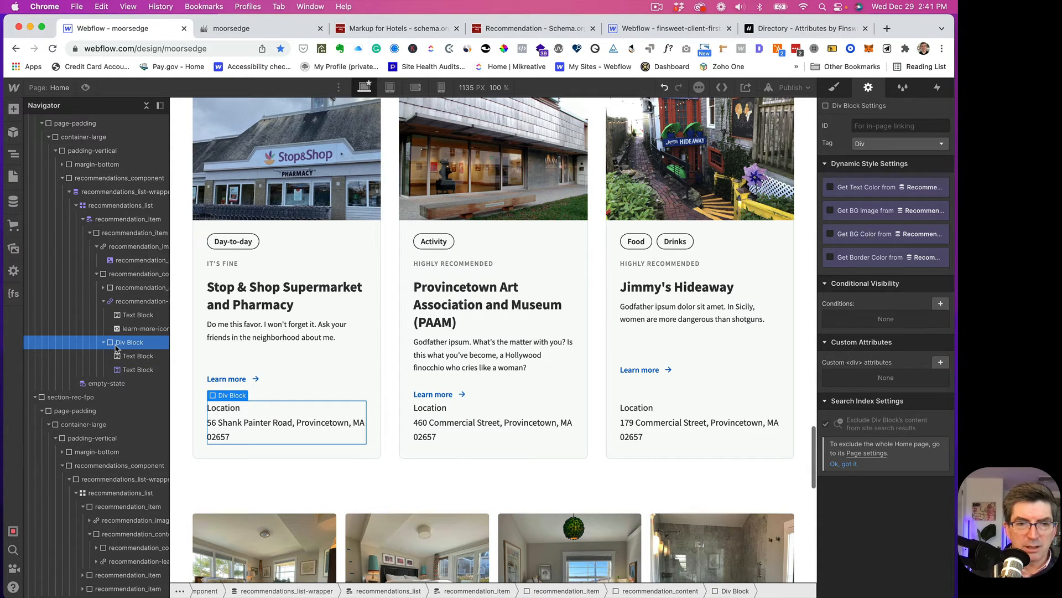
- Add a new Div Block inside the details div and give it the margin-bottom class
{"action": "key", "text": "super+e"}
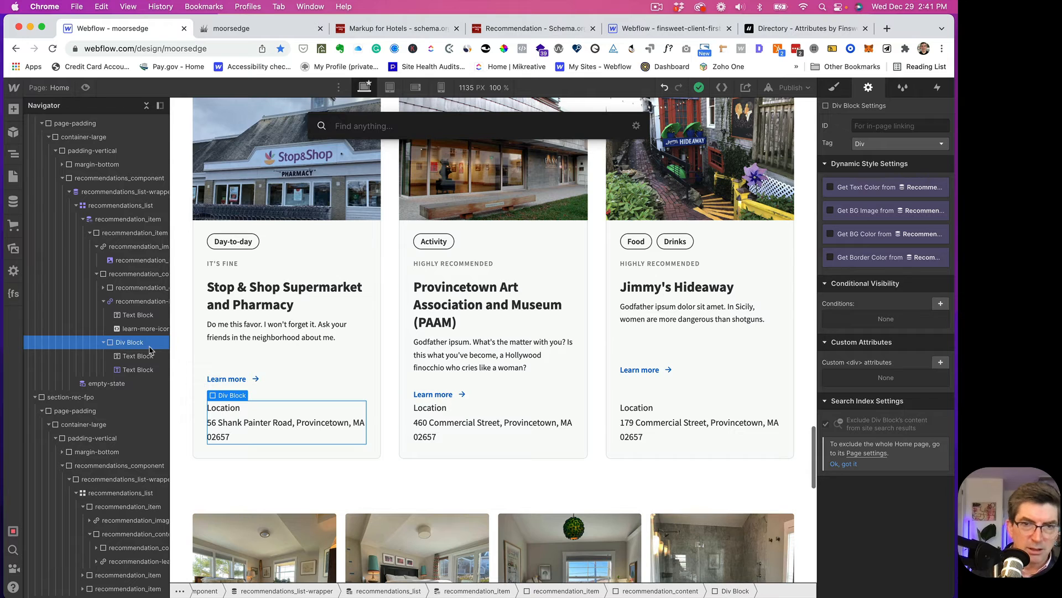
{"action": "type", "text": "m"}
{"action": "key", "text": "BackSpace"}
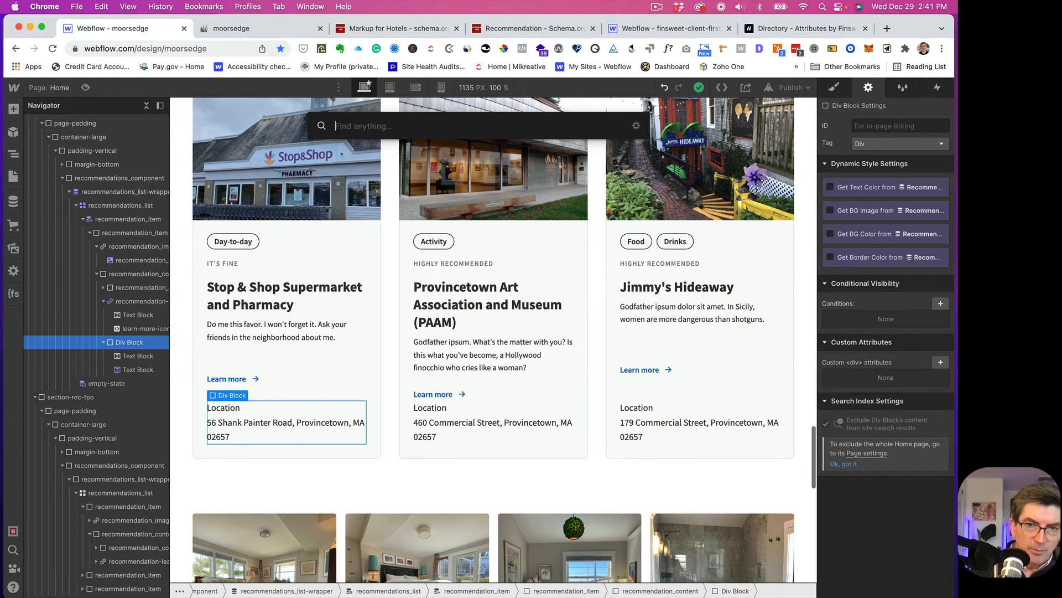
{"action": "type", "text": "e"}
{"action": "key", "text": "BackSpace"}
{"action": "type", "text": "div"}
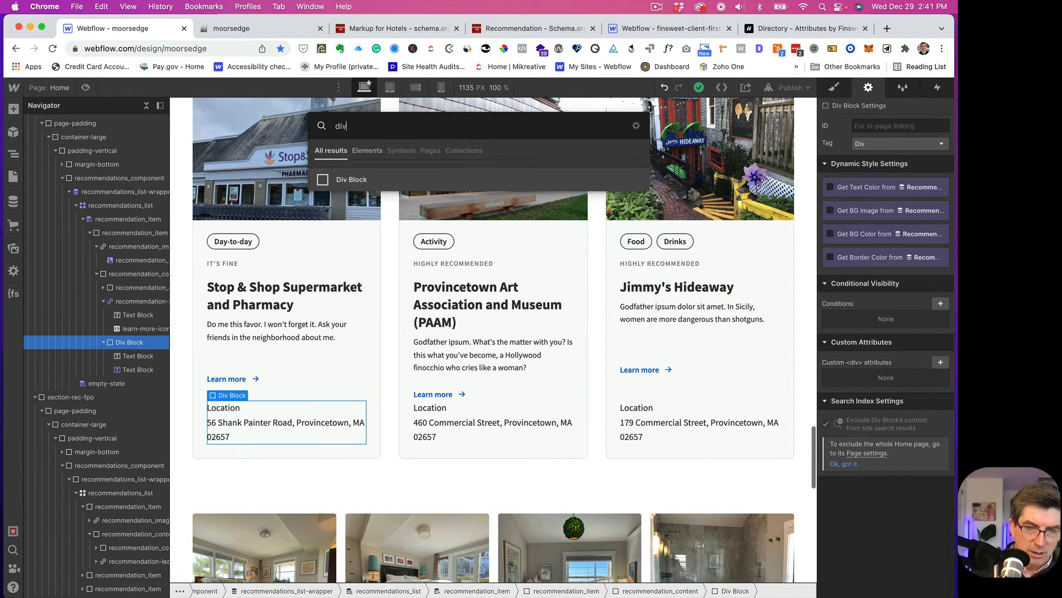
{"action": "key", "text": "Return"}
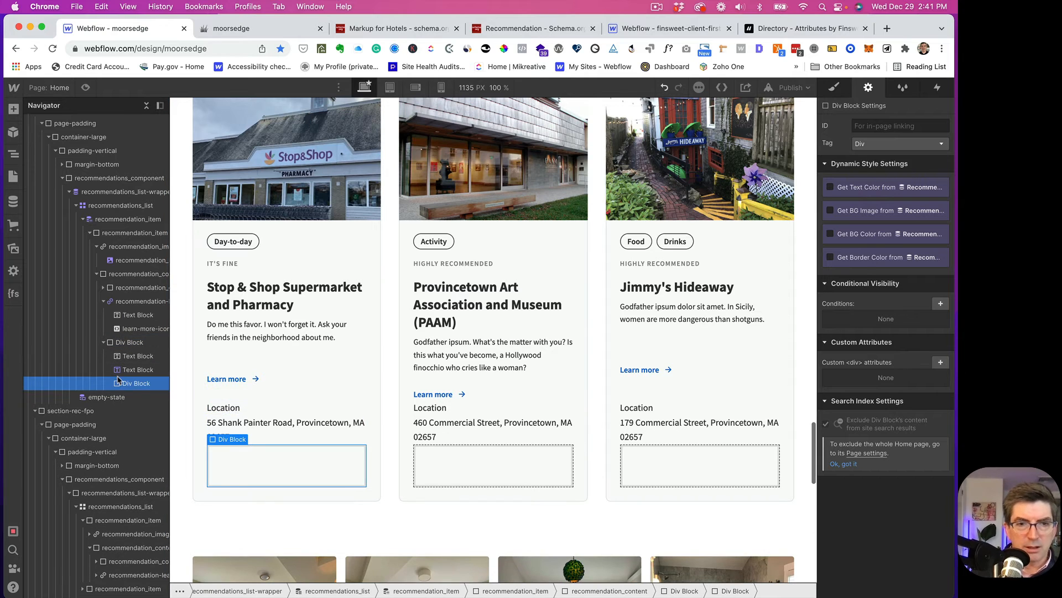
{"action": "left_click", "coordinate": [834, 87]}
{"action": "left_click", "coordinate": [857, 147]}
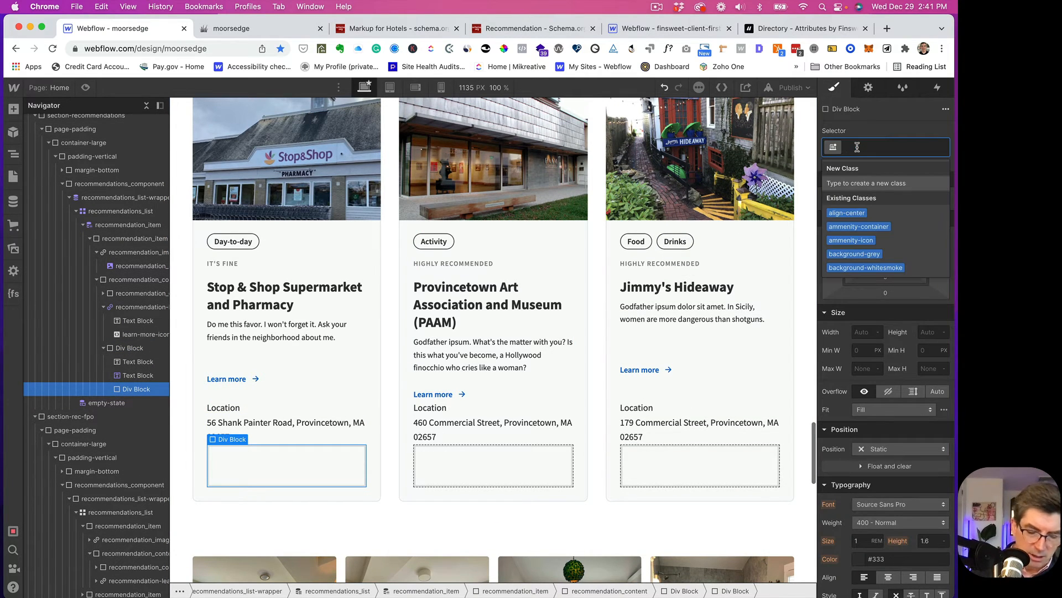
{"action": "type", "text": "margin"}
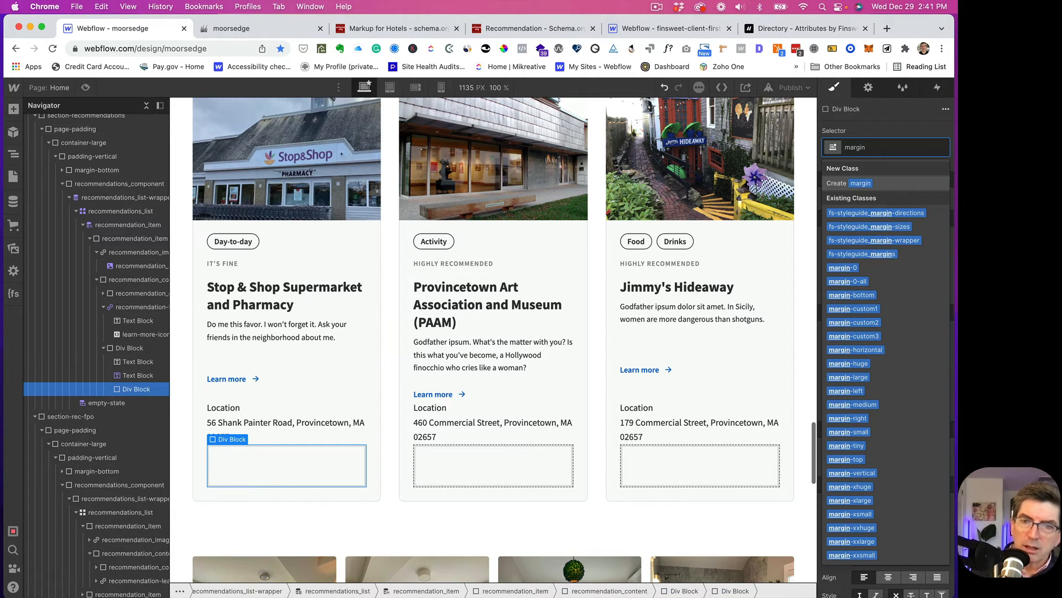
{"action": "left_click", "coordinate": [855, 296]}
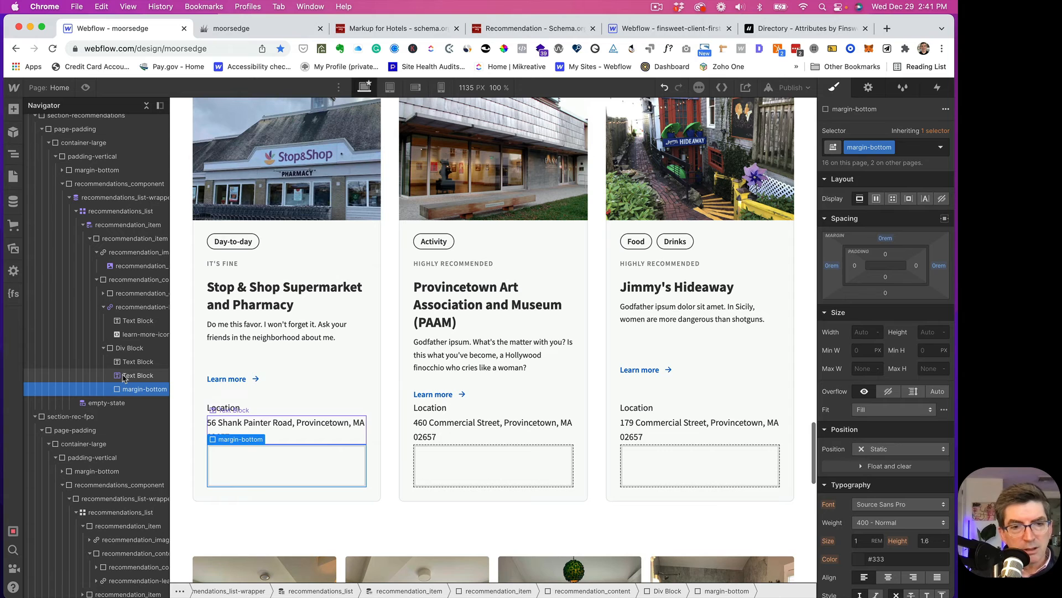
- Move the Location label and address into margin-bottom and paste two more copies into the details div
{"action": "mouse_move", "coordinate": [125, 378]}
{"action": "left_mouse_down"}
{"action": "mouse_move", "coordinate": [126, 390]}
{"action": "mouse_move", "coordinate": [127, 378]}
{"action": "left_mouse_up"}
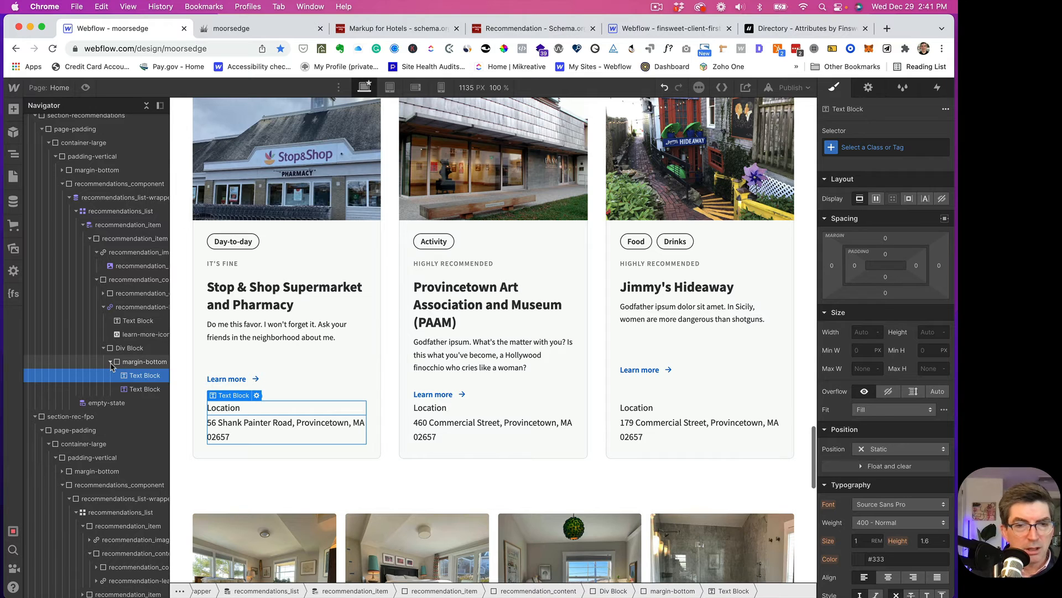
{"action": "left_click", "coordinate": [110, 362]}
{"action": "left_click", "coordinate": [123, 363]}
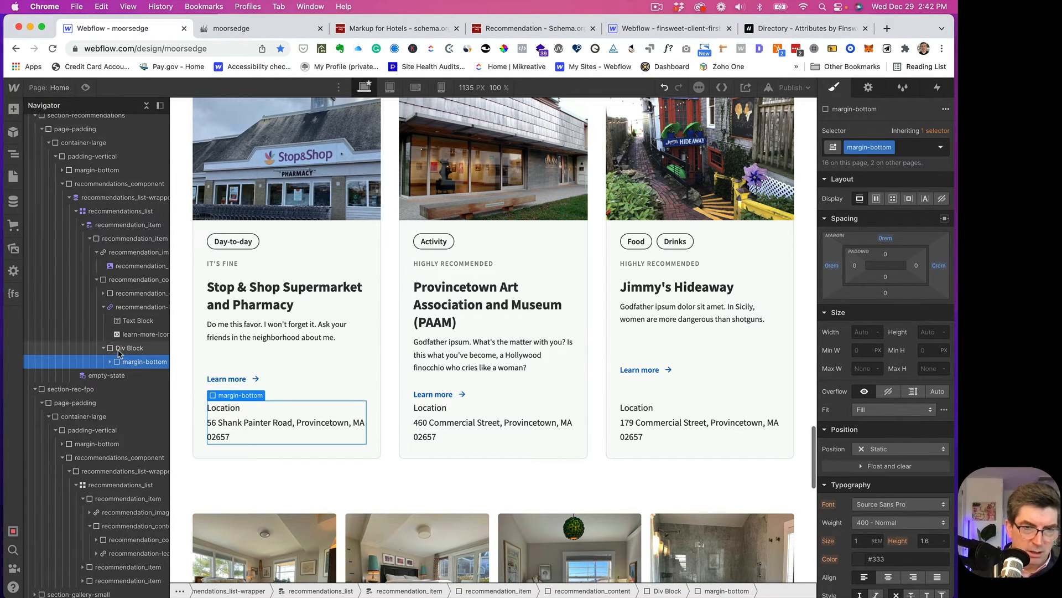
{"action": "left_click", "coordinate": [118, 349]}
{"action": "key", "text": "super+v"}
{"action": "key", "text": "super+v"}
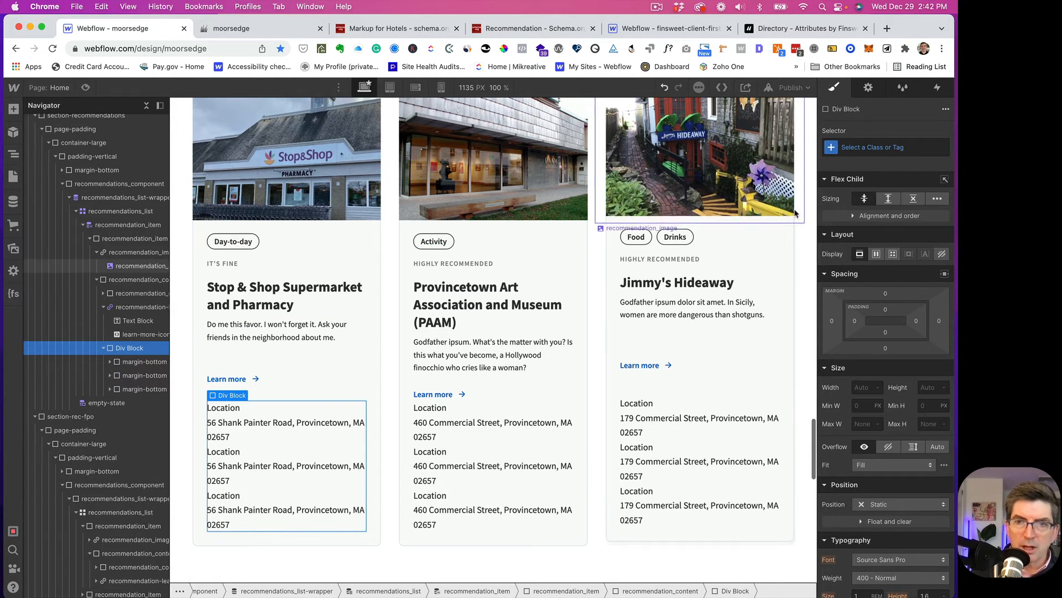
{"action": "left_click", "coordinate": [863, 147]}
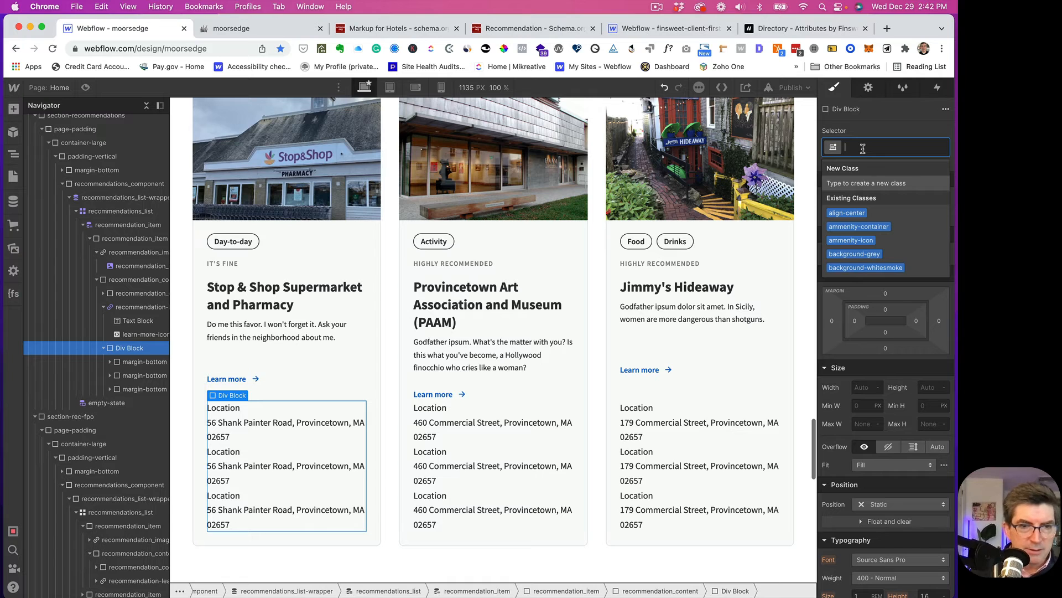
{"action": "type", "text": "recomme"}
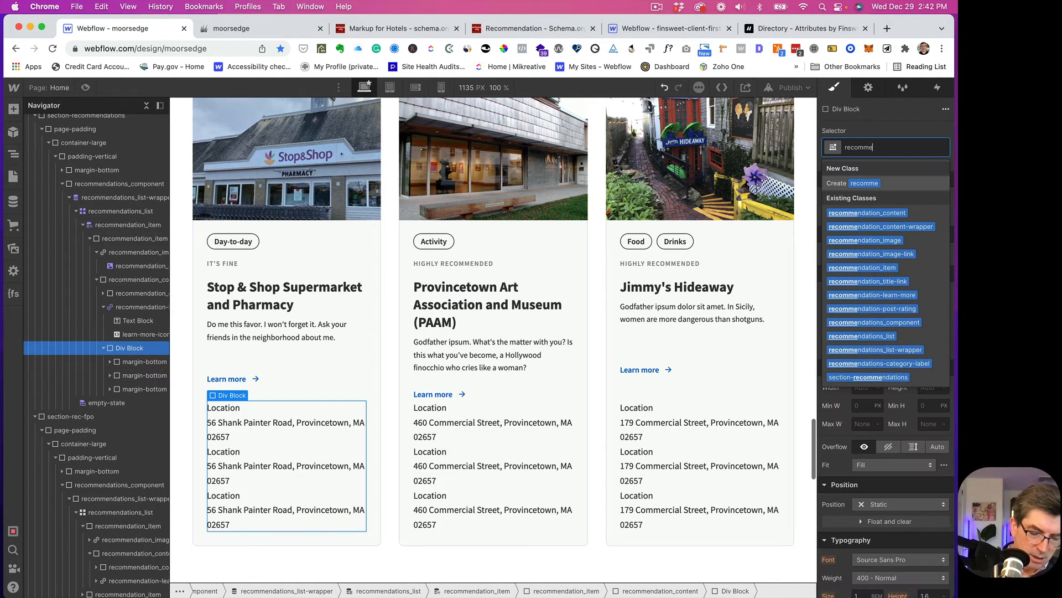
{"action": "type", "text": "ndation"}
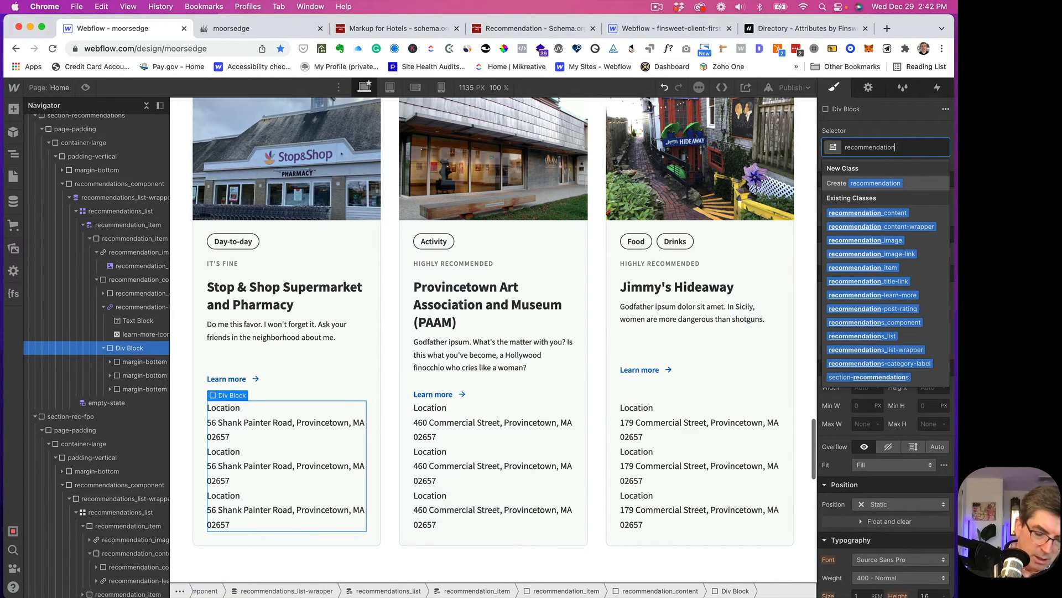
{"action": "type", "text": "_details"}
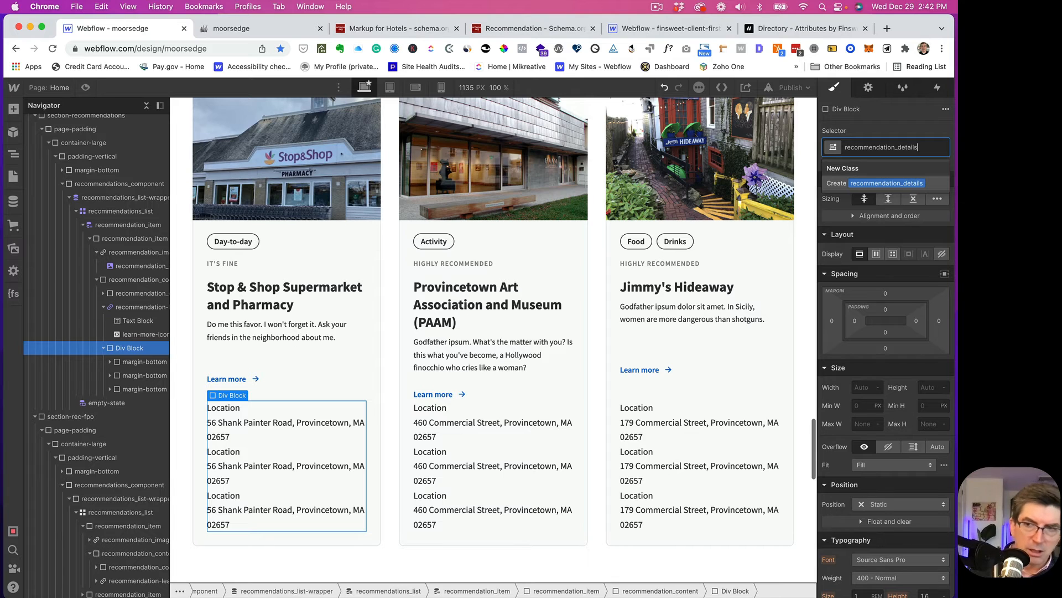
- Create and apply the recommendation-details_container class on the details div
{"action": "key", "text": "BackSpace"}
{"action": "key", "text": "BackSpace"}
{"action": "key", "text": "BackSpace"}
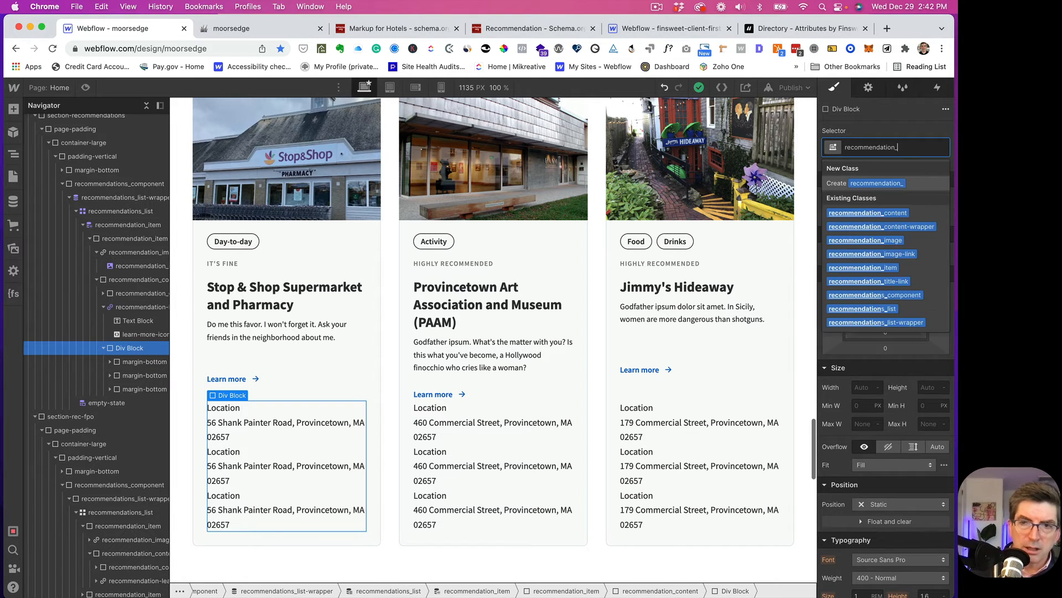
{"action": "type", "text": "-deta"}
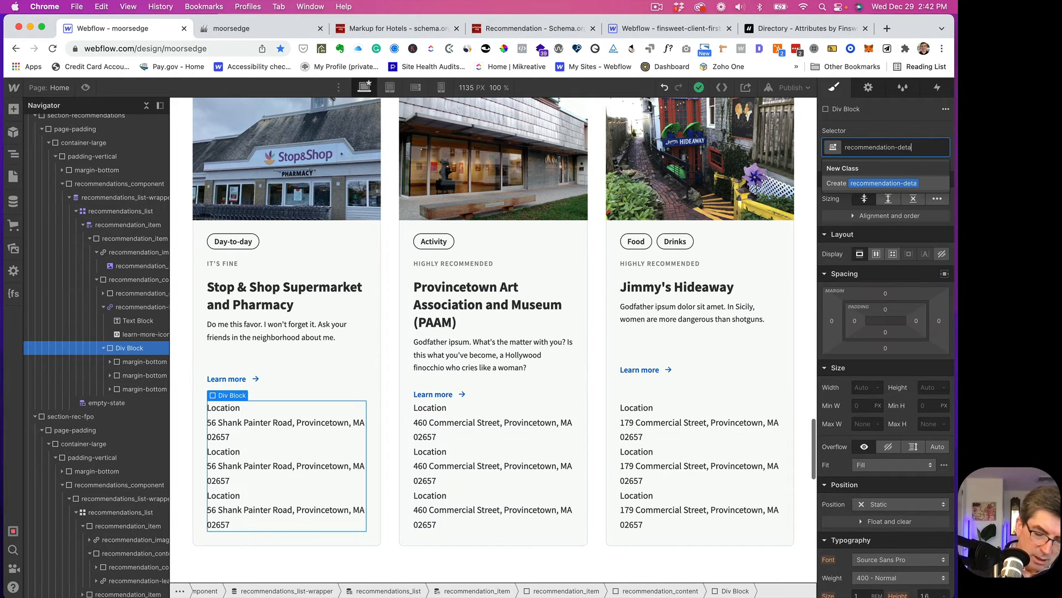
{"action": "type", "text": "ils_"}
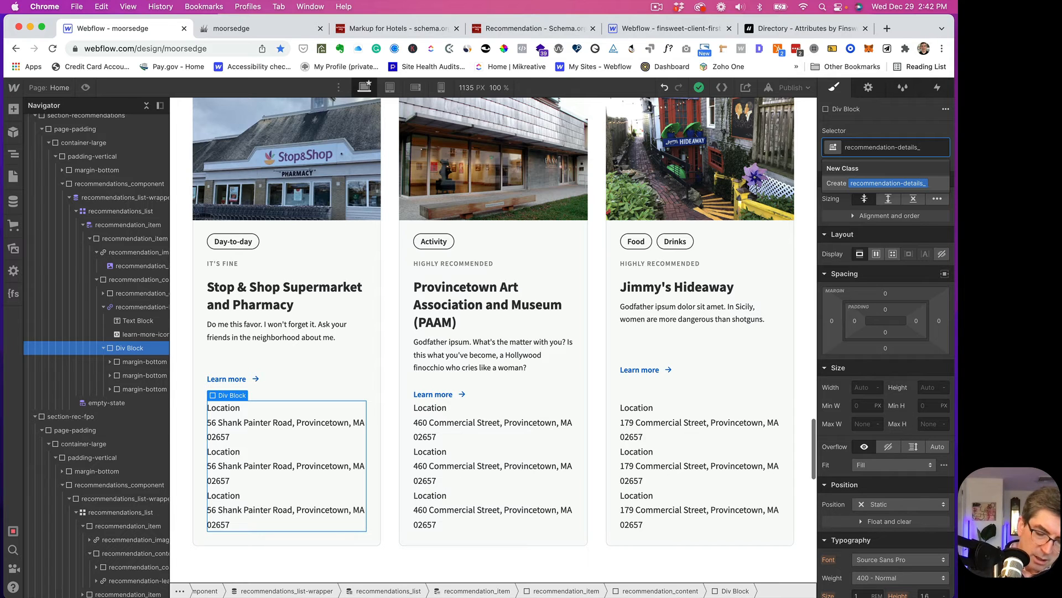
{"action": "type", "text": "containe"}
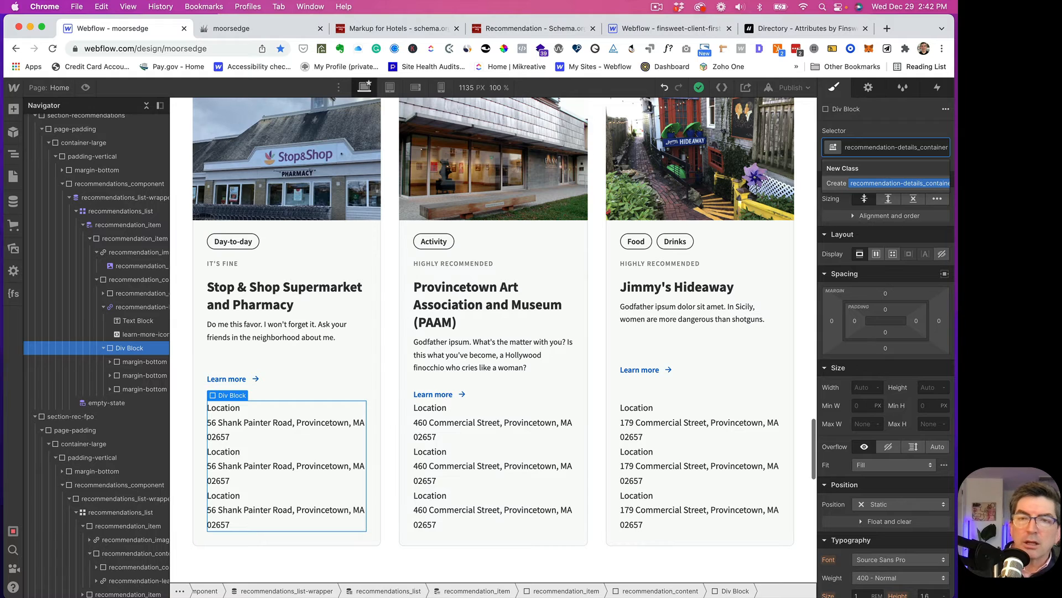
{"action": "type", "text": "r"}
{"action": "key", "text": "Return"}
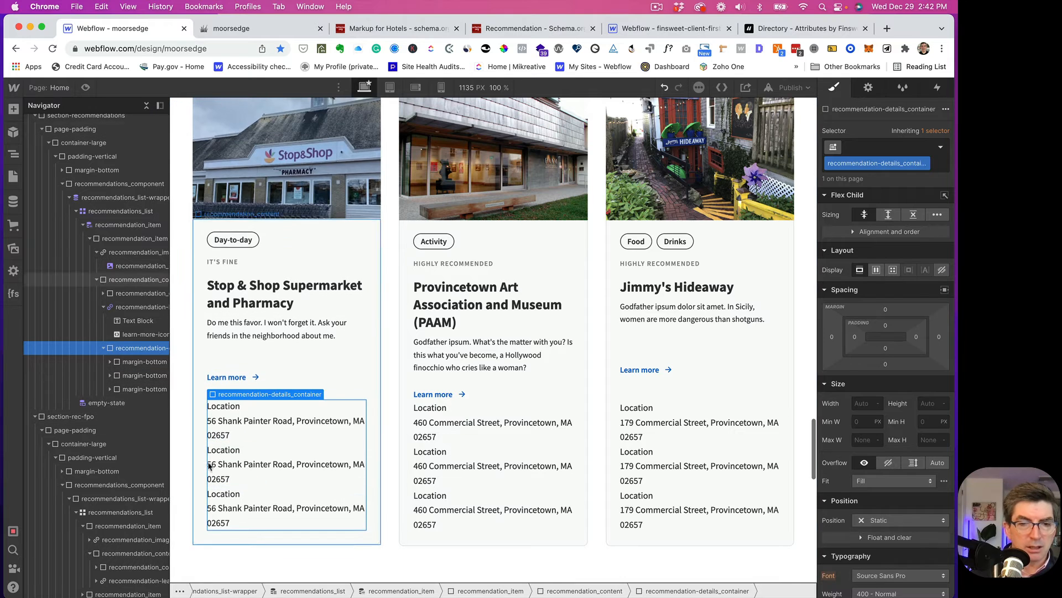
- Rename the second Location label to 'Telephone'
{"action": "left_click", "coordinate": [224, 452]}
{"action": "double_click", "coordinate": [224, 451]}
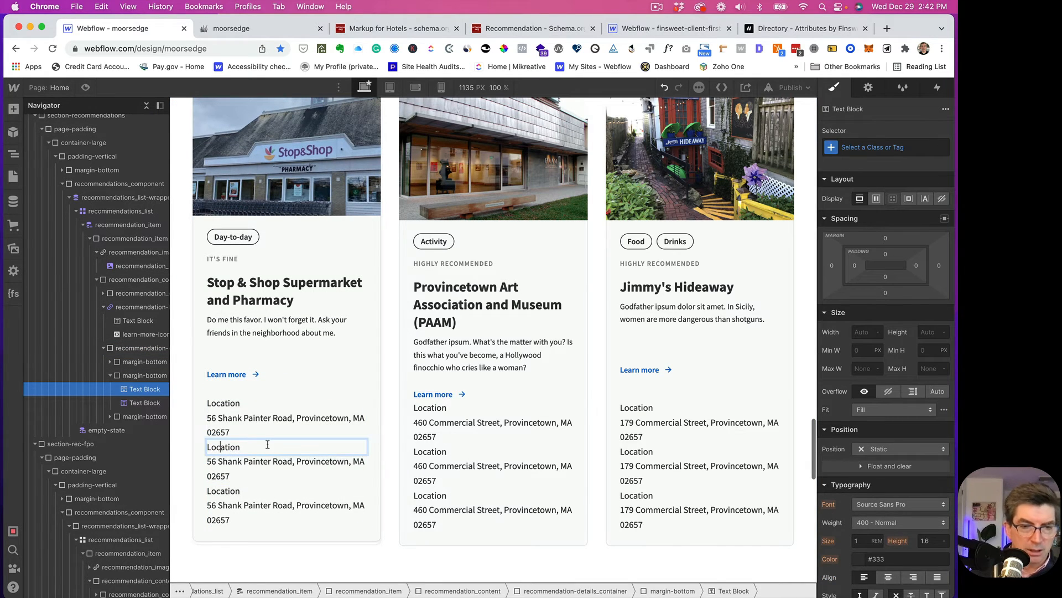
{"action": "key", "text": "super+a"}
{"action": "type", "text": "Tel"}
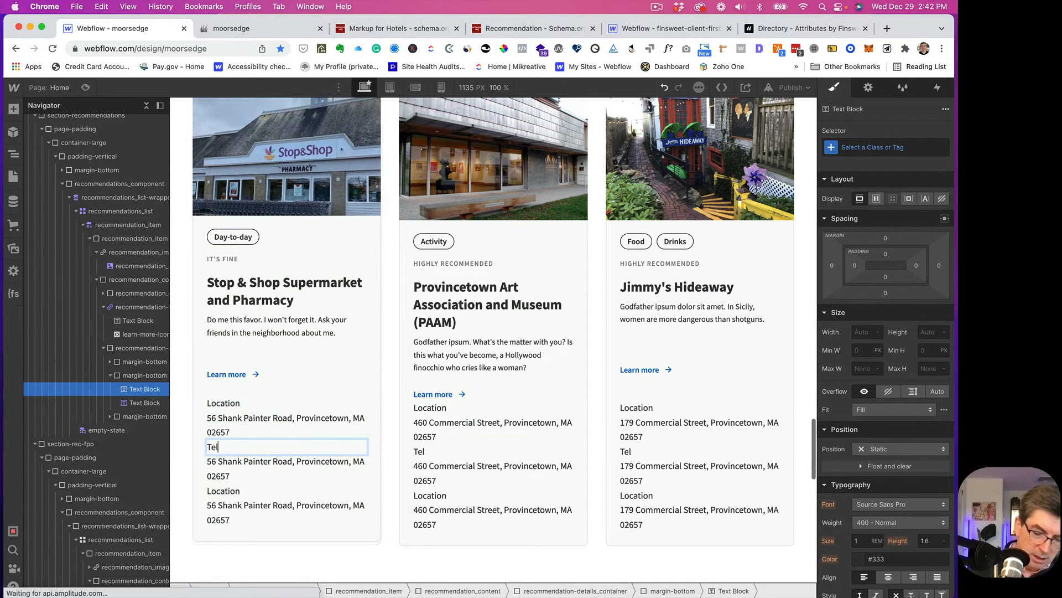
{"action": "type", "text": "ephone"}
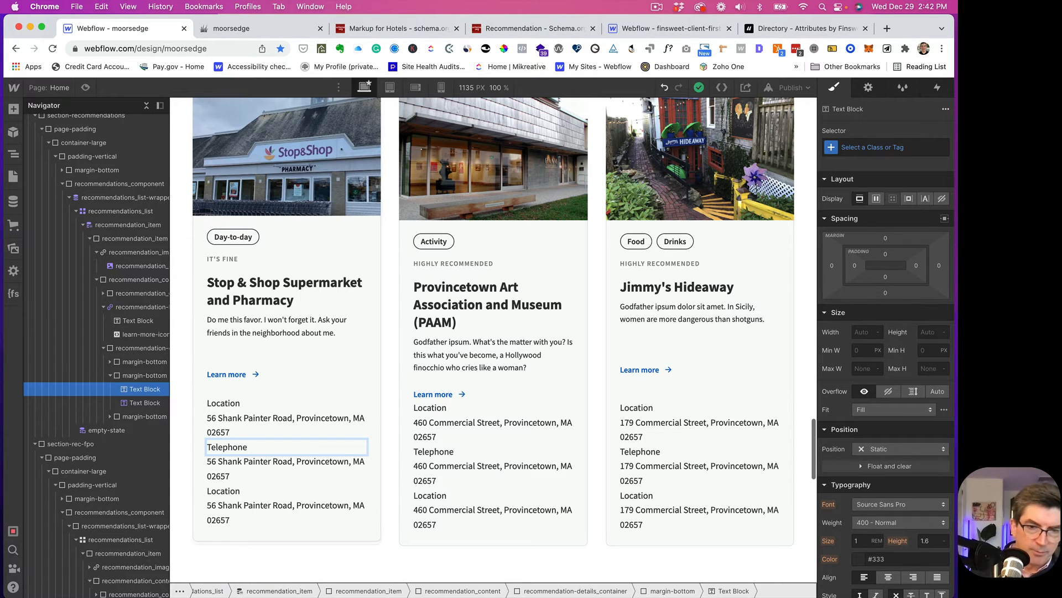
- Rename the third Location label to 'Website'
{"action": "left_click", "coordinate": [224, 491]}
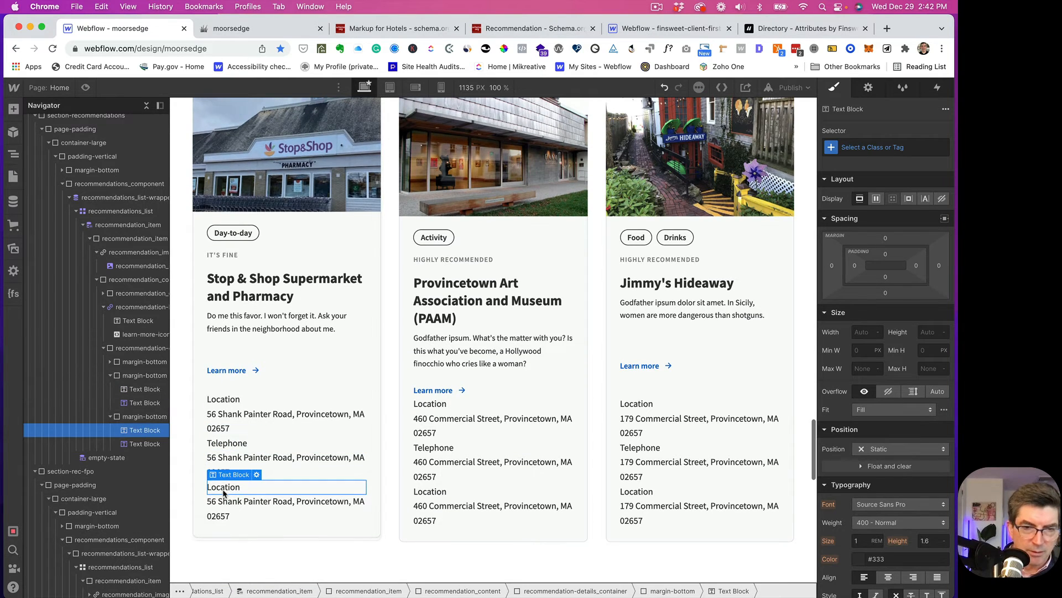
{"action": "double_click", "coordinate": [226, 490]}
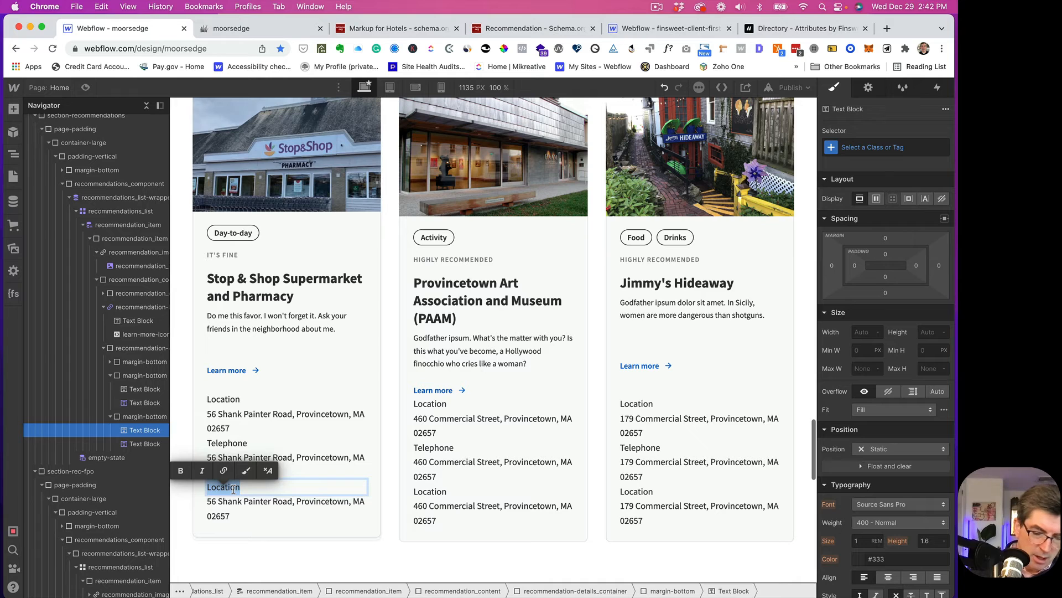
{"action": "type", "text": "UR"}
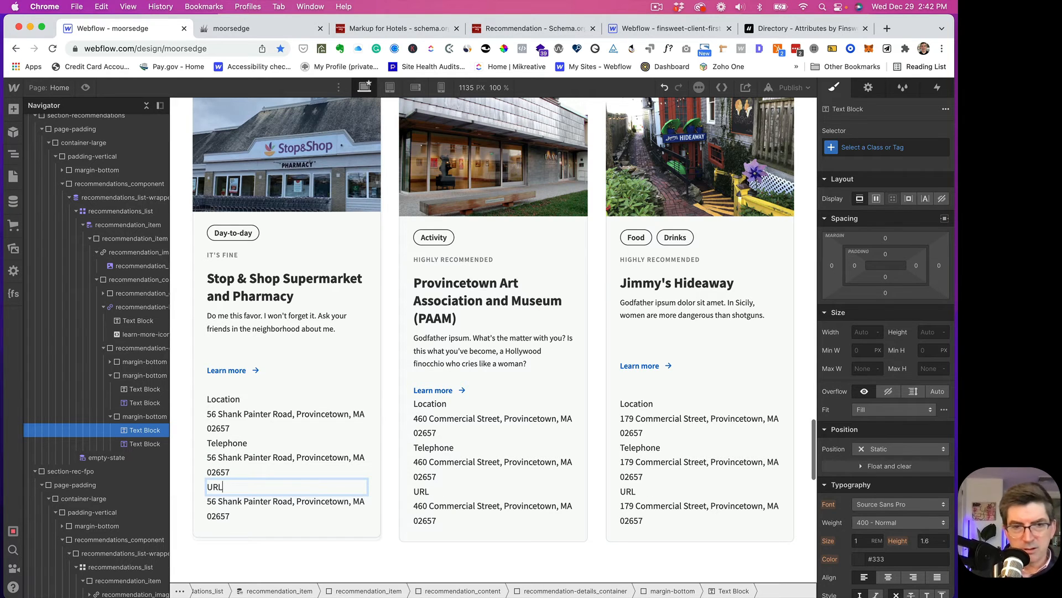
{"action": "type", "text": "L"}
{"action": "double_click", "coordinate": [222, 487]}
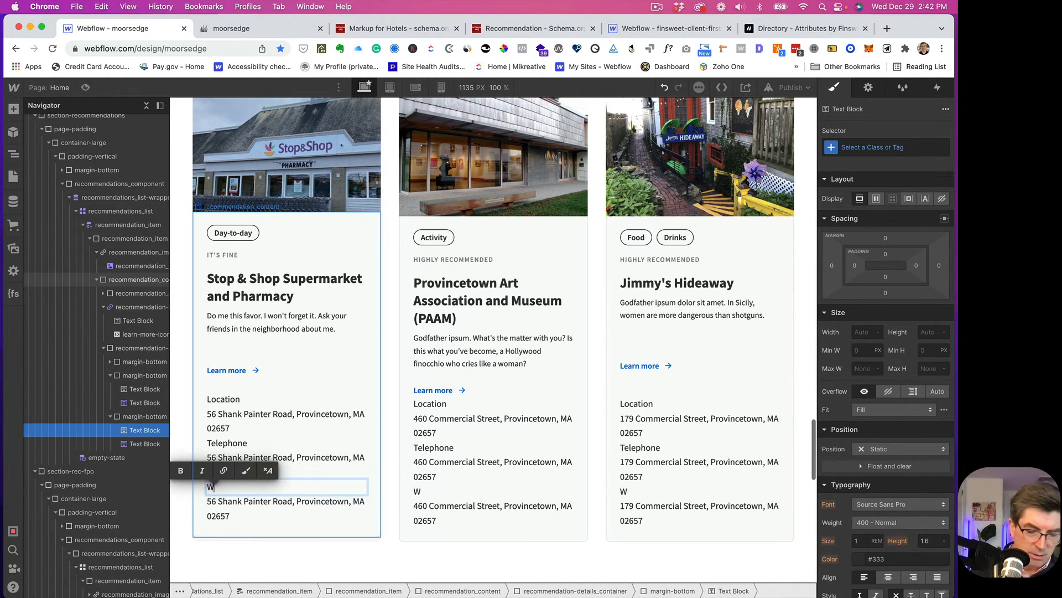
{"action": "type", "text": "Website"}
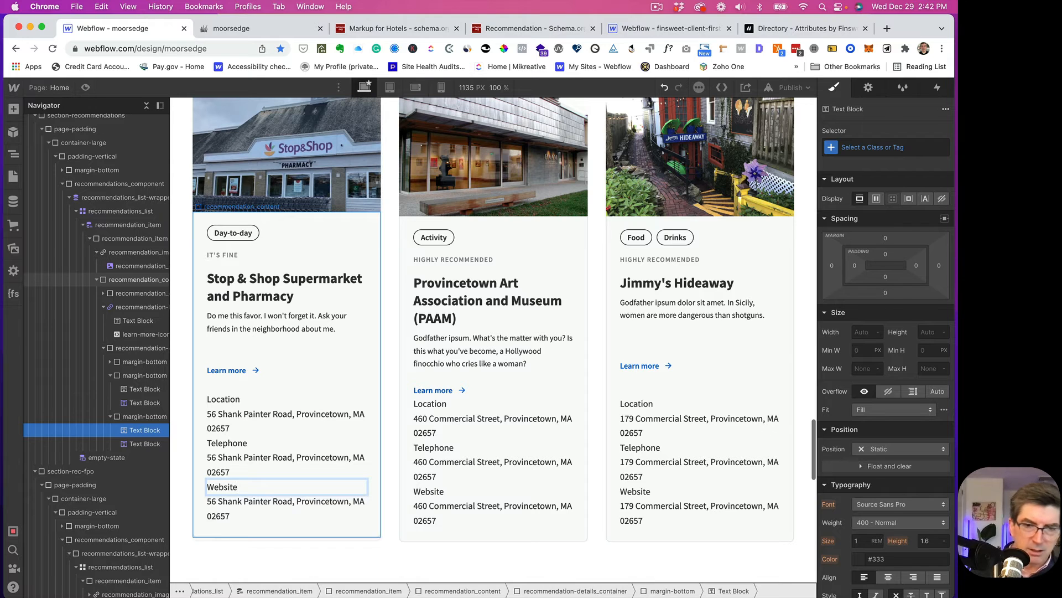
{"action": "key", "text": "Escape"}
{"action": "left_click", "coordinate": [225, 467]}
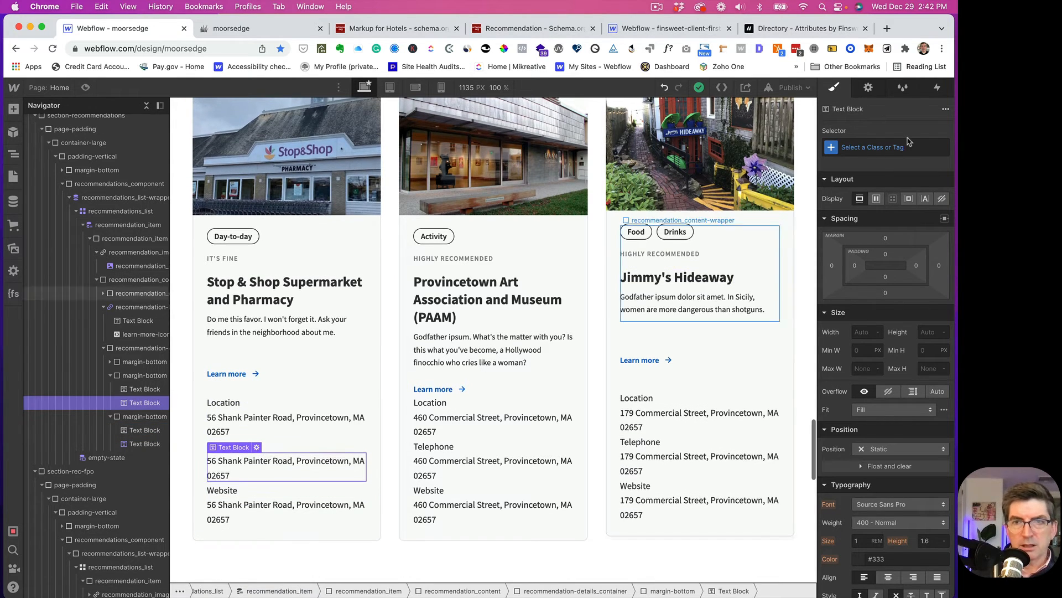
- Bind the Telephone value text to the Telephone field and the Website value text to the URL field
{"action": "left_click", "coordinate": [869, 89]}
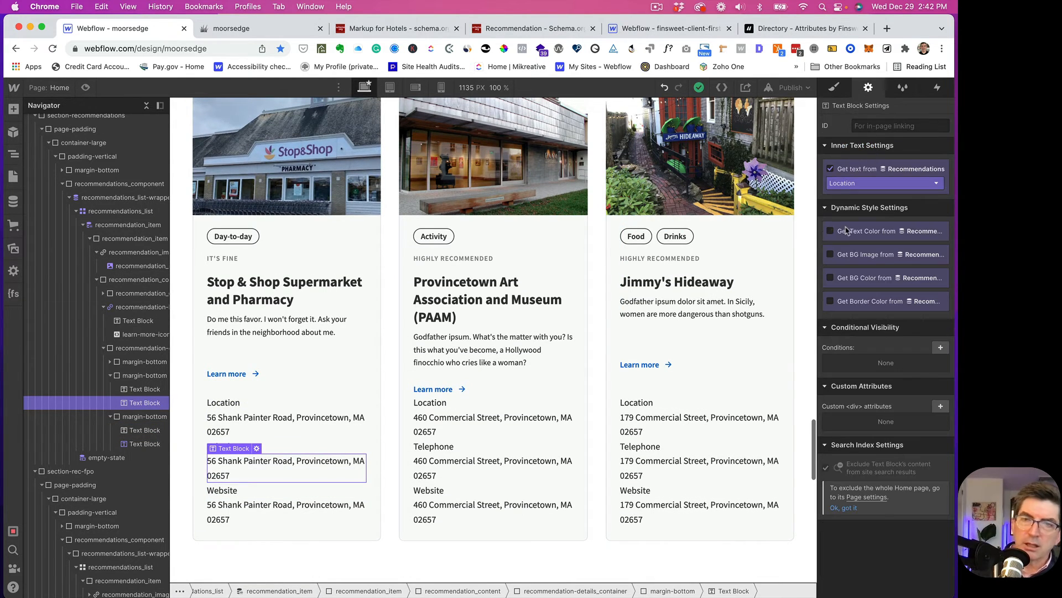
{"action": "left_click", "coordinate": [836, 184]}
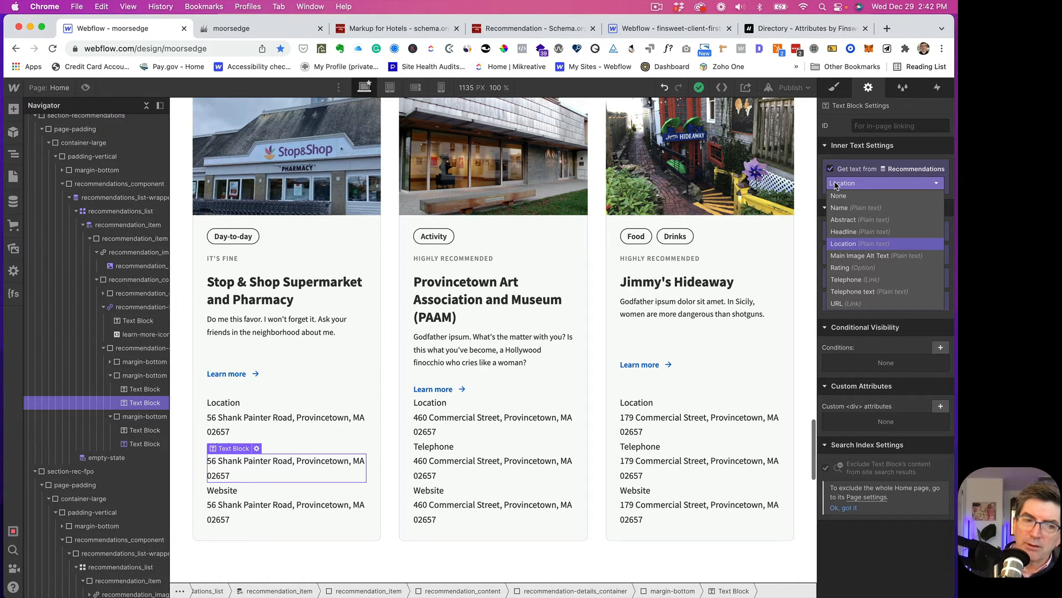
{"action": "left_click", "coordinate": [845, 280]}
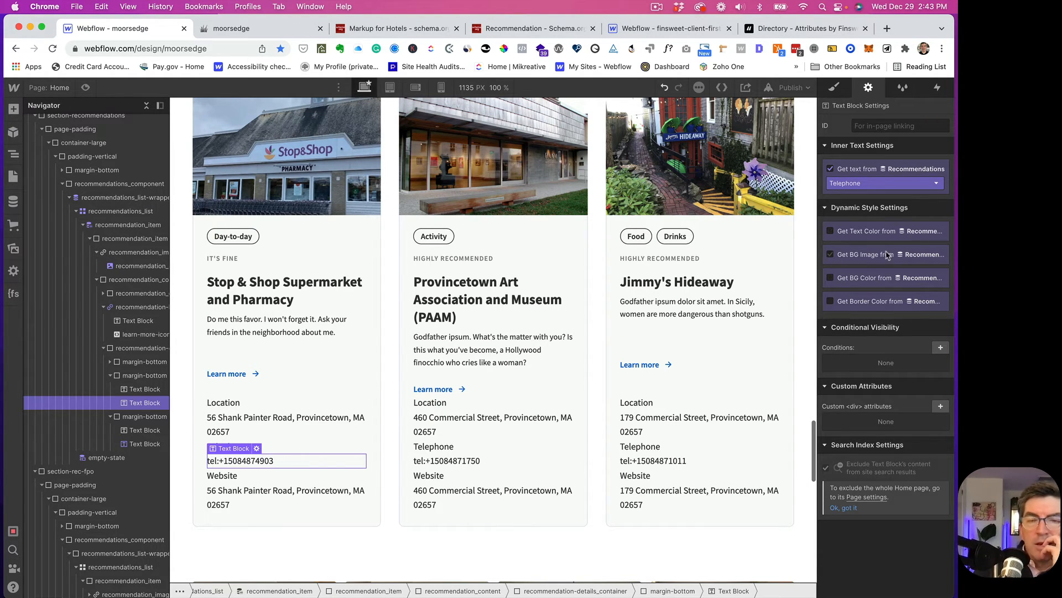
{"action": "left_click", "coordinate": [221, 491]}
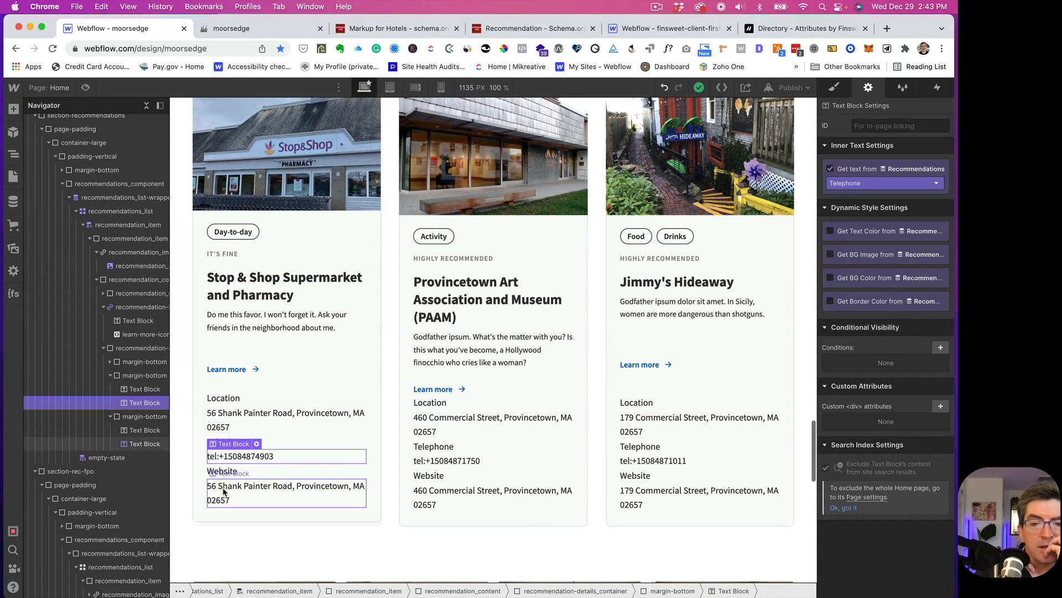
{"action": "left_click", "coordinate": [872, 185]}
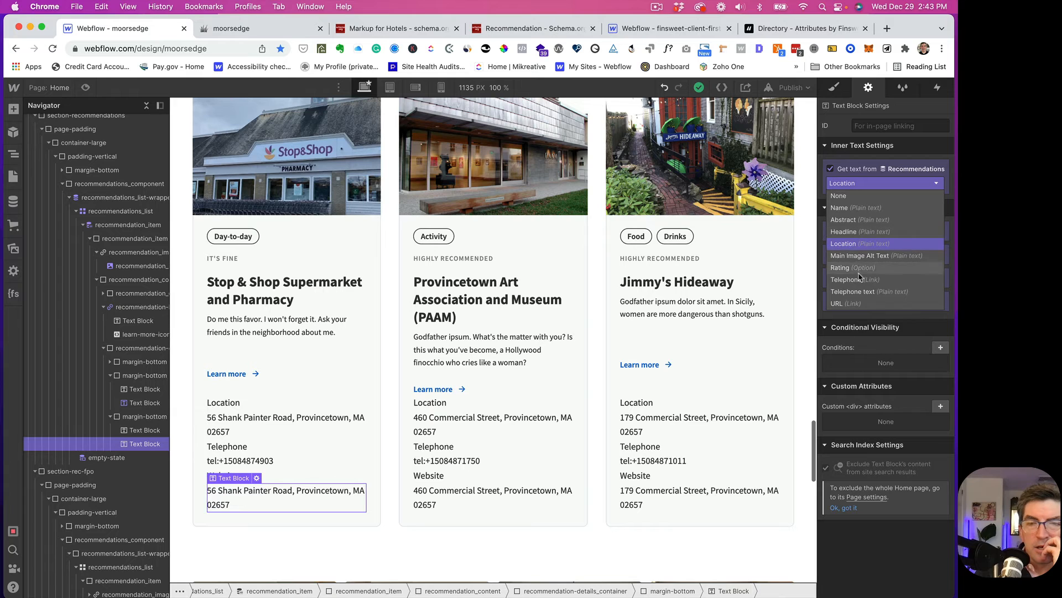
{"action": "left_click", "coordinate": [847, 303]}
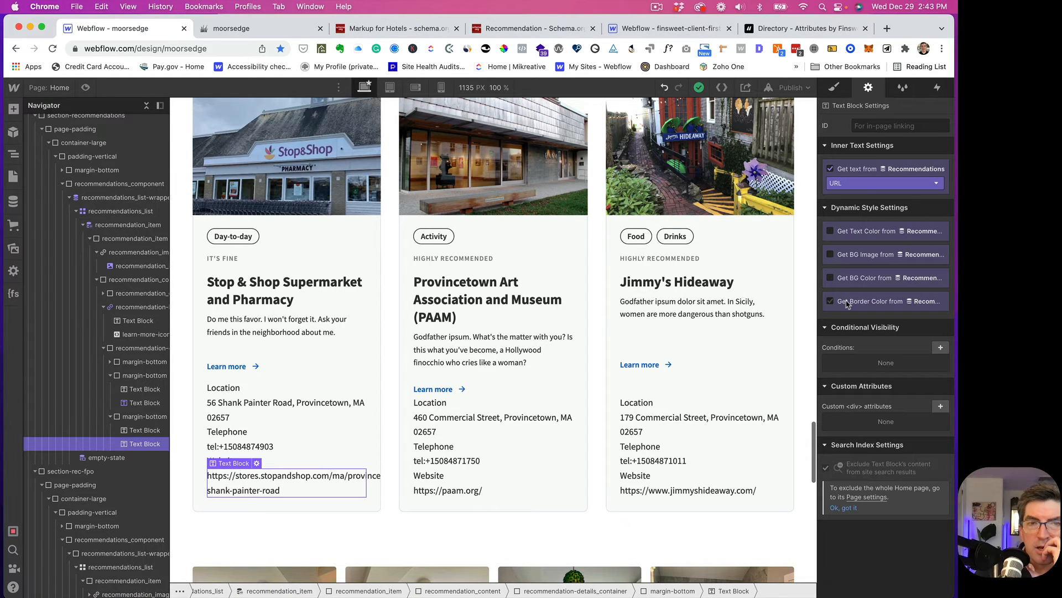
{"action": "left_click", "coordinate": [655, 8]}
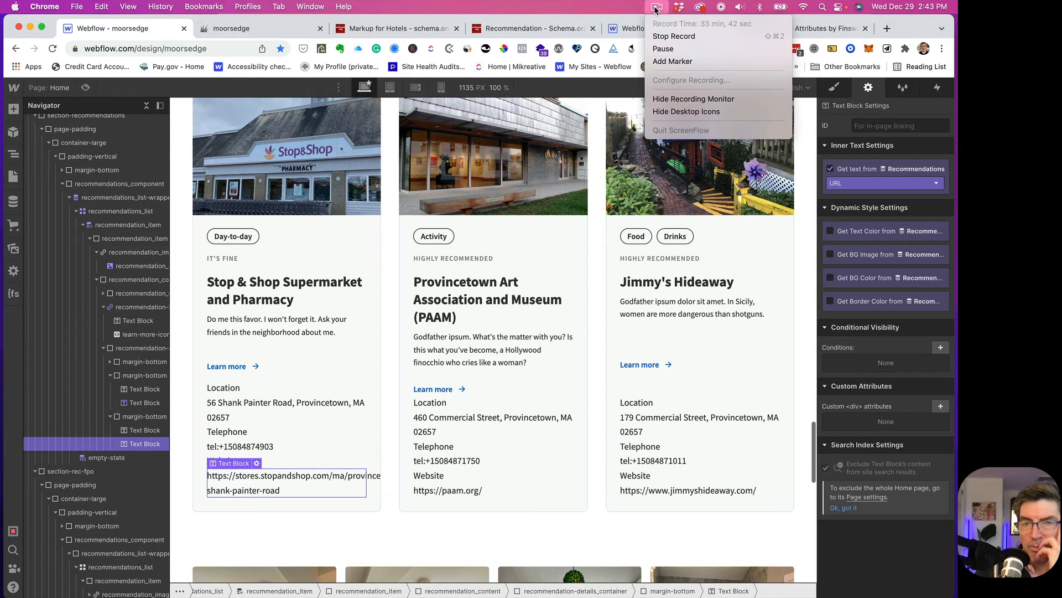
{"action": "left_click", "coordinate": [663, 48]}
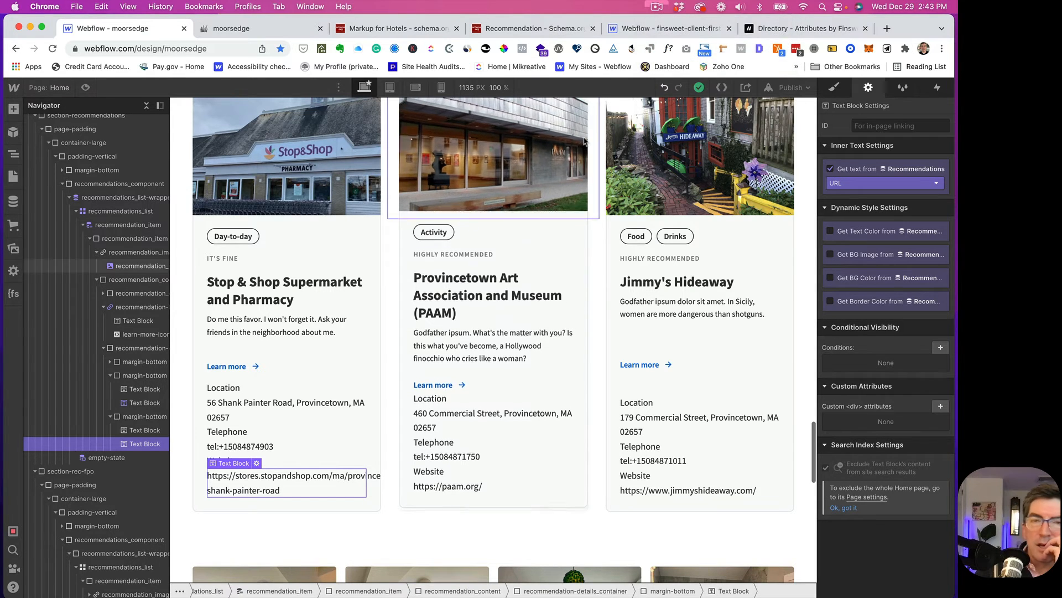
{"action": "left_click", "coordinate": [236, 445]}
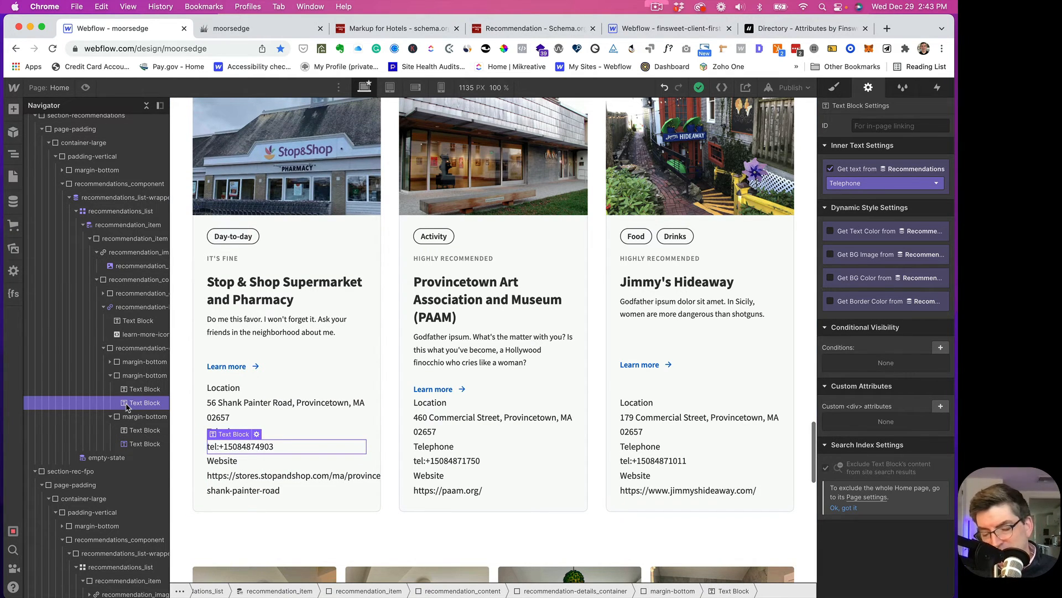
- Delete the old value text blocks and insert a Text Link into the details container
{"action": "key", "text": "Delete"}
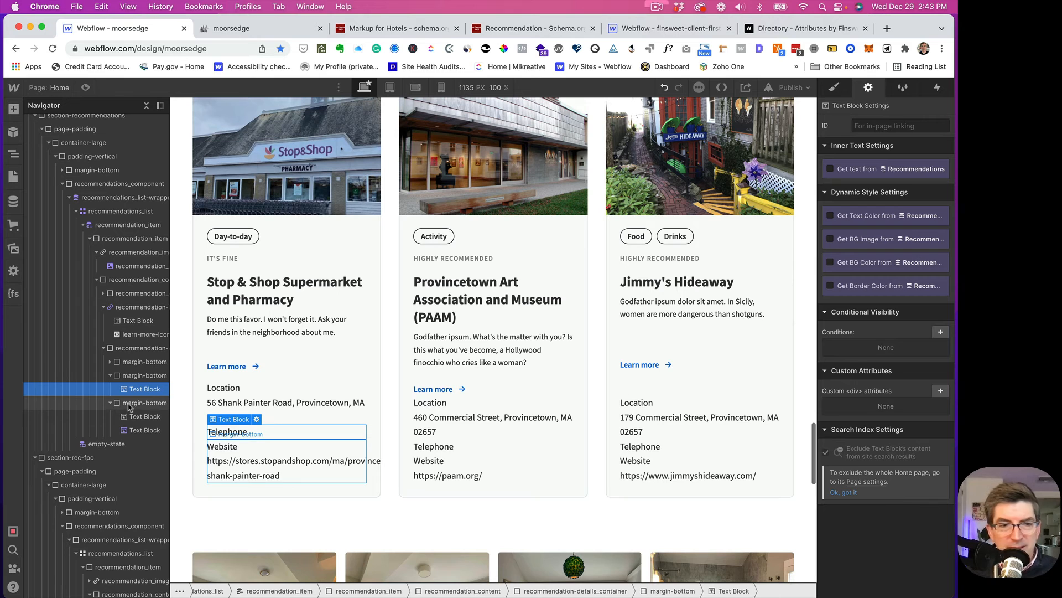
{"action": "left_click", "coordinate": [135, 431]}
{"action": "key", "text": "Delete"}
{"action": "left_click", "coordinate": [137, 377]}
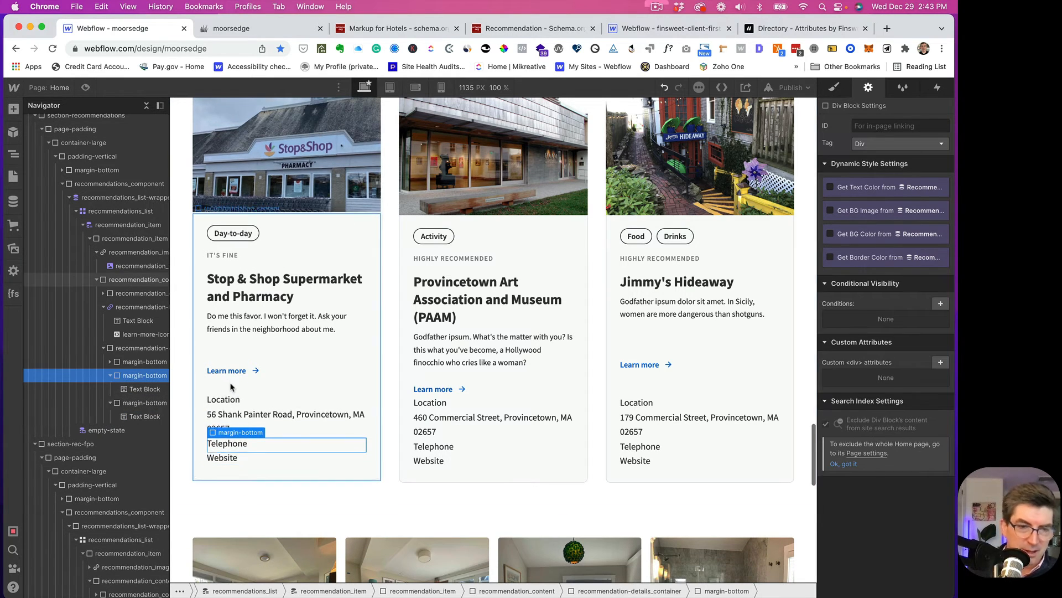
{"action": "key", "text": "super+e"}
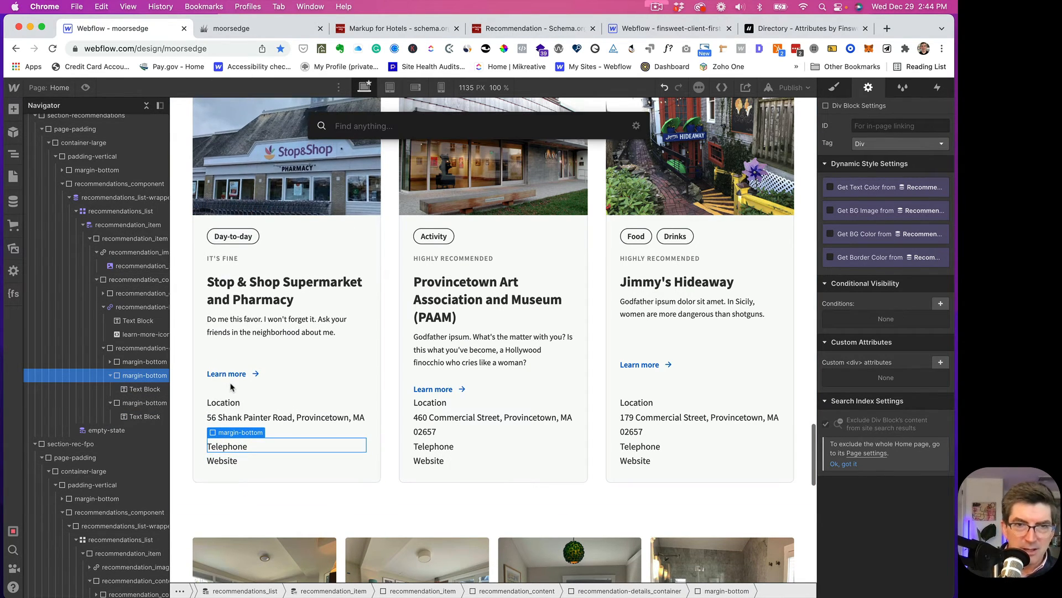
{"action": "type", "text": "li"}
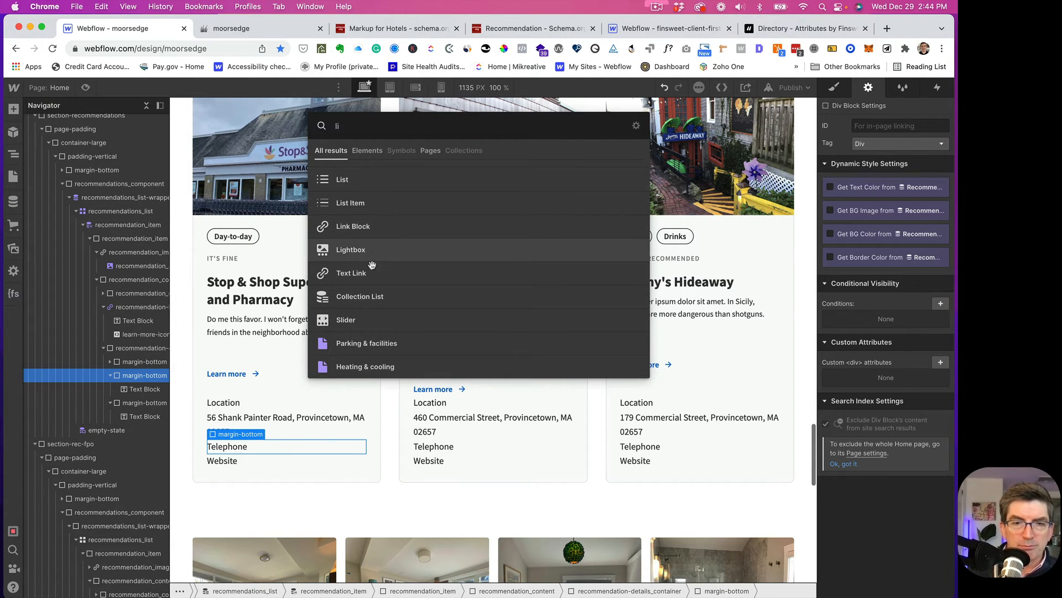
{"action": "left_click", "coordinate": [352, 274]}
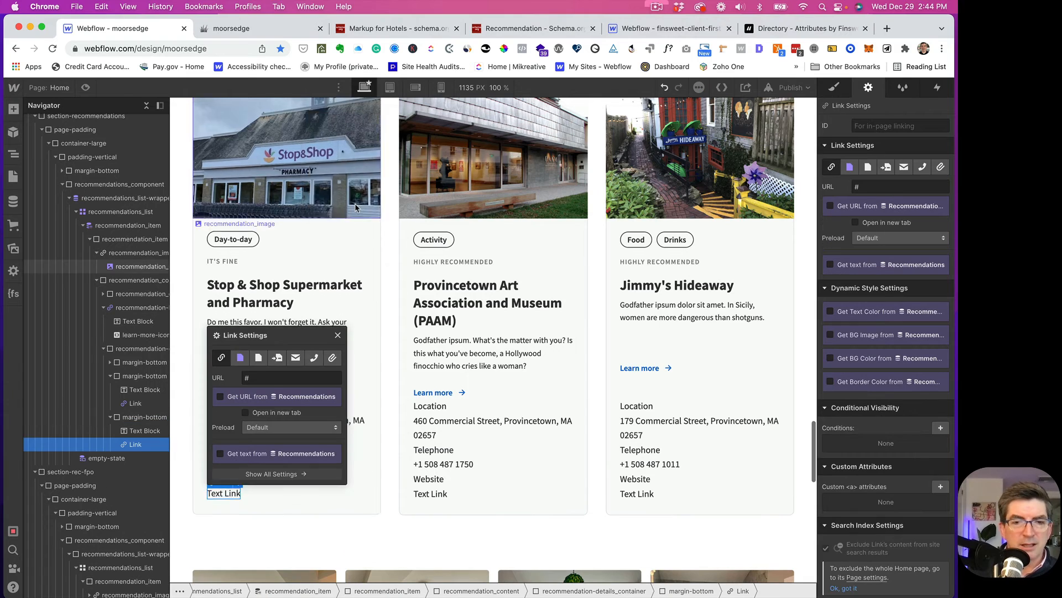
- Set the text link's URL from the Recommendations URL field and its text from URL text
{"action": "left_click", "coordinate": [220, 395]}
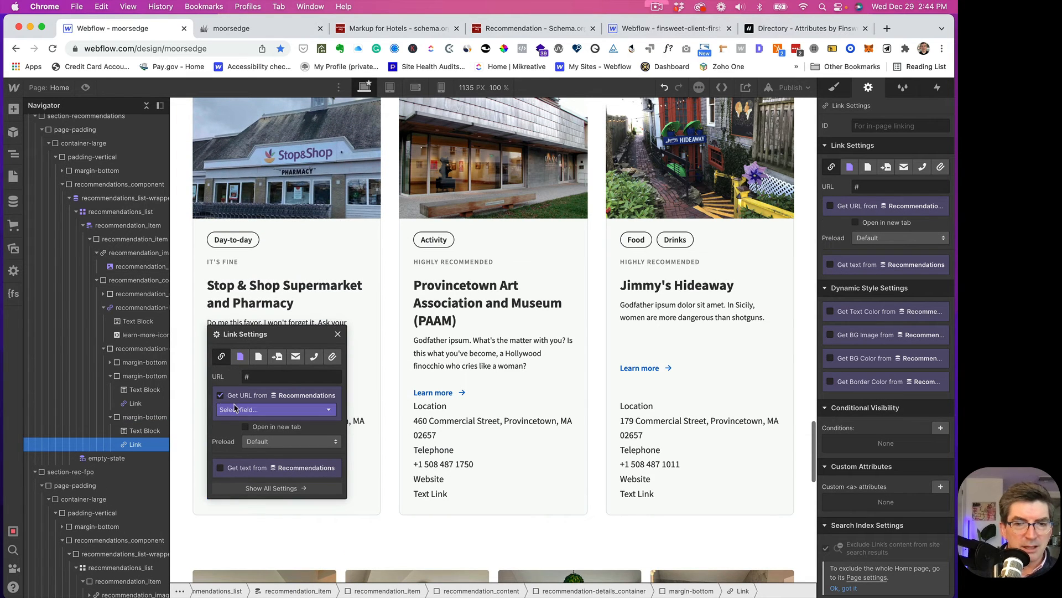
{"action": "left_click", "coordinate": [249, 410]}
{"action": "left_click", "coordinate": [232, 443]}
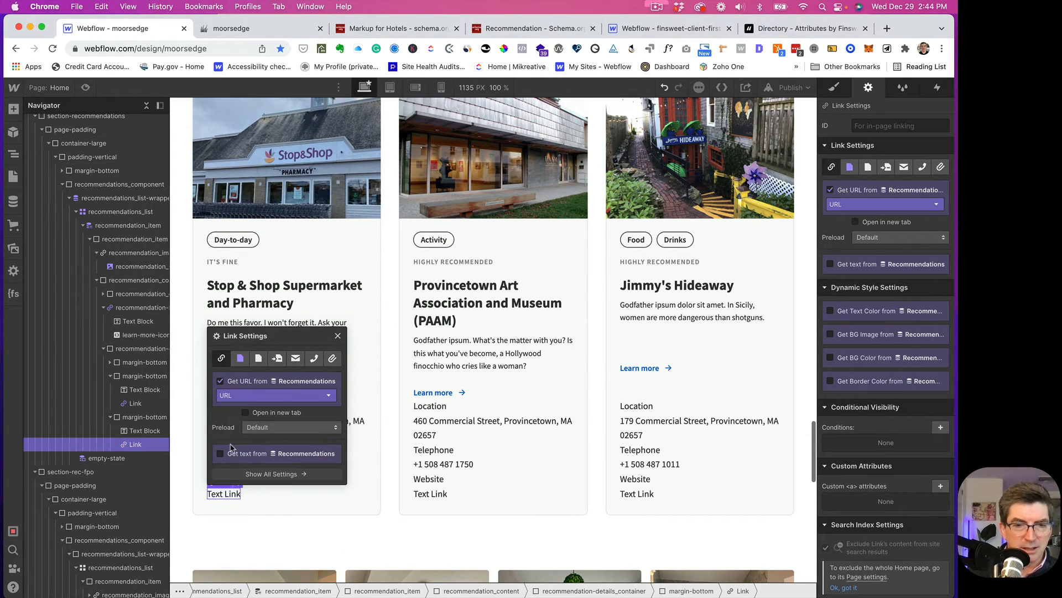
{"action": "left_click", "coordinate": [243, 455]}
{"action": "left_click", "coordinate": [242, 468]}
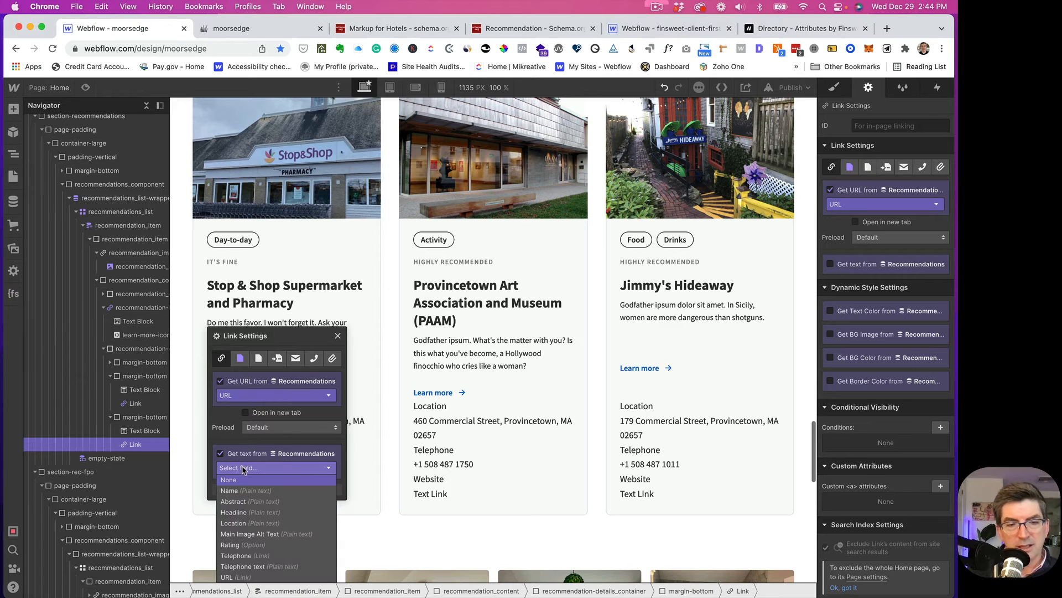
{"action": "left_click", "coordinate": [240, 577]}
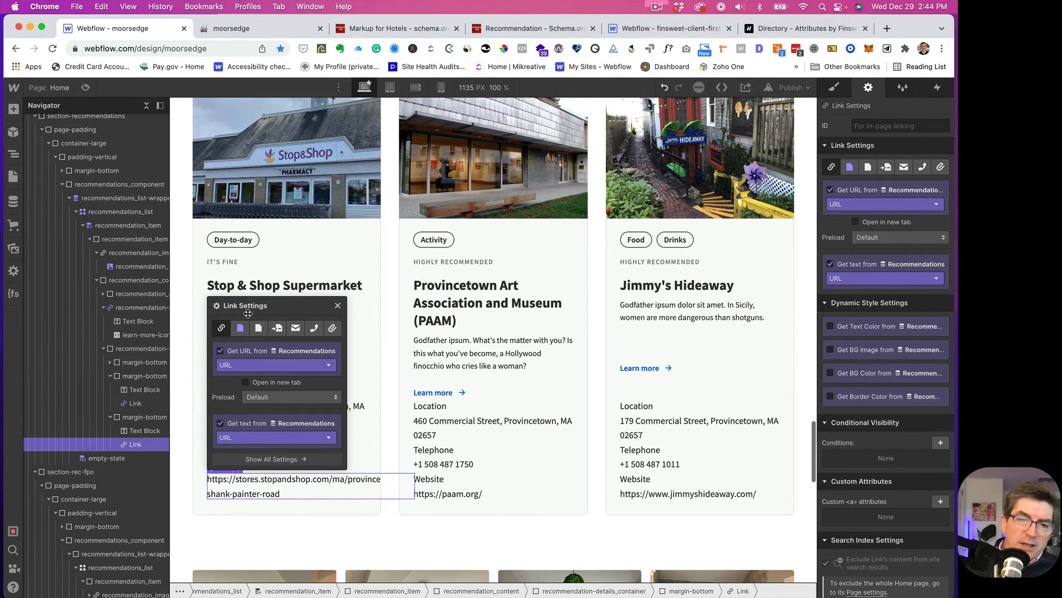
{"action": "left_click", "coordinate": [248, 437]}
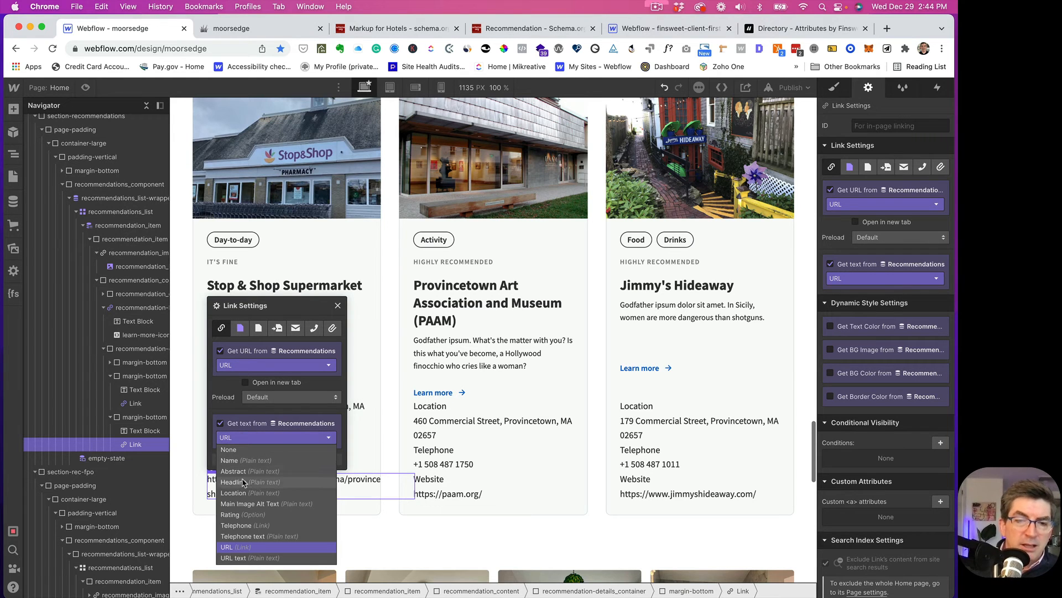
{"action": "left_click", "coordinate": [243, 558]}
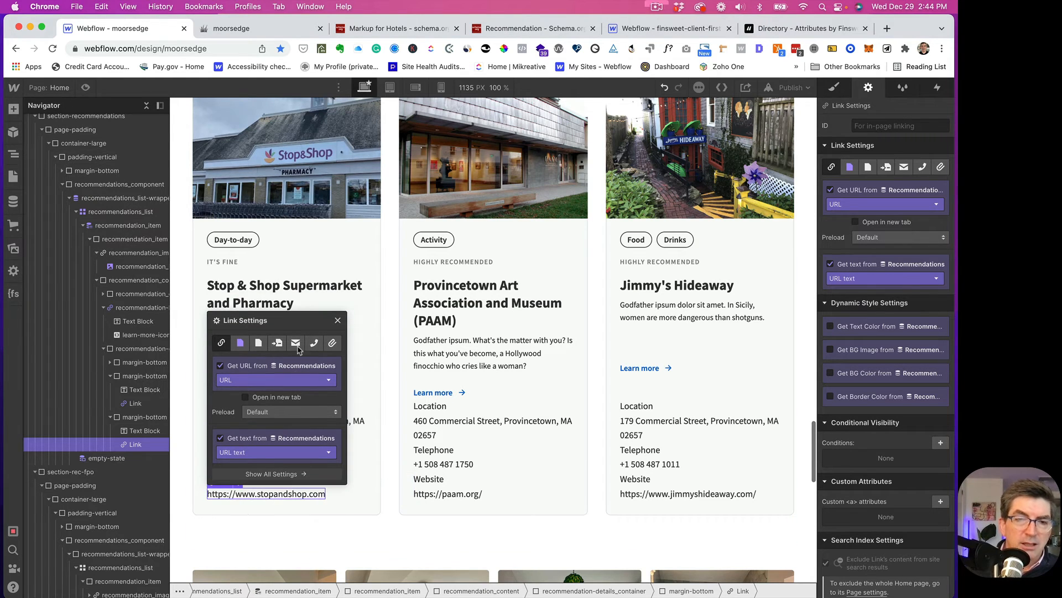
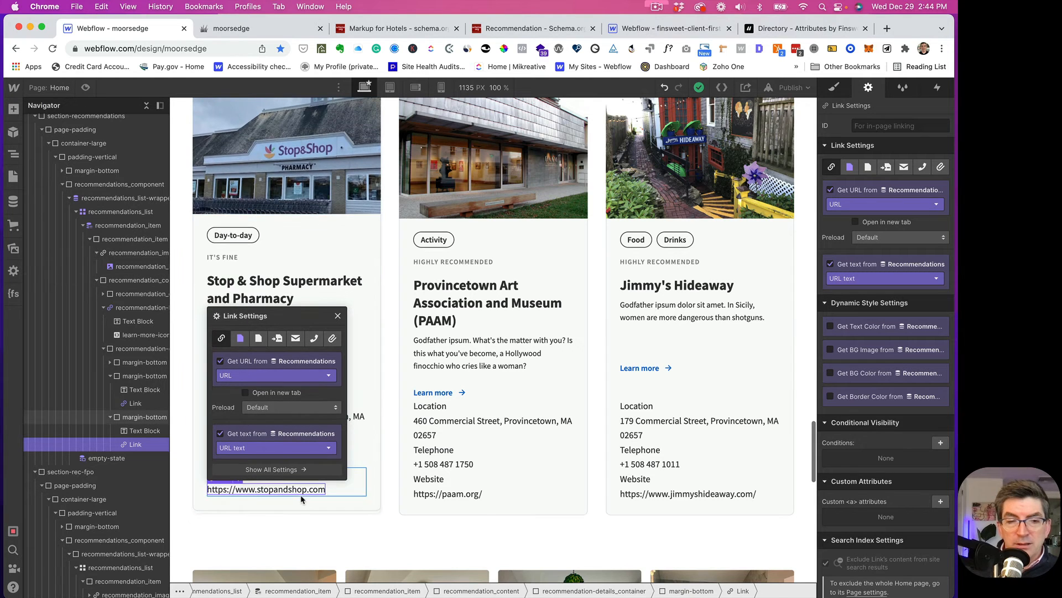
- Try the full URL as the website link's text, then switch it back to URL text
{"action": "left_click", "coordinate": [239, 451]}
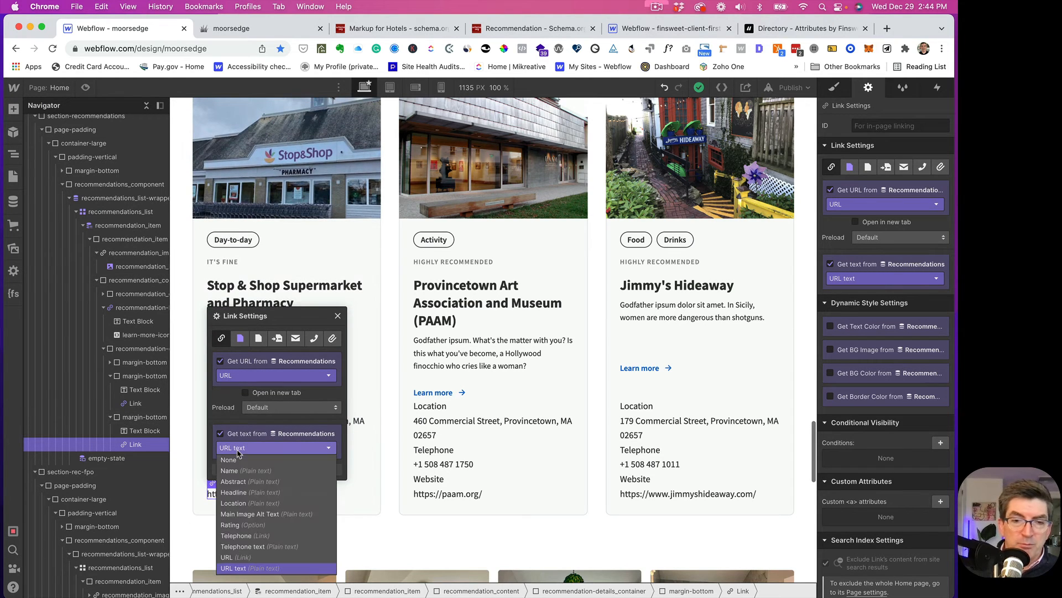
{"action": "left_click", "coordinate": [233, 561]}
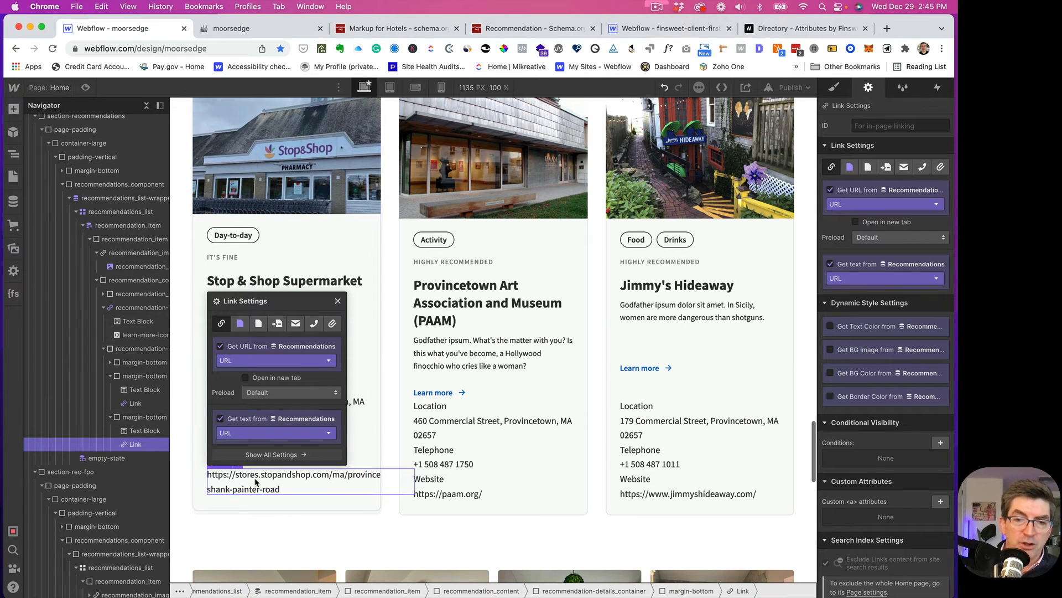
{"action": "left_click", "coordinate": [238, 435]}
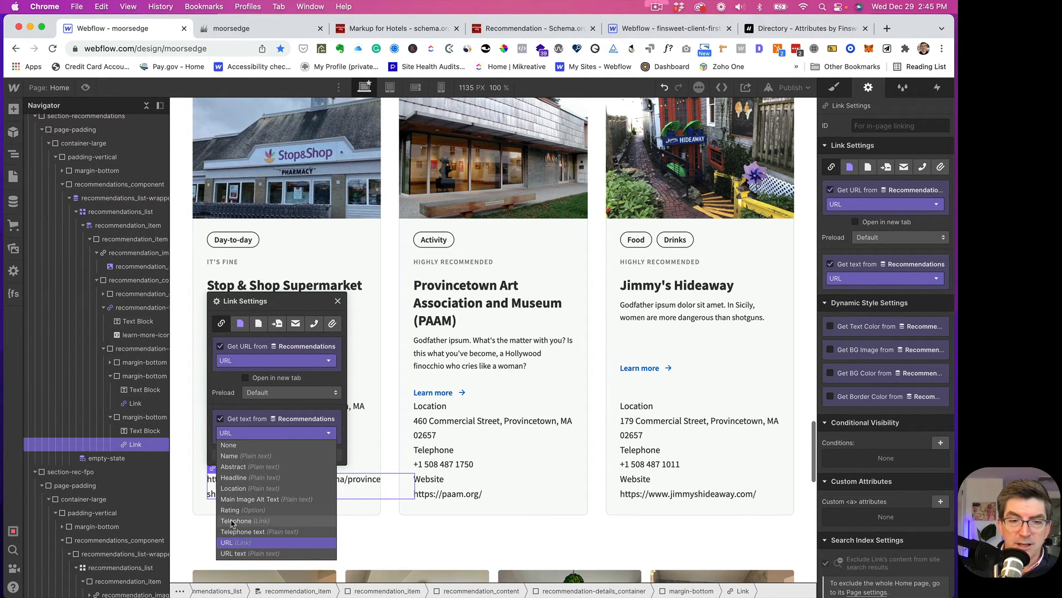
{"action": "left_click", "coordinate": [235, 553]}
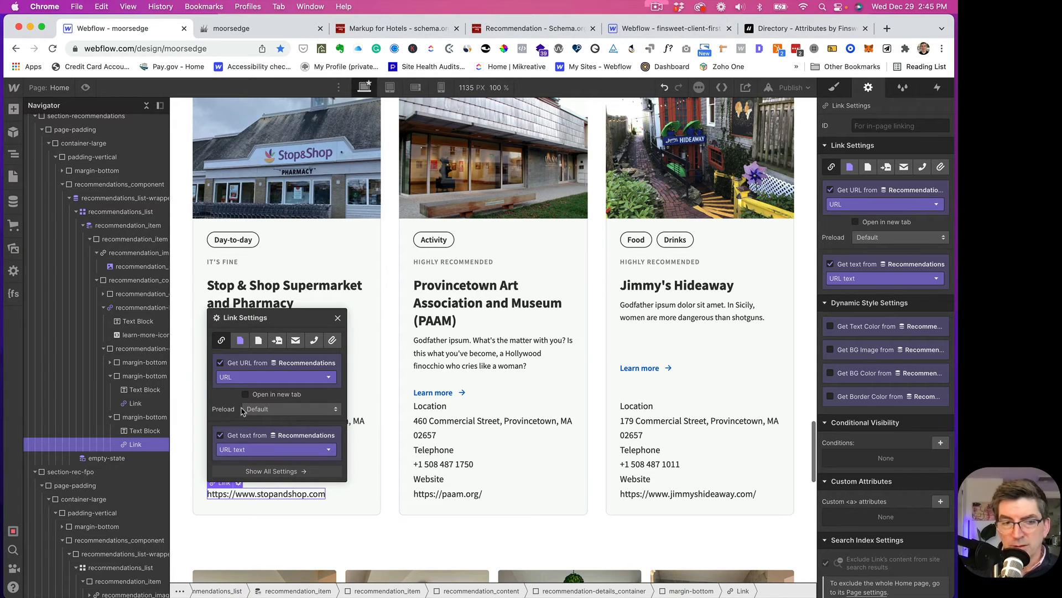
- Select the telephone number link and preview the recommendation cards
{"action": "left_click", "coordinate": [338, 319]}
{"action": "left_click", "coordinate": [249, 462]}
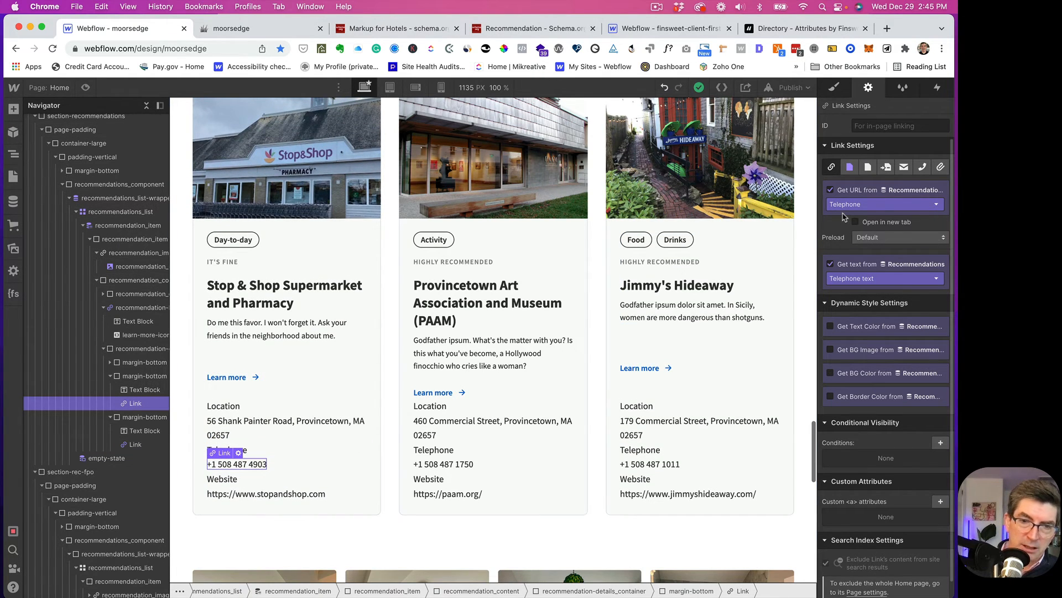
{"action": "key", "text": "super+shift+p"}
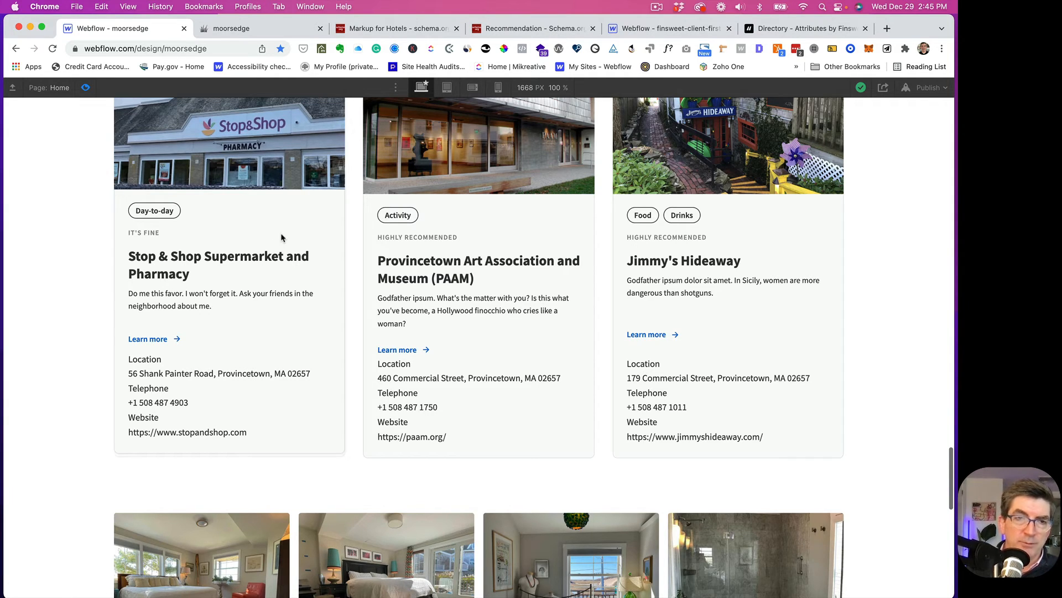
- Back in the Designer, delete the Learn more link from the recommendation card
{"action": "left_click", "coordinate": [85, 87]}
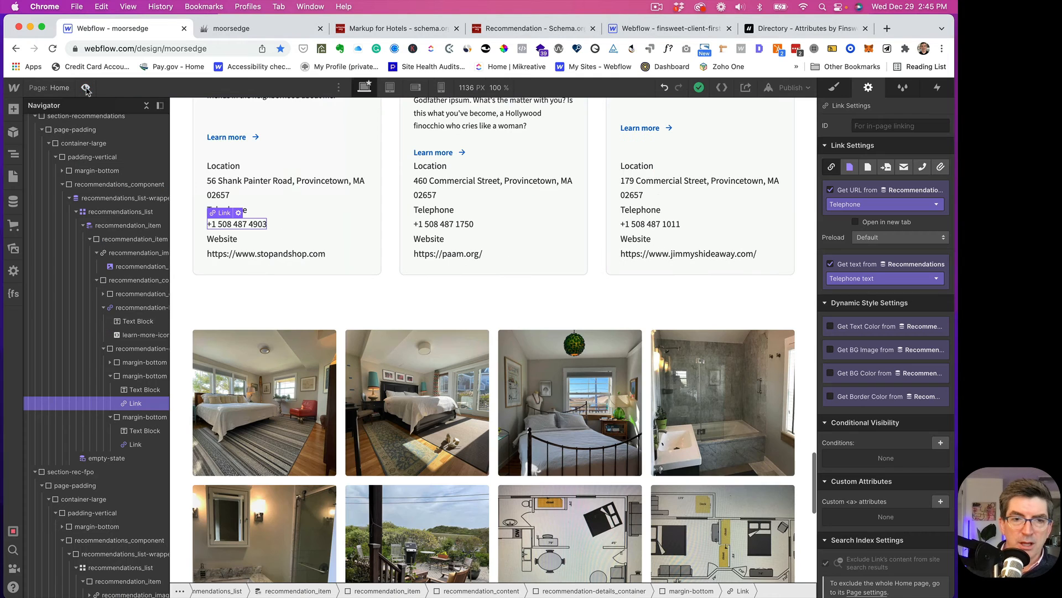
{"action": "scroll", "coordinate": [333, 248], "scroll_direction": "up", "scroll_amount": 1}
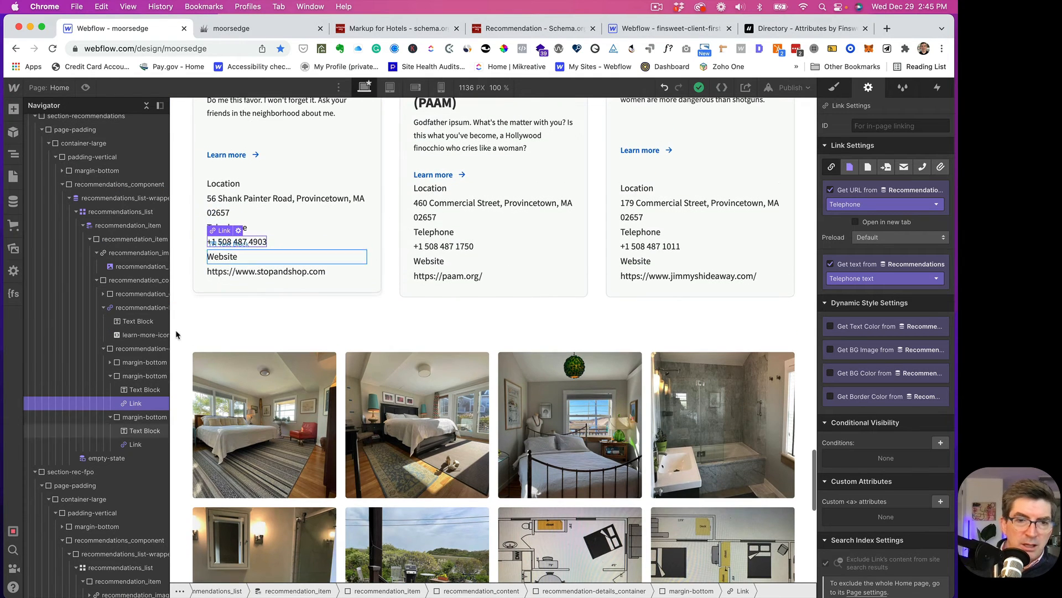
{"action": "left_click", "coordinate": [111, 310]}
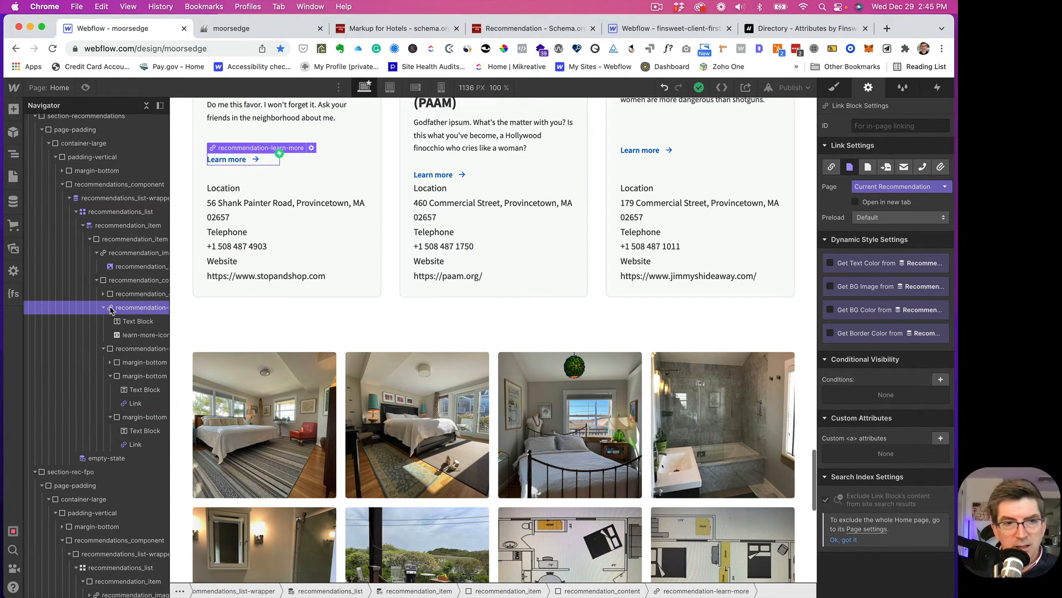
{"action": "key", "text": "Delete"}
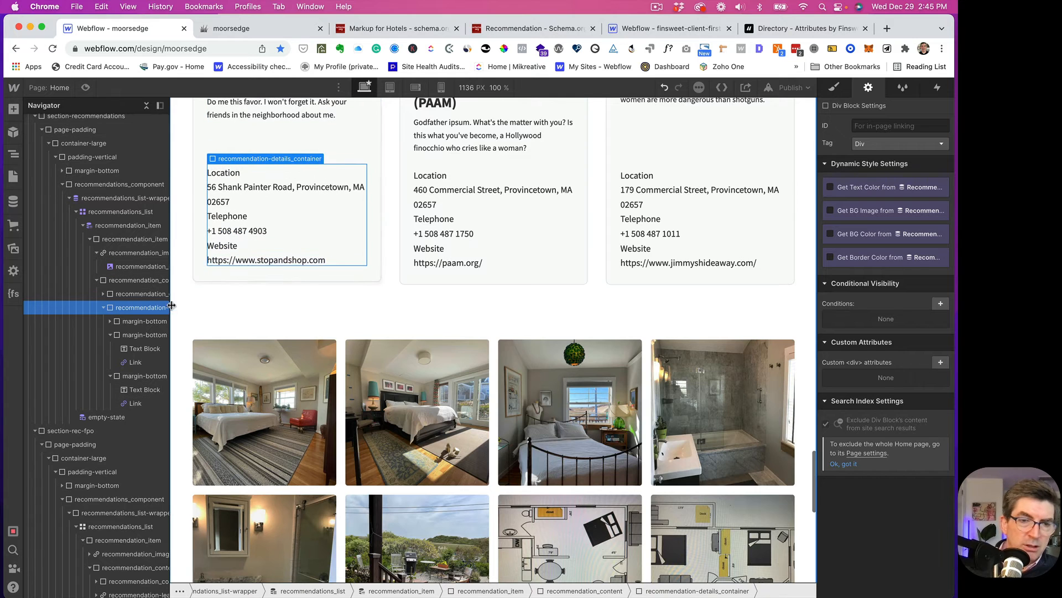
- Select the Location label and begin entering a class name, then clear it
{"action": "left_click", "coordinate": [232, 174]}
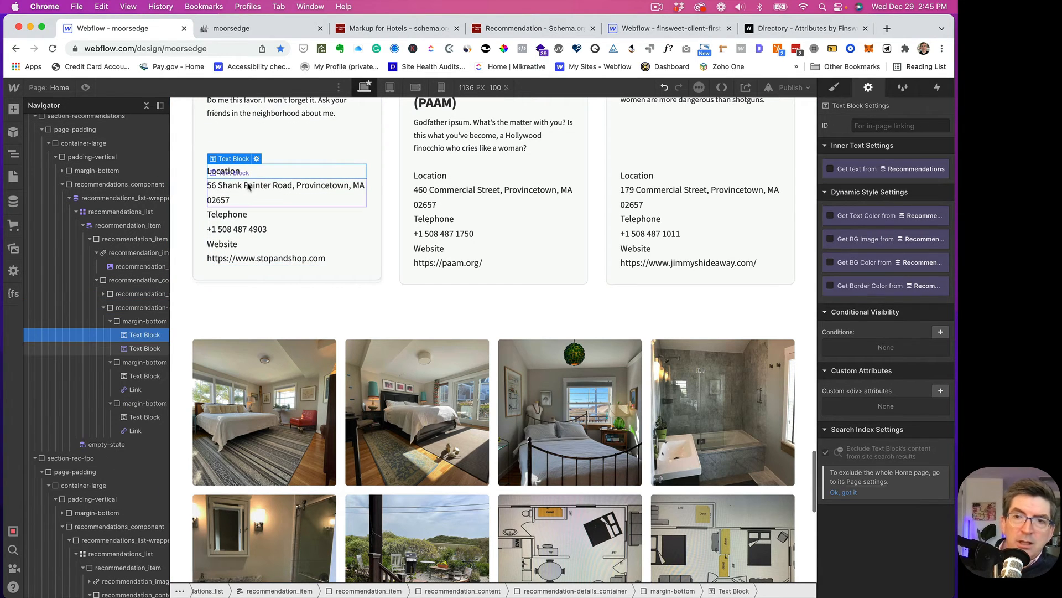
{"action": "left_click", "coordinate": [835, 89]}
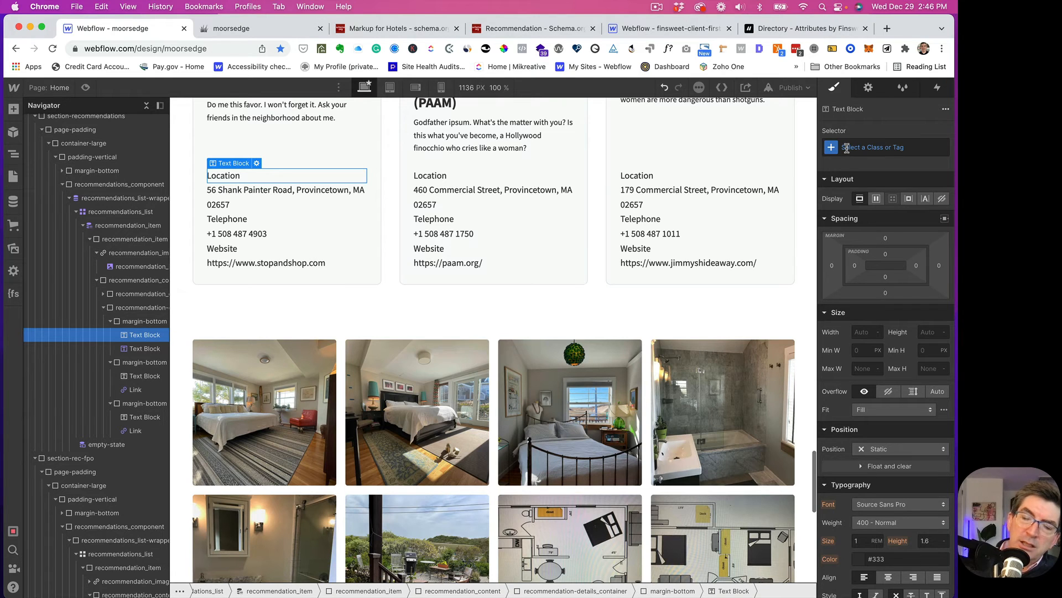
{"action": "left_click", "coordinate": [846, 147]}
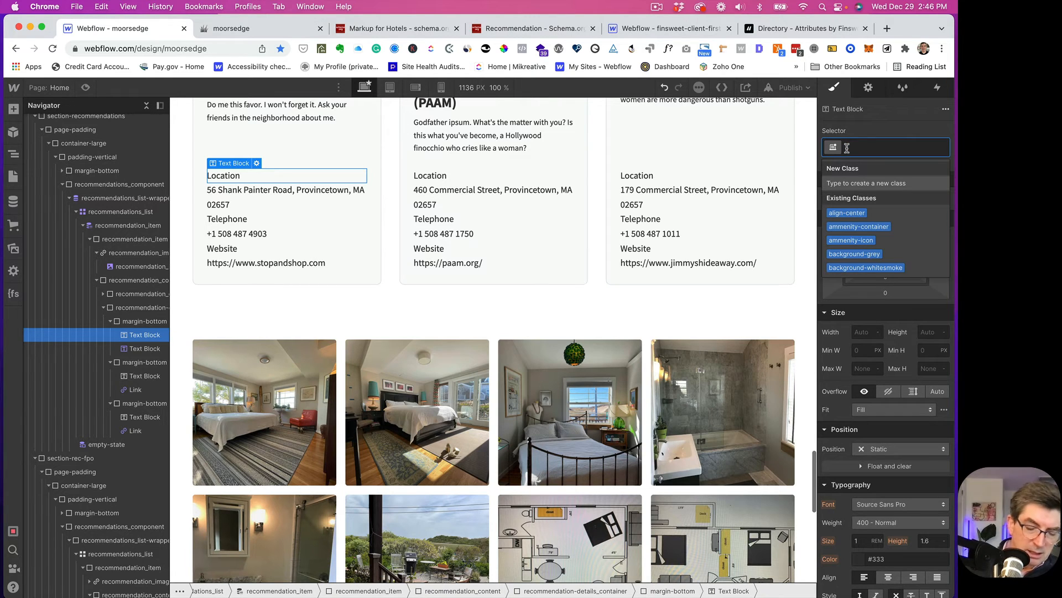
{"action": "type", "text": "t"}
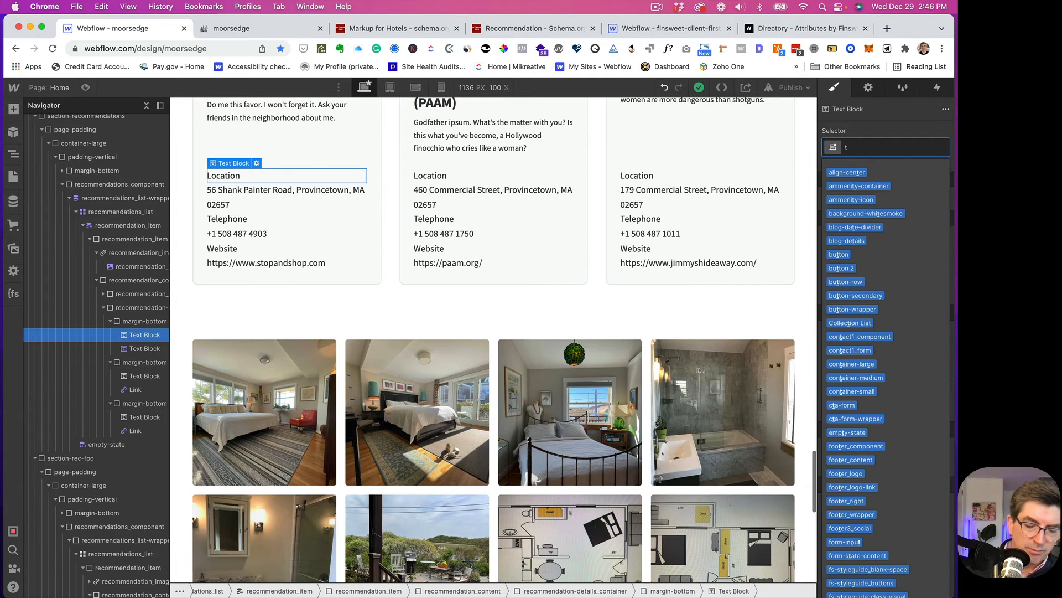
{"action": "type", "text": "it"}
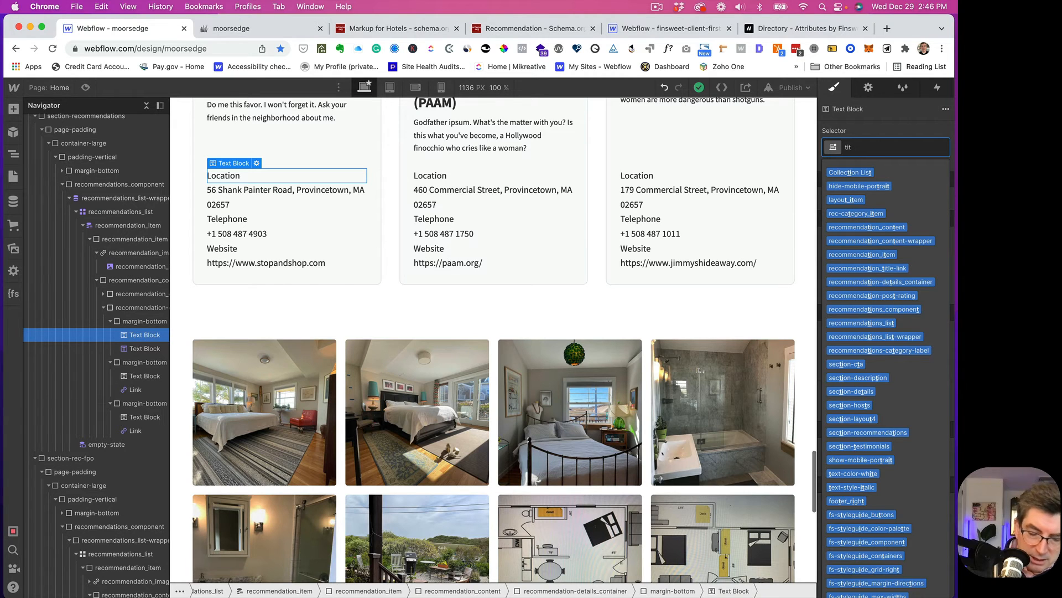
{"action": "type", "text": "l"}
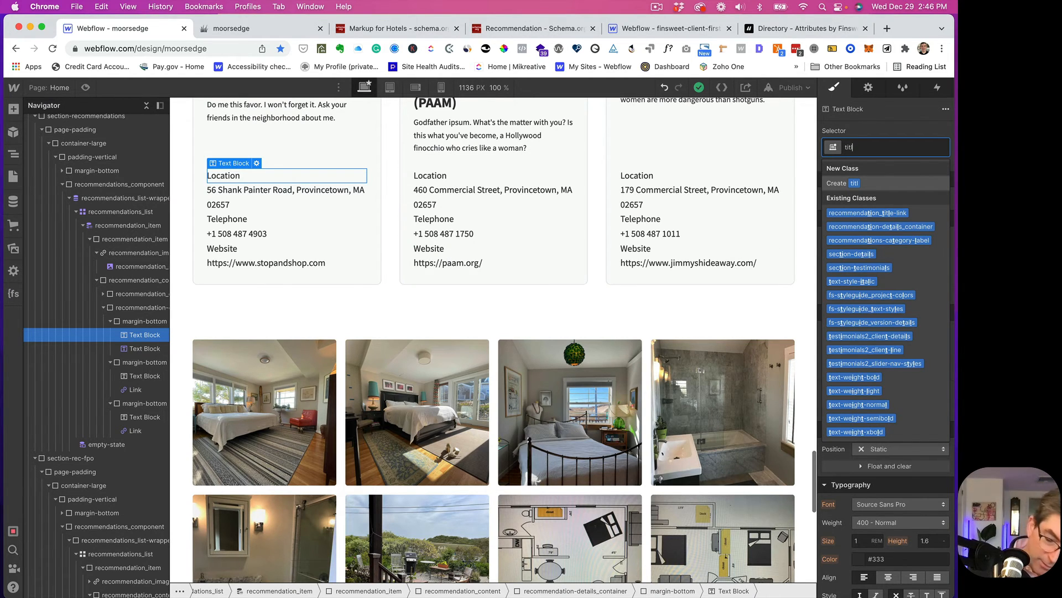
{"action": "key", "text": "BackSpace"}
{"action": "key", "text": "BackSpace"}
{"action": "key", "text": "BackSpace"}
{"action": "key", "text": "BackSpace"}
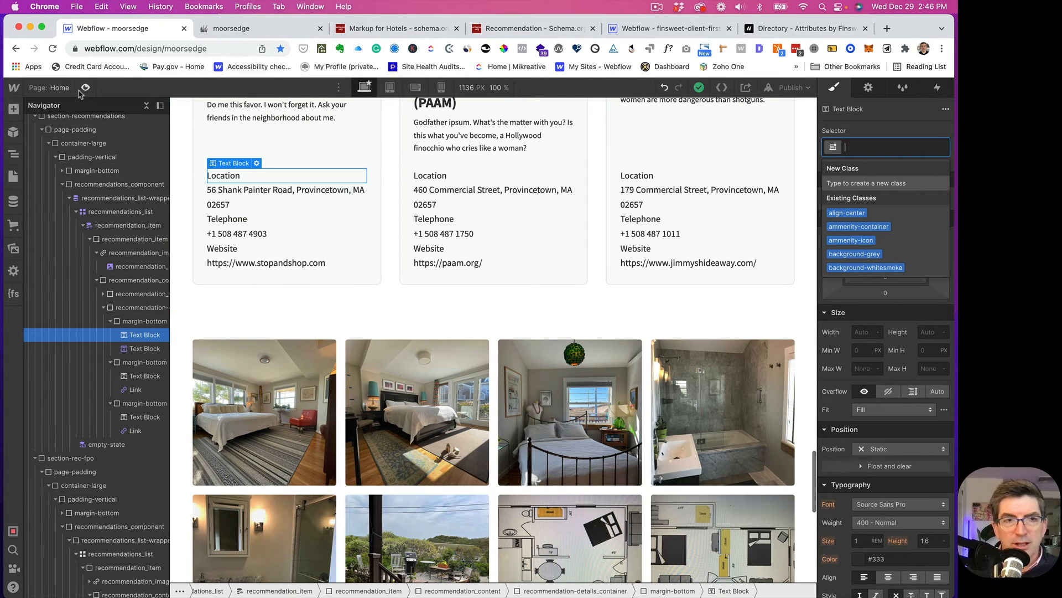
- Open the Styleguide page and scroll through its sample styles
{"action": "left_click", "coordinate": [56, 89]}
{"action": "left_click", "coordinate": [57, 91]}
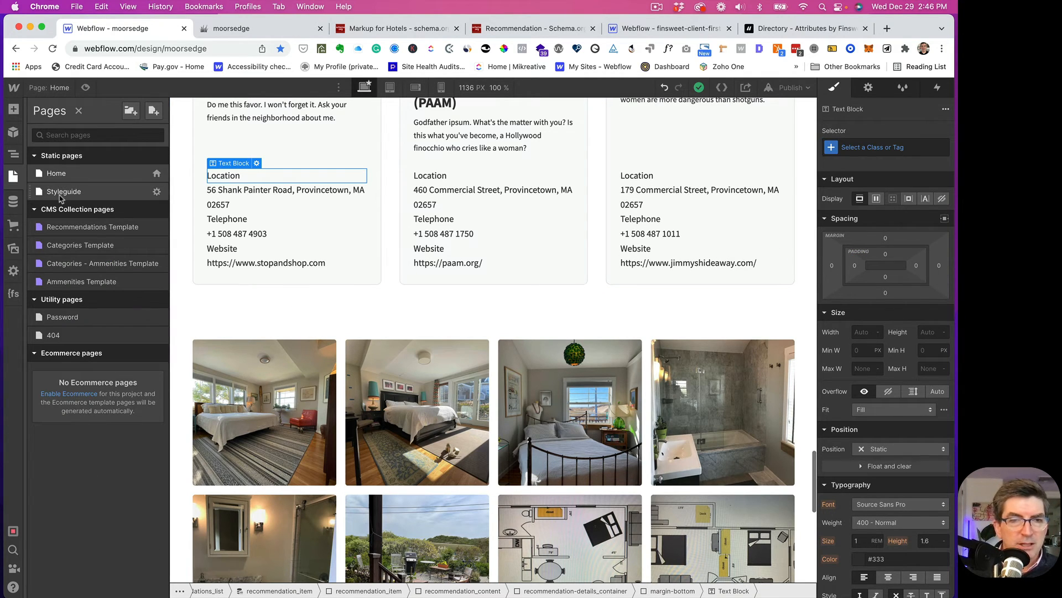
{"action": "left_click", "coordinate": [57, 174]}
{"action": "scroll", "coordinate": [332, 353], "scroll_direction": "down", "scroll_amount": 4}
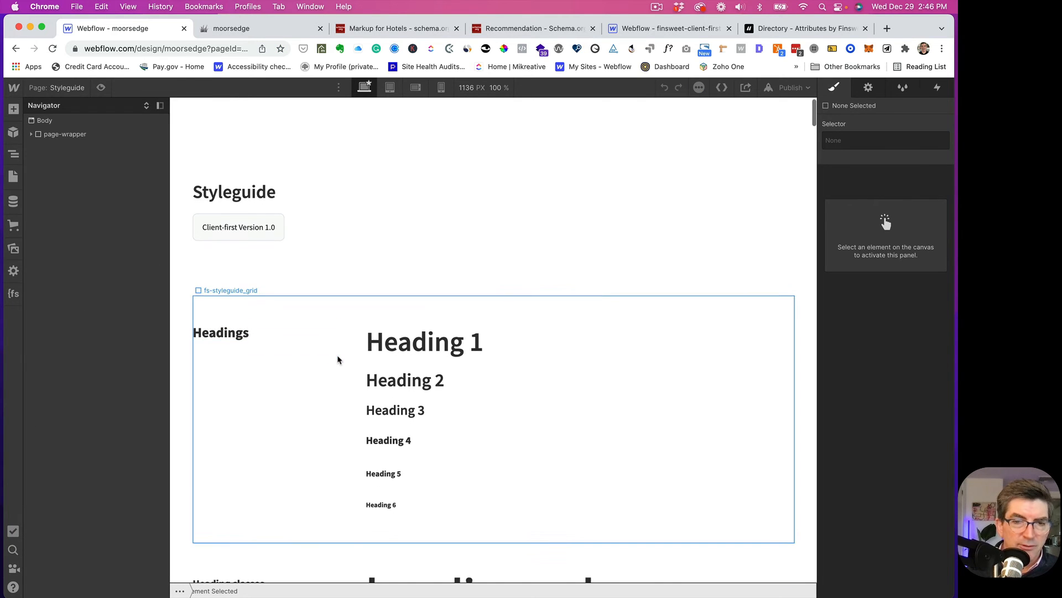
{"action": "scroll", "coordinate": [331, 354], "scroll_direction": "down", "scroll_amount": 5}
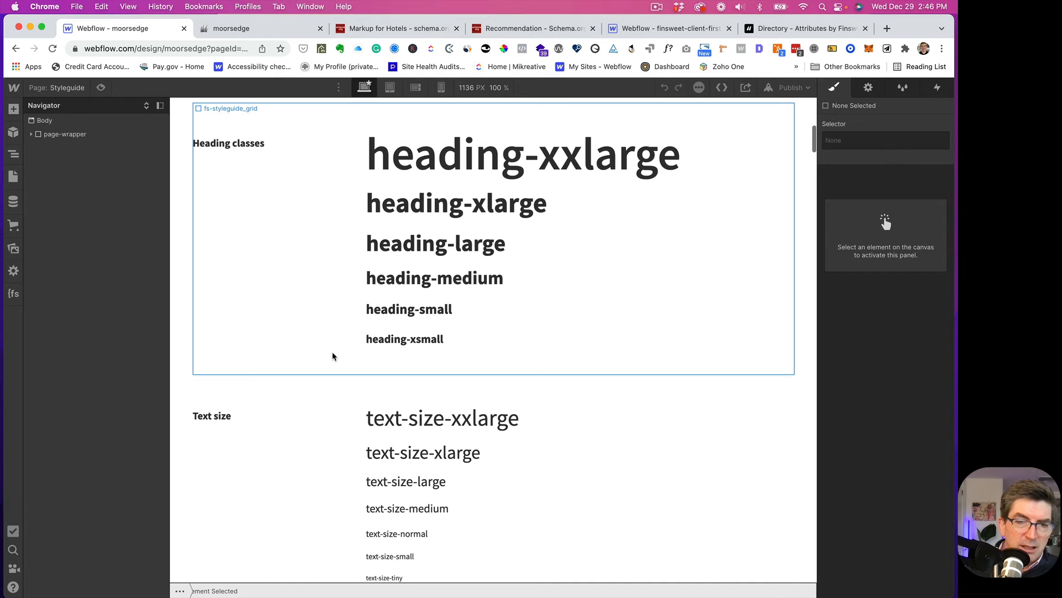
{"action": "scroll", "coordinate": [332, 356], "scroll_direction": "down", "scroll_amount": 5}
{"action": "scroll", "coordinate": [333, 356], "scroll_direction": "down", "scroll_amount": 4}
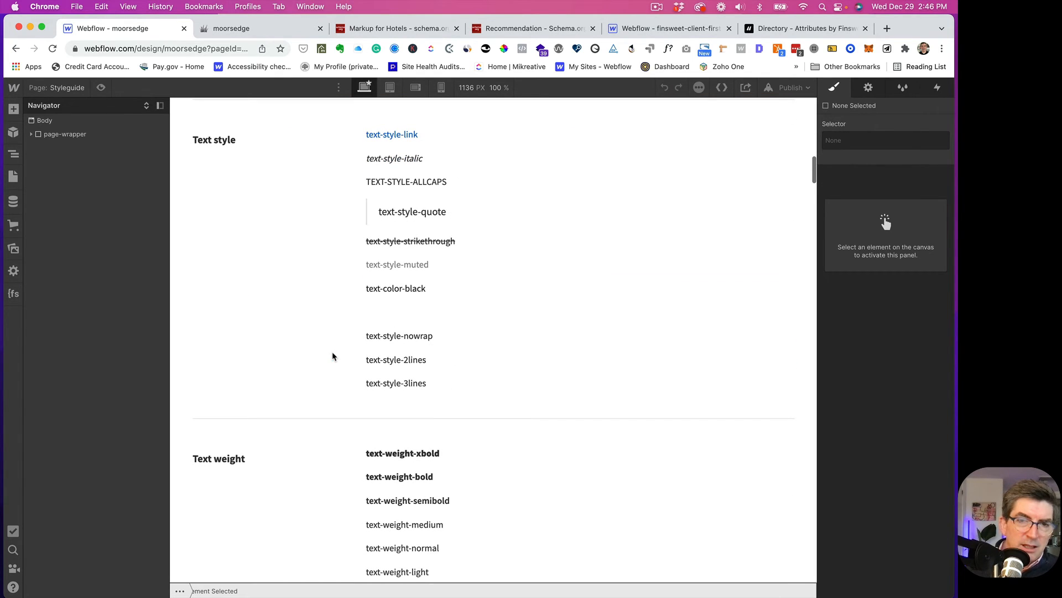
{"action": "scroll", "coordinate": [332, 355], "scroll_direction": "down", "scroll_amount": 5}
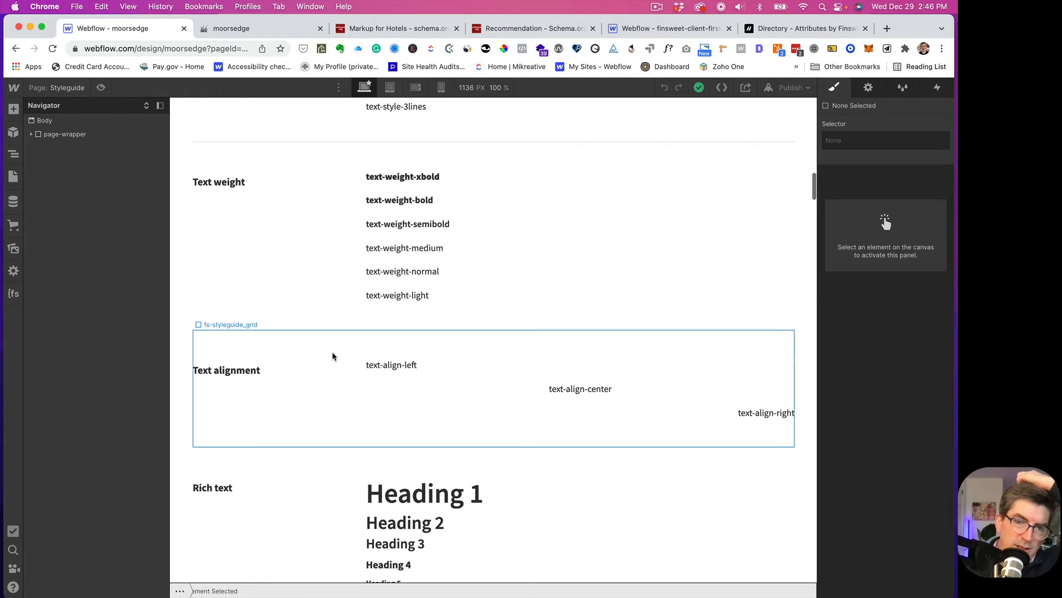
{"action": "scroll", "coordinate": [332, 356], "scroll_direction": "down", "scroll_amount": 15}
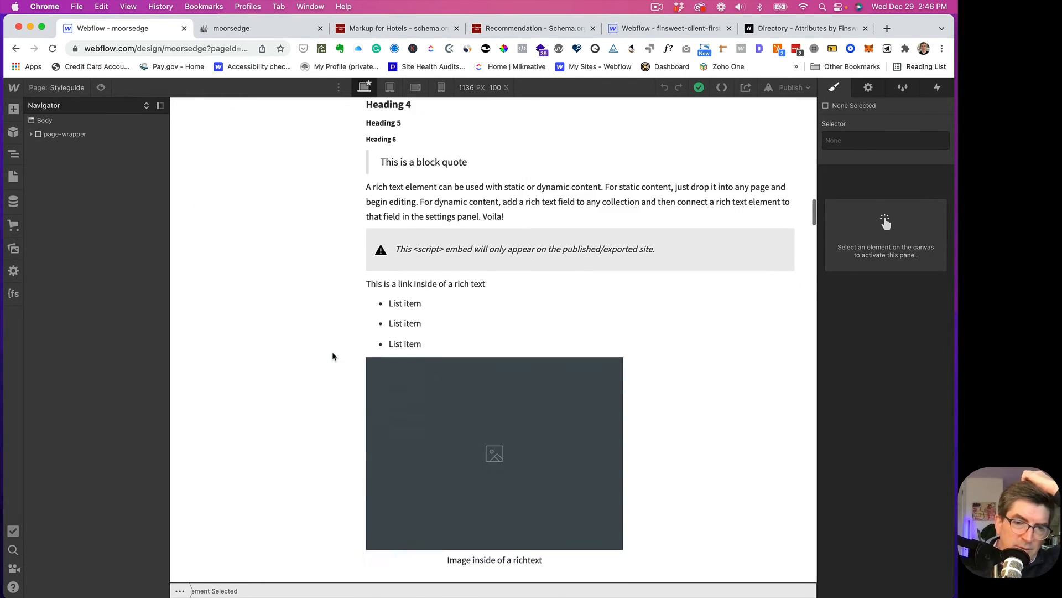
{"action": "scroll", "coordinate": [332, 355], "scroll_direction": "down", "scroll_amount": 18}
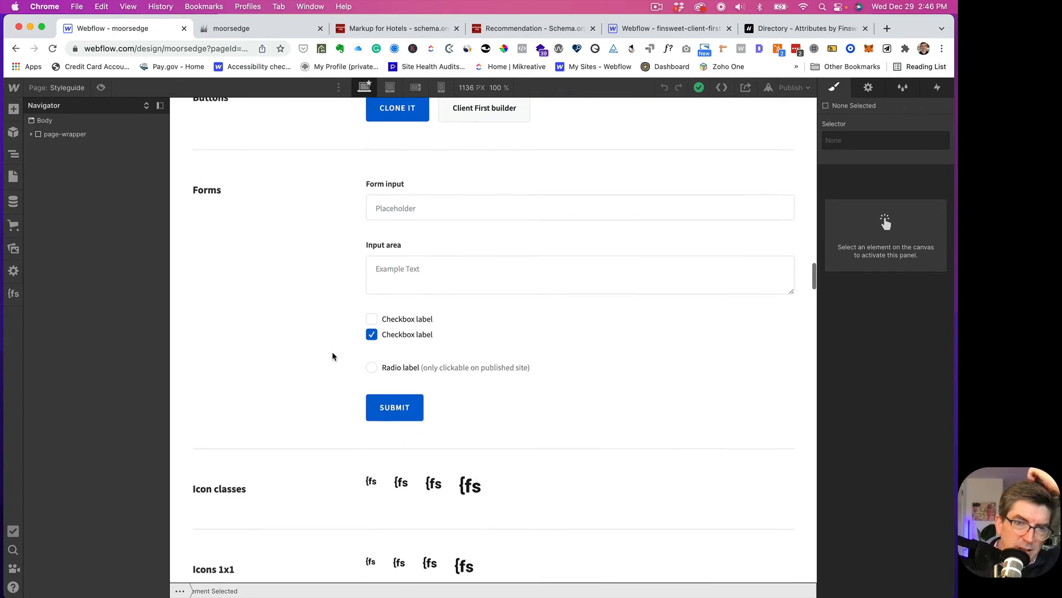
{"action": "scroll", "coordinate": [333, 355], "scroll_direction": "up", "scroll_amount": 20}
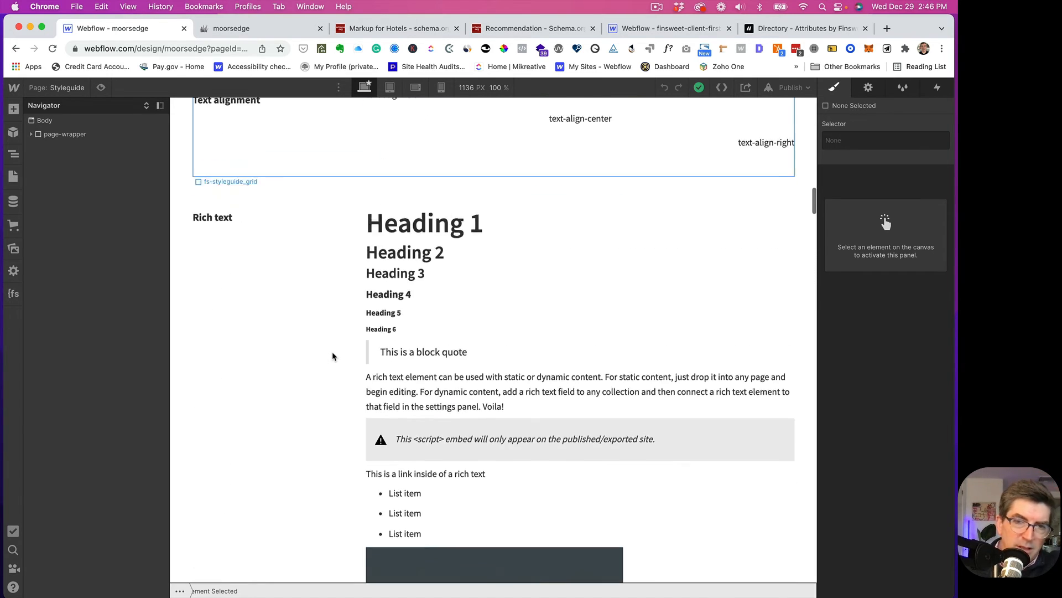
{"action": "scroll", "coordinate": [332, 356], "scroll_direction": "up", "scroll_amount": 15}
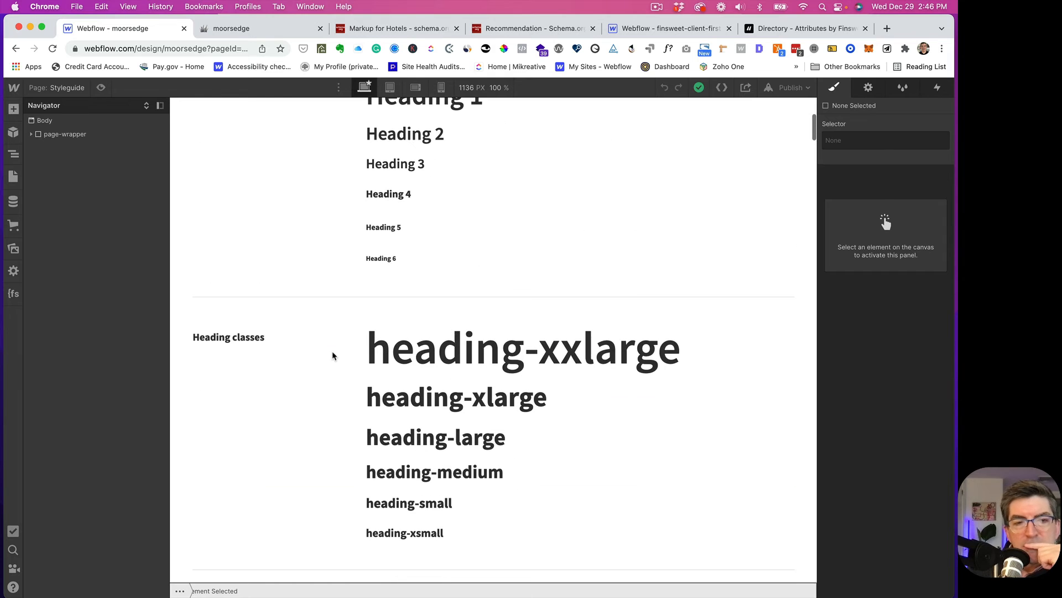
{"action": "scroll", "coordinate": [332, 355], "scroll_direction": "down", "scroll_amount": 3}
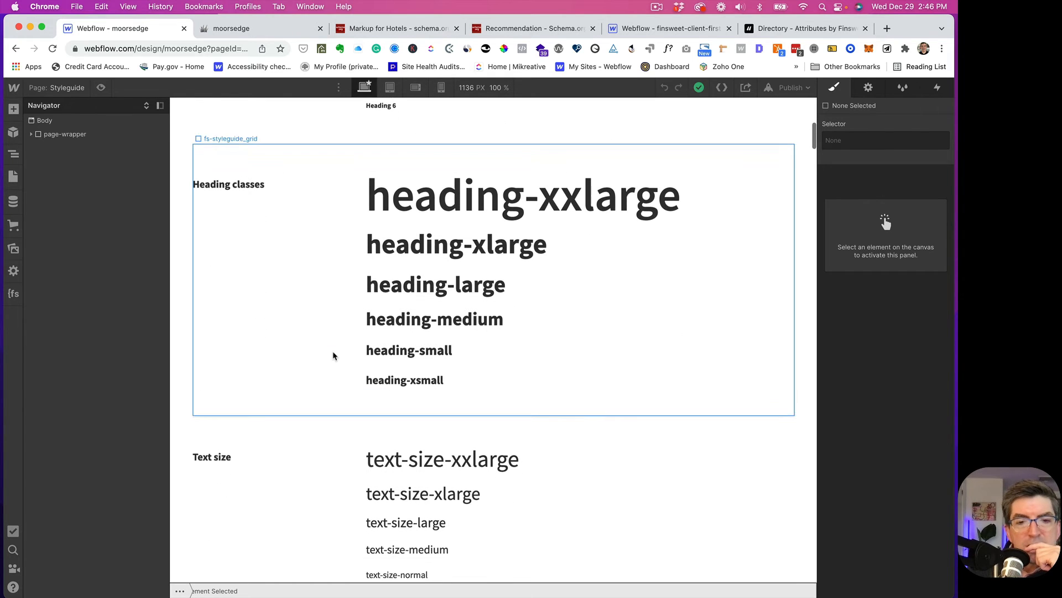
- Select the heading-xsmall sample, then switch to the Home page
{"action": "left_click", "coordinate": [408, 375]}
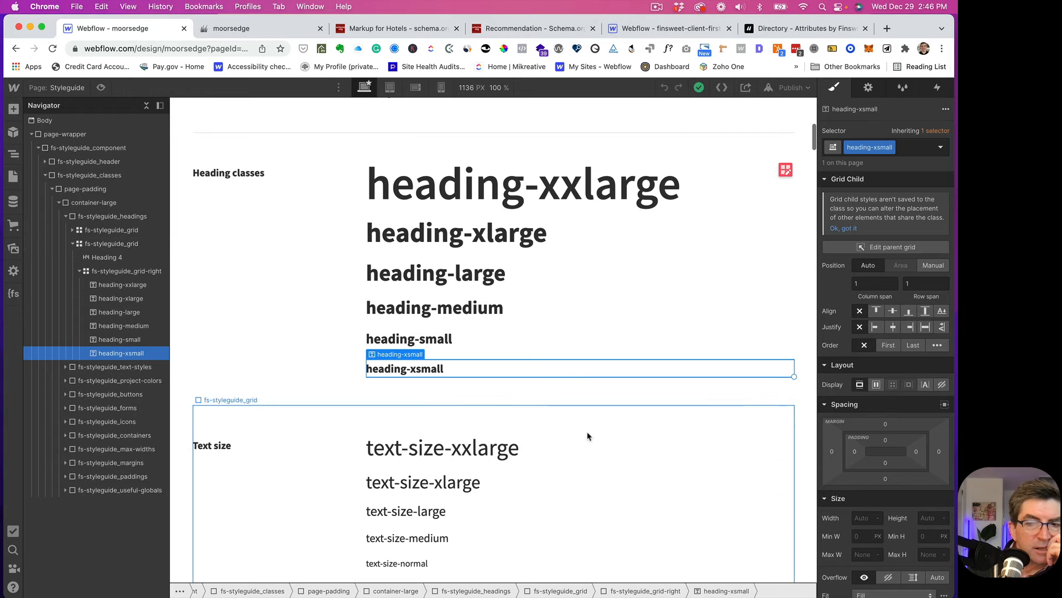
{"action": "scroll", "coordinate": [852, 424], "scroll_direction": "down", "scroll_amount": 3}
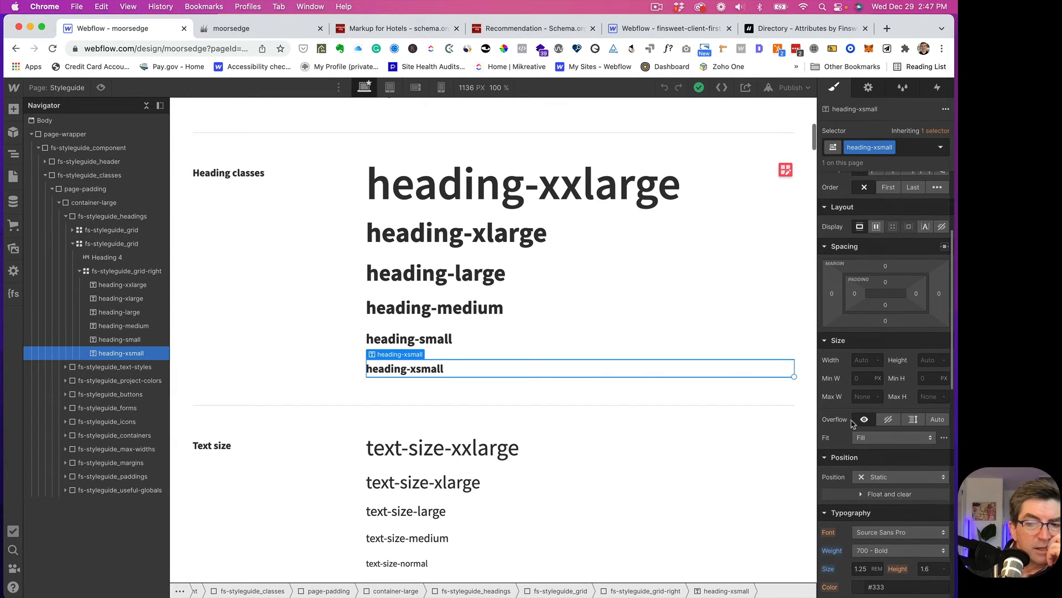
{"action": "scroll", "coordinate": [853, 424], "scroll_direction": "down", "scroll_amount": 1}
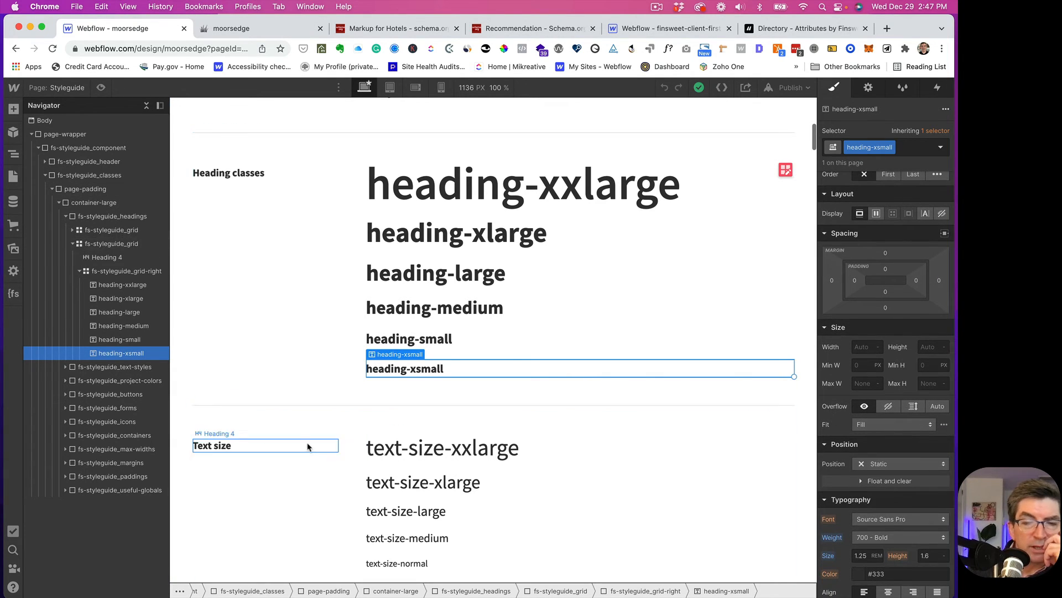
{"action": "scroll", "coordinate": [314, 437], "scroll_direction": "down", "scroll_amount": 3}
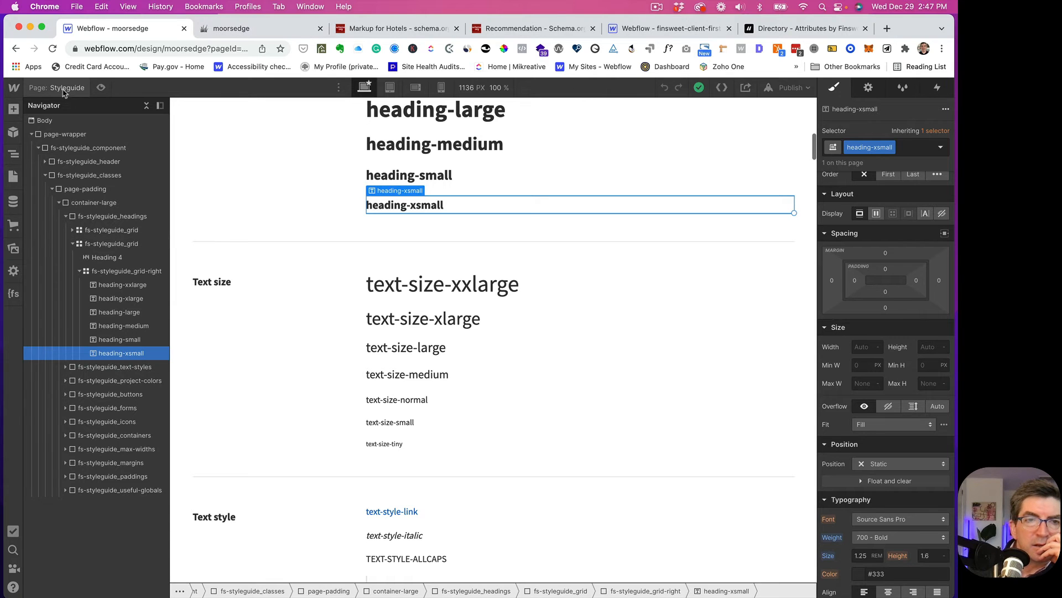
{"action": "left_click", "coordinate": [13, 176]}
{"action": "left_click", "coordinate": [61, 176]}
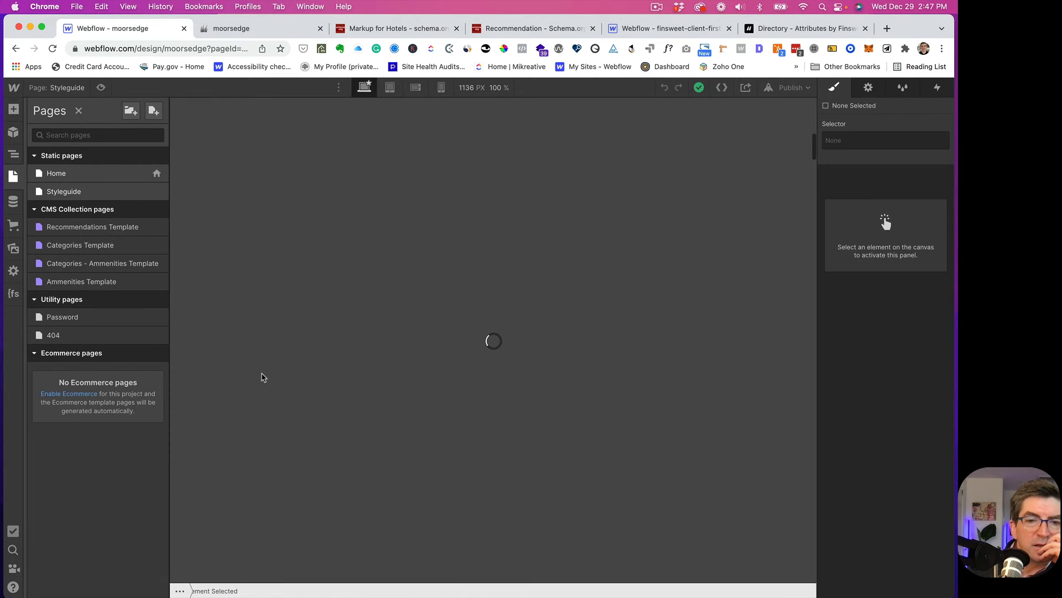
- Apply text-size-small to the first card's Location label, then remove it again
{"action": "scroll", "coordinate": [262, 373], "scroll_direction": "down", "scroll_amount": 20}
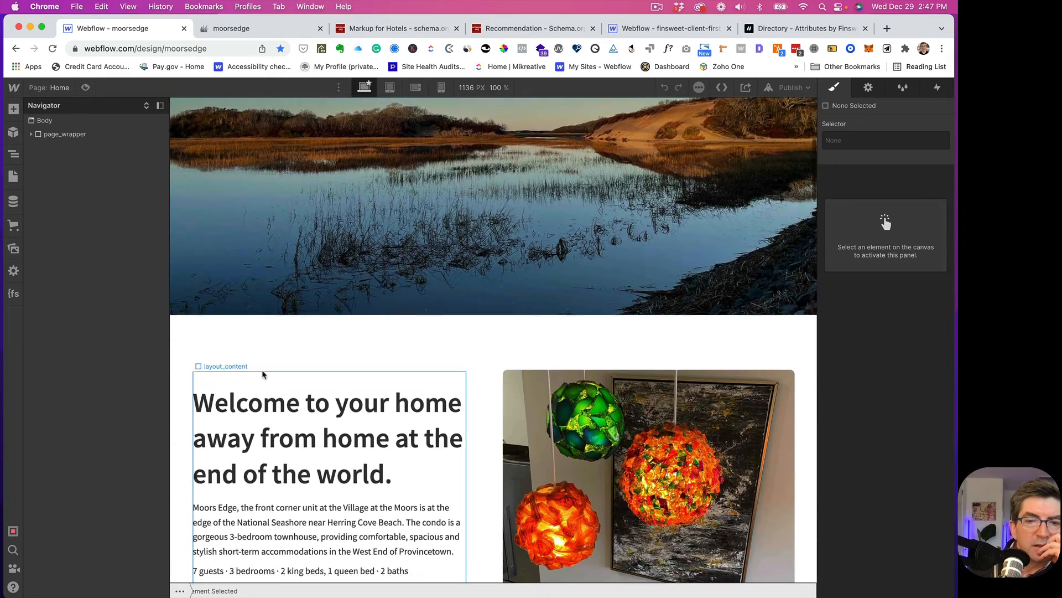
{"action": "scroll", "coordinate": [252, 338], "scroll_direction": "down", "scroll_amount": 20}
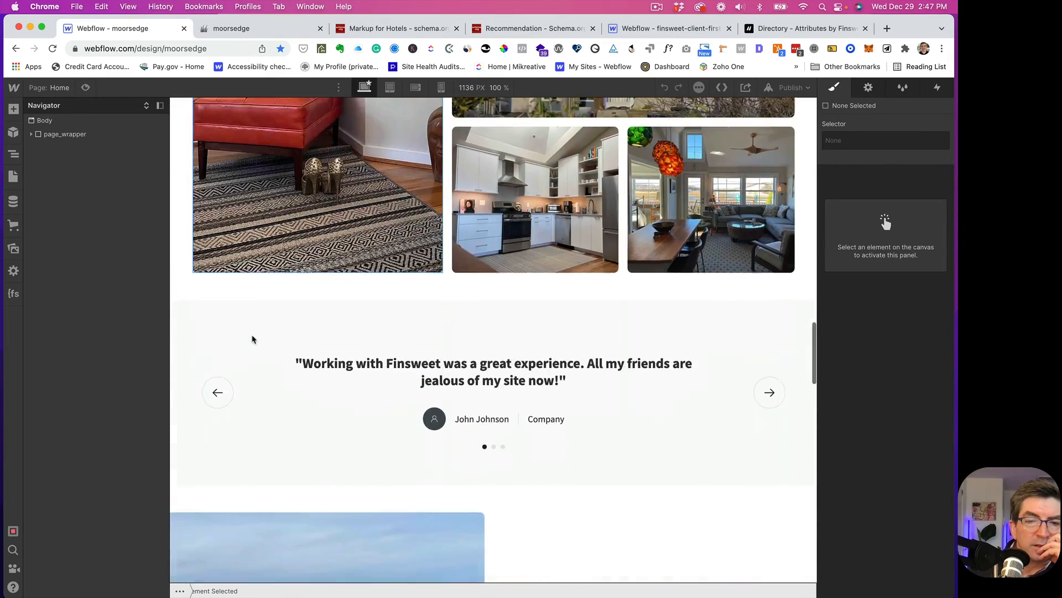
{"action": "scroll", "coordinate": [253, 338], "scroll_direction": "down", "scroll_amount": 10}
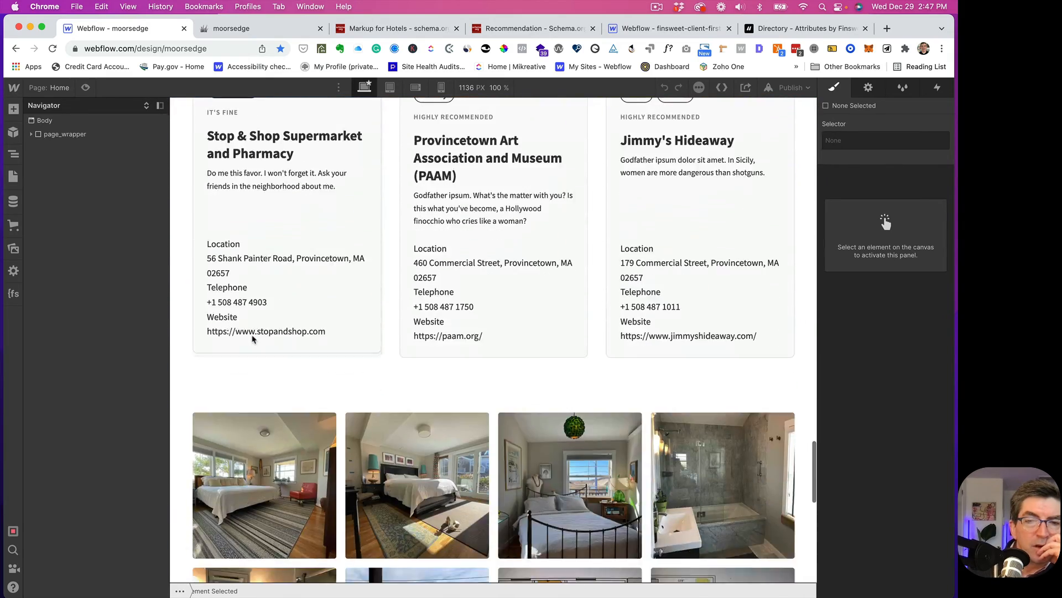
{"action": "left_click", "coordinate": [227, 245]}
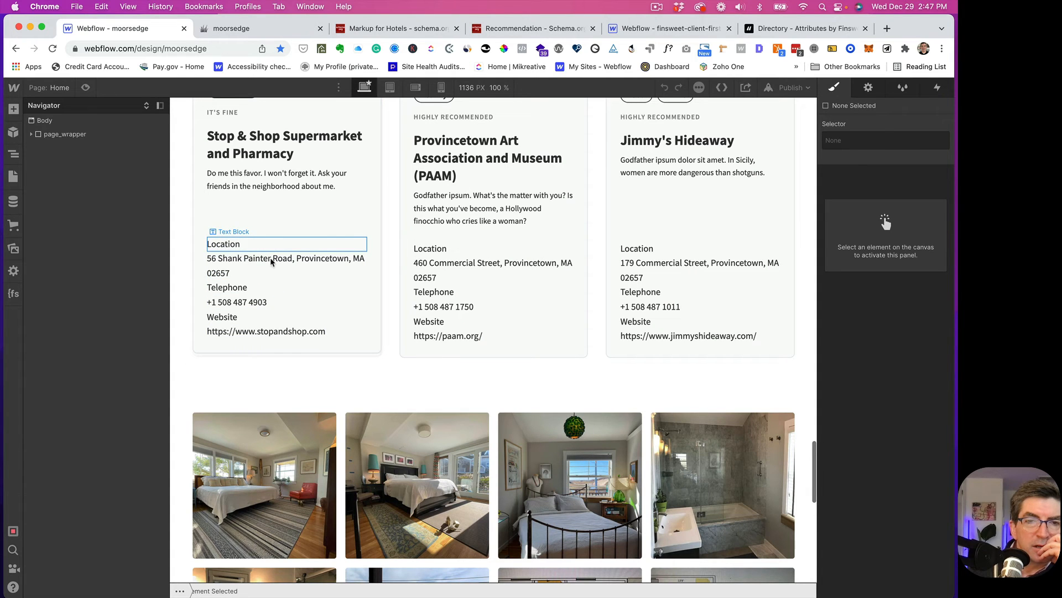
{"action": "left_click", "coordinate": [853, 148]}
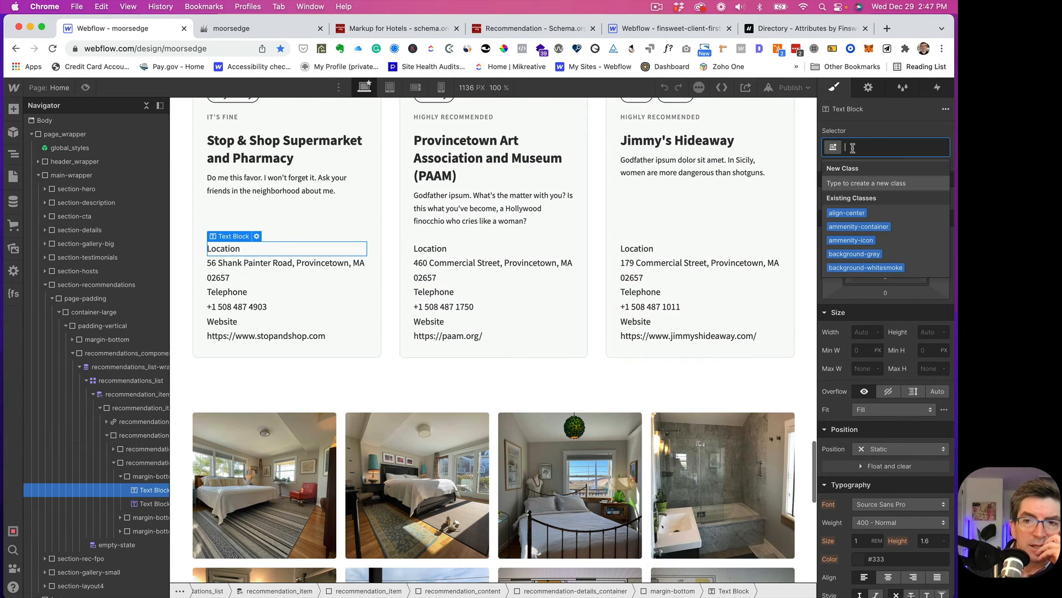
{"action": "type", "text": "t"}
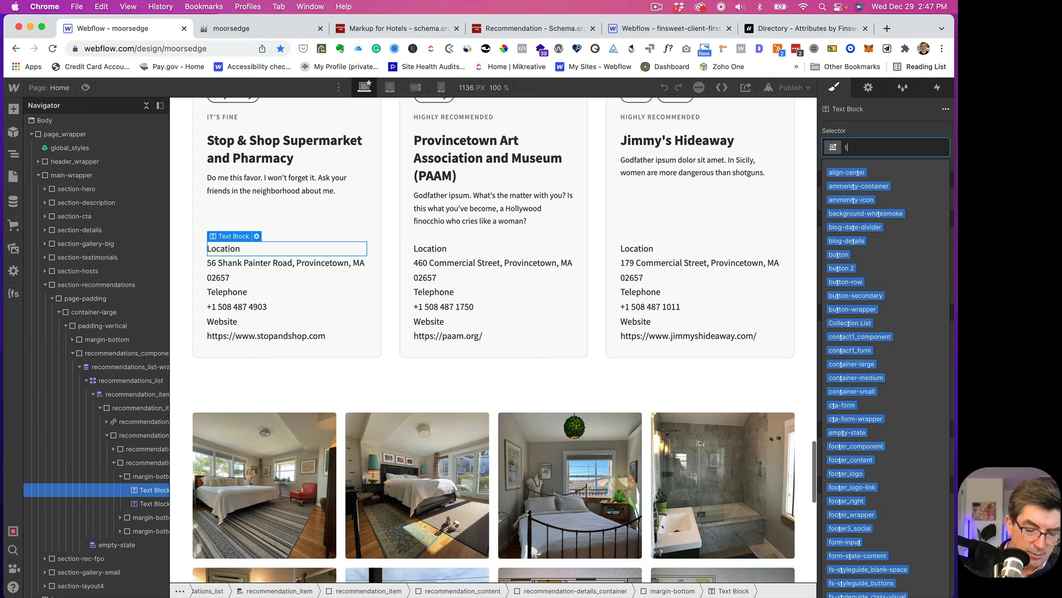
{"action": "type", "text": "ext"}
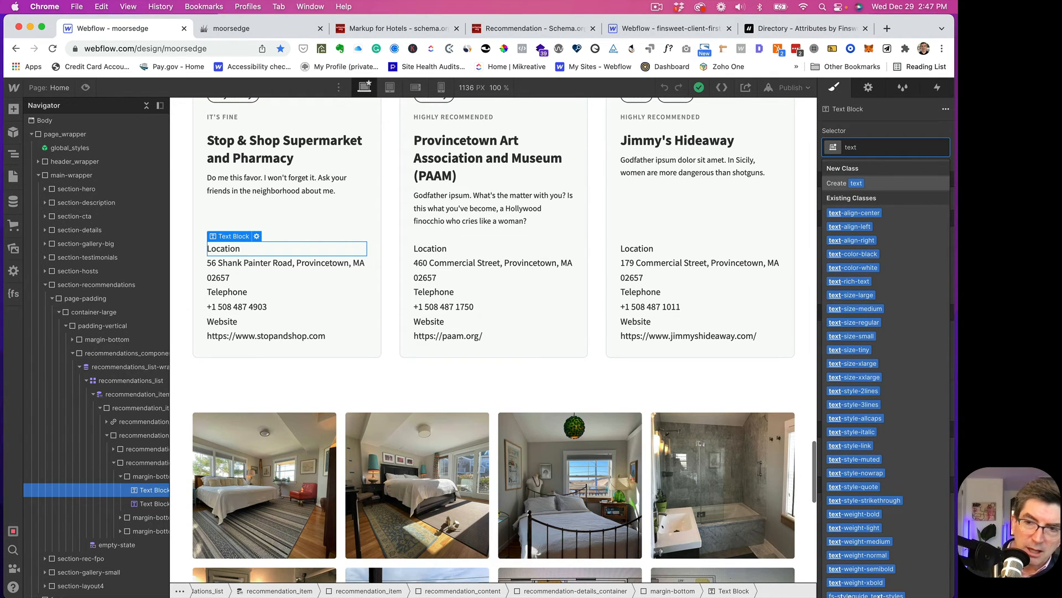
{"action": "left_click", "coordinate": [859, 337]}
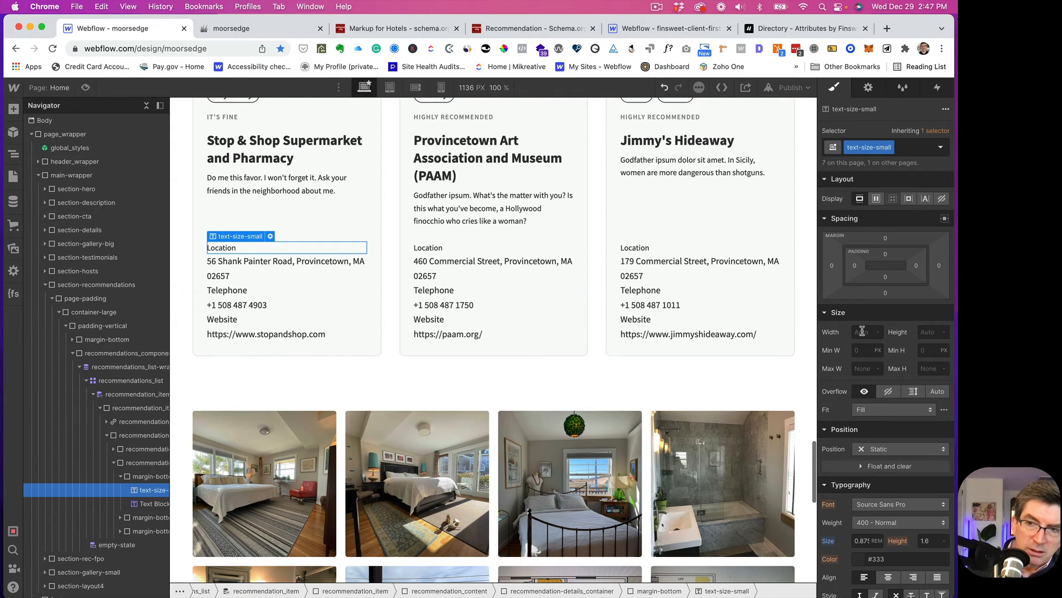
{"action": "left_click", "coordinate": [891, 147]}
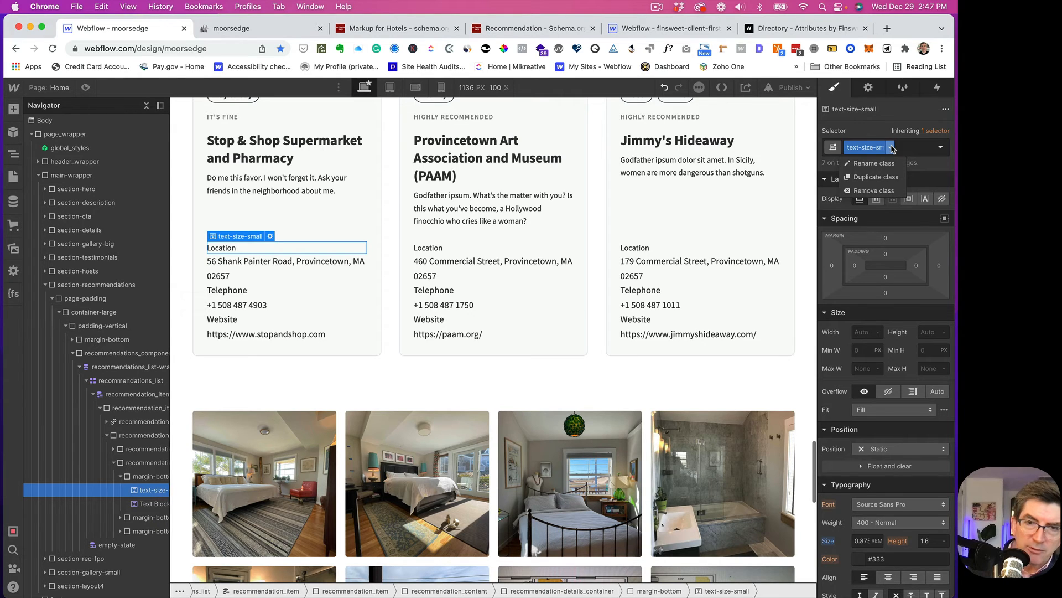
{"action": "left_click", "coordinate": [873, 191]}
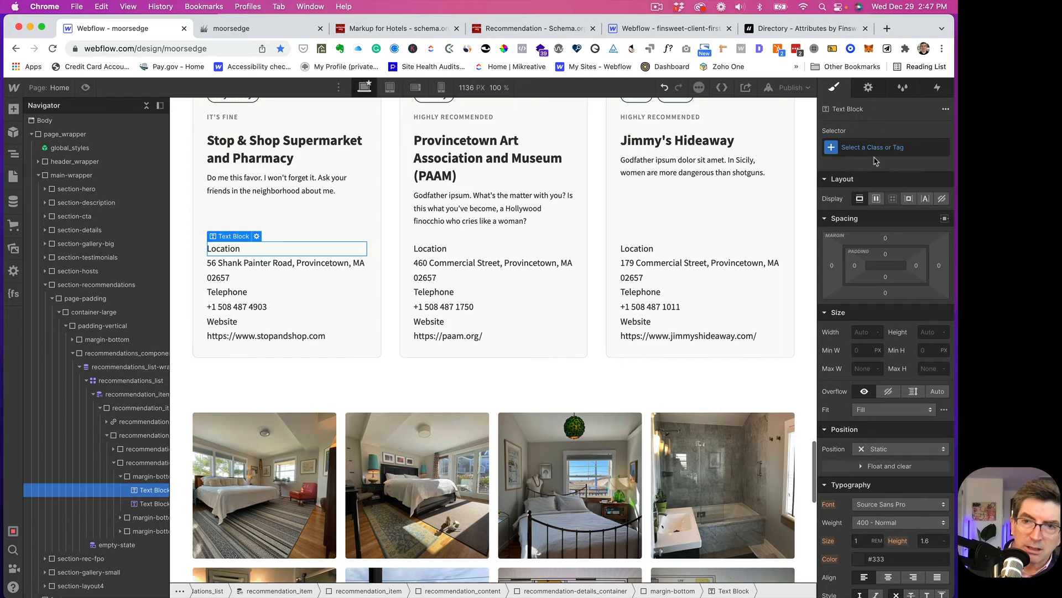
- Apply text-size-regular to the Location label instead
{"action": "left_click", "coordinate": [869, 147]}
{"action": "type", "text": "te"}
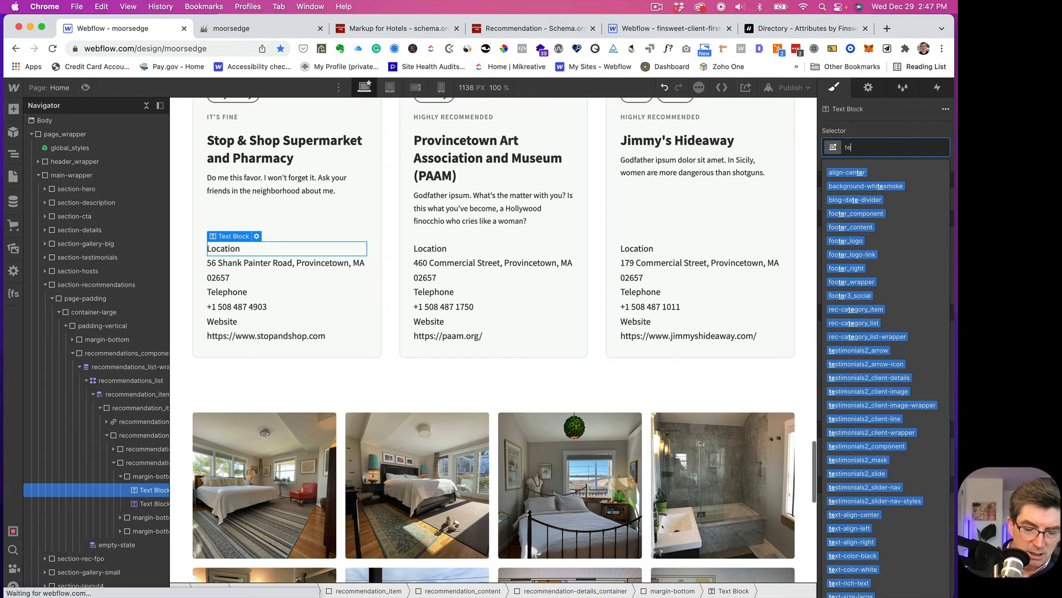
{"action": "type", "text": "xsi"}
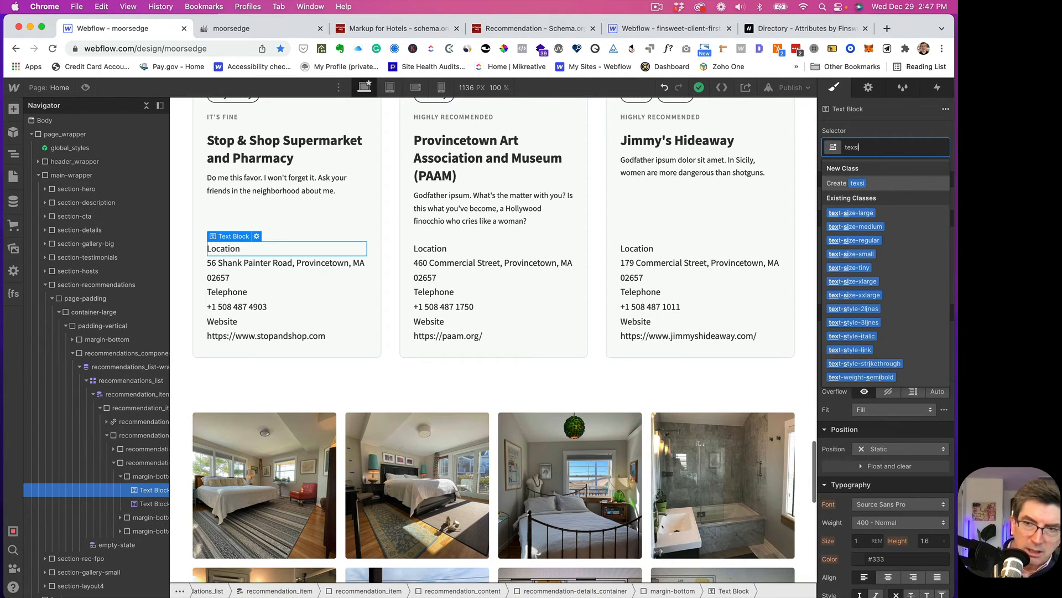
{"action": "left_click", "coordinate": [873, 239]}
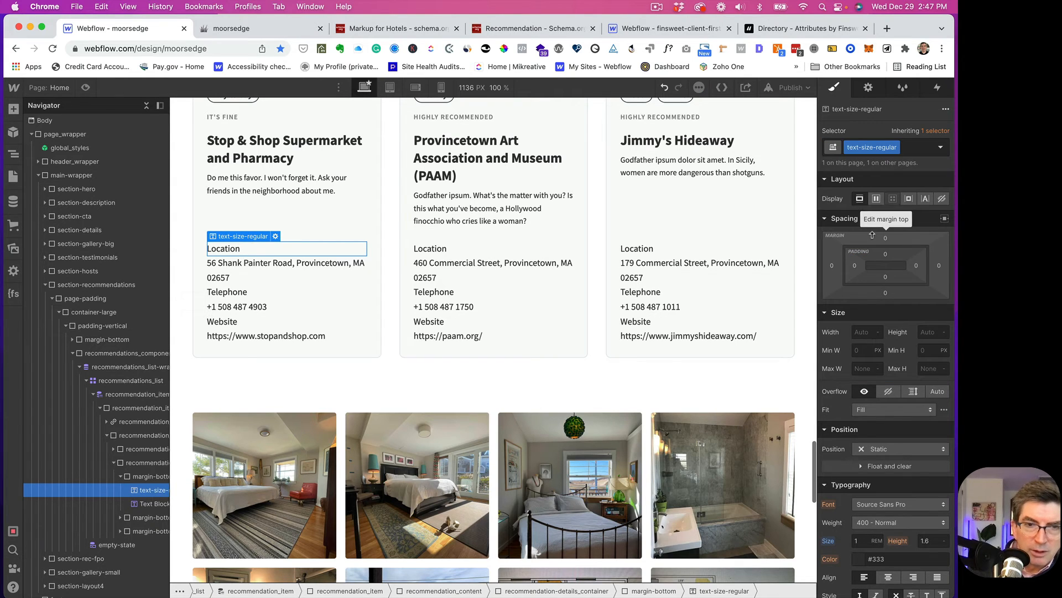
{"action": "left_click", "coordinate": [282, 178]}
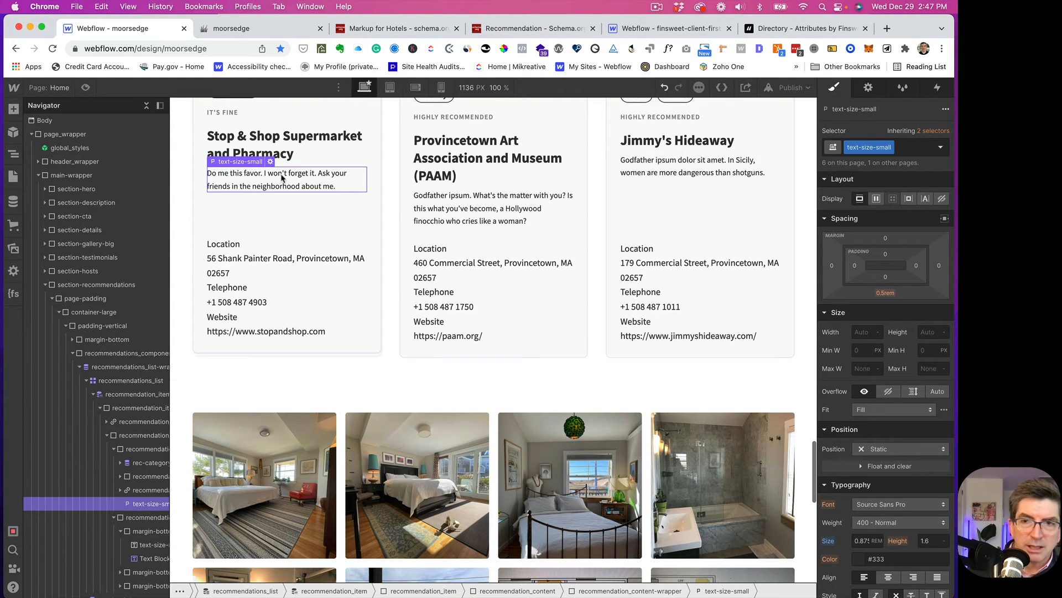
{"action": "scroll", "coordinate": [280, 185], "scroll_direction": "up", "scroll_amount": 1}
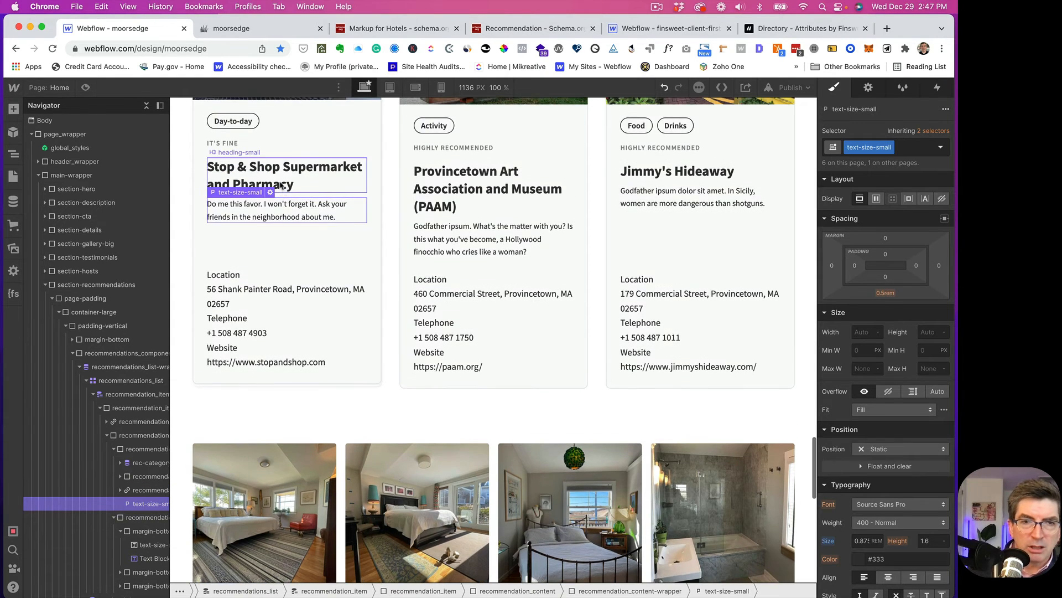
{"action": "left_click", "coordinate": [231, 146]}
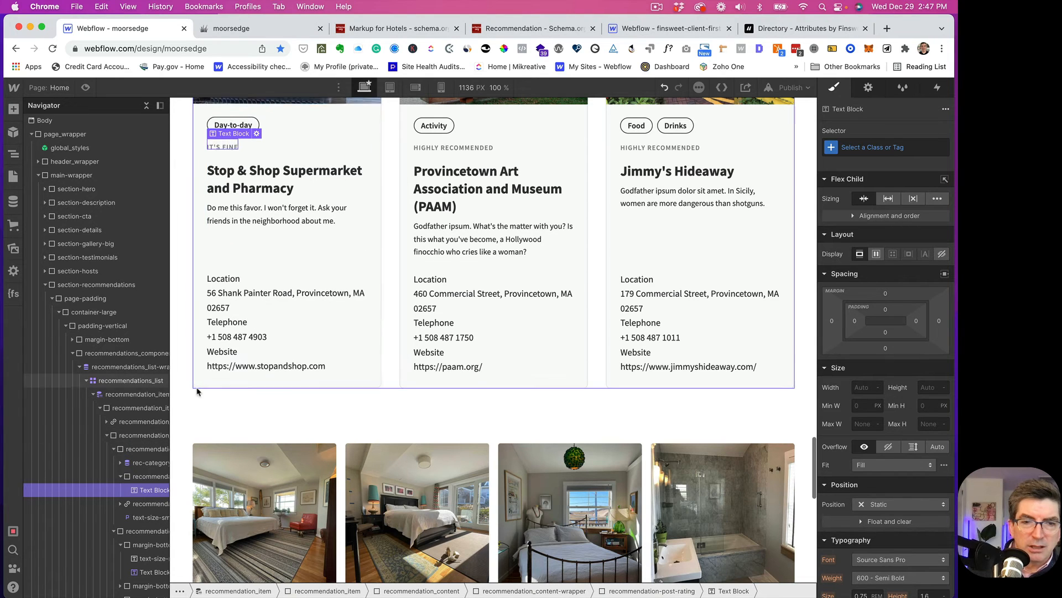
{"action": "left_click", "coordinate": [148, 478]}
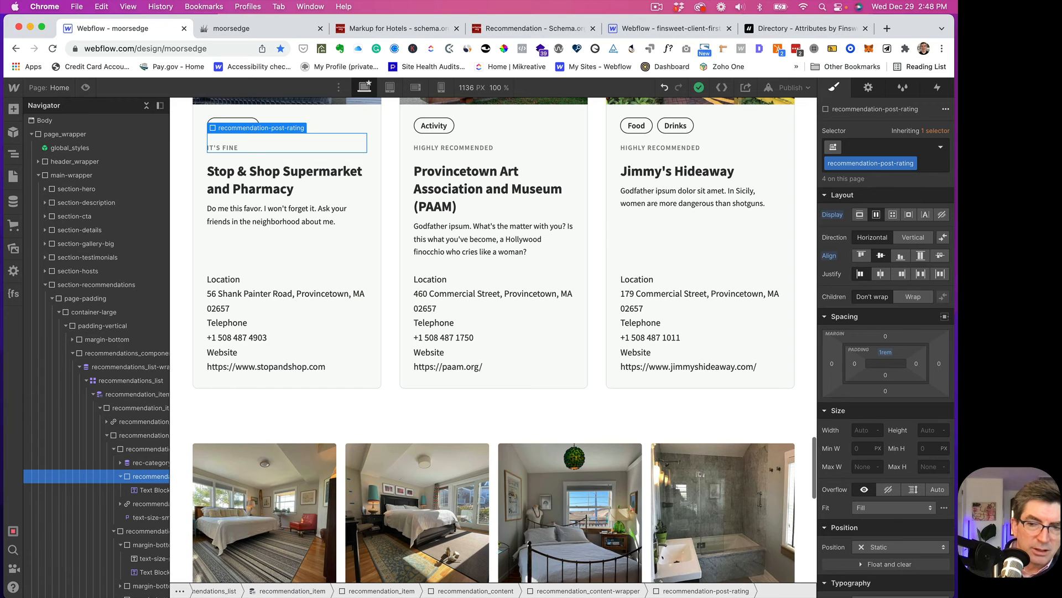
{"action": "scroll", "coordinate": [845, 419], "scroll_direction": "down", "scroll_amount": 10}
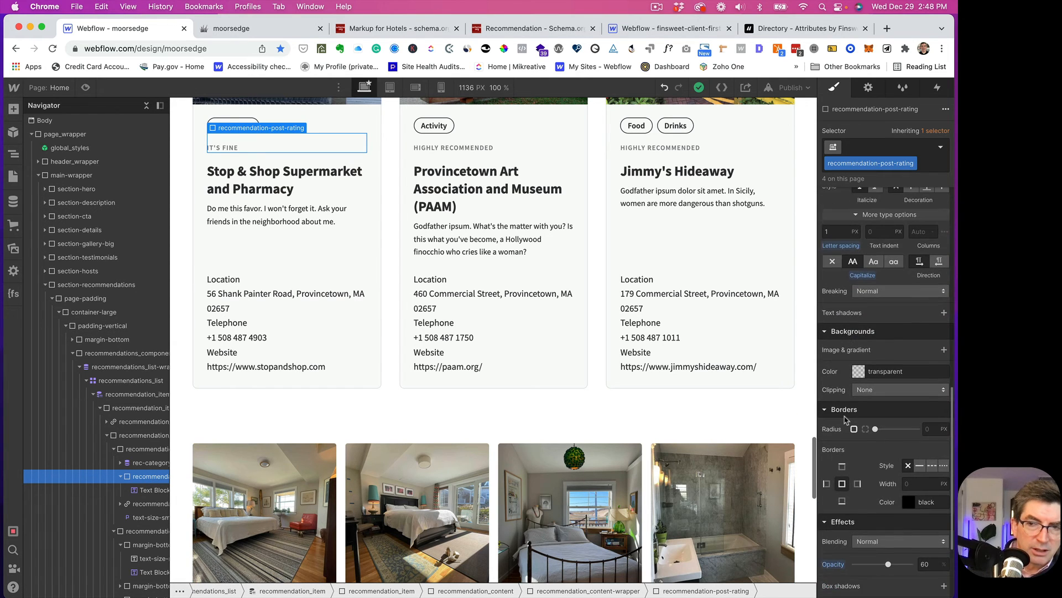
{"action": "scroll", "coordinate": [845, 419], "scroll_direction": "up", "scroll_amount": 4}
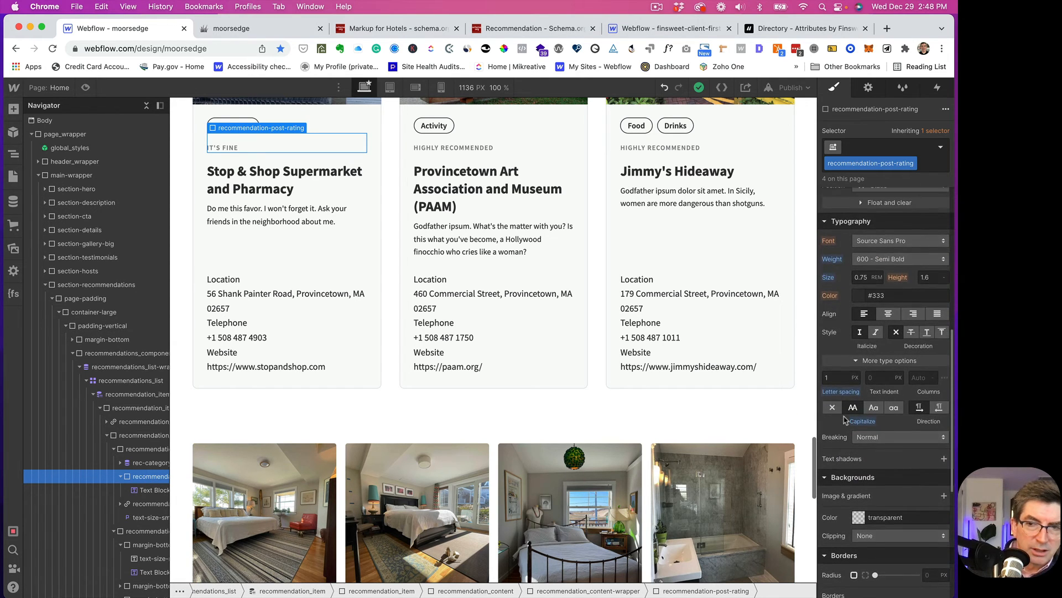
{"action": "scroll", "coordinate": [845, 419], "scroll_direction": "up", "scroll_amount": 3}
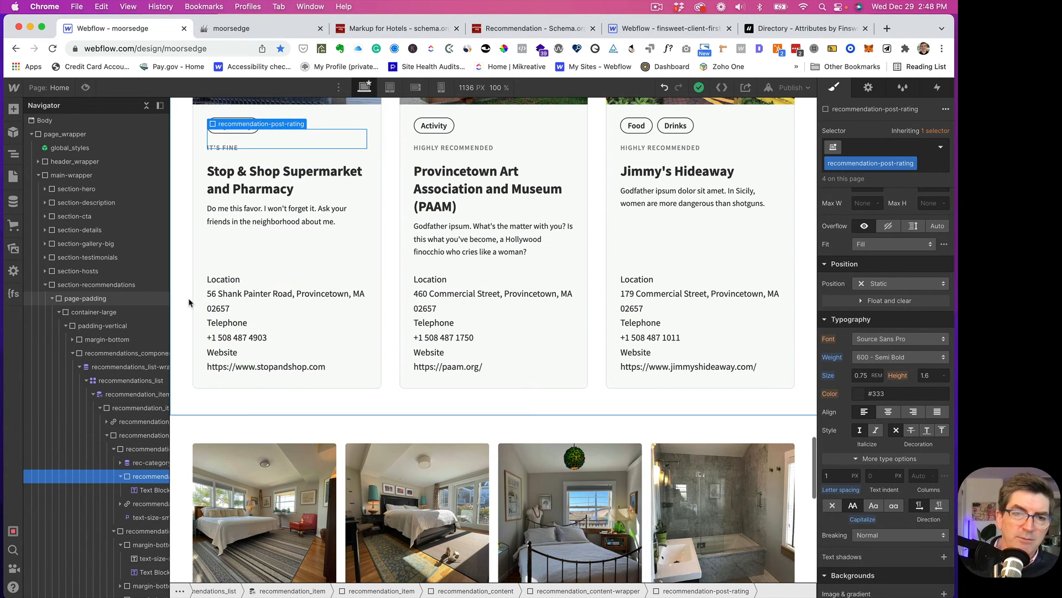
- Give the Location label text-size-small, text-weight-semibold and text-style-allcaps classes
{"action": "left_click", "coordinate": [223, 279]}
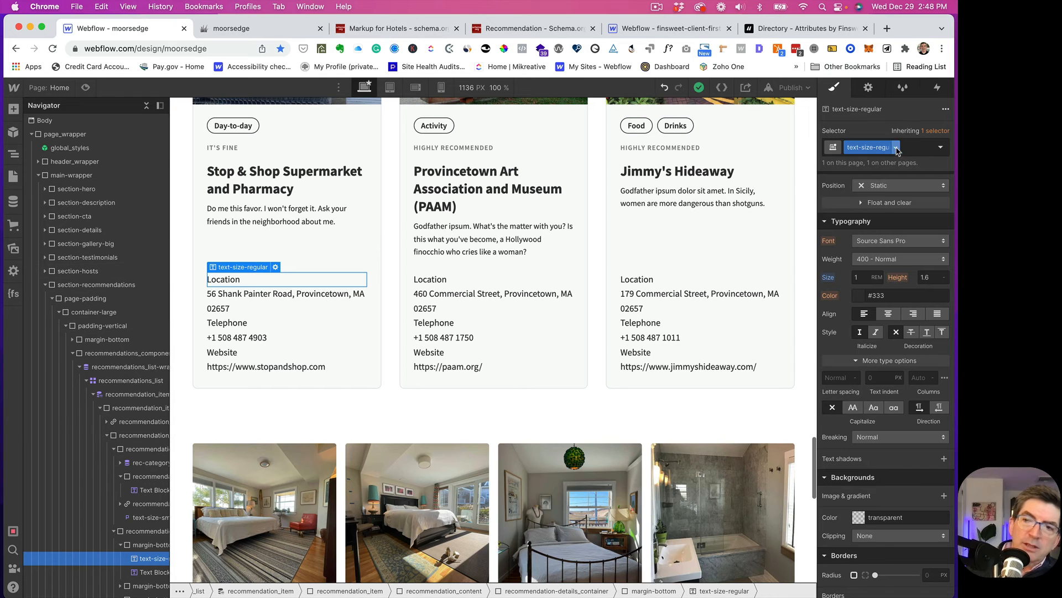
{"action": "left_click", "coordinate": [897, 148]}
{"action": "left_click", "coordinate": [893, 147]}
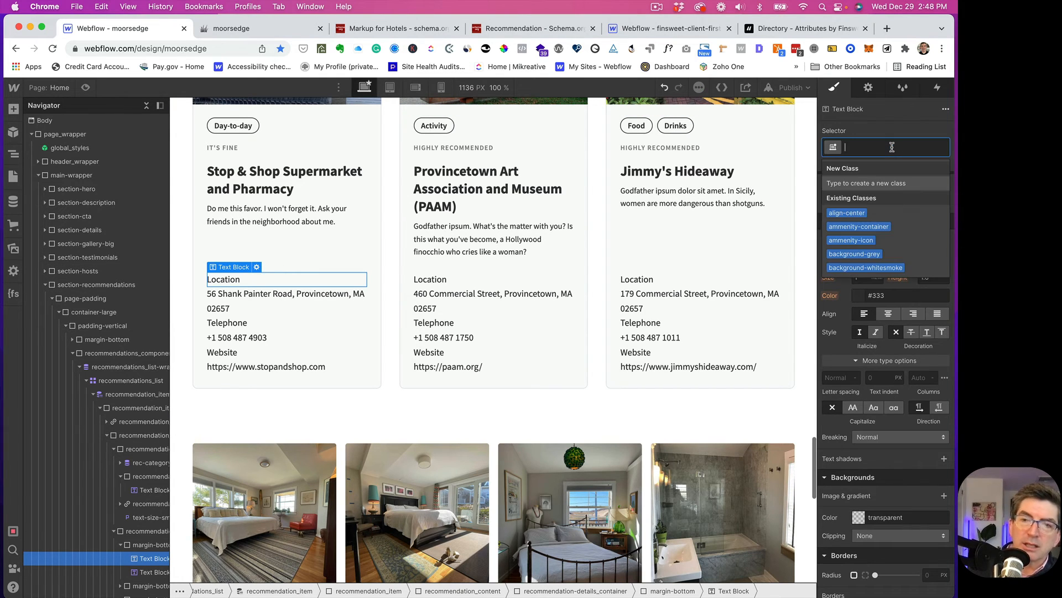
{"action": "type", "text": "texsm"}
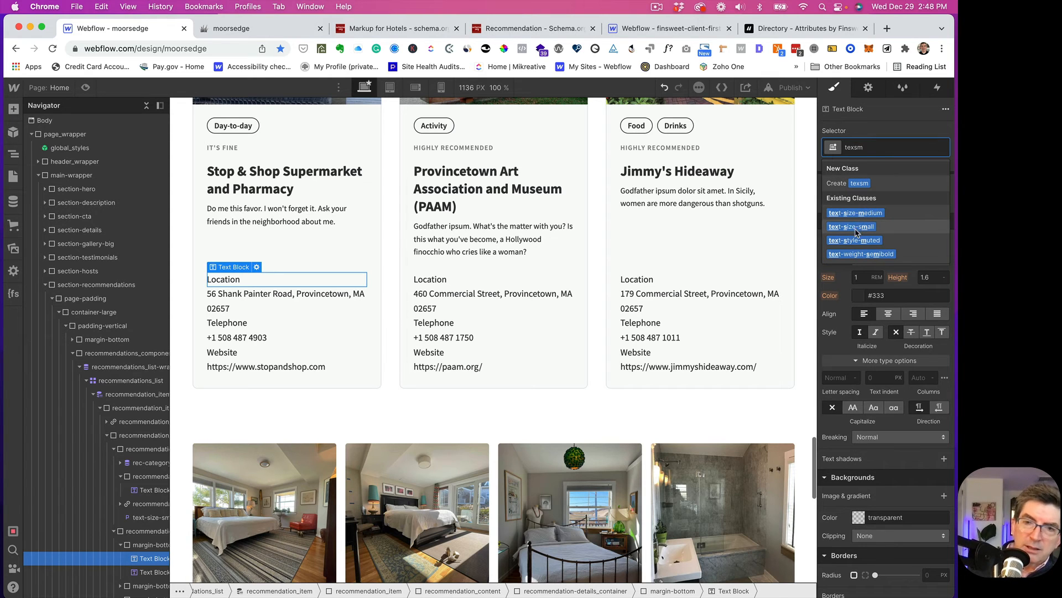
{"action": "left_click", "coordinate": [856, 228]}
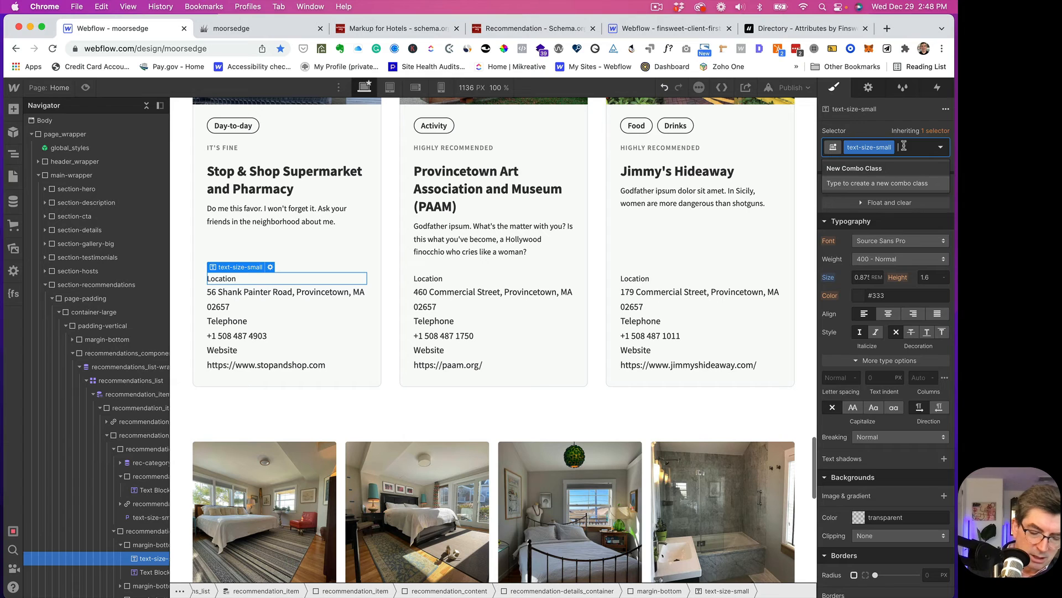
{"action": "type", "text": "wei"}
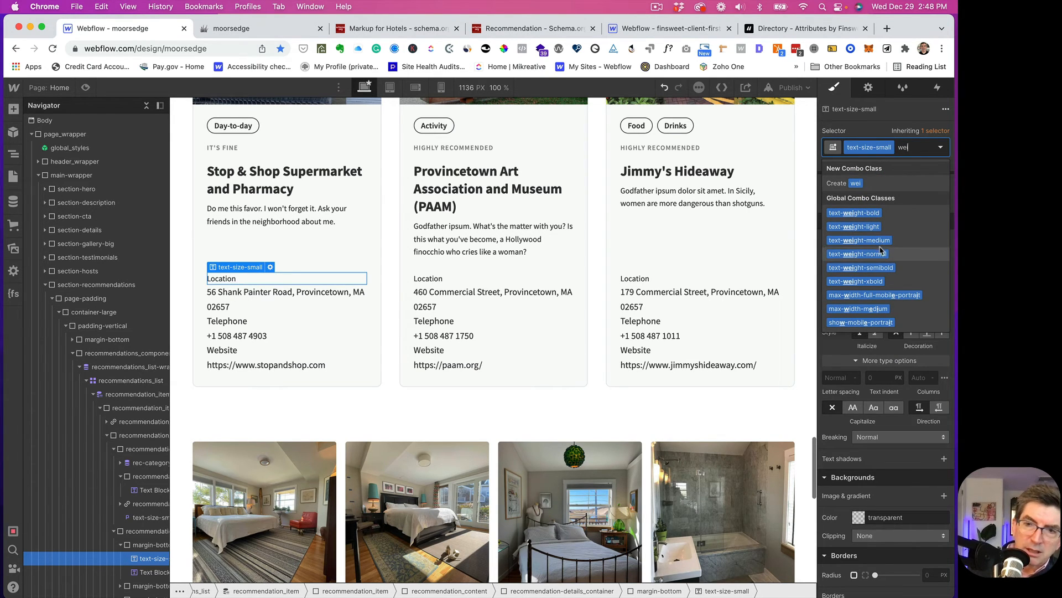
{"action": "left_click", "coordinate": [865, 268]}
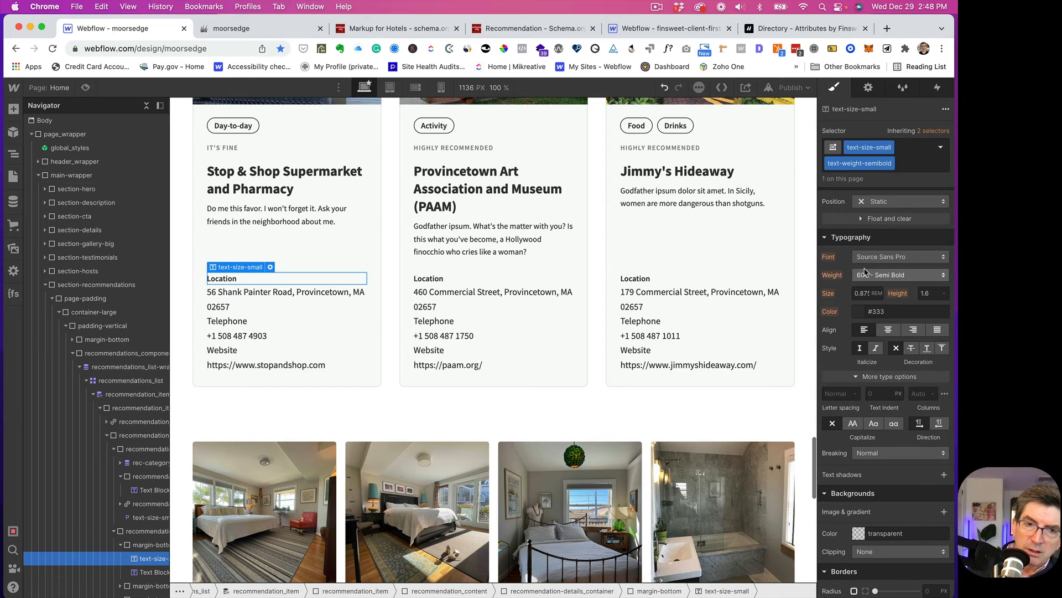
{"action": "left_click", "coordinate": [906, 165]}
{"action": "type", "text": "all"}
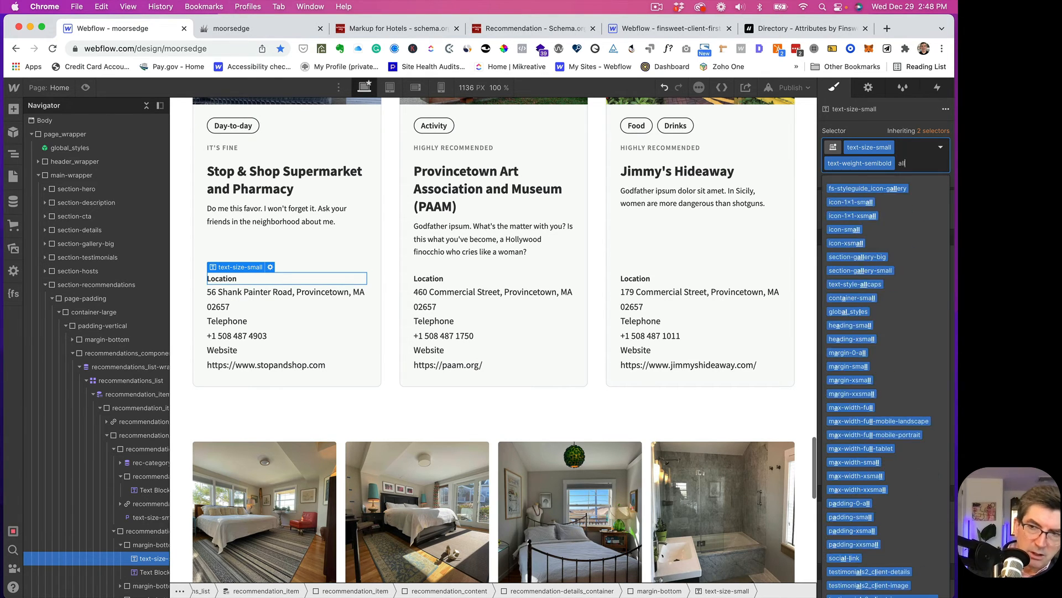
{"action": "type", "text": "c"}
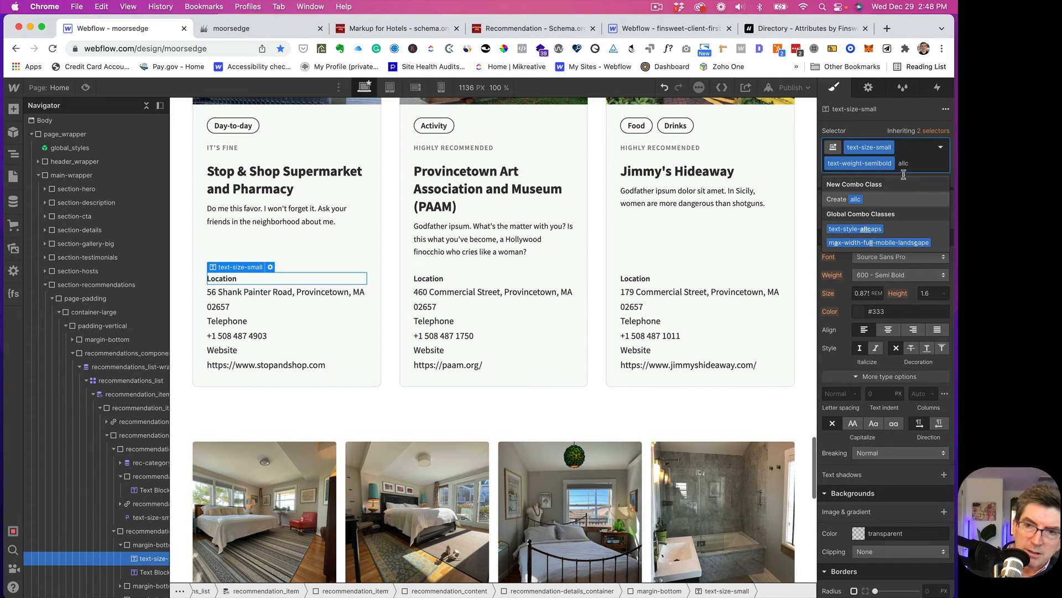
{"action": "left_click", "coordinate": [865, 229]}
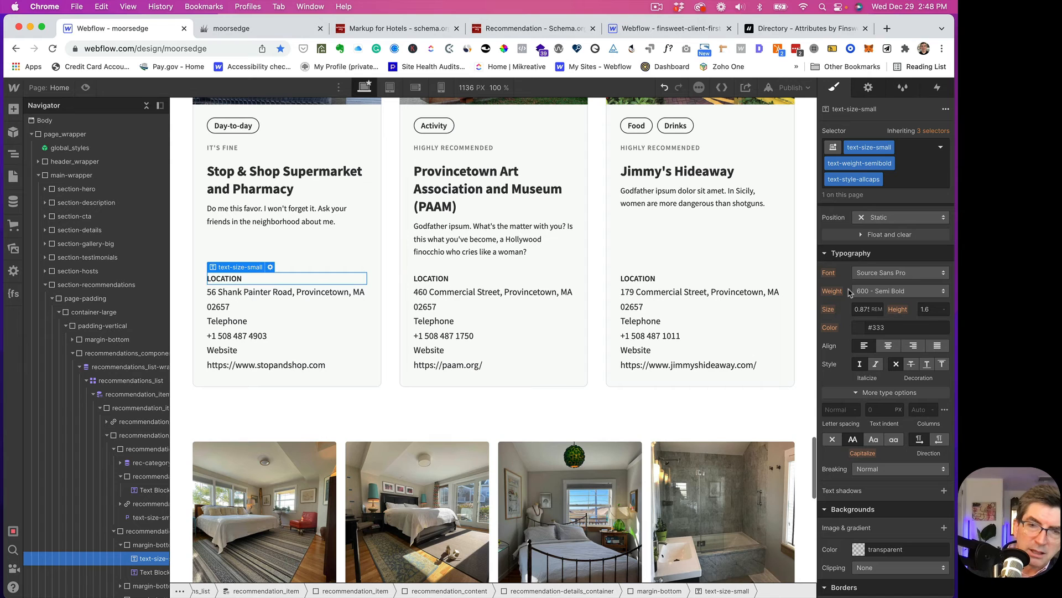
{"action": "left_click", "coordinate": [241, 291]}
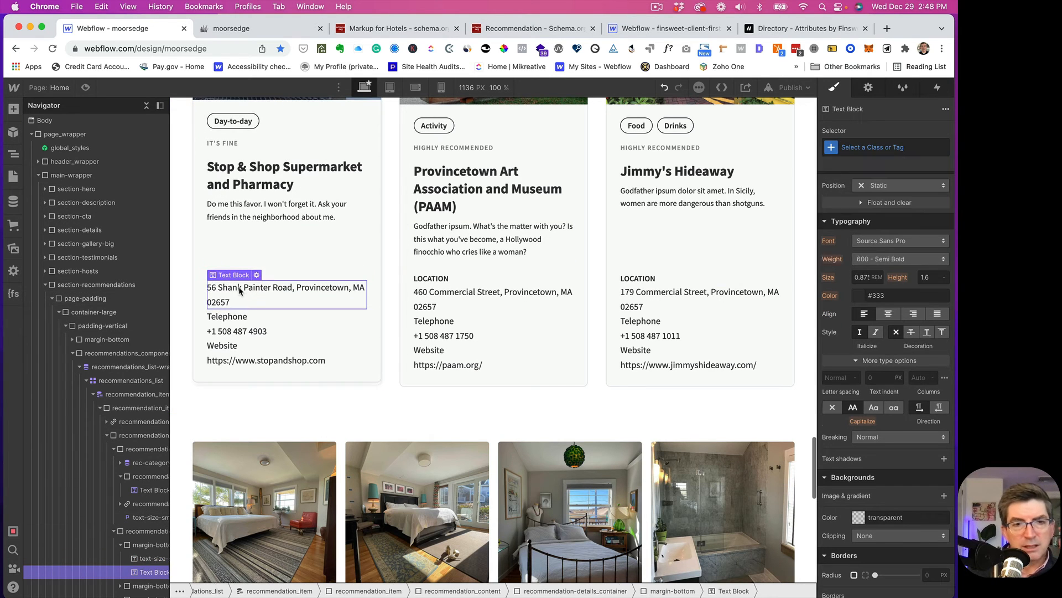
- Give the card addresses the text-size-small class
{"action": "left_click", "coordinate": [870, 147]}
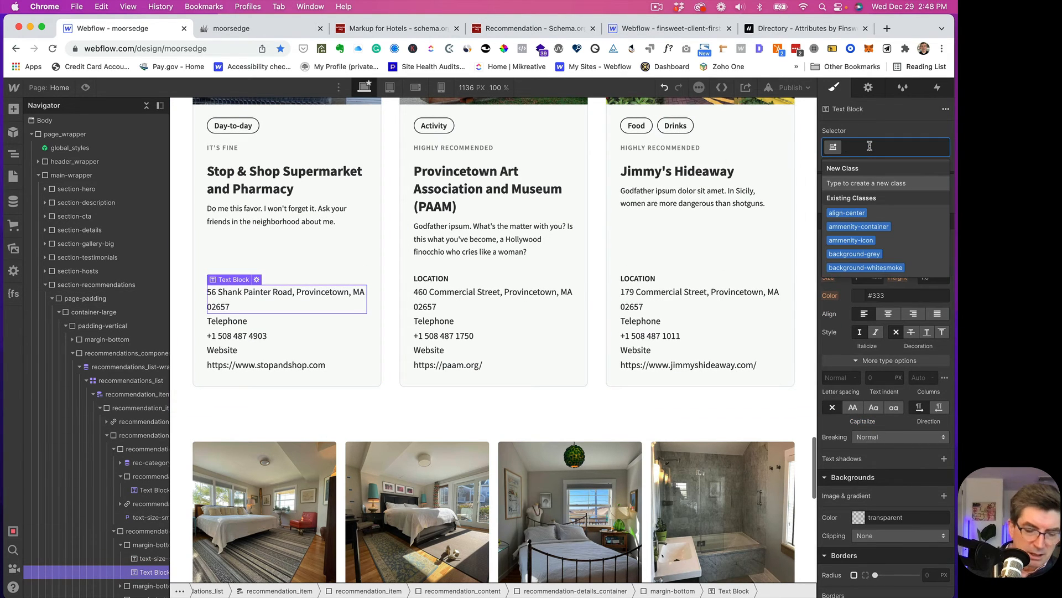
{"action": "type", "text": "texsm"}
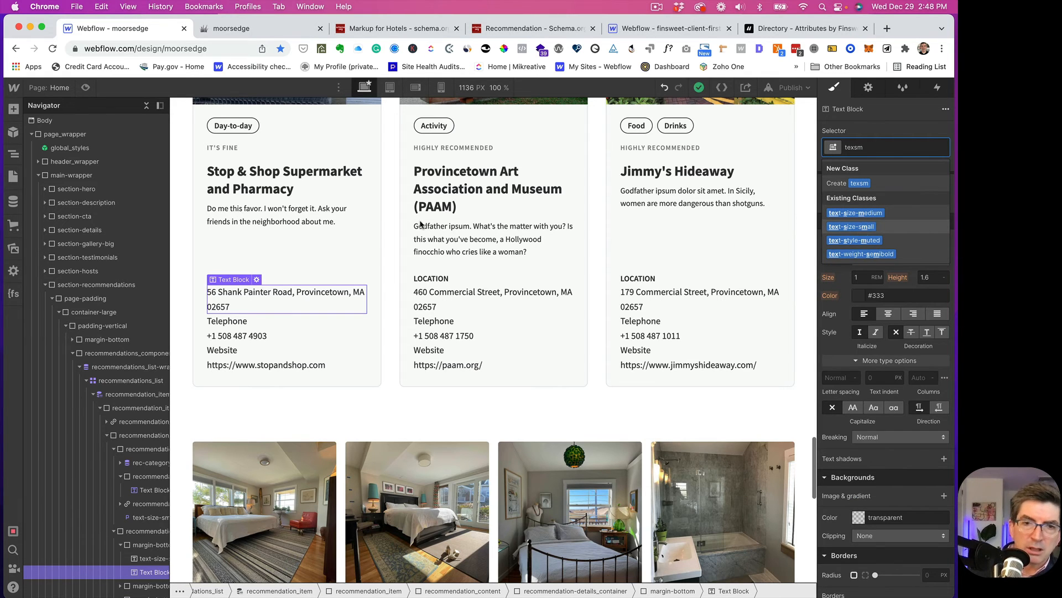
{"action": "key", "text": "Return"}
- Give the Telephone label text-size-small, text-weight-semibold and text-style-allcaps classes
{"action": "left_click", "coordinate": [228, 321]}
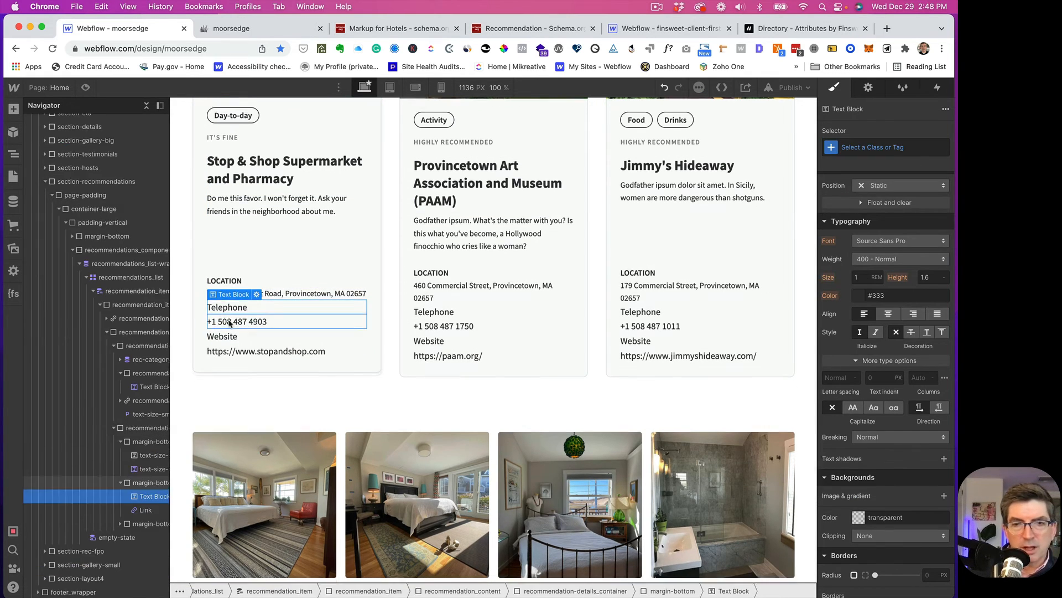
{"action": "scroll", "coordinate": [229, 324], "scroll_direction": "down", "scroll_amount": 1}
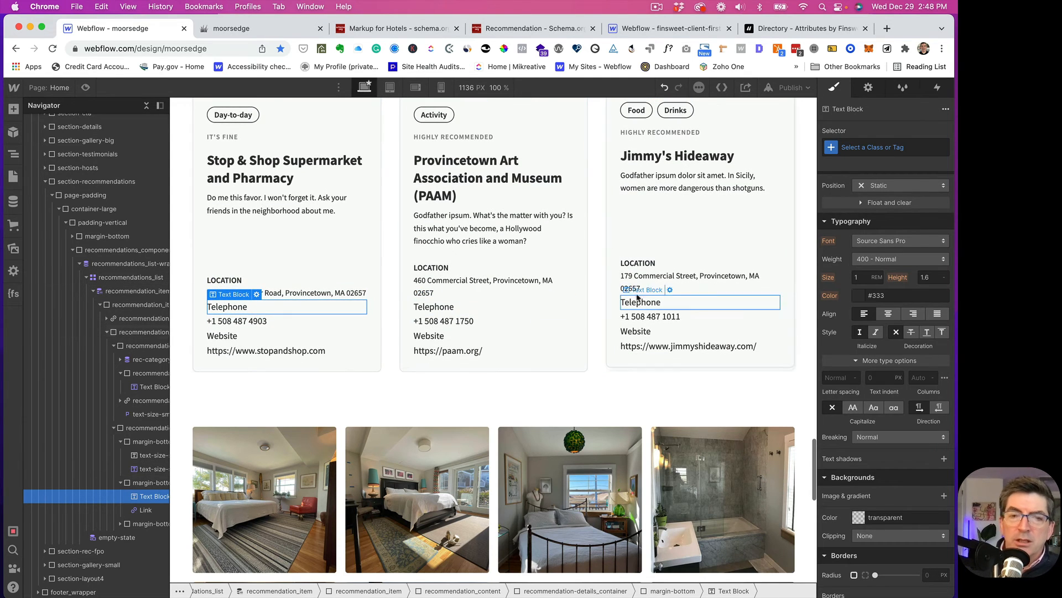
{"action": "left_click", "coordinate": [857, 143]}
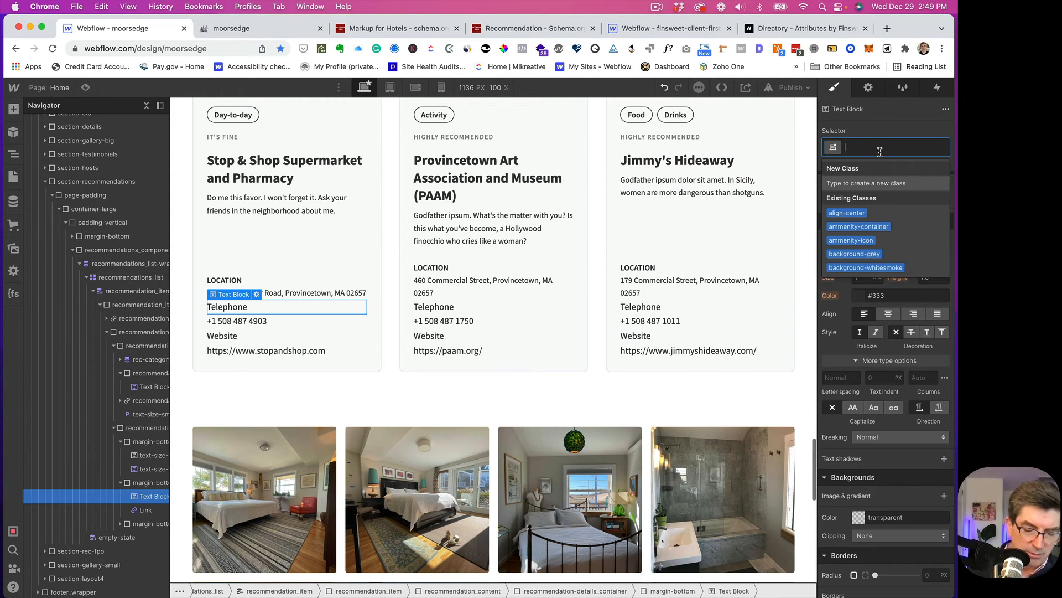
{"action": "type", "text": "texs"}
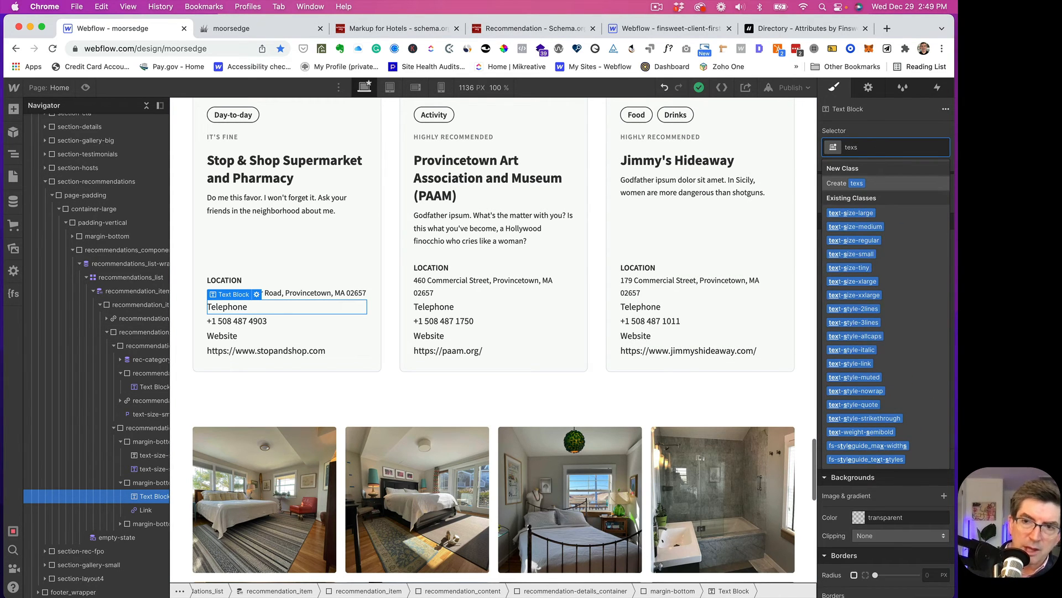
{"action": "left_click", "coordinate": [868, 255]}
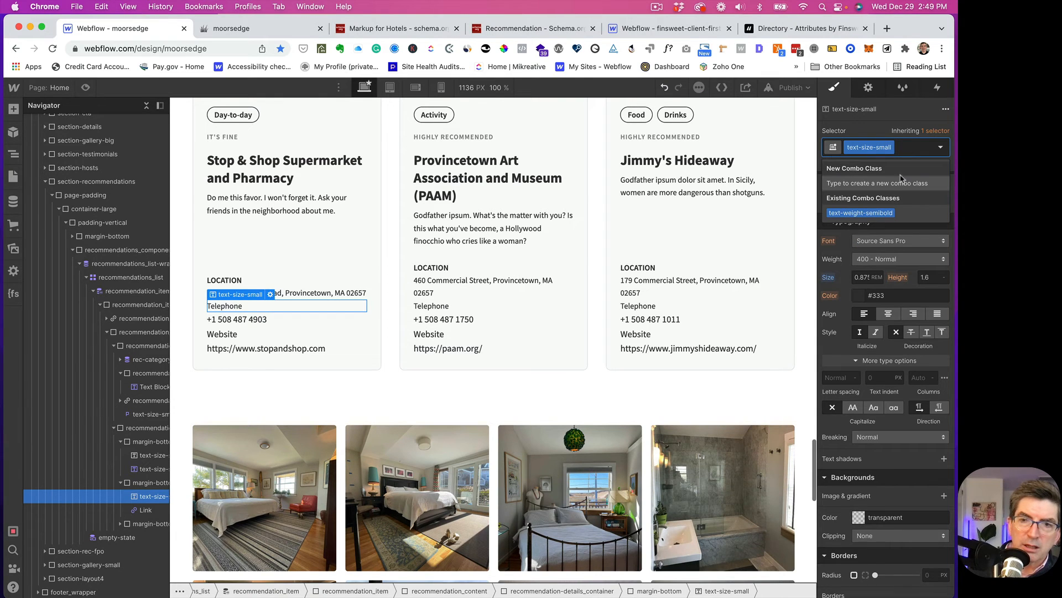
{"action": "left_click", "coordinate": [880, 213]}
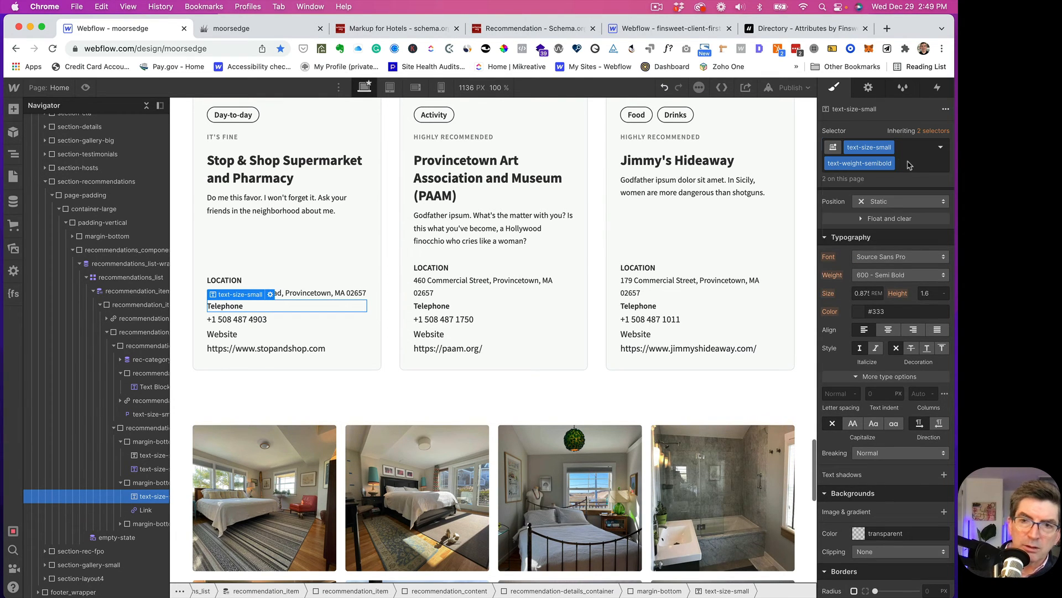
{"action": "left_click", "coordinate": [910, 164]}
{"action": "left_click", "coordinate": [879, 229]}
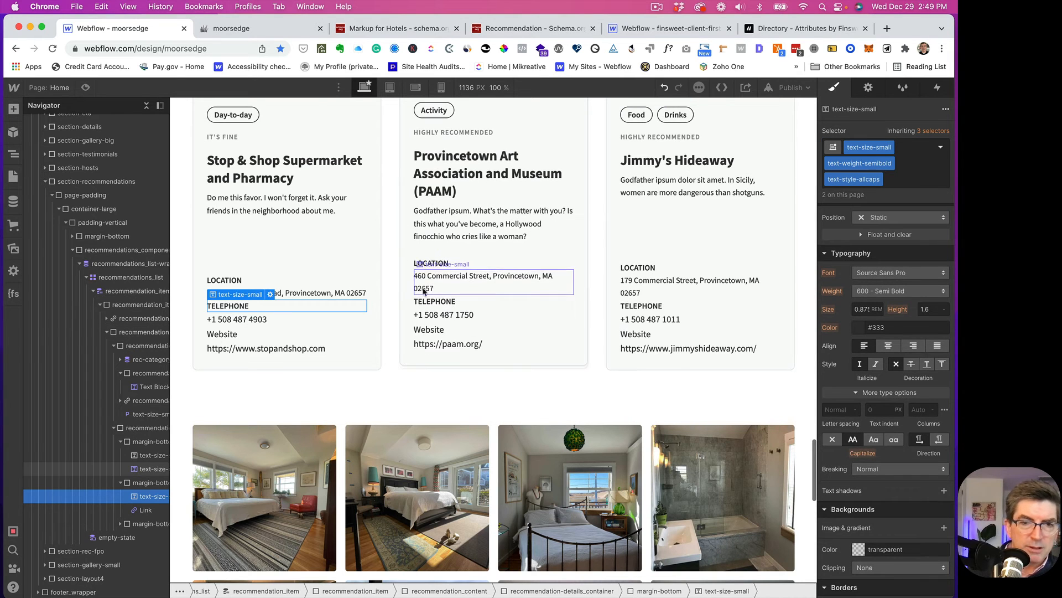
{"action": "left_click", "coordinate": [224, 331]}
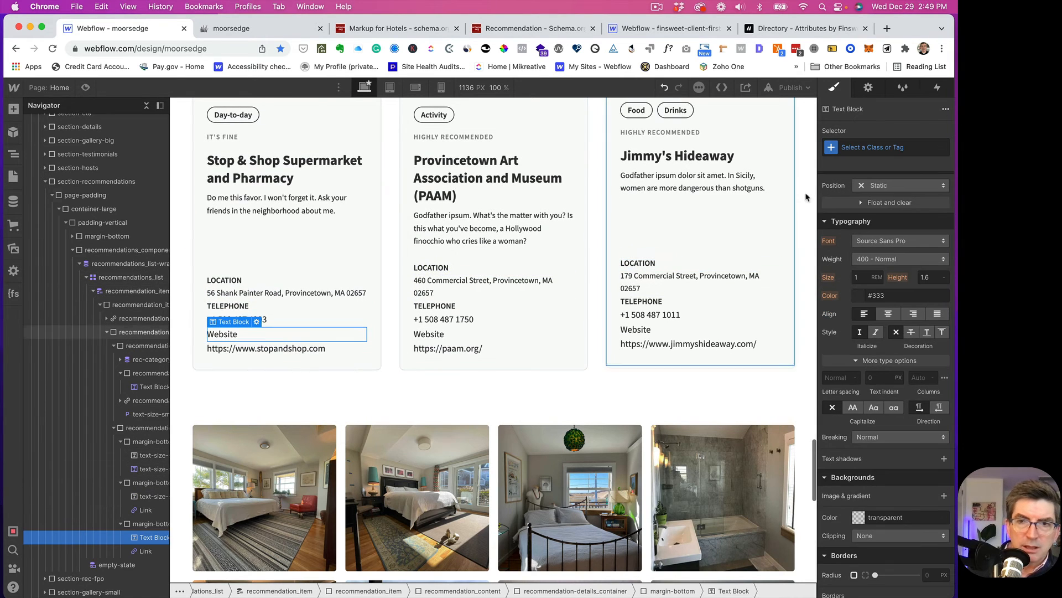
- Add text-size-small, text-weight-semibold and text-style-allcaps classes to the Website label
{"action": "left_click", "coordinate": [852, 149]}
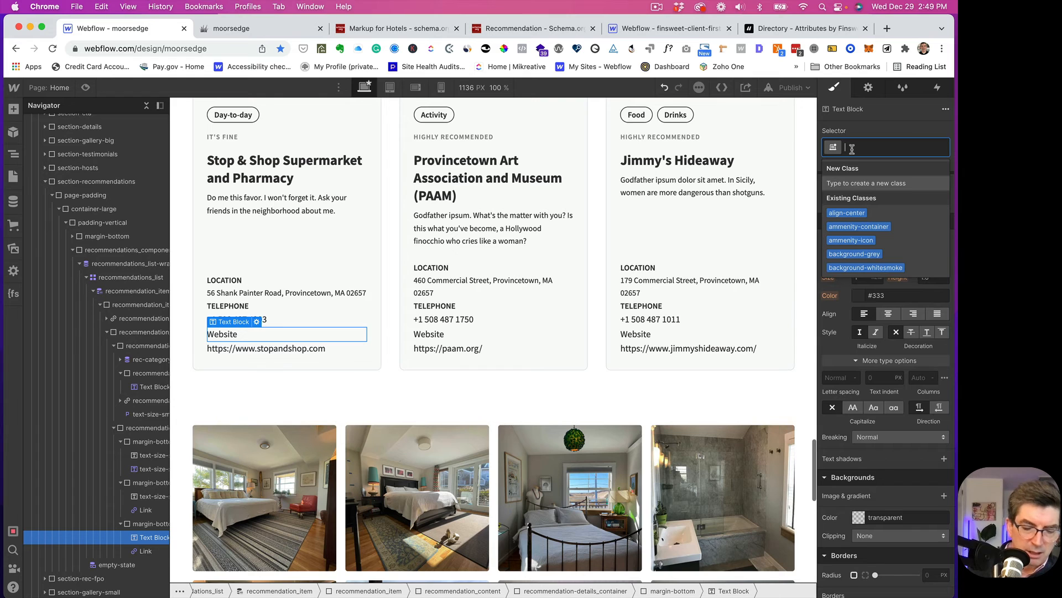
{"action": "type", "text": "texsm"}
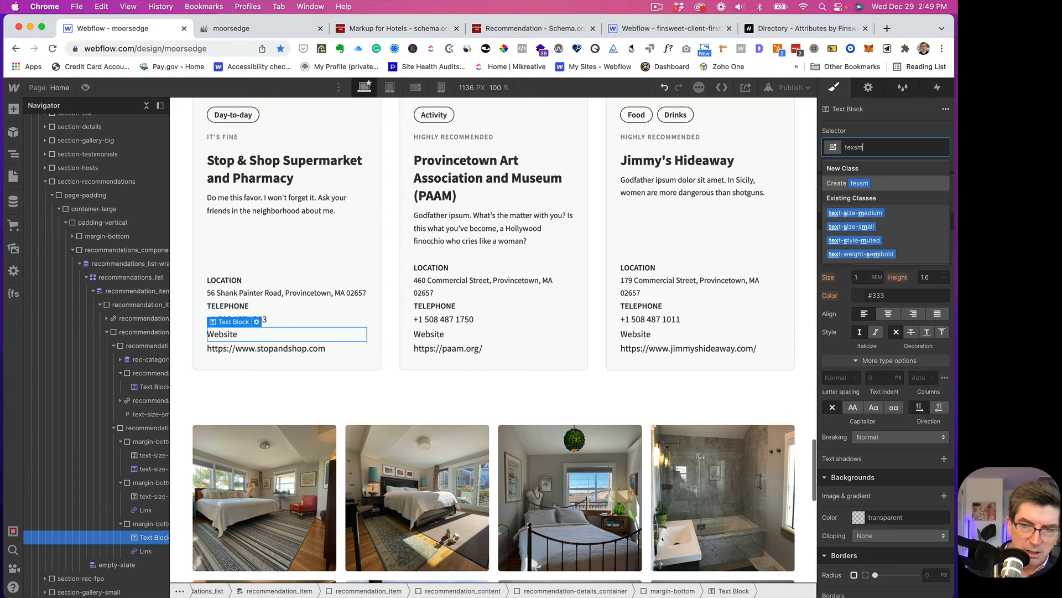
{"action": "left_click", "coordinate": [866, 227]}
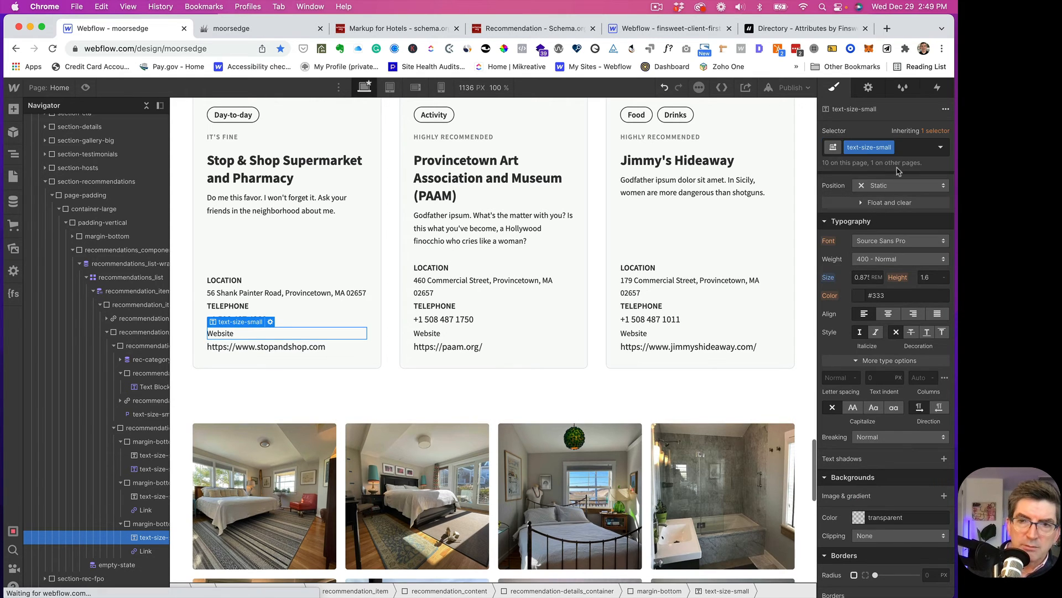
{"action": "left_click", "coordinate": [907, 148]}
{"action": "left_click", "coordinate": [870, 211]}
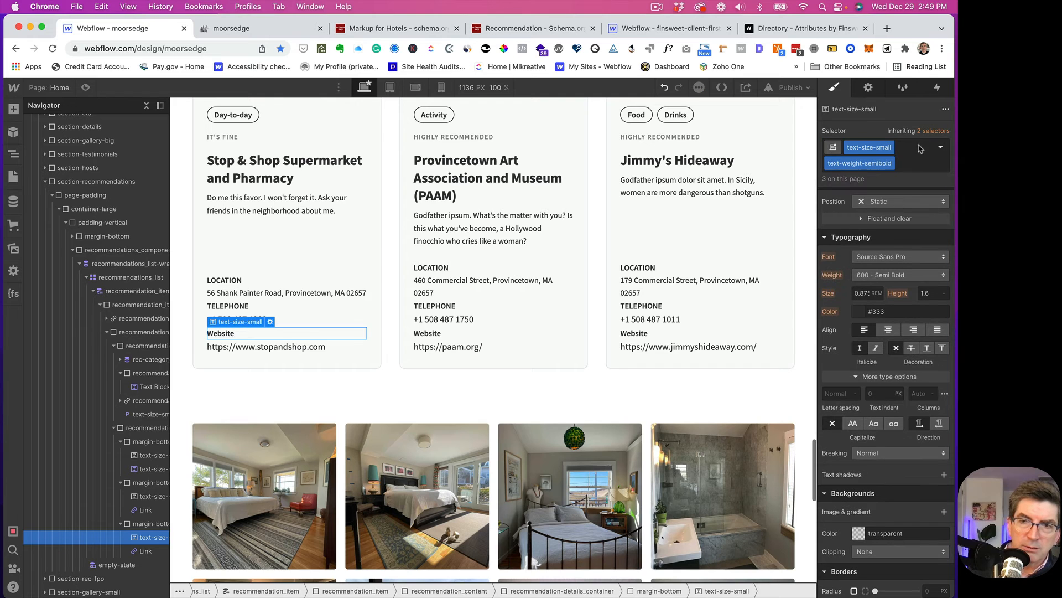
{"action": "left_click", "coordinate": [908, 166]}
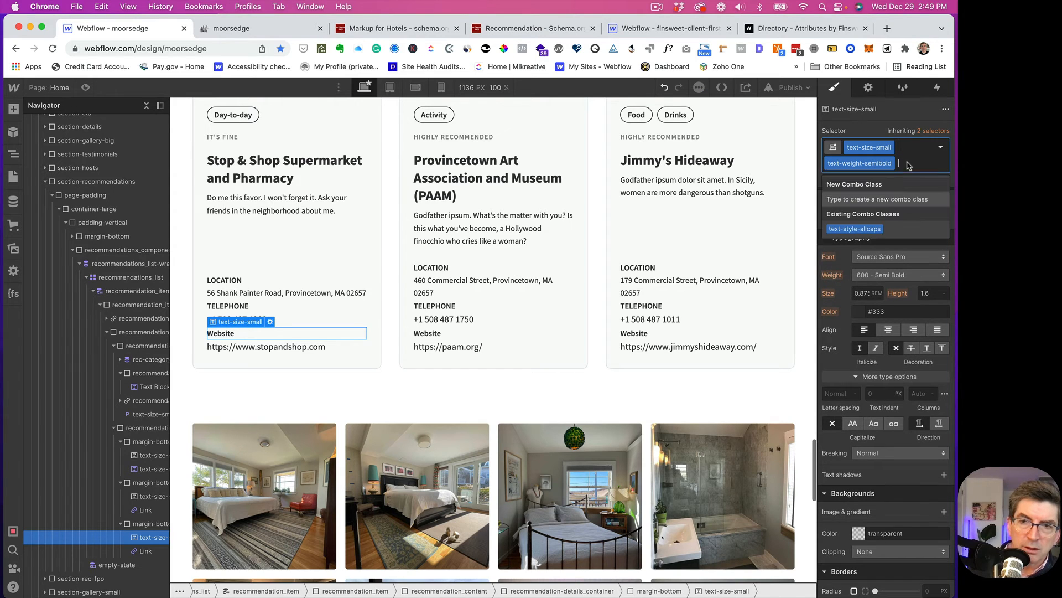
{"action": "left_click", "coordinate": [869, 228]}
- Select the phone-number link inside its block to give it a class
{"action": "left_click", "coordinate": [281, 318]}
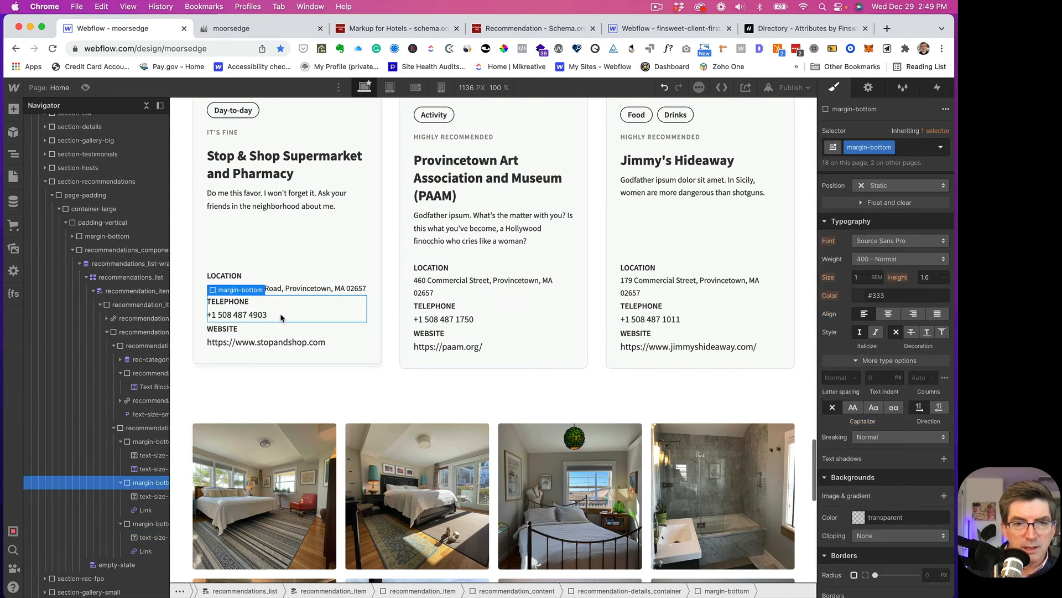
{"action": "left_click", "coordinate": [256, 316]}
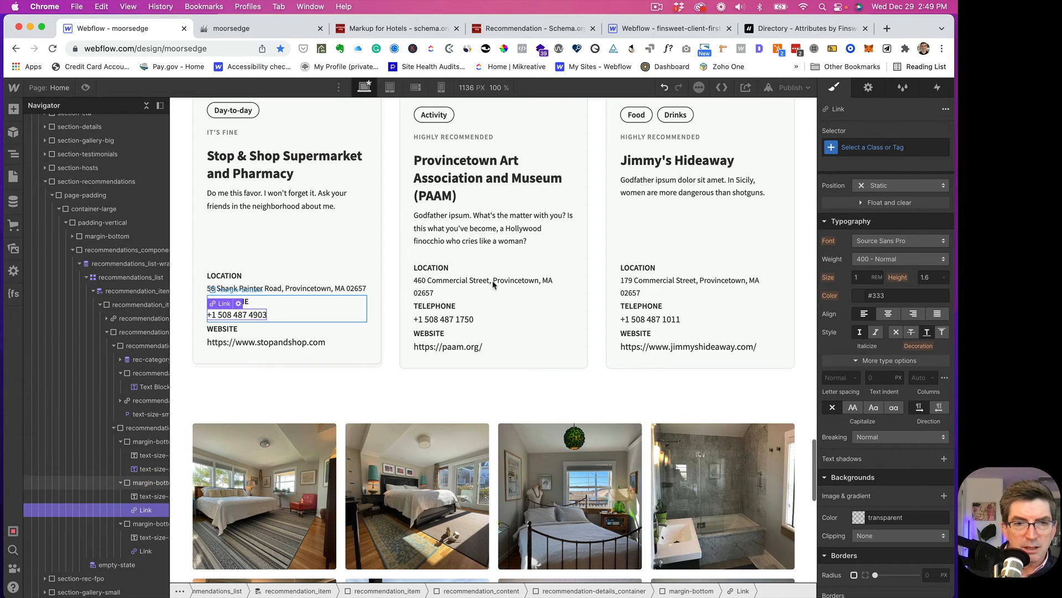
{"action": "left_click", "coordinate": [858, 148]}
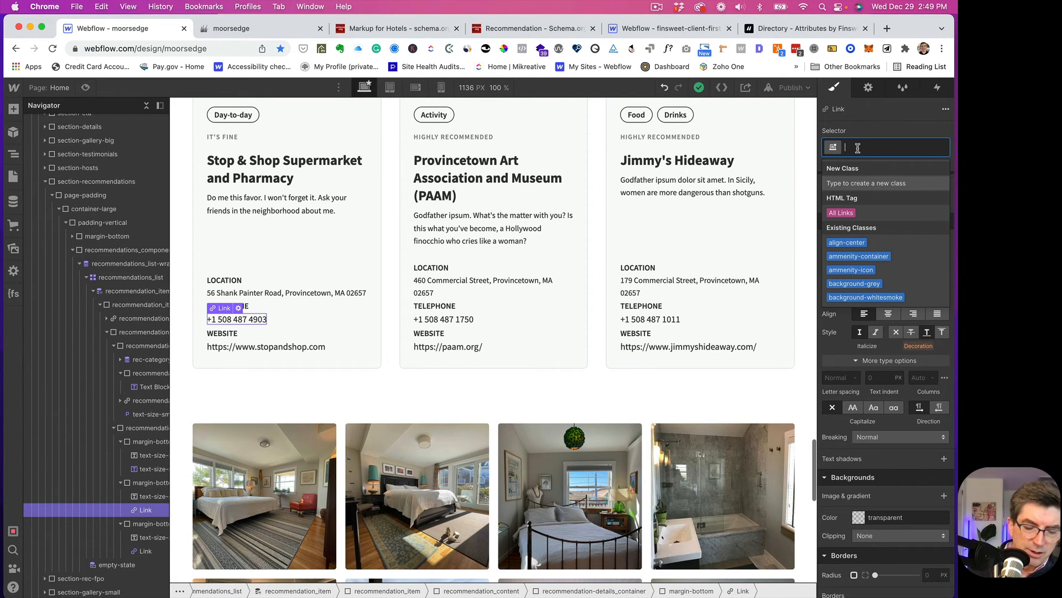
- Apply text-size-small to both the phone-number link and the website link
{"action": "type", "text": "tex"}
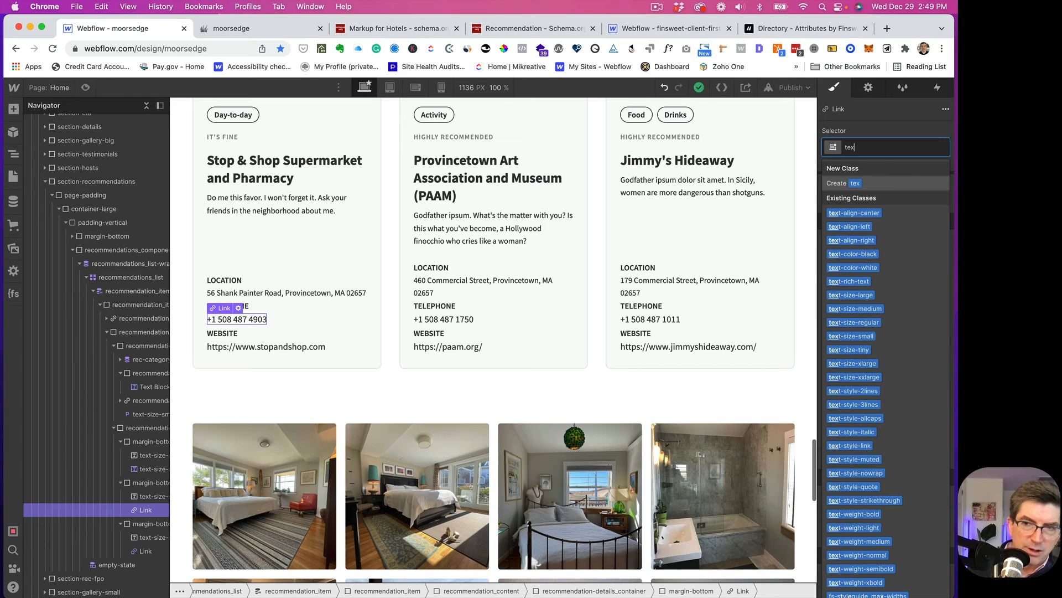
{"action": "type", "text": "sm"}
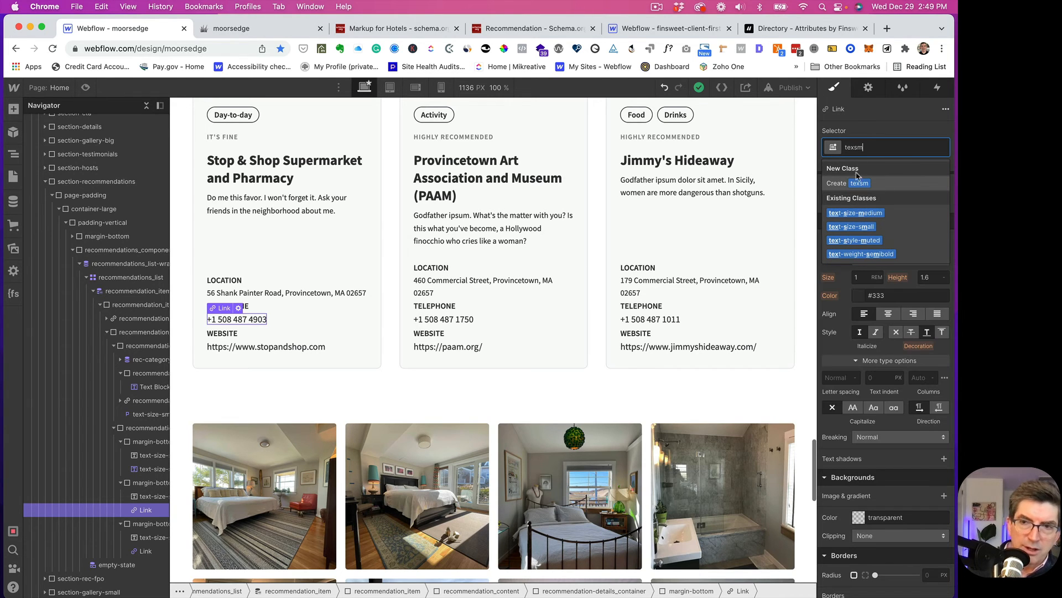
{"action": "key", "text": "Return"}
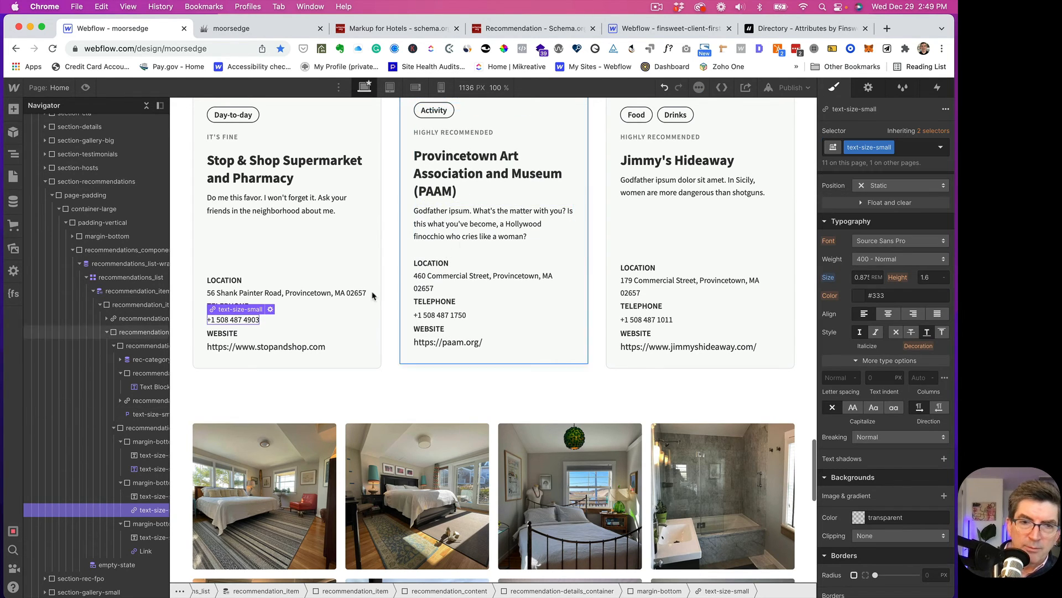
{"action": "left_click", "coordinate": [266, 342]}
{"action": "left_click", "coordinate": [863, 148]}
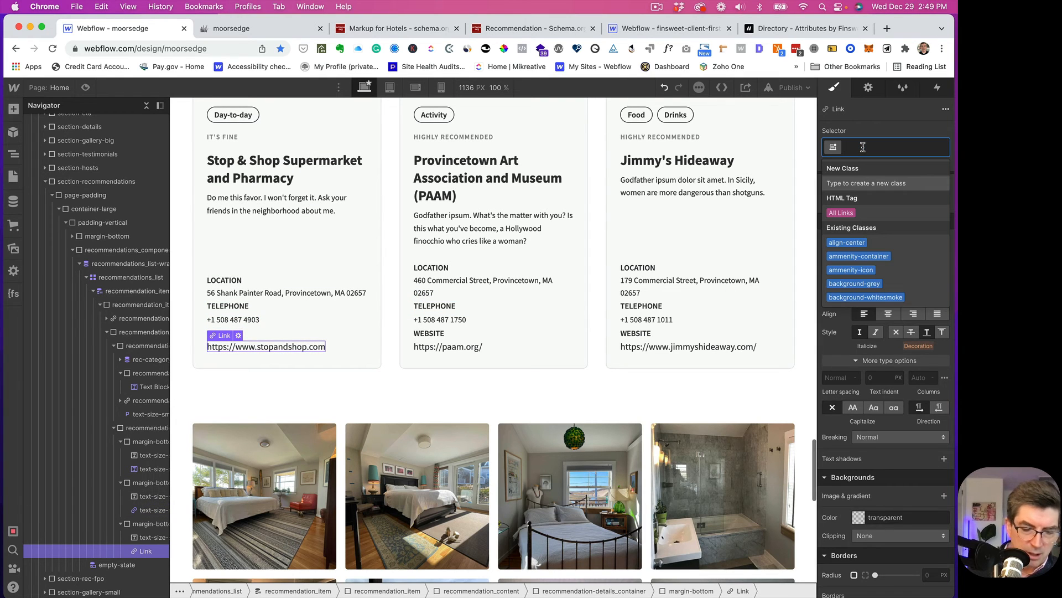
{"action": "type", "text": "texsm"}
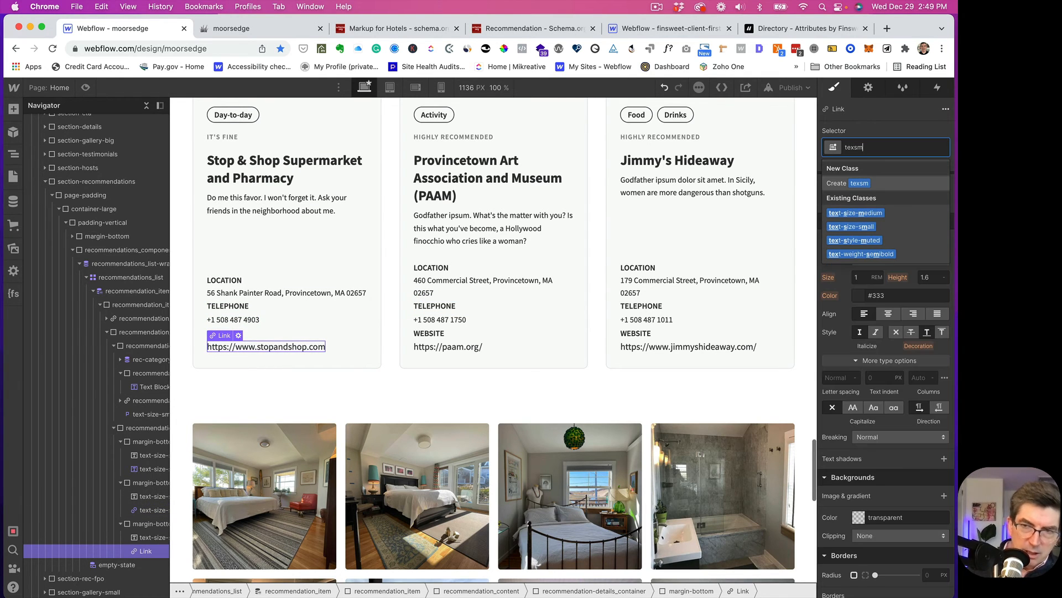
{"action": "left_click", "coordinate": [839, 224]}
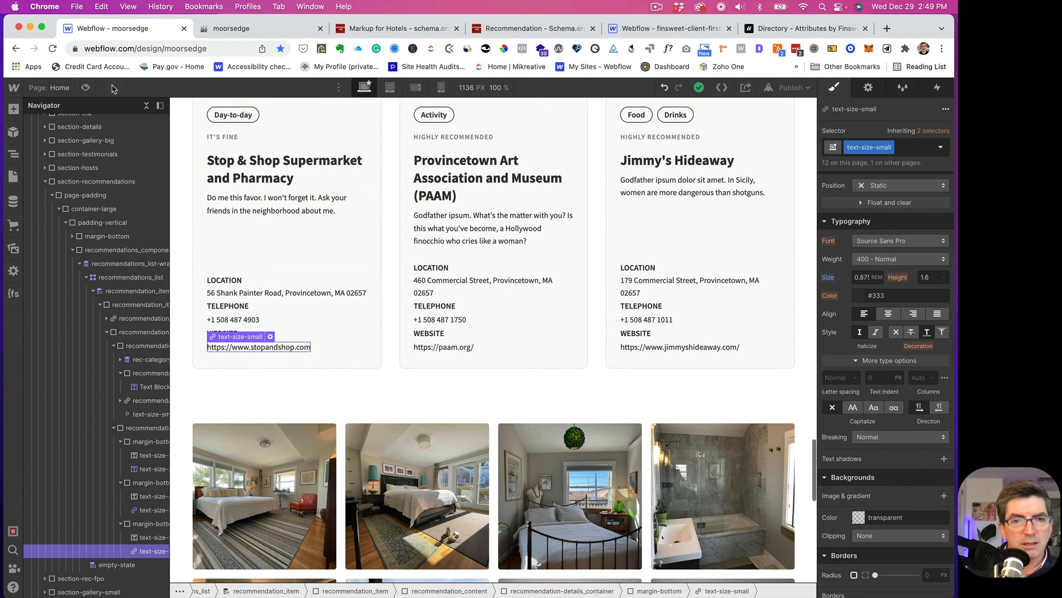
- Replace the Stop & Shop phone link's text-size-small class with the All Links tag
{"action": "left_click", "coordinate": [85, 88]}
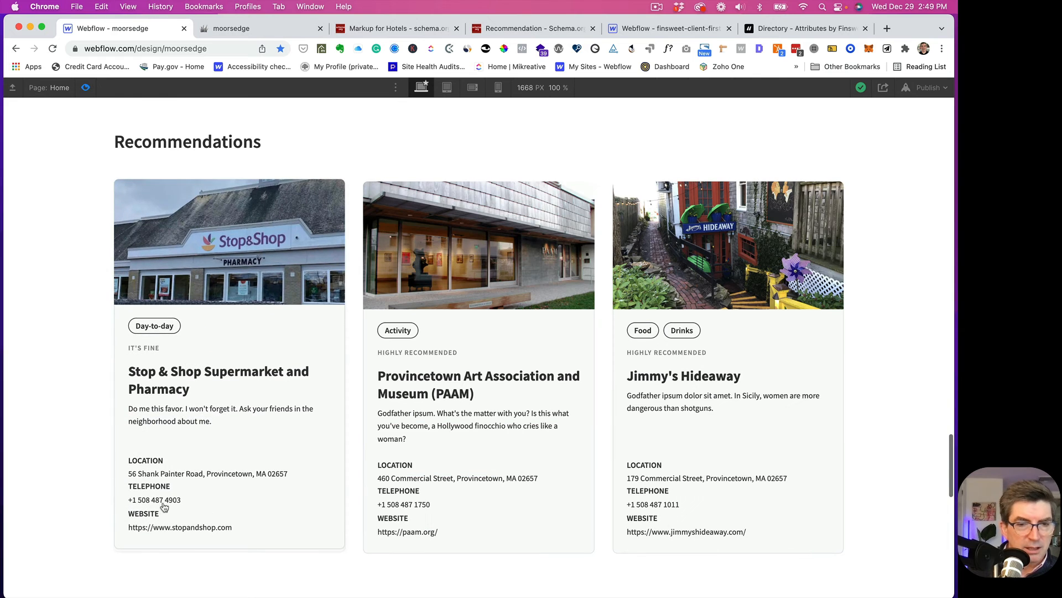
{"action": "left_click", "coordinate": [86, 88]}
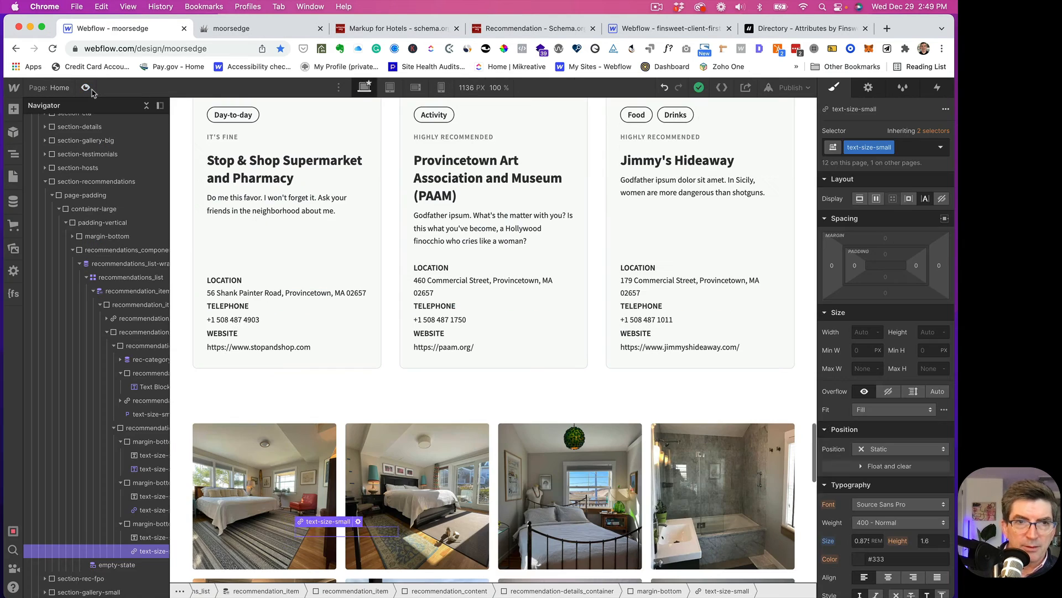
{"action": "left_click", "coordinate": [250, 318]}
{"action": "left_click", "coordinate": [890, 147]}
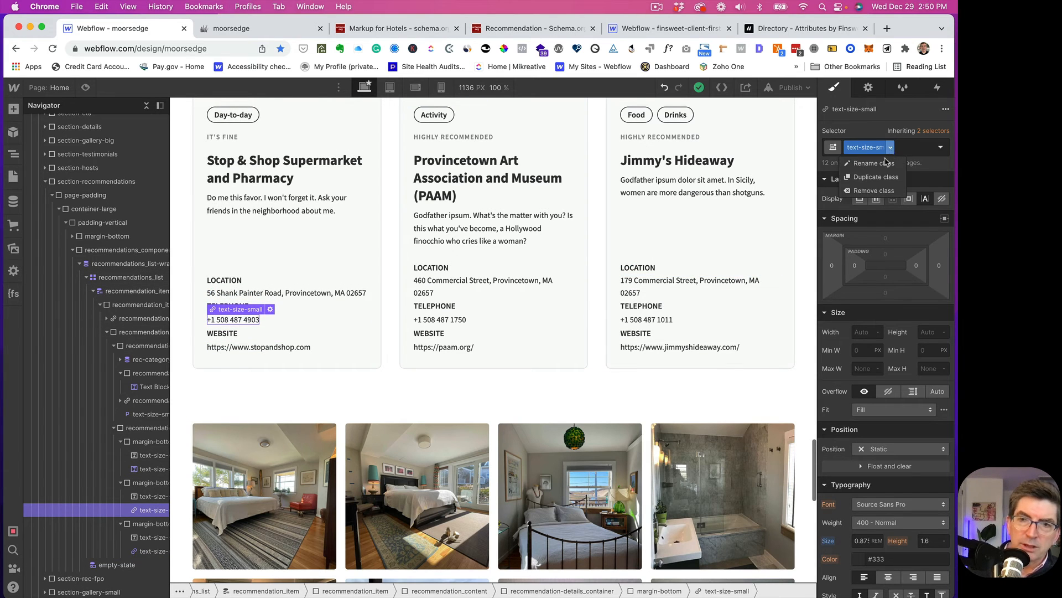
{"action": "left_click", "coordinate": [867, 190]}
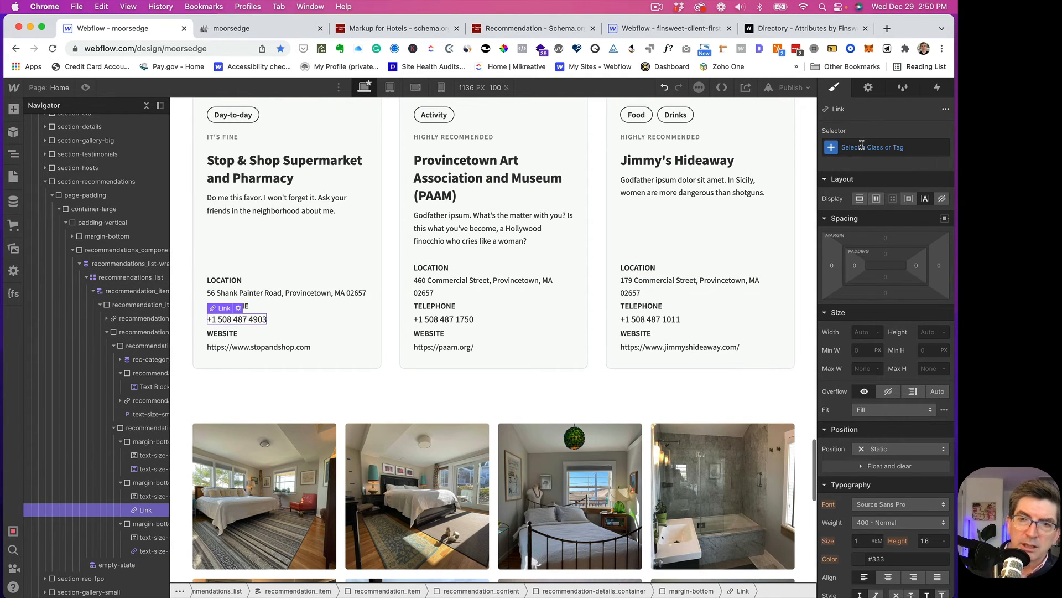
{"action": "left_click", "coordinate": [861, 146]}
{"action": "left_click", "coordinate": [840, 213]}
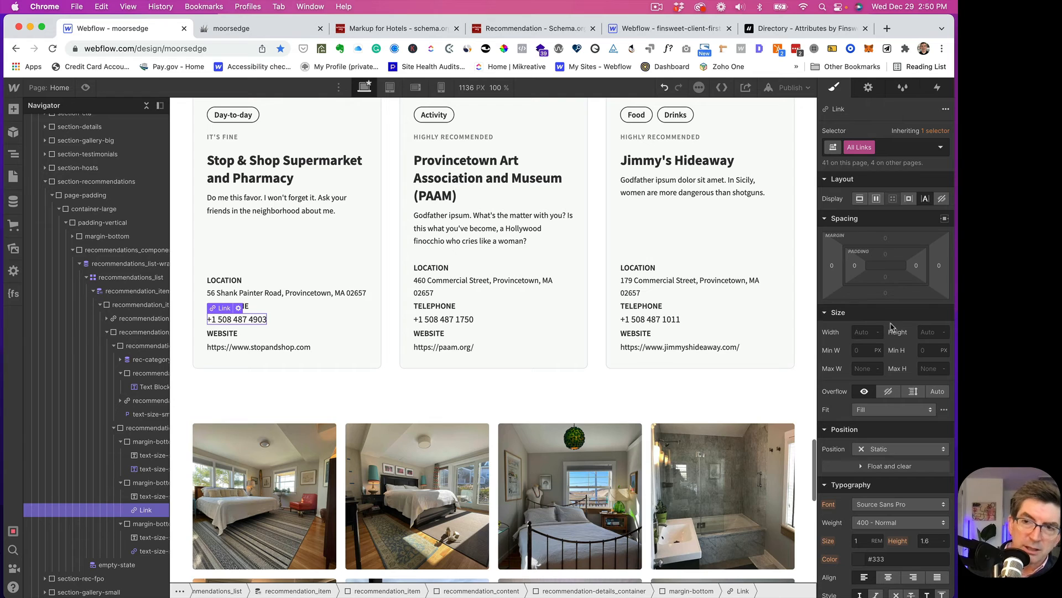
- Preview the page to check the restyled cards, then return to editing
{"action": "scroll", "coordinate": [886, 343], "scroll_direction": "down", "scroll_amount": 5}
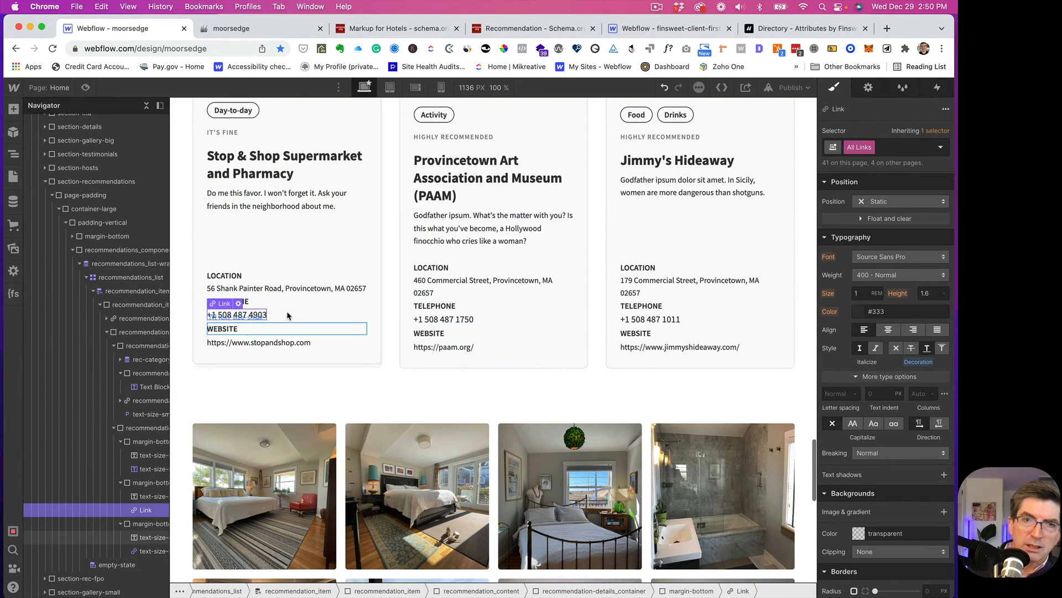
{"action": "left_click", "coordinate": [85, 88]}
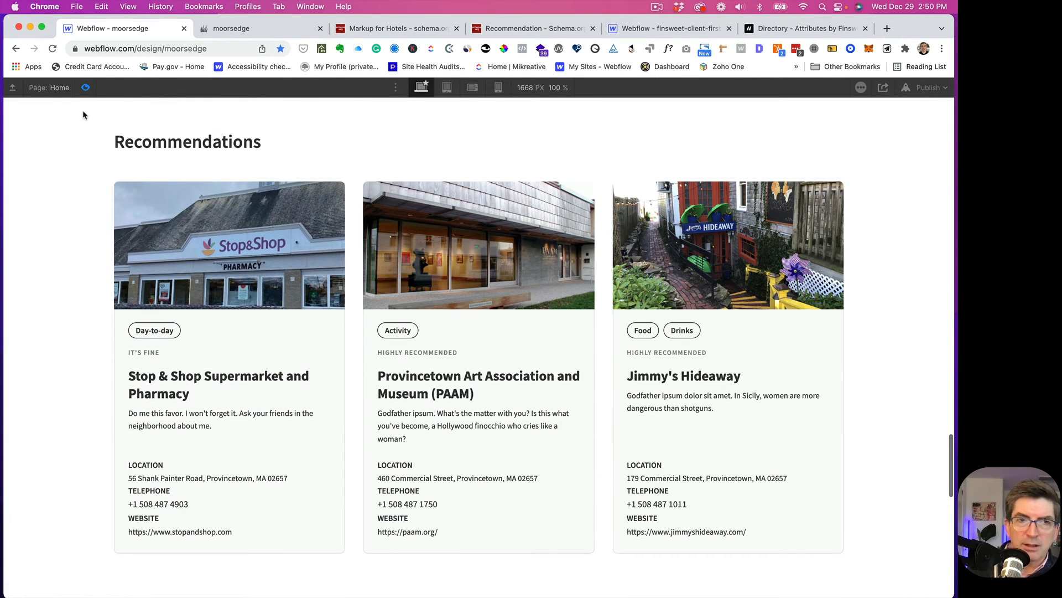
{"action": "left_click", "coordinate": [86, 89]}
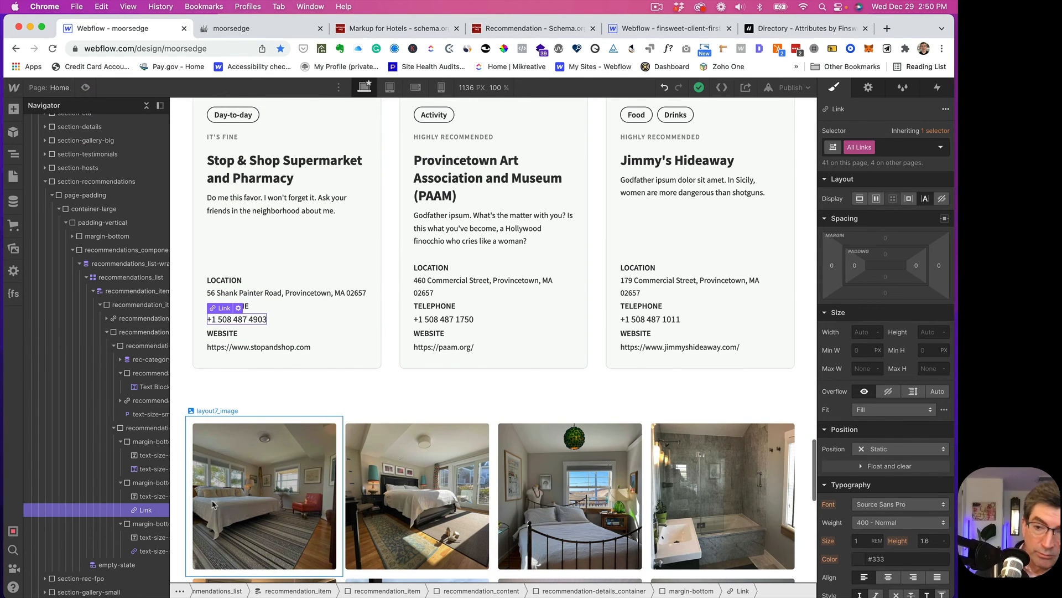
- Remove the phone link's text decoration, reset it, then set it to underline
{"action": "scroll", "coordinate": [885, 400], "scroll_direction": "down", "scroll_amount": 4}
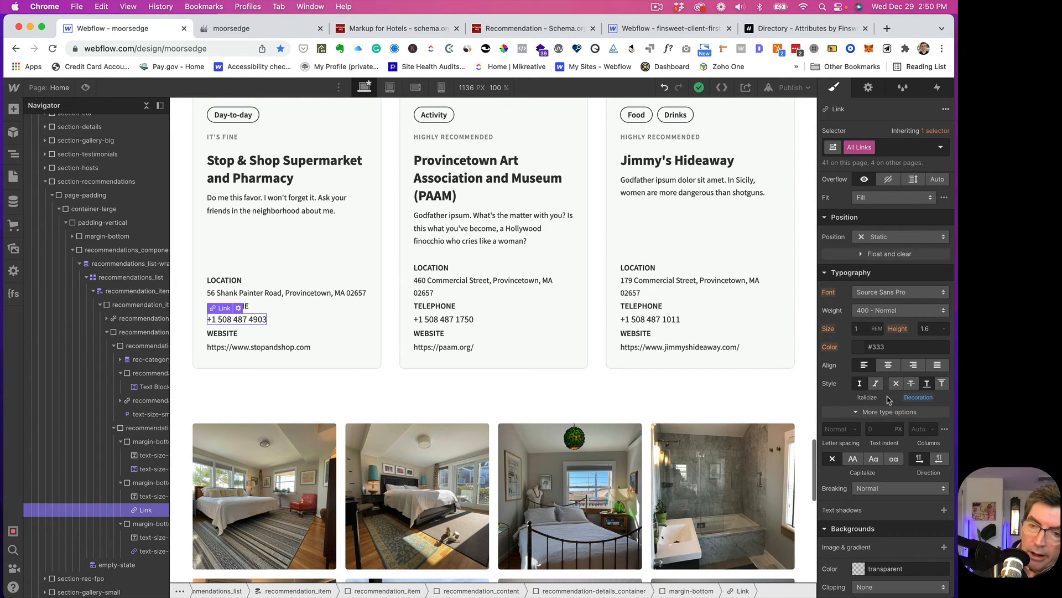
{"action": "left_click", "coordinate": [896, 384]}
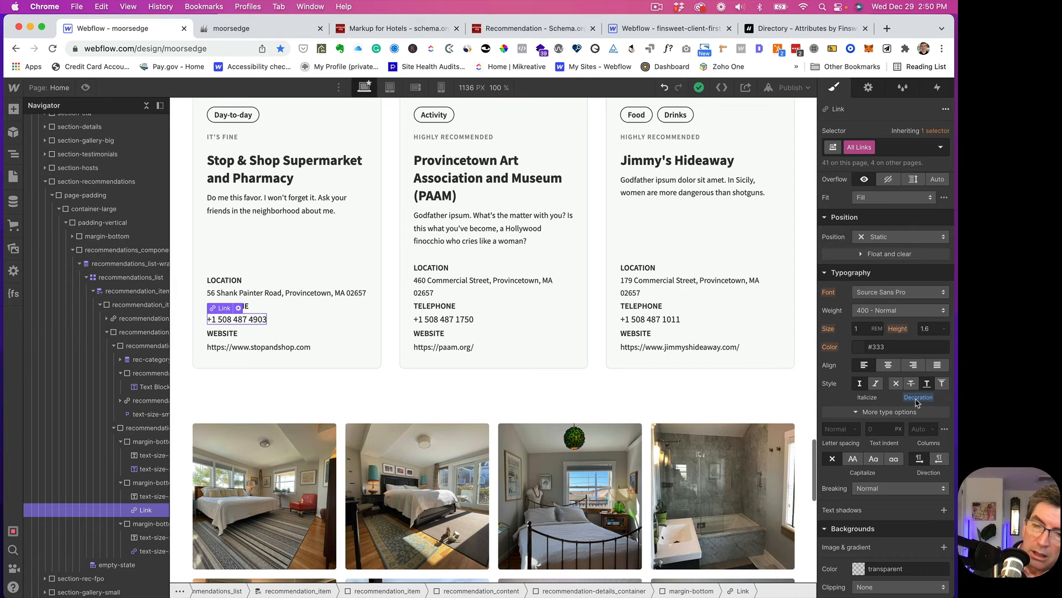
{"action": "left_click", "coordinate": [916, 398]}
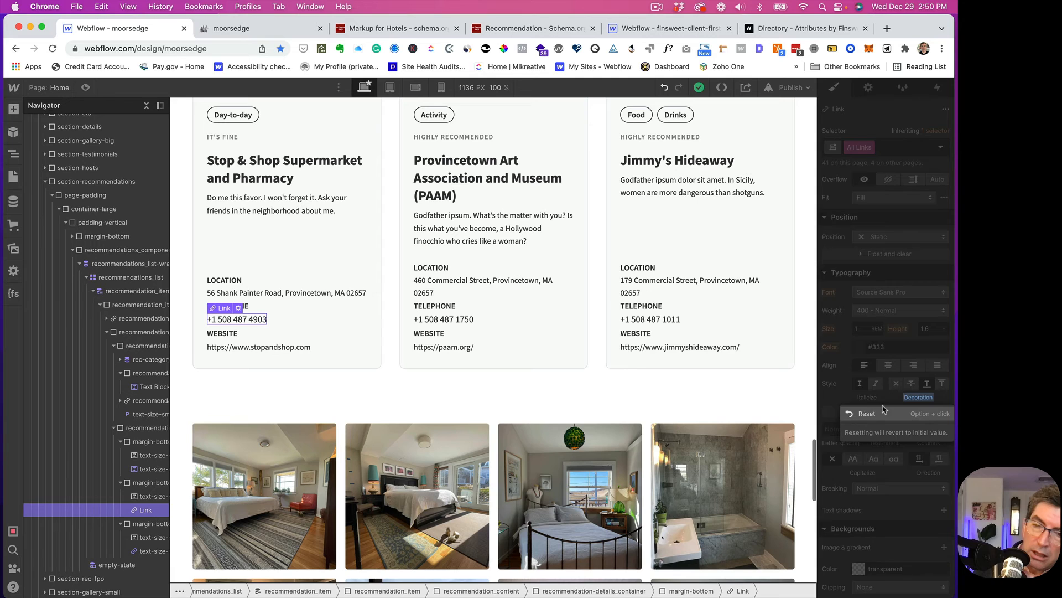
{"action": "left_click", "coordinate": [867, 413]}
{"action": "left_click", "coordinate": [927, 385]}
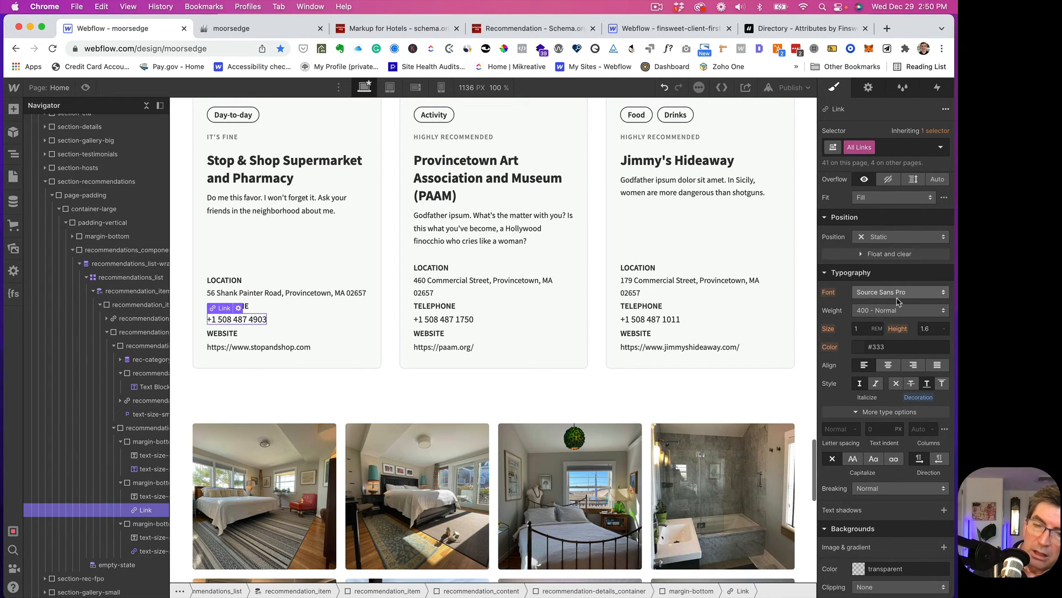
{"action": "scroll", "coordinate": [897, 305], "scroll_direction": "up", "scroll_amount": 5}
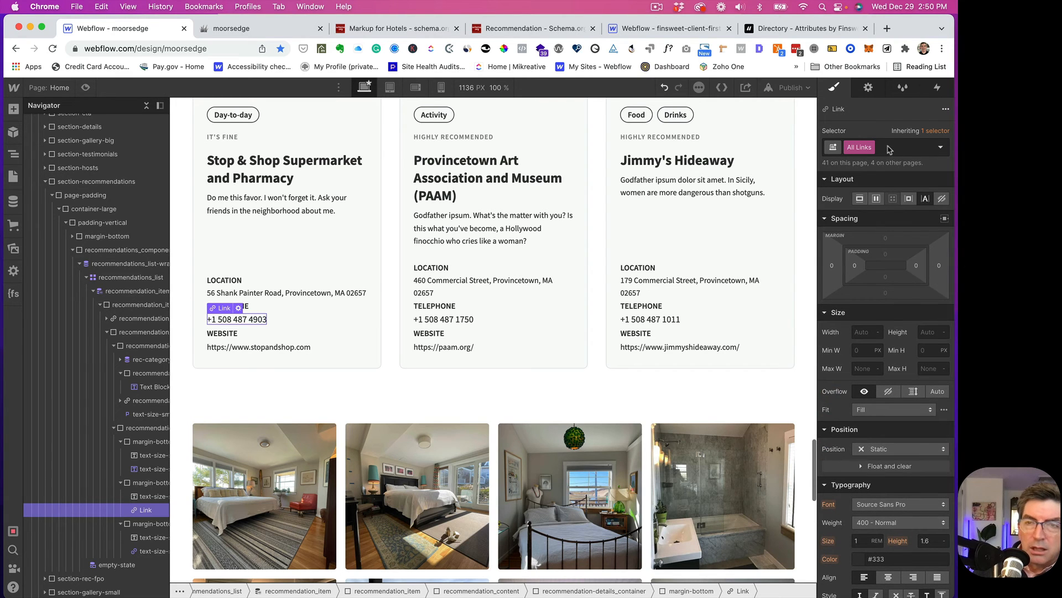
{"action": "left_click", "coordinate": [924, 132]}
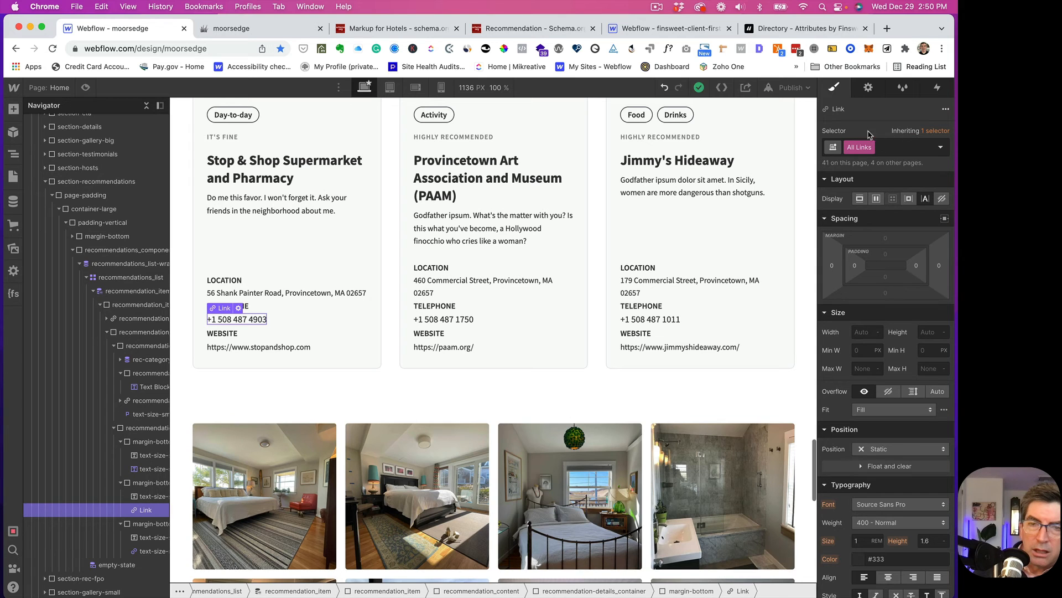
{"action": "scroll", "coordinate": [351, 301], "scroll_direction": "up", "scroll_amount": 2}
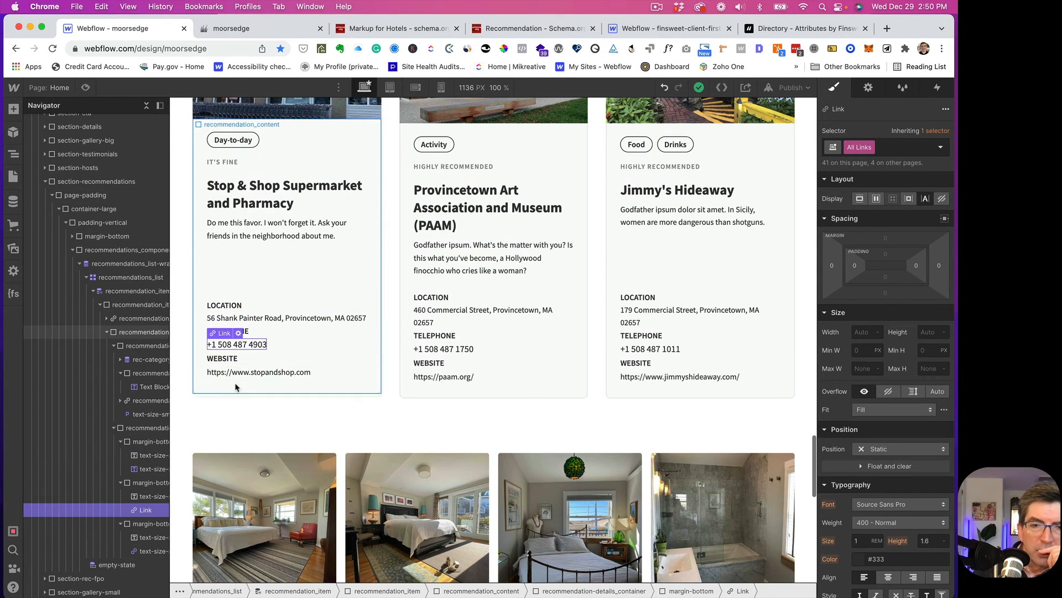
- Reapply text-size-small to the Stop & Shop phone link and open the publish options
{"action": "left_click", "coordinate": [239, 371]}
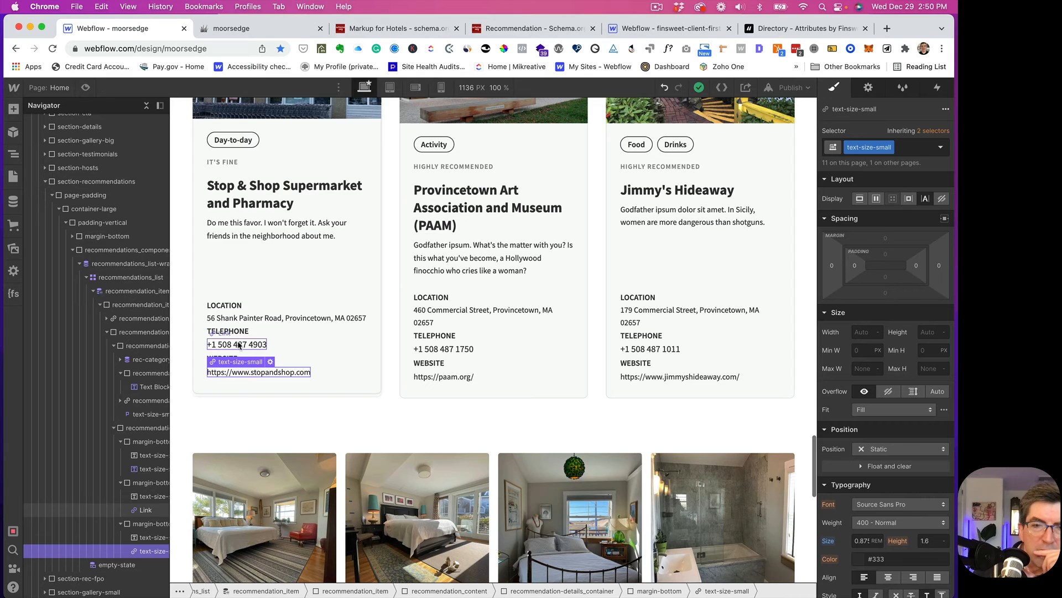
{"action": "left_click", "coordinate": [239, 345]}
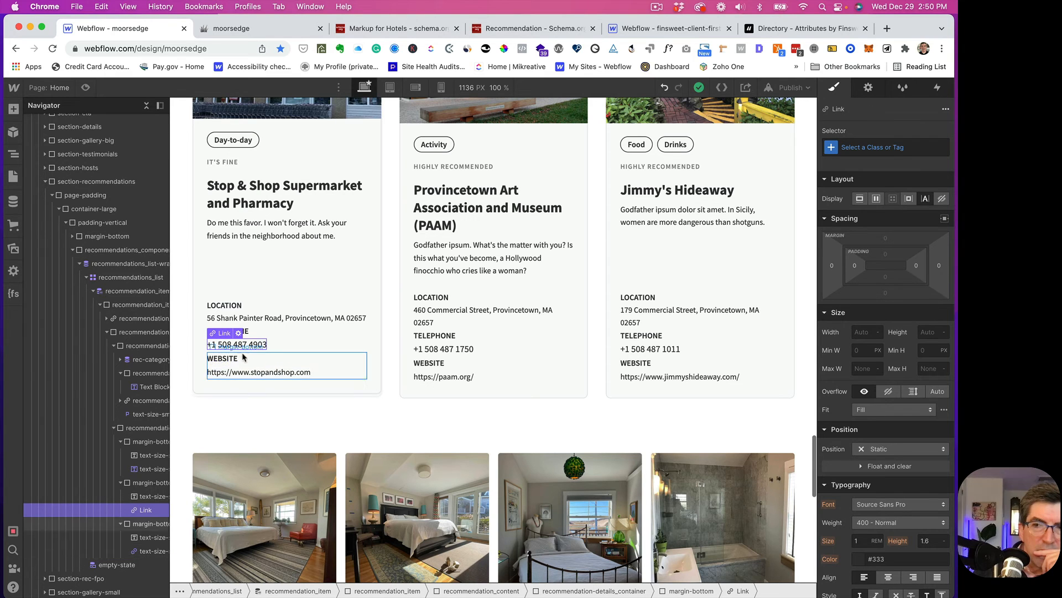
{"action": "left_click", "coordinate": [858, 148]}
{"action": "type", "text": "texsm"}
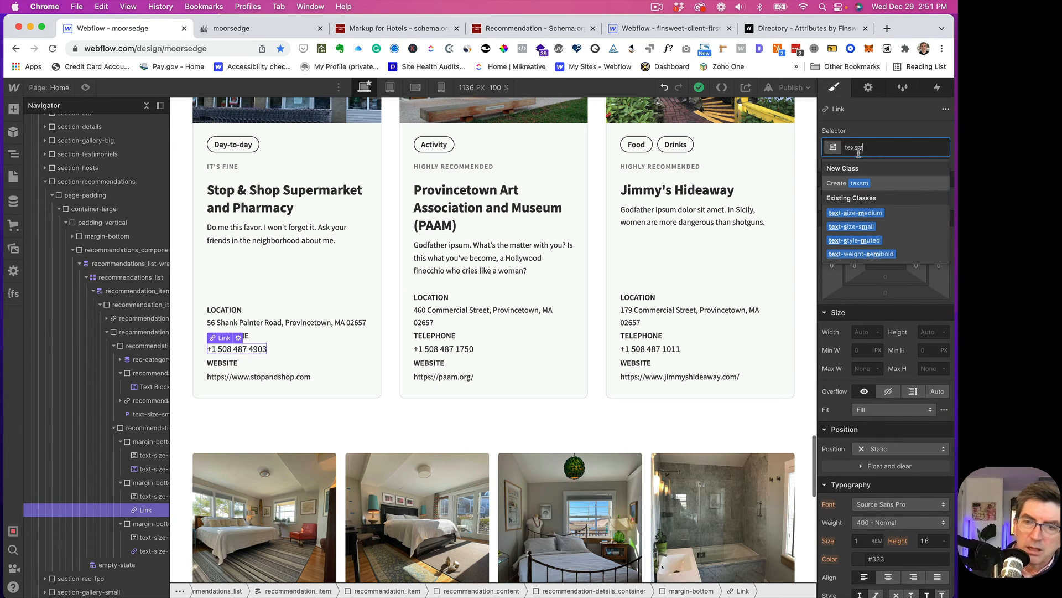
{"action": "left_click", "coordinate": [852, 227]}
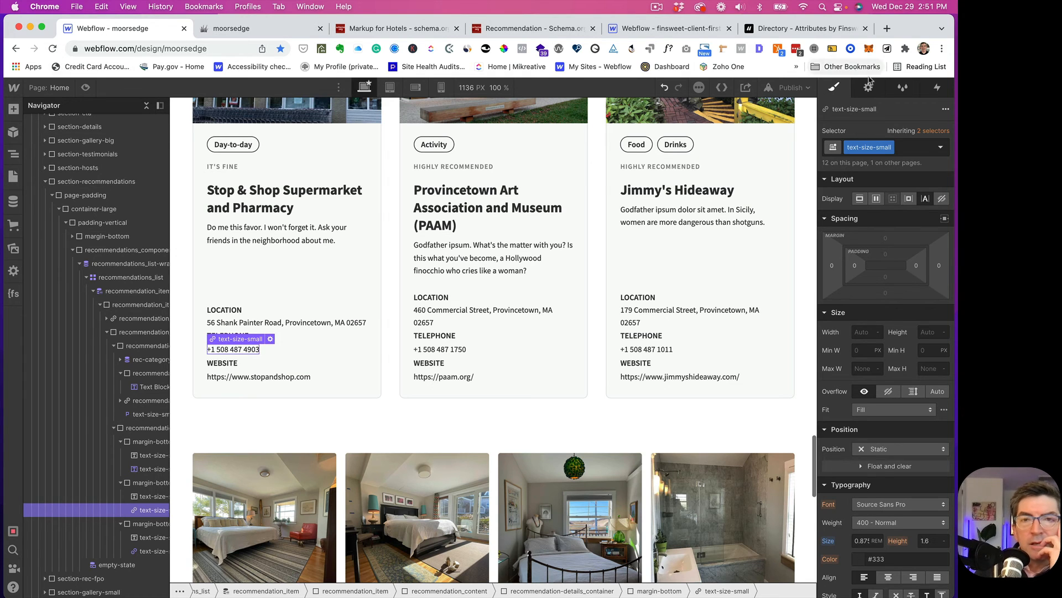
{"action": "left_click", "coordinate": [782, 88]}
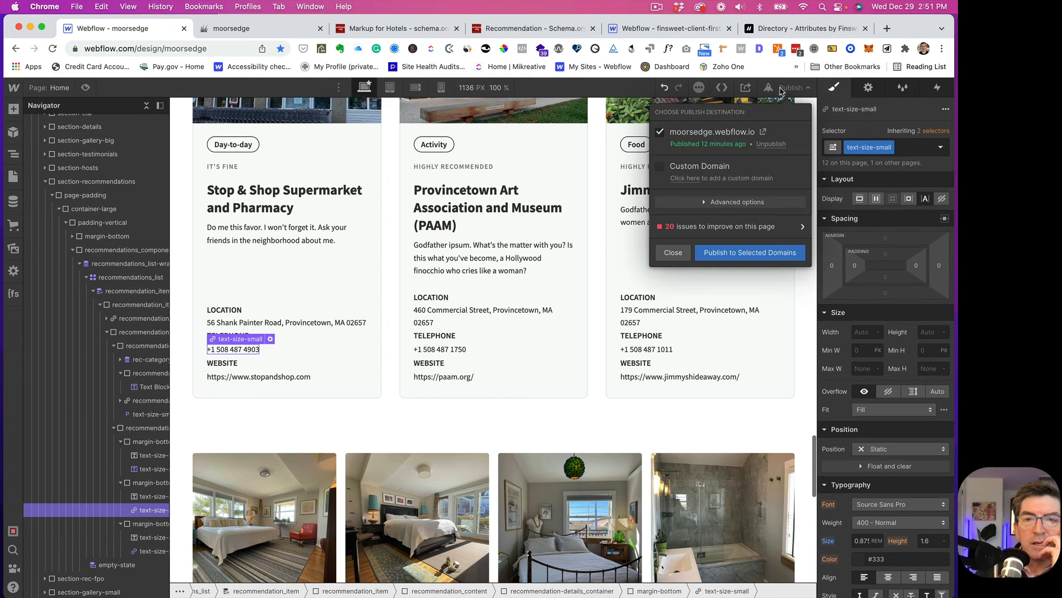
- Publish the site to moorsedge.webflow.io and close the publish options once it reports success
{"action": "left_click", "coordinate": [719, 256]}
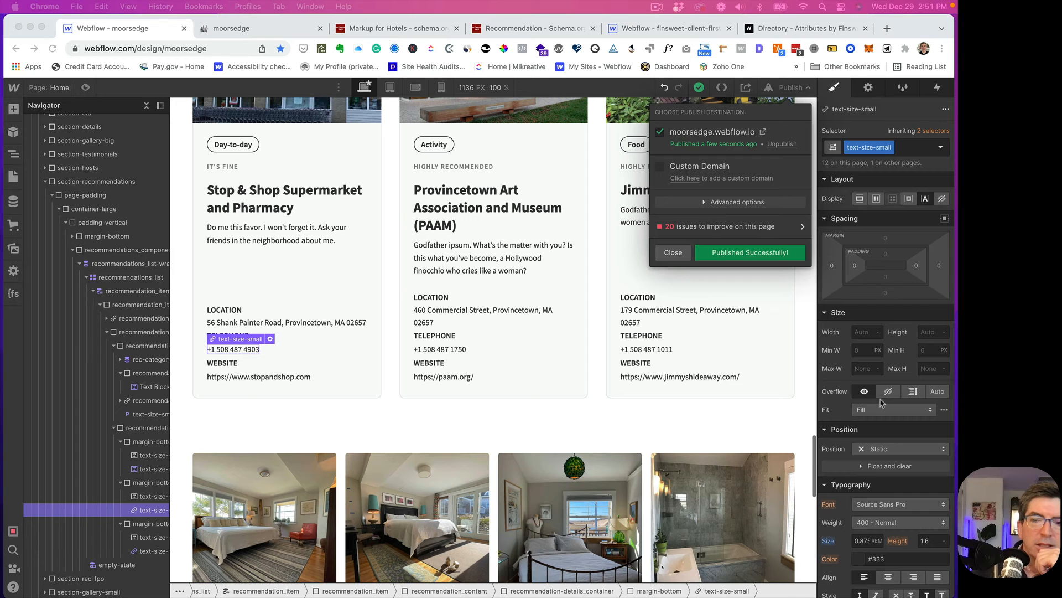
{"action": "left_click", "coordinate": [676, 254]}
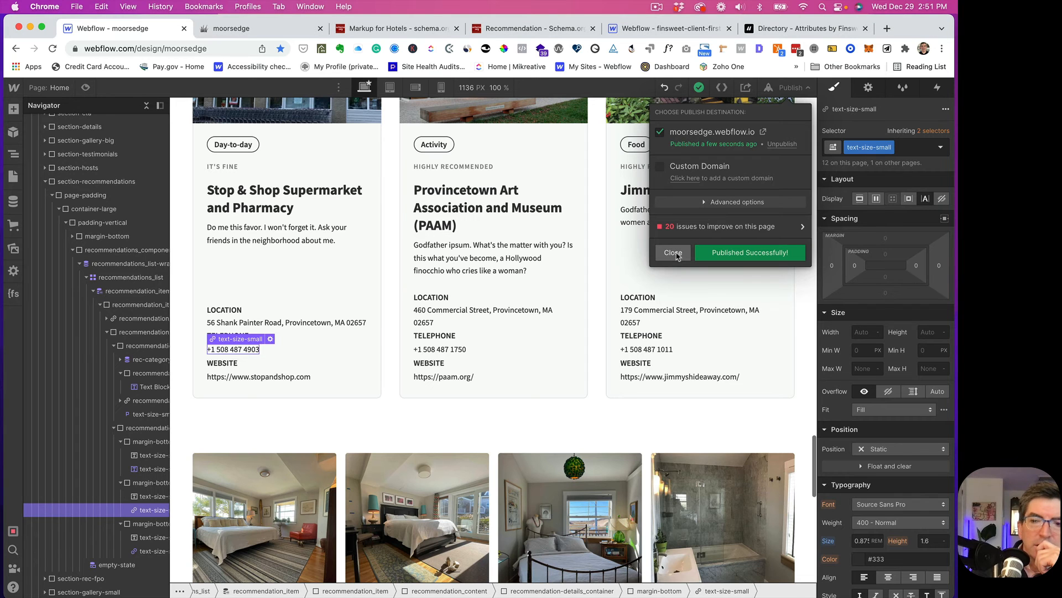
{"action": "left_click", "coordinate": [673, 253]}
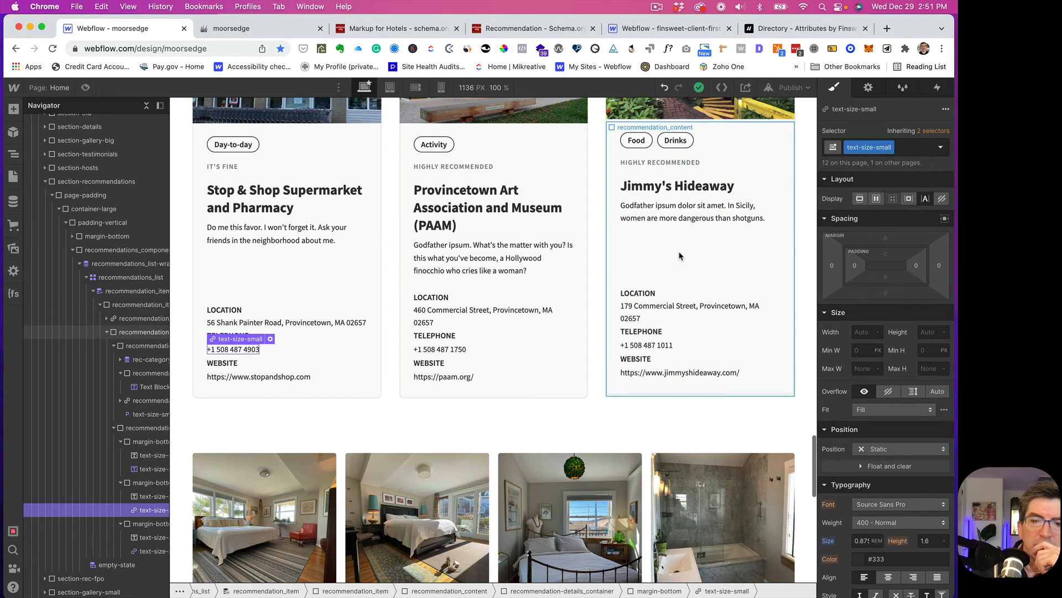
{"action": "left_click", "coordinate": [203, 28]}
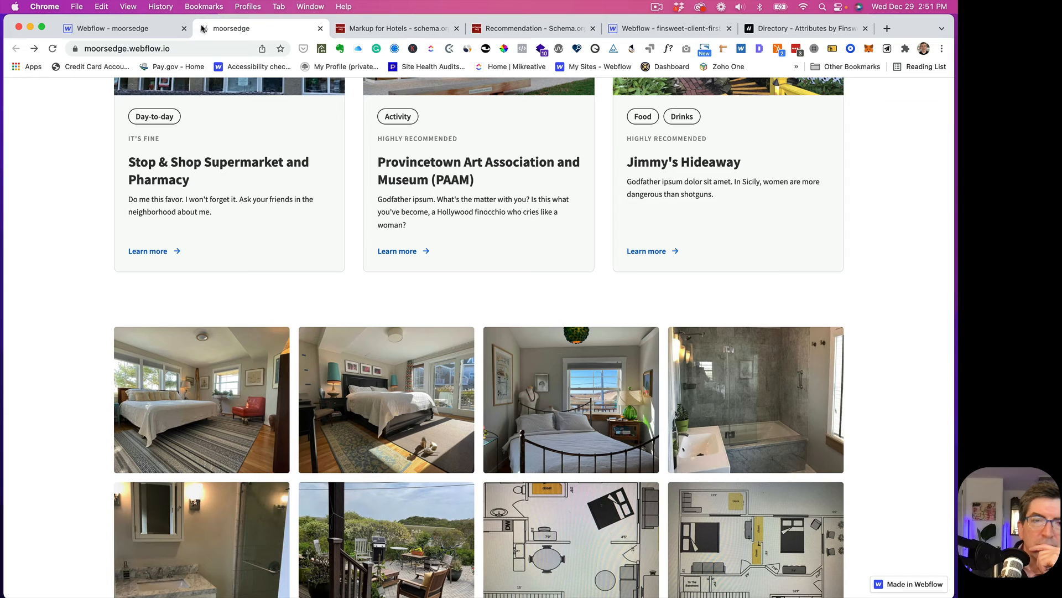
{"action": "left_click", "coordinate": [53, 49]}
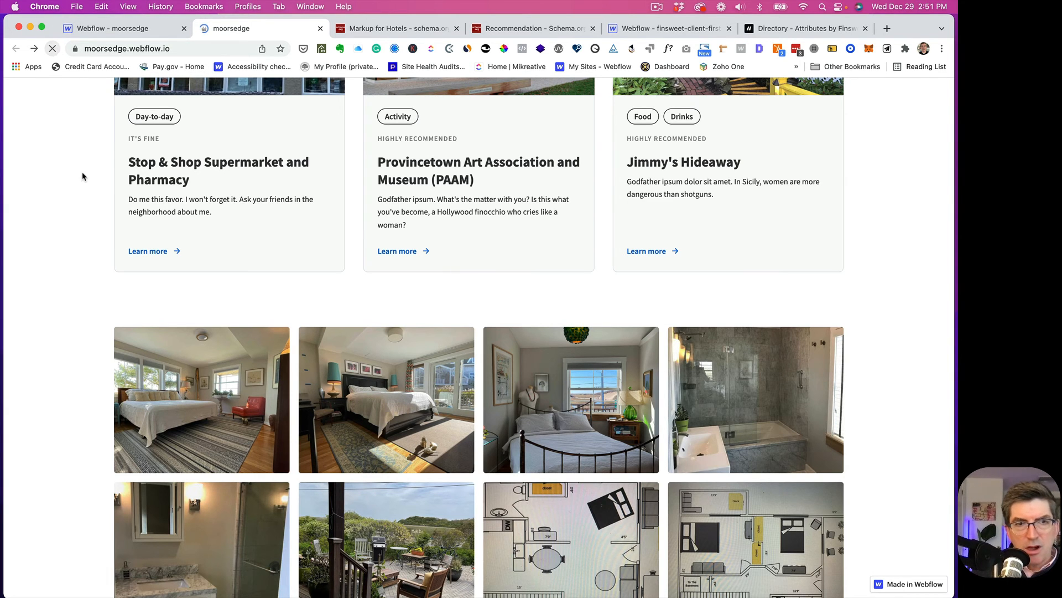
{"action": "scroll", "coordinate": [89, 327], "scroll_direction": "down", "scroll_amount": 20}
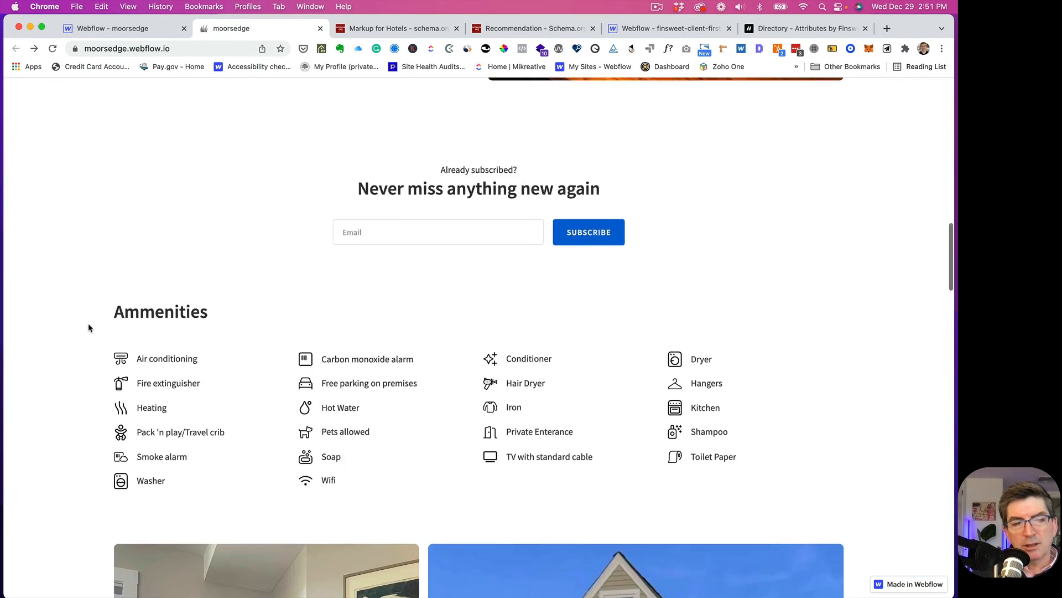
{"action": "scroll", "coordinate": [88, 328], "scroll_direction": "down", "scroll_amount": 10}
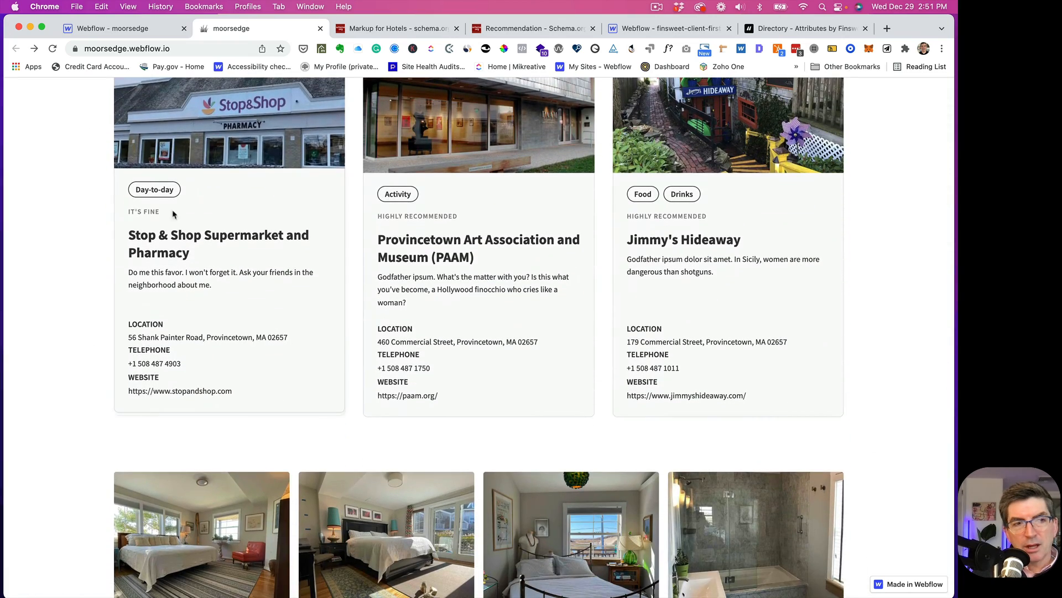
{"action": "left_click", "coordinate": [108, 27]}
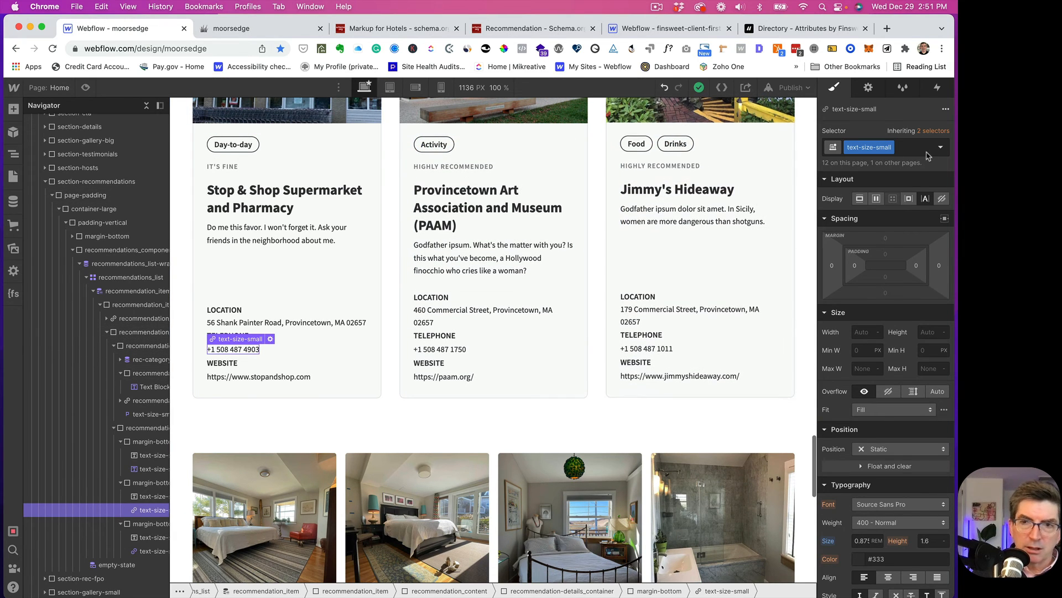
- Add the text-style-link combo class to the telephone number's text-size-small link
{"action": "left_click", "coordinate": [910, 147]}
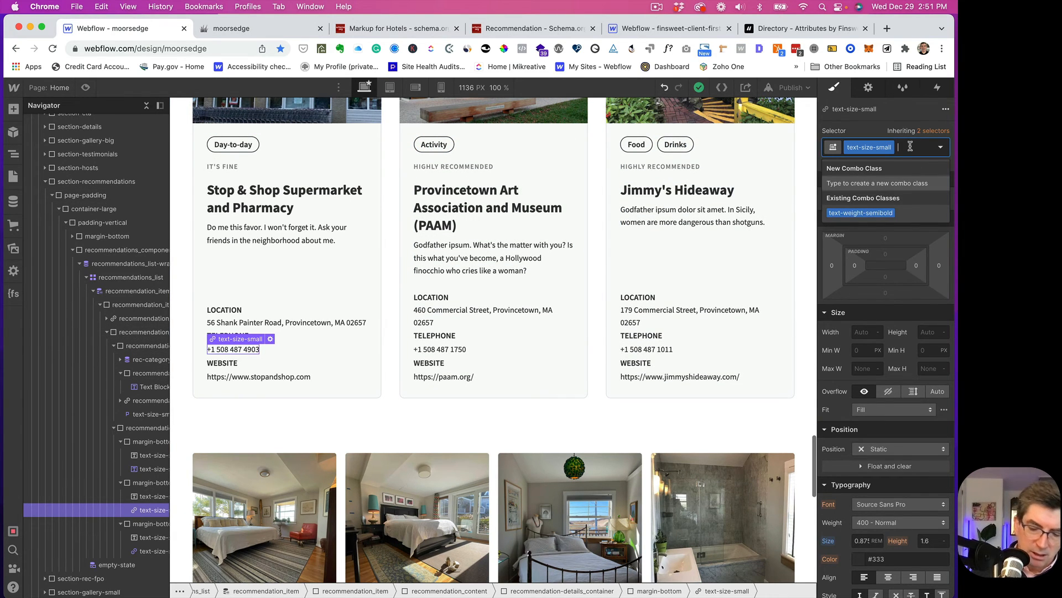
{"action": "type", "text": "link"}
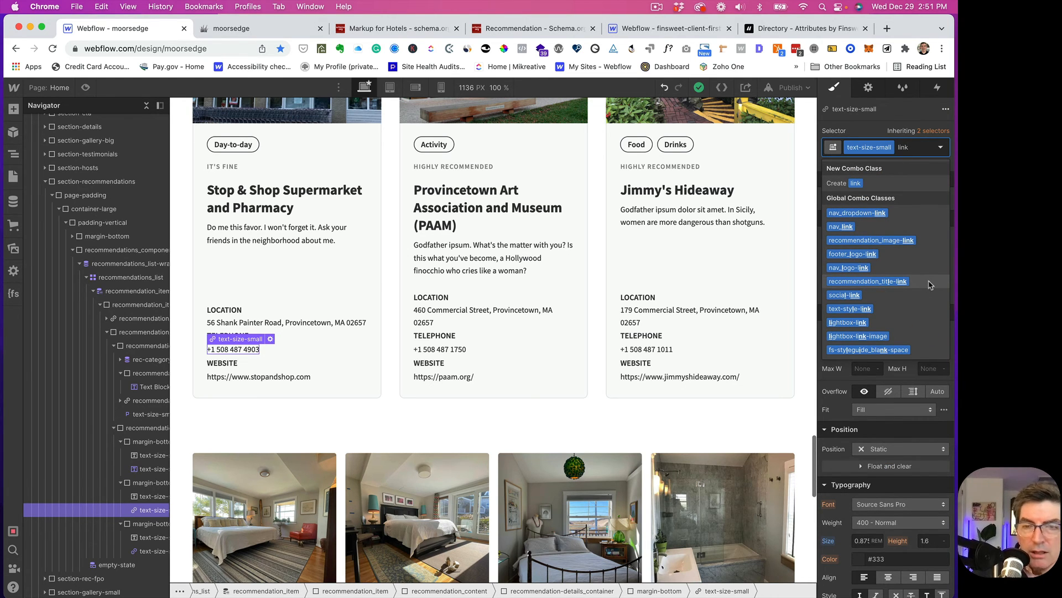
{"action": "left_click", "coordinate": [853, 310]}
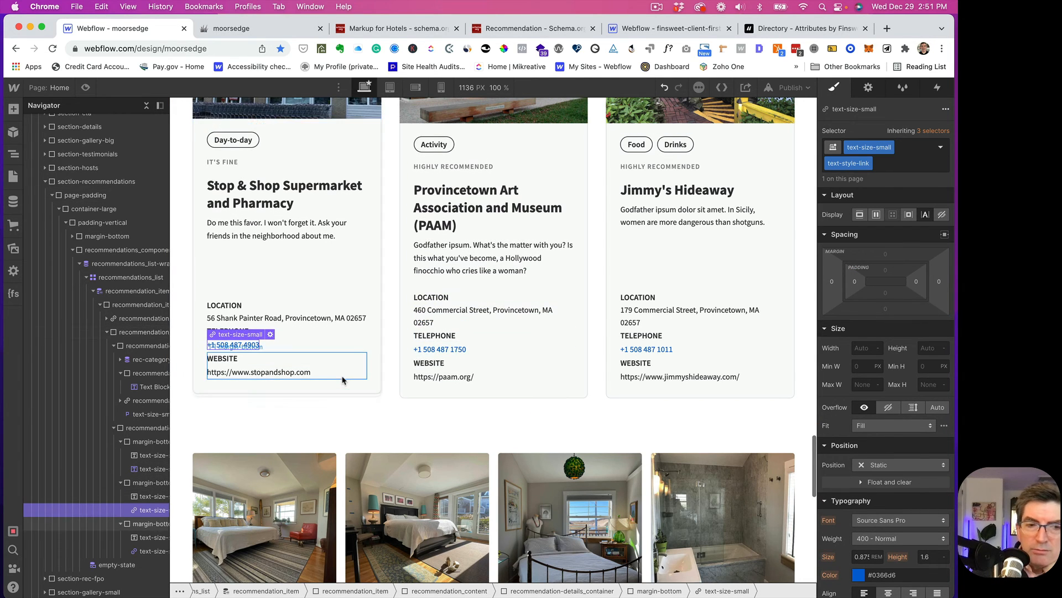
{"action": "scroll", "coordinate": [921, 489], "scroll_direction": "down", "scroll_amount": 3}
{"action": "scroll", "coordinate": [922, 489], "scroll_direction": "down", "scroll_amount": 2}
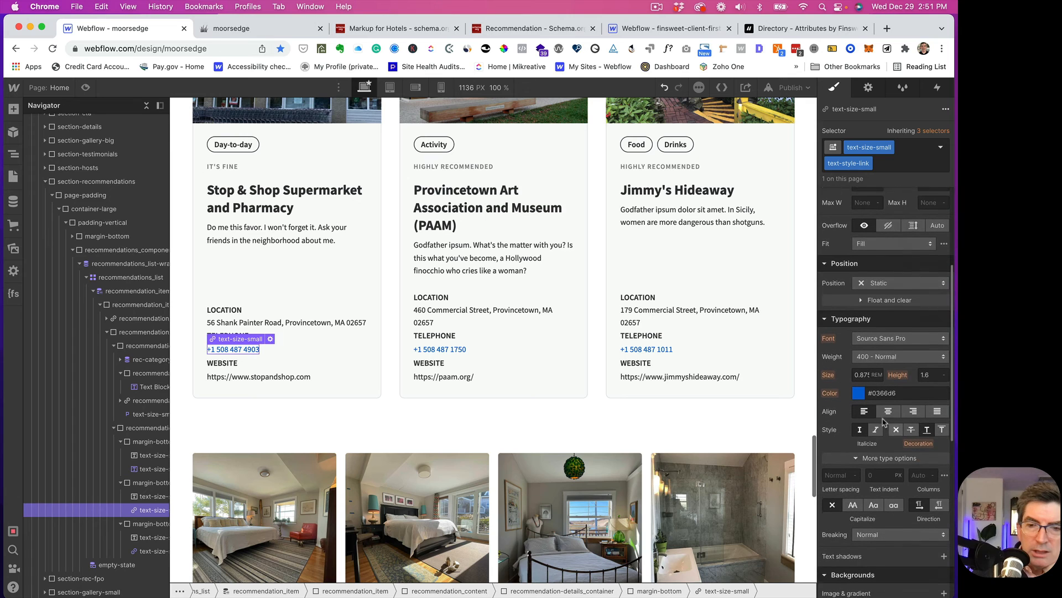
{"action": "left_click", "coordinate": [858, 390]}
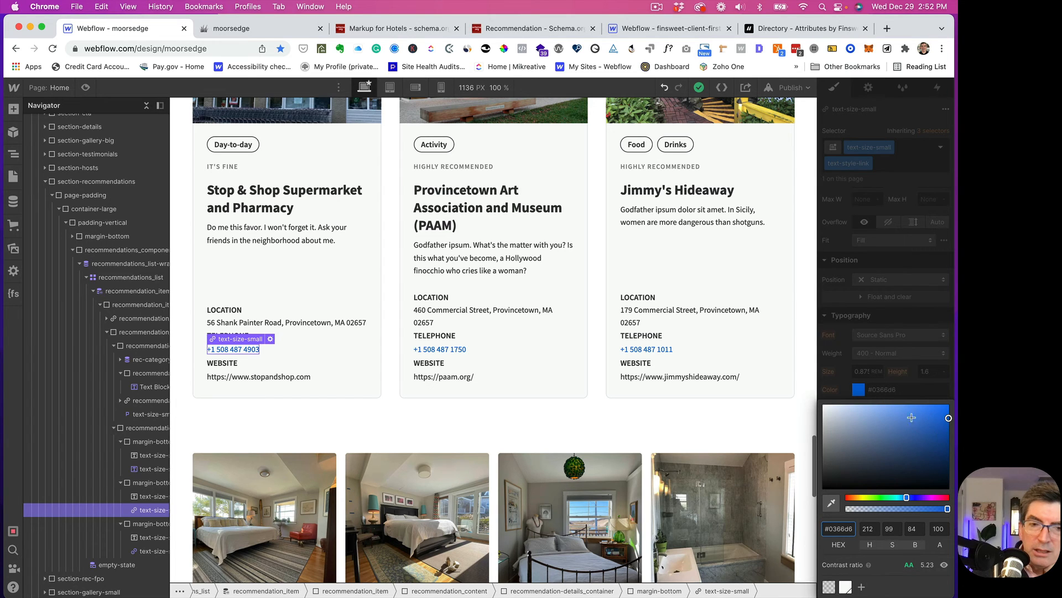
- Give the website link the text-style-link class too, then select page-padding in the Navigator
{"action": "left_click", "coordinate": [253, 375]}
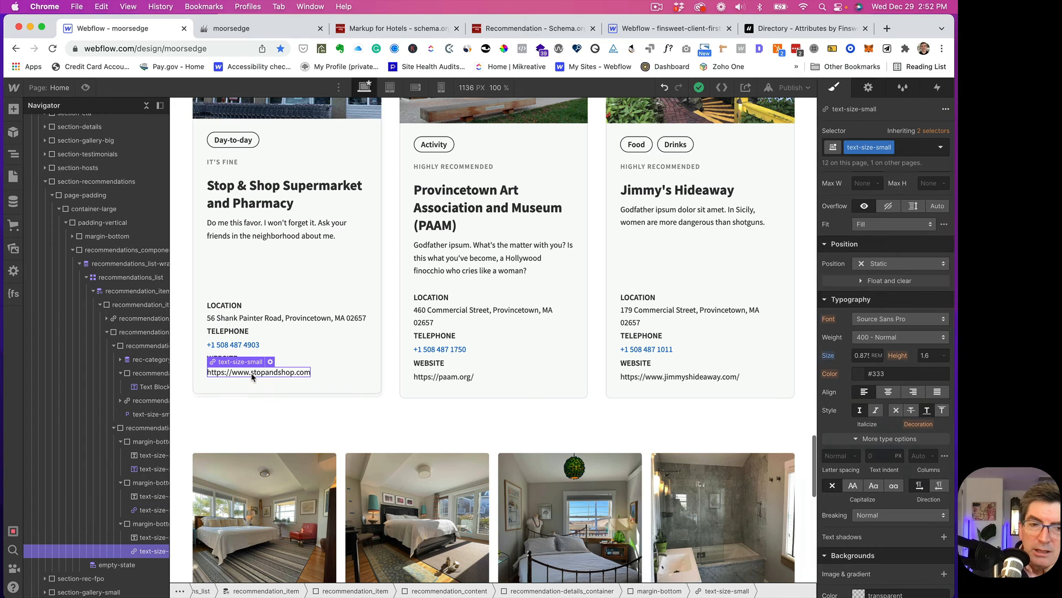
{"action": "left_click", "coordinate": [907, 146]}
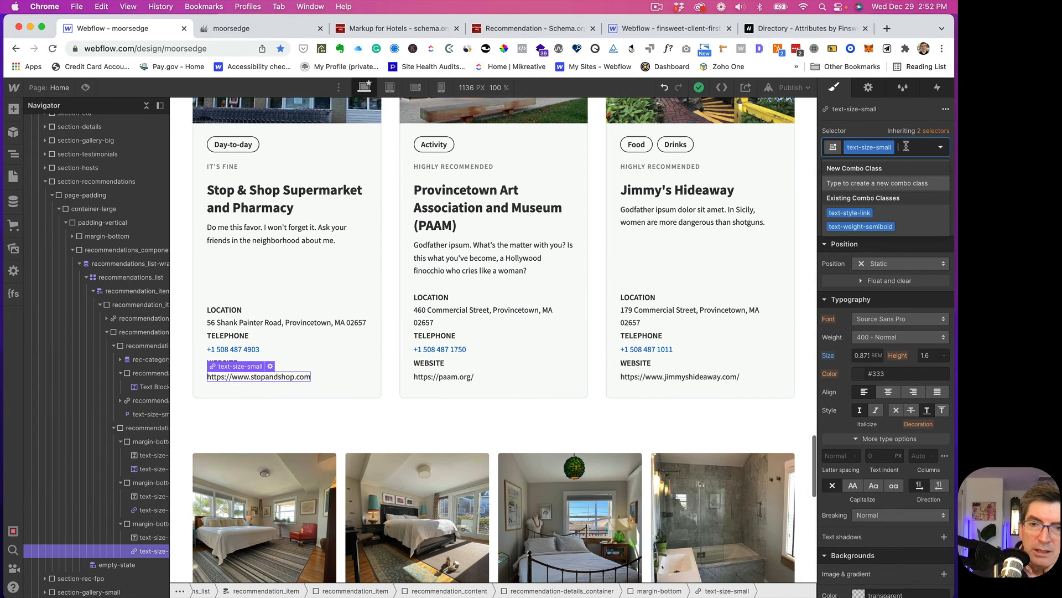
{"action": "left_click", "coordinate": [864, 214]}
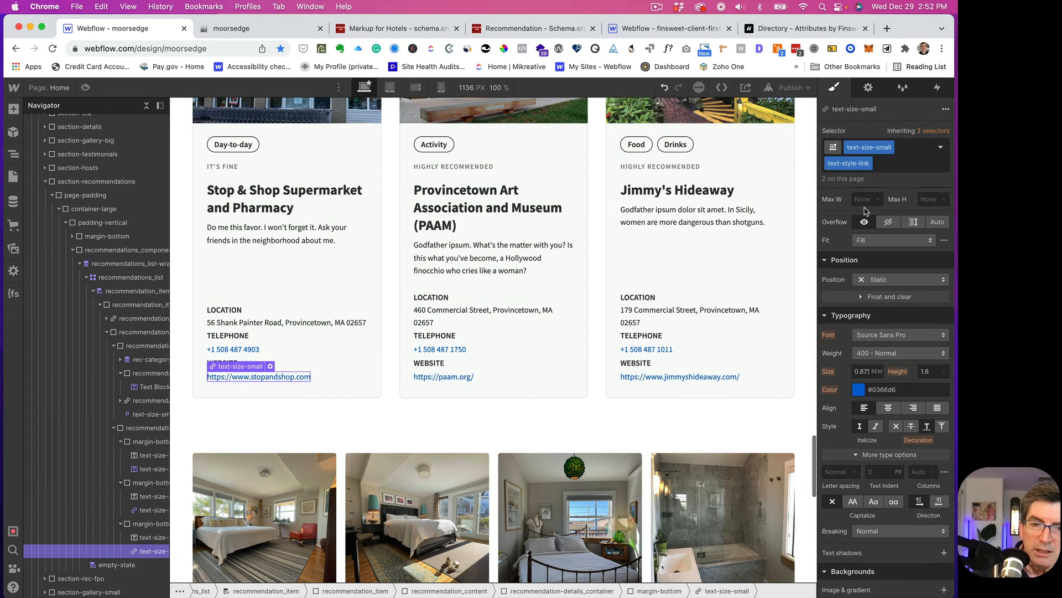
{"action": "left_click", "coordinate": [190, 257]}
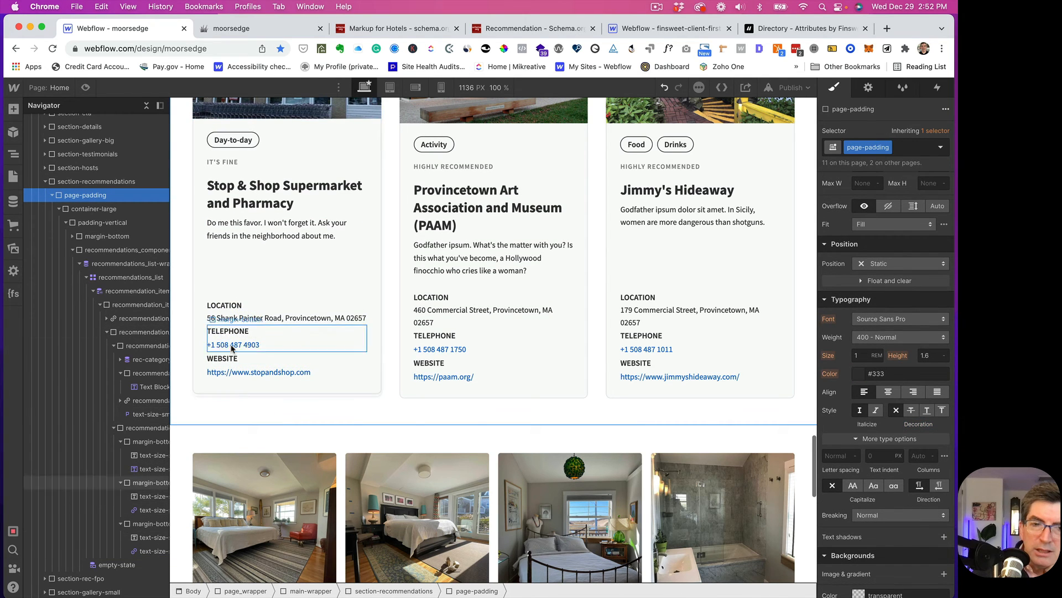
- Republish the site to moorsedge.webflow.io and switch to the live site in Chrome
{"action": "left_click", "coordinate": [799, 88]}
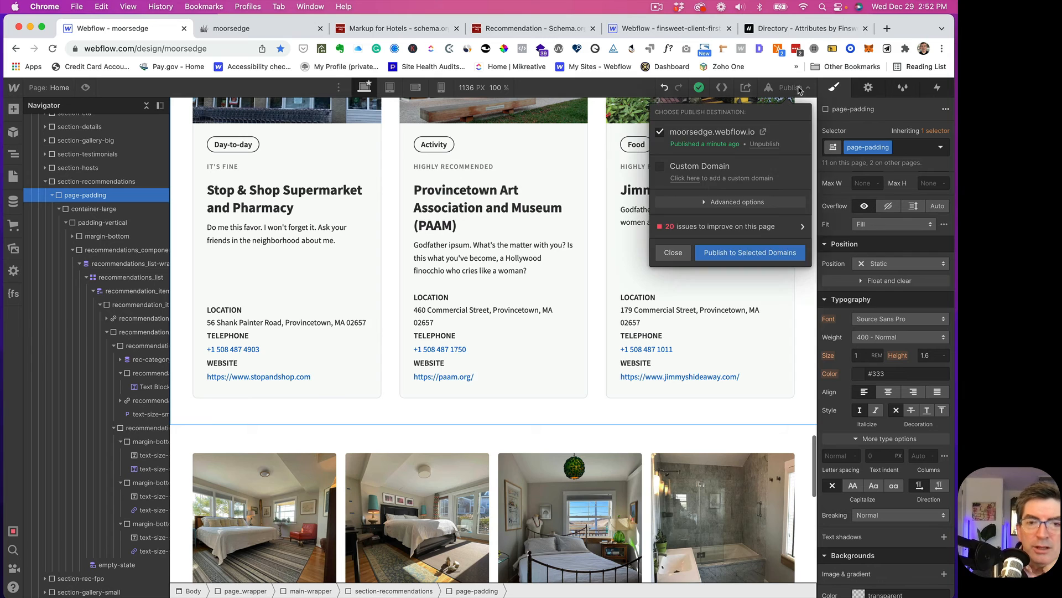
{"action": "left_click", "coordinate": [723, 252]}
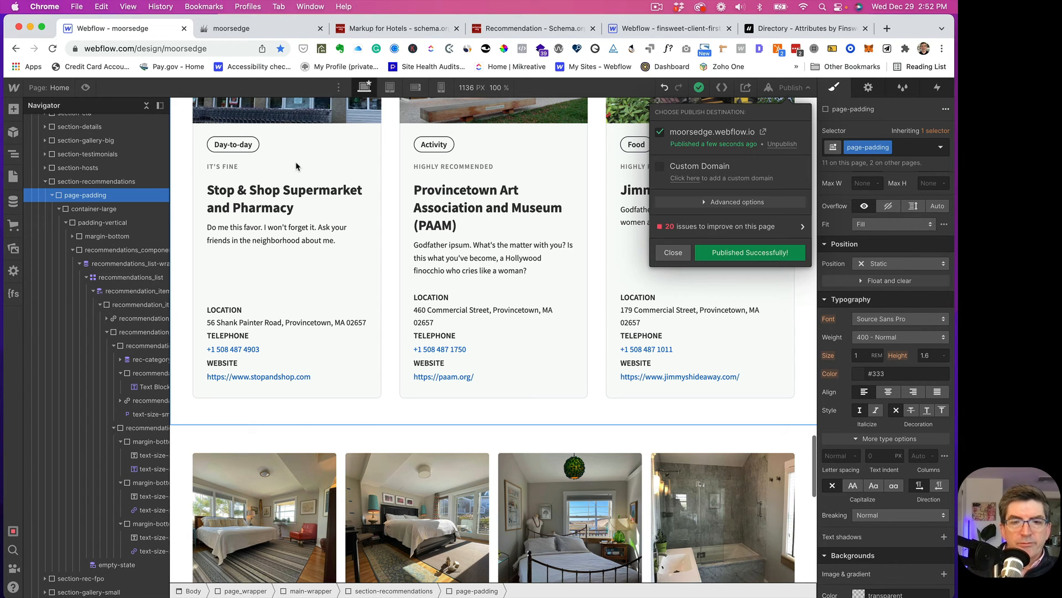
{"action": "left_click", "coordinate": [237, 30]}
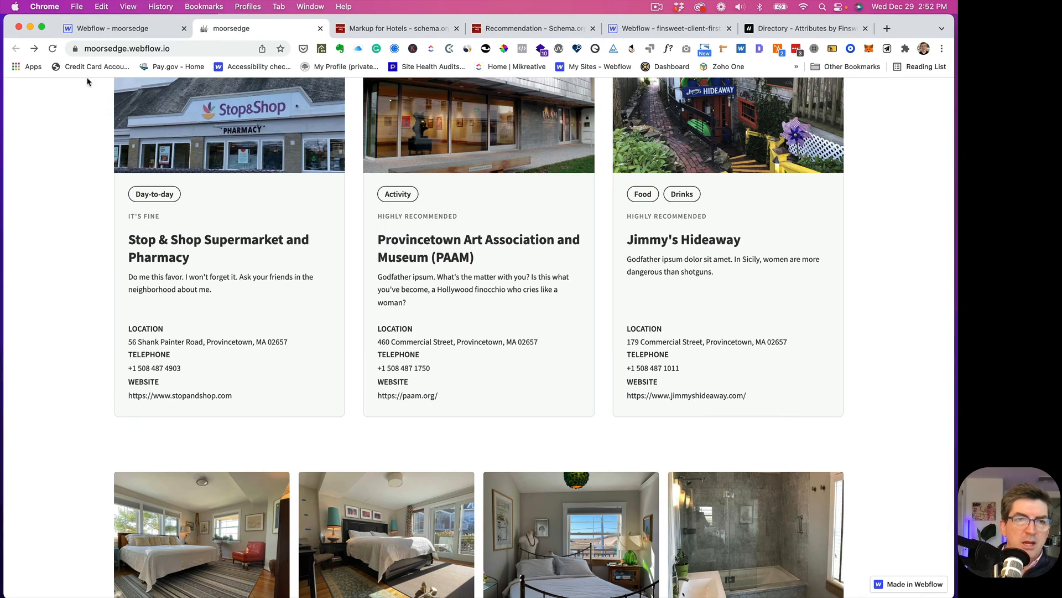
- Reload the published site and scroll to the Recommendations cards to check the blue links
{"action": "left_click", "coordinate": [53, 48]}
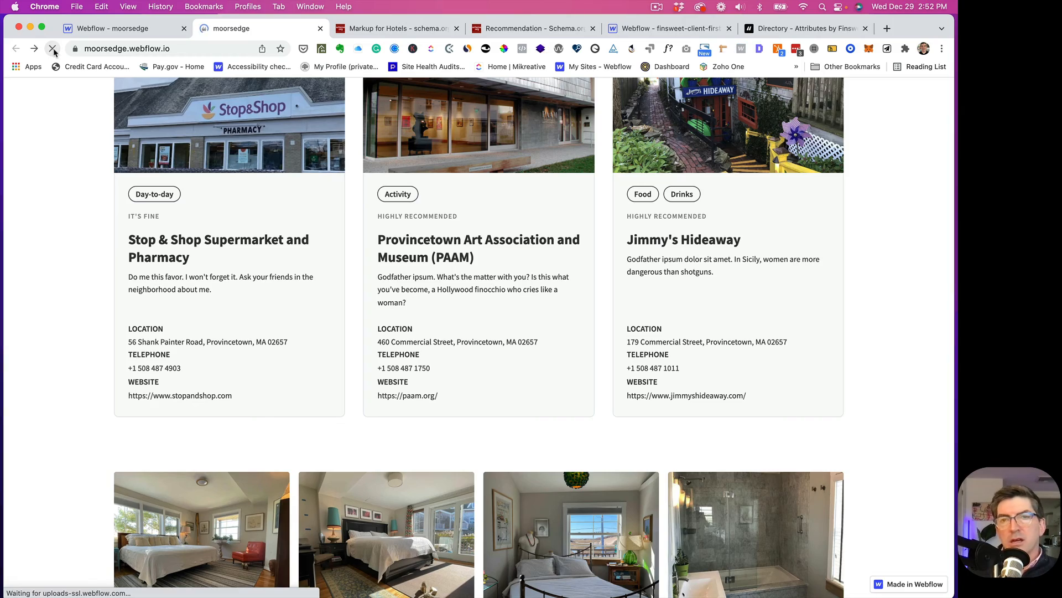
{"action": "scroll", "coordinate": [183, 275], "scroll_direction": "down", "scroll_amount": 15}
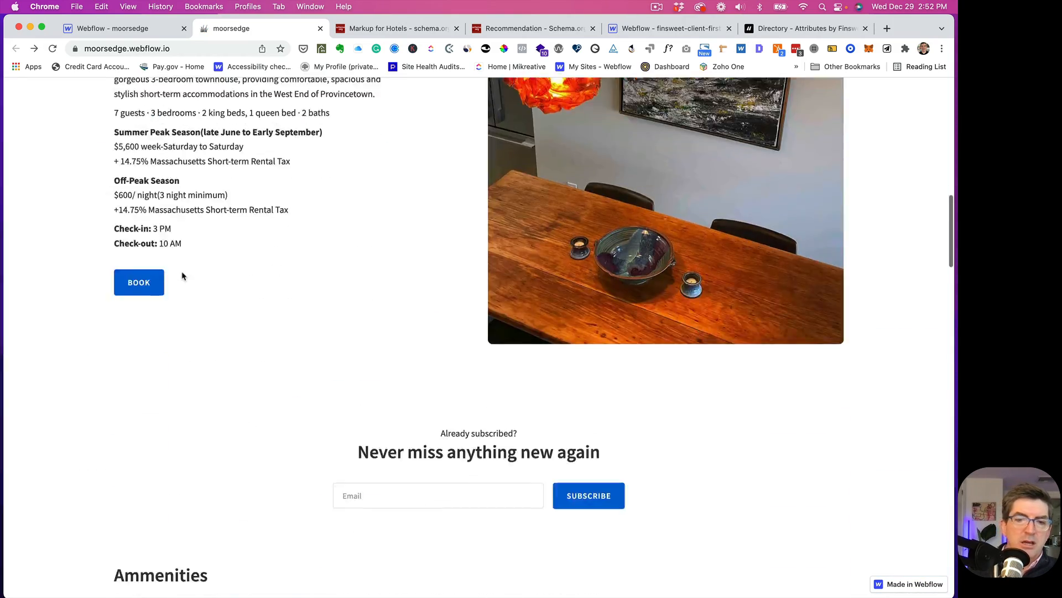
{"action": "scroll", "coordinate": [183, 275], "scroll_direction": "down", "scroll_amount": 20}
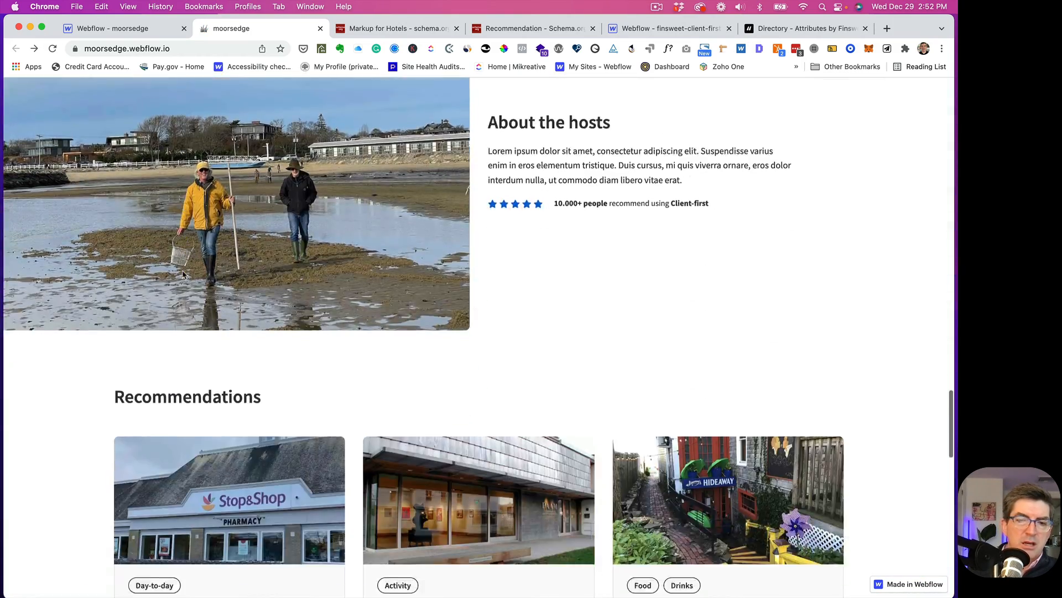
{"action": "scroll", "coordinate": [183, 275], "scroll_direction": "down", "scroll_amount": 4}
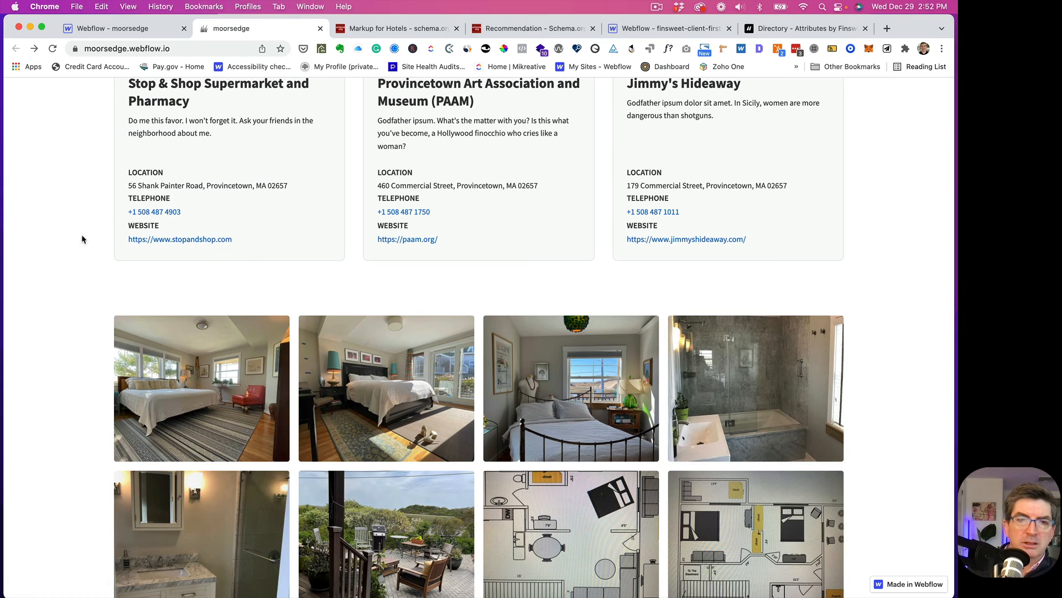
{"action": "scroll", "coordinate": [117, 185], "scroll_direction": "up", "scroll_amount": 3}
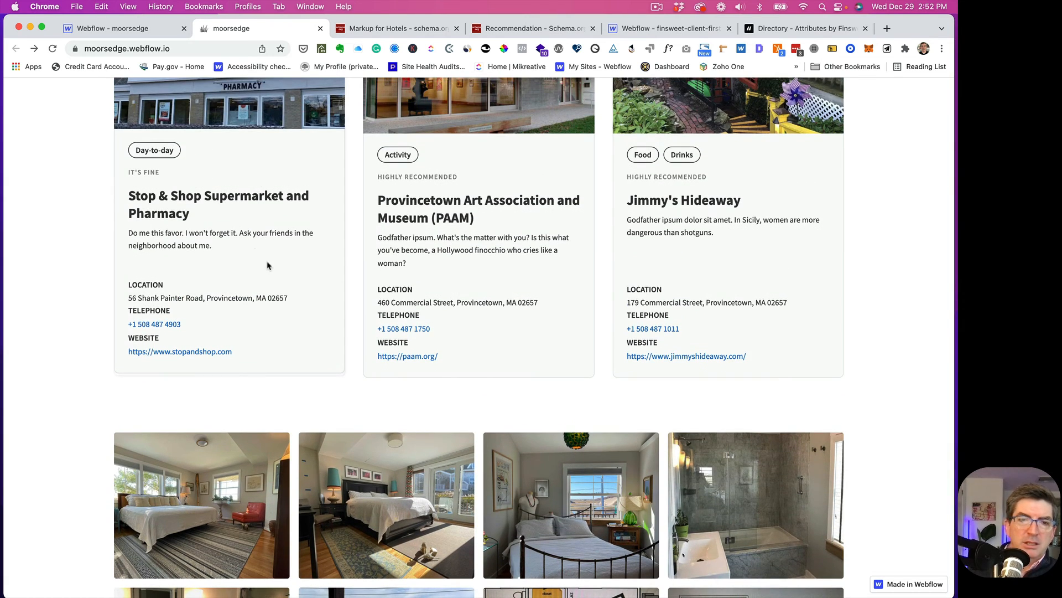
{"action": "scroll", "coordinate": [270, 270], "scroll_direction": "up", "scroll_amount": 3}
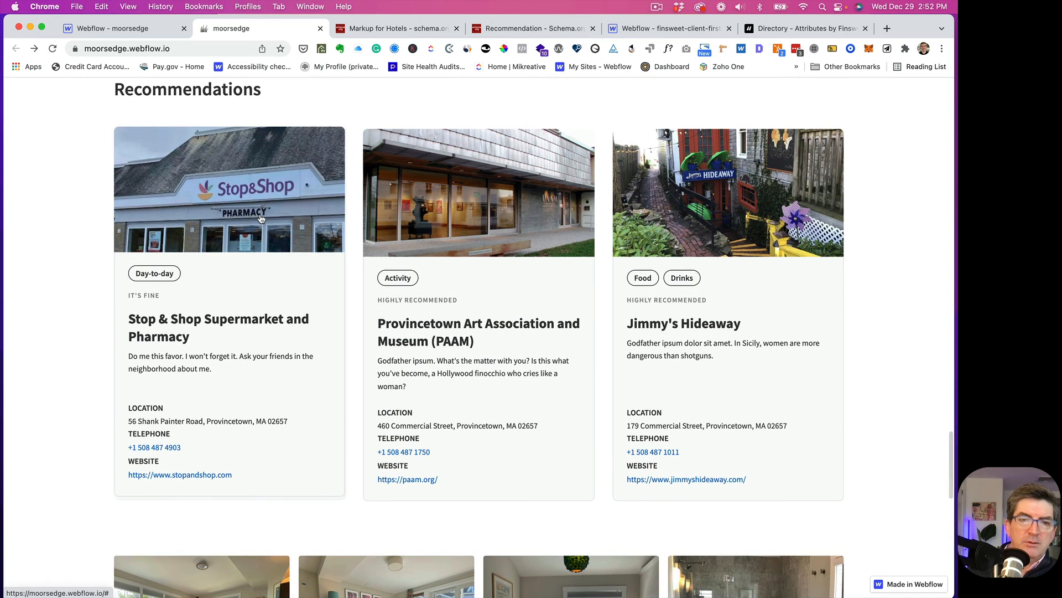
{"action": "scroll", "coordinate": [277, 322], "scroll_direction": "down", "scroll_amount": 1}
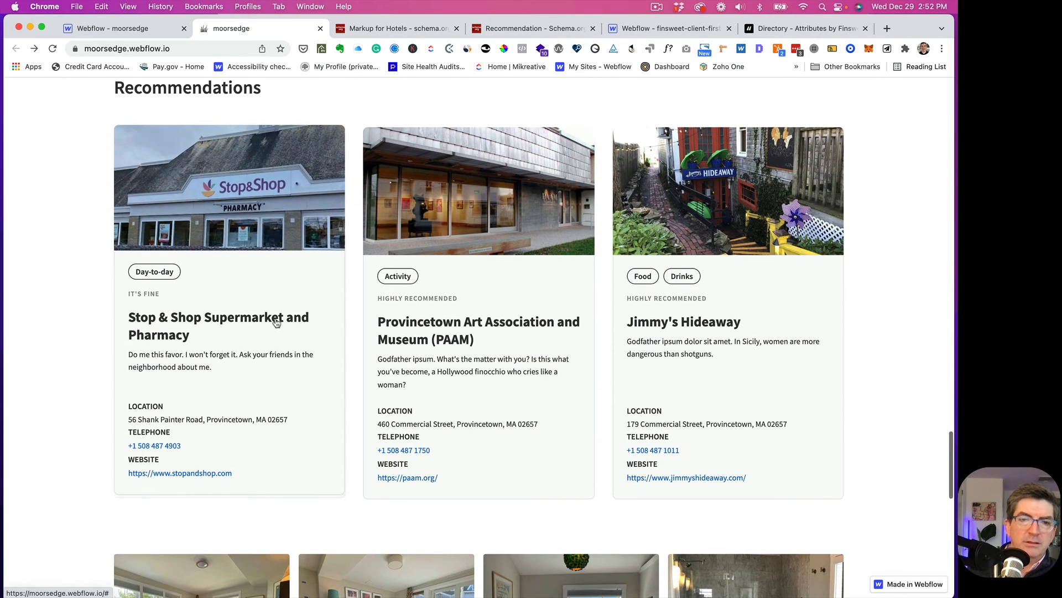
- Try the Day-to-day category tag, go back, then return to the Webflow Designer tab
{"action": "left_click", "coordinate": [154, 272]}
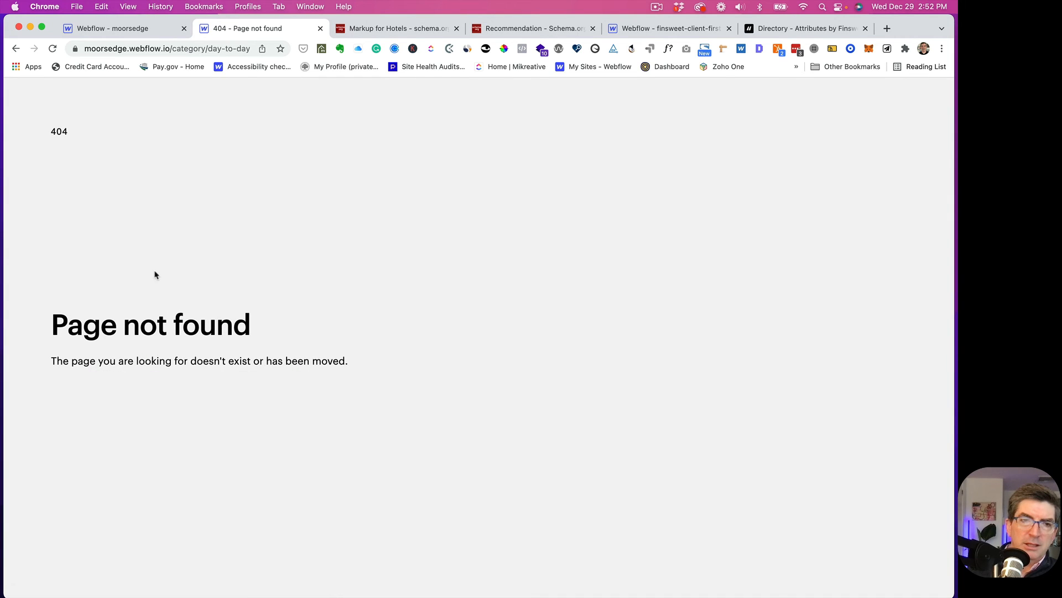
{"action": "left_click", "coordinate": [16, 49]}
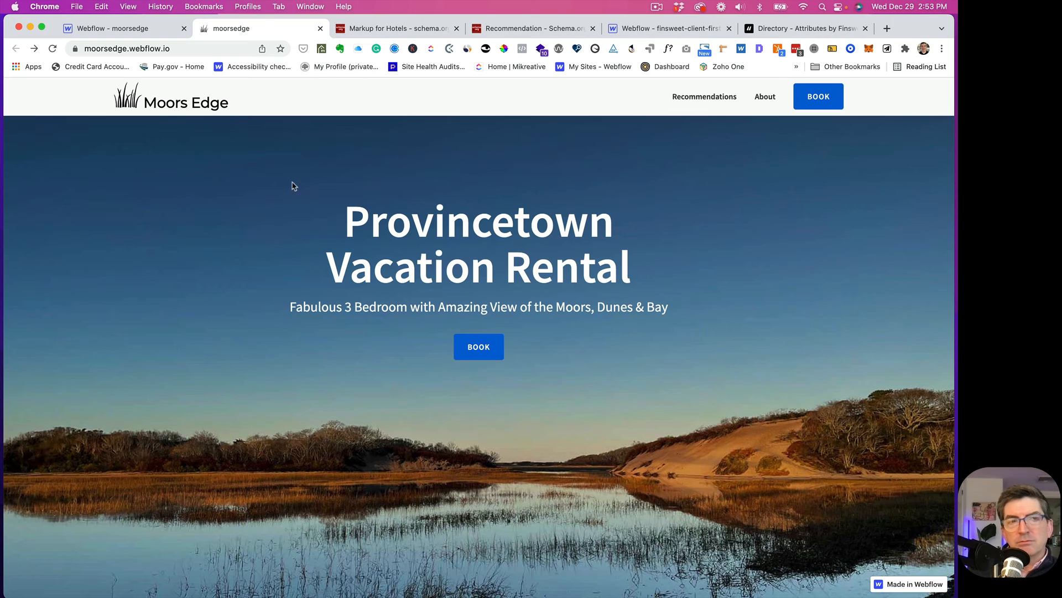
{"action": "scroll", "coordinate": [298, 185], "scroll_direction": "down", "scroll_amount": 2}
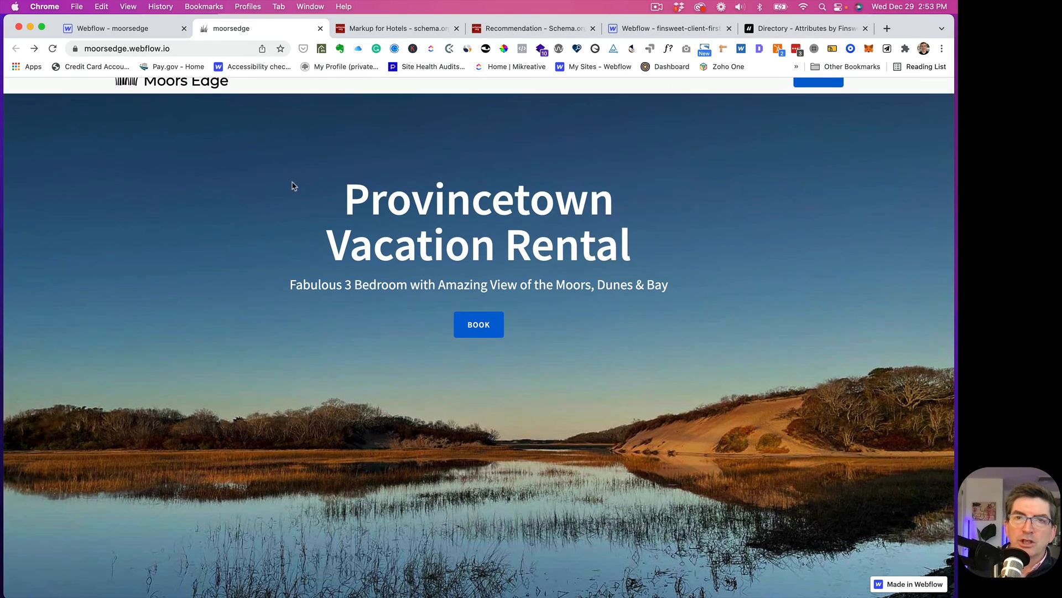
{"action": "scroll", "coordinate": [281, 227], "scroll_direction": "up", "scroll_amount": 2}
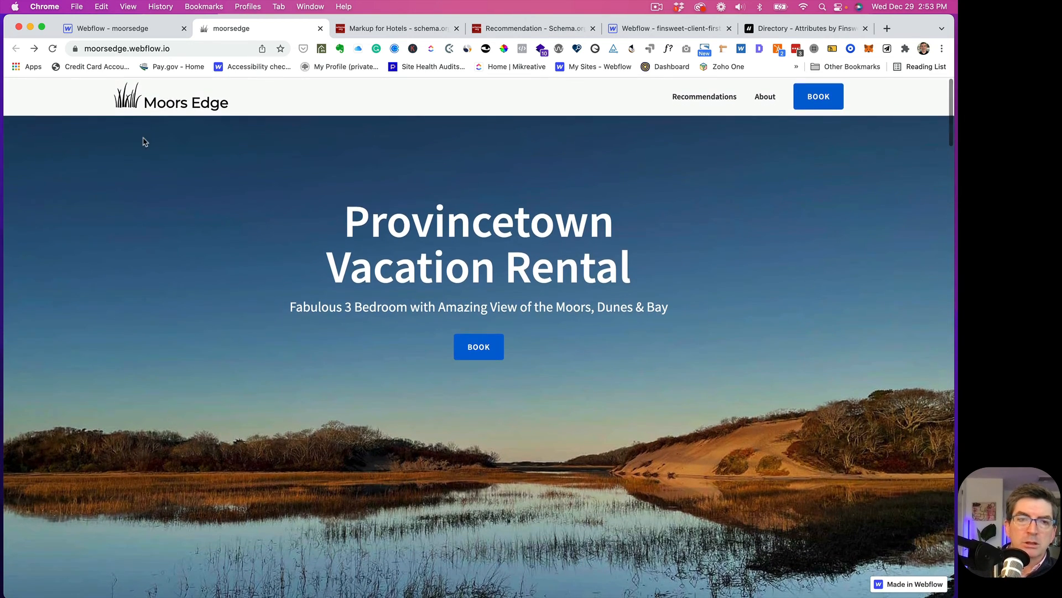
{"action": "left_click", "coordinate": [135, 30]}
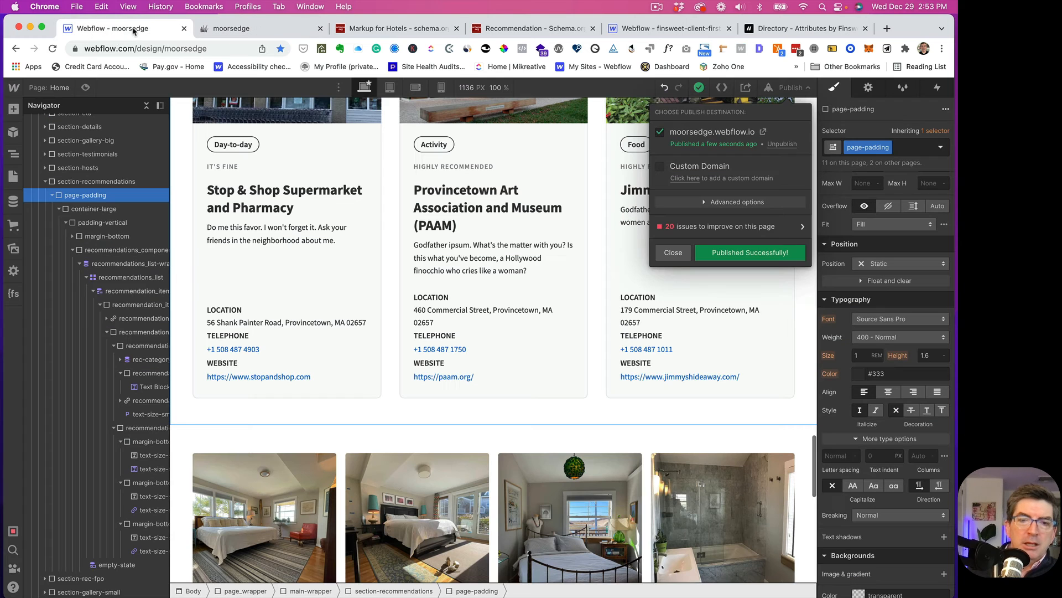
- Close the publish dialog and create a new static page named Recommendations with slug /recommendations
{"action": "left_click", "coordinate": [671, 254]}
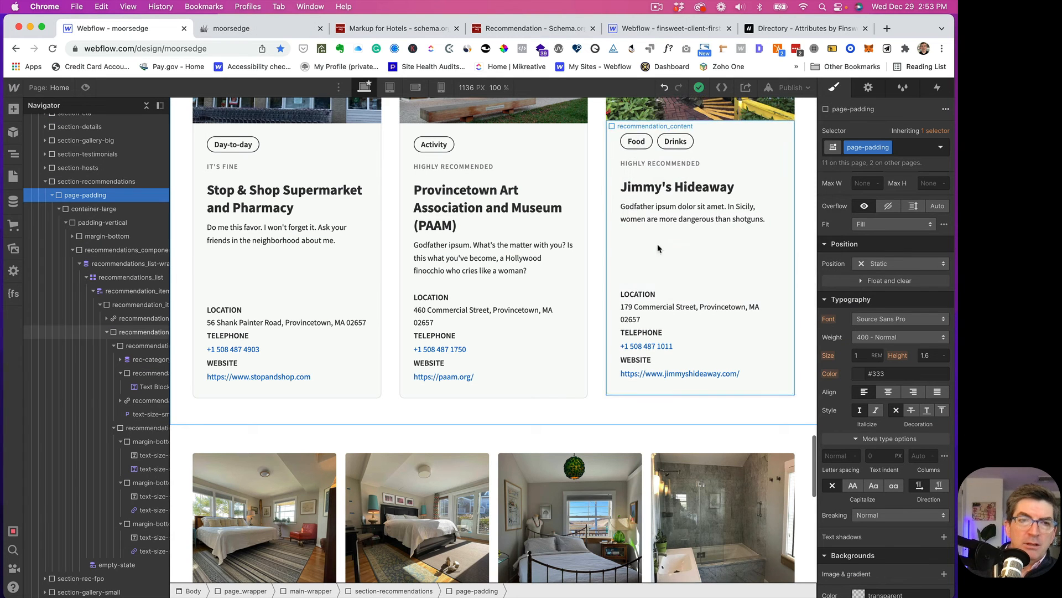
{"action": "scroll", "coordinate": [192, 242], "scroll_direction": "up", "scroll_amount": 8}
{"action": "scroll", "coordinate": [192, 242], "scroll_direction": "up", "scroll_amount": 20}
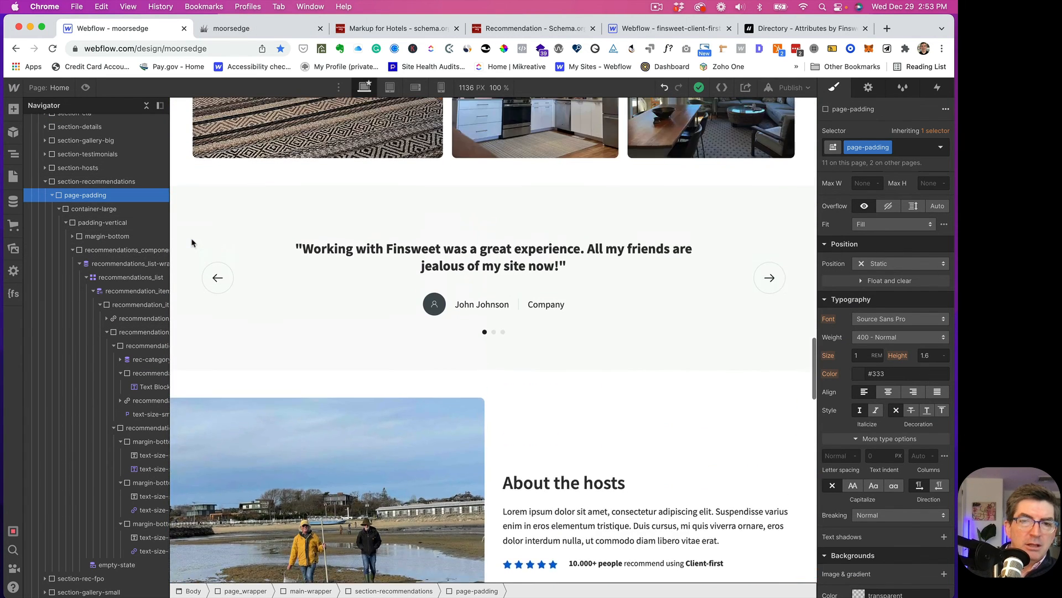
{"action": "scroll", "coordinate": [192, 242], "scroll_direction": "up", "scroll_amount": 15}
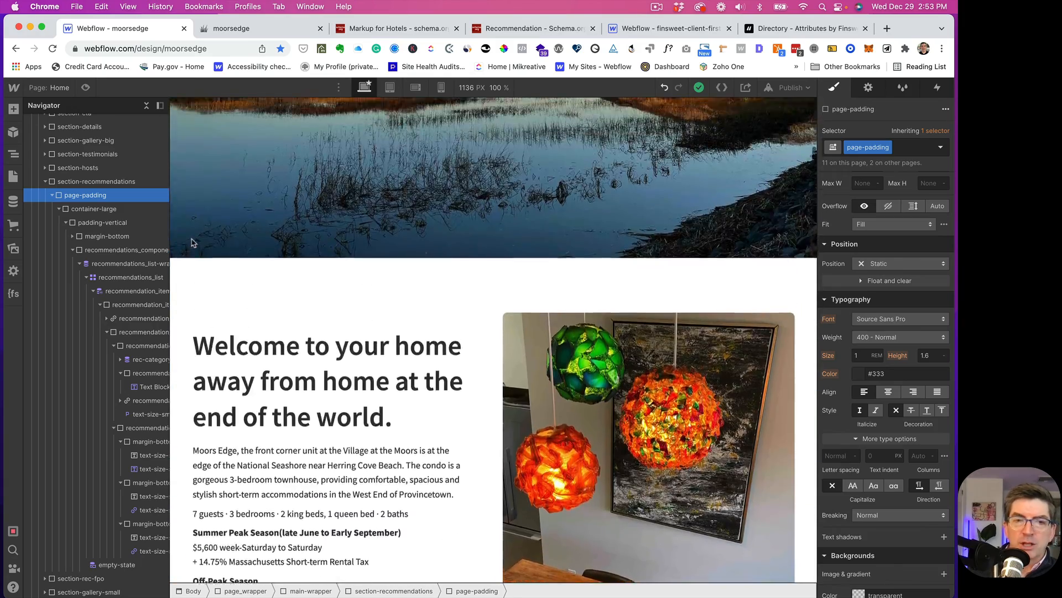
{"action": "scroll", "coordinate": [192, 242], "scroll_direction": "down", "scroll_amount": 20}
{"action": "scroll", "coordinate": [192, 242], "scroll_direction": "down", "scroll_amount": 20}
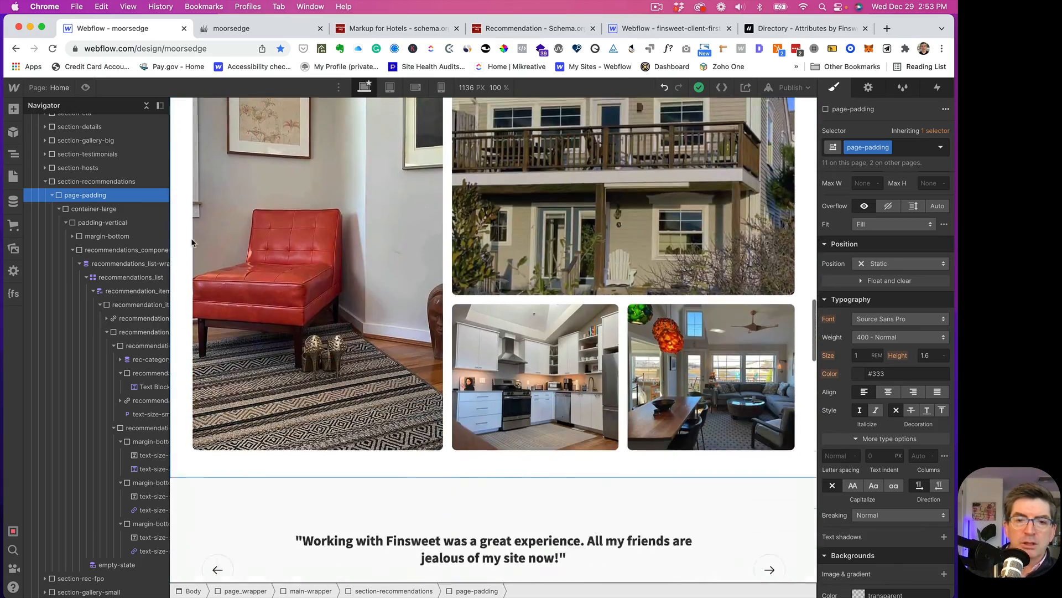
{"action": "scroll", "coordinate": [192, 242], "scroll_direction": "down", "scroll_amount": 15}
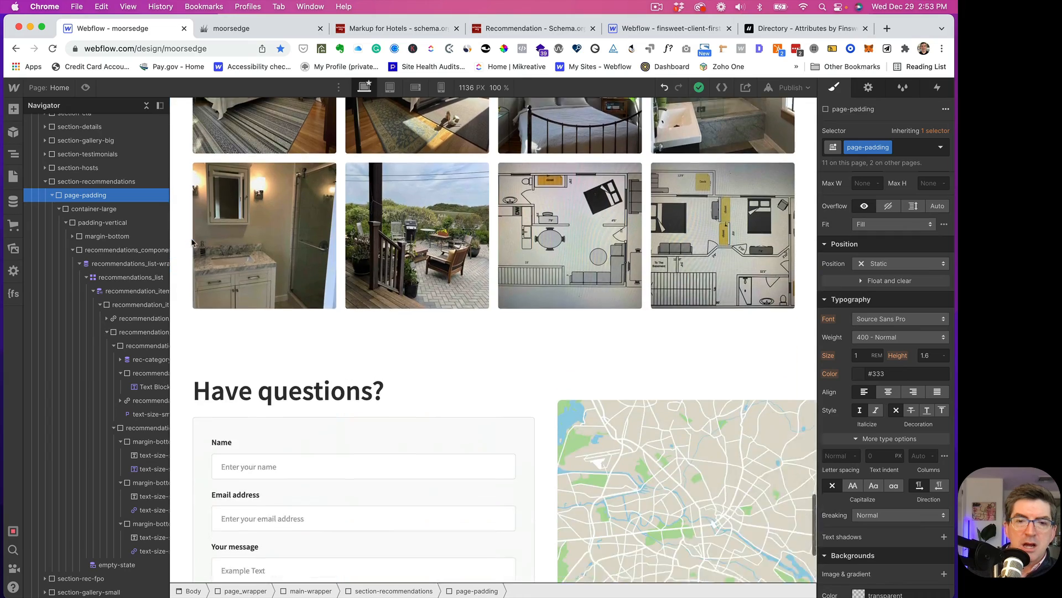
{"action": "scroll", "coordinate": [192, 241], "scroll_direction": "up", "scroll_amount": 20}
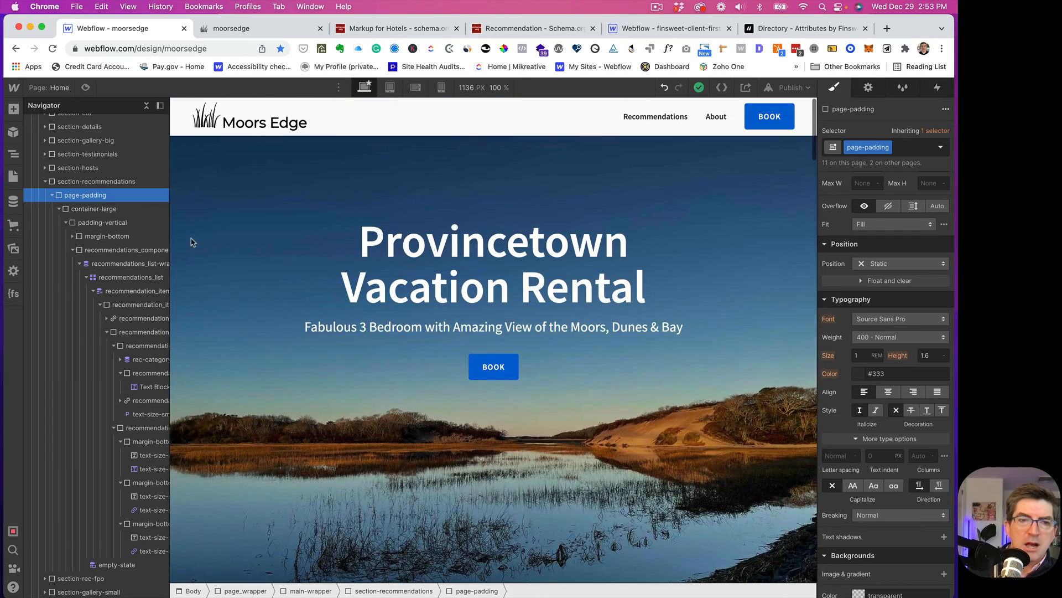
{"action": "left_click", "coordinate": [62, 88]}
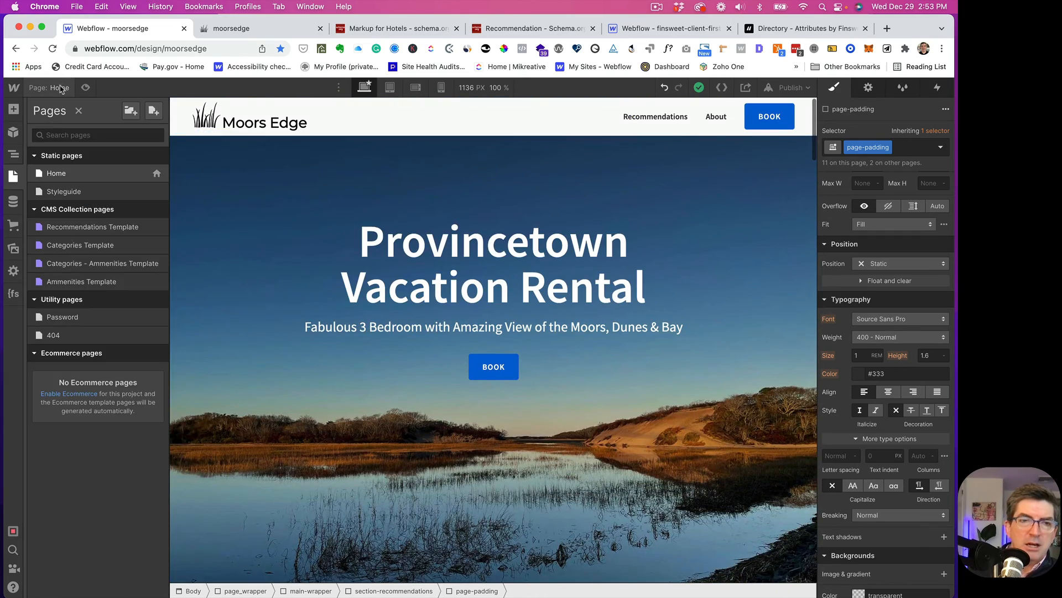
{"action": "left_click", "coordinate": [154, 110]}
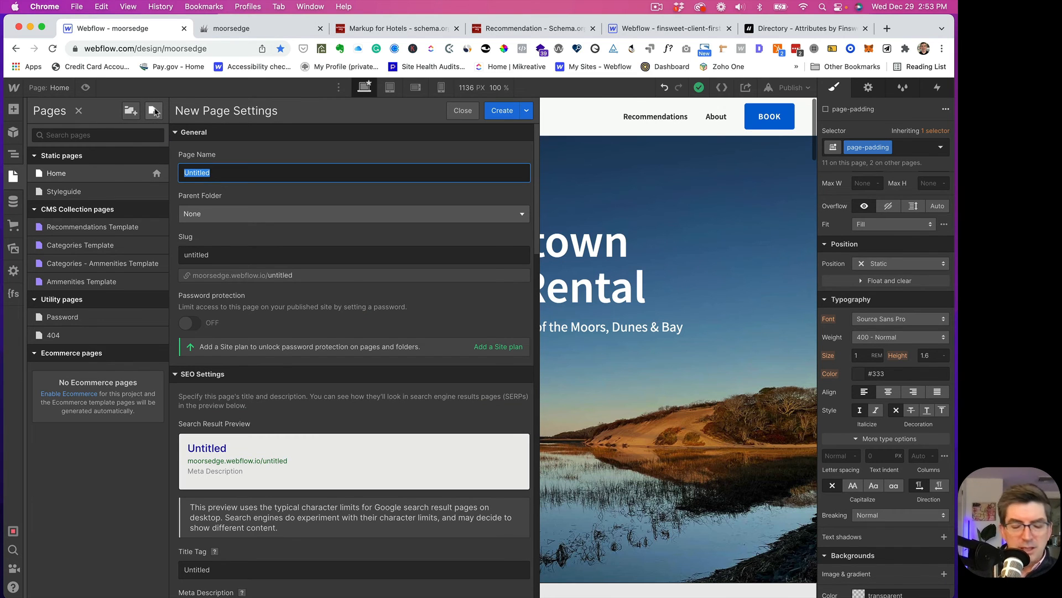
{"action": "type", "text": "Reco"}
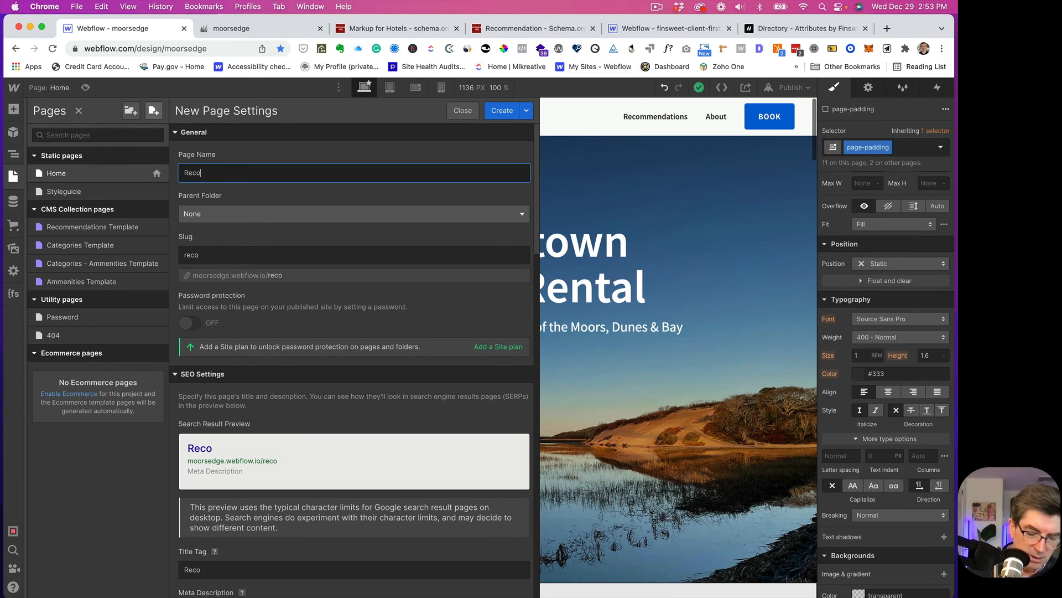
{"action": "type", "text": "mmendations"}
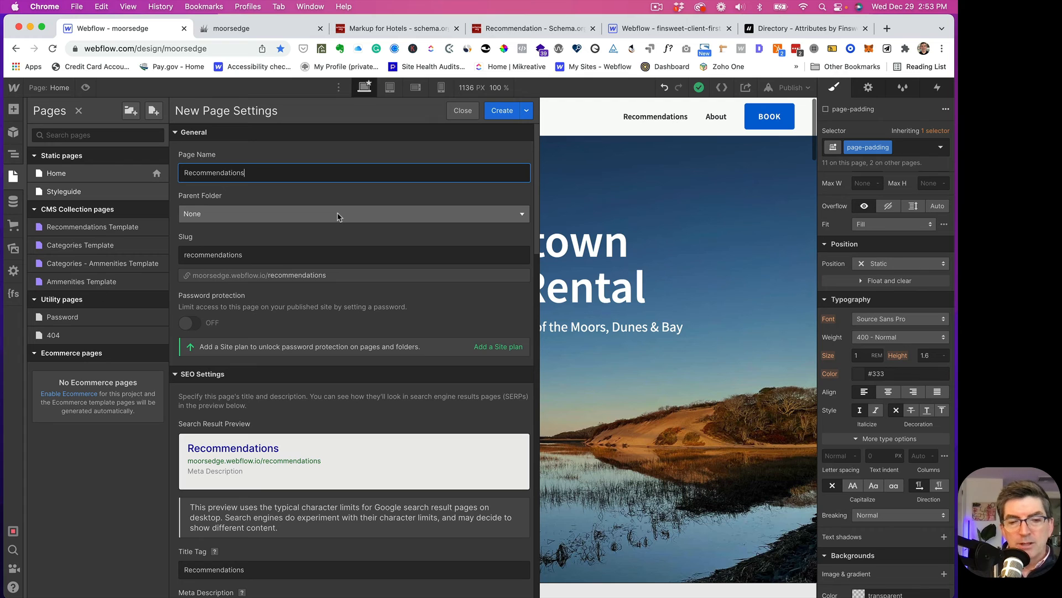
{"action": "left_click", "coordinate": [503, 111]}
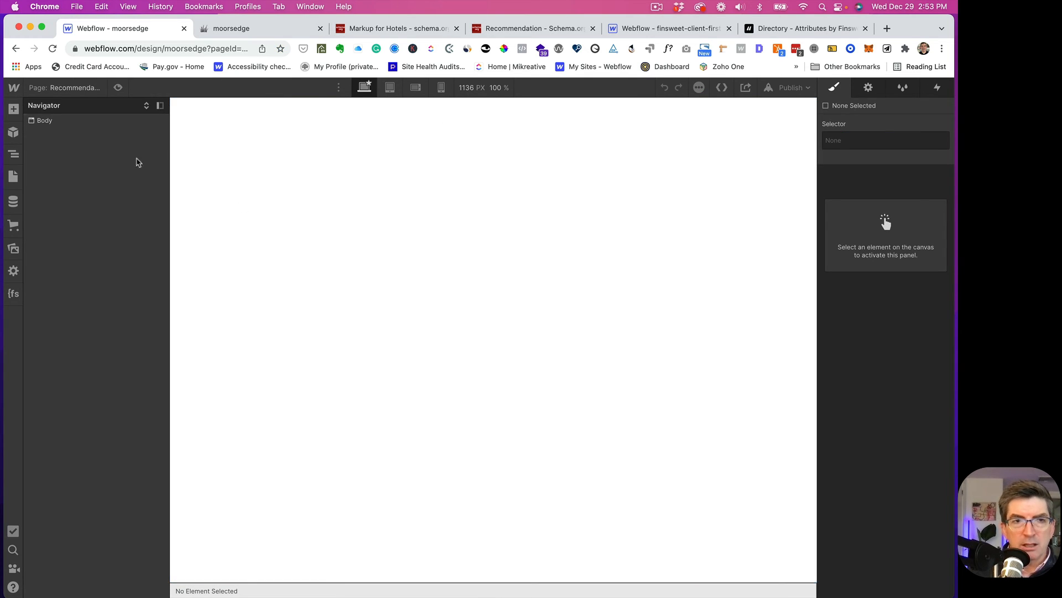
- Insert Finsweet's Client-First page-wrapper structure into the Recommendations page, then go to the Home page
{"action": "left_click", "coordinate": [13, 294]}
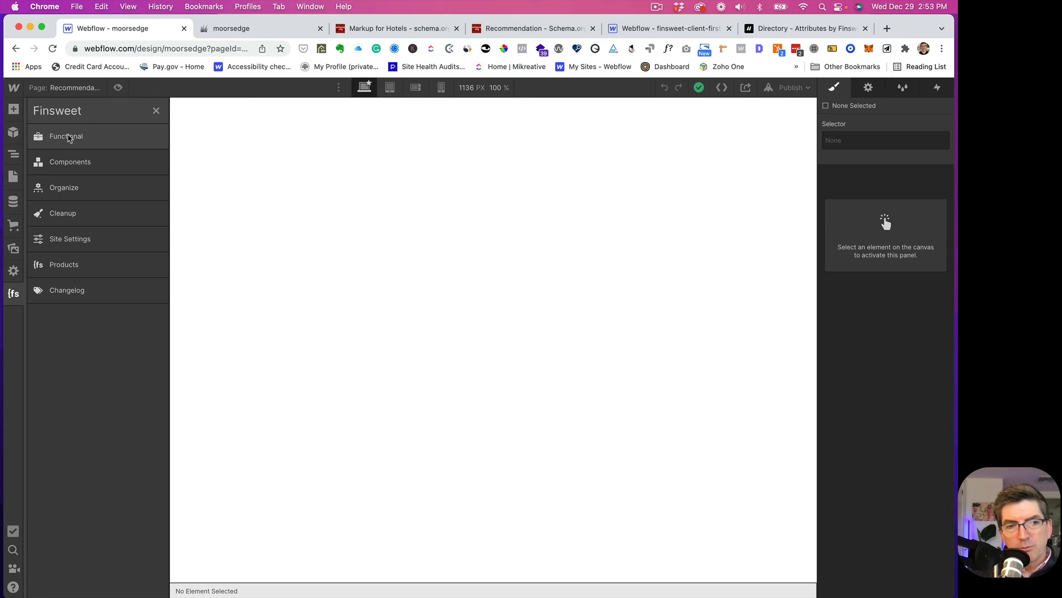
{"action": "left_click", "coordinate": [62, 161]}
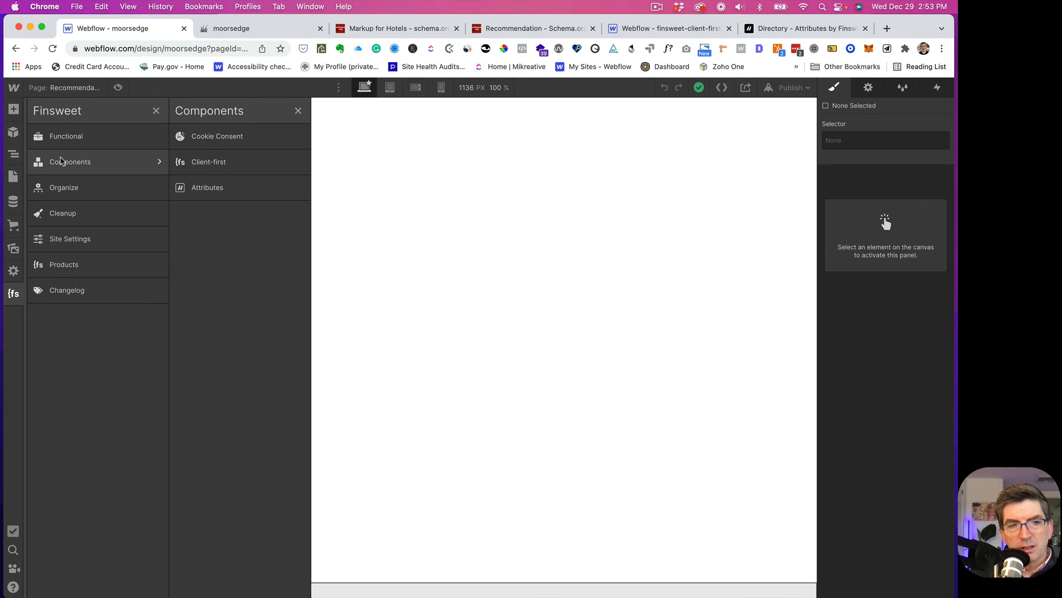
{"action": "left_click", "coordinate": [204, 162]}
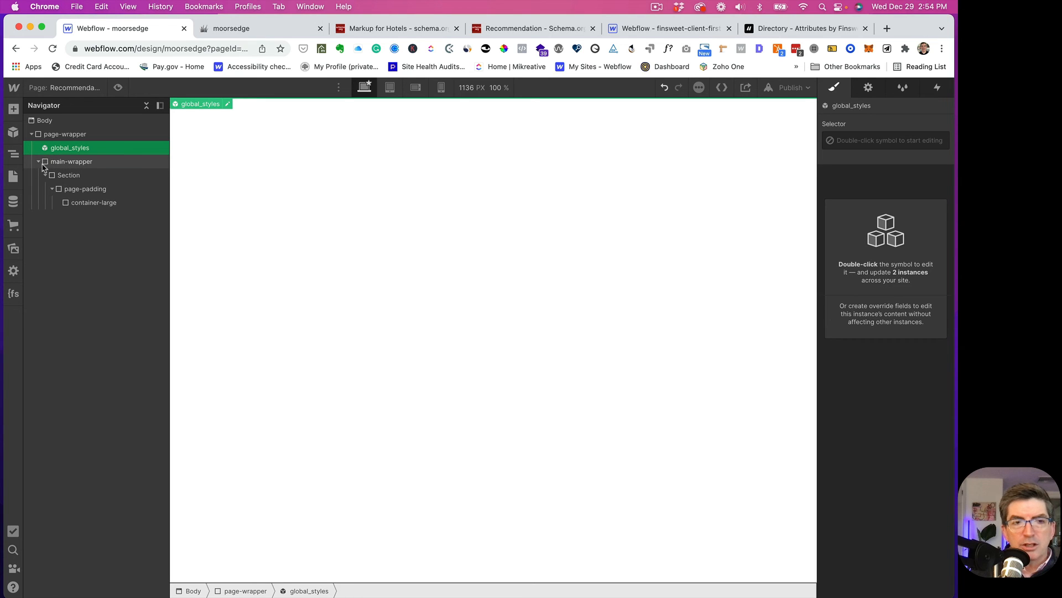
{"action": "left_click", "coordinate": [55, 134]}
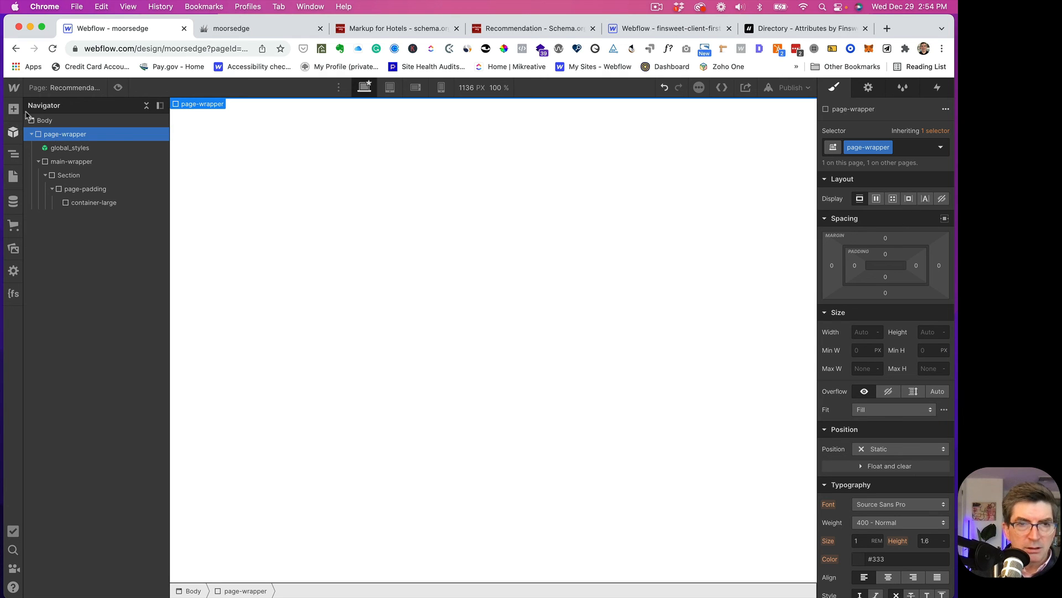
{"action": "left_click", "coordinate": [67, 89]}
{"action": "left_click", "coordinate": [73, 175]}
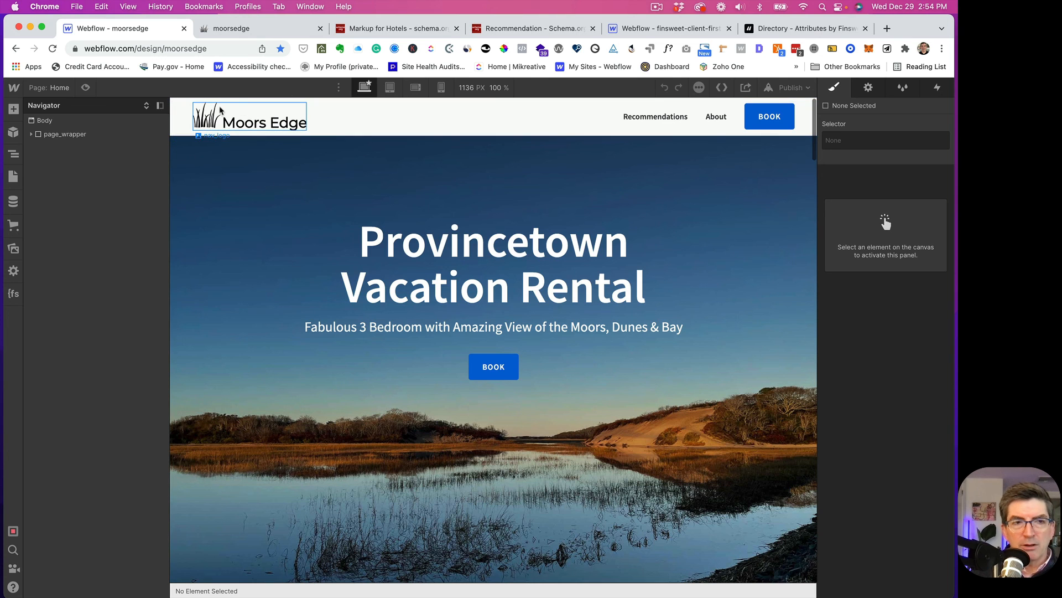
- Turn the Home page's header_wrapper into a symbol named header-wrapper
{"action": "left_click", "coordinate": [31, 134]}
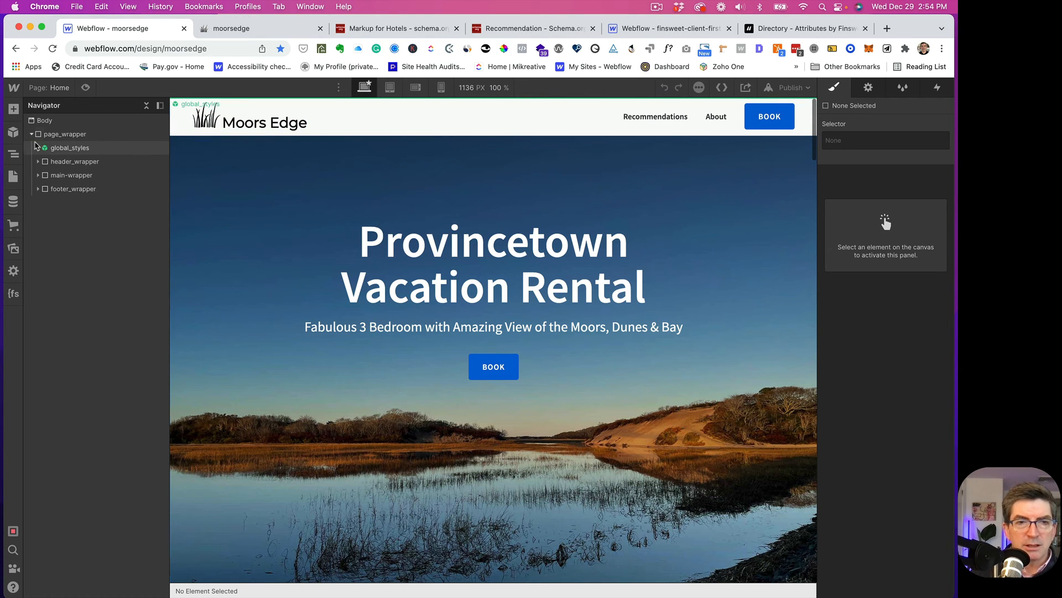
{"action": "left_click", "coordinate": [45, 164]}
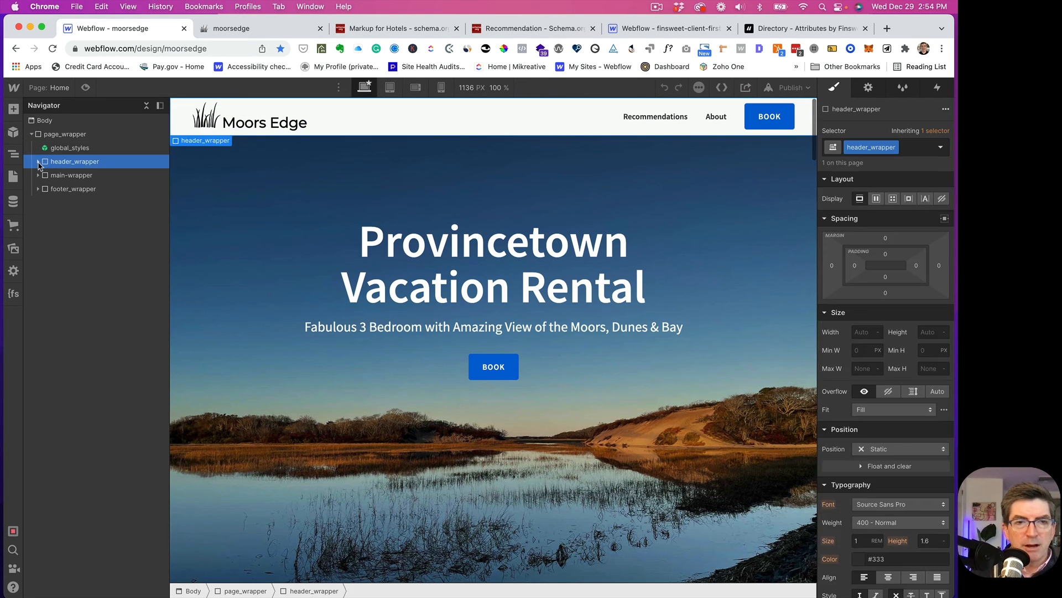
{"action": "left_click", "coordinate": [39, 162]}
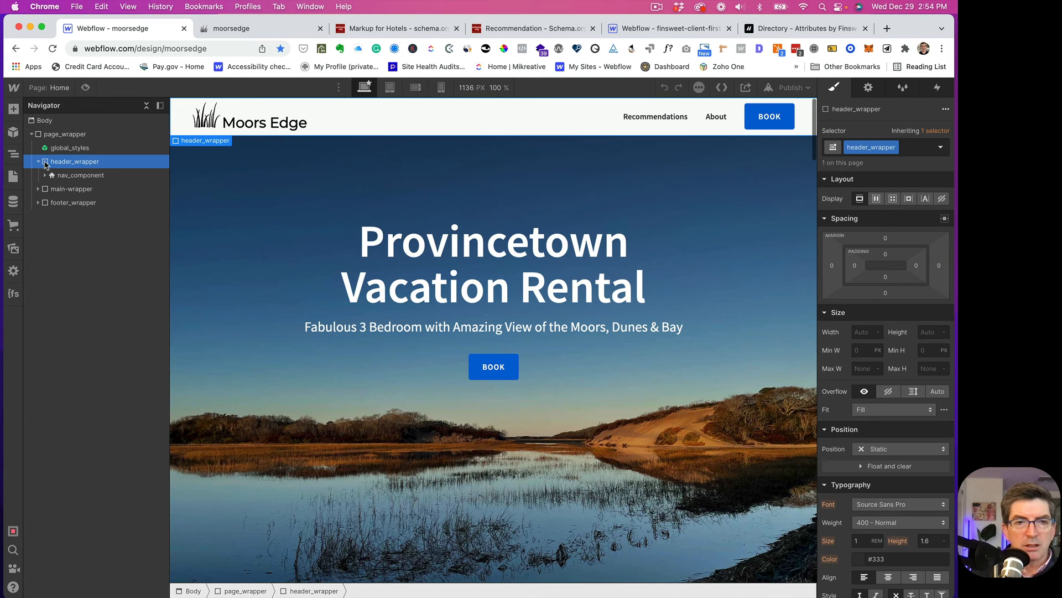
{"action": "right_click", "coordinate": [223, 144]}
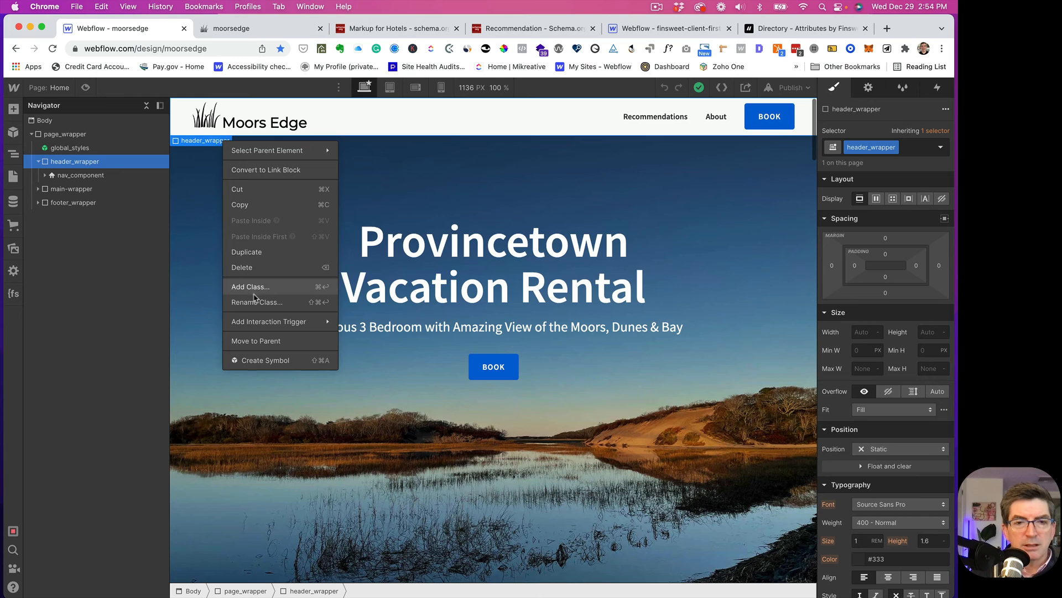
{"action": "left_click", "coordinate": [253, 358]}
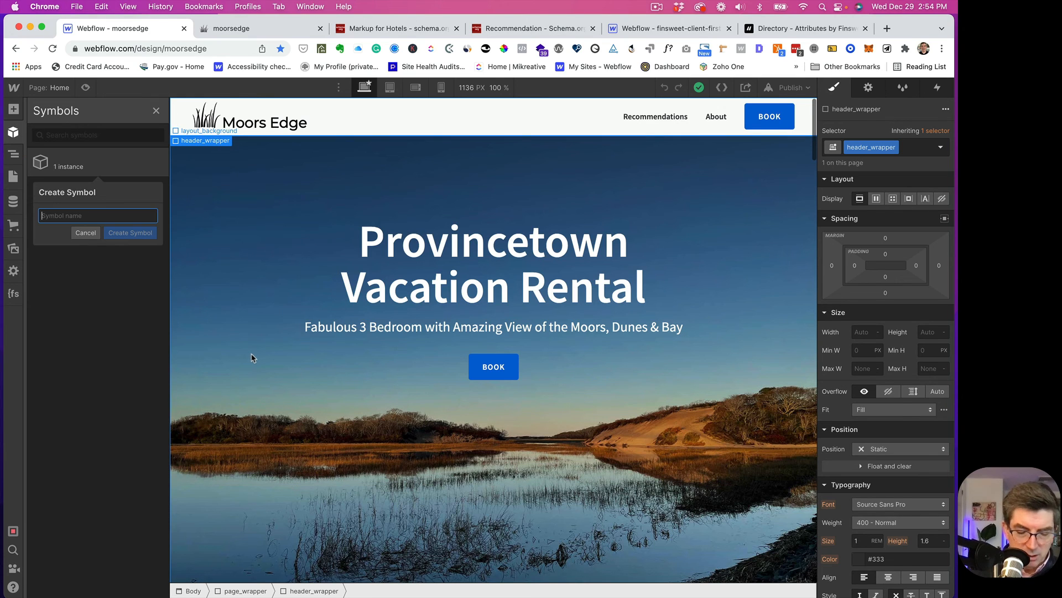
{"action": "type", "text": "headeer-wrapper"}
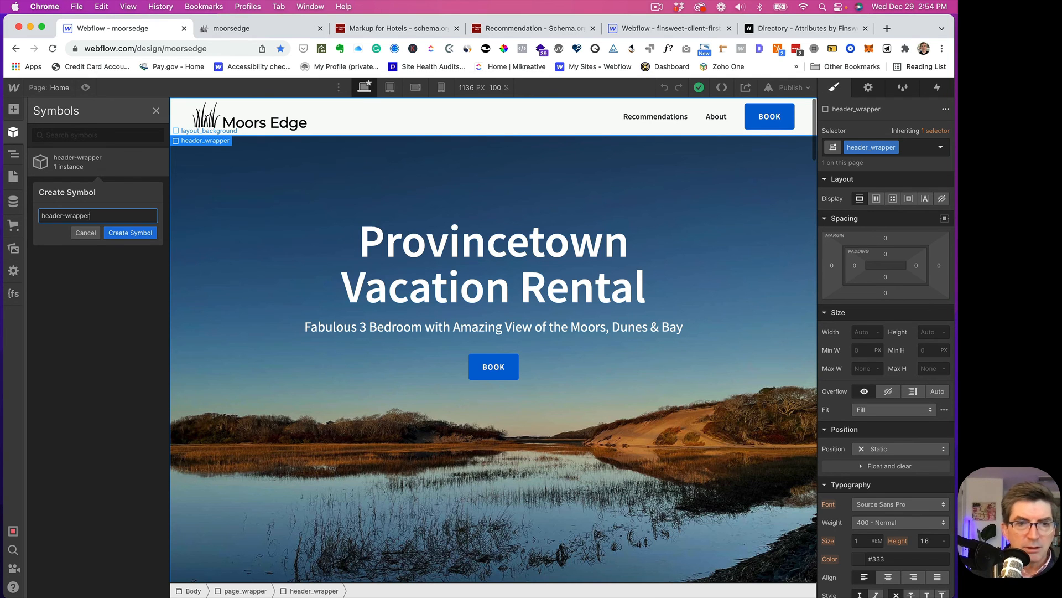
{"action": "key", "text": "Return"}
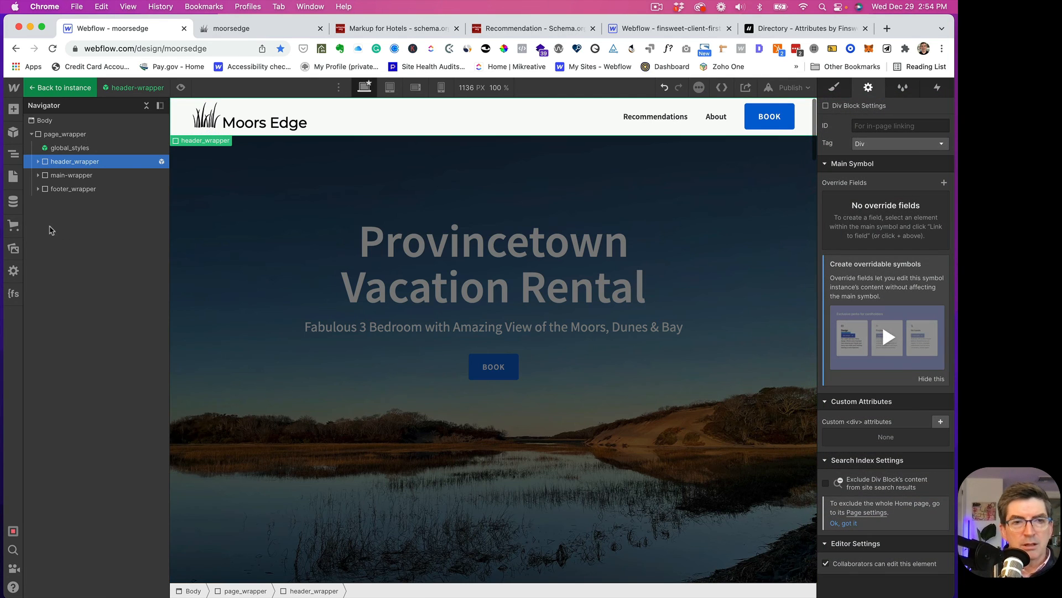
- Turn footer_wrapper into a symbol named footeer-wrapper and exit symbol editing
{"action": "left_click", "coordinate": [43, 190]}
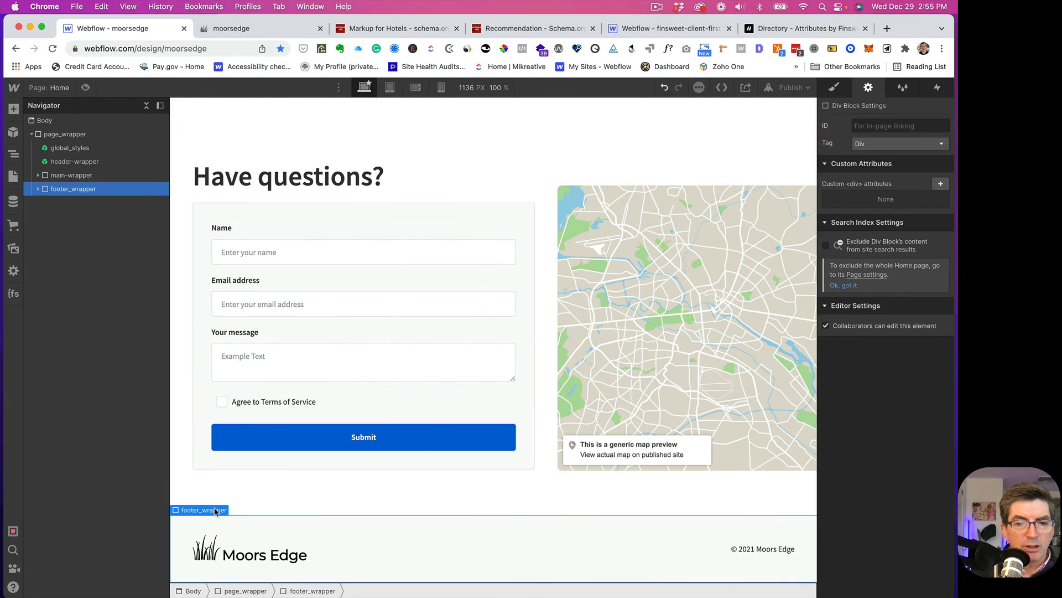
{"action": "right_click", "coordinate": [212, 513]}
{"action": "left_click", "coordinate": [253, 585]}
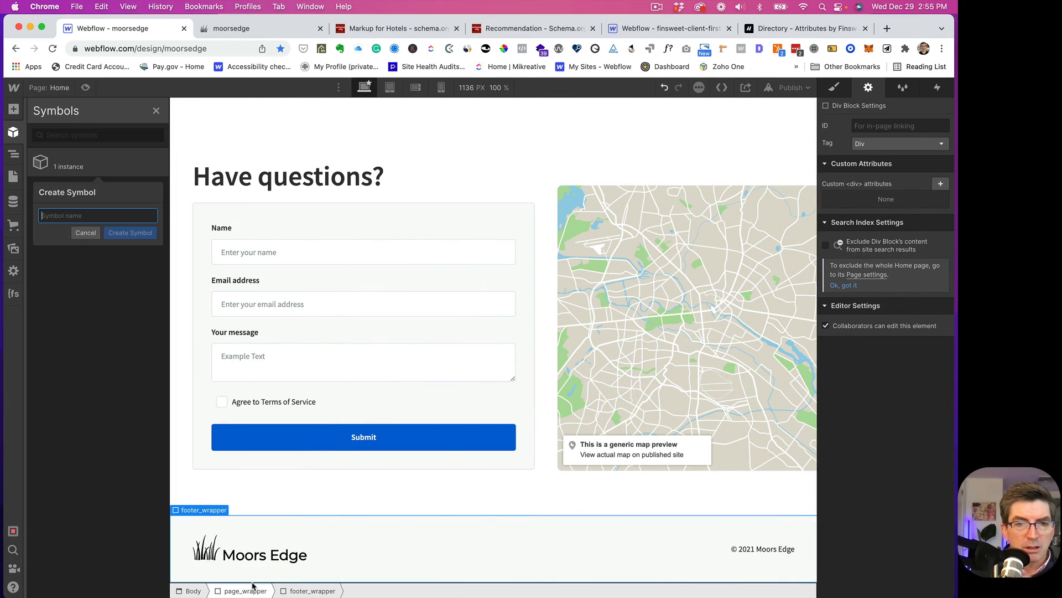
{"action": "type", "text": "fo"}
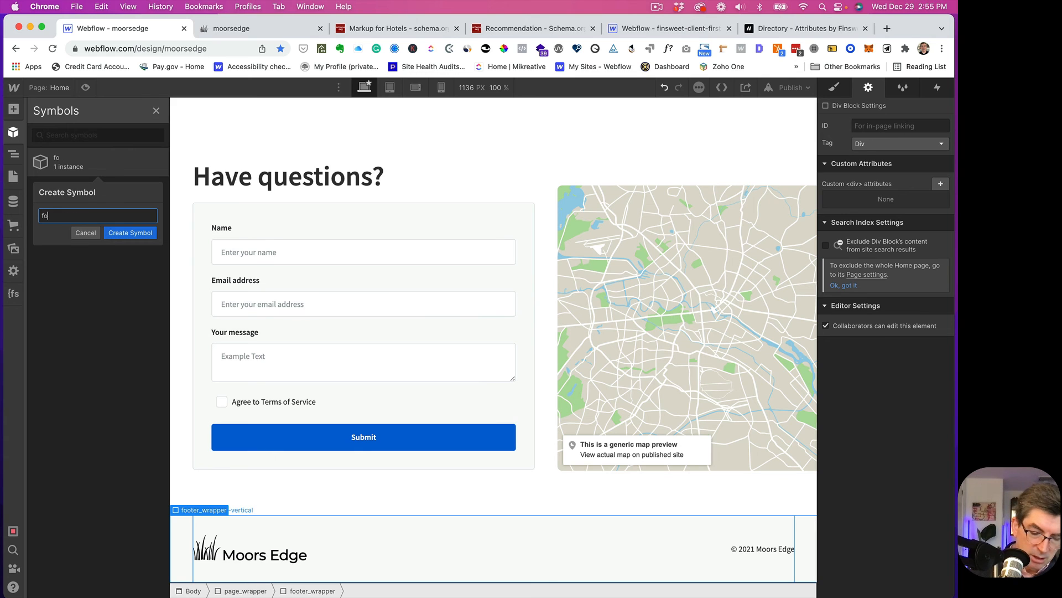
{"action": "type", "text": "oteer-wrapper"}
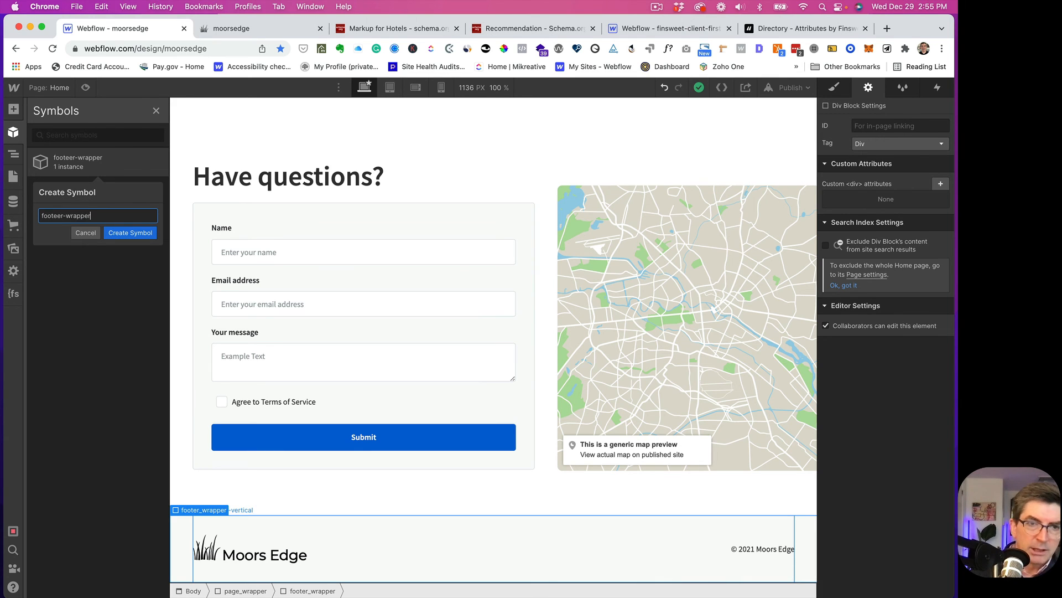
{"action": "key", "text": "Return"}
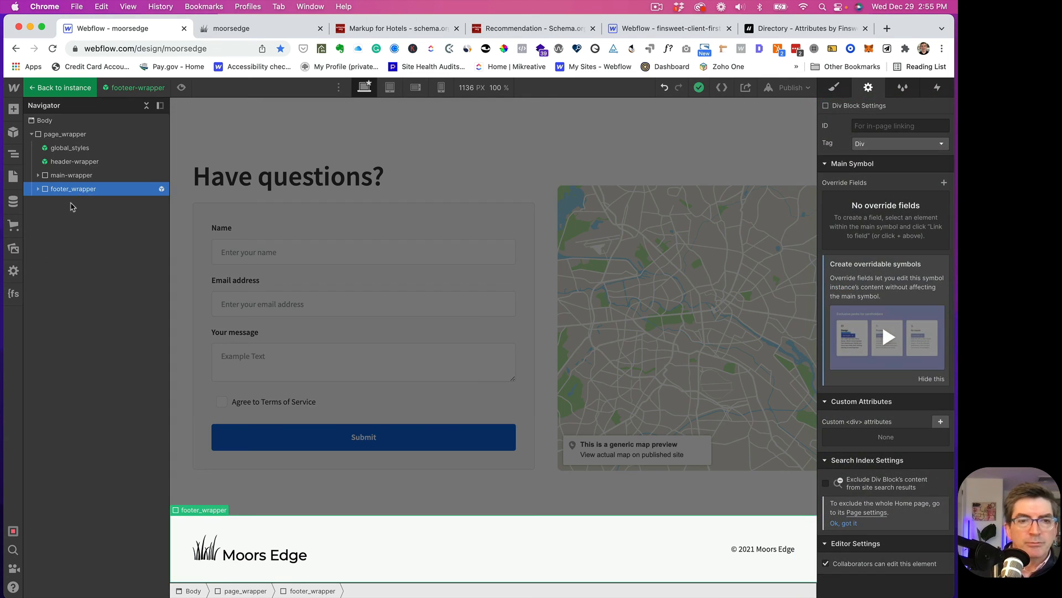
{"action": "left_click", "coordinate": [61, 87]}
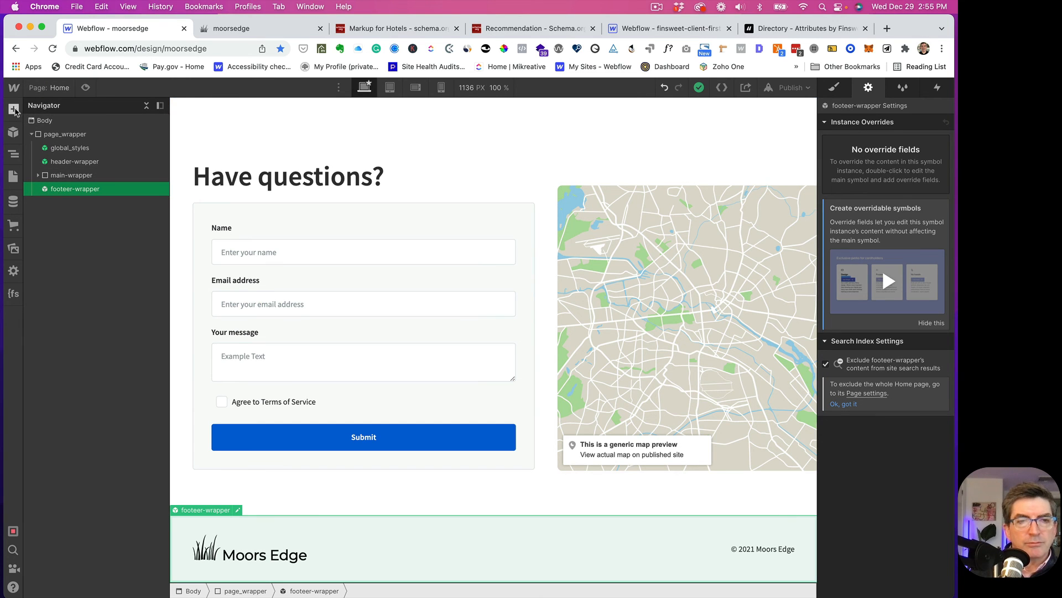
- On the Recommendations page, place the footeer-wrapper symbol inside page-wrapper
{"action": "left_click", "coordinate": [59, 89]}
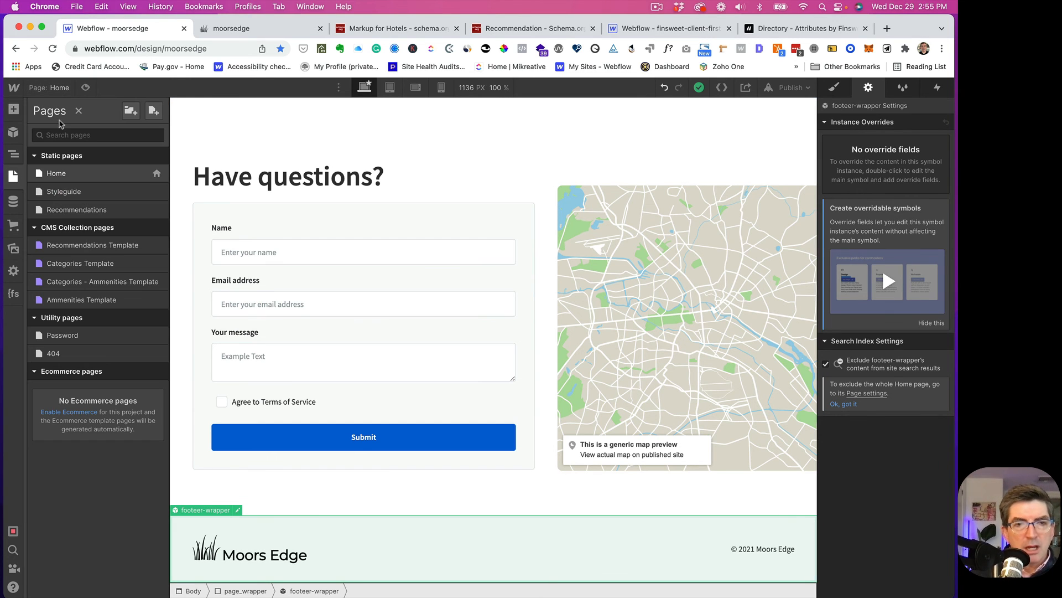
{"action": "left_click", "coordinate": [66, 211]}
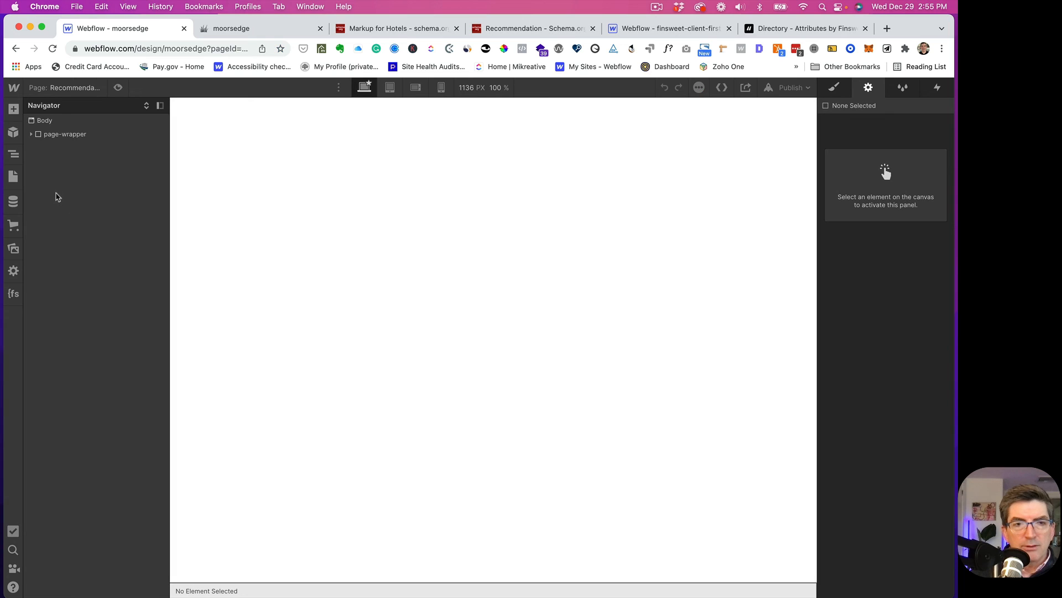
{"action": "left_click", "coordinate": [31, 134]}
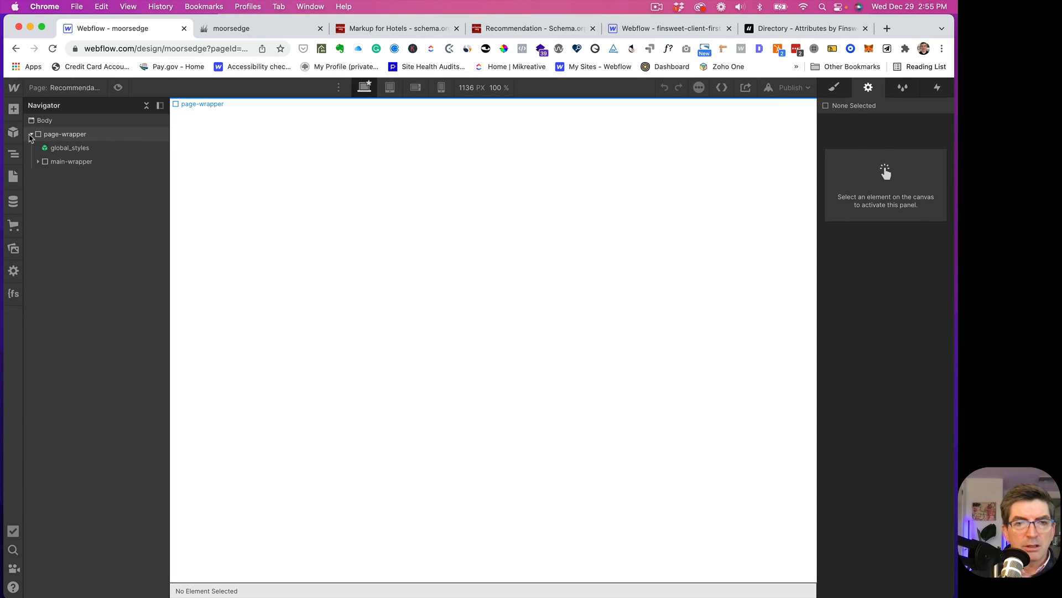
{"action": "left_click", "coordinate": [12, 134]}
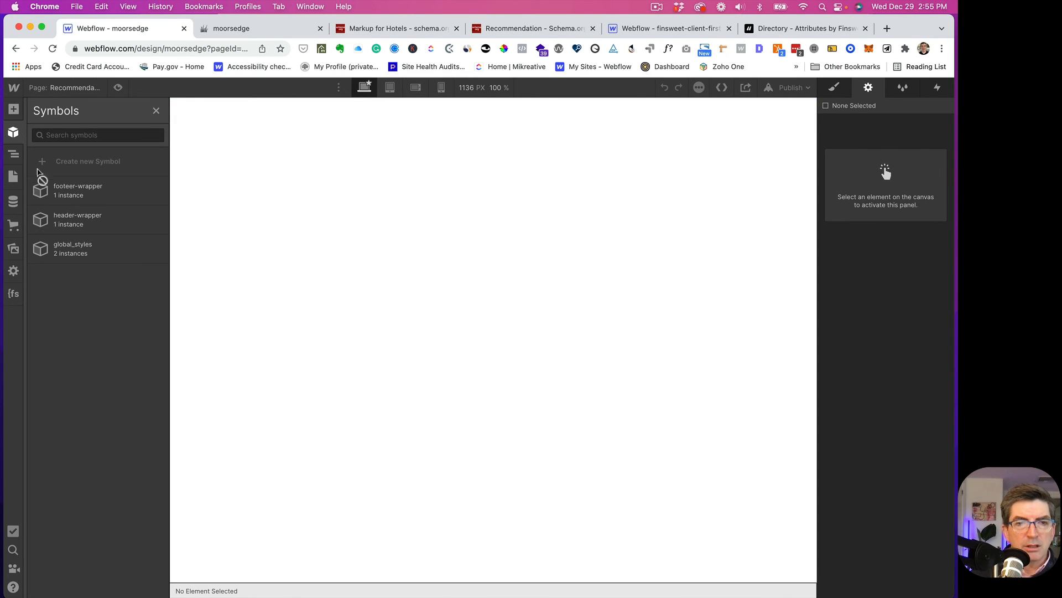
{"action": "left_click_drag", "start_coordinate": [38, 187], "coordinate": [53, 162]}
{"action": "left_click_drag", "start_coordinate": [48, 163], "coordinate": [52, 180]}
{"action": "left_click", "coordinate": [38, 174]}
- Add the header-wrapper symbol above main-wrapper, then reopen the Home page
{"action": "left_click", "coordinate": [13, 132]}
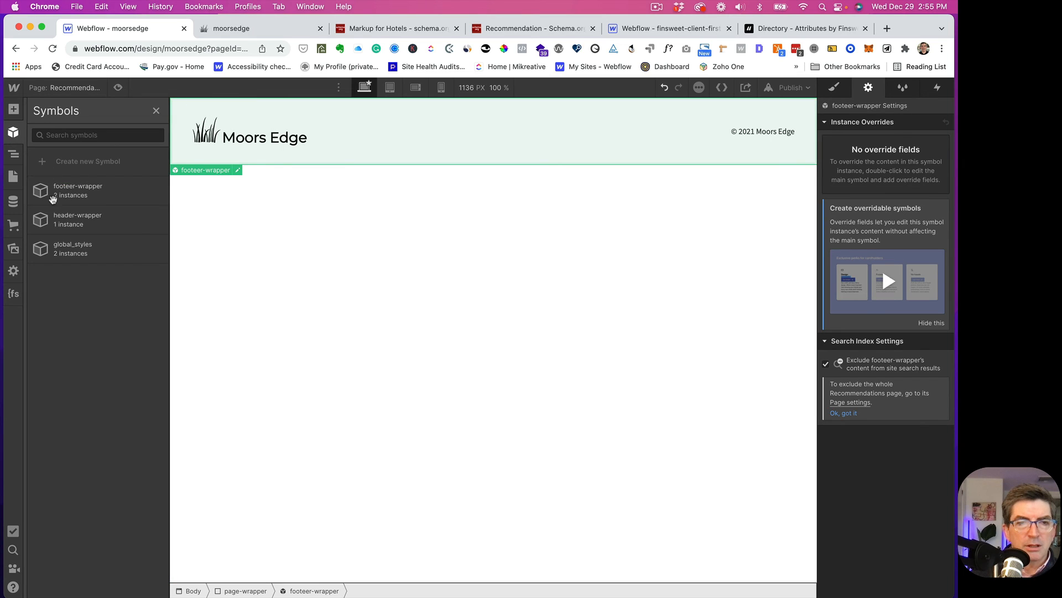
{"action": "left_click_drag", "start_coordinate": [41, 217], "coordinate": [95, 166]}
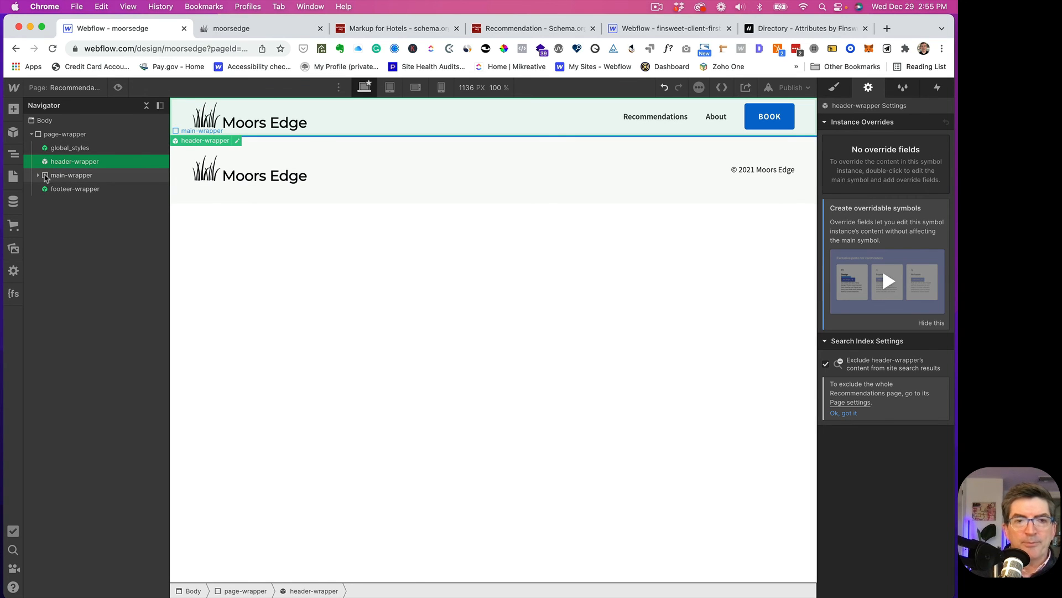
{"action": "left_click", "coordinate": [45, 176]}
{"action": "left_click", "coordinate": [38, 176]}
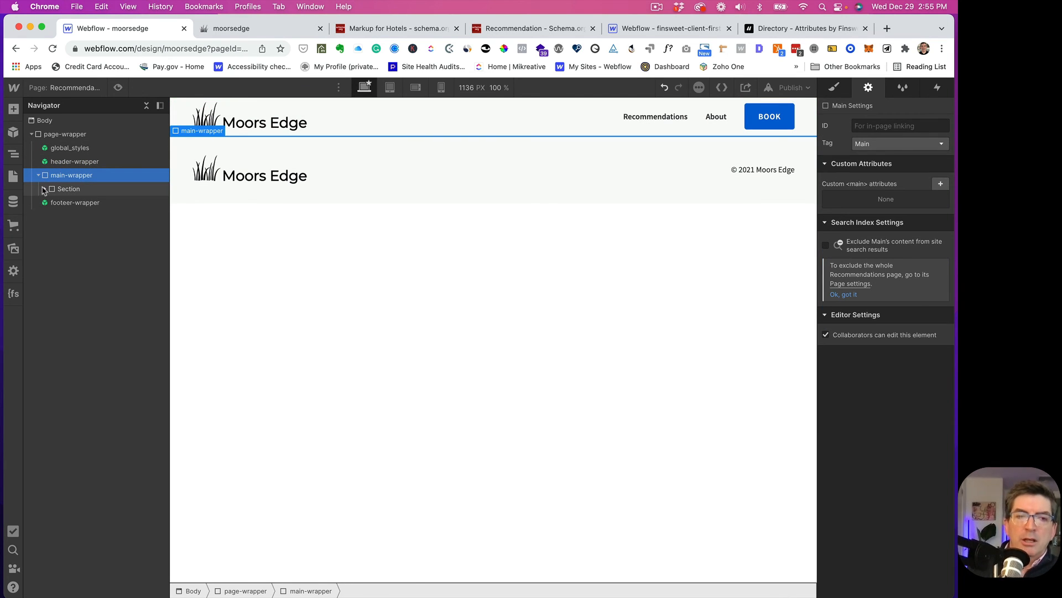
{"action": "left_click", "coordinate": [44, 190]}
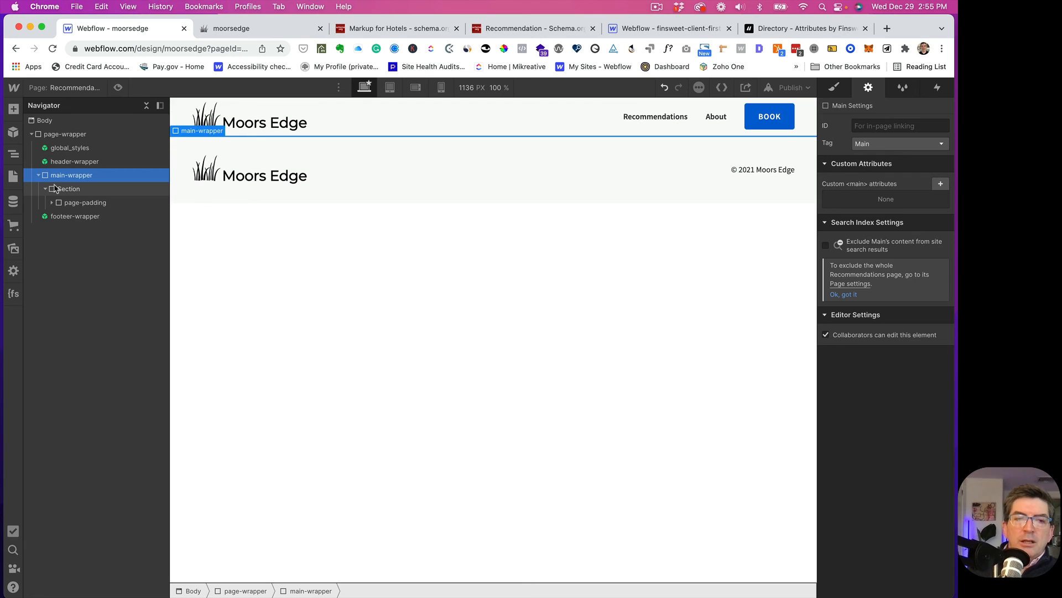
{"action": "left_click", "coordinate": [67, 89]}
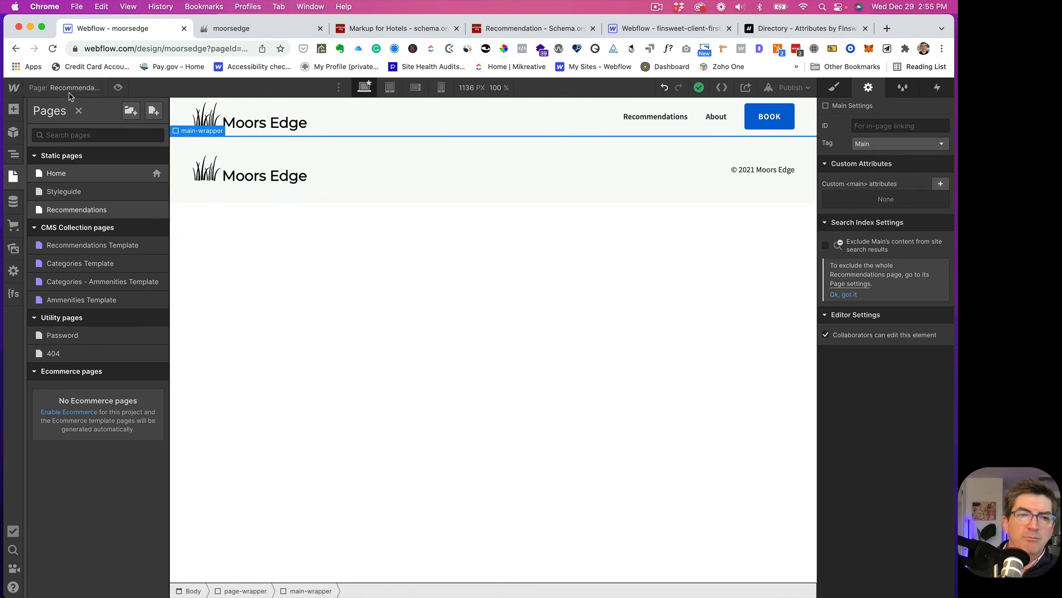
{"action": "left_click", "coordinate": [55, 173]}
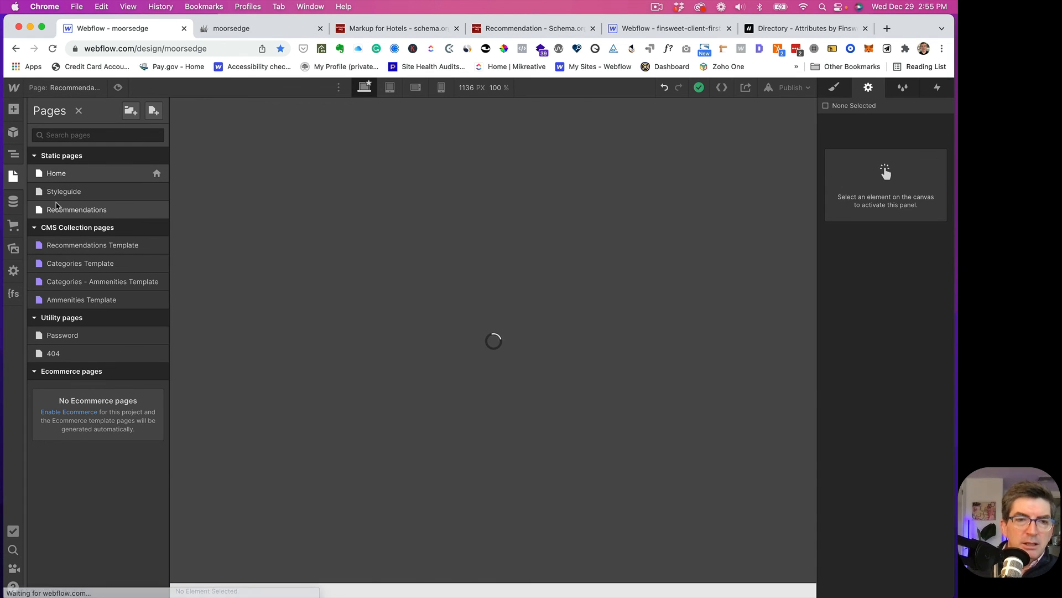
{"action": "left_click", "coordinate": [31, 135]}
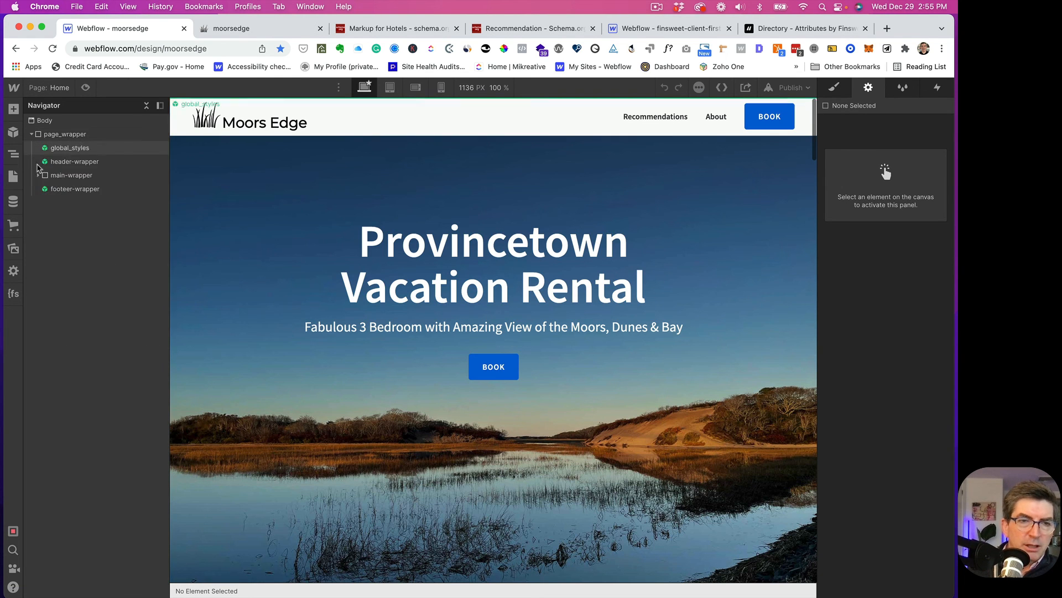
- Copy Home's section-recommendations block and paste it into main-wrapper on the Recommendations page
{"action": "left_click", "coordinate": [38, 175]}
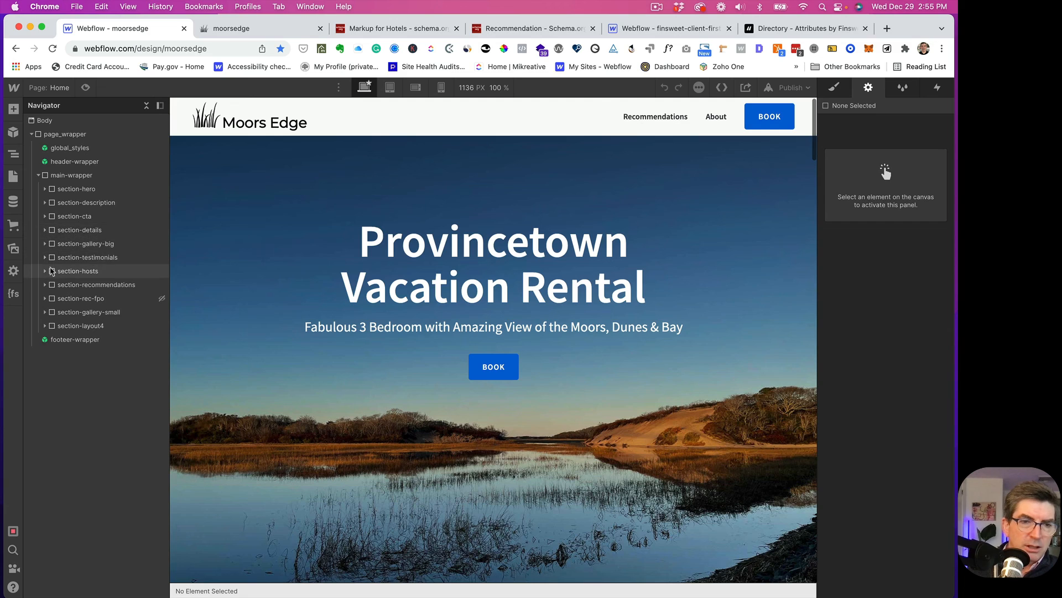
{"action": "left_click", "coordinate": [83, 284]}
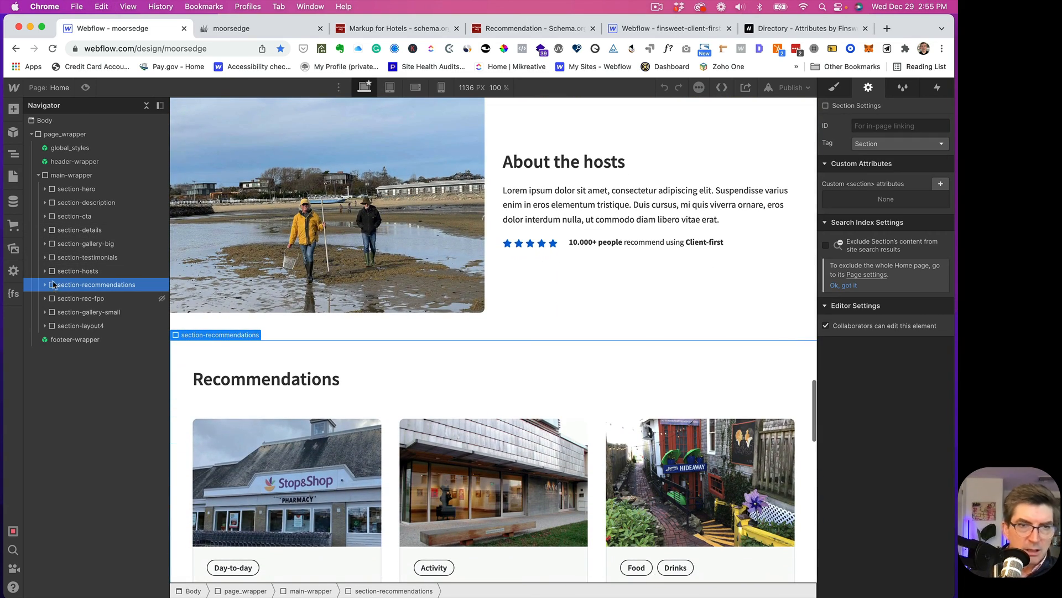
{"action": "left_click", "coordinate": [64, 88]}
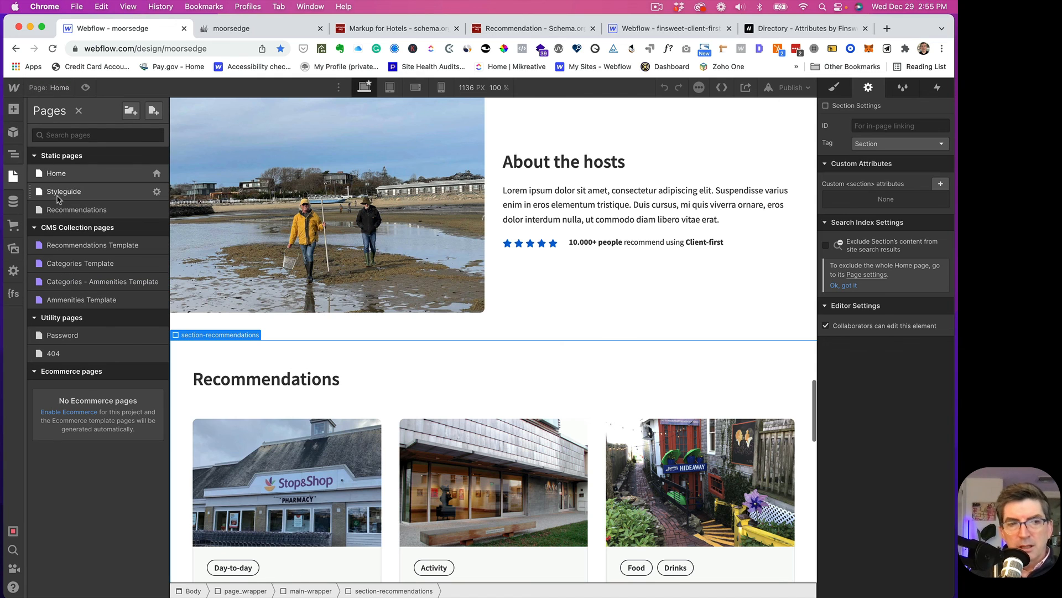
{"action": "left_click", "coordinate": [56, 212]}
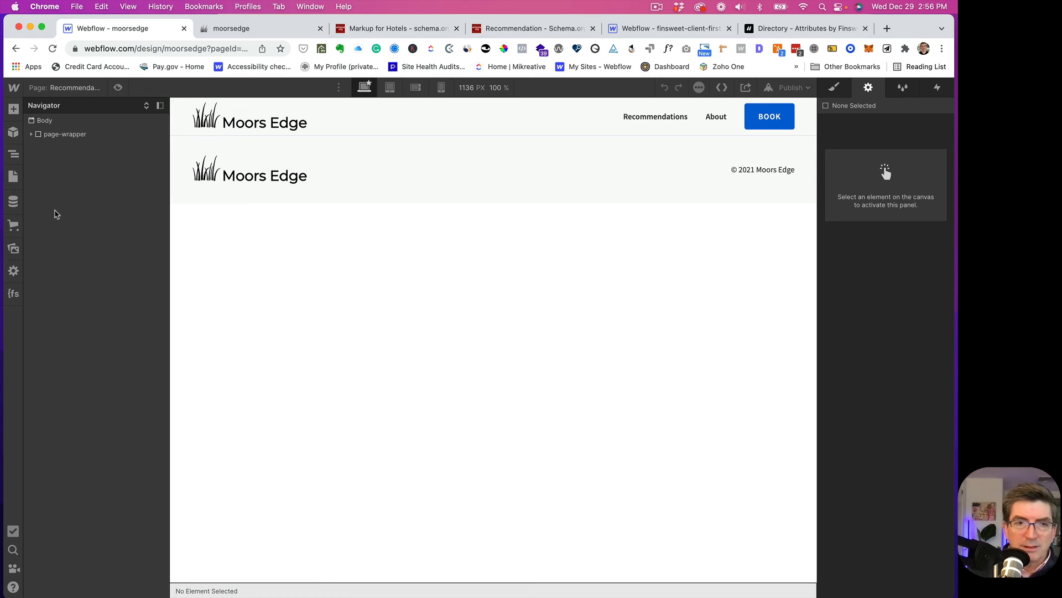
{"action": "left_click", "coordinate": [31, 134]}
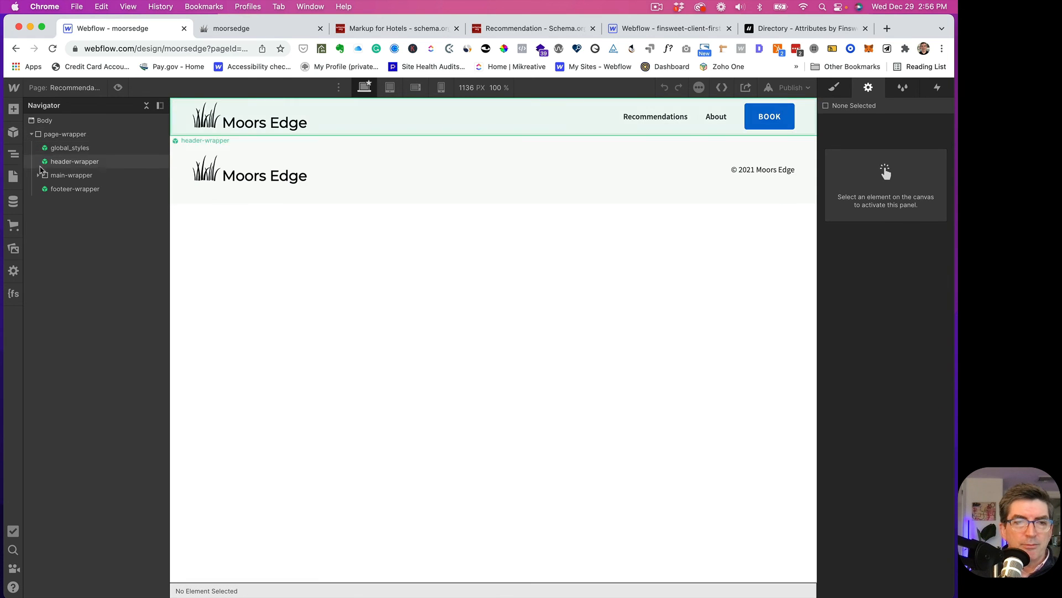
{"action": "left_click", "coordinate": [39, 175]}
{"action": "left_click", "coordinate": [99, 176]}
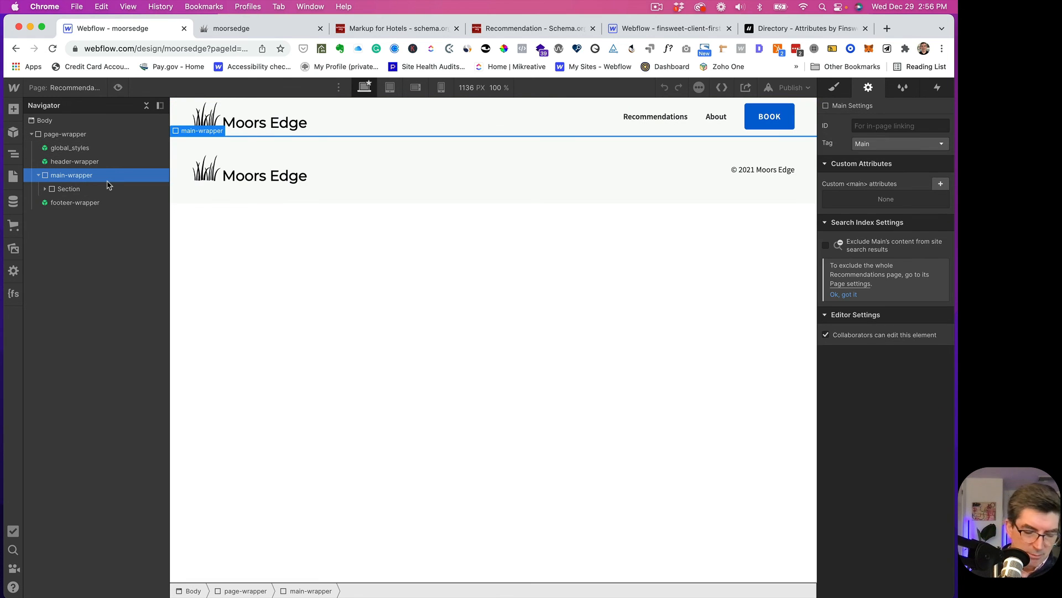
- Delete the empty placeholder Section from the Recommendations page's main-wrapper
{"action": "left_click", "coordinate": [50, 191]}
{"action": "key", "text": "BackSpace"}
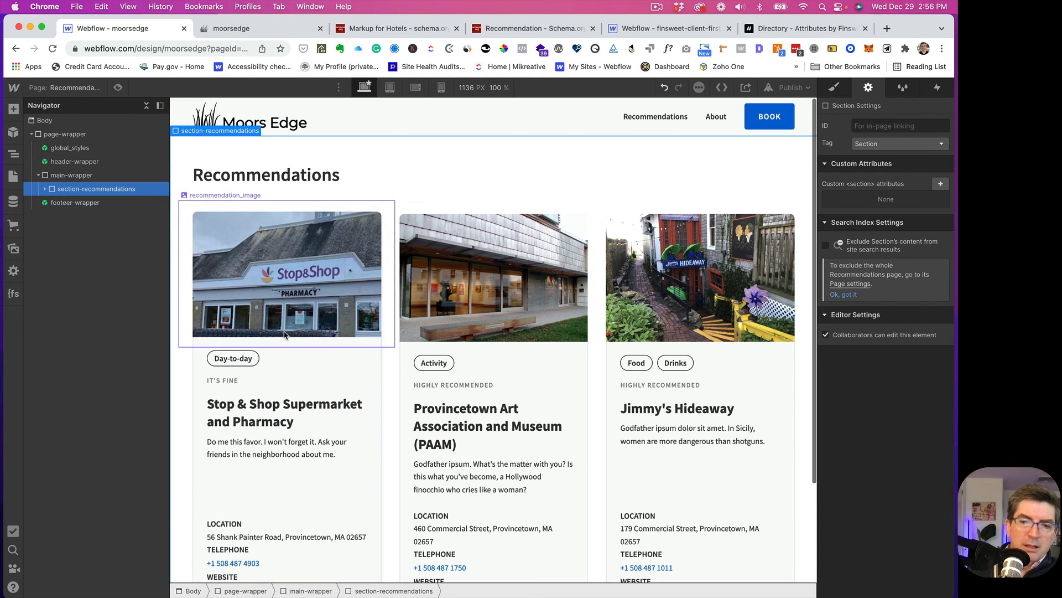
{"action": "scroll", "coordinate": [285, 318], "scroll_direction": "down", "scroll_amount": 3}
{"action": "scroll", "coordinate": [284, 318], "scroll_direction": "up", "scroll_amount": 3}
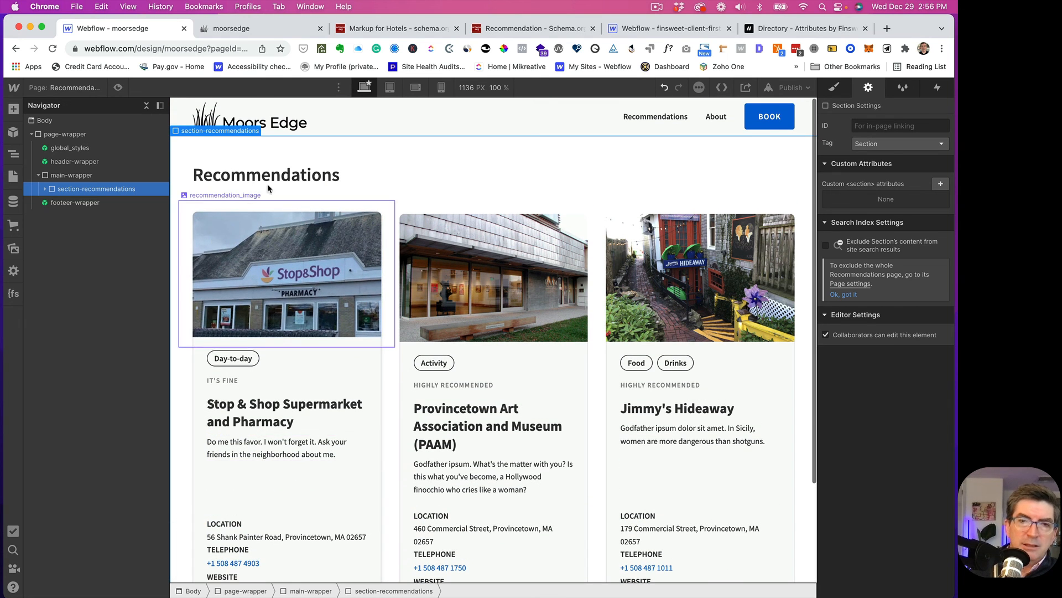
{"action": "left_click", "coordinate": [786, 88]}
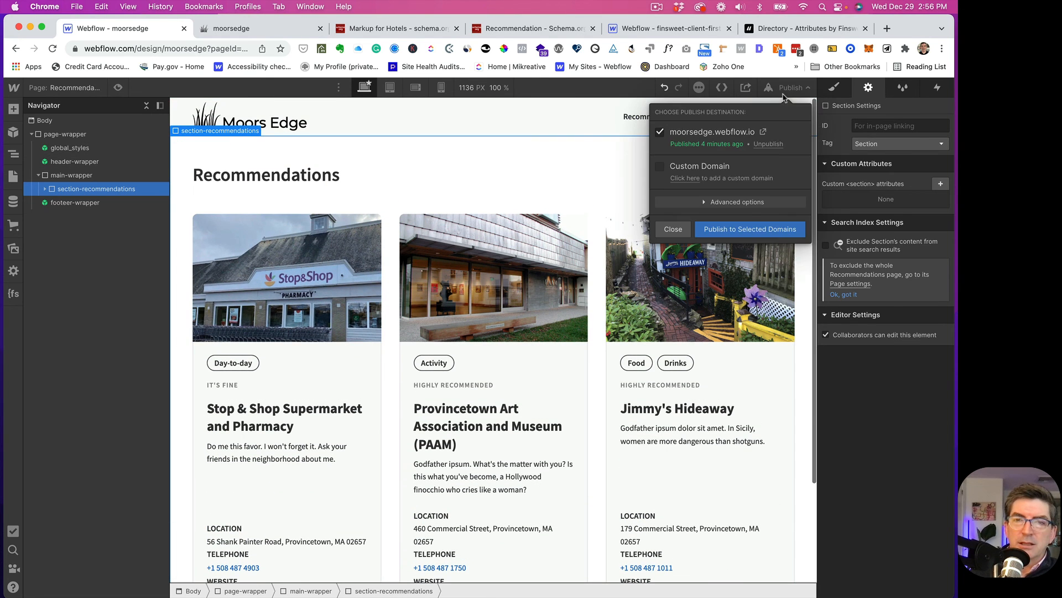
- Publish to moorsedge.webflow.io, close the dialog on success, and view Finsweet's Attributes directory
{"action": "left_click", "coordinate": [735, 230]}
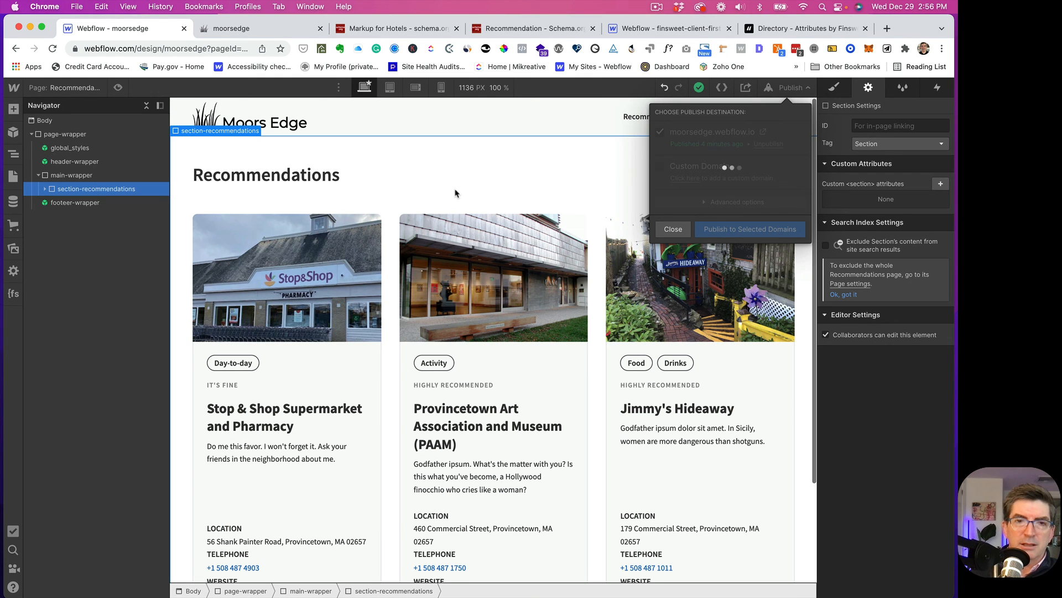
{"action": "left_click", "coordinate": [680, 233]}
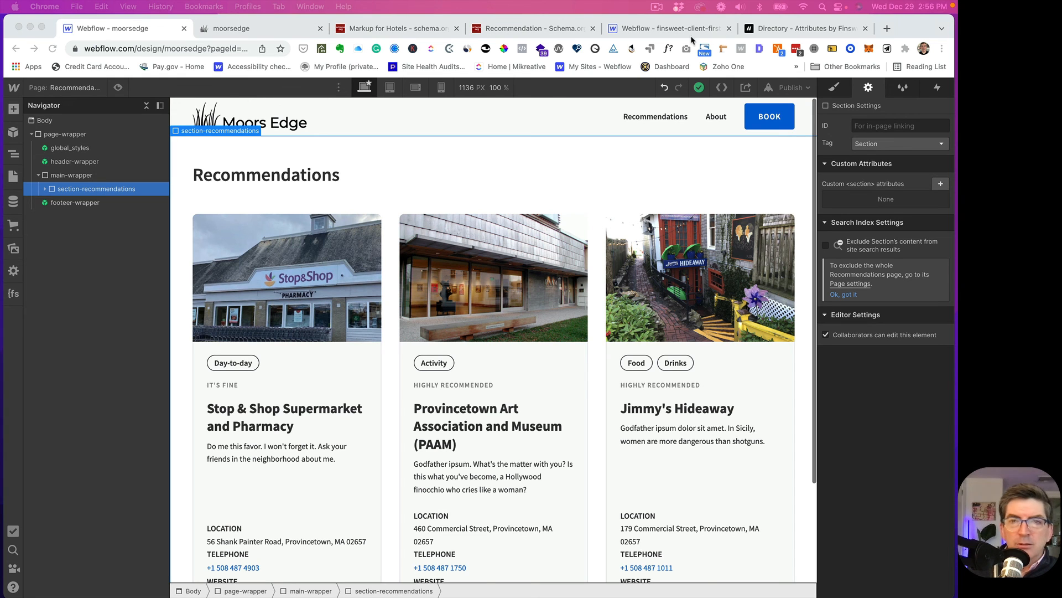
{"action": "left_click", "coordinate": [781, 30]}
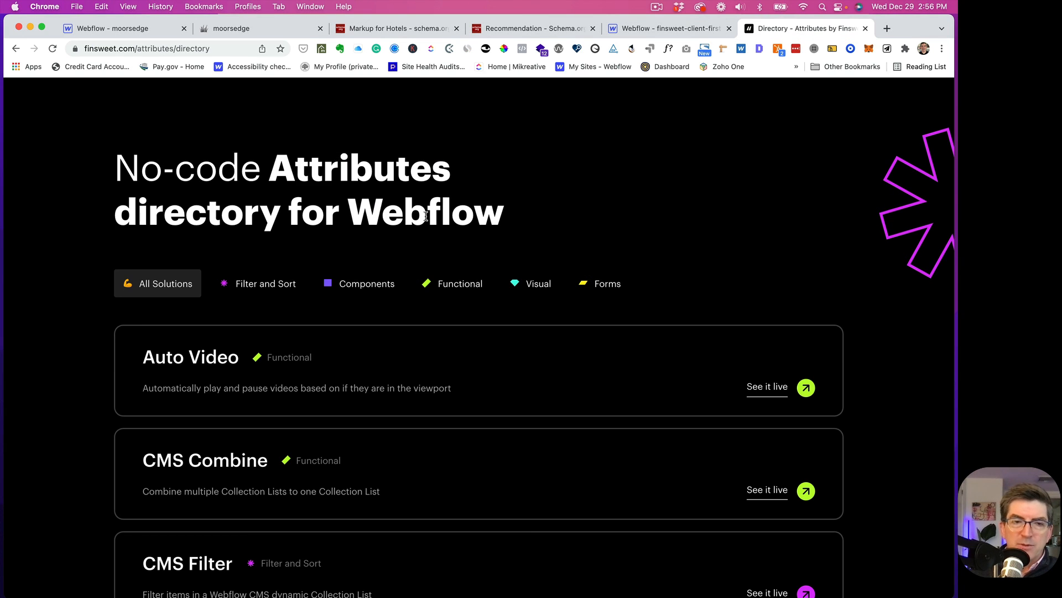
- Switch back to the 'Webflow - moorsedge' designer tab showing the Recommendations page
{"action": "left_click", "coordinate": [162, 31]}
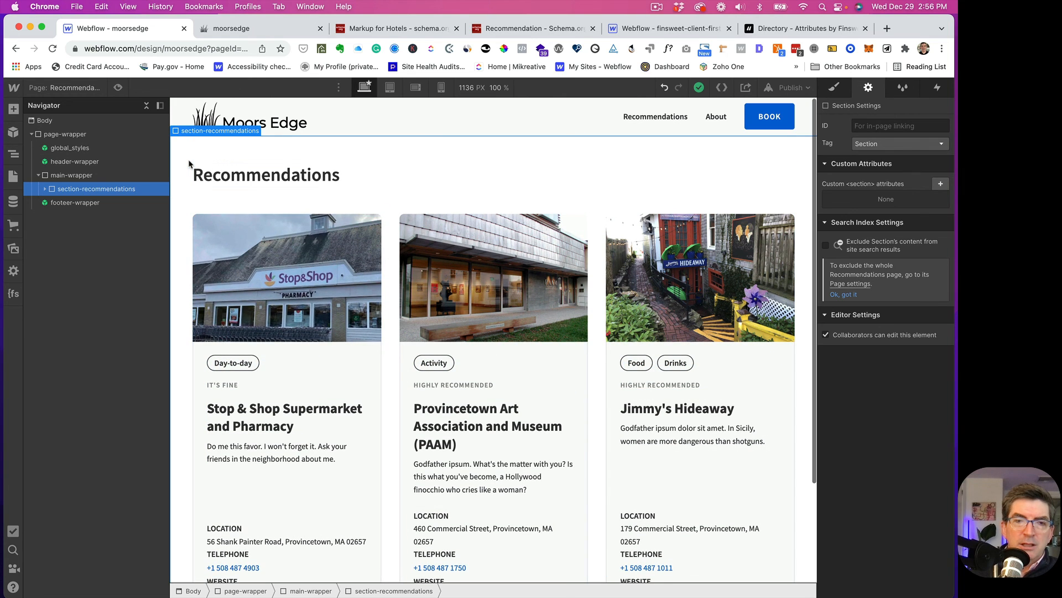
- Open the Home page, scroll down to its Ammenities section, and show the CMS Collections list
{"action": "left_click", "coordinate": [63, 87]}
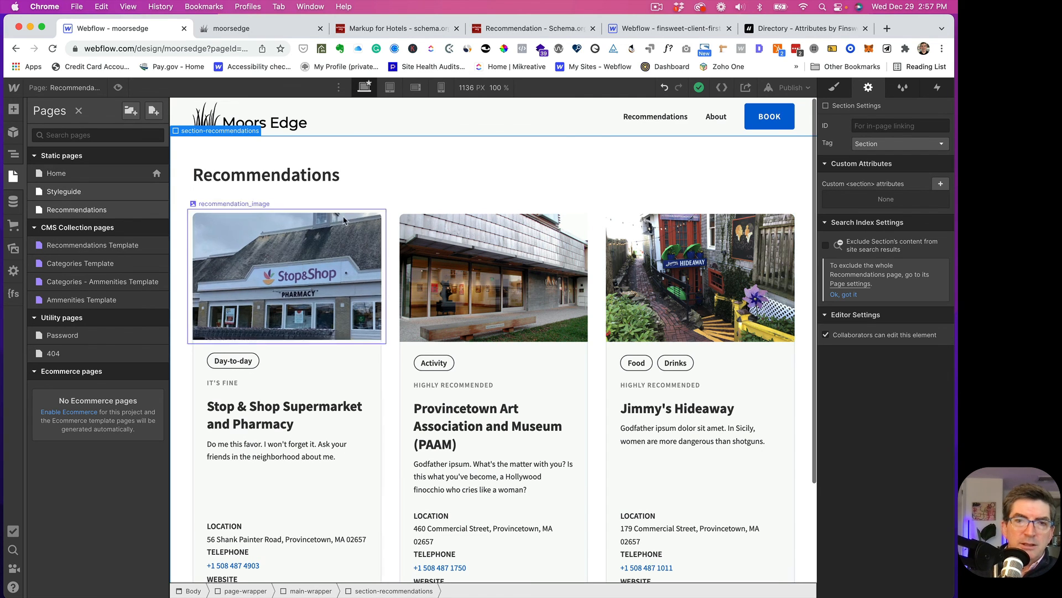
{"action": "left_click", "coordinate": [56, 173]}
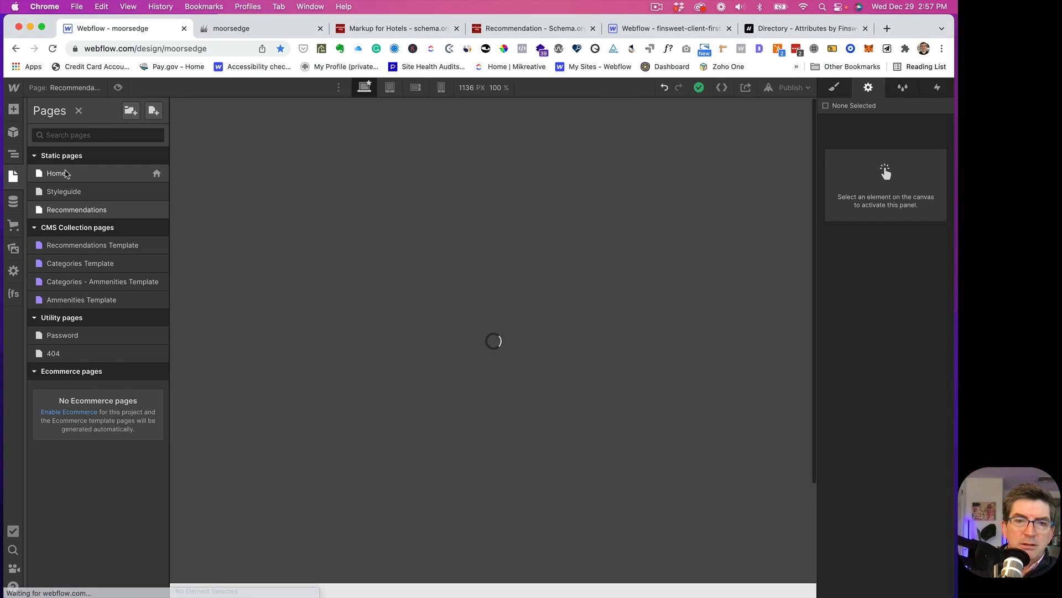
{"action": "scroll", "coordinate": [325, 275], "scroll_direction": "down", "scroll_amount": 8}
{"action": "scroll", "coordinate": [325, 275], "scroll_direction": "down", "scroll_amount": 15}
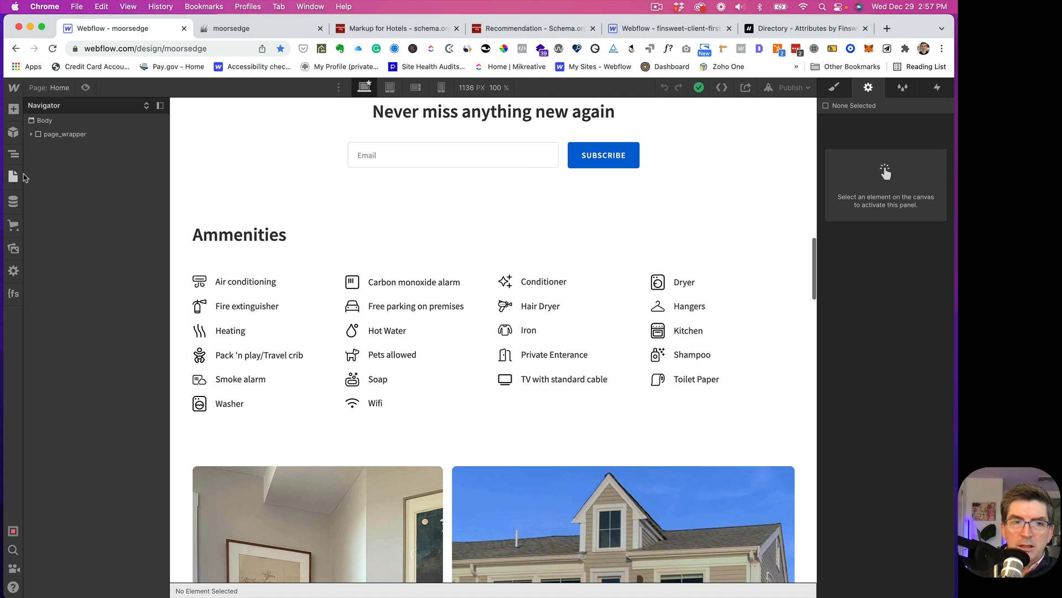
{"action": "left_click", "coordinate": [12, 202]}
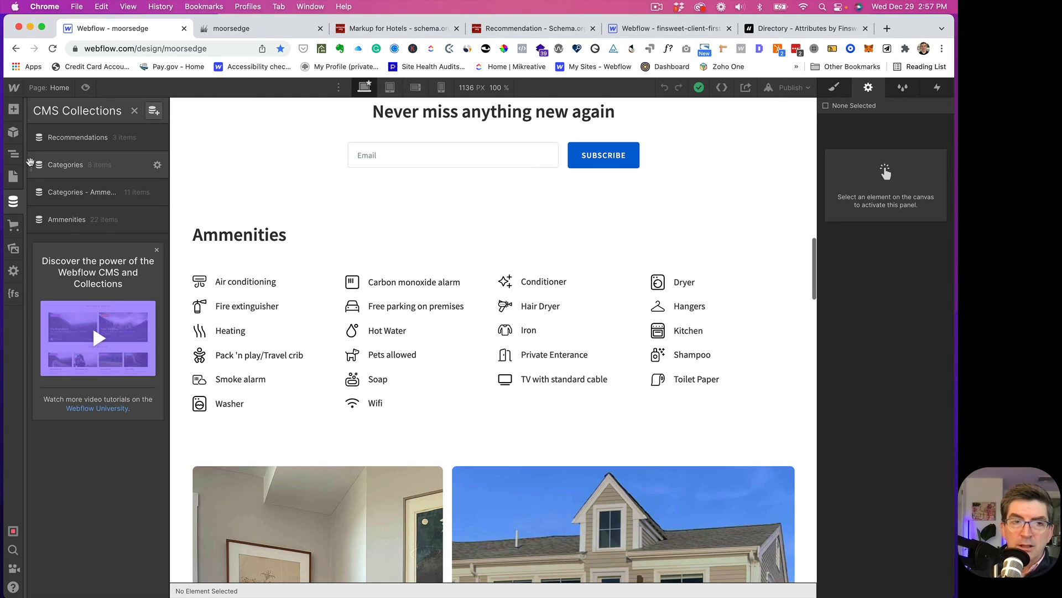
- Review the 11 Categories - Ammenities items, then return to the top of the Home page
{"action": "left_click", "coordinate": [54, 191]}
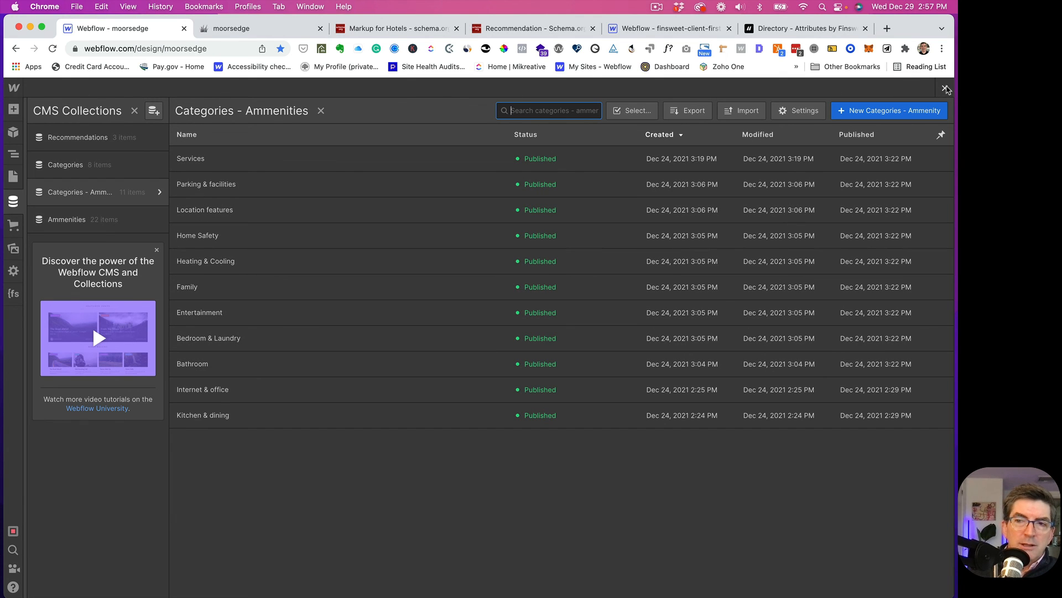
{"action": "left_click", "coordinate": [945, 88]}
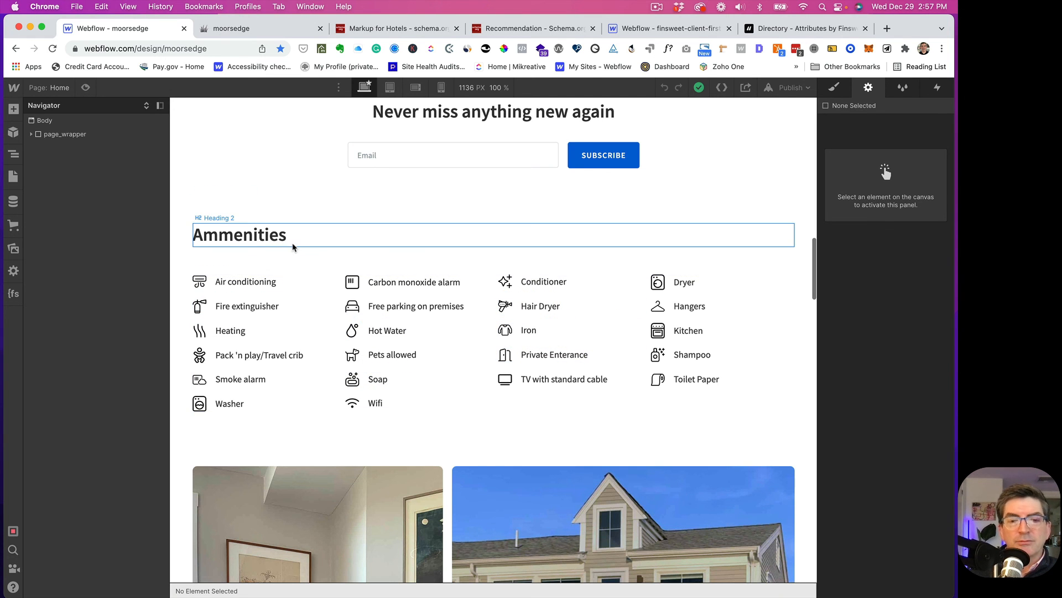
{"action": "scroll", "coordinate": [292, 243], "scroll_direction": "down", "scroll_amount": 8}
{"action": "scroll", "coordinate": [292, 246], "scroll_direction": "down", "scroll_amount": 10}
{"action": "scroll", "coordinate": [206, 201], "scroll_direction": "up", "scroll_amount": 20}
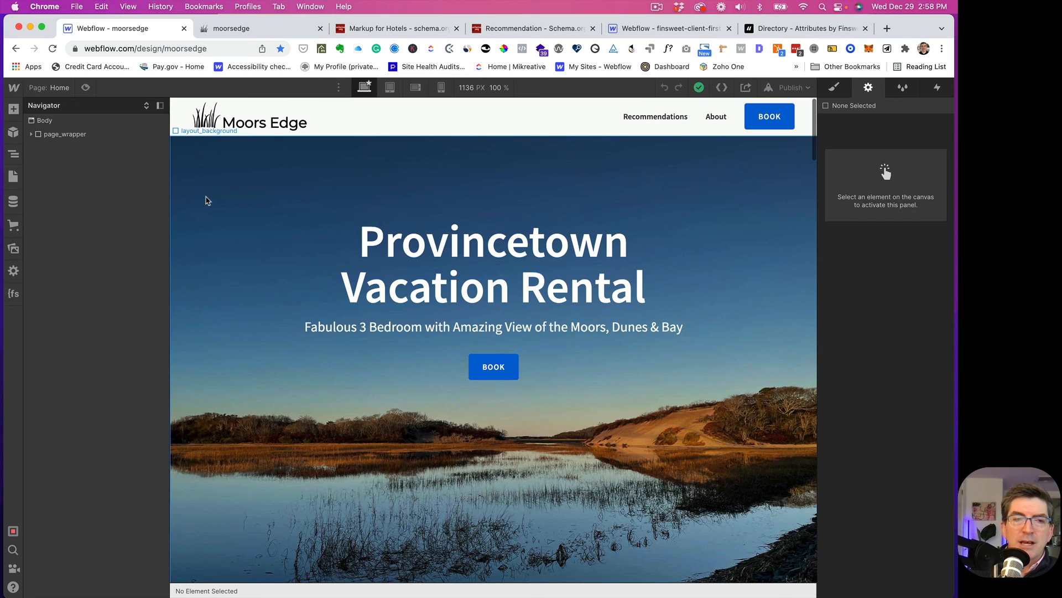